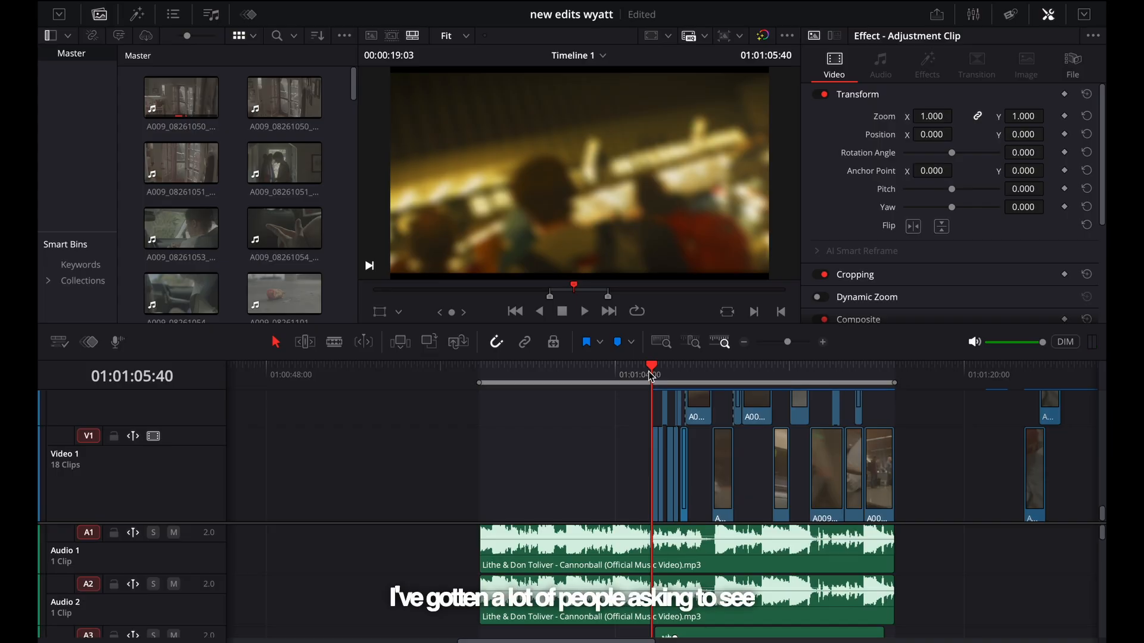
Step: Play the whole edit from 01:01:05:40 and return the playhead to its start
key(space)
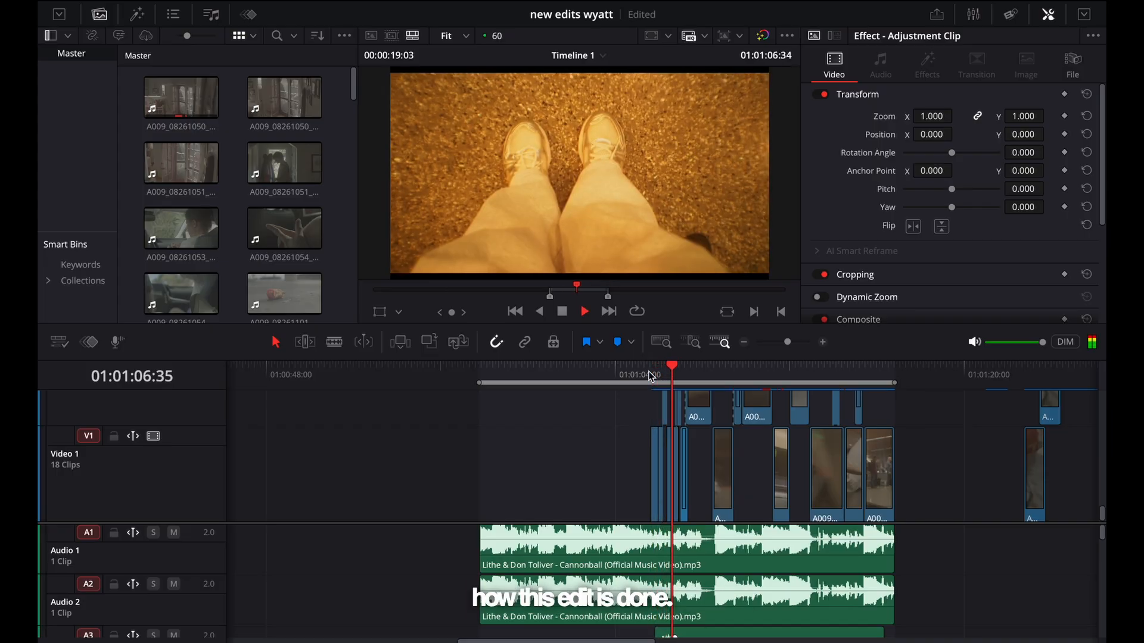
key(XF86AudioMute)
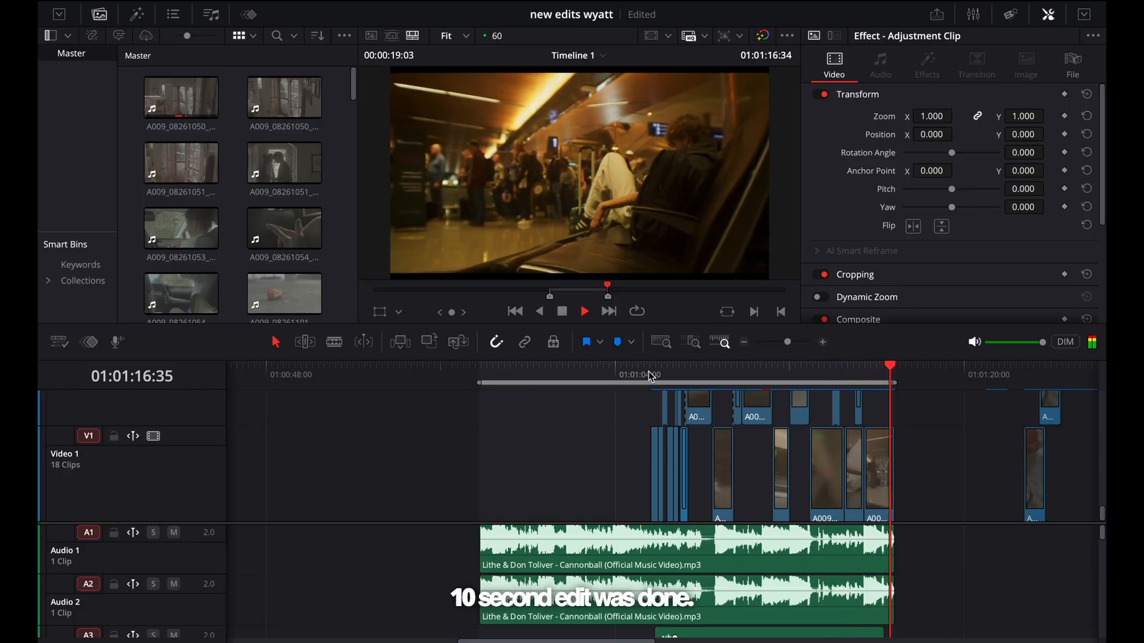
click(650, 370)
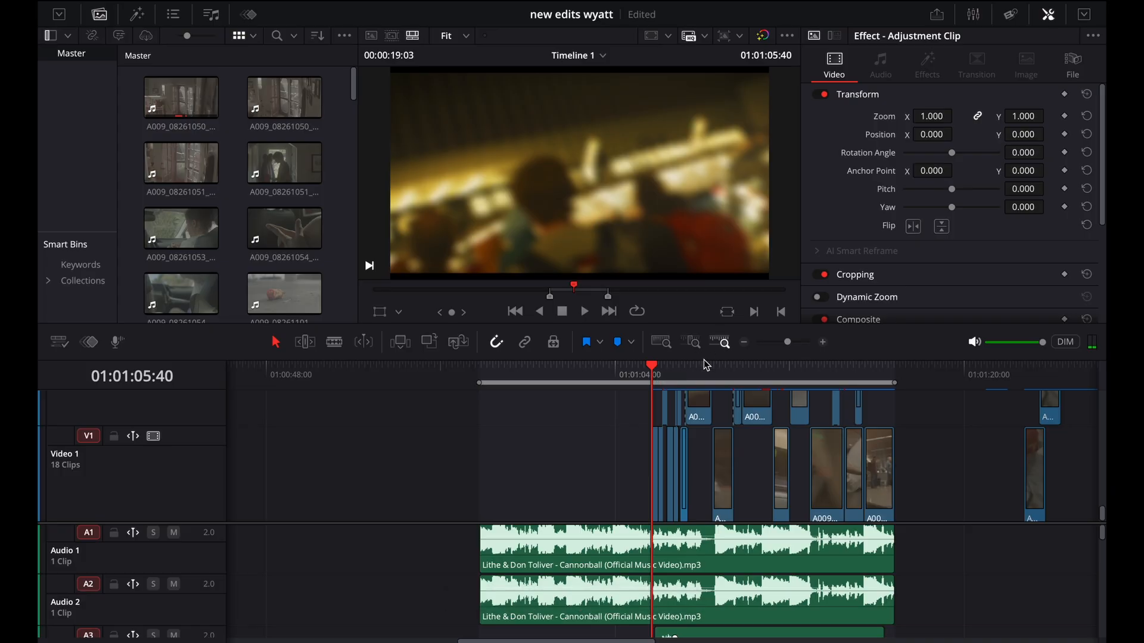
scroll(700, 505, up, 2)
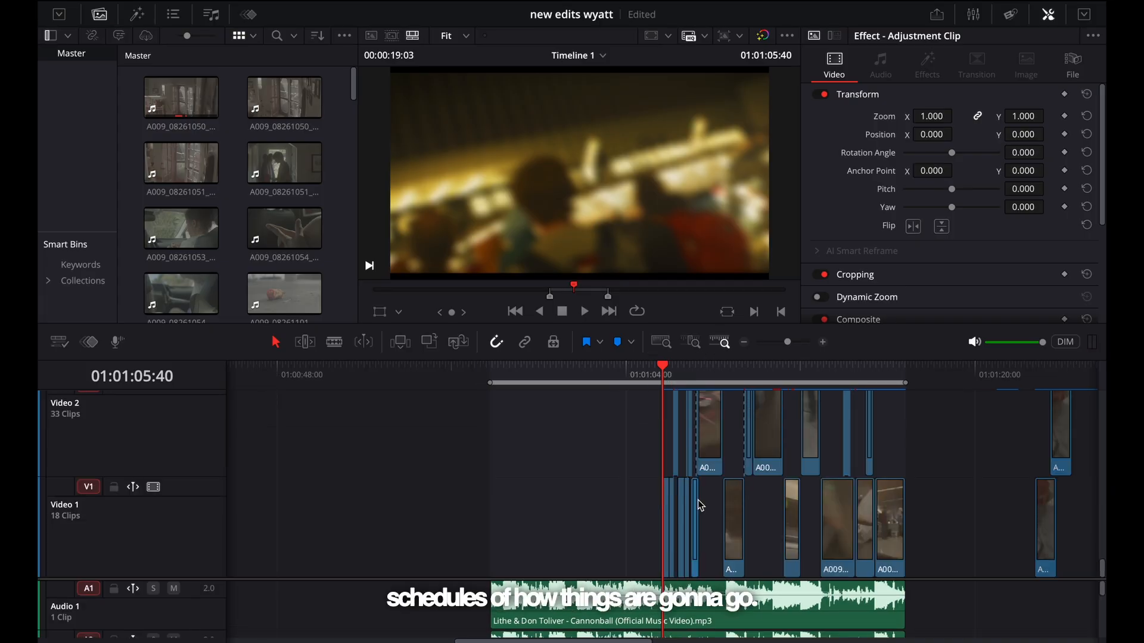
scroll(700, 505, up, 4)
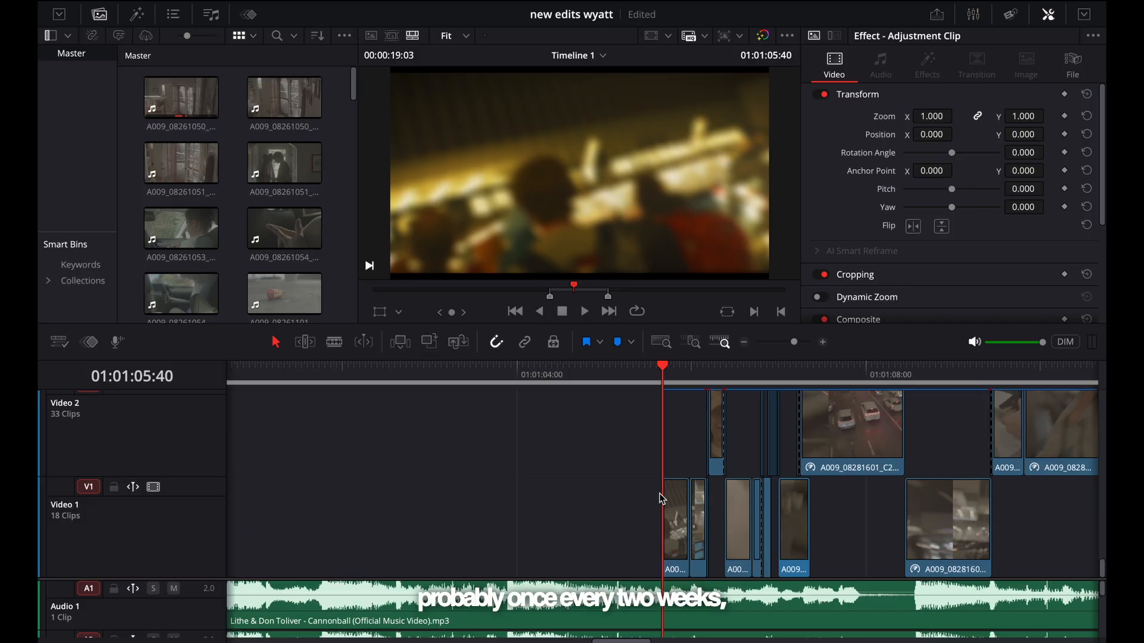
key(super+minus)
key(super+minus)
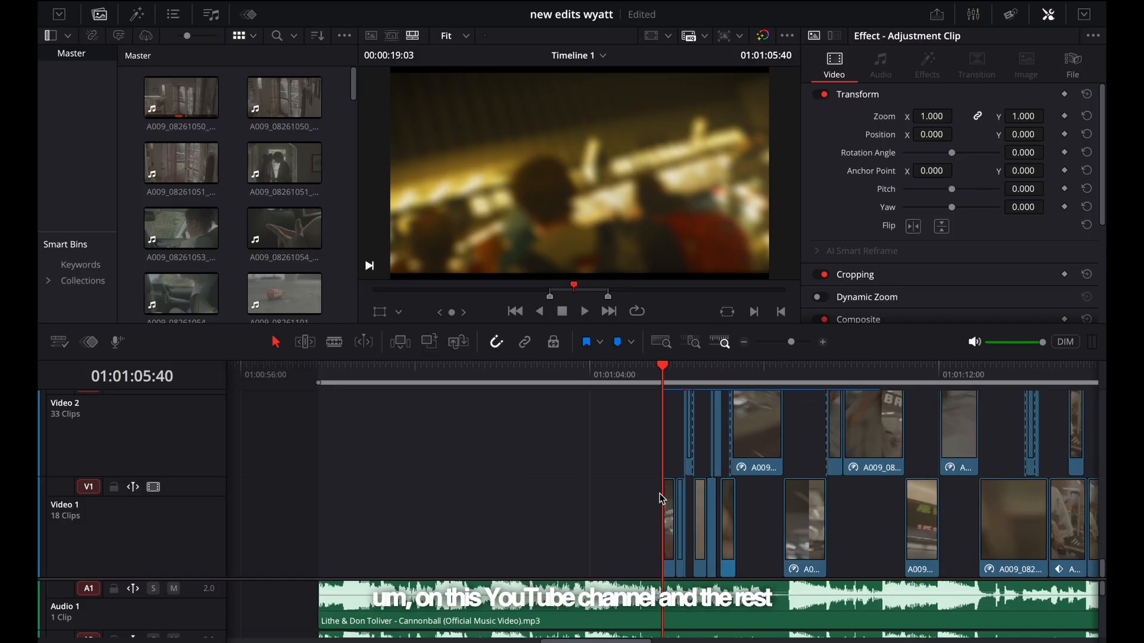
scroll(679, 494, right, 3)
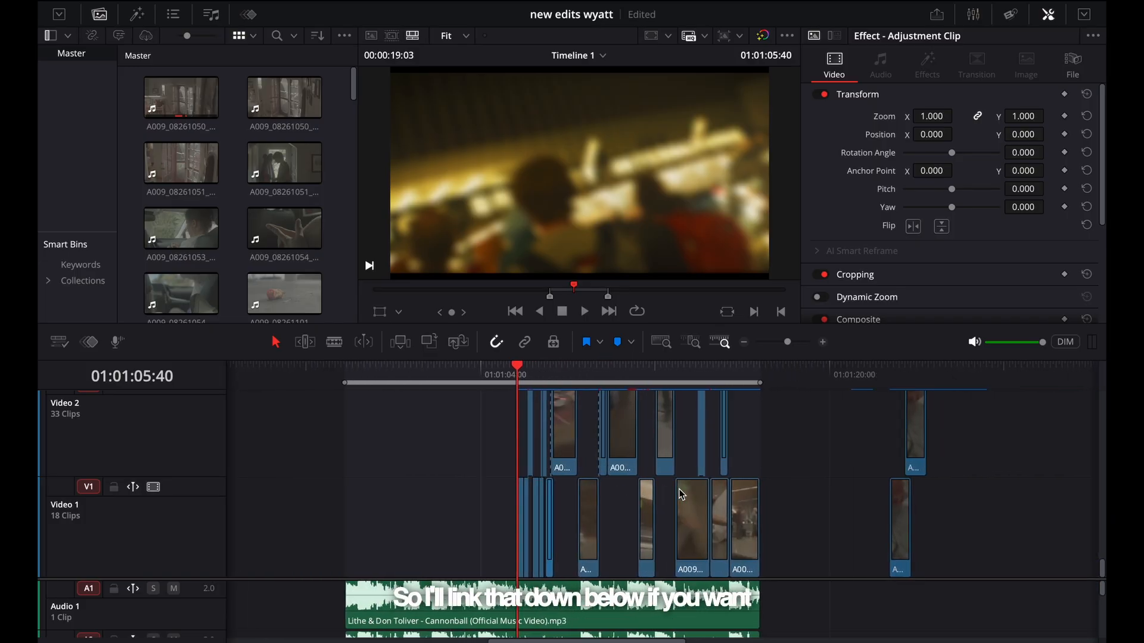
key(super+equal)
key(super+equal)
scroll(702, 410, right, 1)
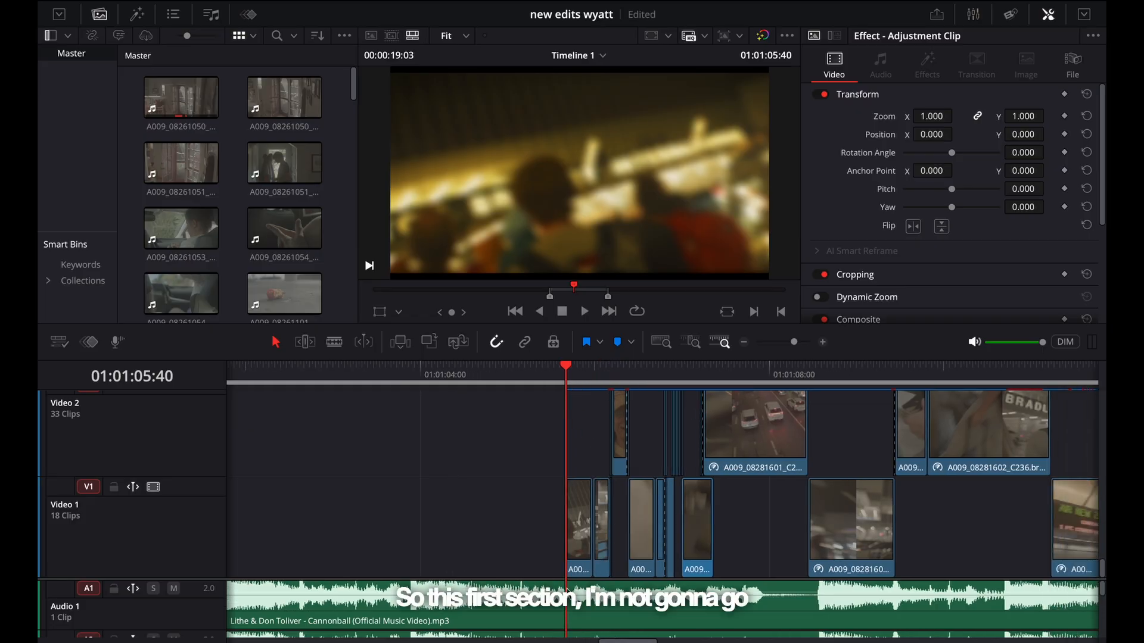
Step: Show the retime controls on the first Video 1 clip and return the playhead to the clip's start at 01:01:05:40
scroll(547, 536, up, 1)
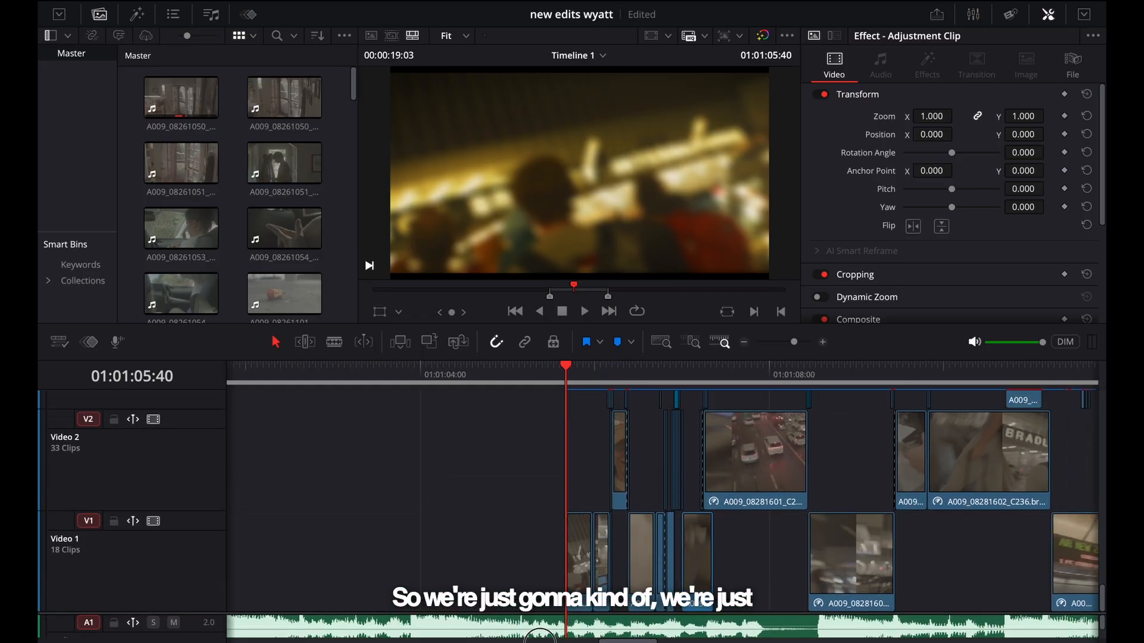
key(super+equal)
drag(619, 375, 654, 375)
click(649, 556)
key(super+r)
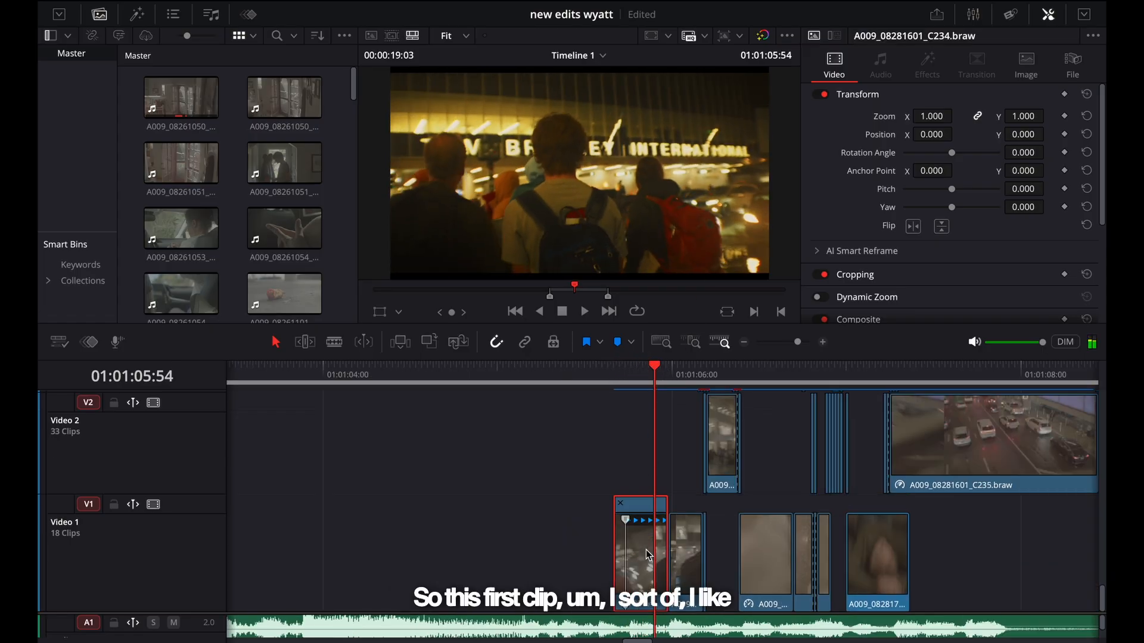
key(super+equal)
click(587, 371)
key(super+equal)
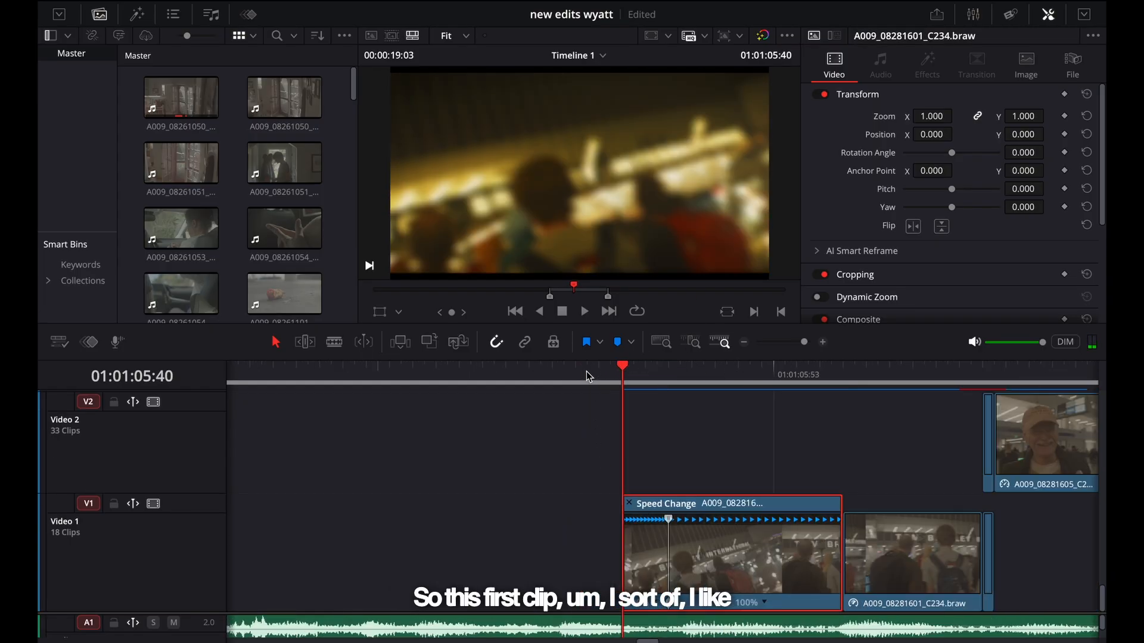
mouse_move(645, 385)
mouse_down()
mouse_move(654, 381)
mouse_move(635, 383)
mouse_move(703, 381)
mouse_move(657, 384)
mouse_up()
key(super+minus)
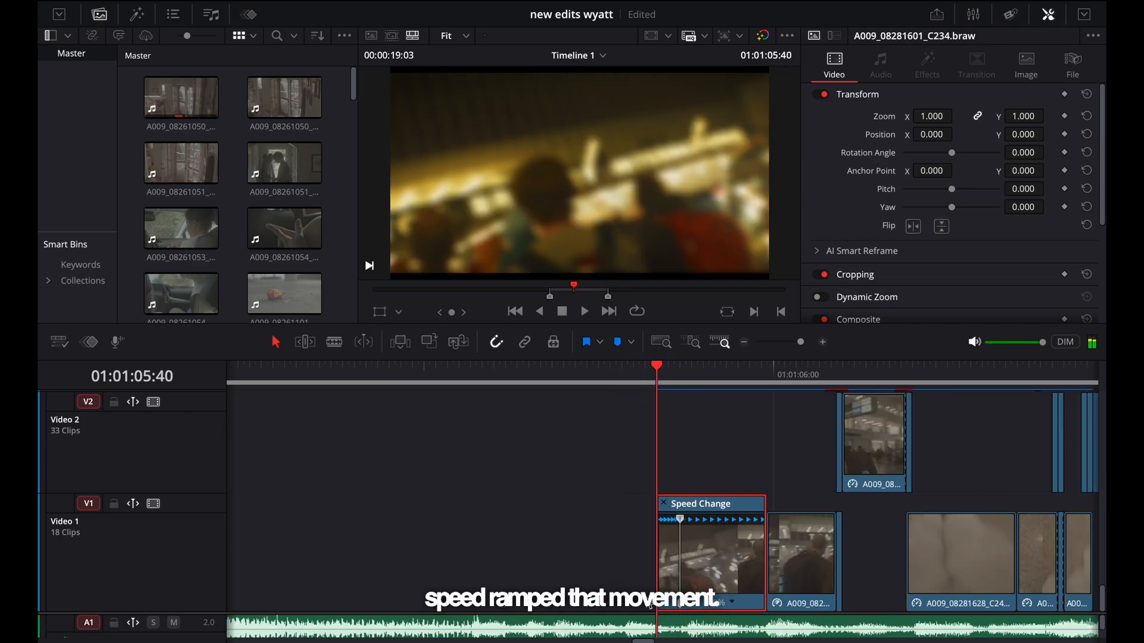
Step: Review the first clip's Retime Controls option and the speed point options of its second speed segment
key(super+equal)
right_click(768, 542)
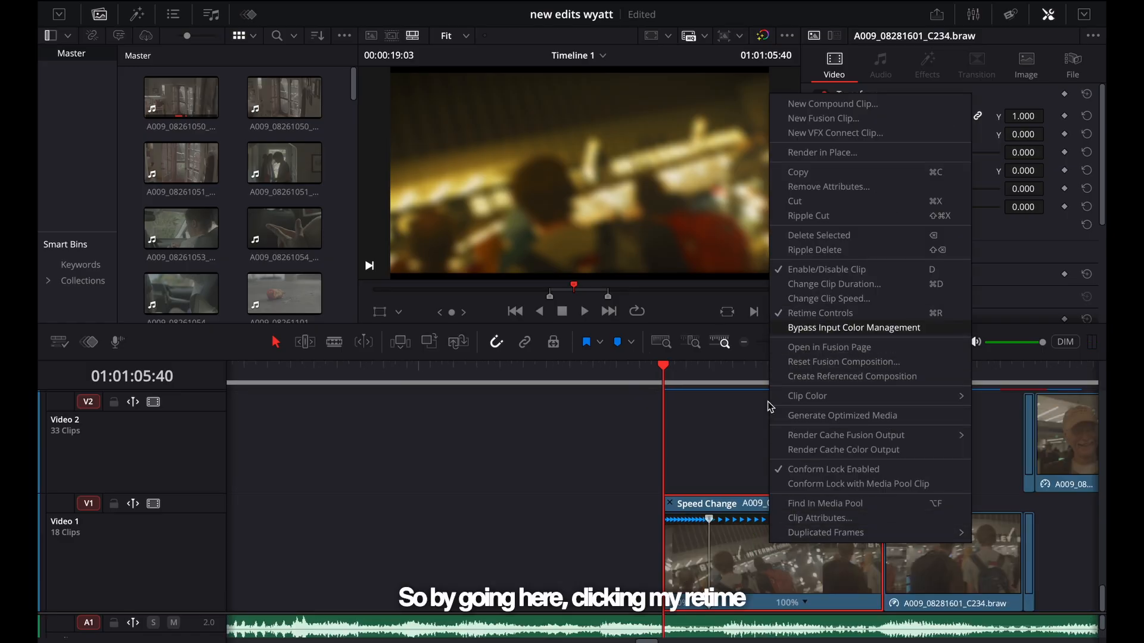
click(752, 561)
click(804, 604)
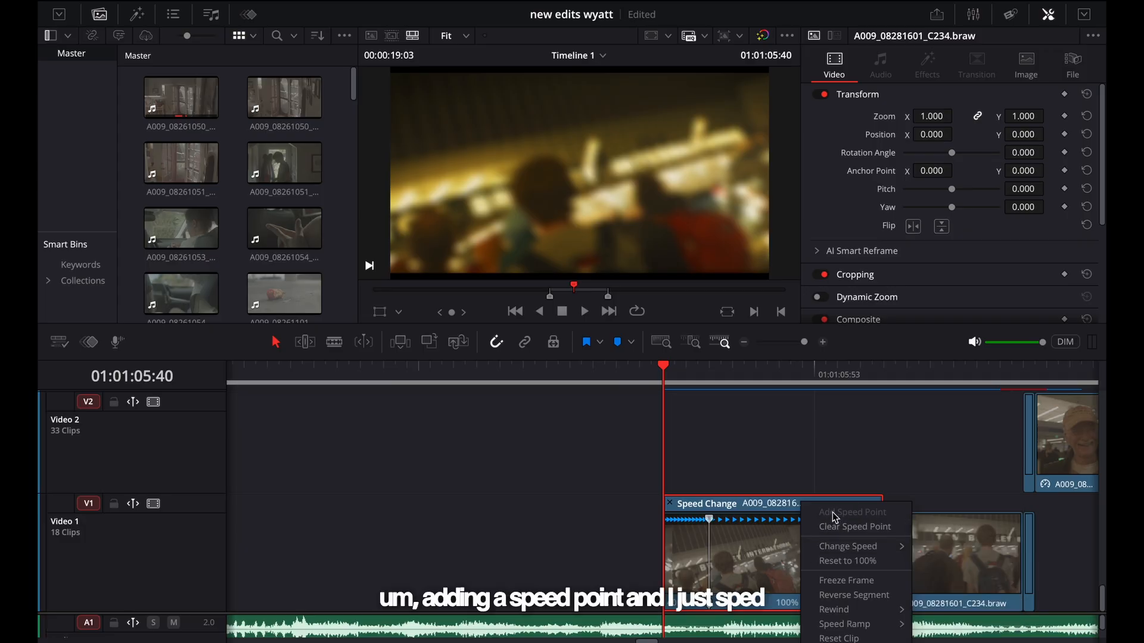
click(771, 564)
Step: Set the first speed segment of the clip to 400%, play the ramp and return to the clip's start
scroll(770, 564, right, 3)
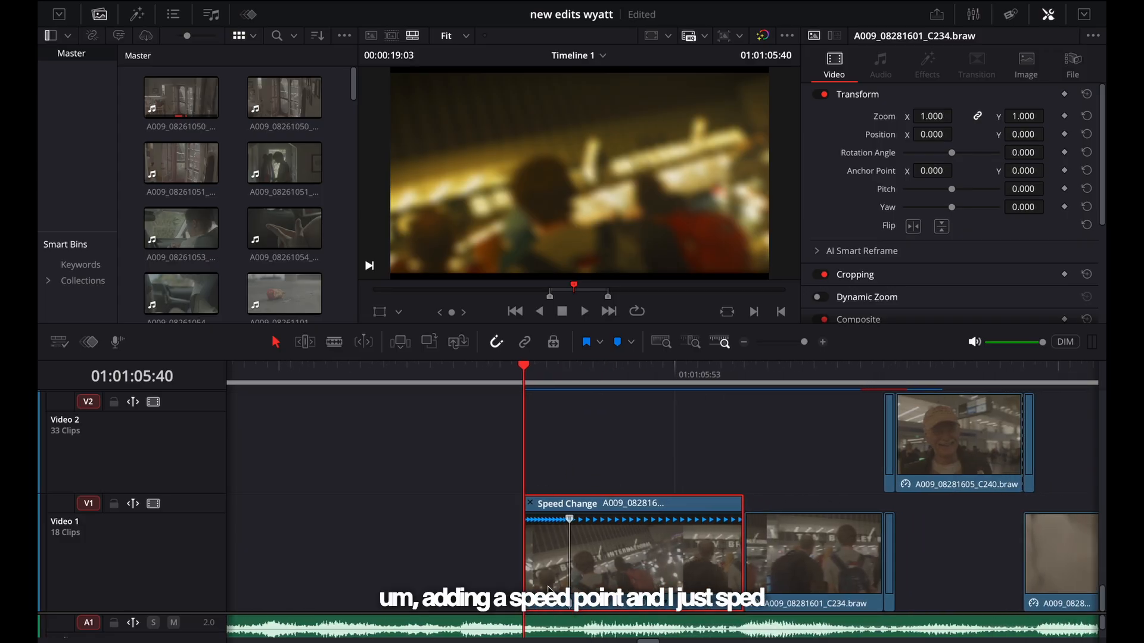
click(549, 591)
mouse_move(599, 549)
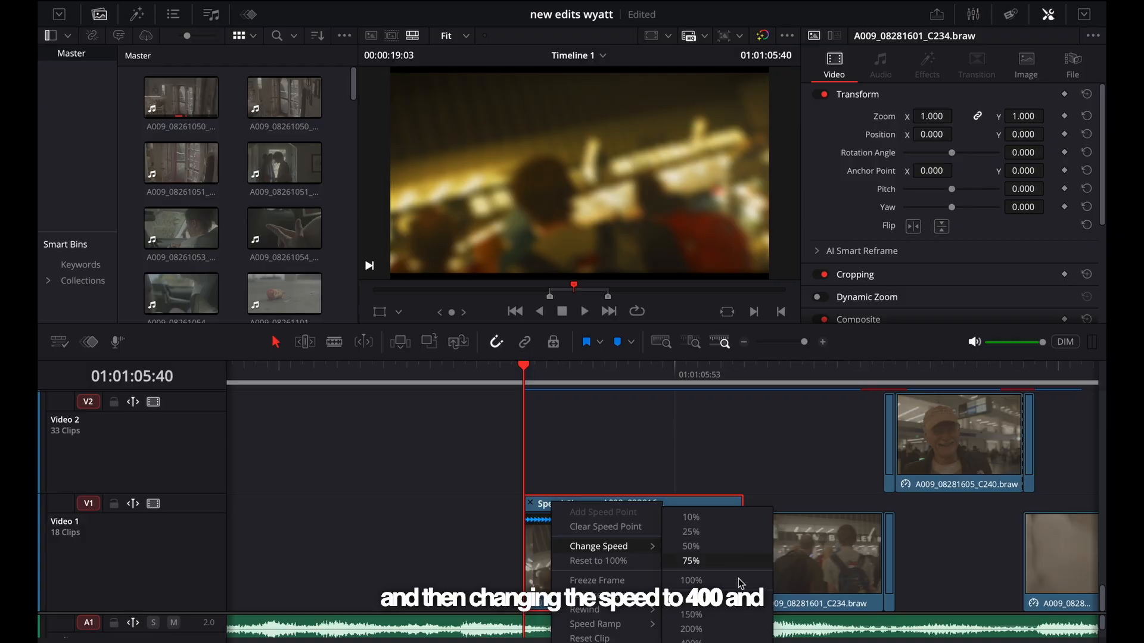
click(690, 640)
key(space)
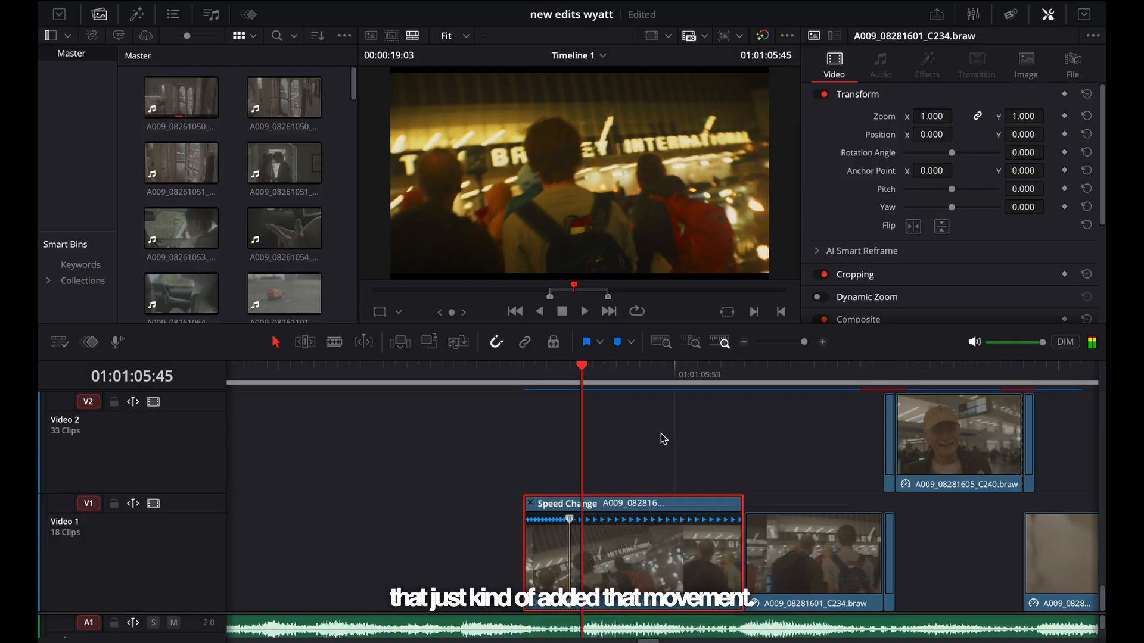
click(524, 373)
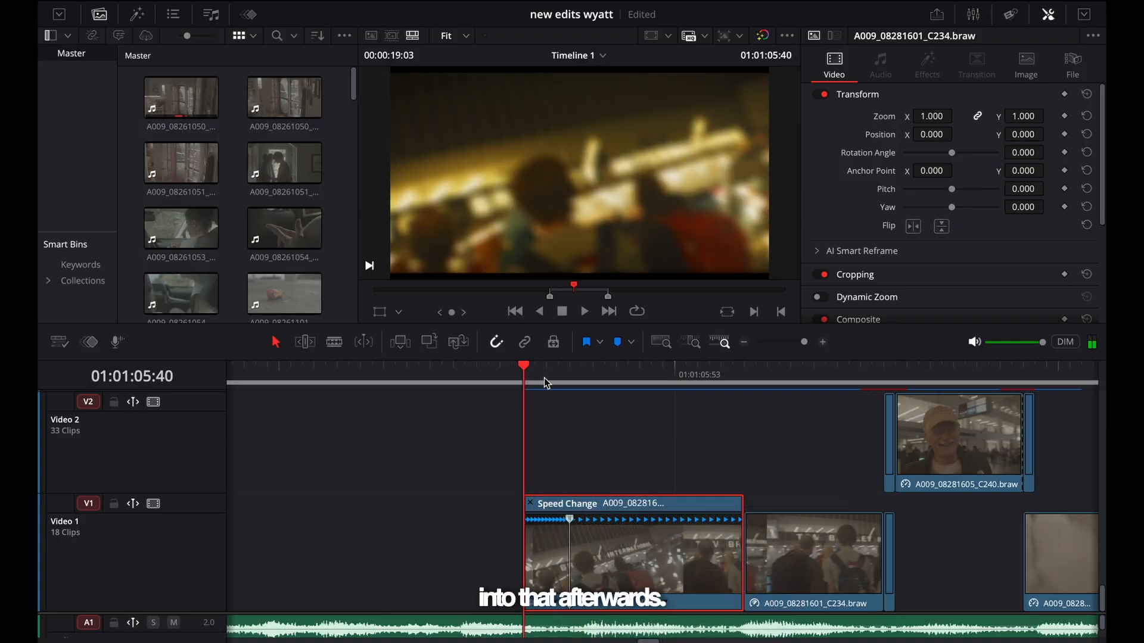
Step: Examine the swipe transition out of the first shots frame by frame up to 01:01:06:14
drag(545, 382, 824, 381)
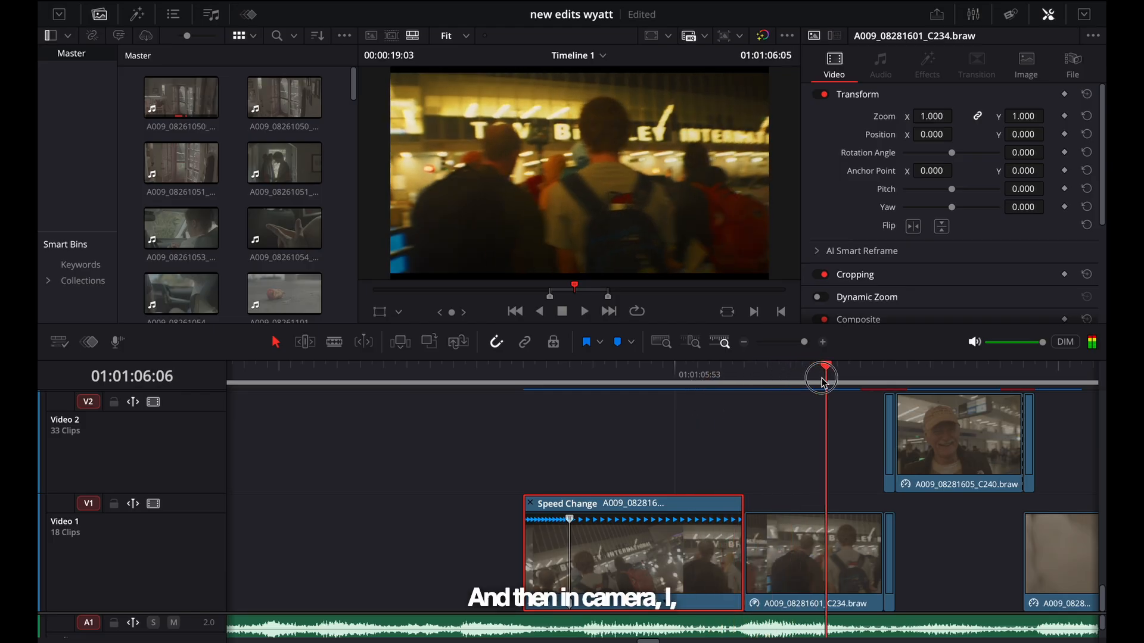
scroll(777, 387, right, 1)
key(Left)
key(Left)
key(Right)
key(Right)
key(Right)
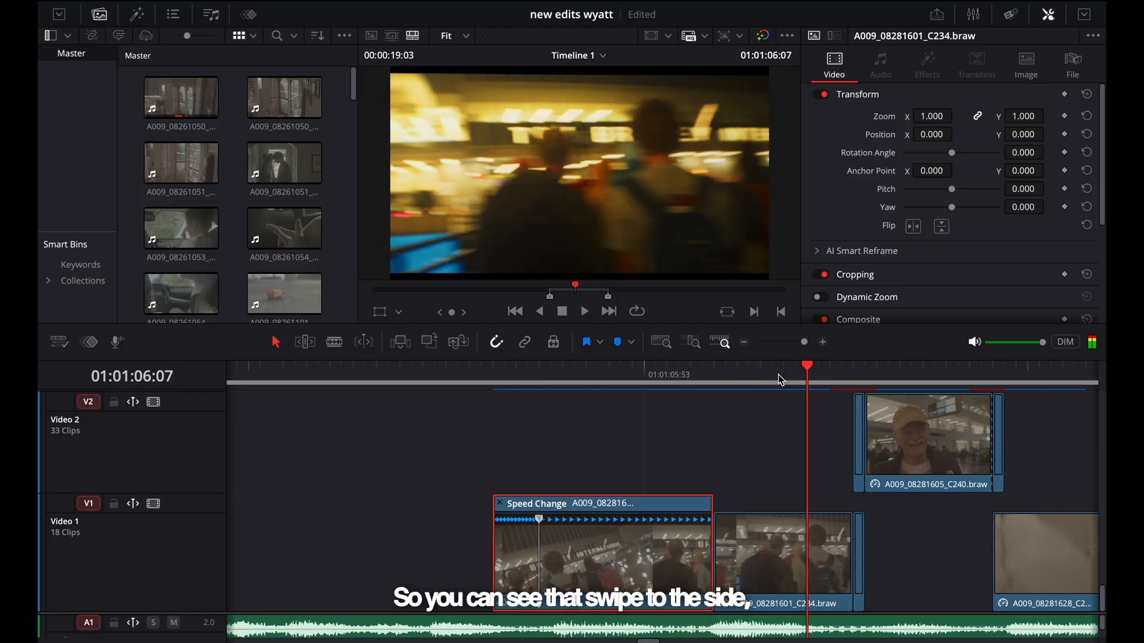
key(Right)
key(Right)
key(Right)
key(Right)
key(Right)
key(Right)
key(Left)
key(Left)
key(Left)
key(Right)
key(Right)
key(Right)
key(Right)
scroll(775, 383, up, 3)
scroll(775, 384, right, 2)
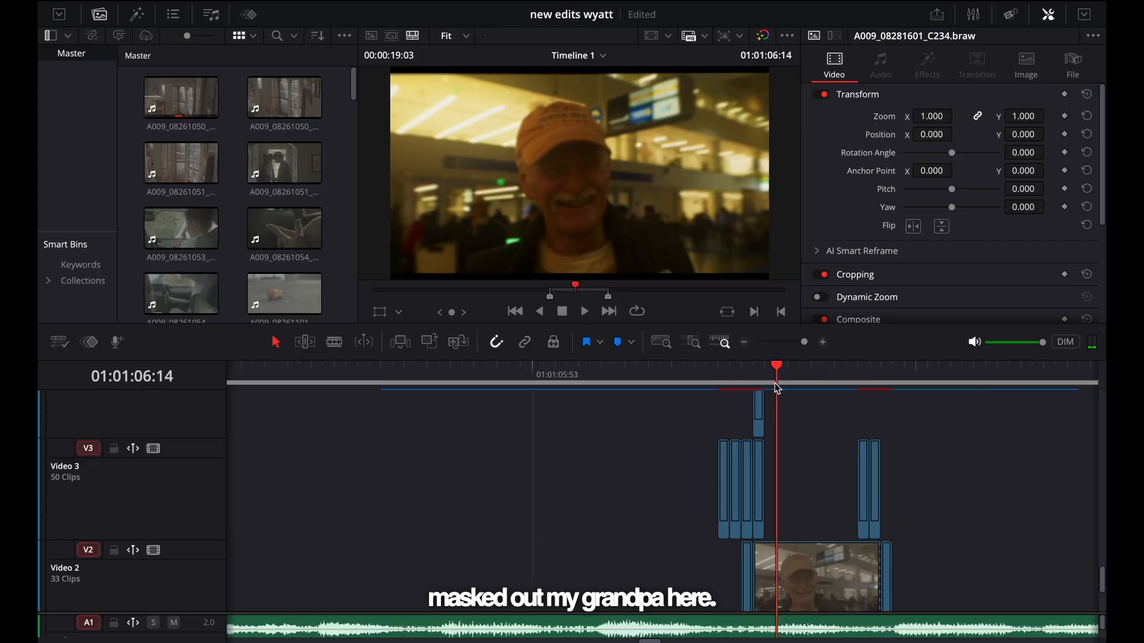
Step: Select the A009_08281605_C240 clip on Video 2 and examine its masked transition frame by frame from 01:01:06:07
click(798, 574)
drag(788, 378, 700, 394)
scroll(703, 444, down, 2)
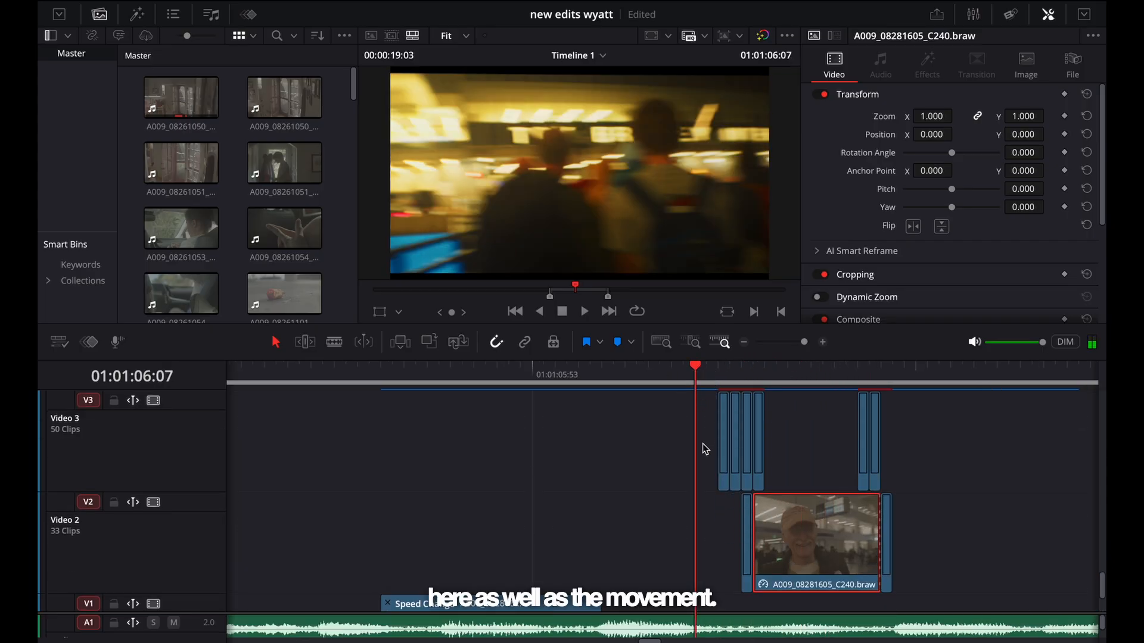
key(Right)
key(Right)
key(Right)
key(Right)
key(Right)
key(Left)
key(Left)
key(Left)
key(Left)
key(Left)
key(Left)
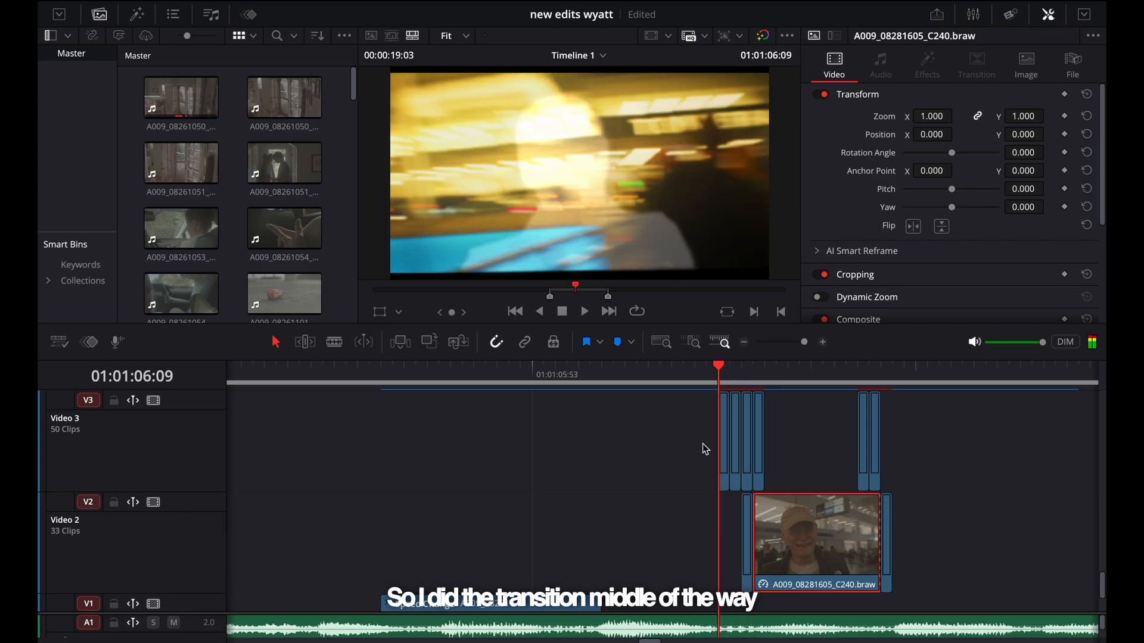
key(Right)
key(Right)
key(Right)
key(Right)
key(Right)
key(Right)
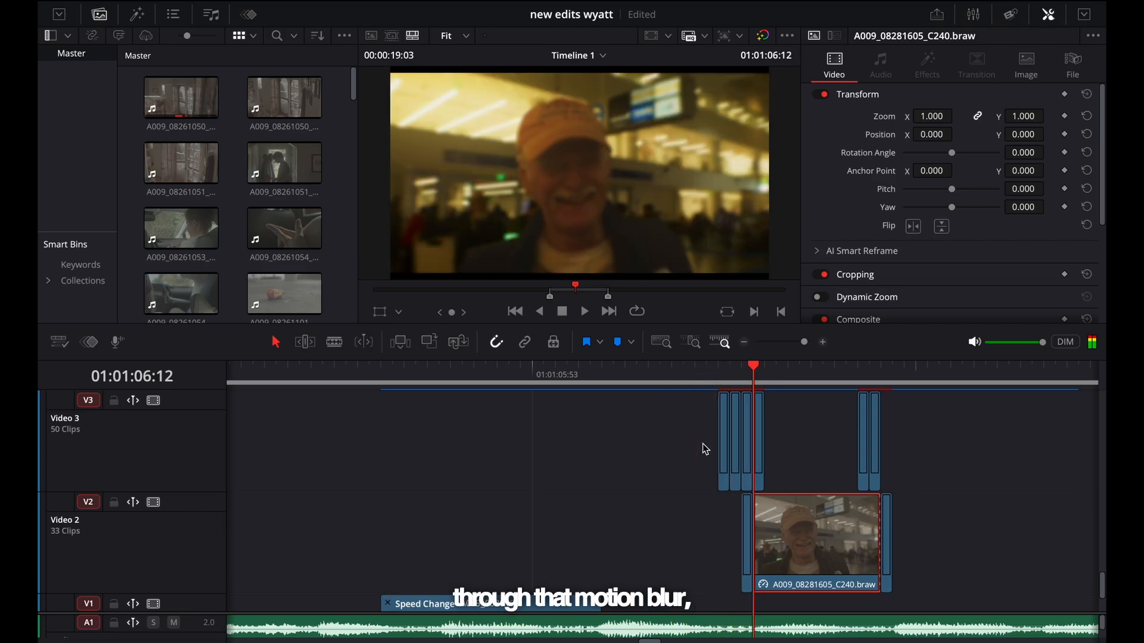
key(Left)
key(Left)
key(Left)
key(Left)
key(Left)
key(Right)
key(Right)
key(Right)
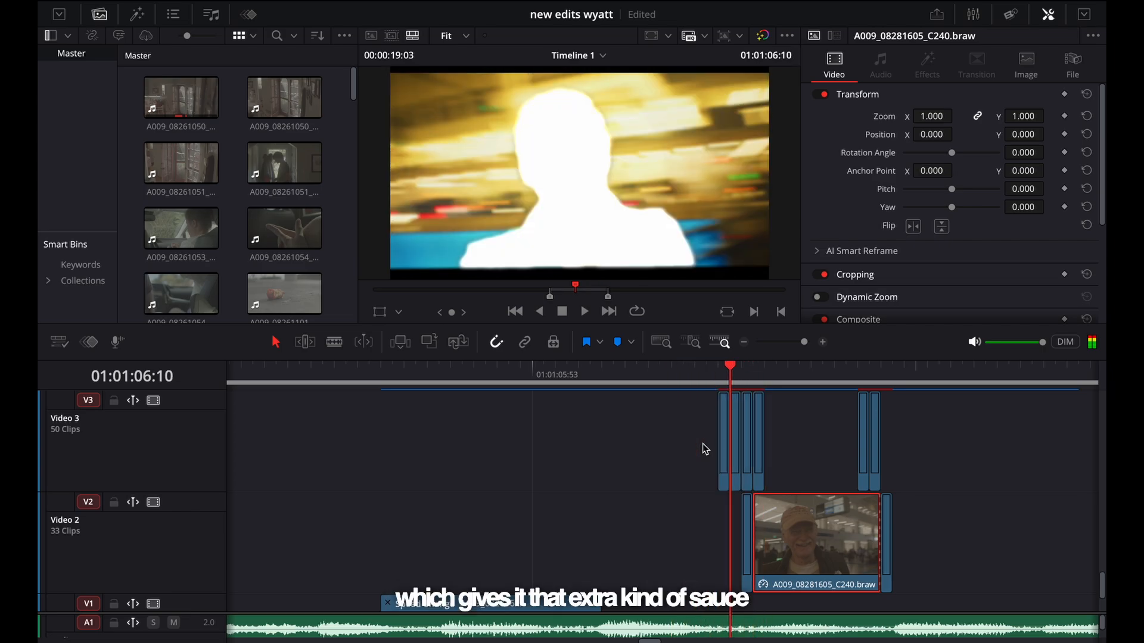
key(Right)
key(Right)
key(Left)
key(Left)
key(Left)
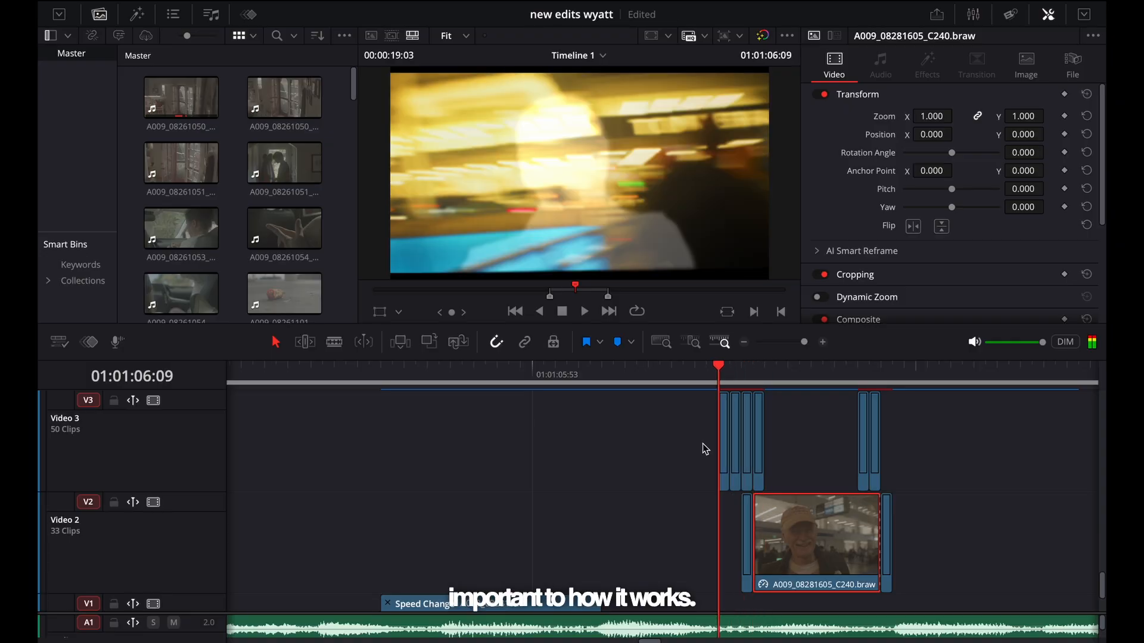
Step: Select the second short mask clip in the Video 3 group and place the playhead on it at 01:01:06:10
click(725, 405)
click(734, 414)
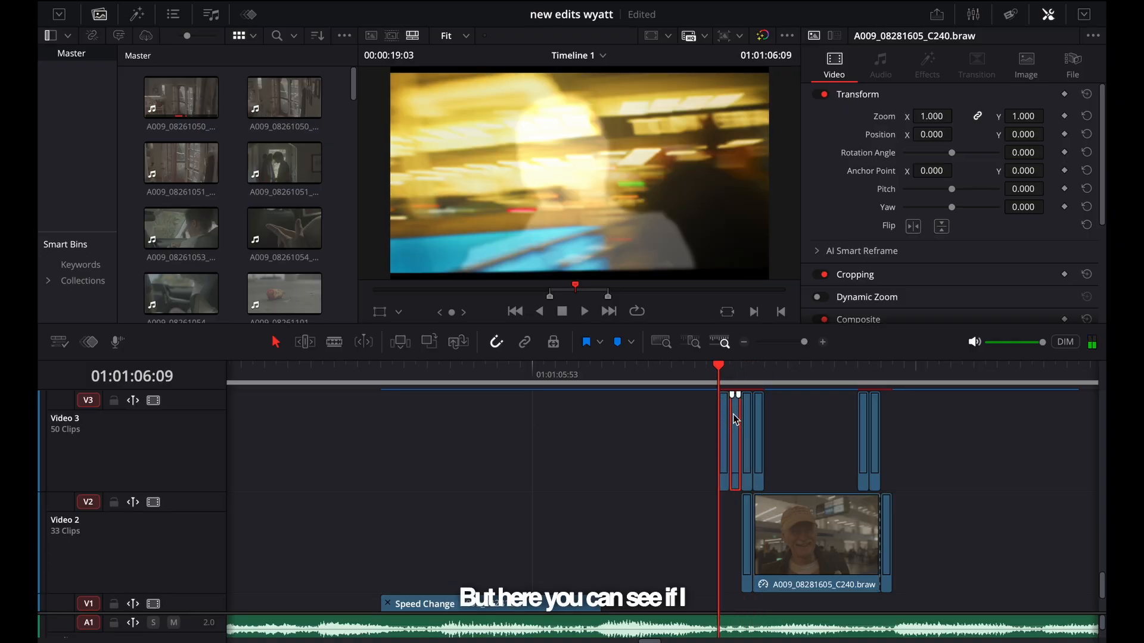
scroll(734, 414, up, 3)
scroll(728, 425, right, 2)
scroll(722, 439, up, 2)
key(Right)
key(Right)
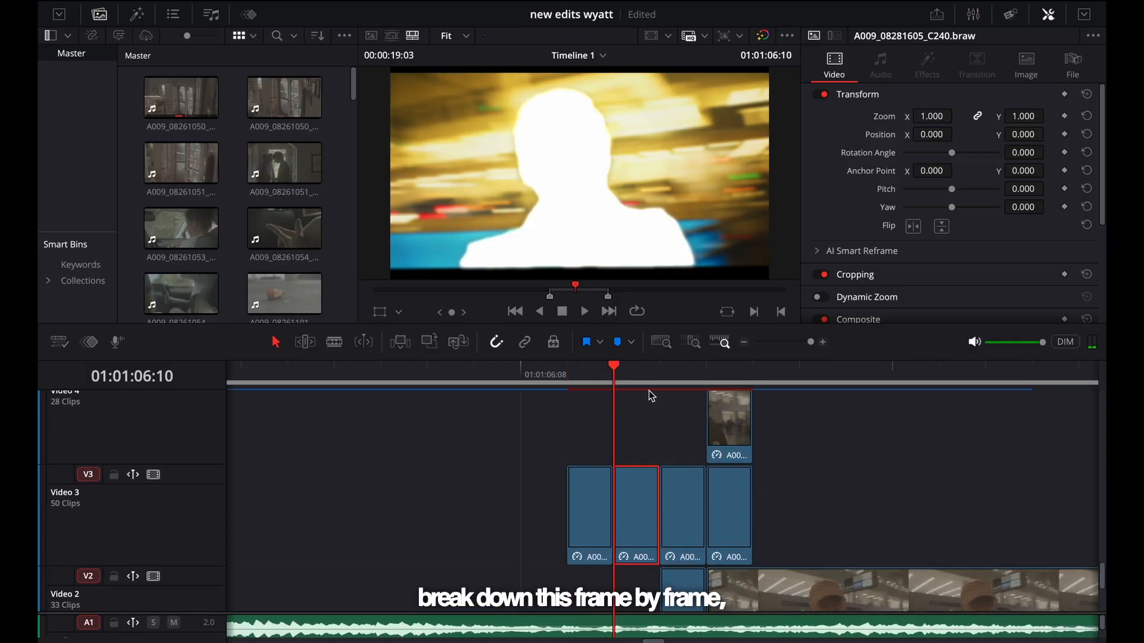
click(612, 365)
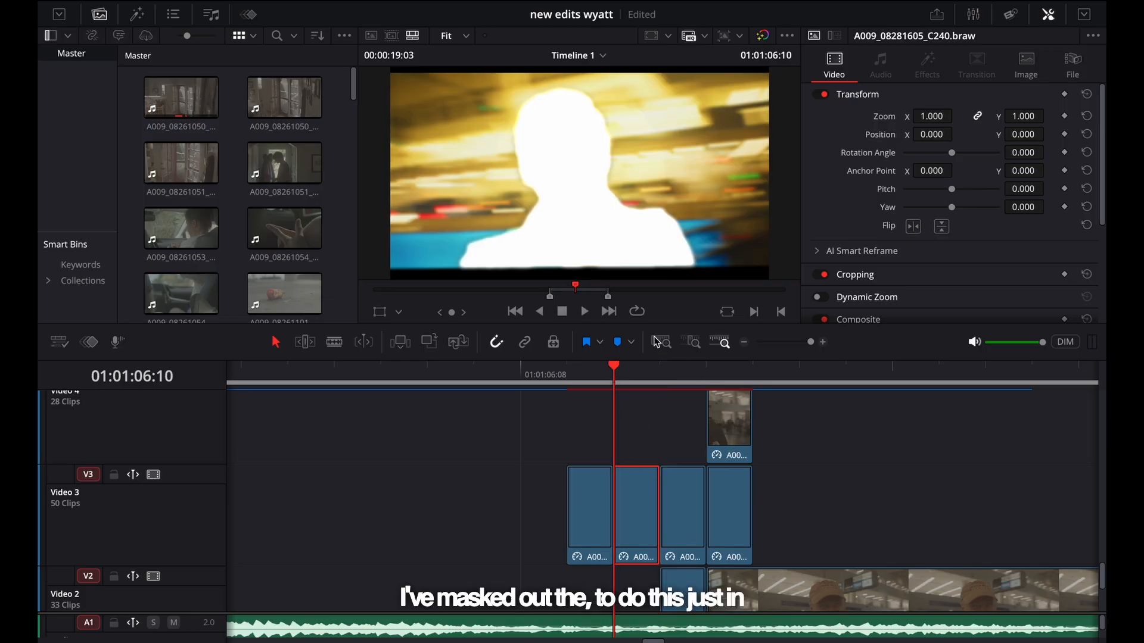
Step: Switch to the Color page and select clip 41 to show its mask and node graph
key(shift+6)
scroll(694, 374, right, 3)
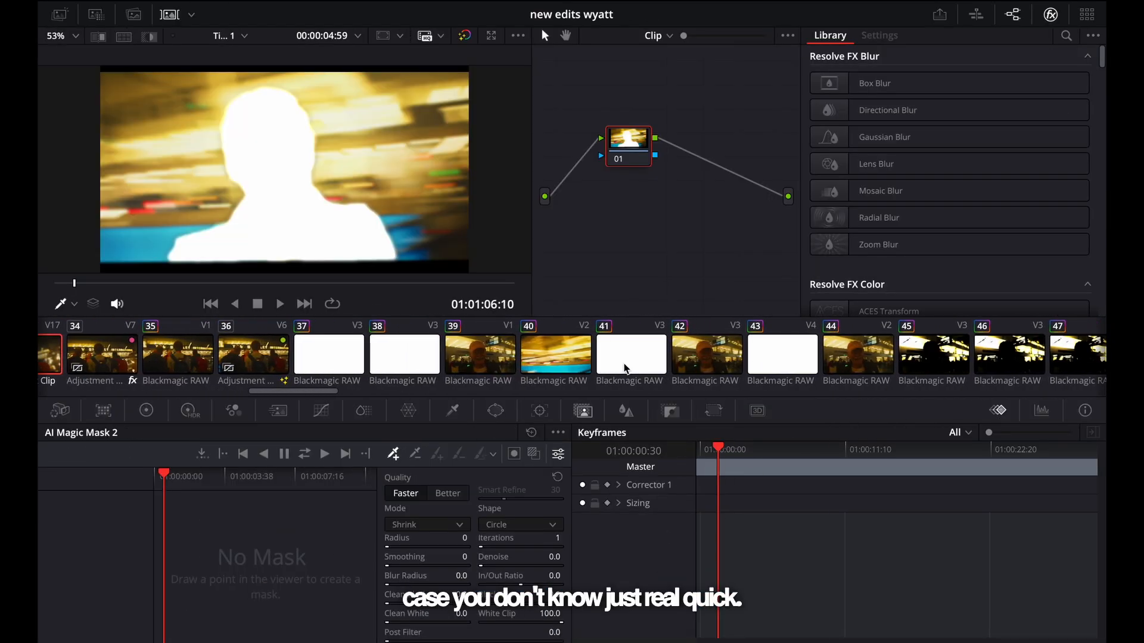
click(610, 360)
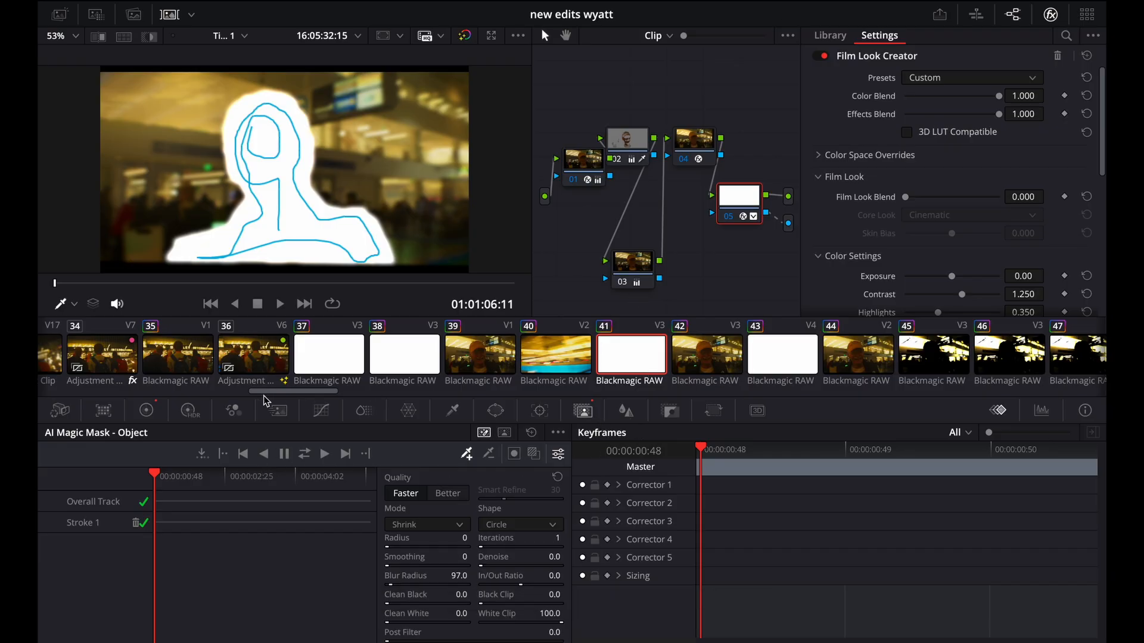
Step: Activate a pen-drawn curve window on node 05 and review the node graph's Add Alpha Output option
click(491, 417)
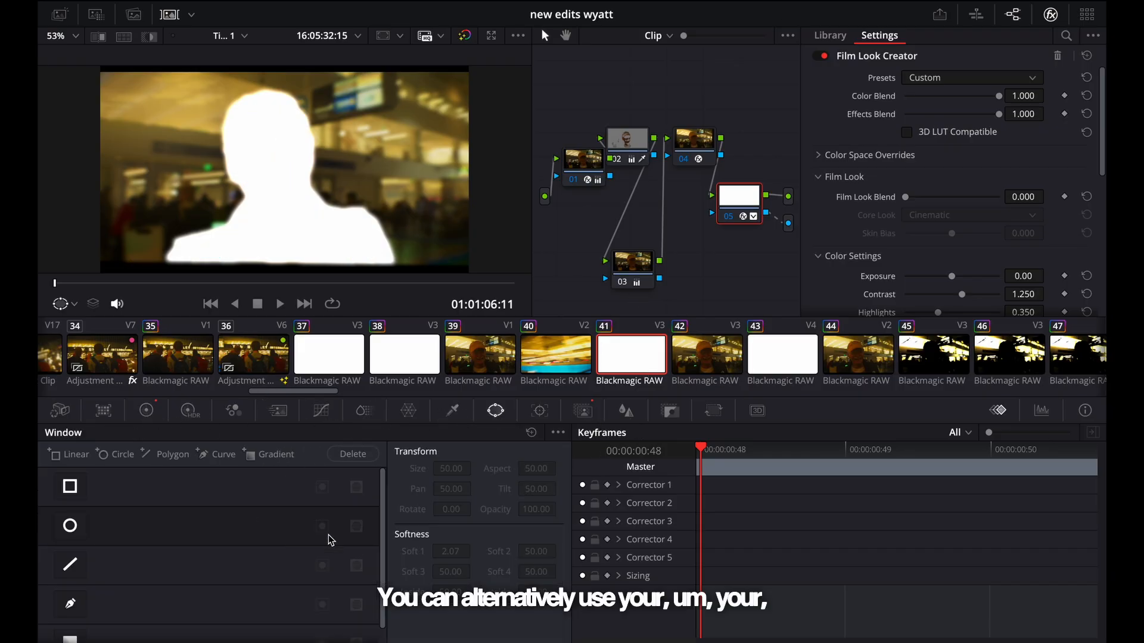
click(69, 603)
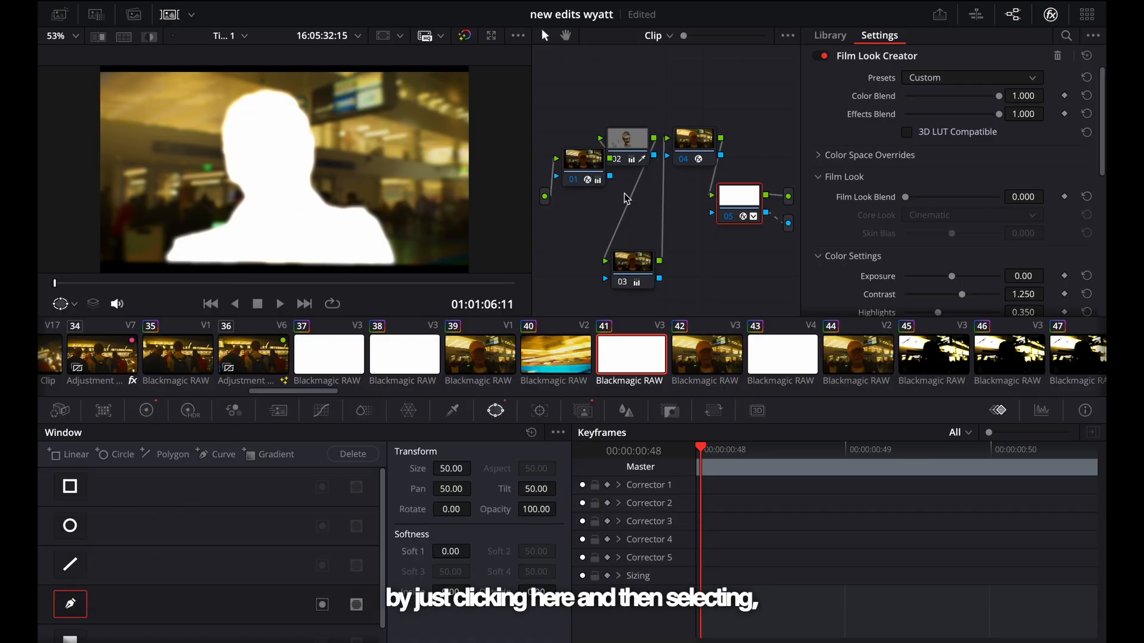
right_click(777, 248)
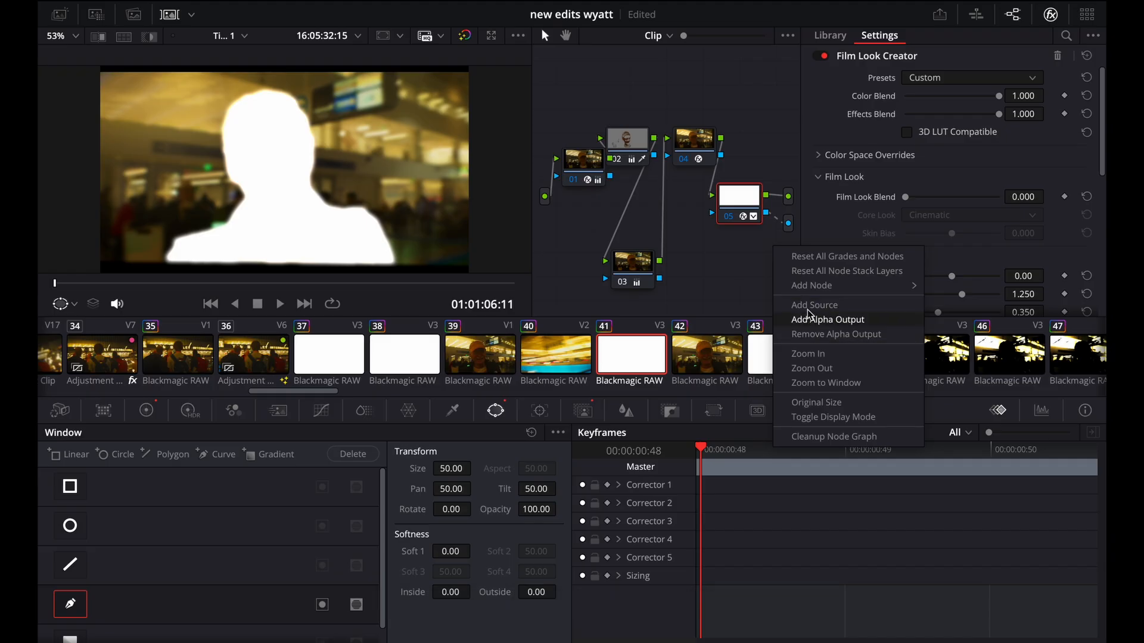
click(757, 233)
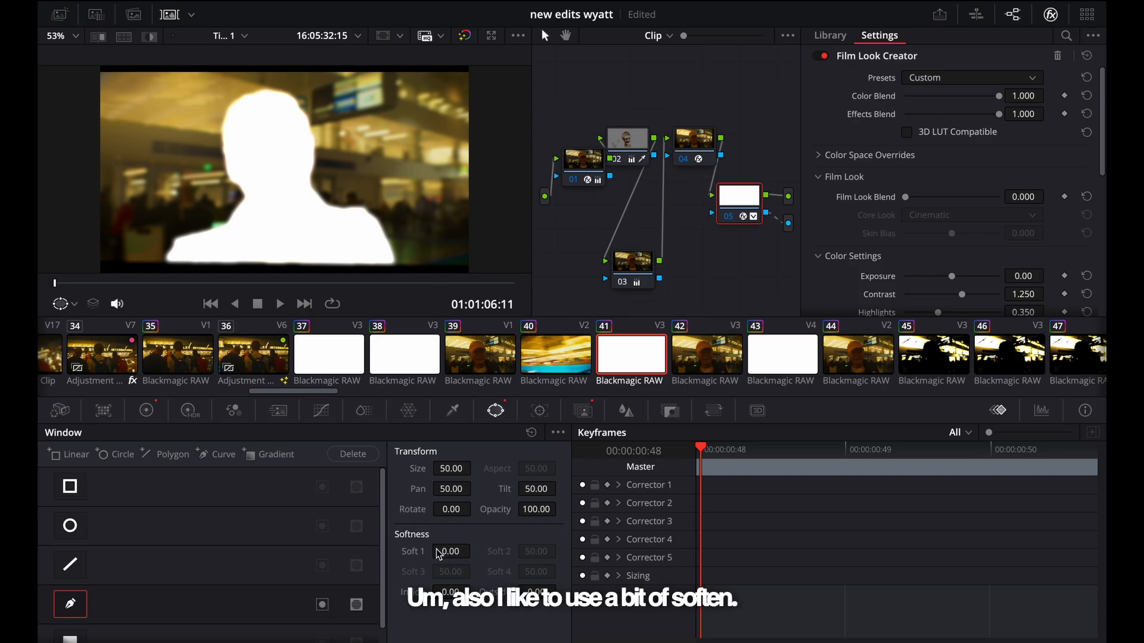
Step: Review the Magic Mask settings, the pen-drawn curve window and the primary color wheels on clip 41's node 05
click(584, 411)
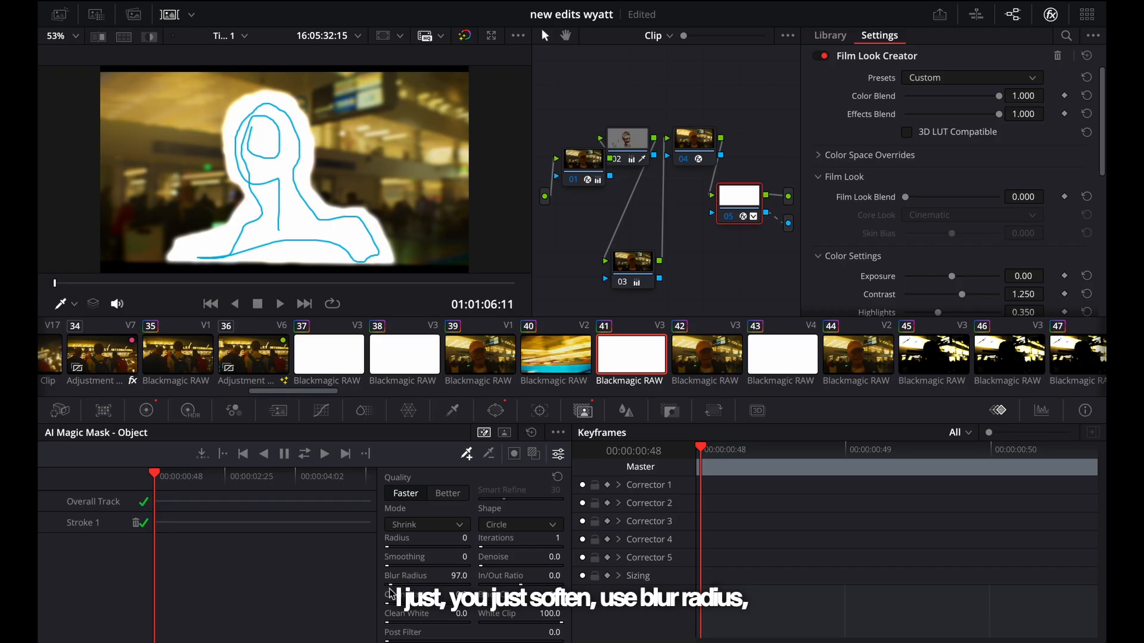
click(496, 410)
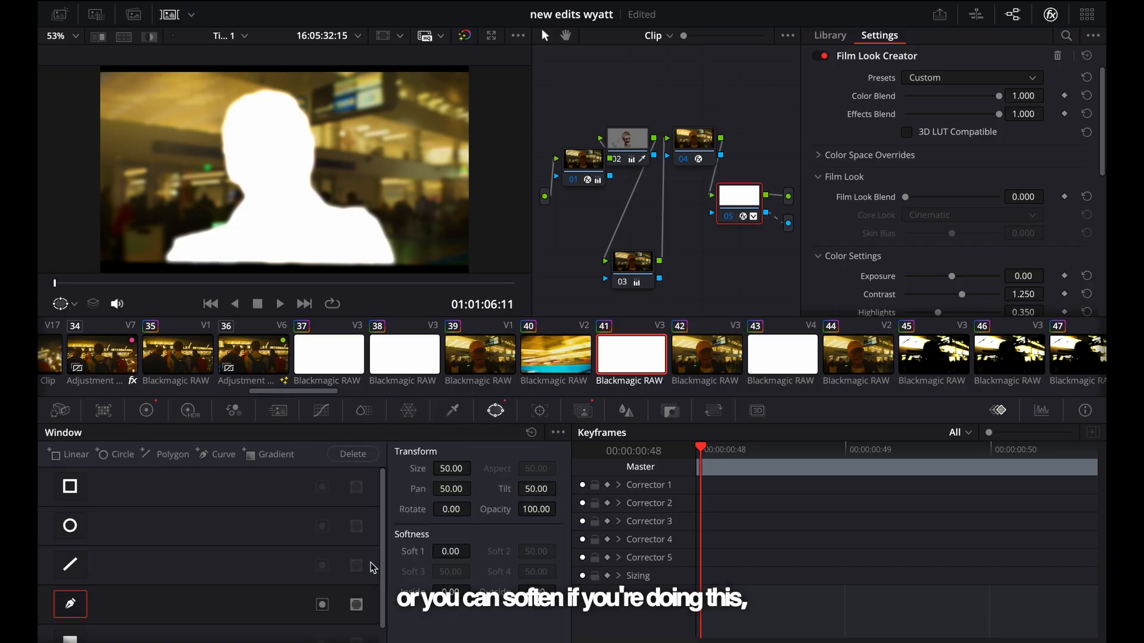
click(146, 411)
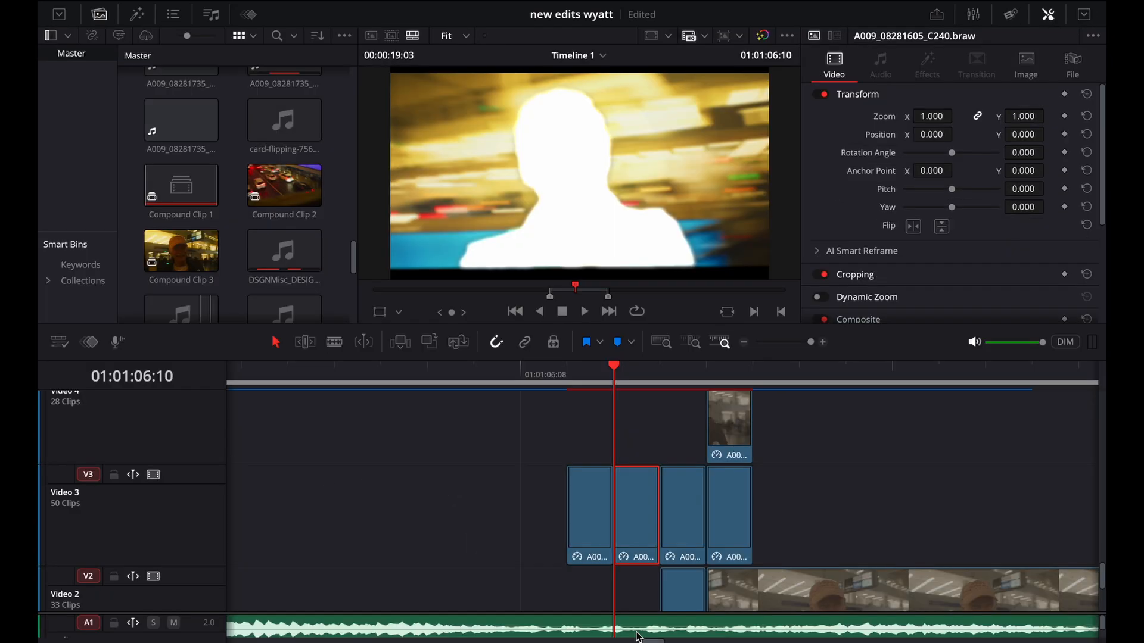
Step: Return to the timeline and inspect the composite opacity of the first mask clip on Video 3 at 01:01:06:09
key(Right)
click(582, 383)
key(Right)
mouse_move(595, 382)
mouse_down()
mouse_move(709, 383)
mouse_move(573, 382)
mouse_move(726, 388)
mouse_move(578, 393)
mouse_up()
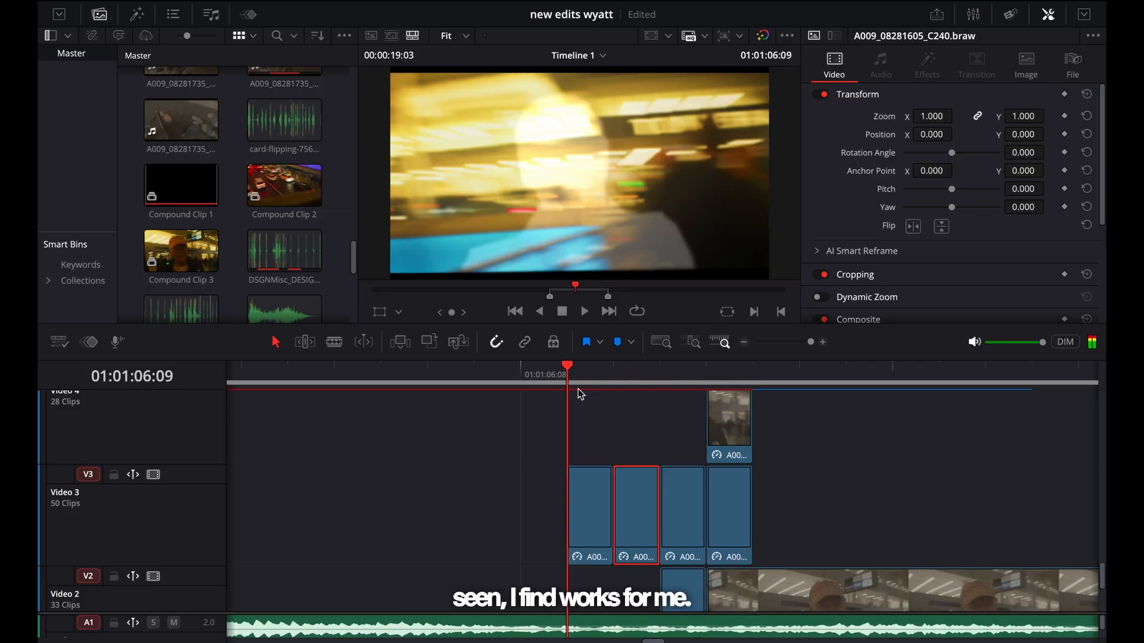
click(584, 494)
scroll(890, 257, down, 5)
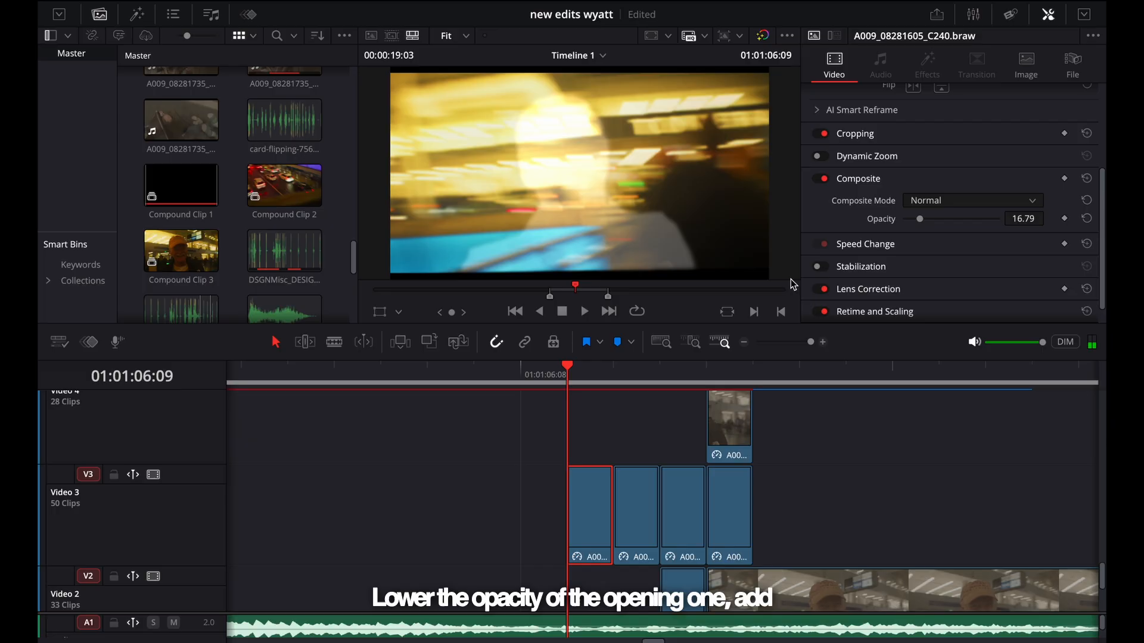
Step: Step through the transition to 01:01:06:12 and inspect the composite settings of the Video 3 and Video 4 clips there
key(Right)
key(Right)
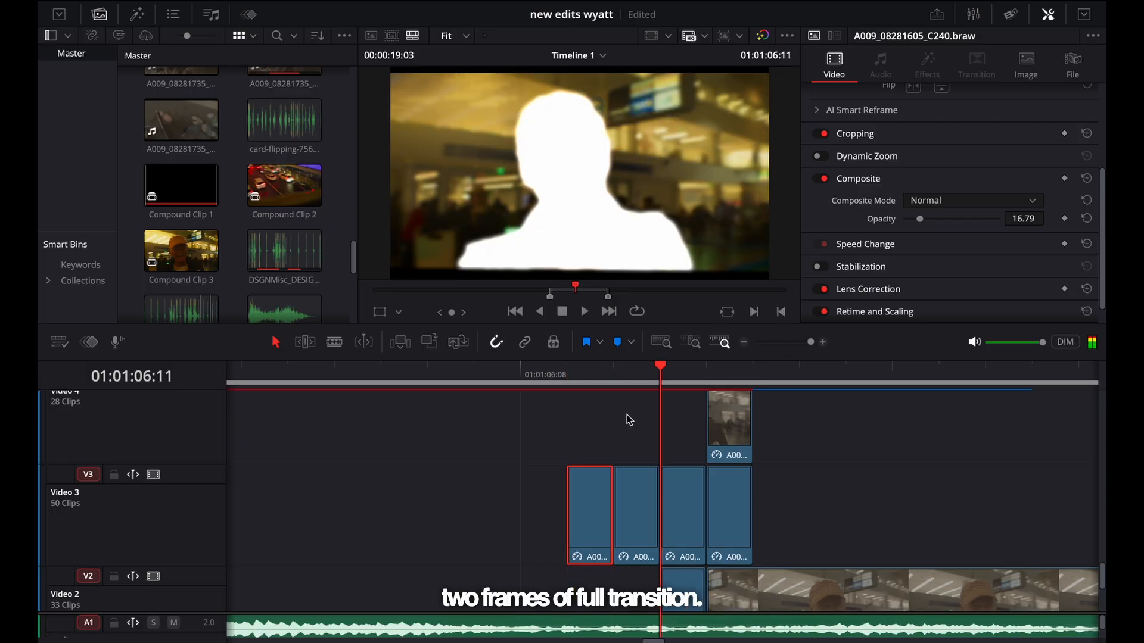
drag(657, 382, 644, 403)
key(Right)
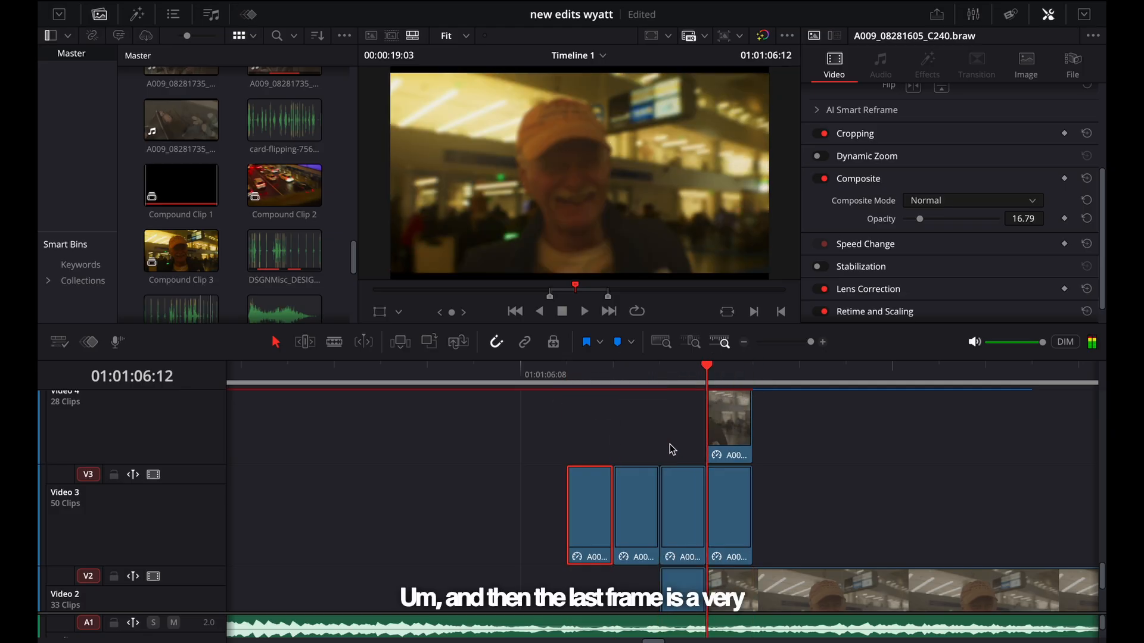
key(Right)
key(Left)
click(739, 493)
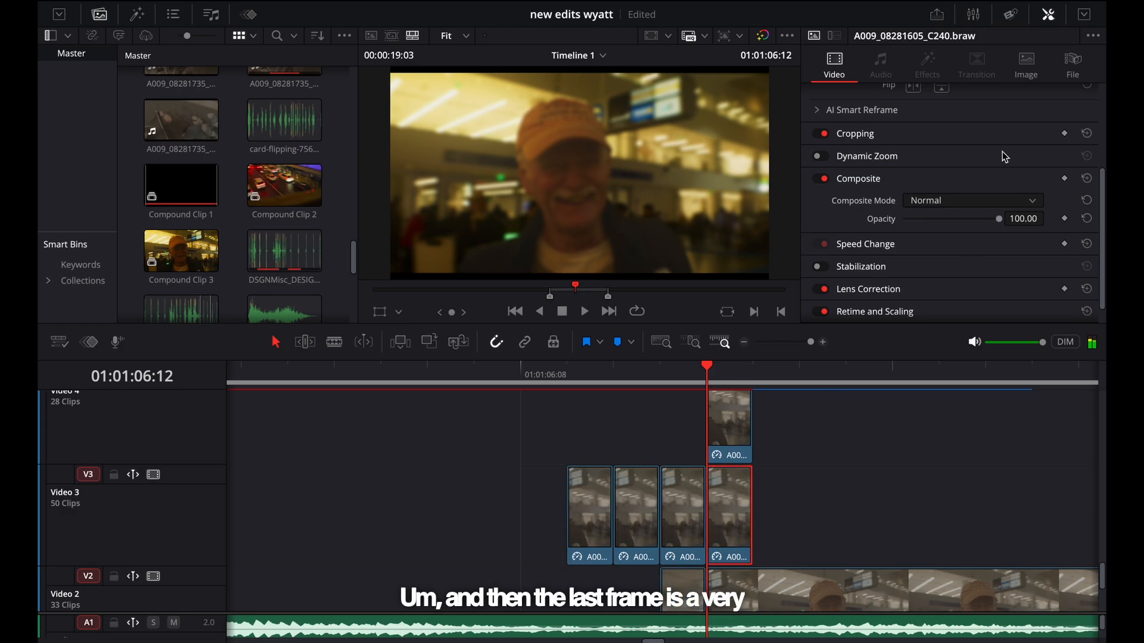
click(733, 439)
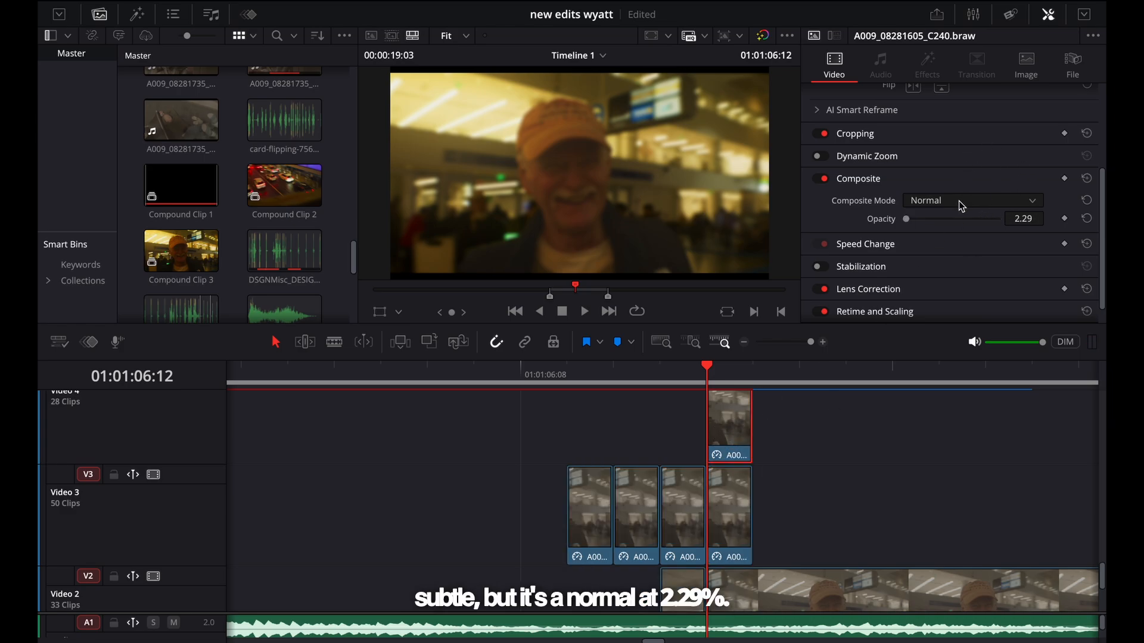
Step: Compare the frames on either side of 01:01:06:12 to examine the effect of the short Video 4 overlay
key(ctrl+minus)
key(Left)
key(Right)
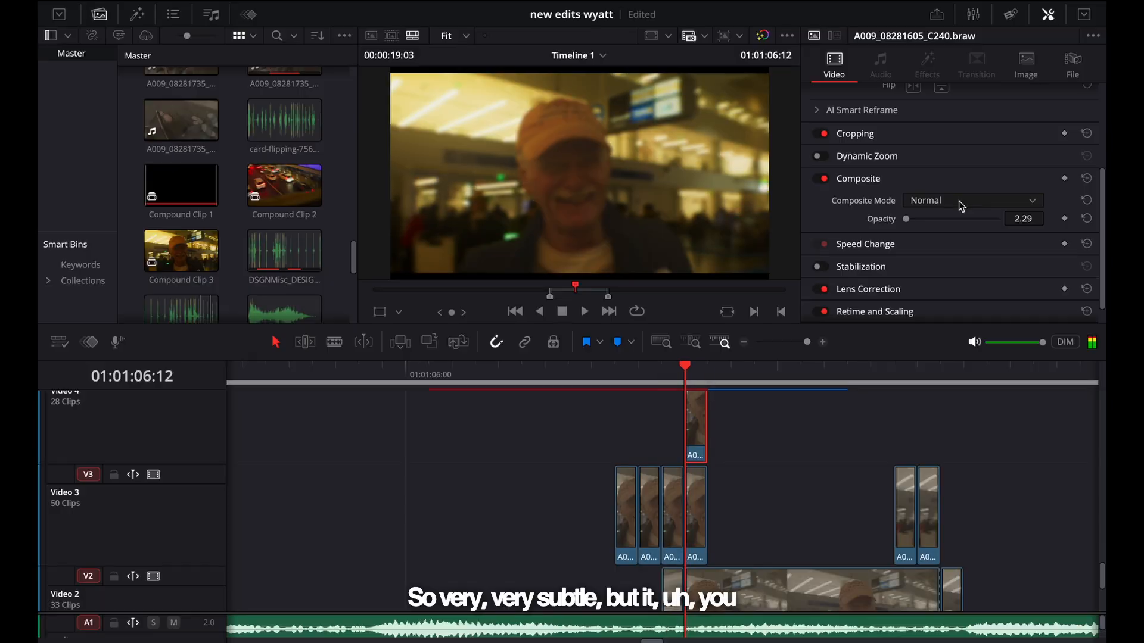
key(Left)
key(Right)
key(Right)
key(Right)
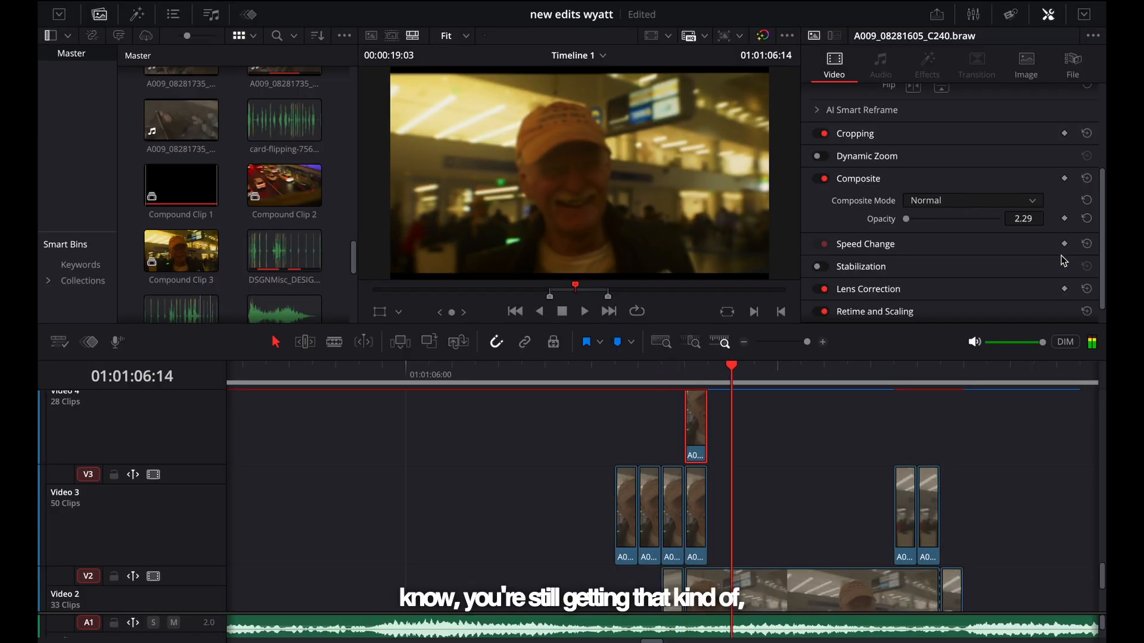
Step: Place the playhead at 01:01:06:21 and select the Video 3 clip starting there to show its composite settings
key(ctrl+minus)
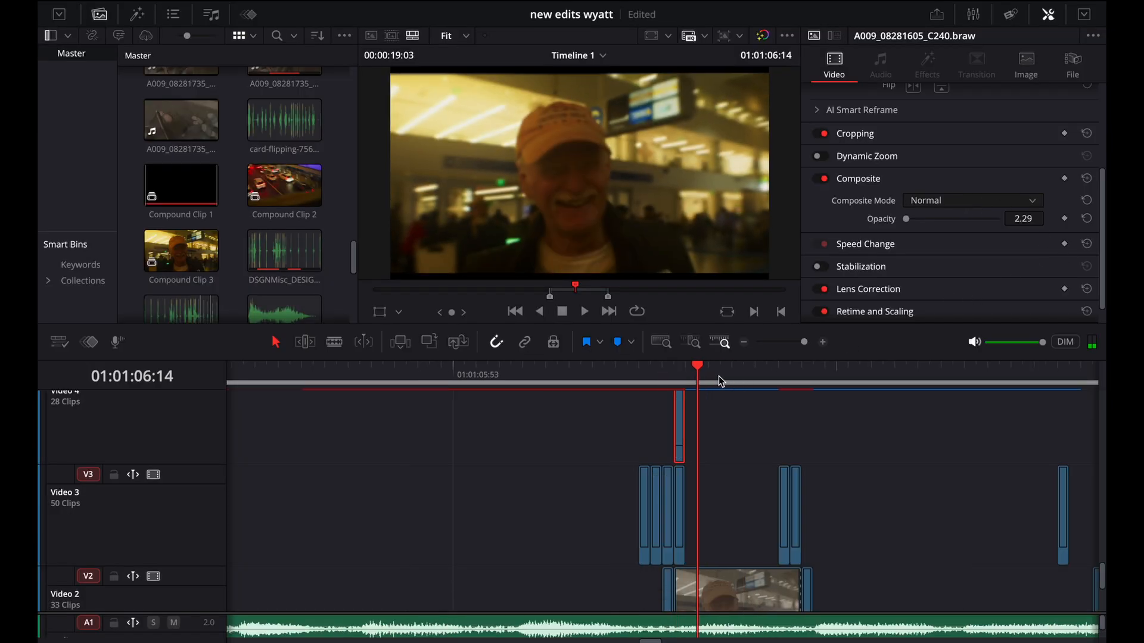
drag(719, 382, 786, 386)
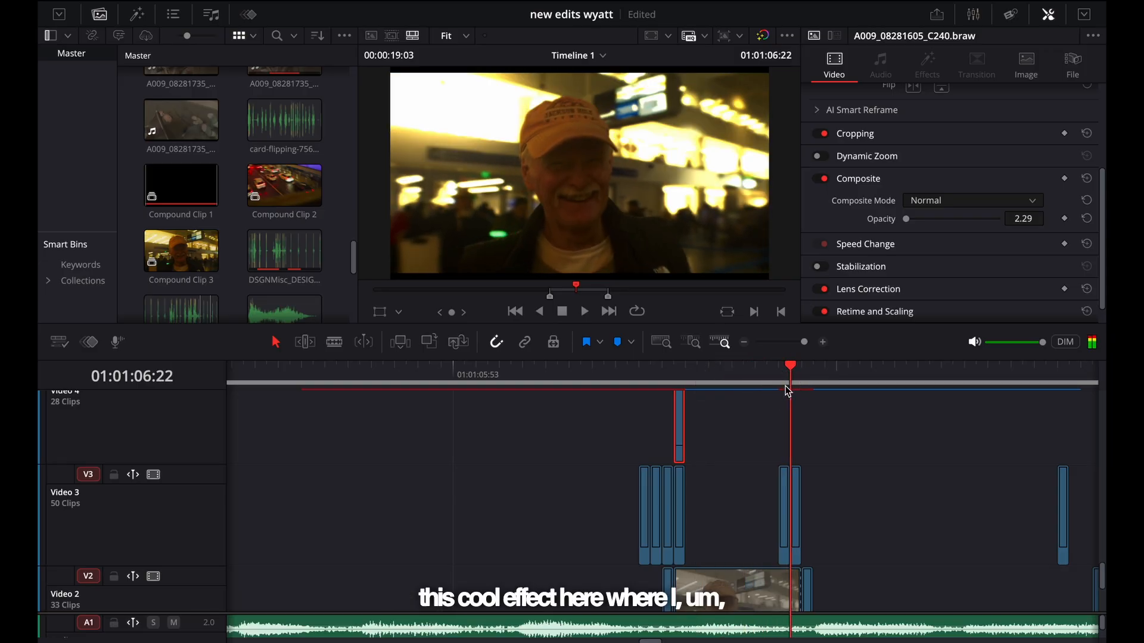
key(Right)
key(Left)
key(Left)
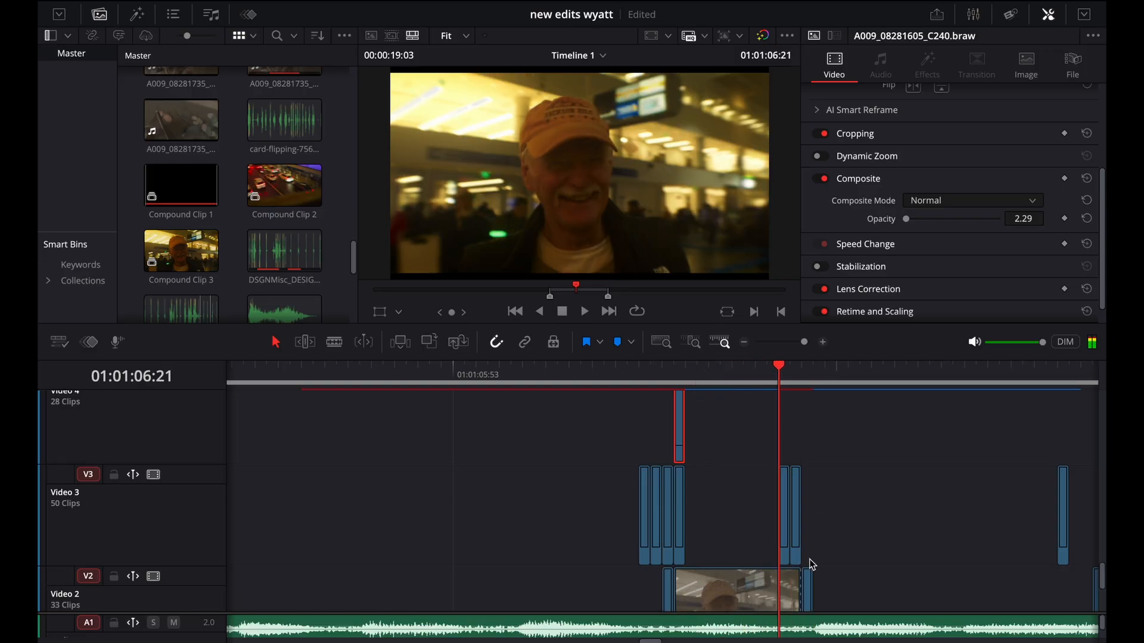
click(786, 514)
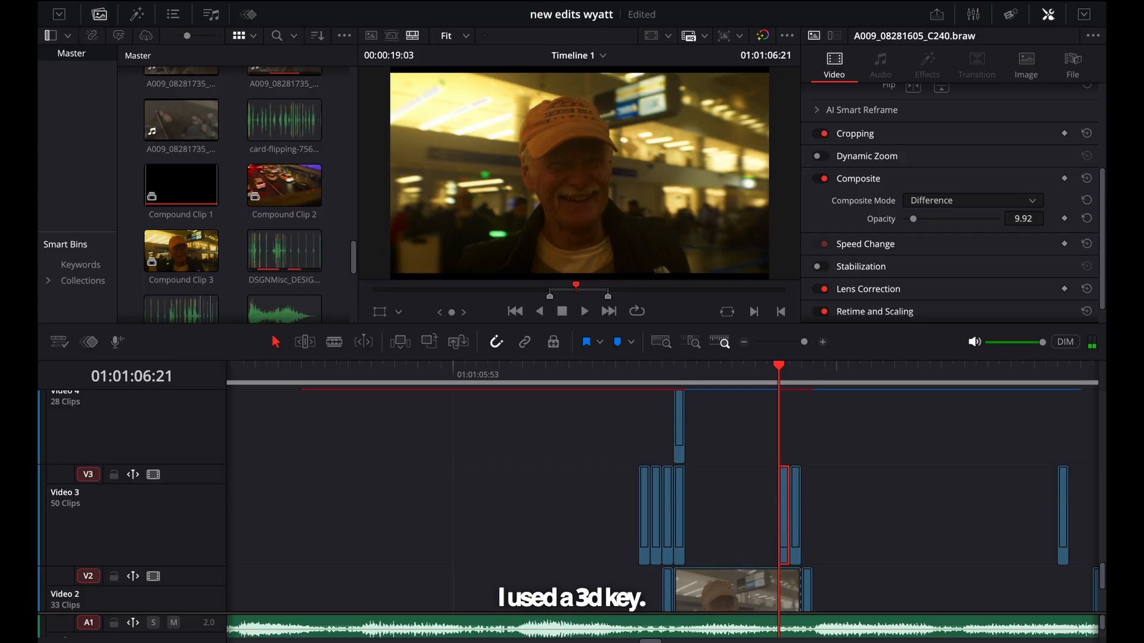
Step: Switch to the Color page for clip 45 and show the 3D qualifier selection on node 05
key(shift+6)
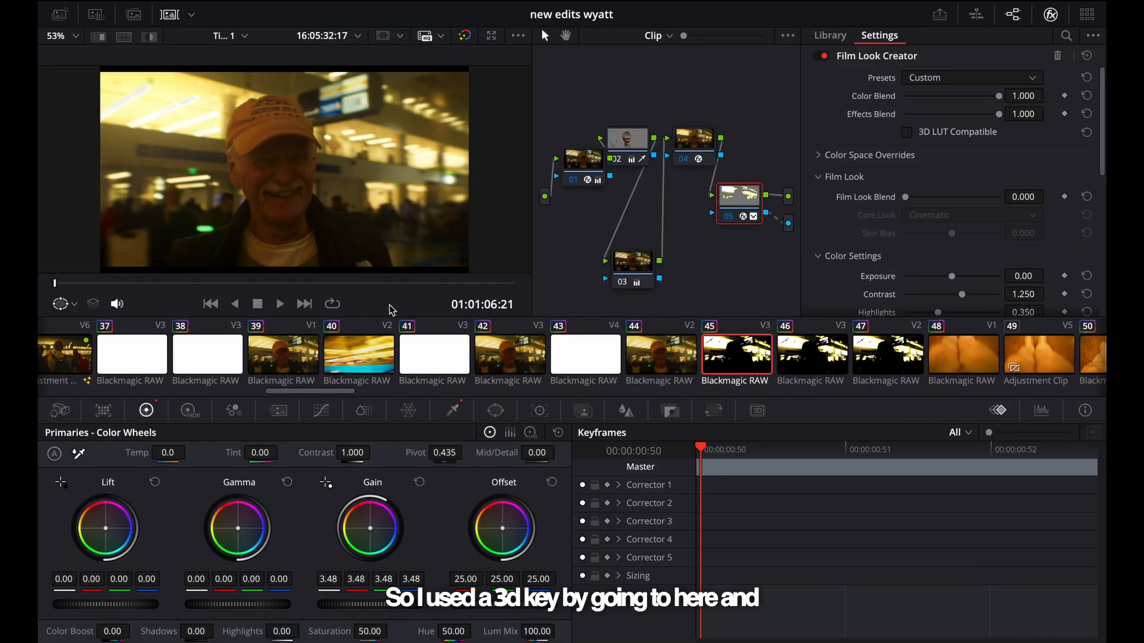
click(453, 410)
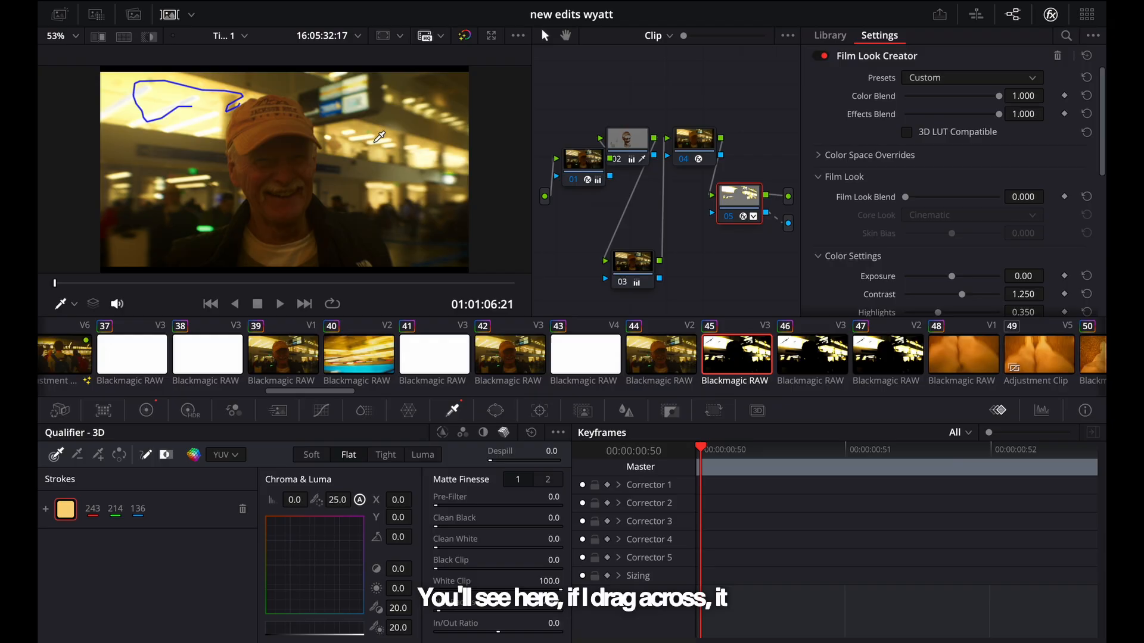
Step: Try a replacement 3D qualifier stroke across the bright background lights beside the man's head, then restore the original ceiling stroke
drag(371, 144, 391, 138)
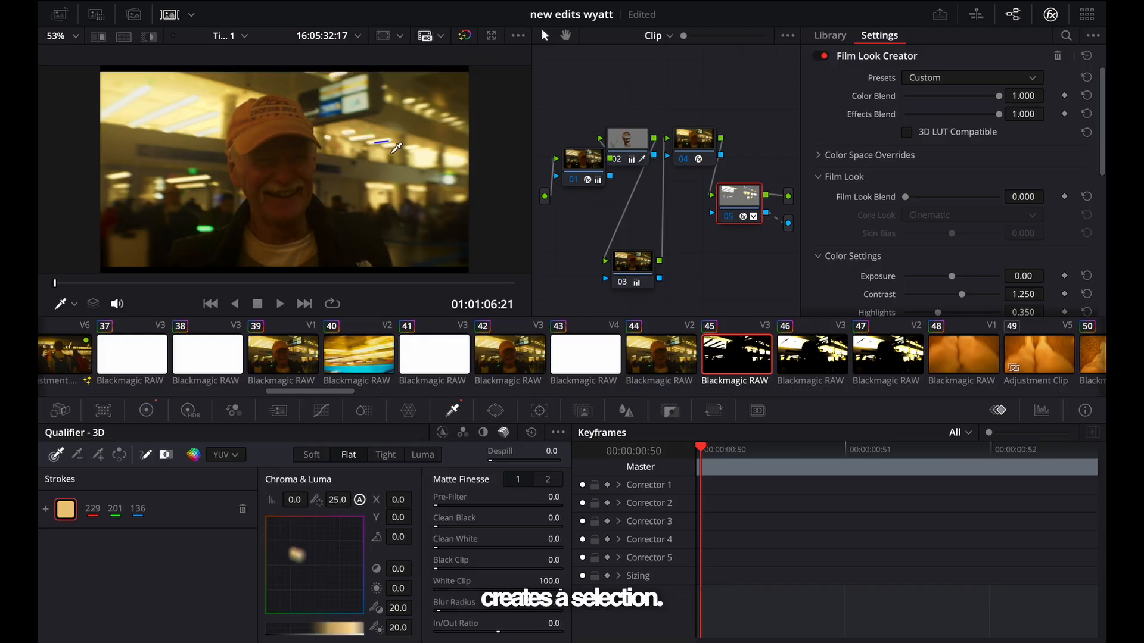
drag(239, 103, 191, 107)
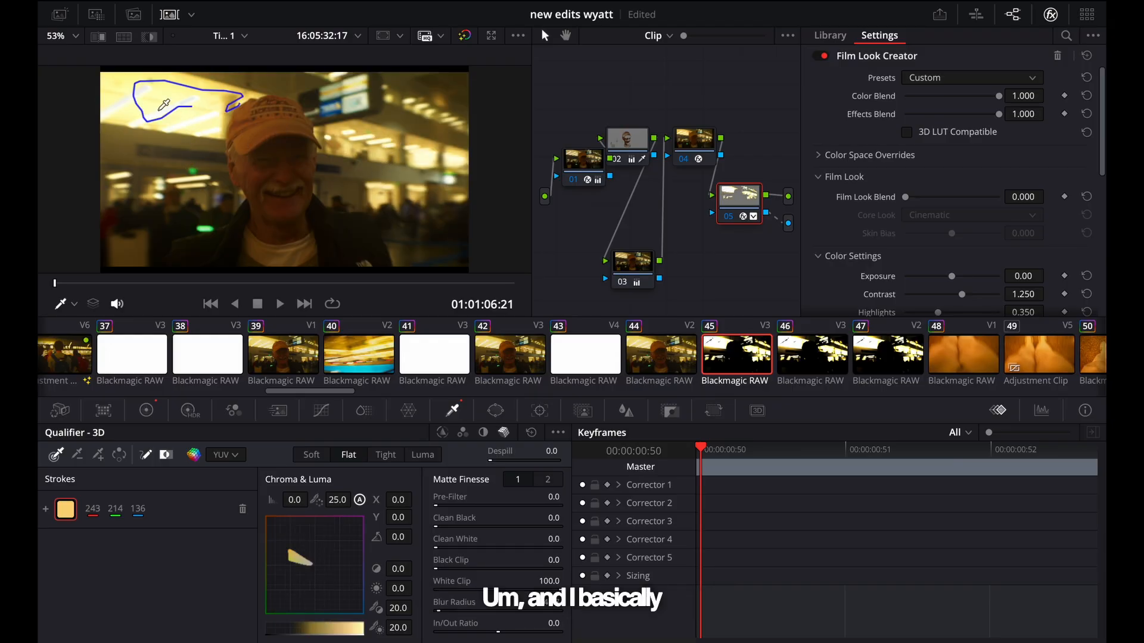
scroll(156, 107, up, 2)
scroll(174, 104, down, 2)
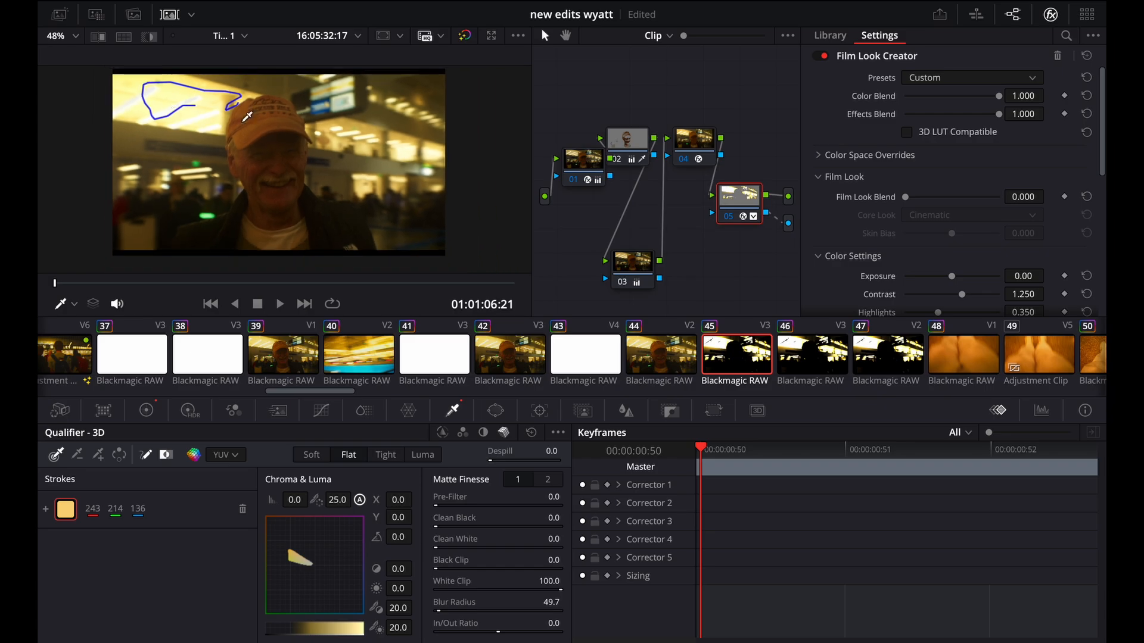
Step: Review the node graph's Add Alpha Output option and node 05's primary color wheels for clip 45
right_click(774, 252)
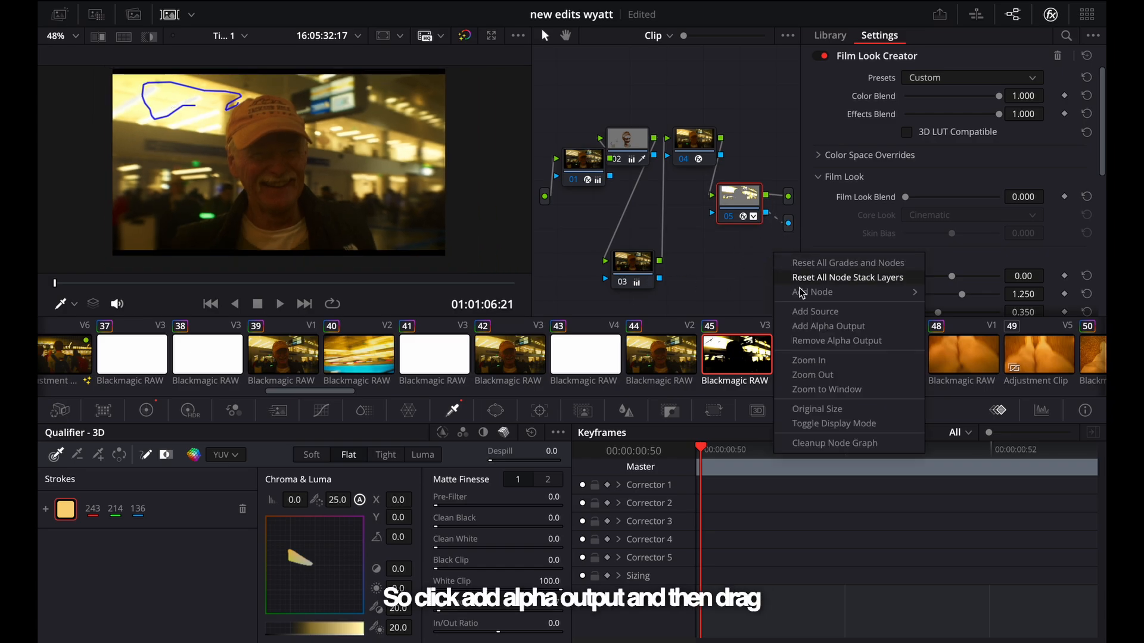
click(753, 232)
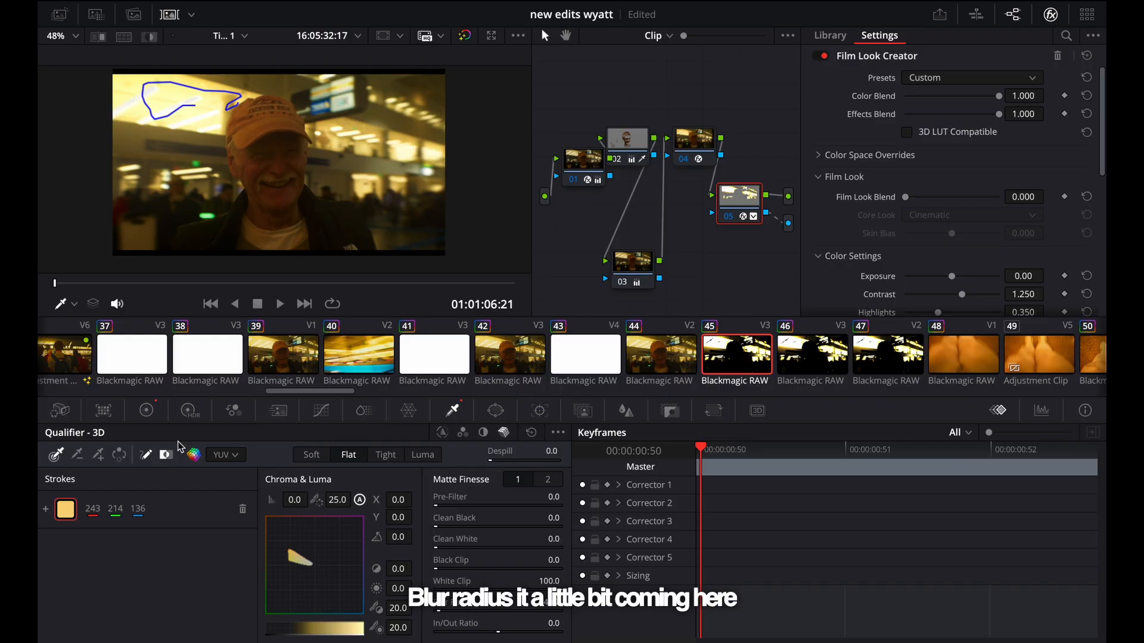
click(146, 411)
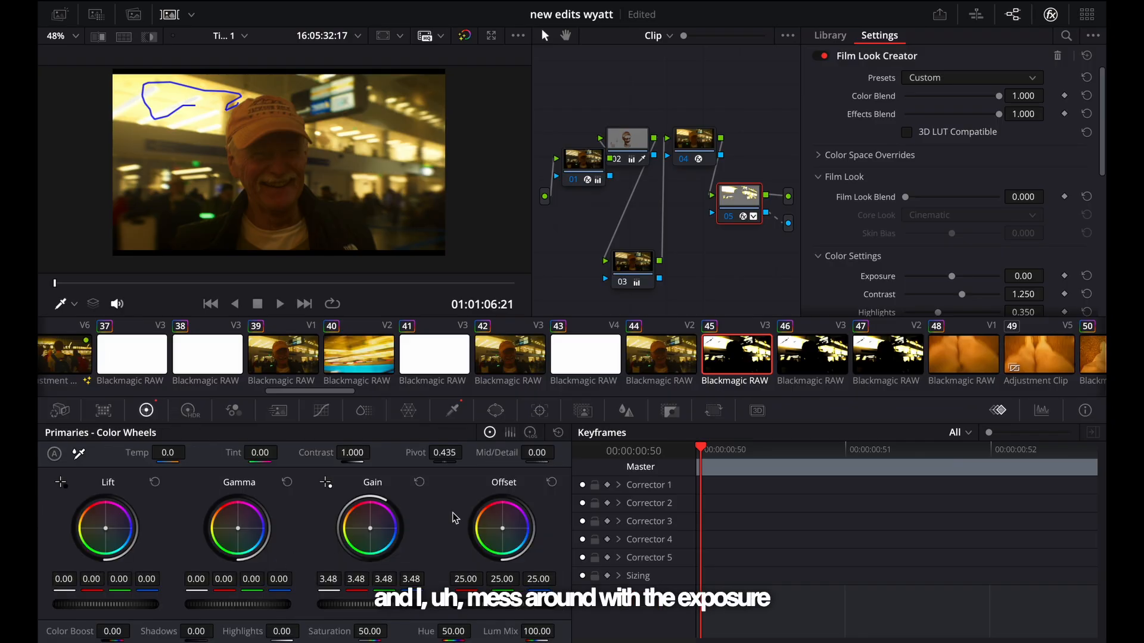
Step: Return to the timeline and examine the highlight transition frame by frame between 01:01:06:21 and 01:01:06:24
key(shift+4)
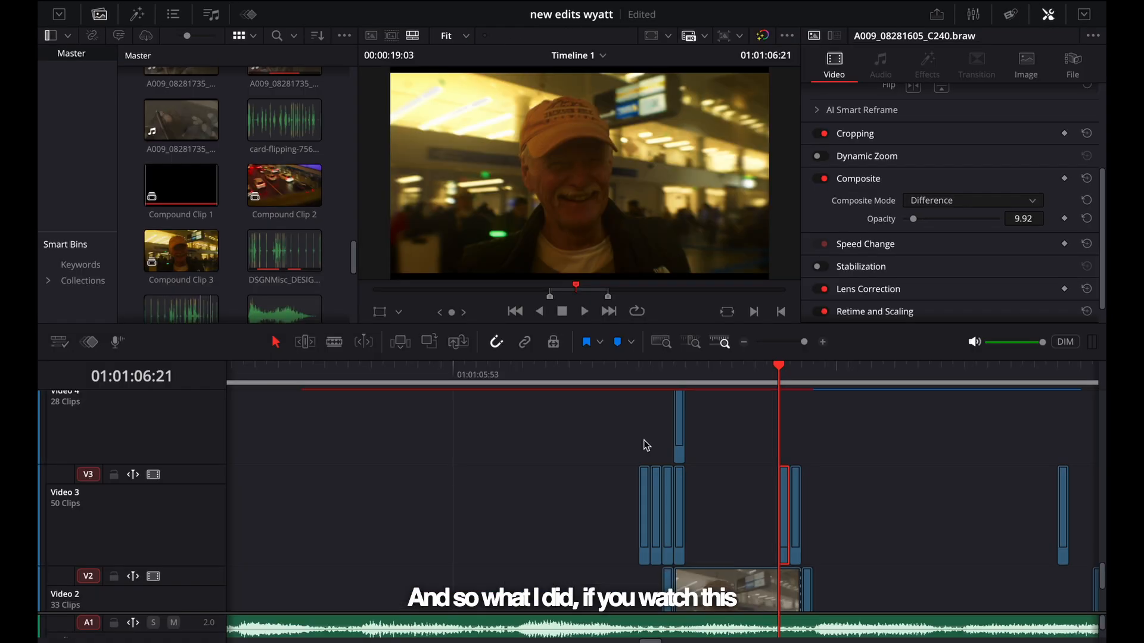
key(Right)
key(Right)
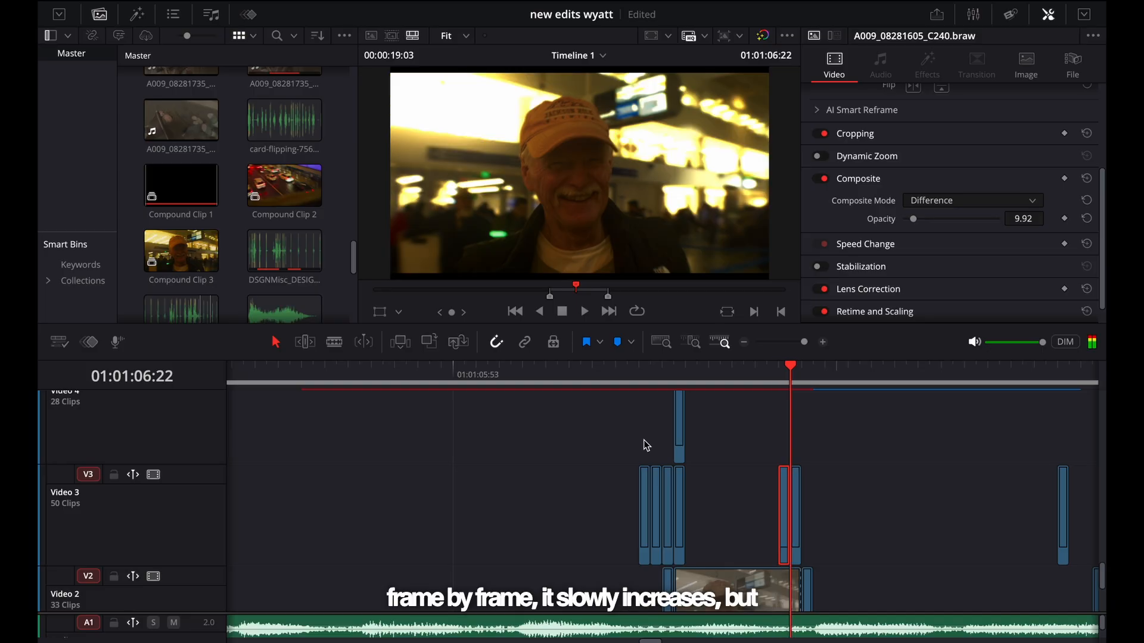
key(Right)
key(Left)
key(Left)
key(Left)
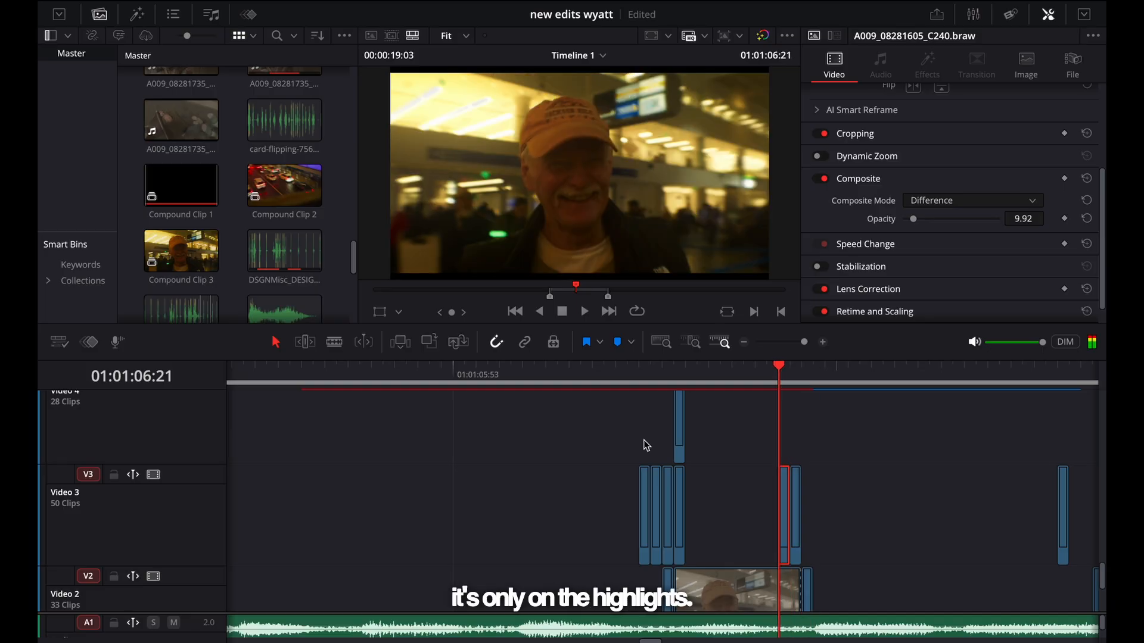
key(Right)
key(Right)
key(Right)
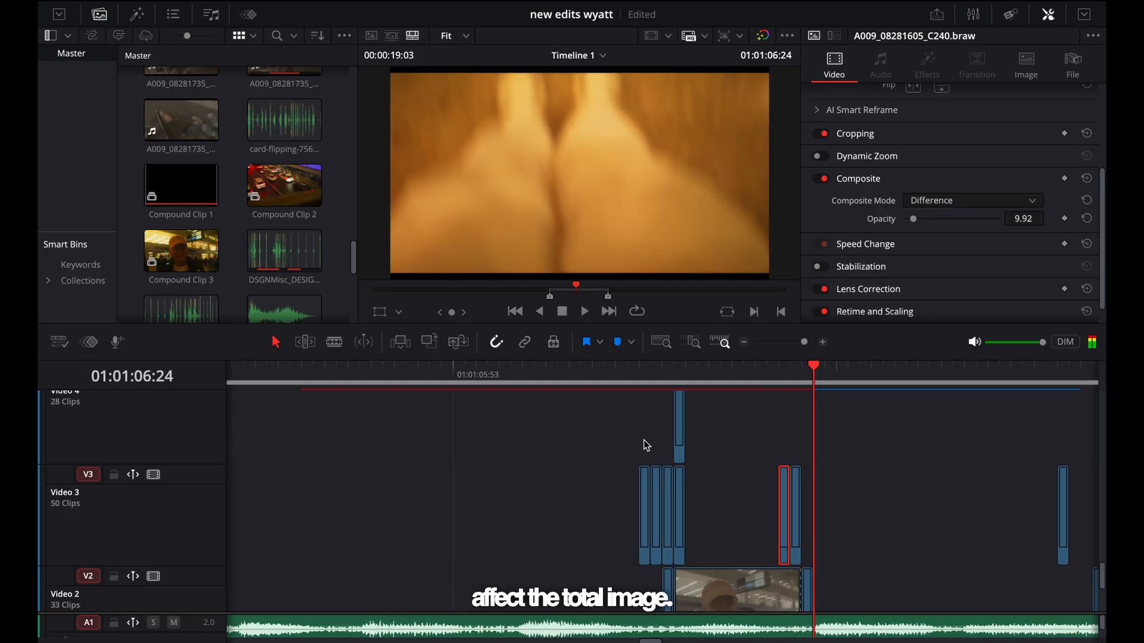
key(Left)
key(Left)
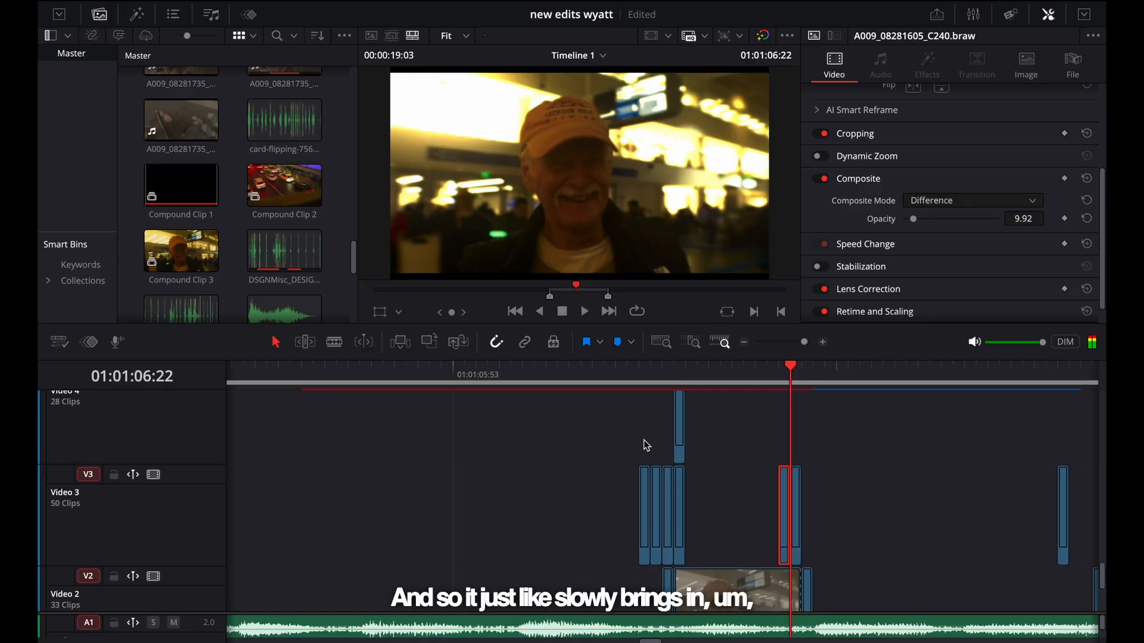
key(Right)
key(Right)
key(Left)
key(Left)
key(Left)
key(Right)
key(Right)
key(Right)
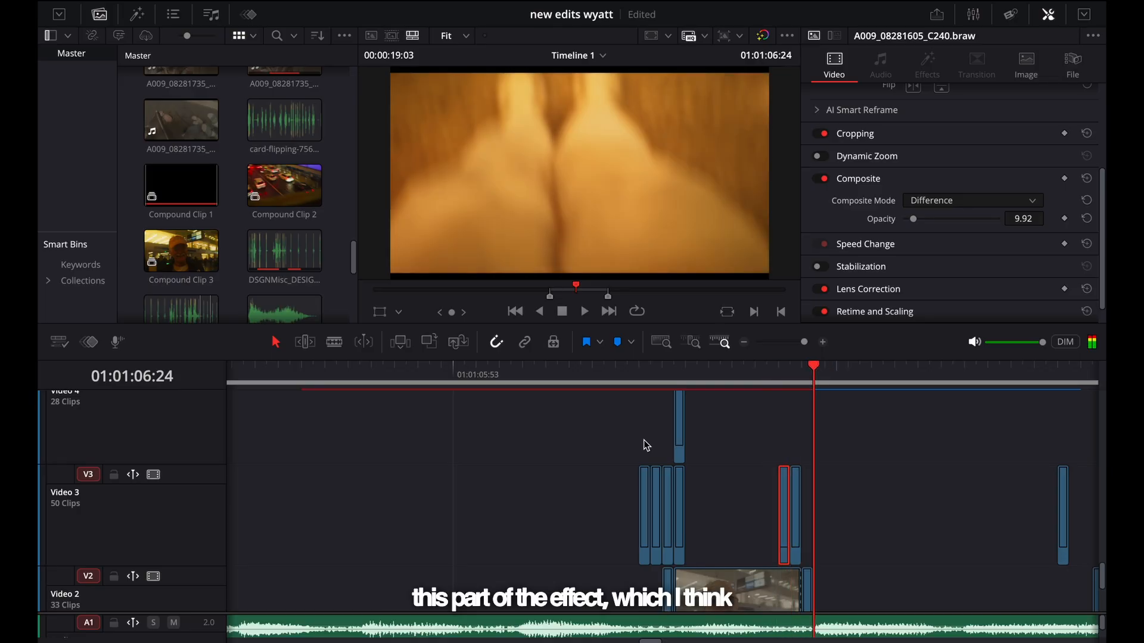
key(Left)
key(Left)
key(Left)
key(Right)
key(Right)
key(Right)
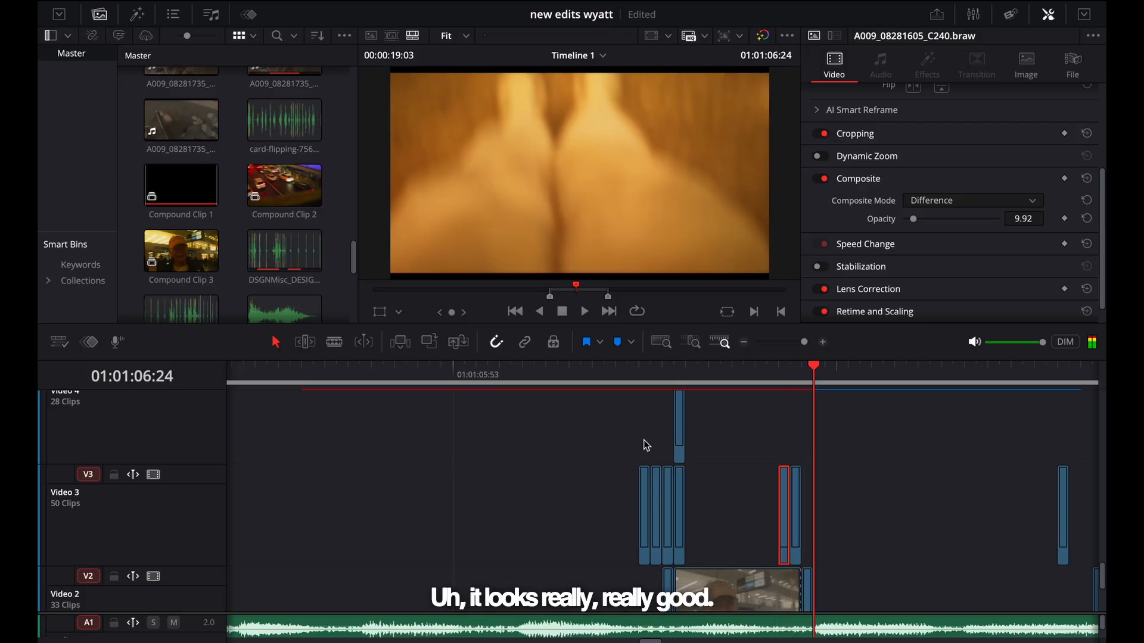
Step: Examine the cut from the man's portrait to the feet shot frame by frame, up to 01:01:06:27
key(Left)
key(super+minus)
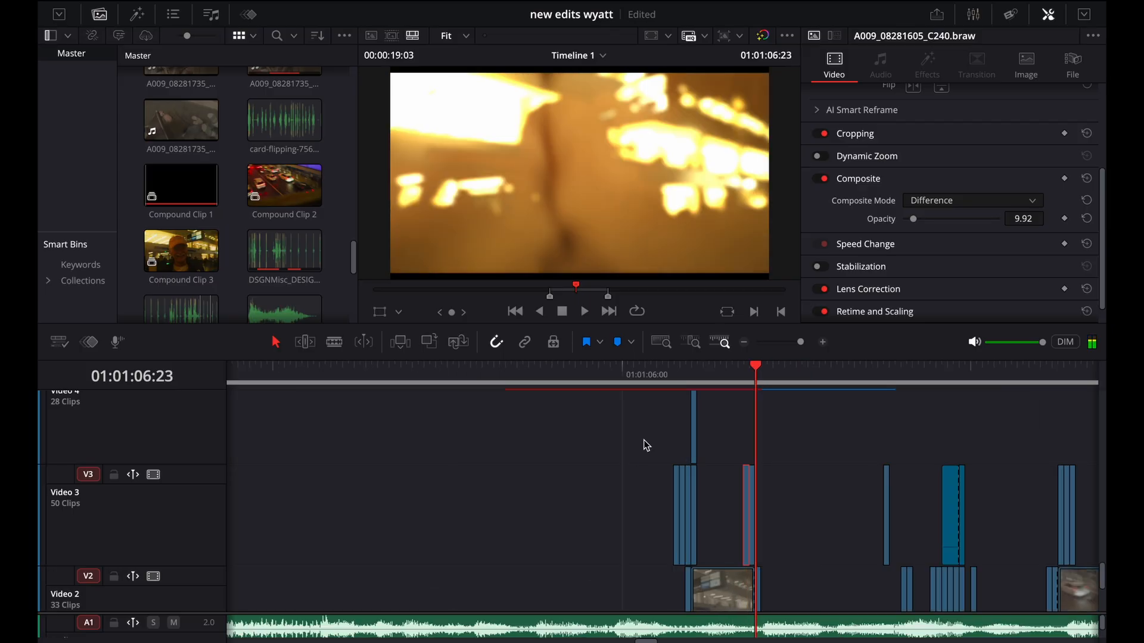
click(765, 374)
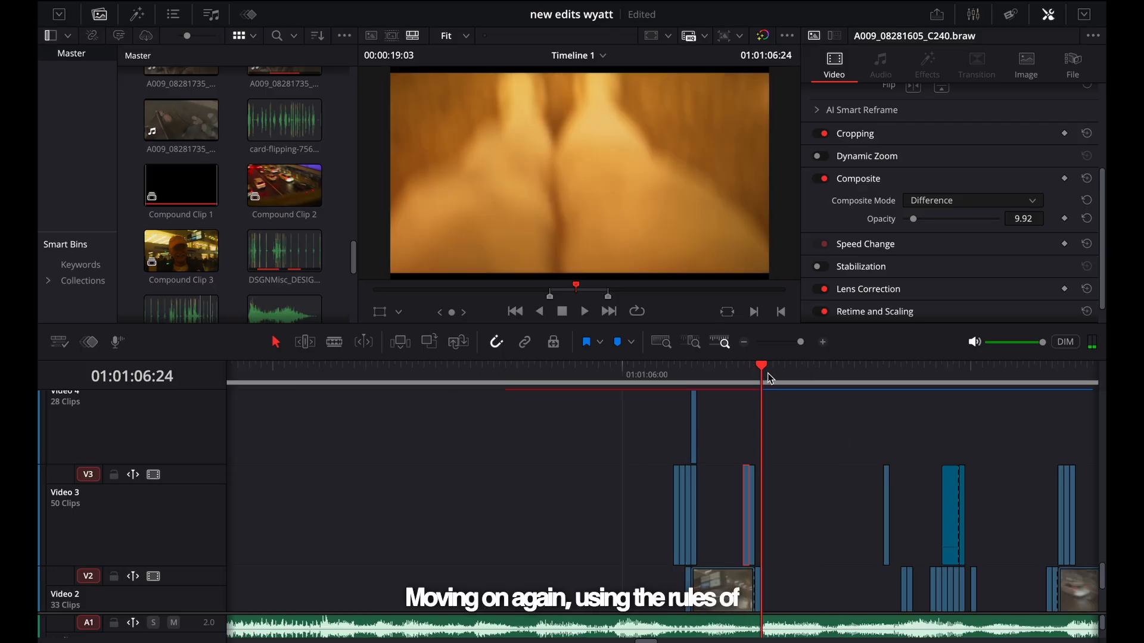
key(Left)
key(Left)
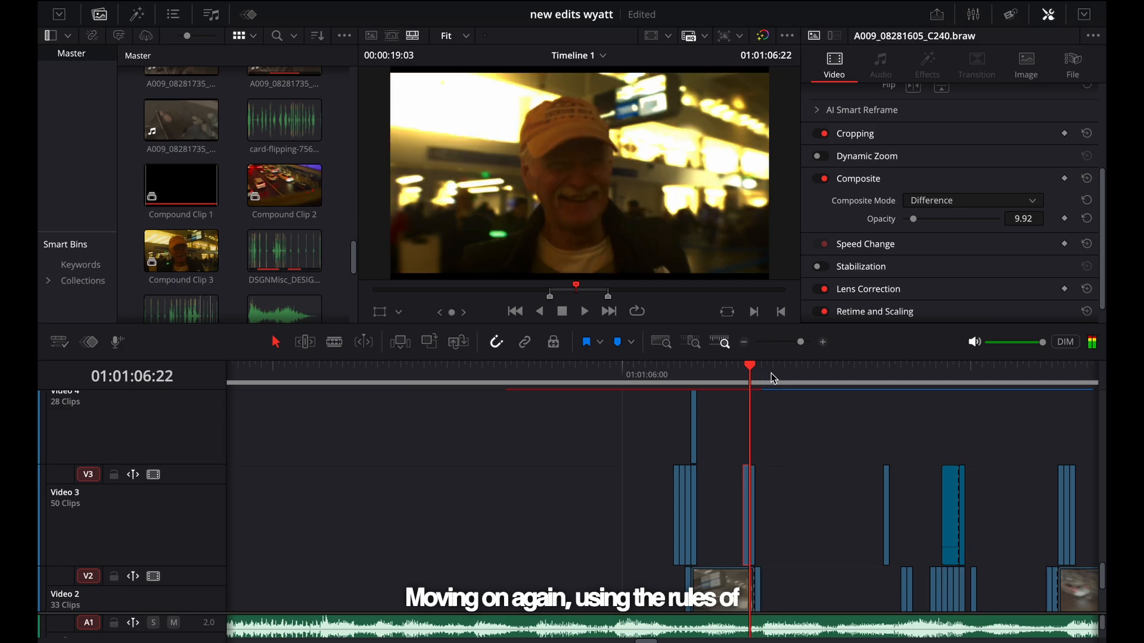
key(Right)
key(Right)
key(Right)
key(Right)
key(Right)
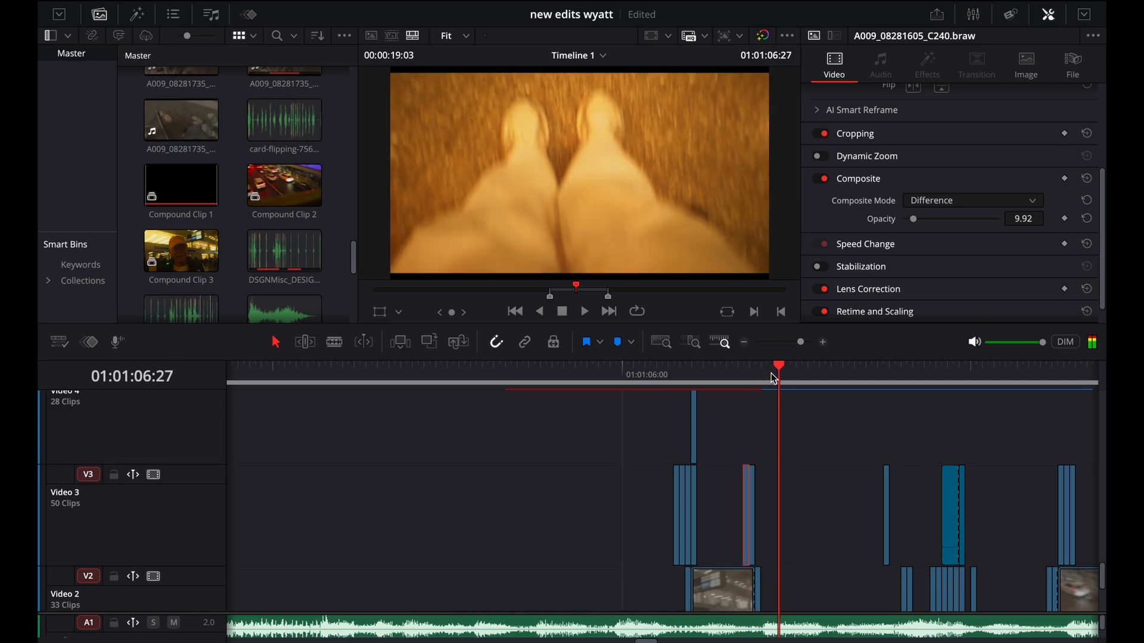
Step: Return the playhead to 01:01:06:21 and bring the Video 1 clips beneath the transition into view
key(Left)
key(Left)
key(Left)
key(Left)
key(Left)
key(Left)
scroll(787, 507, down, 5)
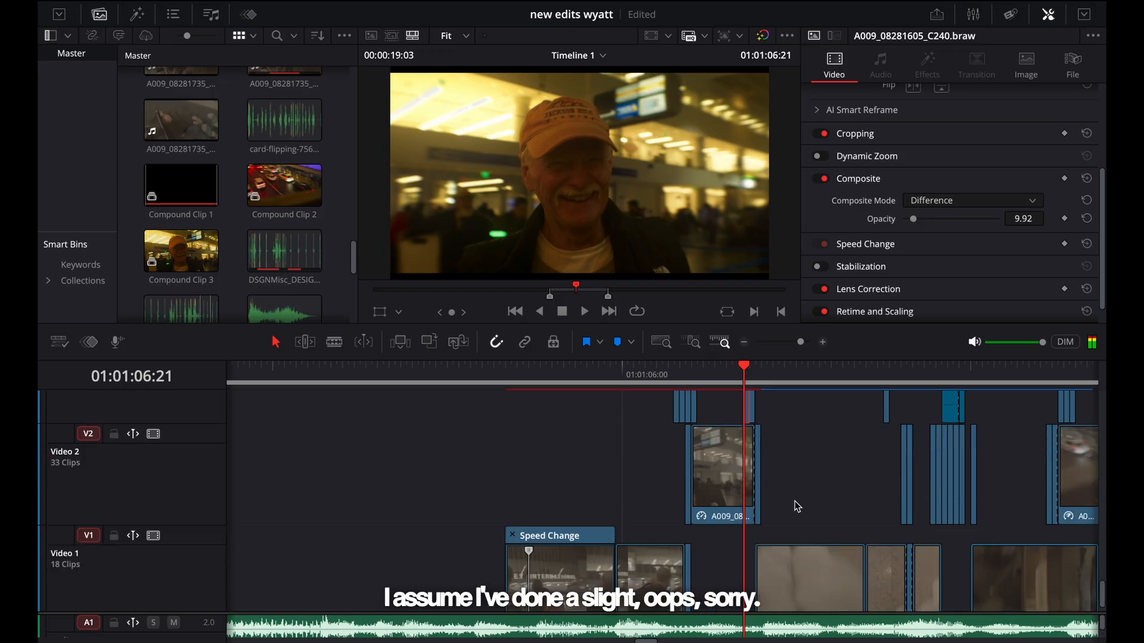
Step: Select the reversed feet clip A009_08281628_C248 on Video 1 and view the current frame full screen briefly
click(788, 532)
key(super+f)
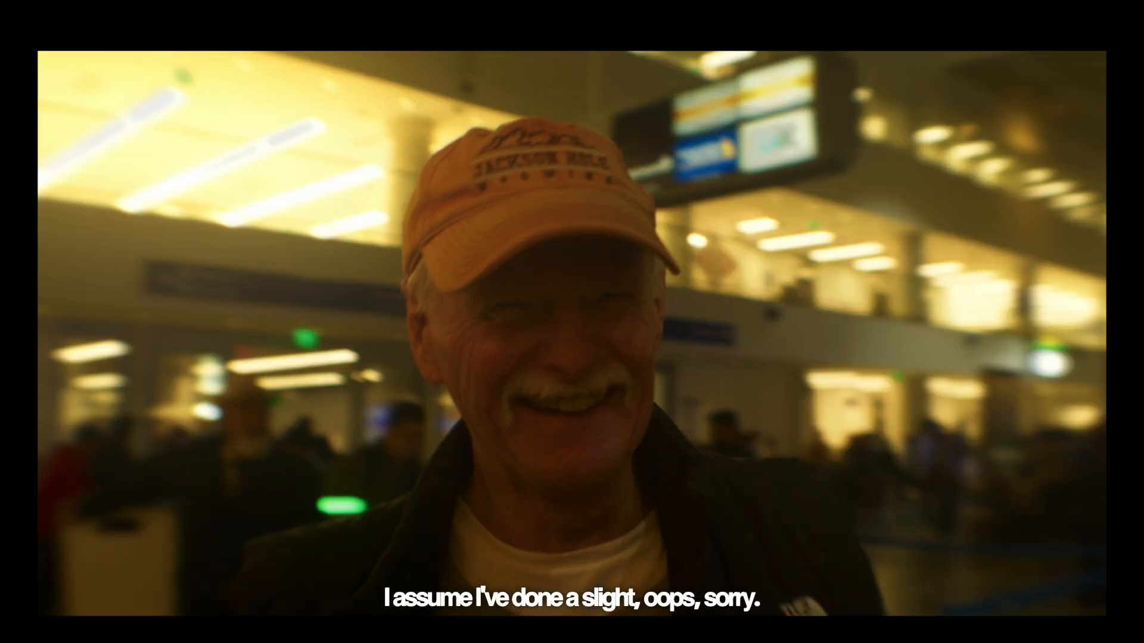
key(Escape)
scroll(798, 541, up, 4)
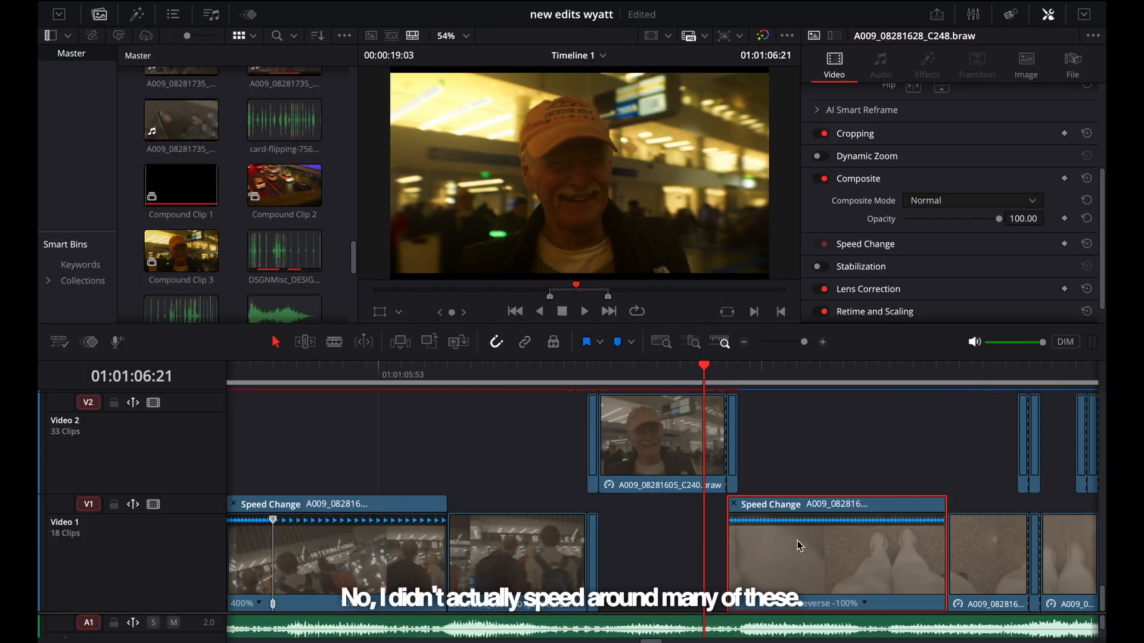
Step: Step through the cut from the man's portrait to the feet shot and play on to 01:01:06:40
key(Right)
key(Right)
key(Left)
key(Right)
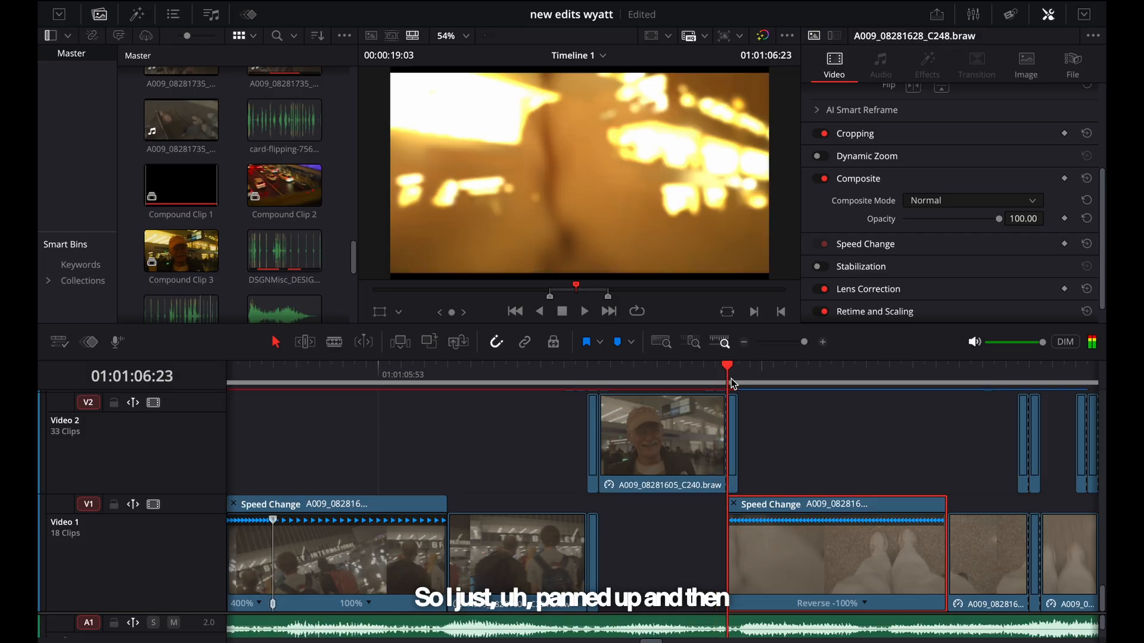
key(Right)
key(Right)
key(Right)
key(space)
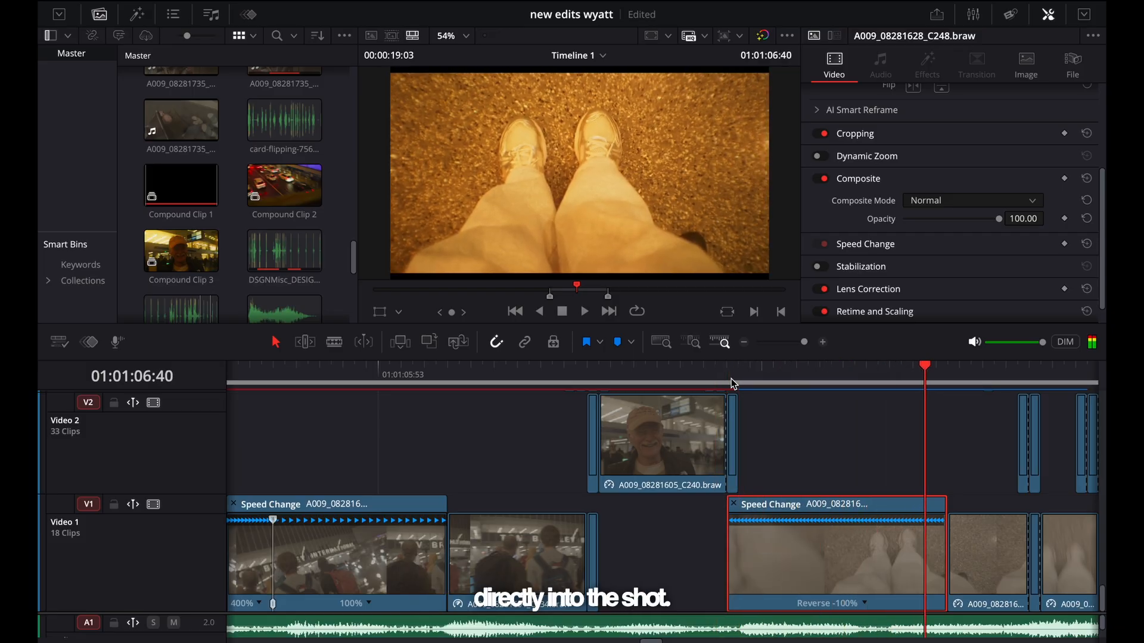
Step: Replay the portrait-to-feet transition at full speed and return the playhead to 01:01:06:20
click(681, 374)
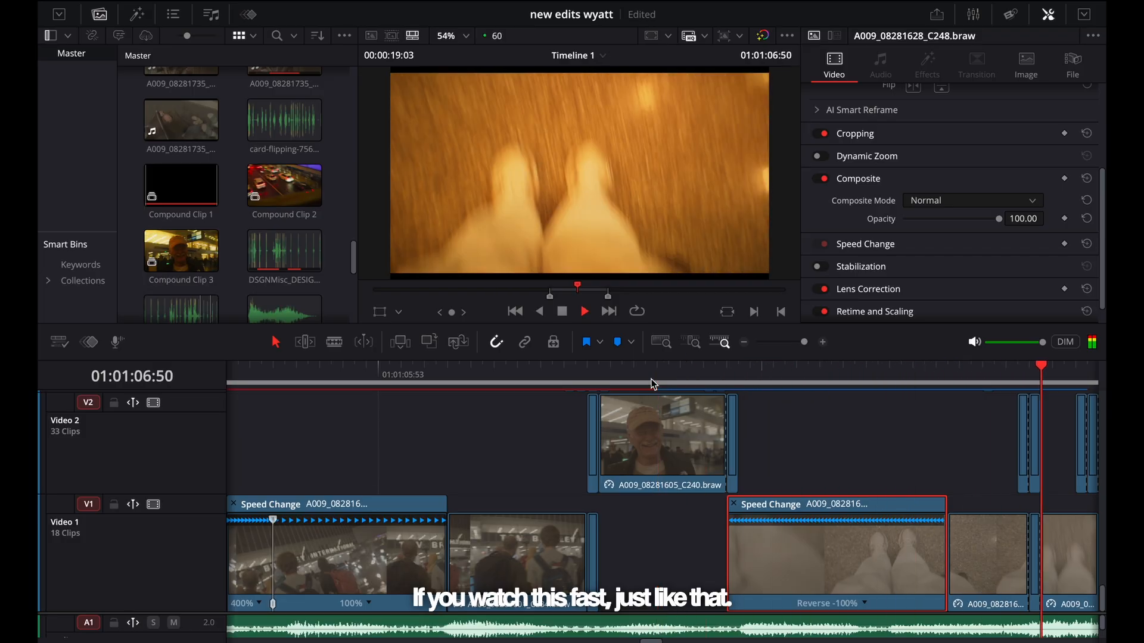
click(681, 371)
drag(681, 371, 709, 377)
key(Left)
key(Left)
key(Left)
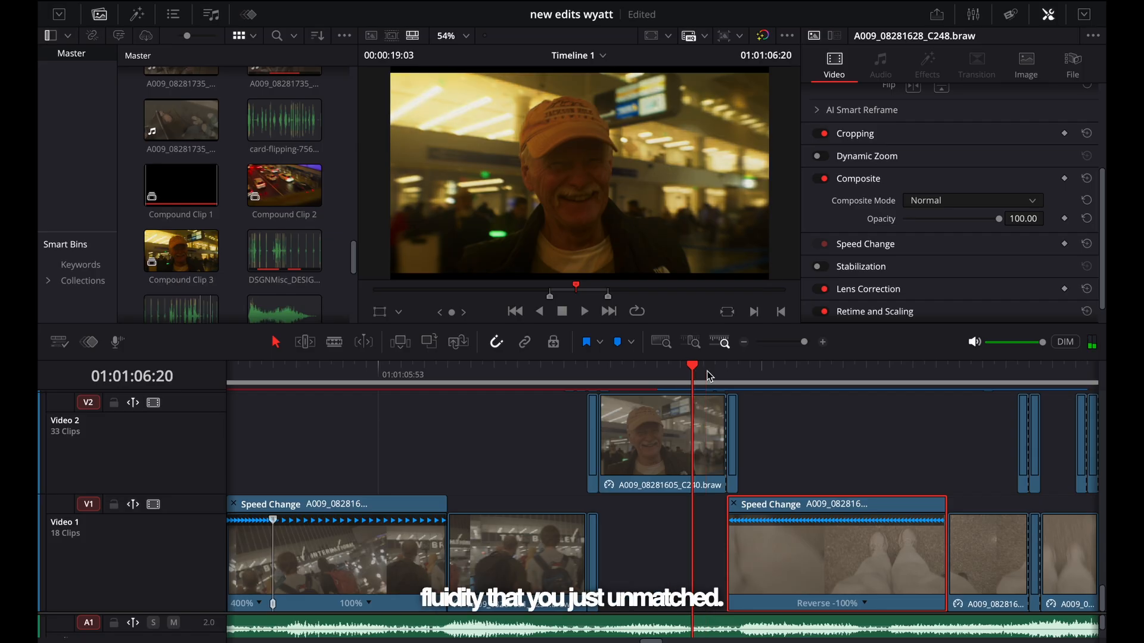
Step: Play the portrait-to-feet transition repeatedly from within the portrait clip, stopping at 01:01:06:41
drag(709, 375, 669, 383)
key(space)
key(space)
key(space)
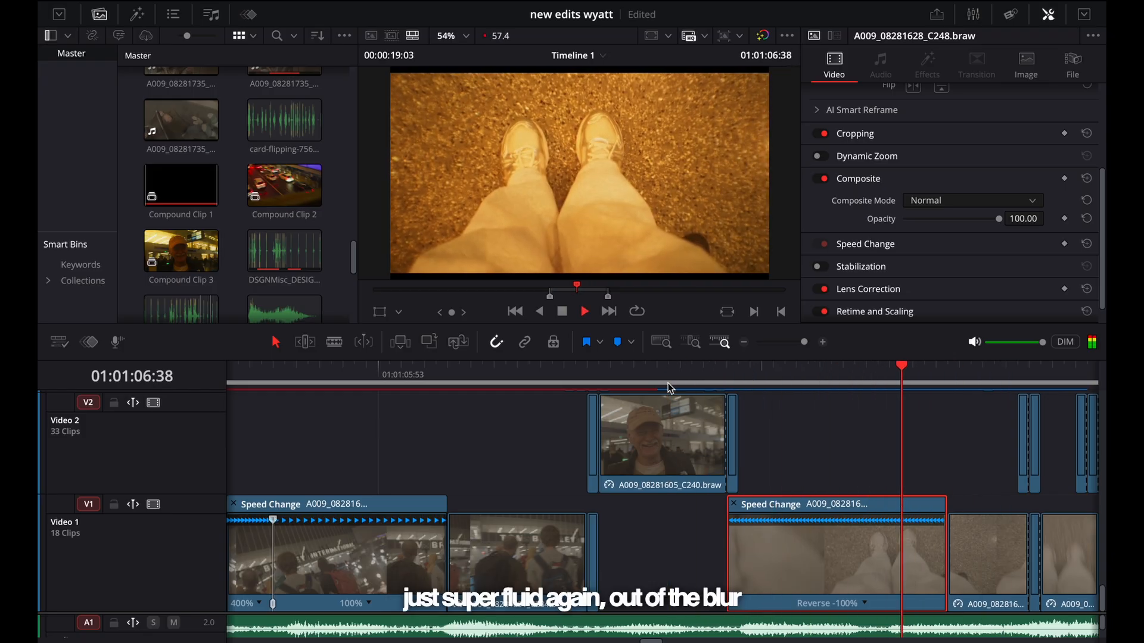
key(space)
click(668, 384)
key(space)
key(space)
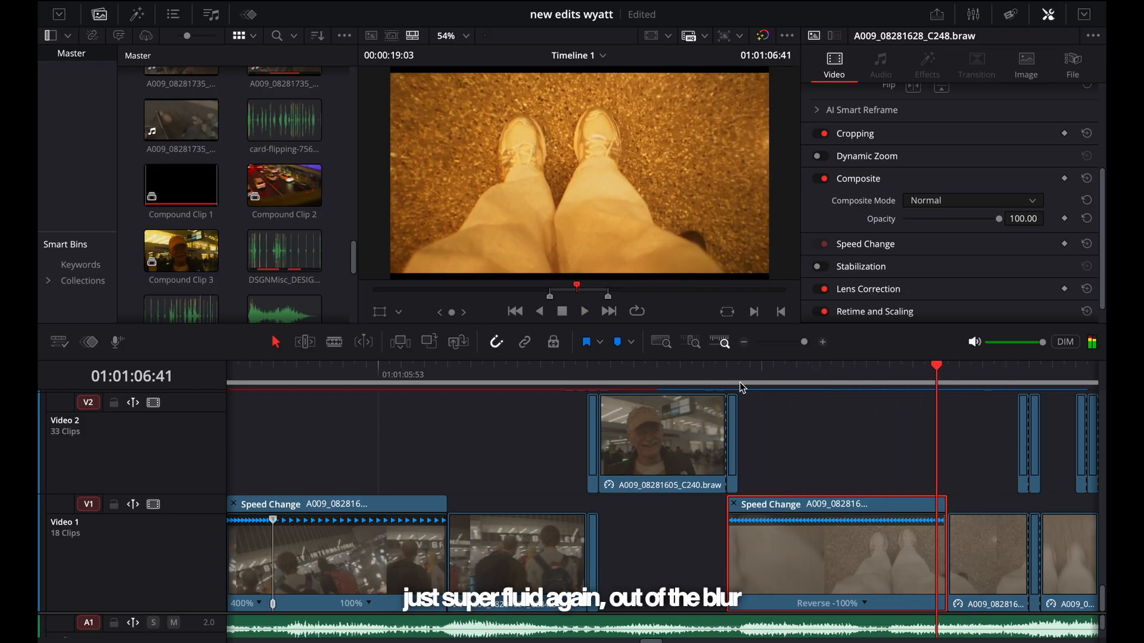
Step: Look over the effect layers on the upper video tracks around the feet shot and play on to 01:01:06:48
scroll(709, 446, up, 6)
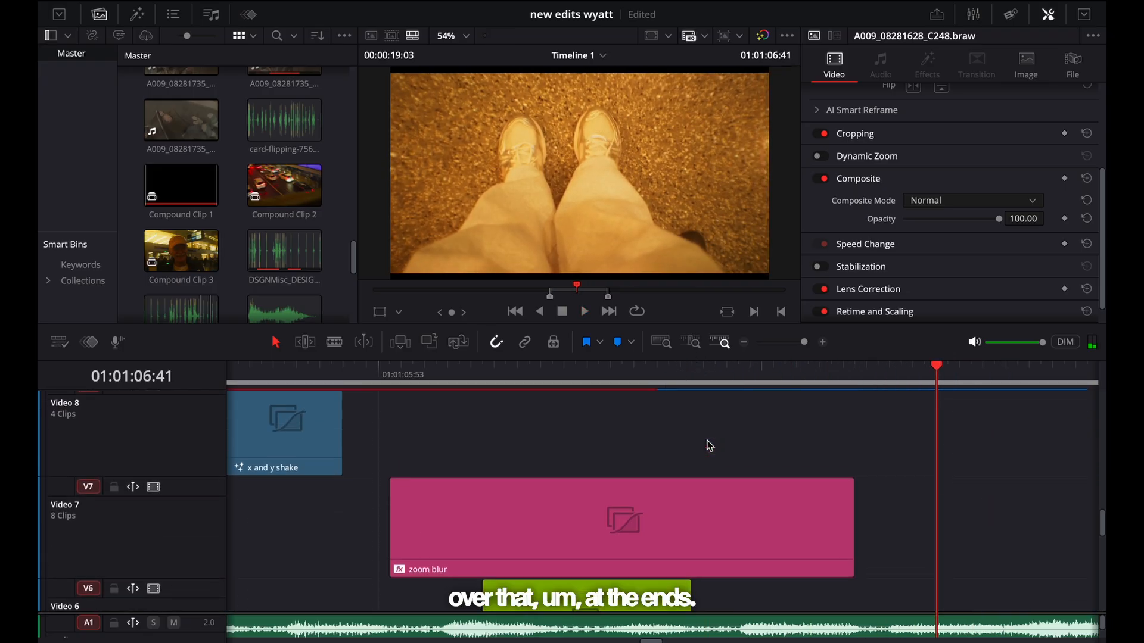
scroll(709, 445, down, 2)
scroll(709, 446, down, 3)
scroll(708, 444, right, 5)
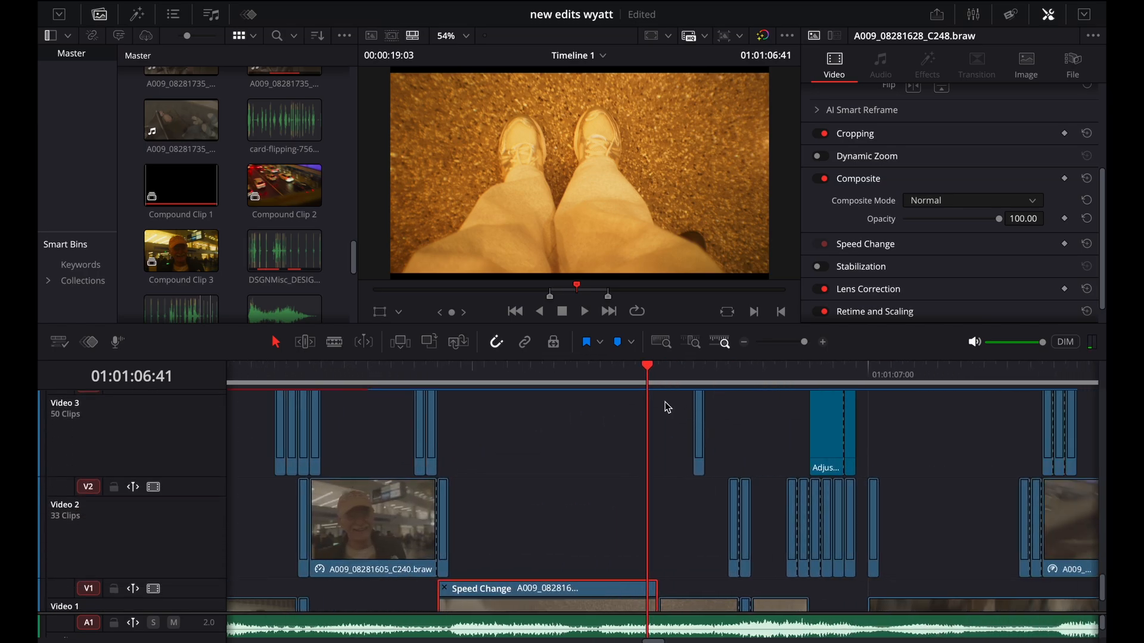
scroll(667, 407, down, 1)
key(space)
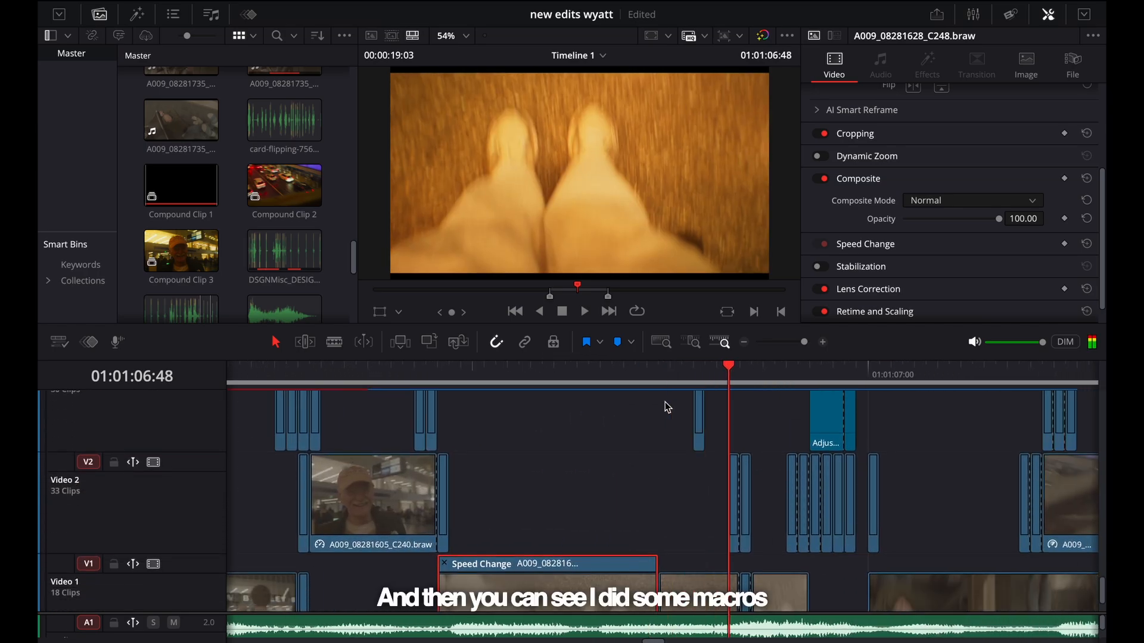
Step: Examine the short blur clips over the feet shot frame by frame between 01:01:06:48 and 01:01:06:51
key(Right)
key(Right)
key(Right)
key(Right)
key(Left)
key(Left)
key(Left)
key(Left)
key(Left)
key(Left)
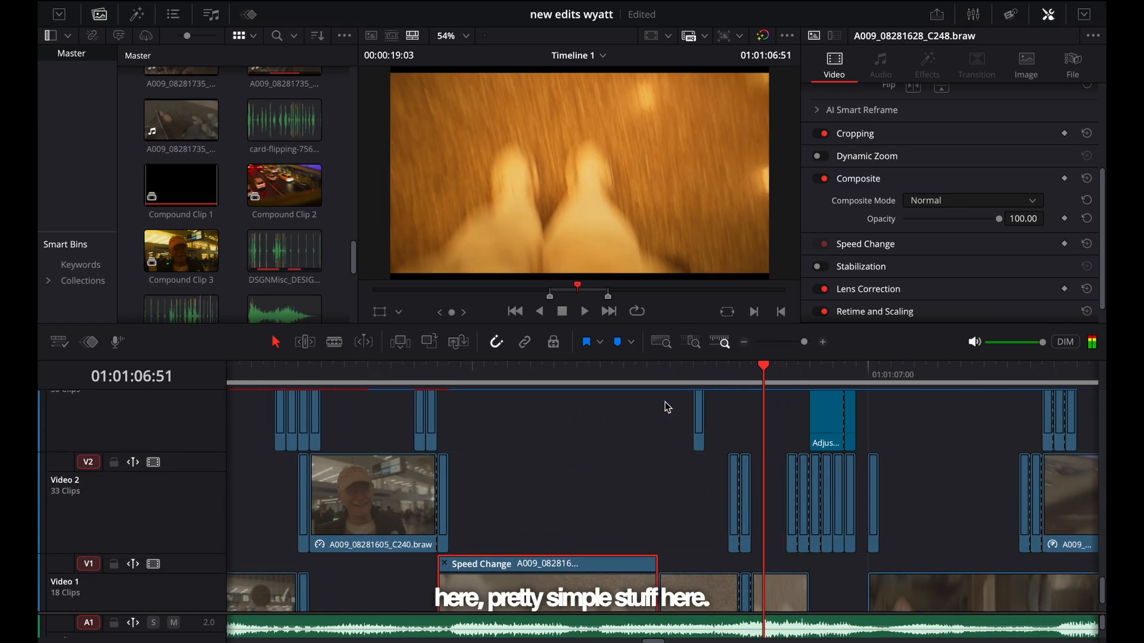
key(Left)
key(Left)
key(Left)
key(Right)
key(Right)
key(Right)
key(Right)
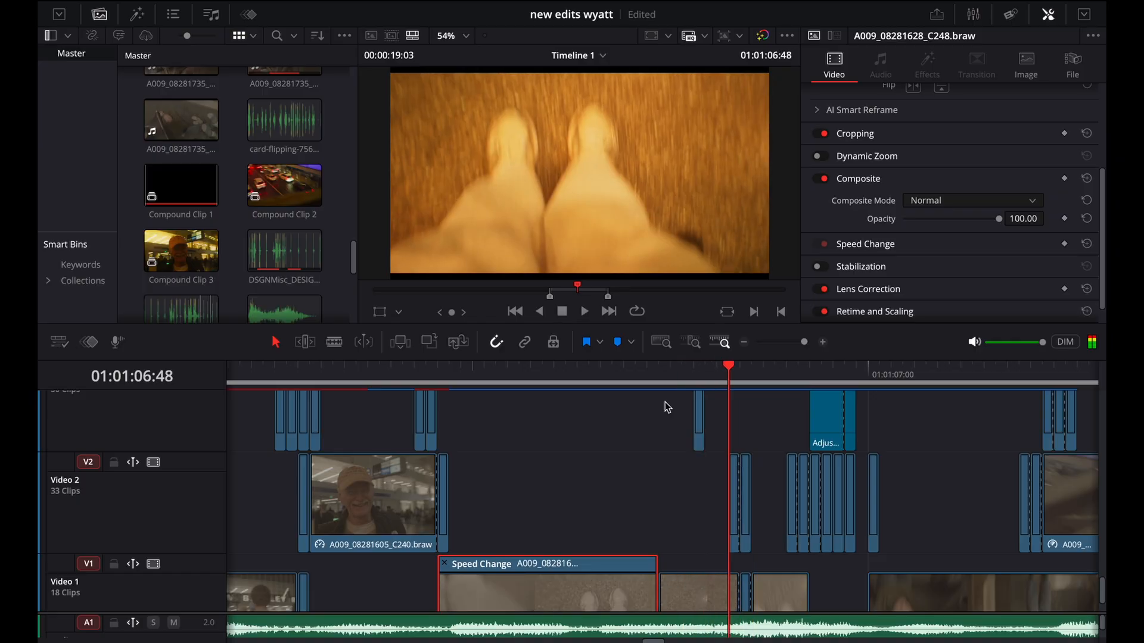
Step: Try a Directional Blur strength of 0.240 on the short Video 3 clip at 01:01:06:45, undo it and save the project
click(695, 385)
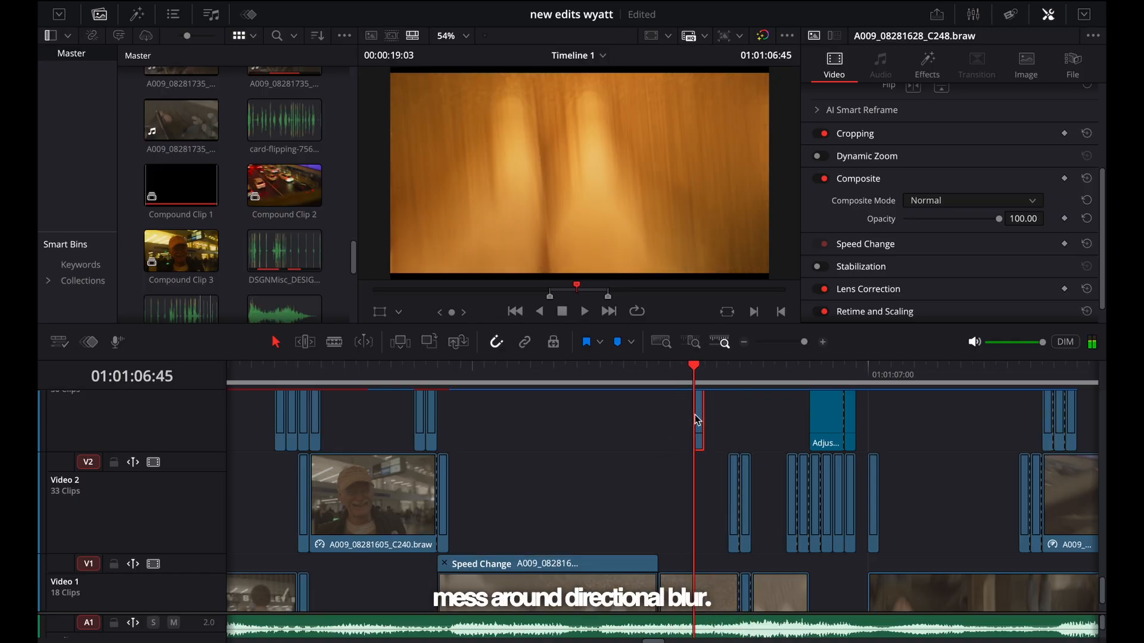
scroll(846, 261, up, 4)
click(922, 67)
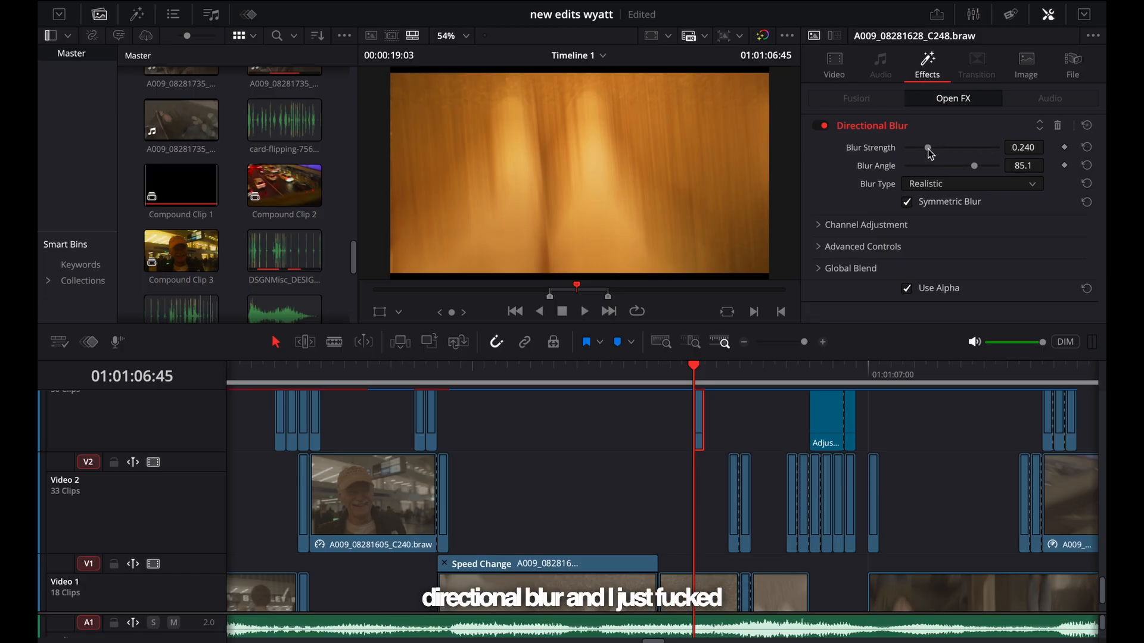
key(super+z)
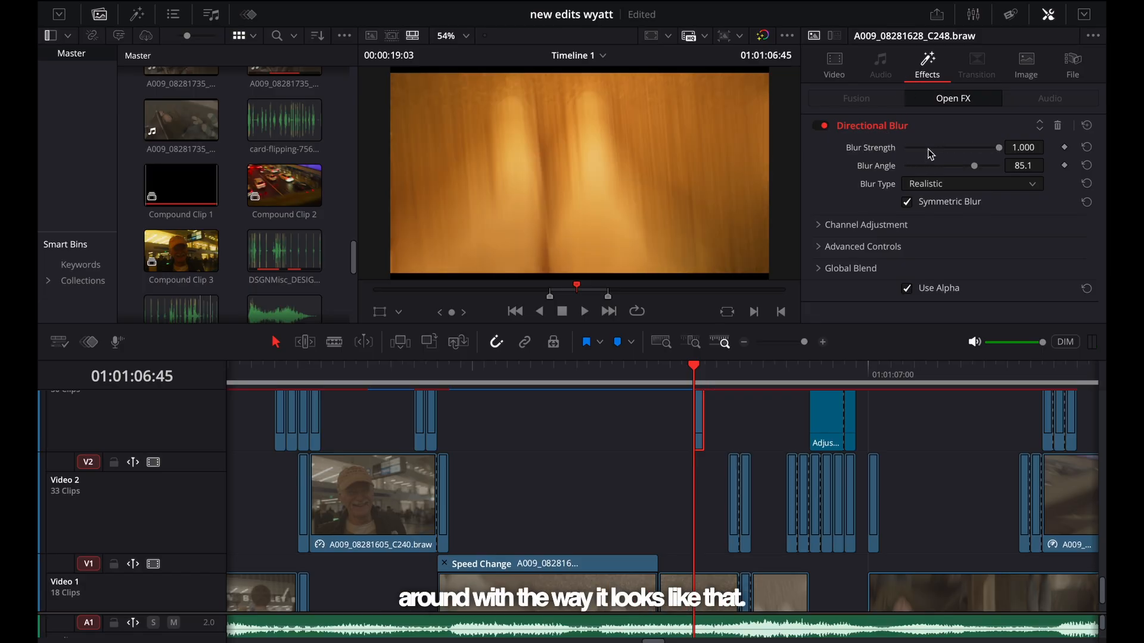
key(super+s)
Step: Return to 01:01:06:41 and play the feet shot through its directional blur frames to 01:01:06:51
key(Left)
key(Left)
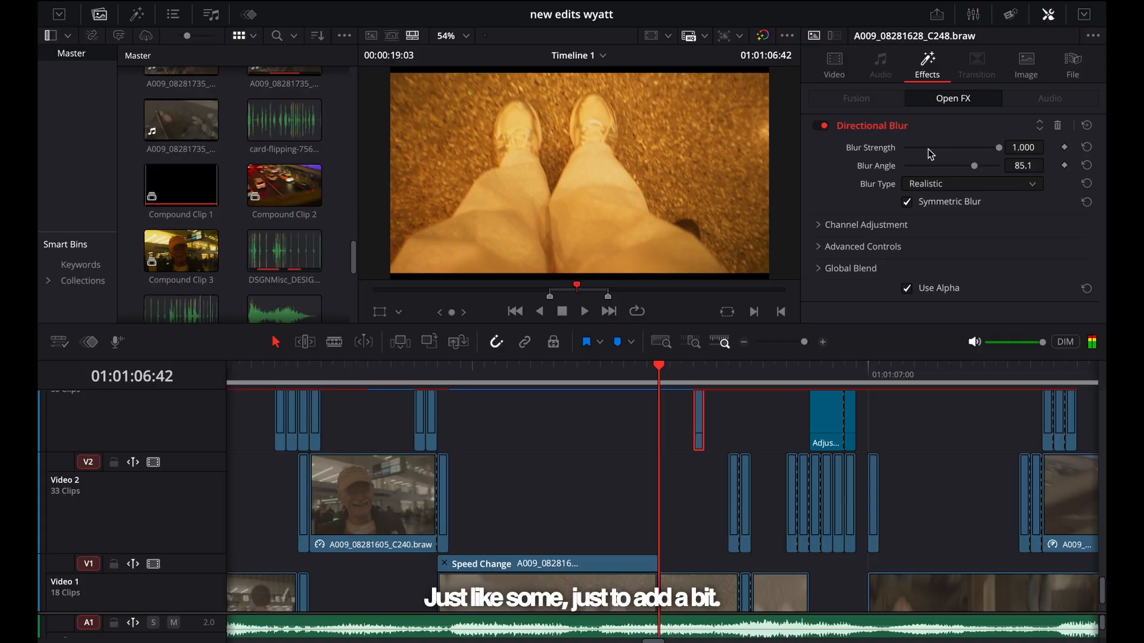
key(Left)
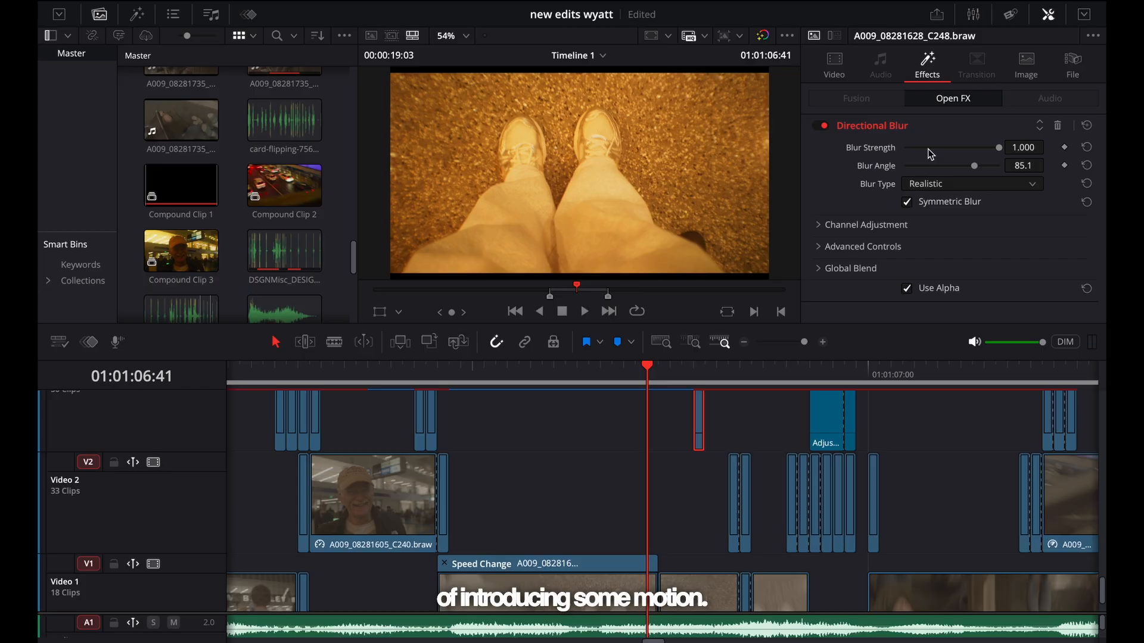
key(space)
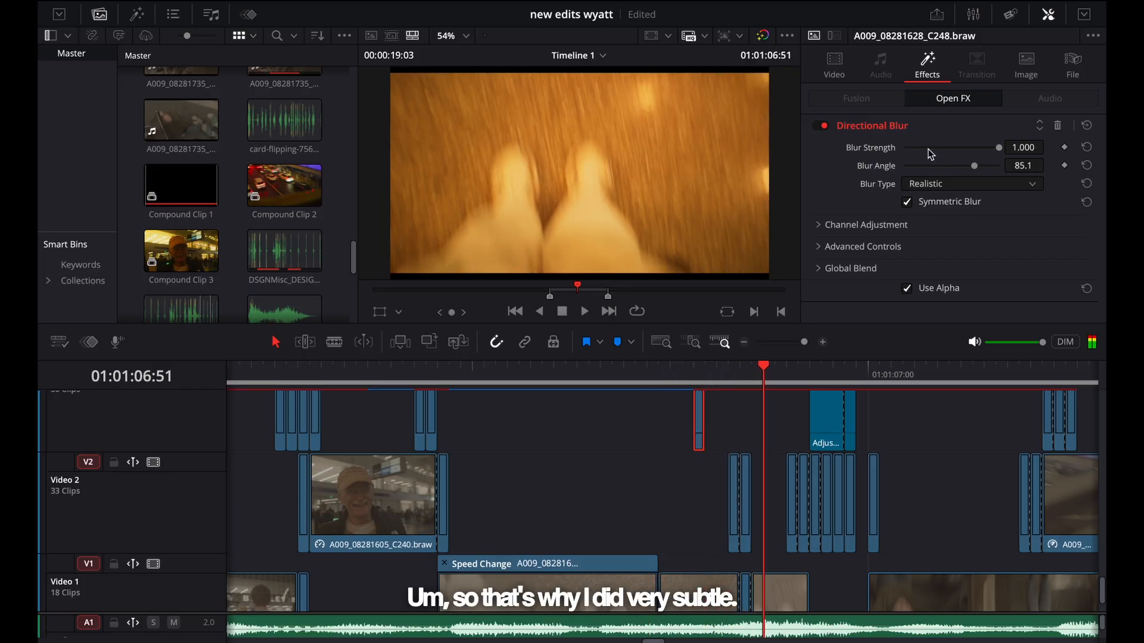
Step: Step back to 01:01:06:49 and inspect the settings of the two short blur clips on Video 2
key(Right)
key(Left)
key(Left)
key(Left)
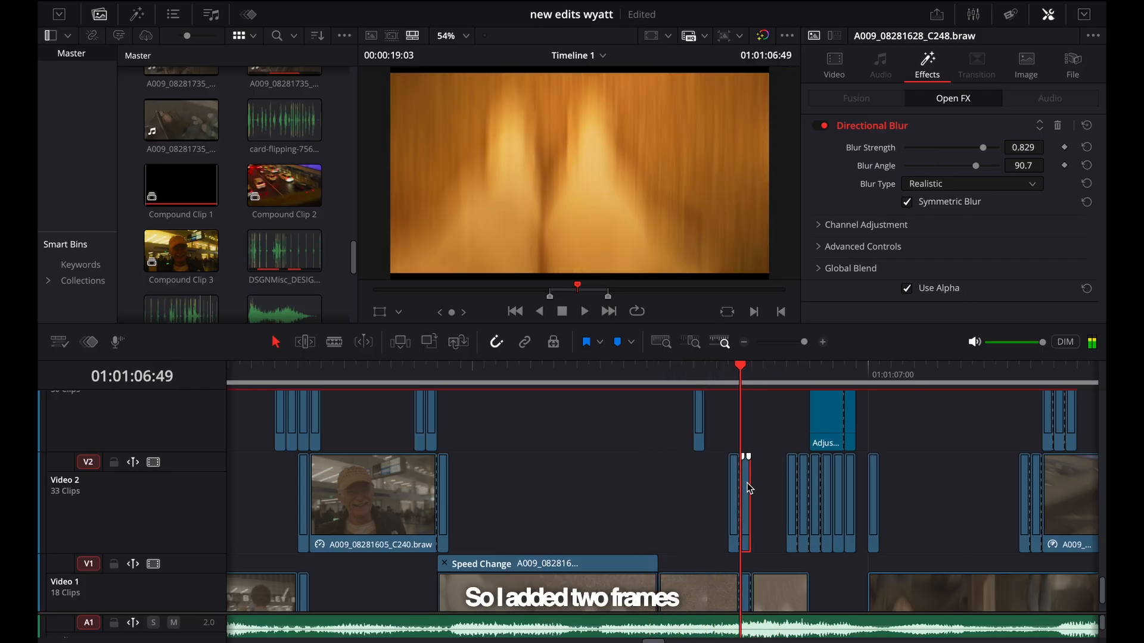
click(731, 485)
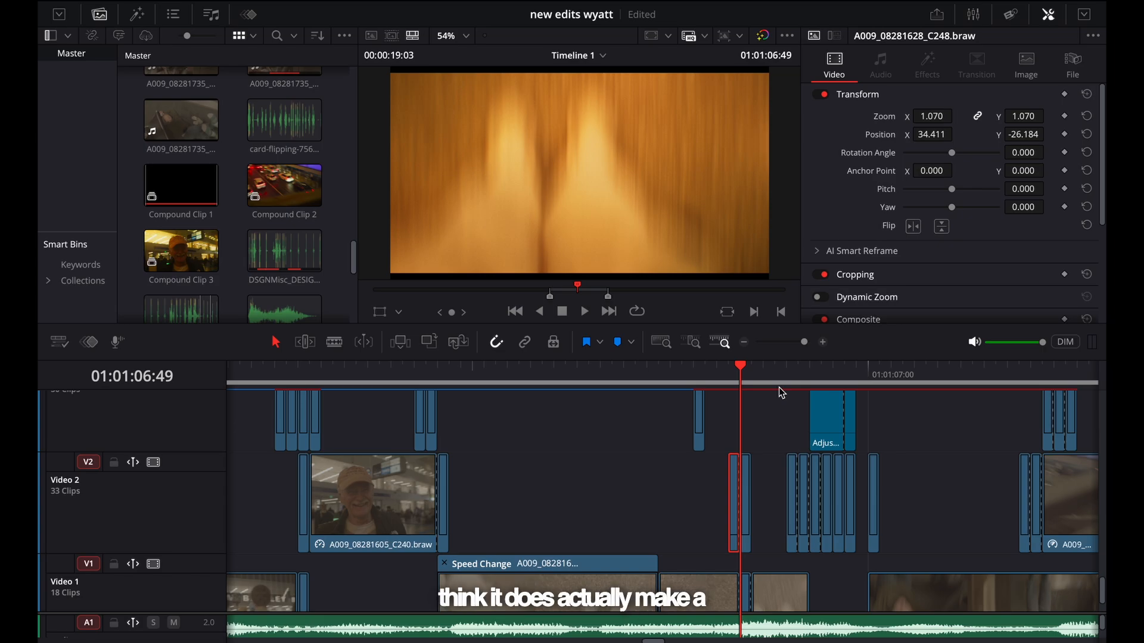
Step: Play past the blurred feet frames and step back and forth around 01:01:06:52 to study the start of the next transition
key(space)
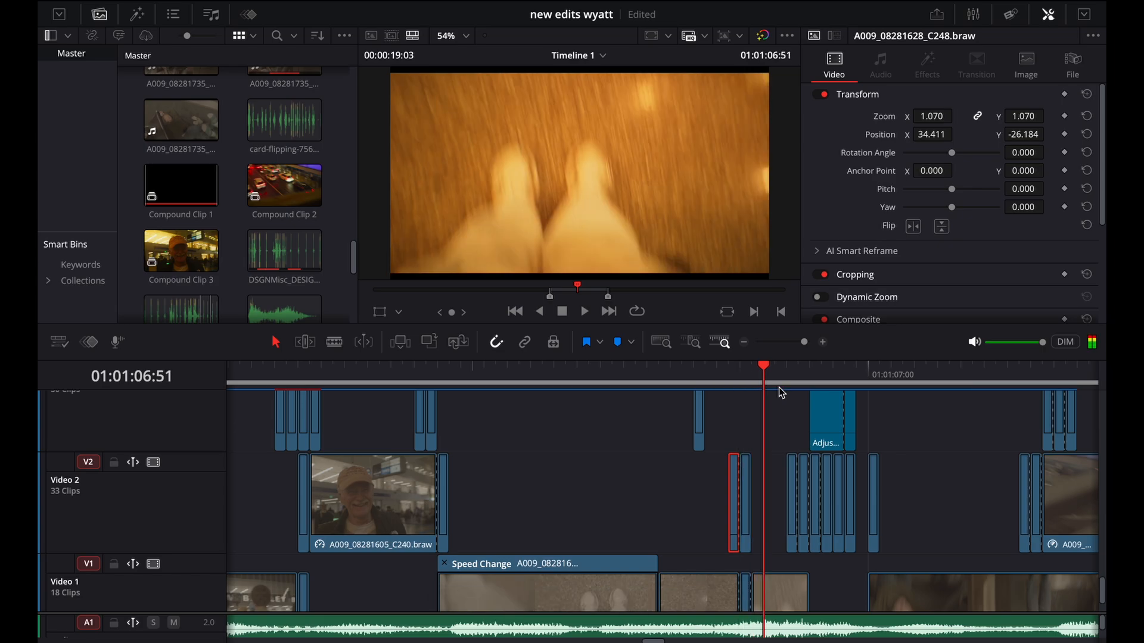
key(Left)
key(Left)
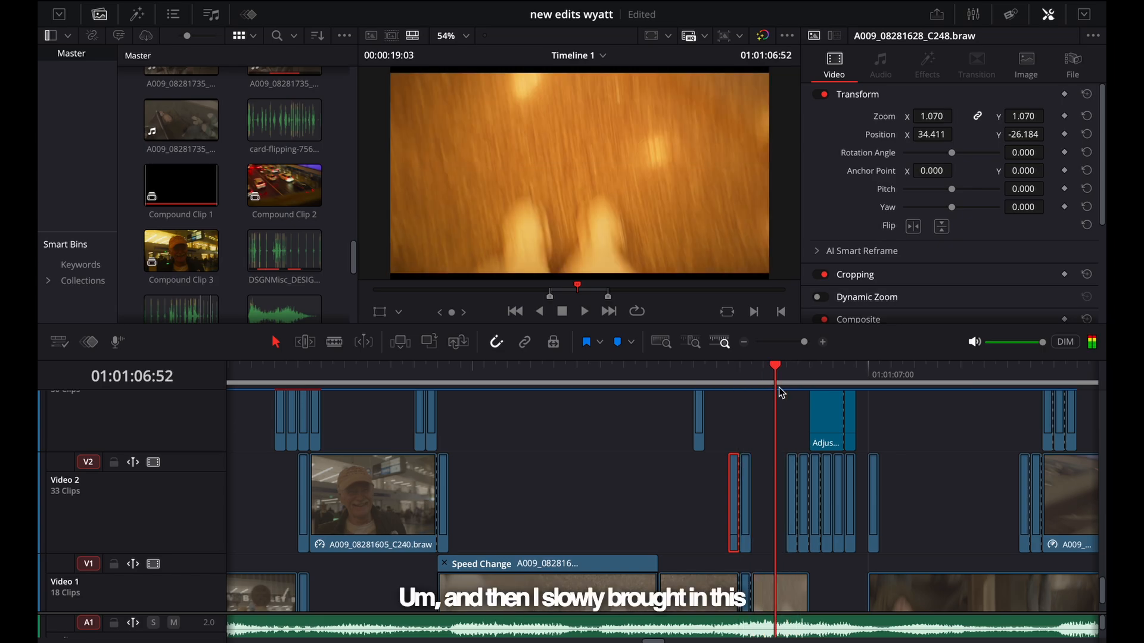
key(Right)
key(Right)
key(Left)
key(Left)
key(Left)
key(Left)
key(Left)
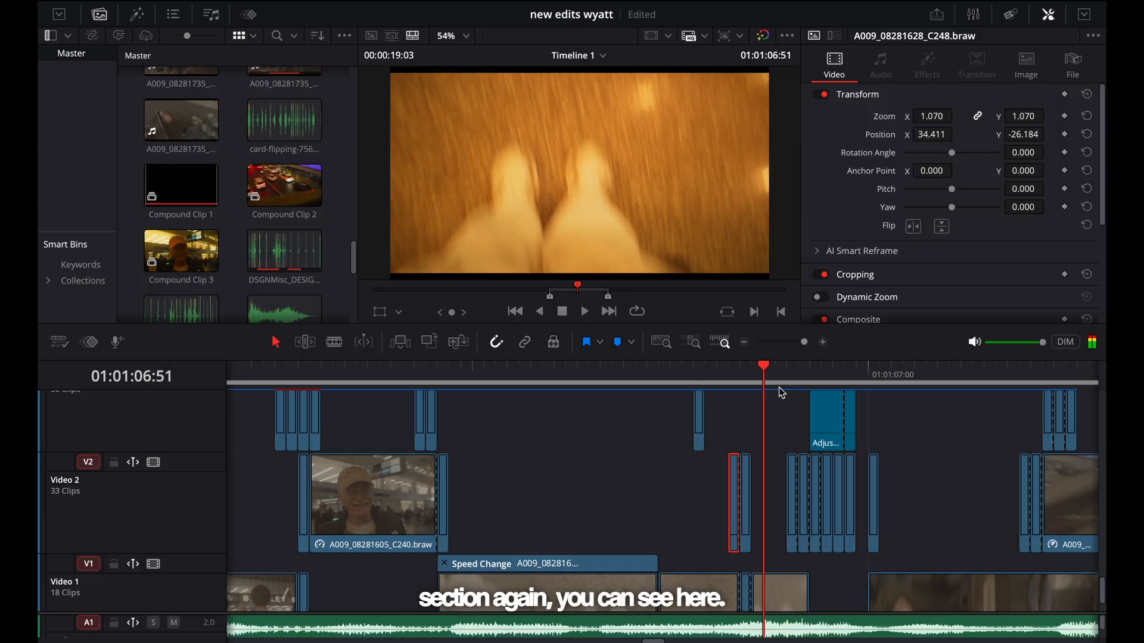
Step: Compare the frames between 01:01:06:51 and 01:01:06:53 to see how the upward camera pan leads into the next shot
key(Right)
key(Right)
key(Right)
key(Right)
key(Right)
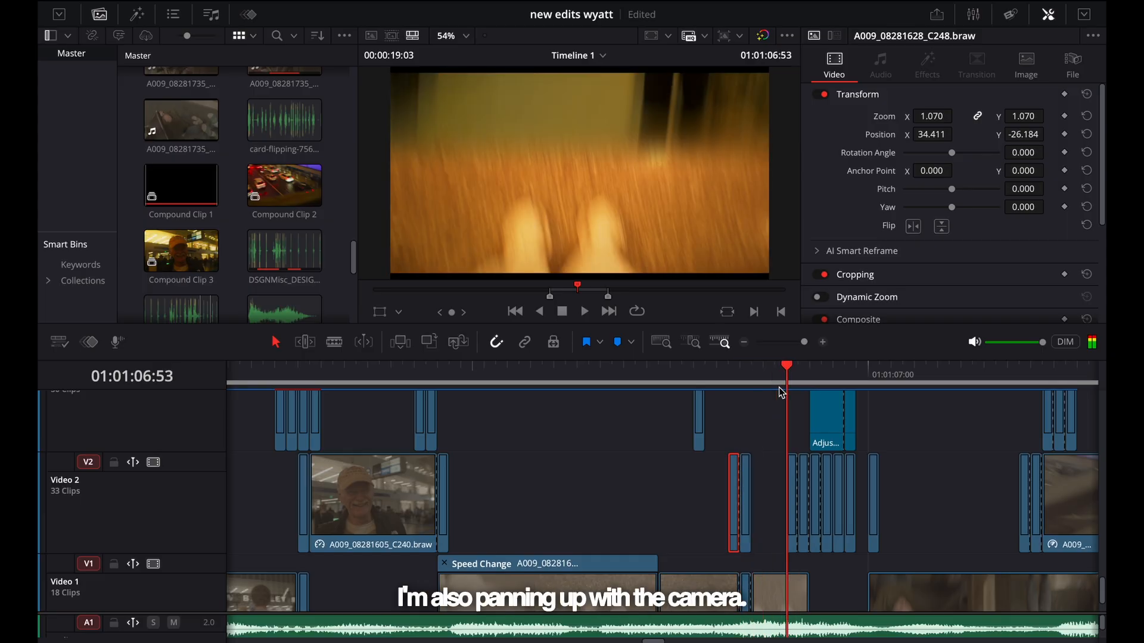
key(Left)
key(Left)
key(Left)
key(Left)
key(Right)
key(Right)
key(Right)
key(Right)
key(Right)
key(Right)
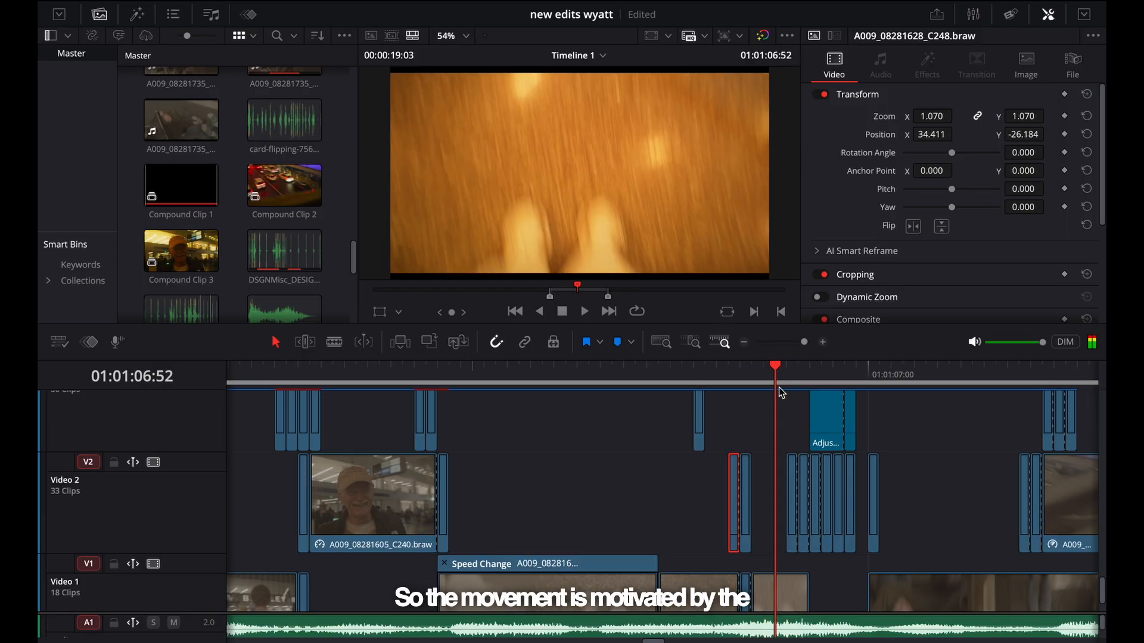
key(Left)
key(Left)
key(Left)
key(Left)
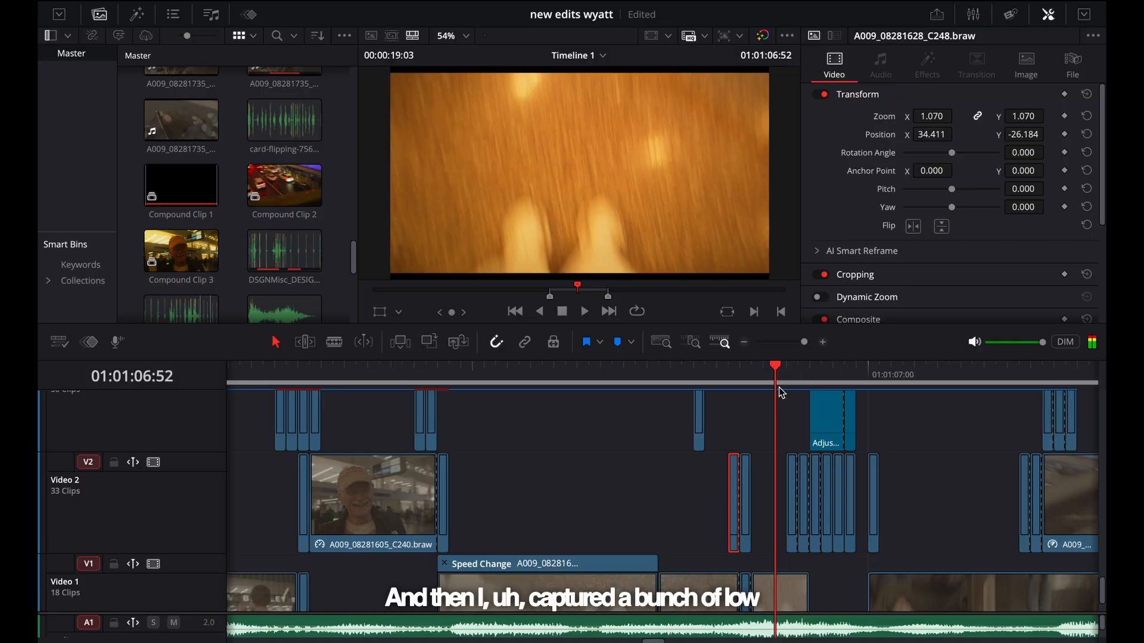
Step: Advance to 01:01:06:57, return to 01:01:06:55 and select the low-shutter clip A009_08281617_C243 on Video 2
key(Right)
key(Right)
key(Right)
key(Right)
key(Right)
key(super+minus)
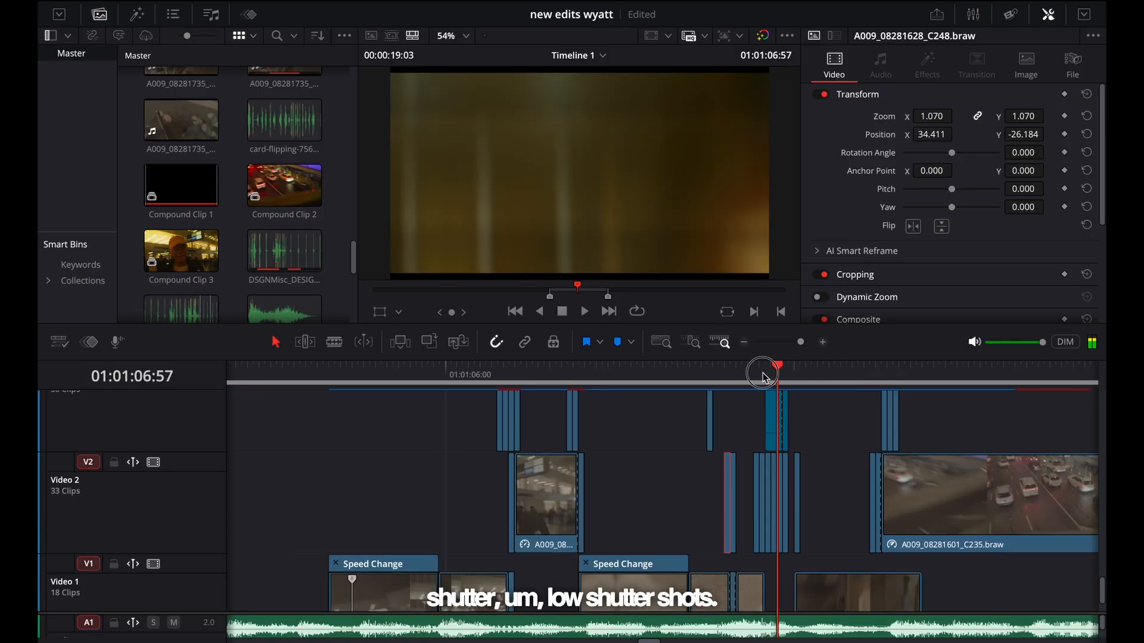
click(763, 374)
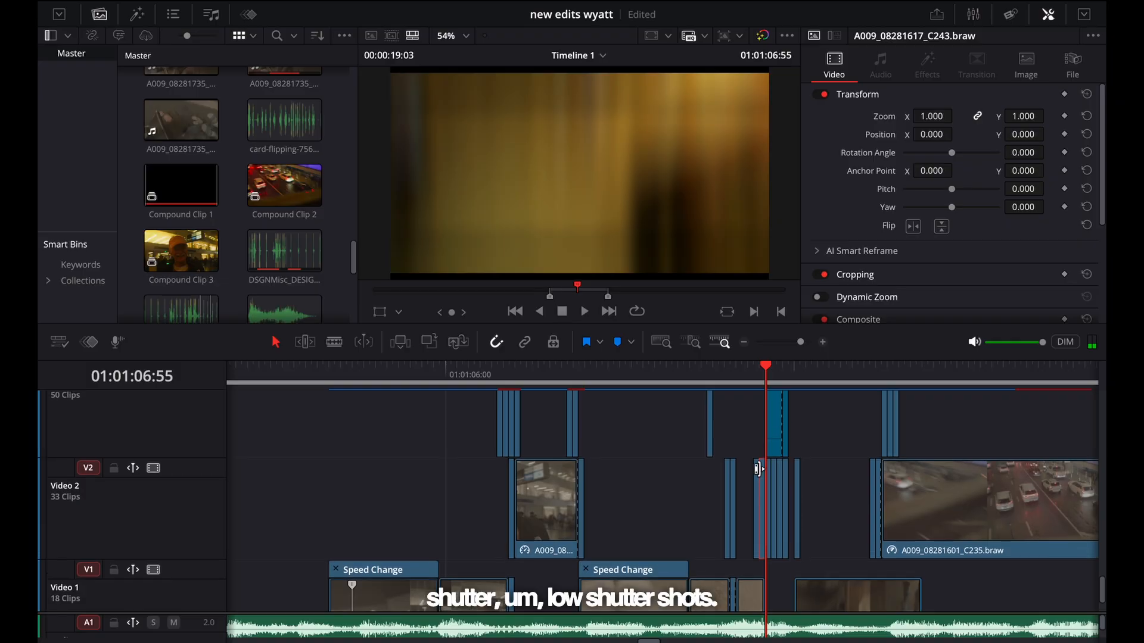
Step: Bring the whole timeline into view and move the playhead to the leftover portrait clip at 01:01:23:01
scroll(762, 474, up, 2)
key(super+minus)
key(super+minus)
key(super+minus)
key(super+minus)
scroll(759, 470, right, 5)
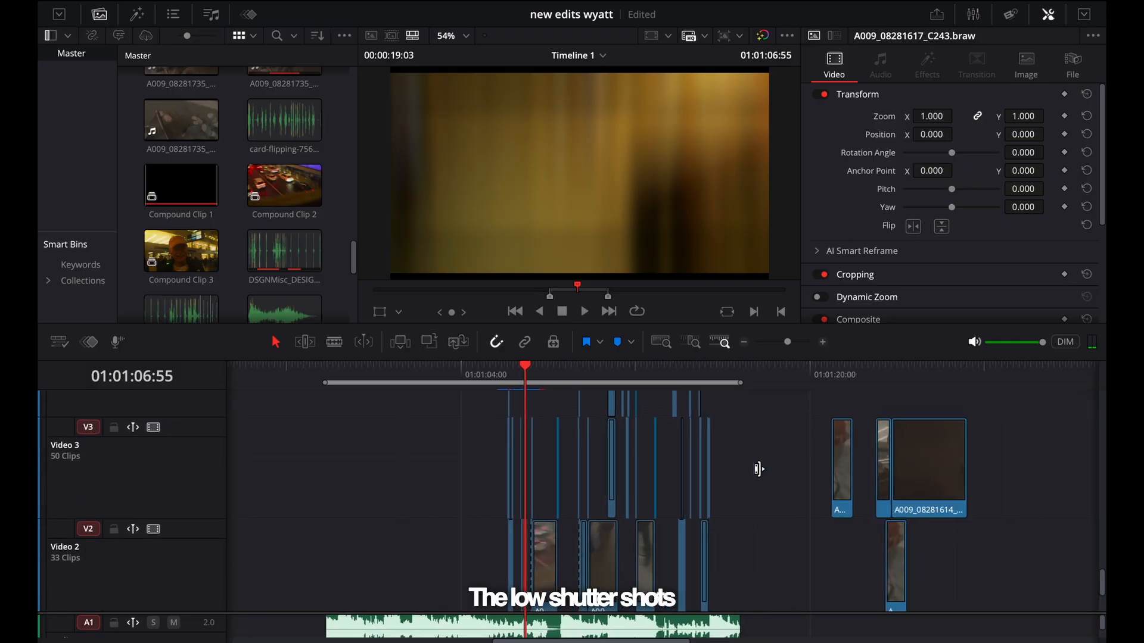
drag(886, 380, 850, 401)
key(super+minus)
key(super+minus)
scroll(851, 402, down, 2)
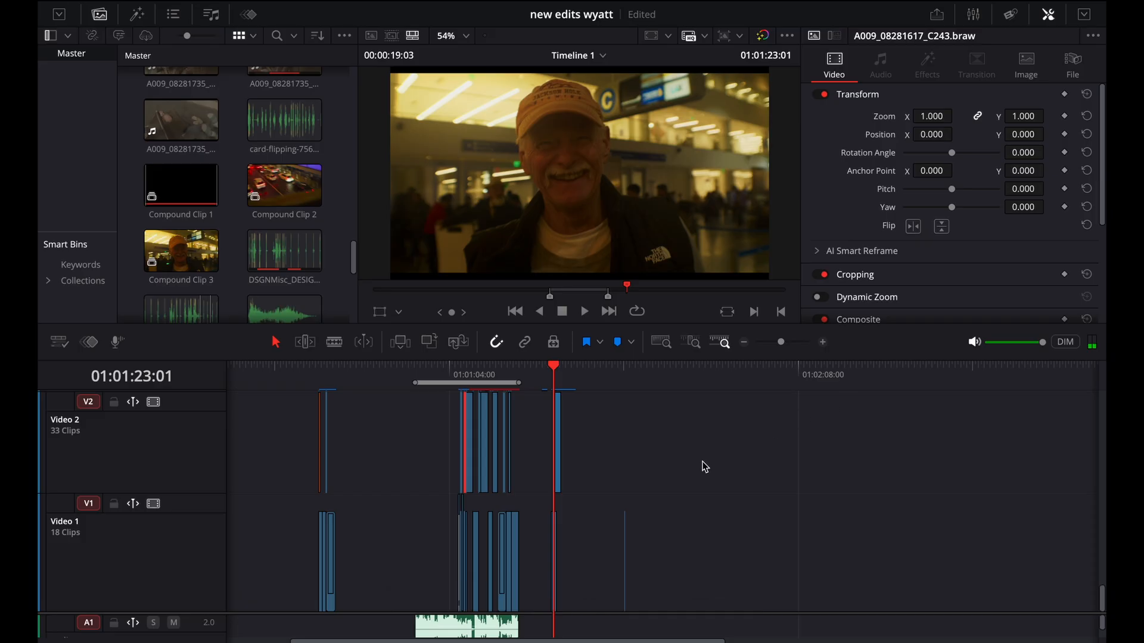
Step: Return to the main edit and place the playhead at 01:01:06:53, just before the low-shutter clips on Video 2
scroll(705, 464, left, 5)
click(456, 379)
drag(456, 382, 327, 366)
scroll(639, 375, up, 2)
scroll(639, 375, up, 2)
scroll(330, 368, up, 2)
scroll(330, 368, up, 3)
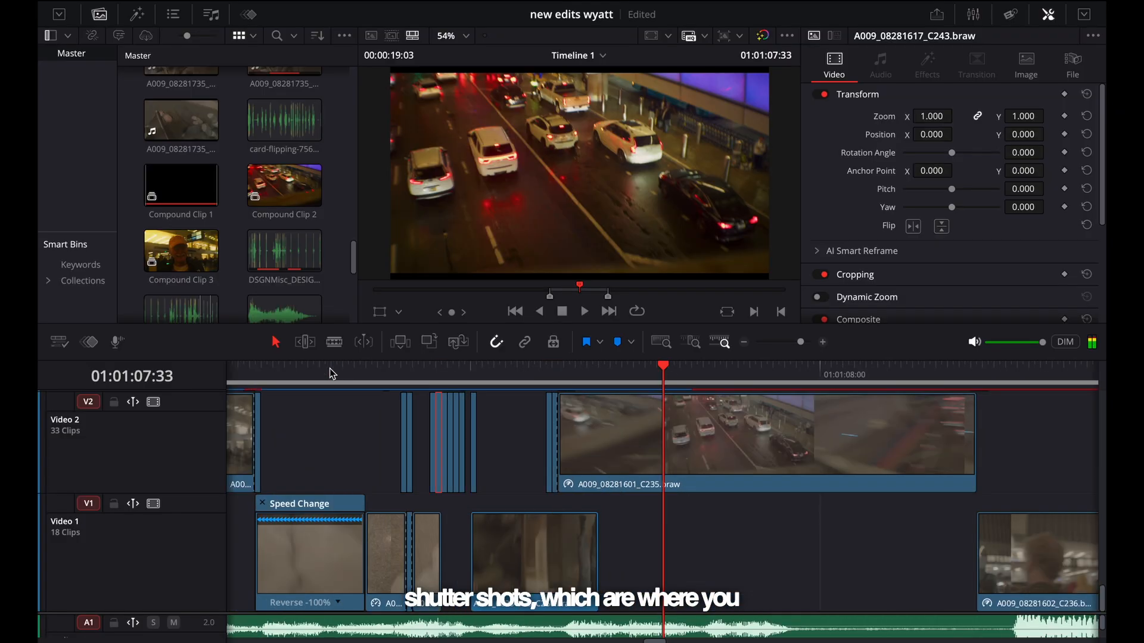
drag(660, 369, 426, 383)
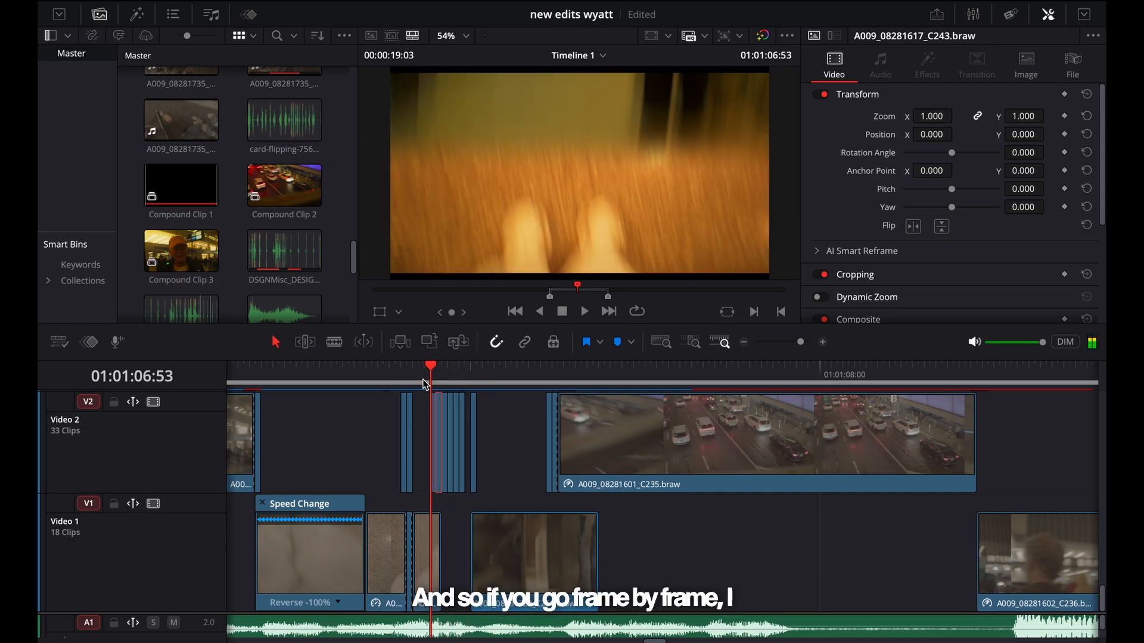
Step: Examine the low-shutter clips on Video 2 frame by frame from 01:01:06:53 onward
key(Right)
key(Right)
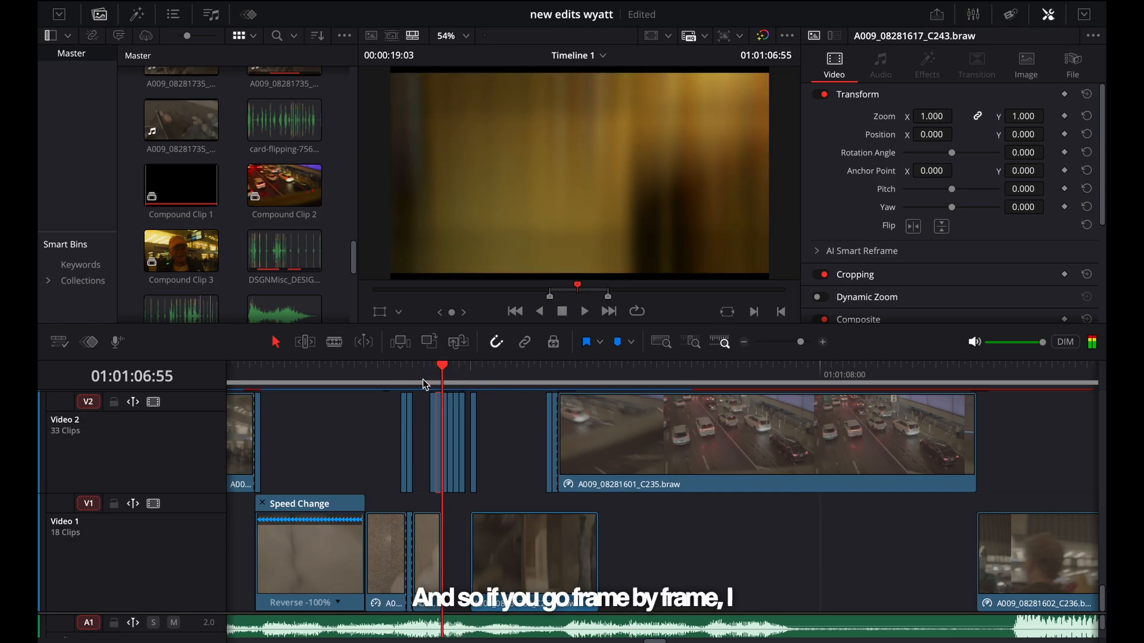
key(Right)
key(Right)
key(Right)
key(Right)
key(Right)
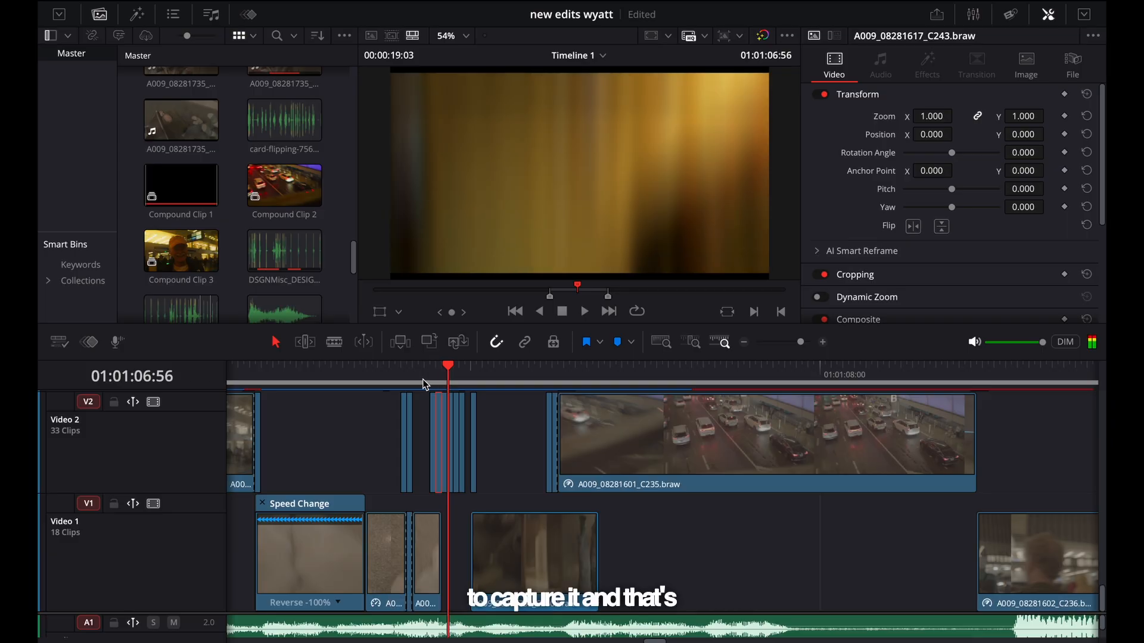
Step: Step back through the low-shutter clips on Video 2, ending with the playhead at 01:01:06:53
key(Left)
key(Left)
key(Left)
key(Left)
key(Left)
key(Left)
key(Left)
key(Left)
key(Left)
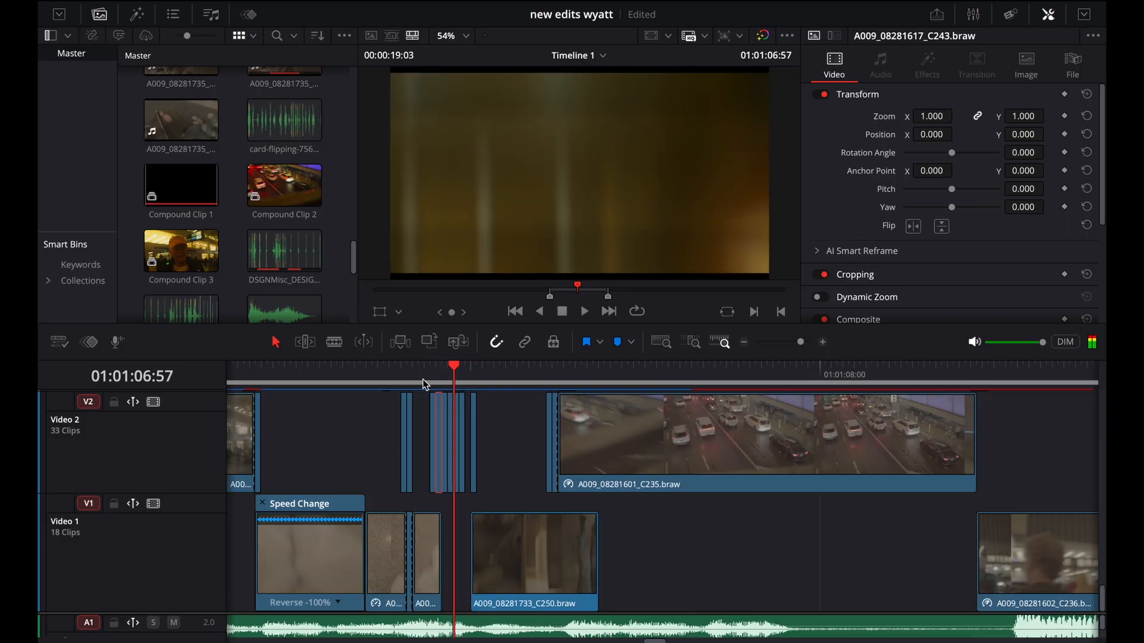
key(Right)
key(Right)
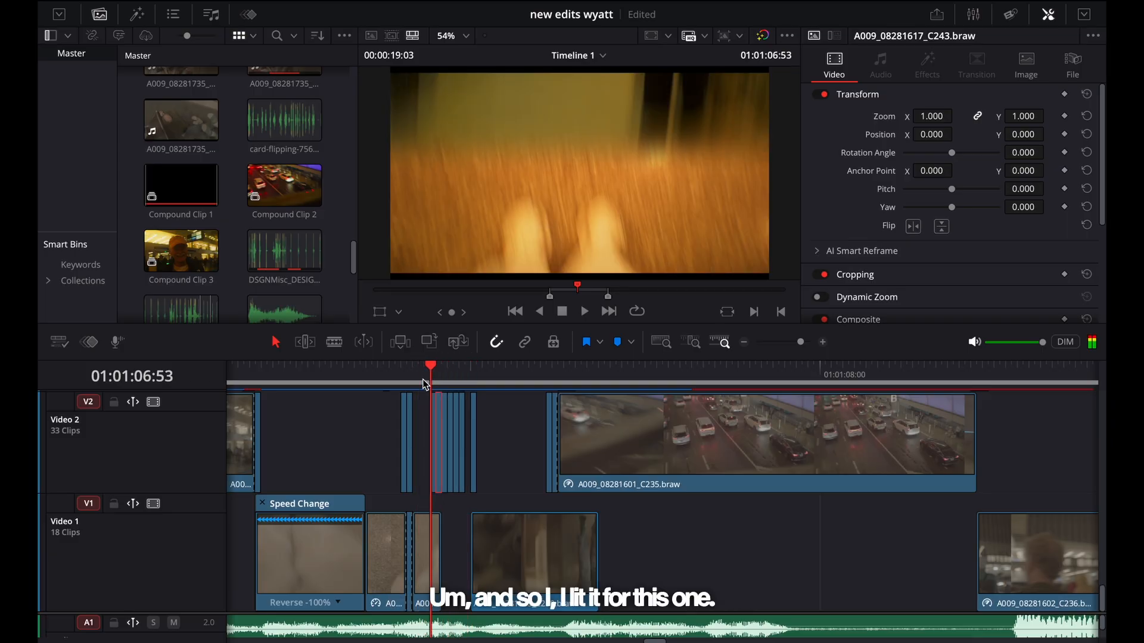
Step: Enlarge the timeline around 01:01:06:53 and expand the Cropping settings of the low-shutter clip A009_08281617_C243
key(super+equal)
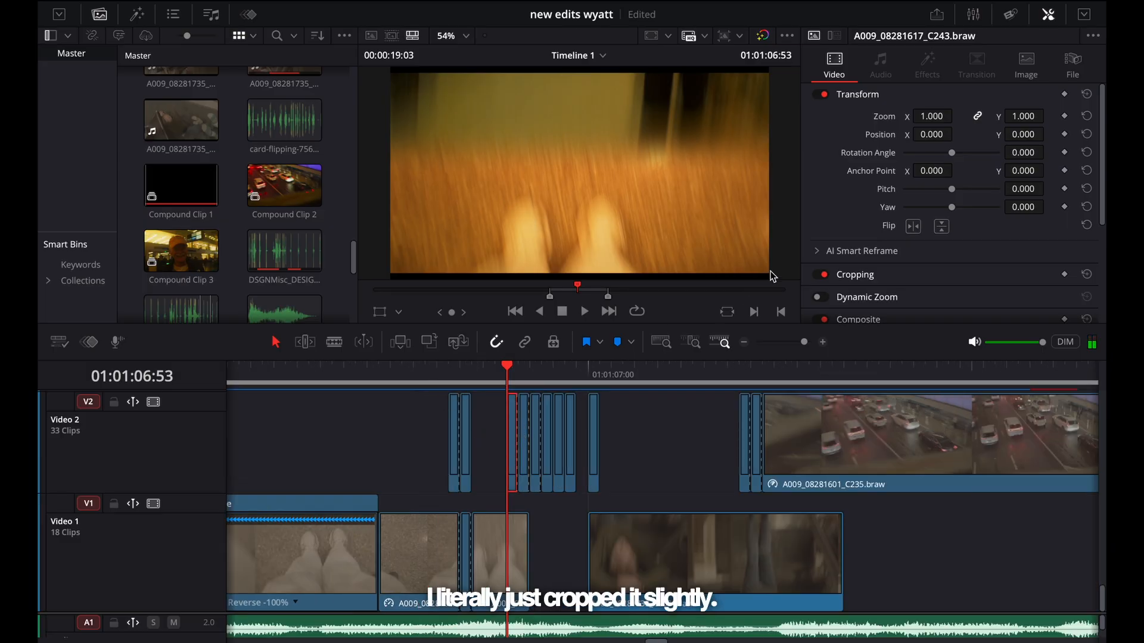
scroll(770, 271, down, 1)
scroll(872, 274, down, 1)
scroll(717, 231, up, 1)
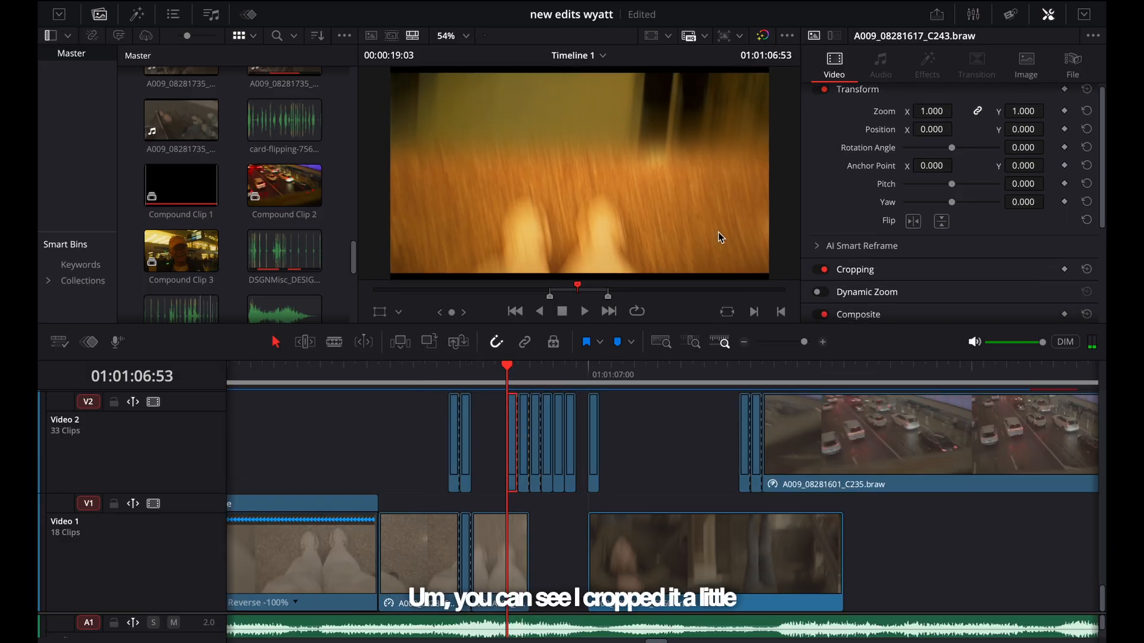
scroll(929, 199, down, 5)
click(855, 181)
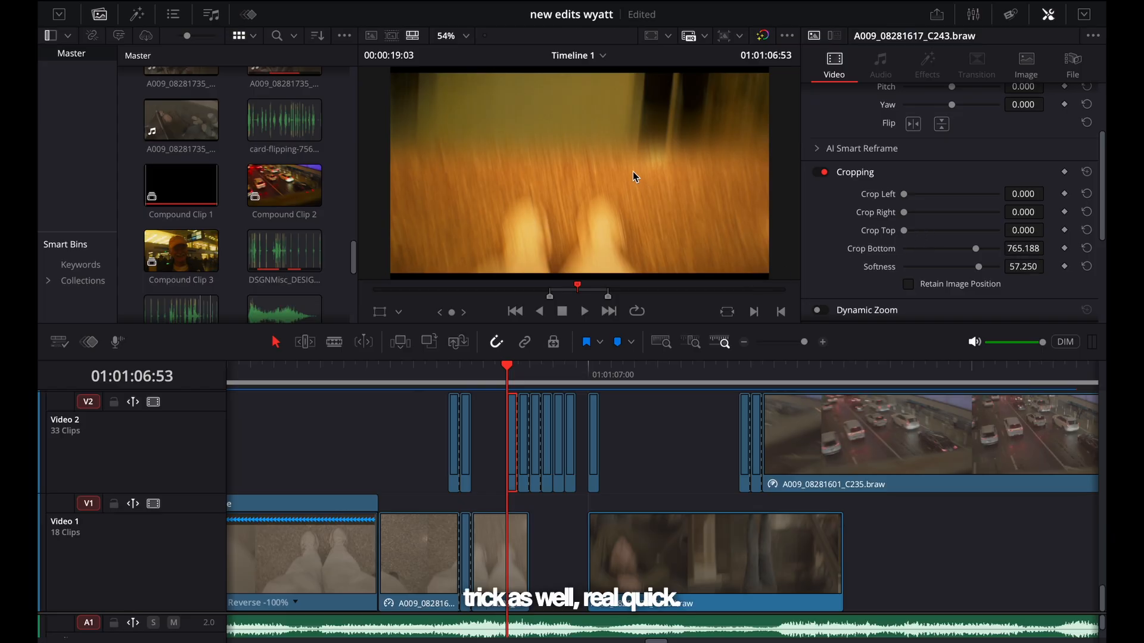
Step: Magnify the viewer image, then fit the whole frame back into the viewer
scroll(633, 170, up, 5)
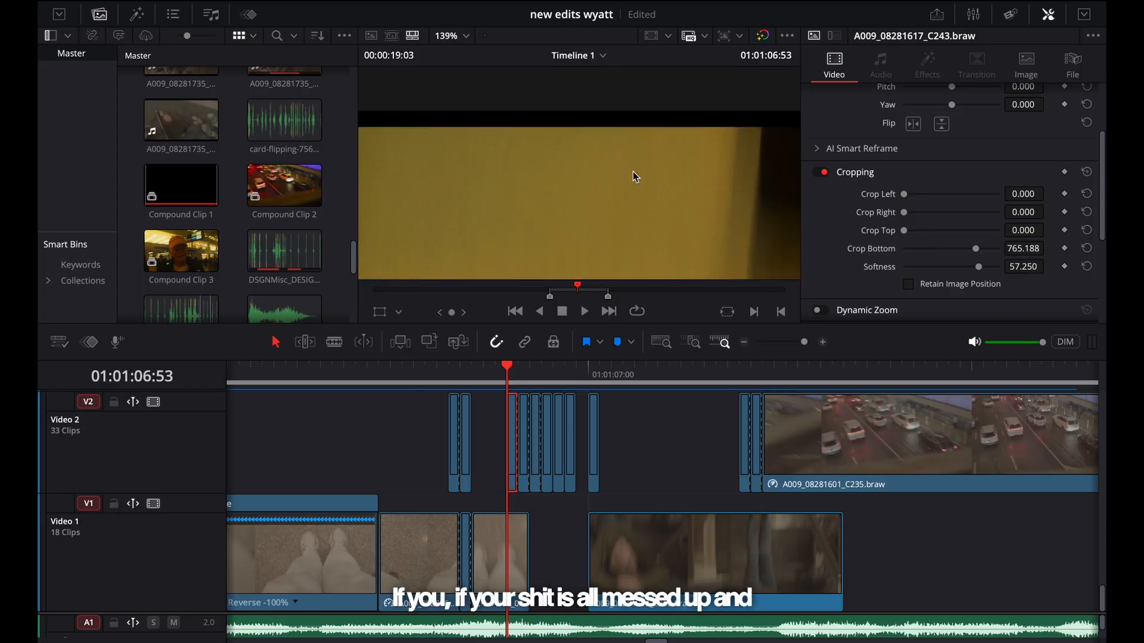
scroll(633, 171, down, 1)
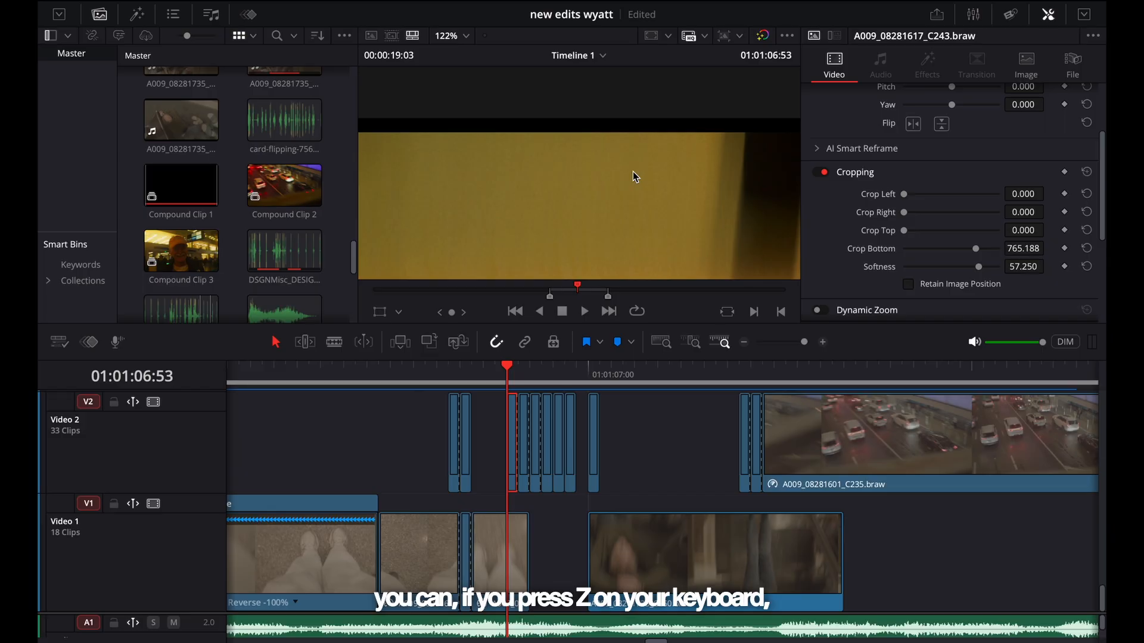
key(z)
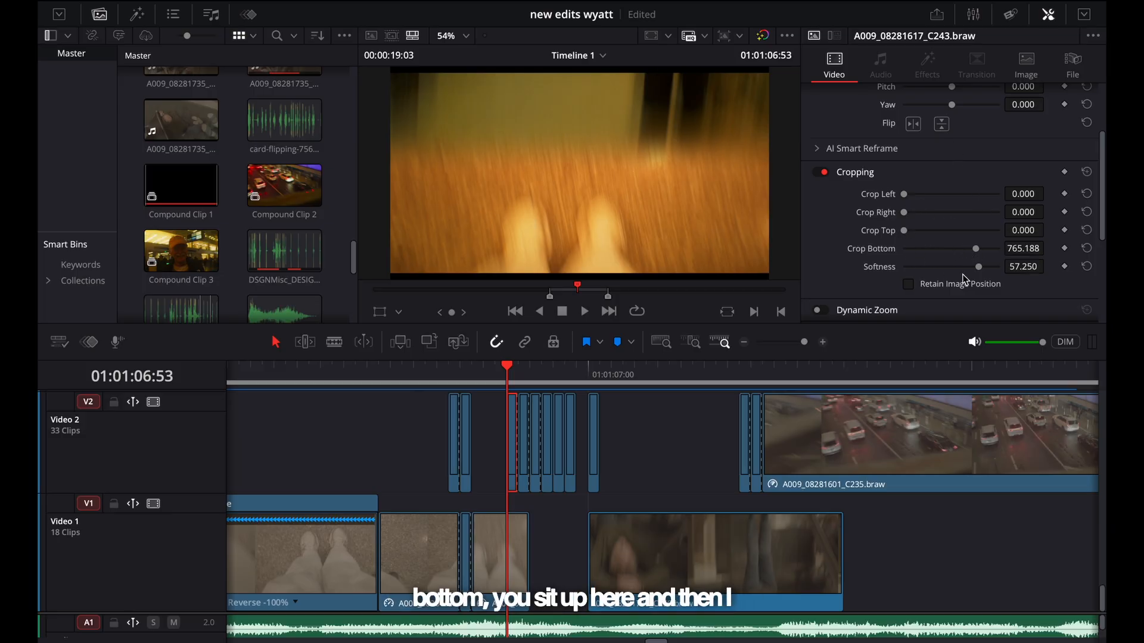
Step: Play the softened-crop transition several times from about 01:01:06:50, returning the playhead to 01:01:06:50
key(space)
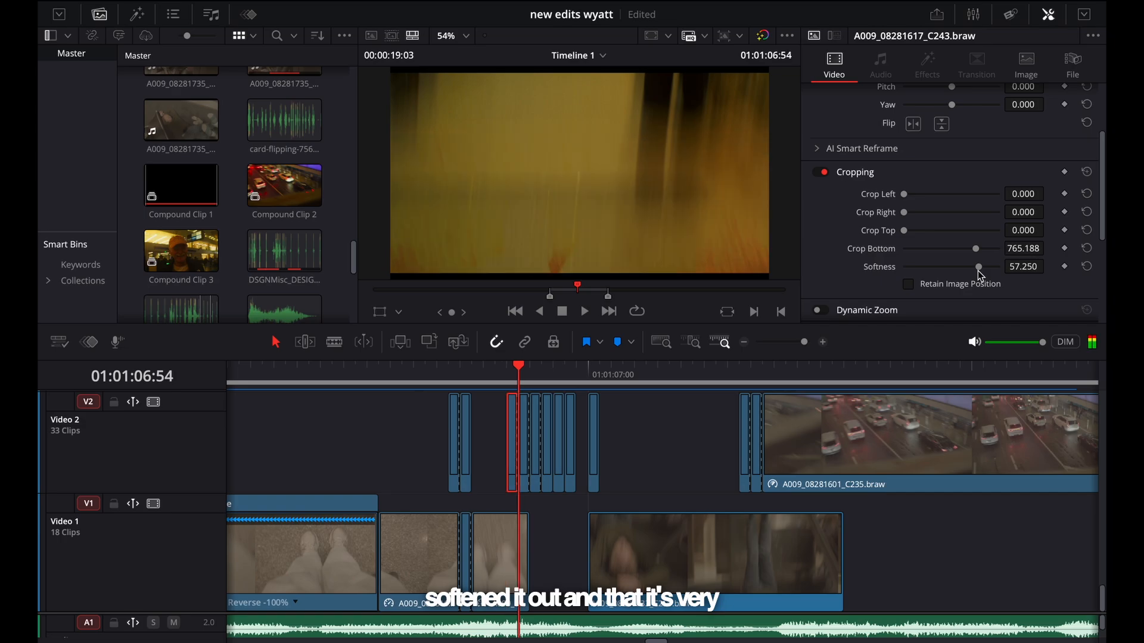
key(ctrl+minus)
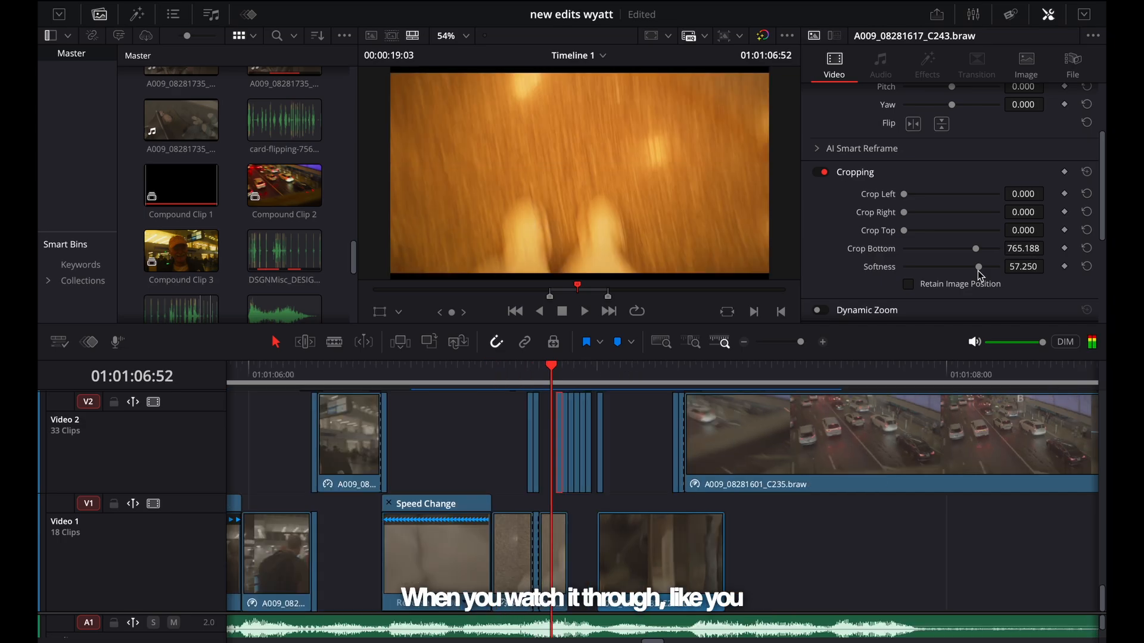
click(539, 377)
key(space)
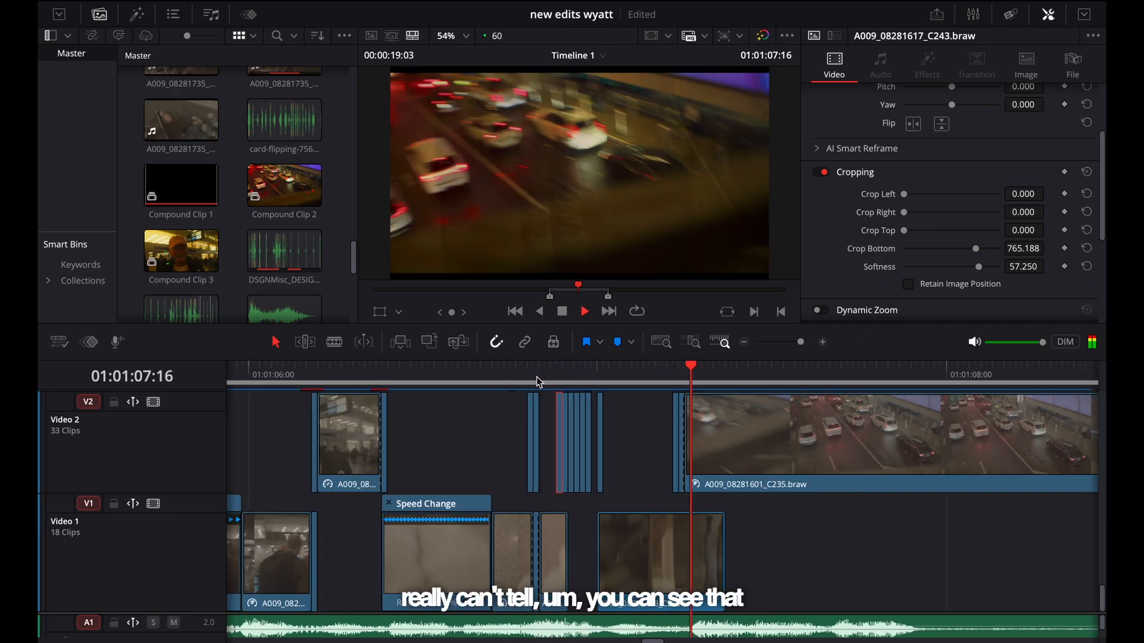
click(536, 377)
key(space)
click(537, 378)
key(space)
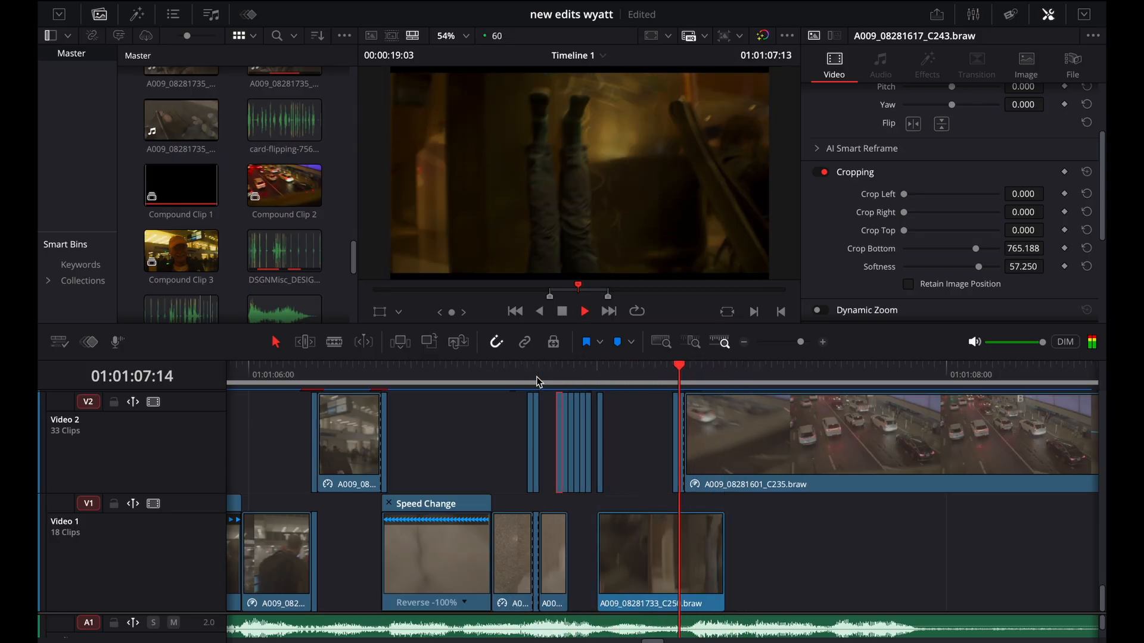
key(space)
click(537, 378)
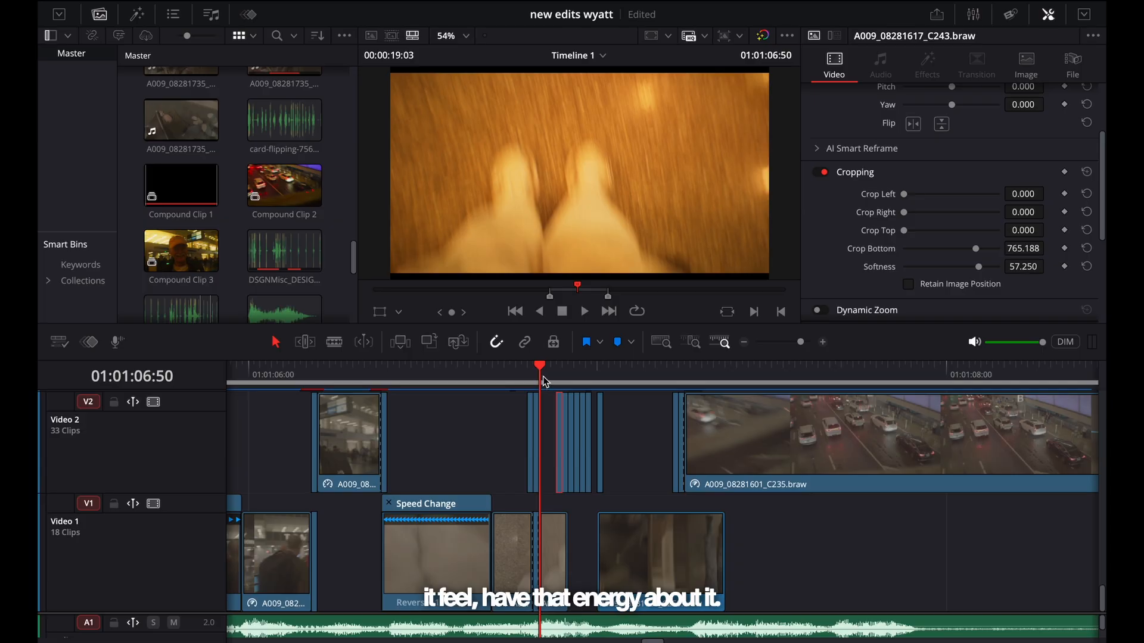
Step: Scrub to 01:01:06:55, then play the edit from just after 01:01:06:00 to about 01:01:09:55 to review its pacing
drag(536, 377, 569, 377)
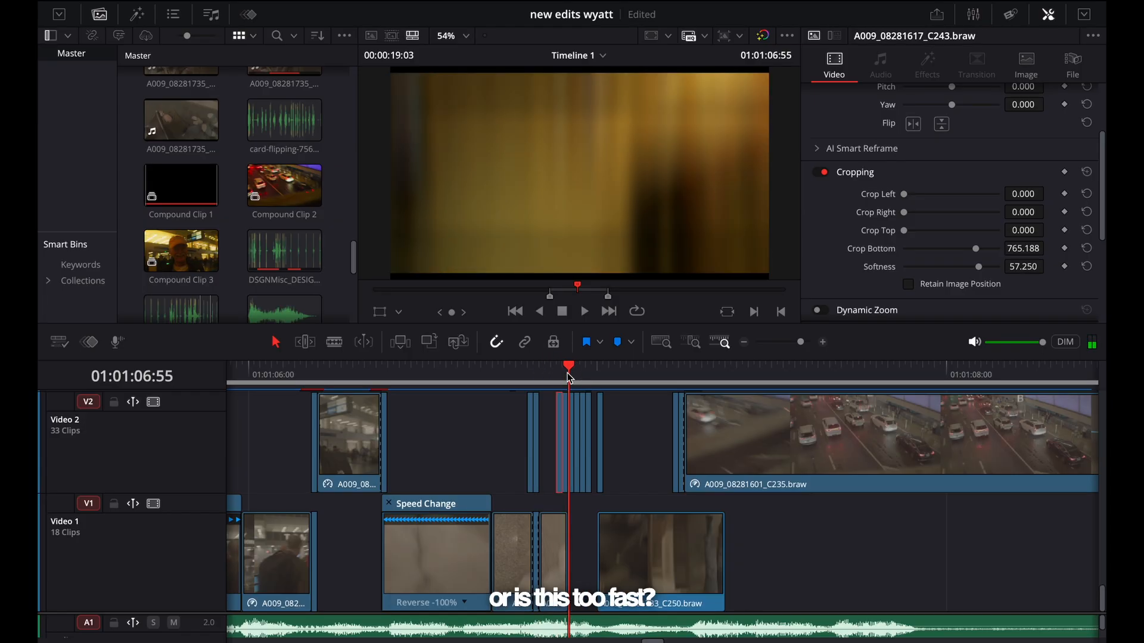
click(568, 374)
key(super+minus)
drag(519, 373, 477, 374)
key(space)
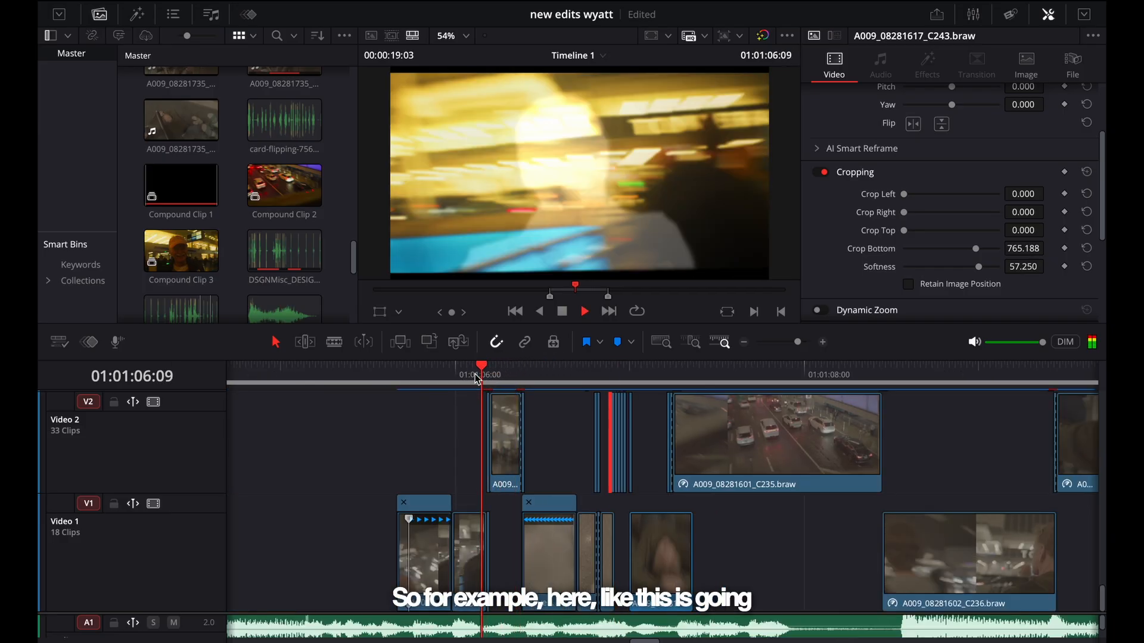
click(476, 377)
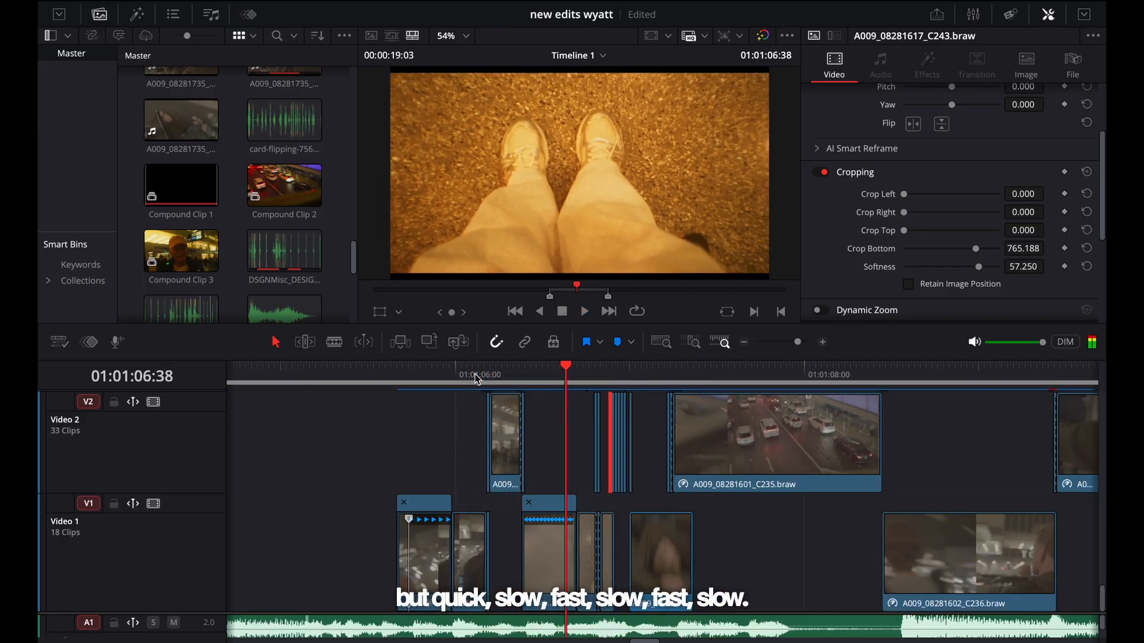
key(space)
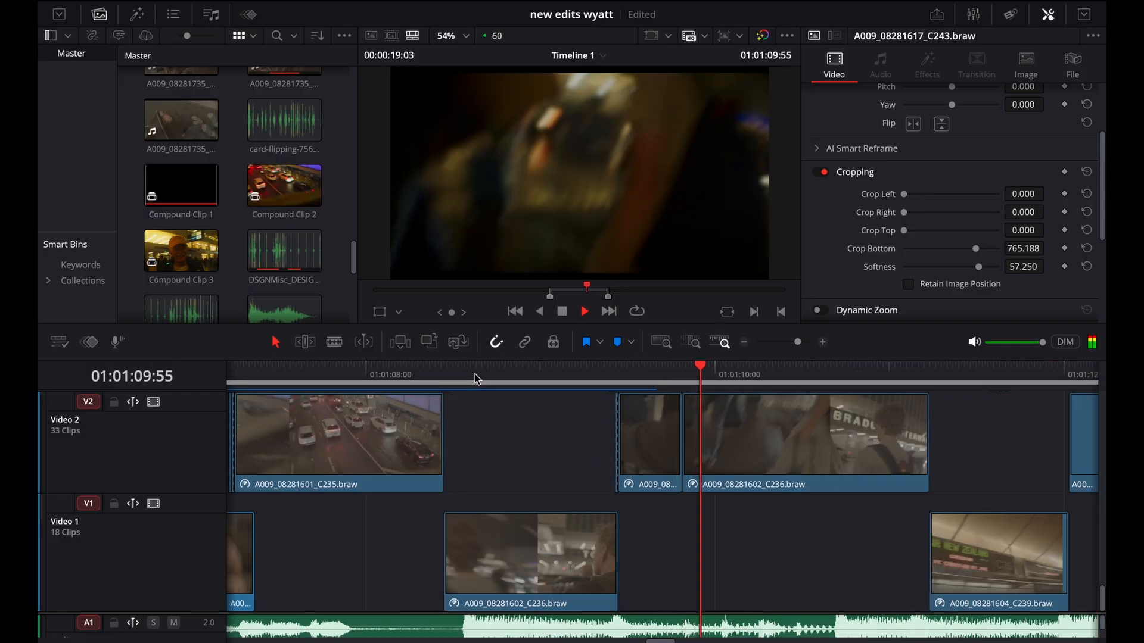
key(space)
Step: Return to the low-shutter clips and inspect the black frame at 01:01:06:59 and its neighbouring frames
key(super+minus)
drag(493, 376, 417, 381)
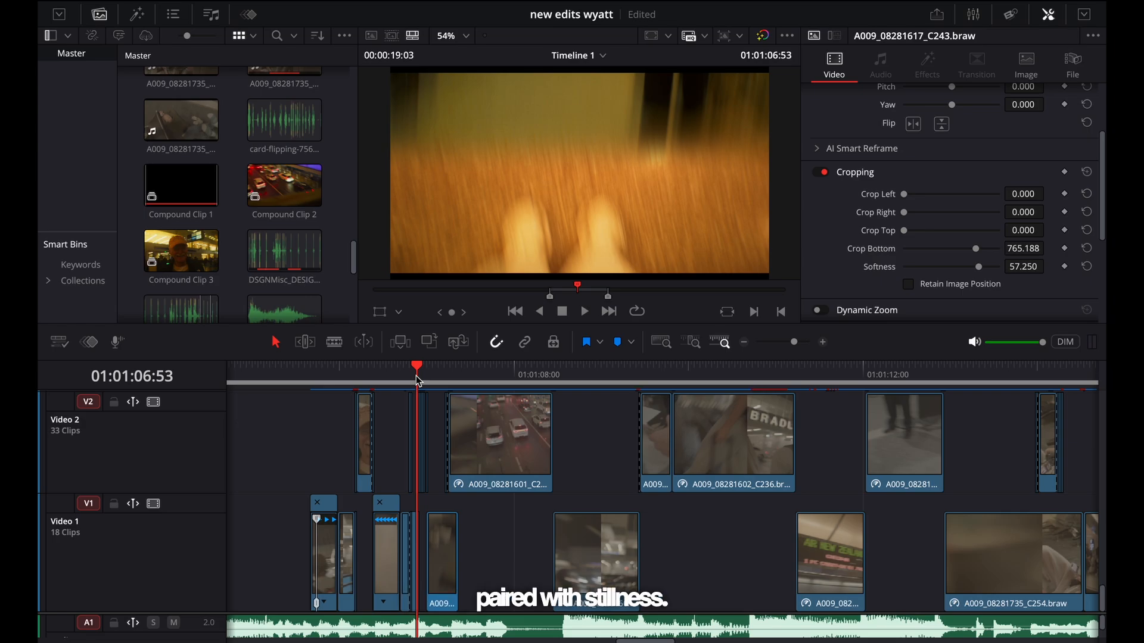
scroll(416, 380, up, 3)
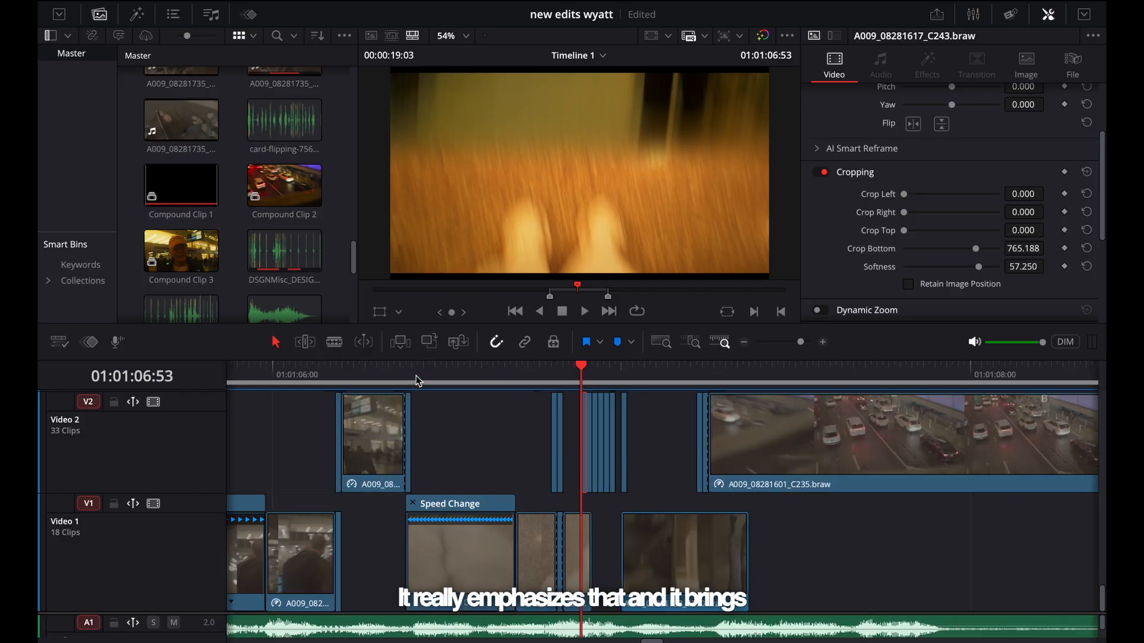
mouse_move(610, 379)
mouse_down()
mouse_move(592, 380)
mouse_move(620, 381)
mouse_move(608, 387)
mouse_up()
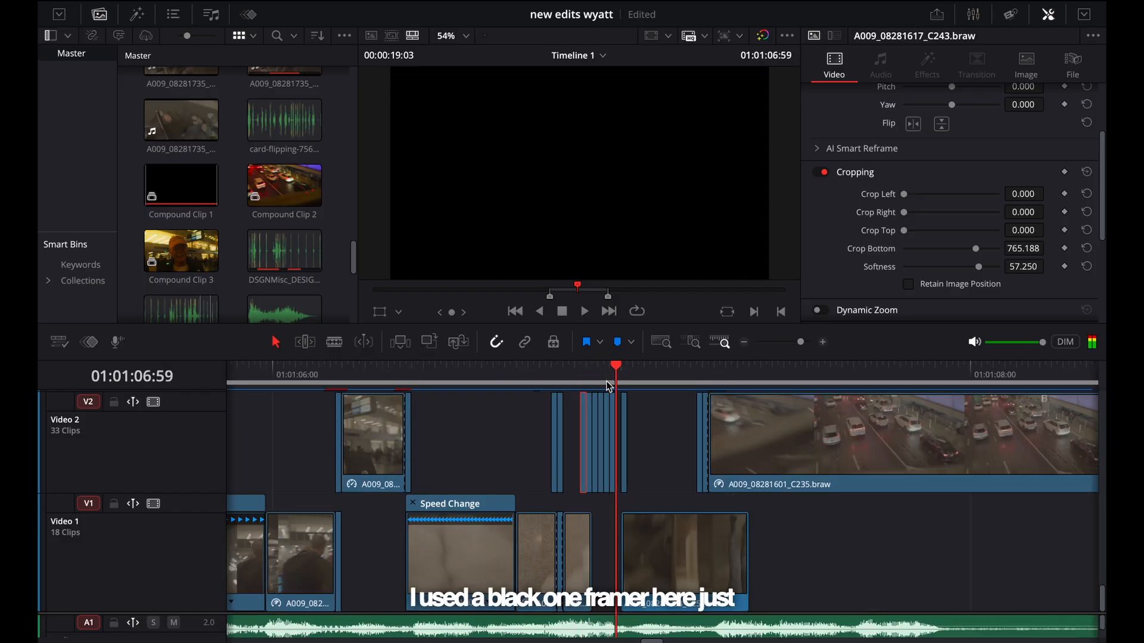
key(Right)
key(Left)
key(Left)
key(Right)
key(Right)
key(Right)
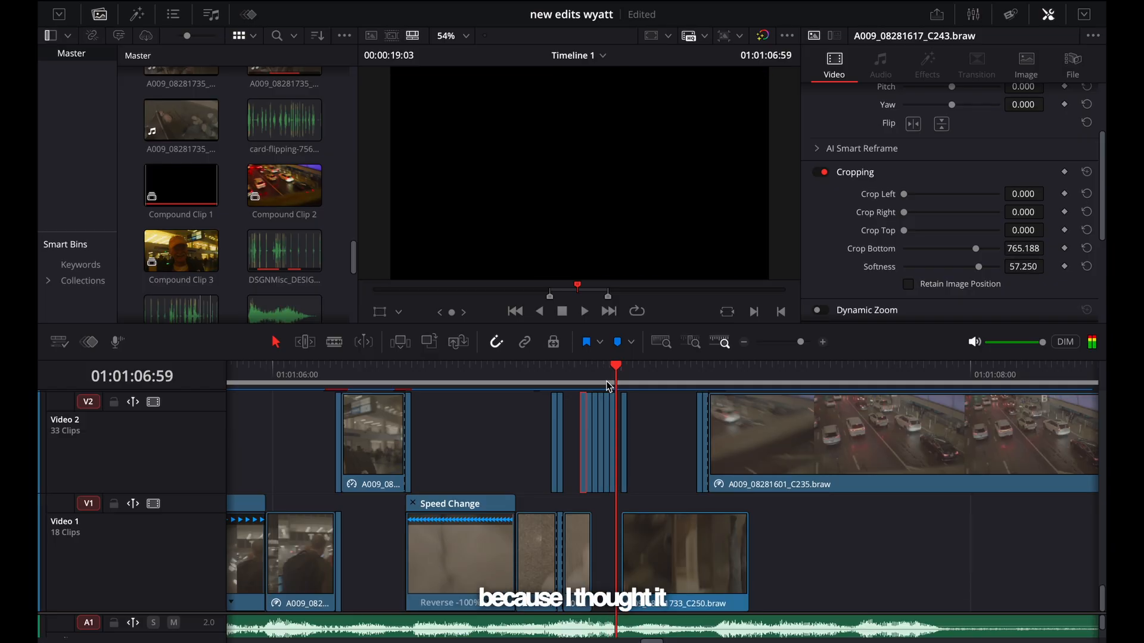
Step: Advance frame by frame from the black frame into the upward pan shot, stopping at 01:01:07:07
key(Right)
key(Right)
key(Right)
key(Right)
key(Right)
key(Right)
key(Right)
key(Right)
key(Right)
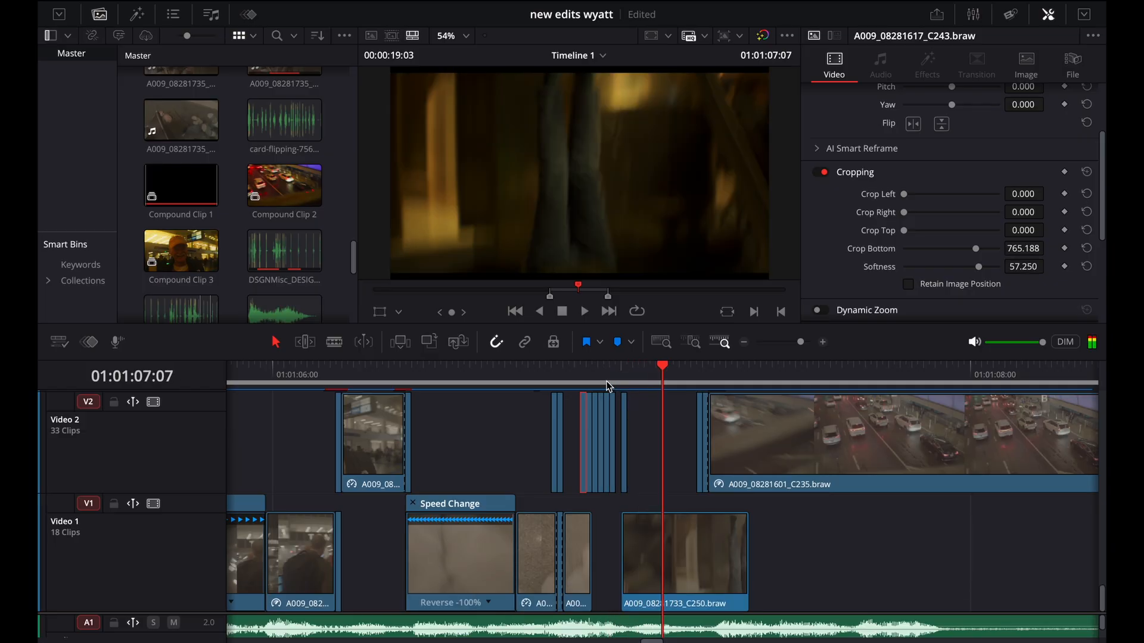
Step: Select clip A009_08281733_C250 on Video 1, place the playhead at 01:01:07:05 and show the clip's retime controls
click(670, 545)
click(653, 381)
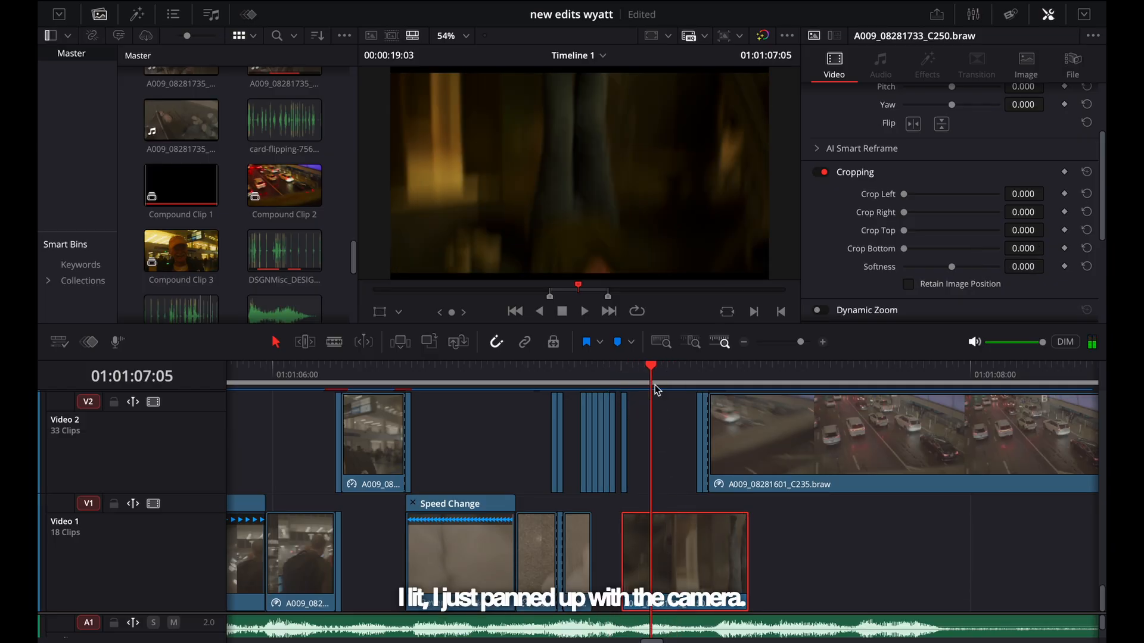
key(ctrl+r)
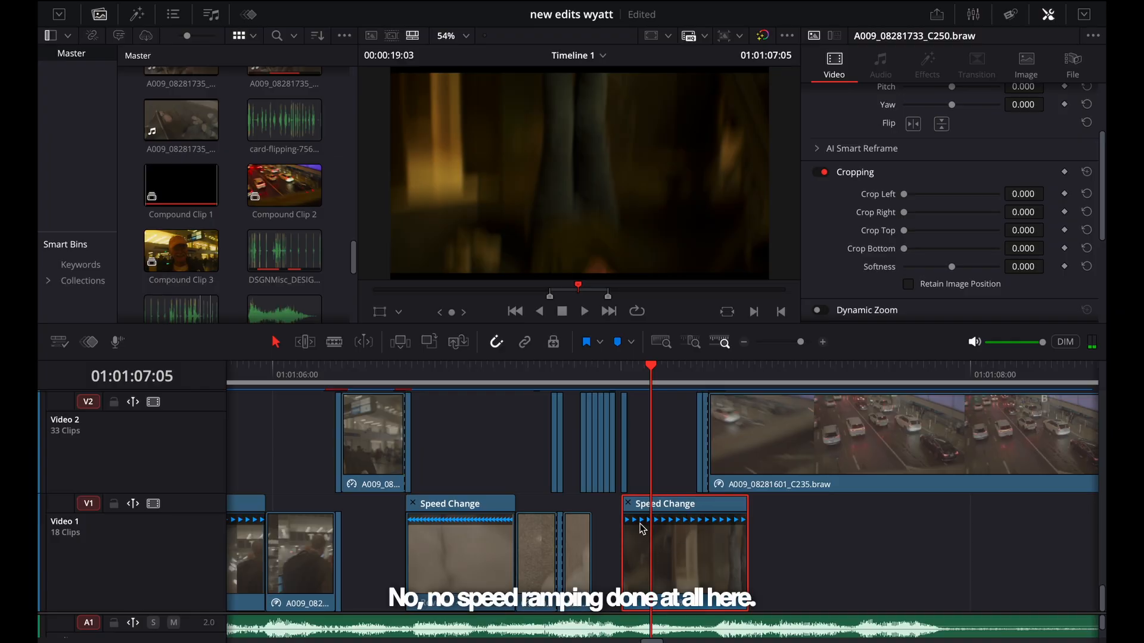
Step: Advance frame by frame through the upward pan clip to the traffic shot at 01:01:07:16
key(Right)
key(Right)
key(Right)
key(Right)
key(Right)
key(Right)
key(Right)
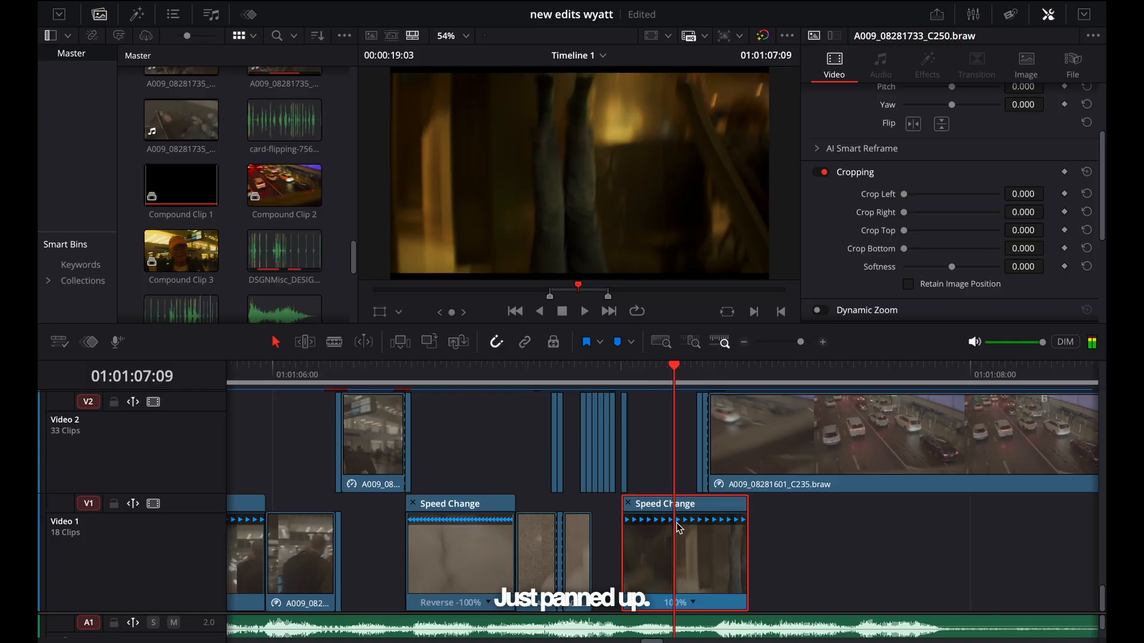
key(Right)
key(Right)
key(Right)
key(Right)
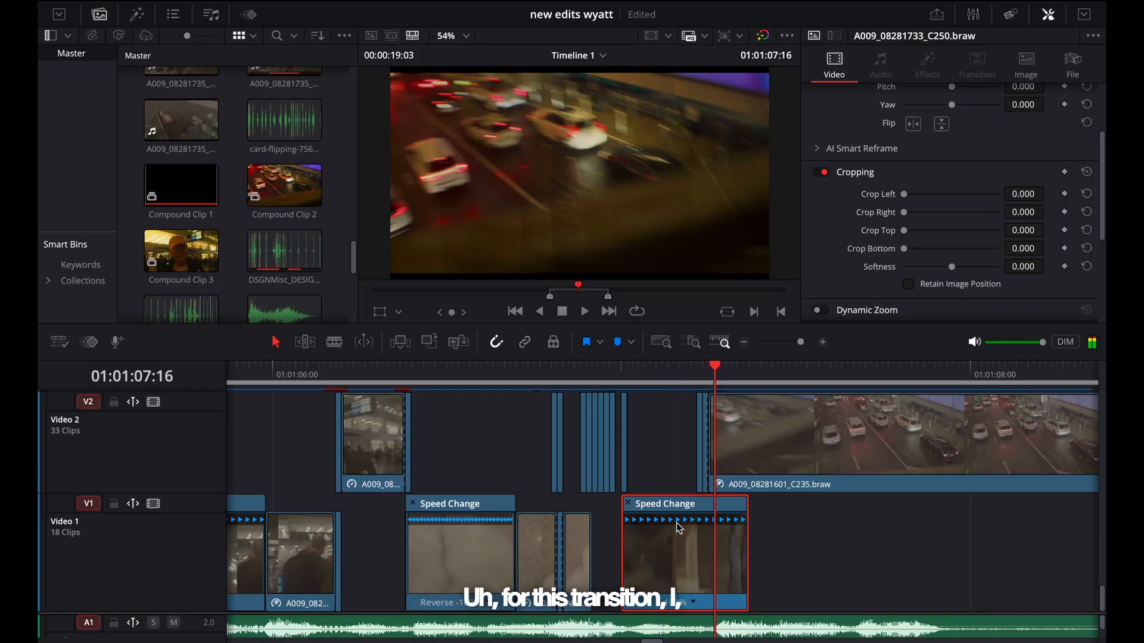
Step: Examine the transition from the upward pan to the traffic shot frame by frame, ending zoomed in at 01:01:07:14
key(Left)
key(Left)
key(Left)
key(Right)
key(Right)
key(Right)
key(Right)
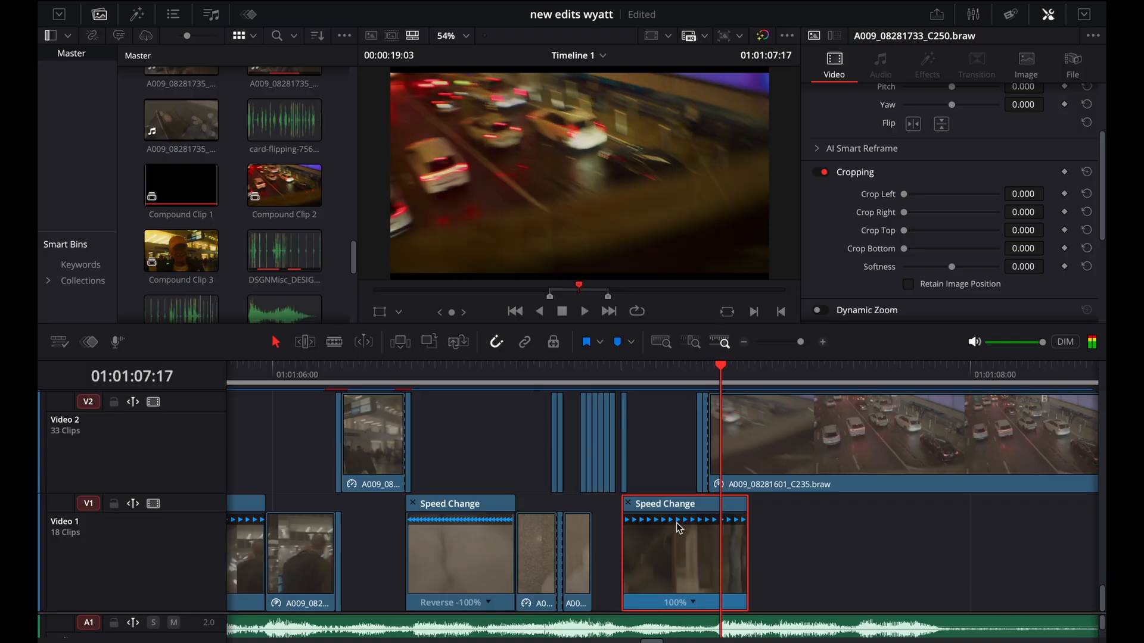
key(Left)
key(Left)
key(Left)
key(super+equal)
key(super+equal)
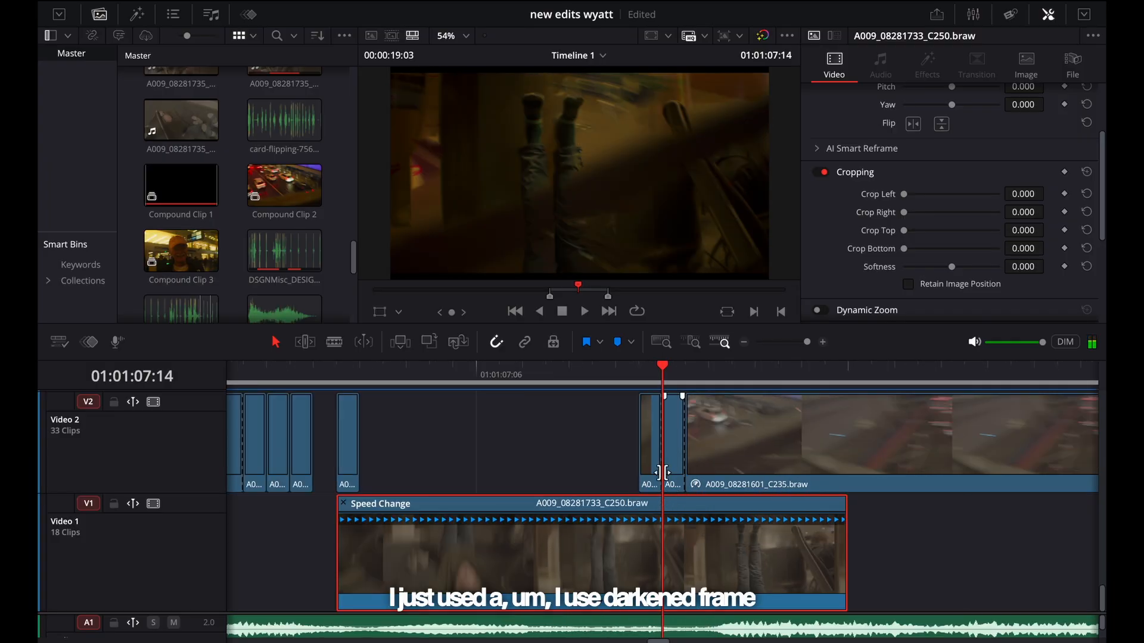
Step: Select the one-frame A009_08281601_C235 clip at 01:01:07:13 on Video 2 and bring its Composite settings into view
scroll(663, 474, up, 3)
click(644, 516)
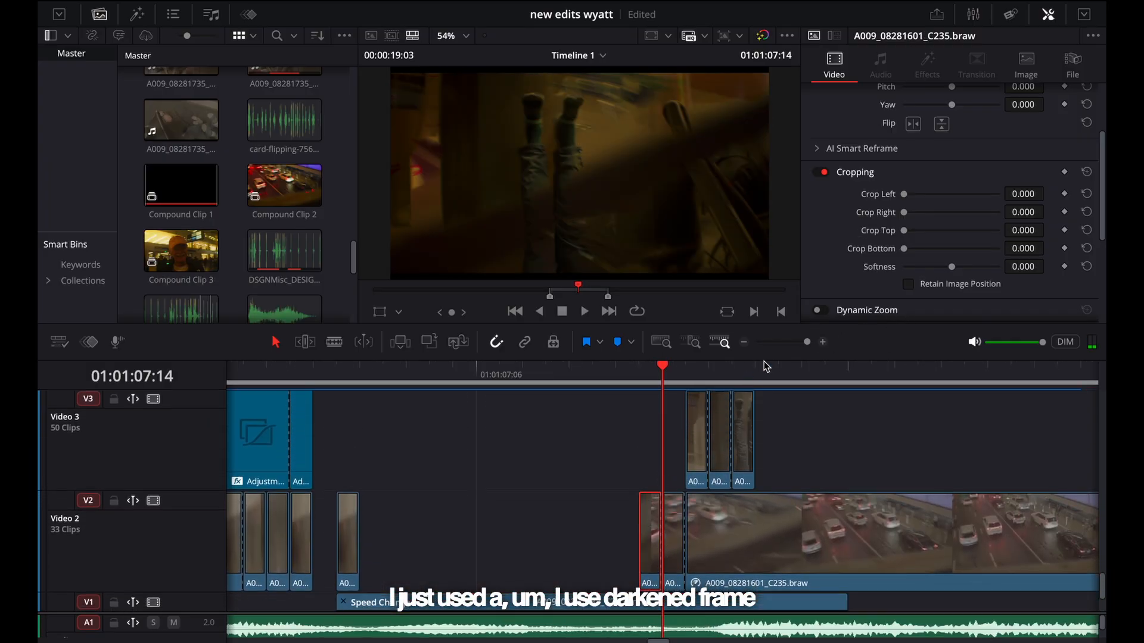
key(Left)
key(Left)
key(Right)
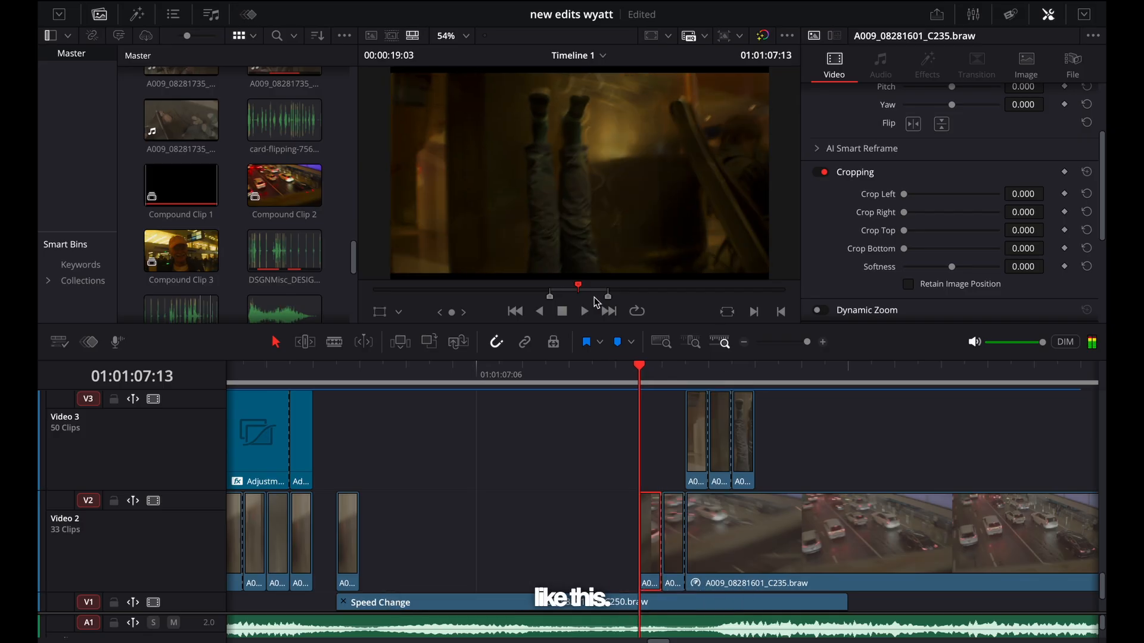
scroll(1025, 283, down, 5)
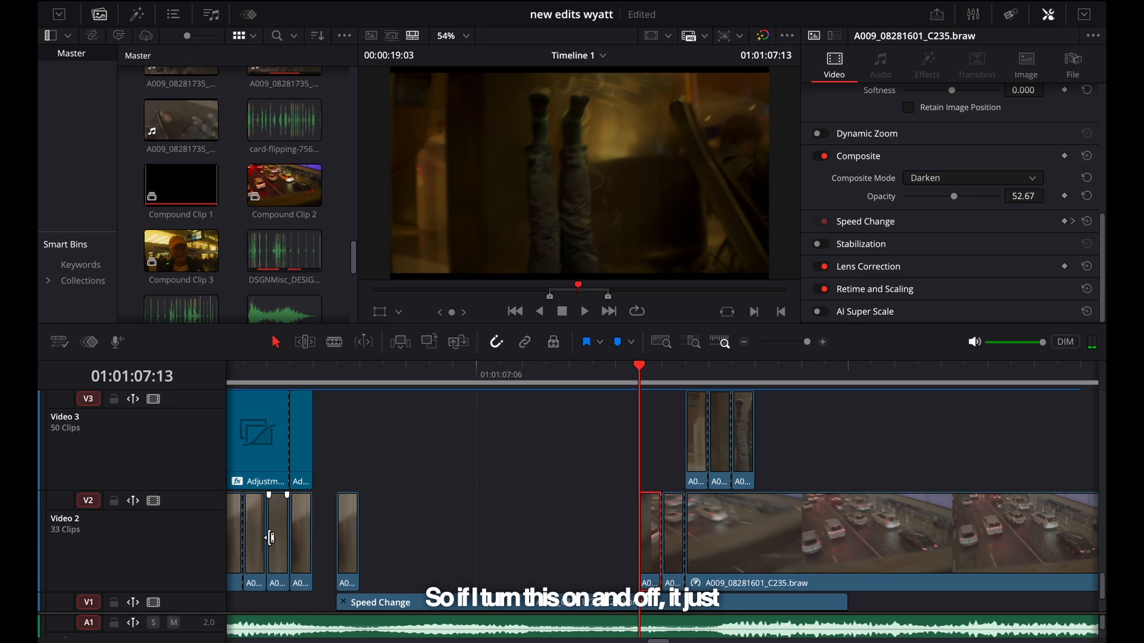
Step: Compare the frame with Video 2 repeatedly disabled and enabled, leave the track enabled, and advance to 01:01:07:14
click(153, 501)
click(153, 501)
click(153, 501)
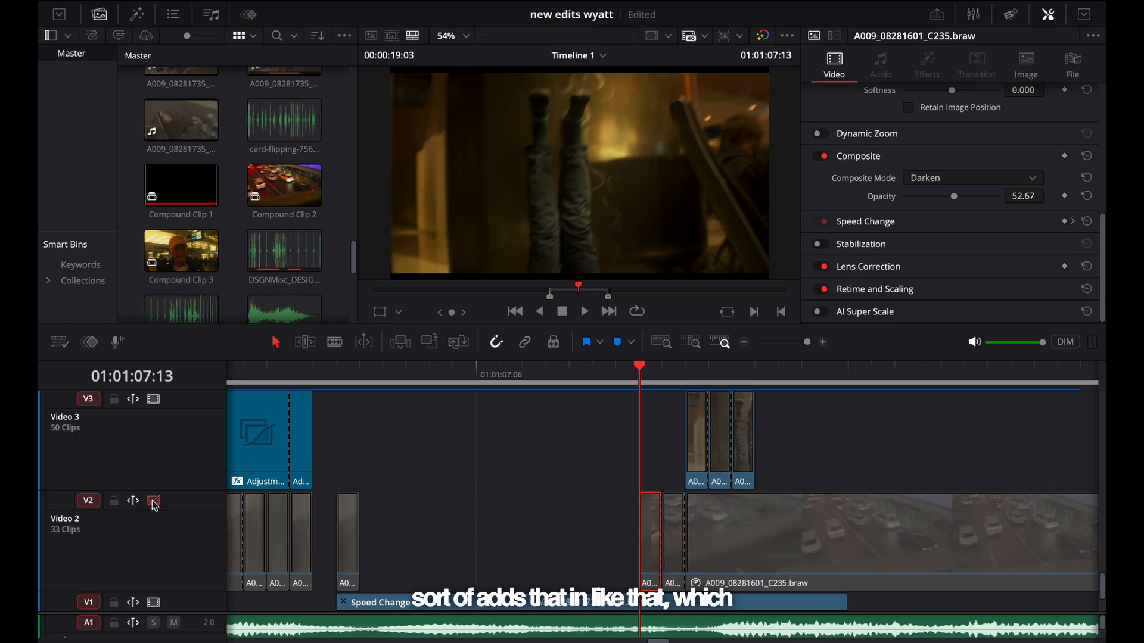
click(153, 501)
click(153, 501)
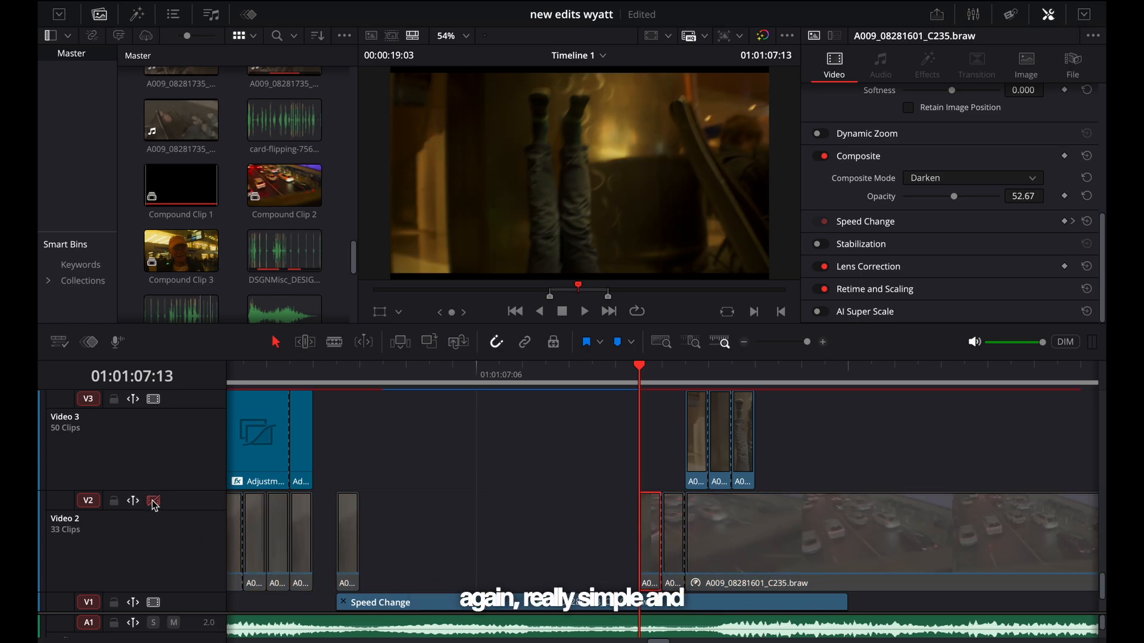
click(153, 503)
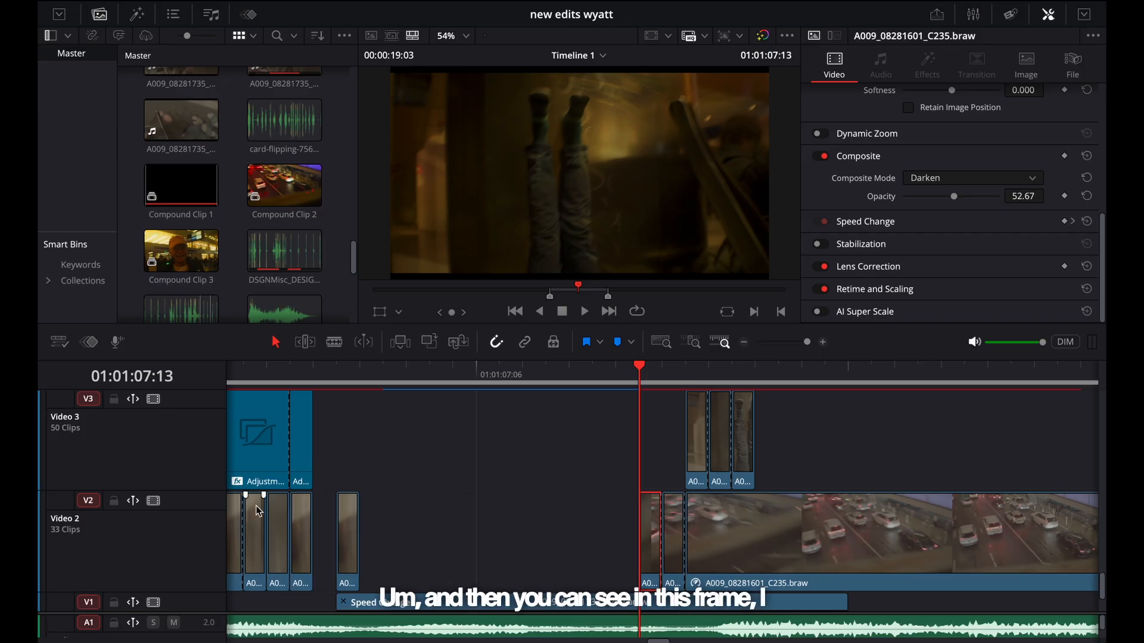
key(Right)
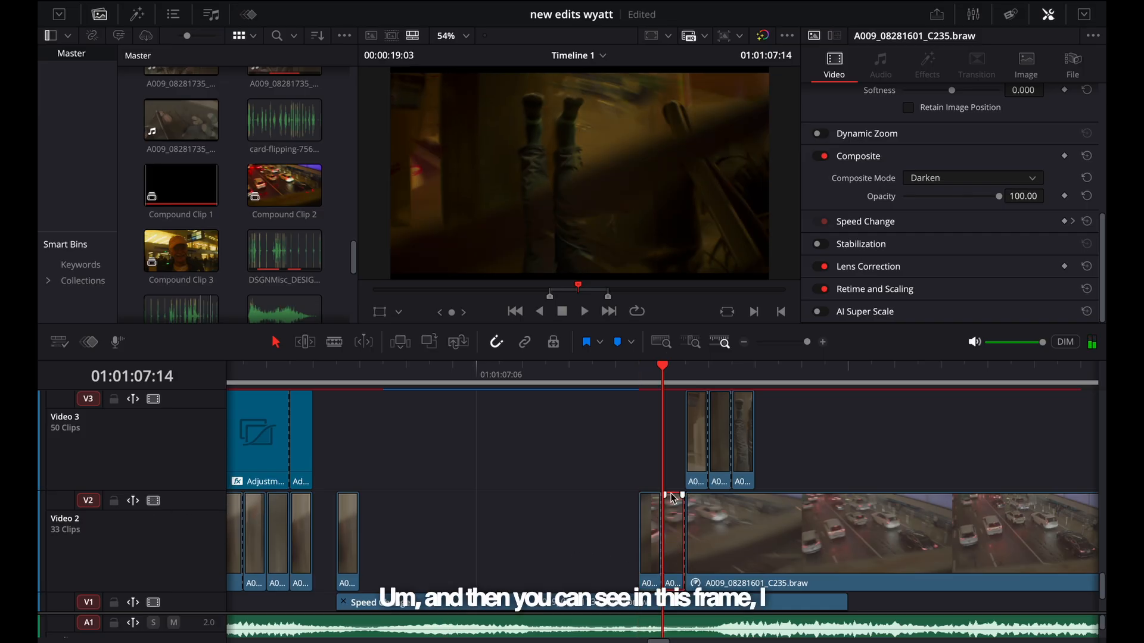
Step: Check the Composite settings of the one-frame clip at 01:01:07:14 on Video 2 and the first transition frame on Video 3
click(673, 498)
key(Right)
key(Right)
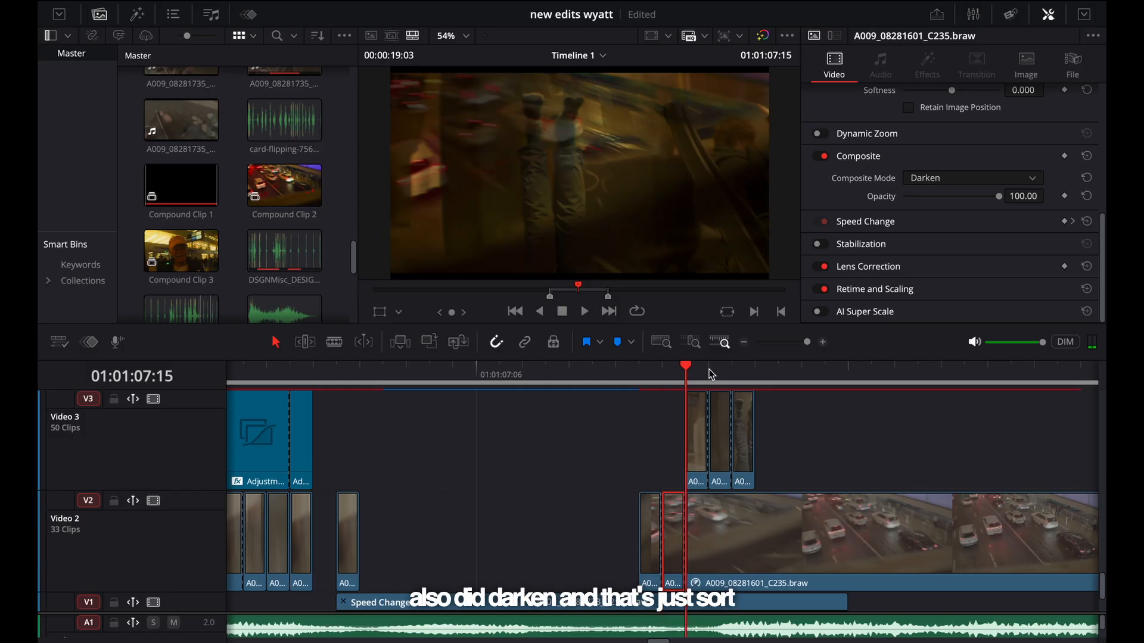
click(698, 453)
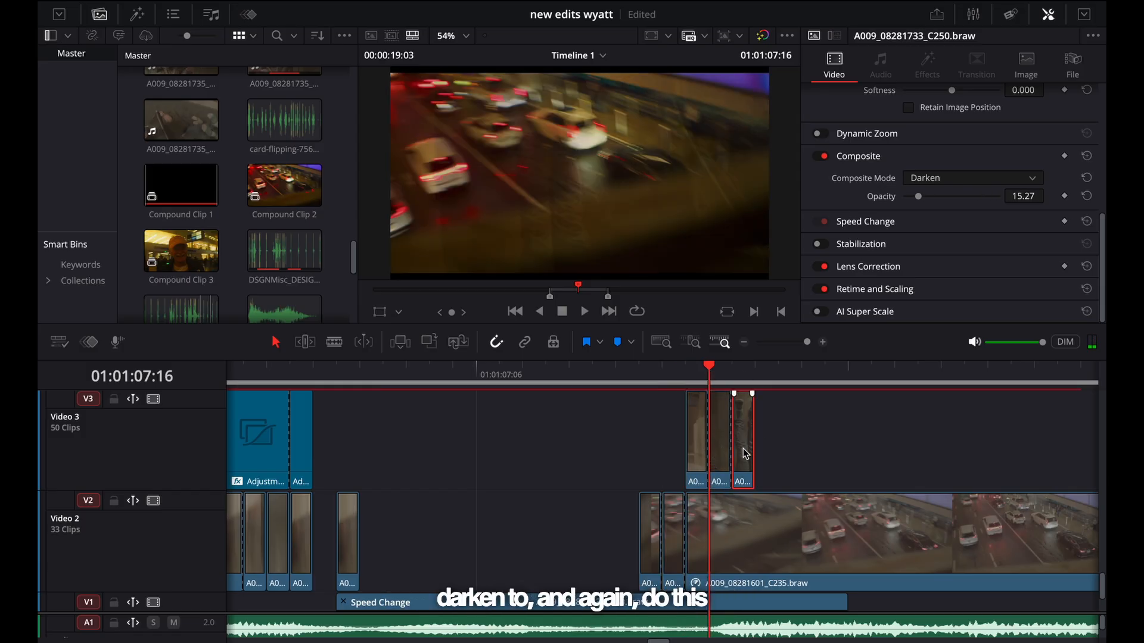
Step: Examine the three darken-composited frames on Video 3 back and forth frame by frame, ending at 01:01:07:17
key(Right)
key(Right)
key(Left)
key(Left)
key(Left)
key(Left)
key(Left)
key(Left)
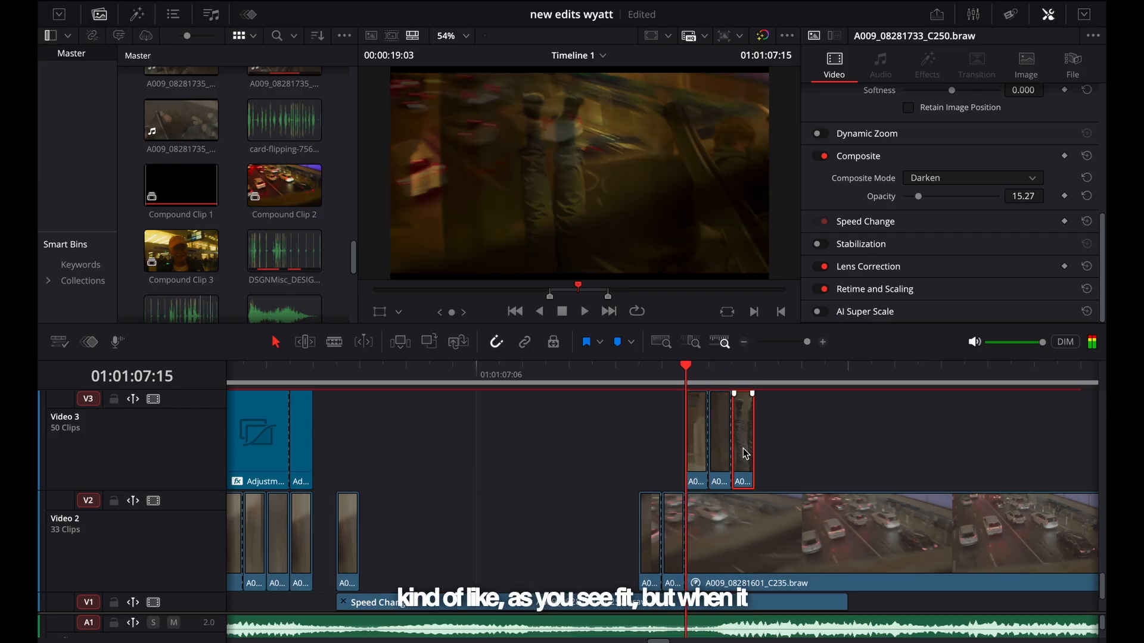
key(Right)
key(Right)
key(Right)
key(Right)
key(Right)
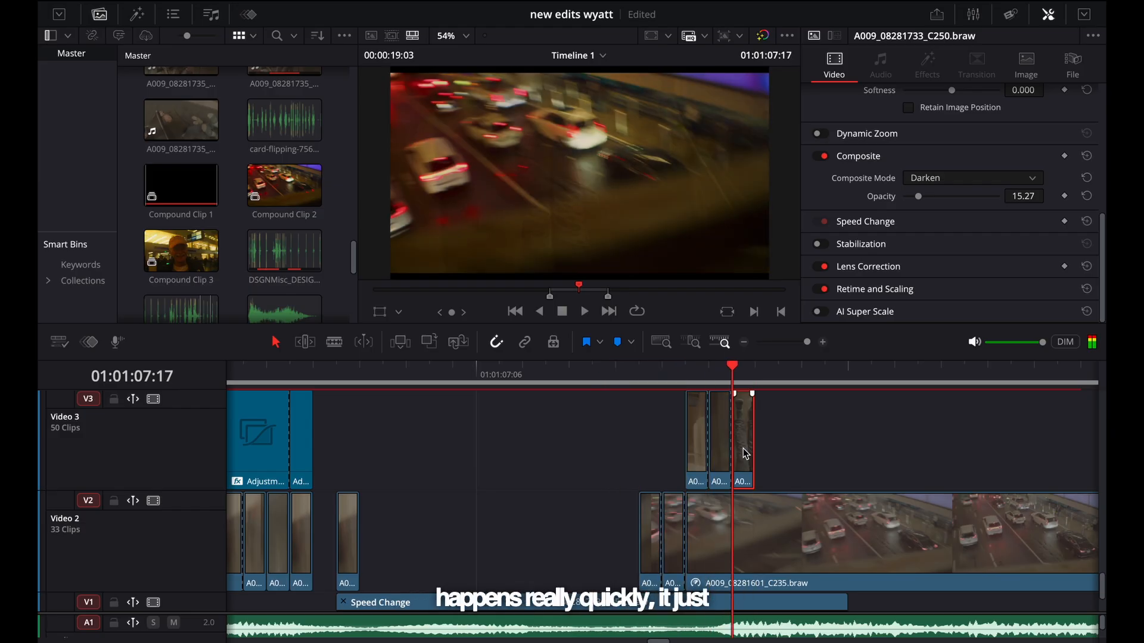
Step: Play the transition from 01:01:07:10 into the traffic shot and advance frame by frame to 01:01:07:20
key(super+minus)
key(super+minus)
drag(666, 371, 623, 374)
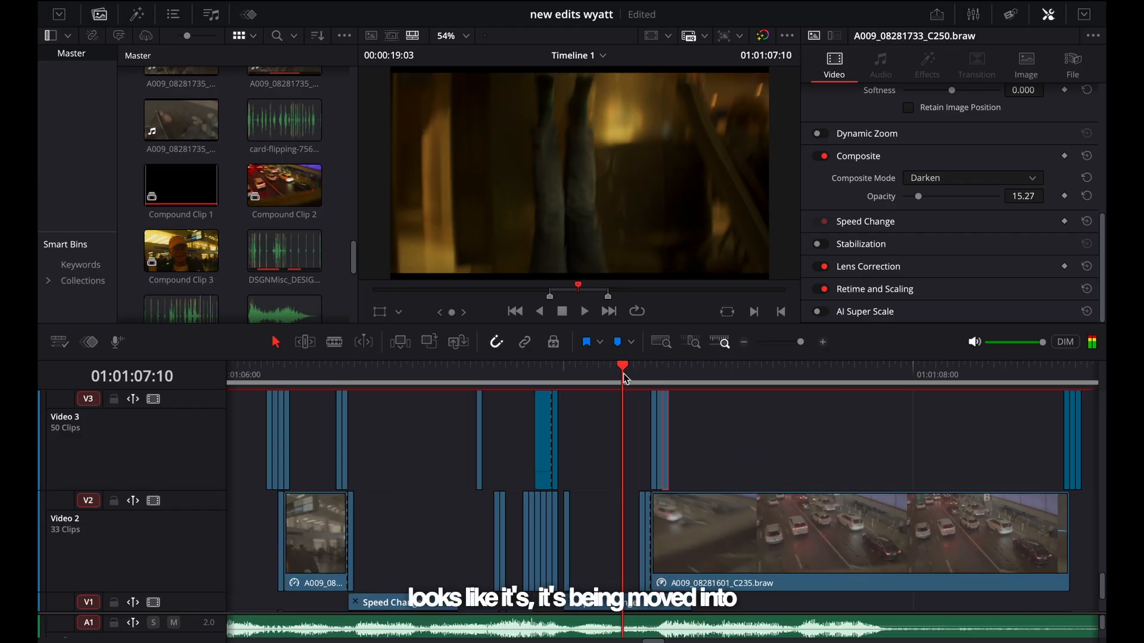
key(space)
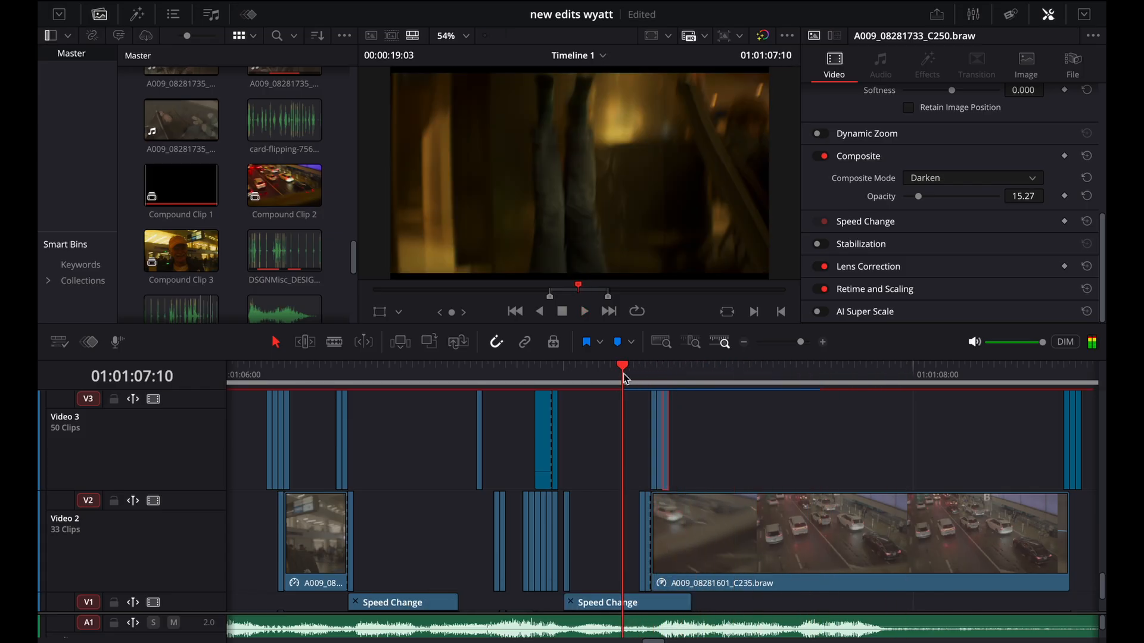
key(space)
key(Right)
key(Right)
key(Right)
key(Right)
key(Right)
key(Right)
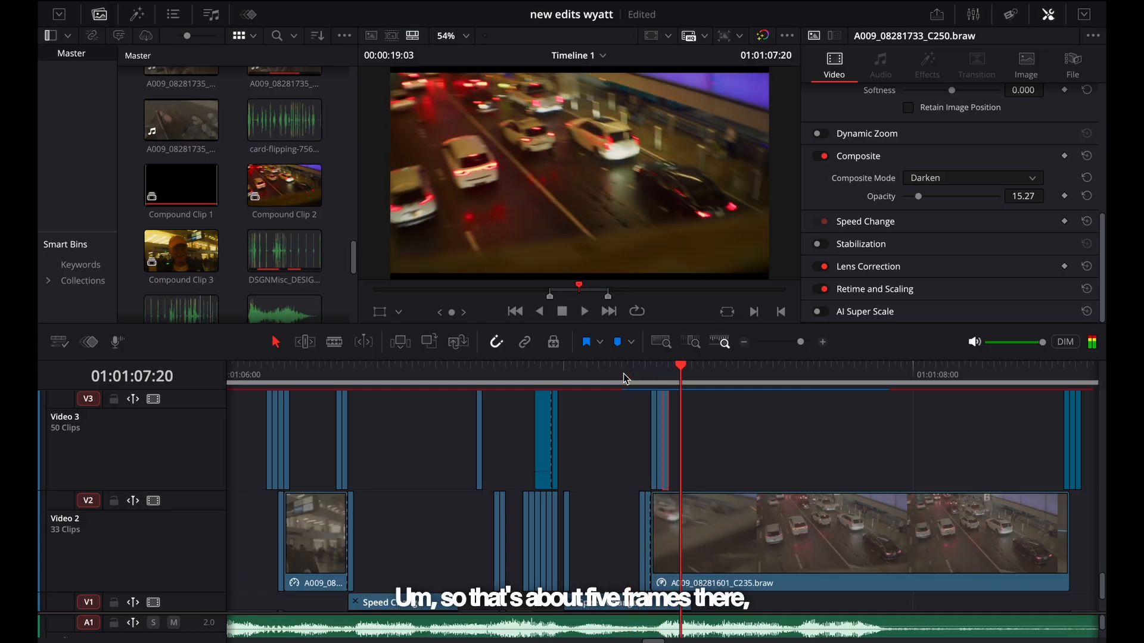
Step: Return to 01:01:07:16 and compare the opacity of the one-frame Video 3 clips, ending with the last one selected
key(Left)
key(Left)
key(Left)
key(Left)
key(Left)
key(Right)
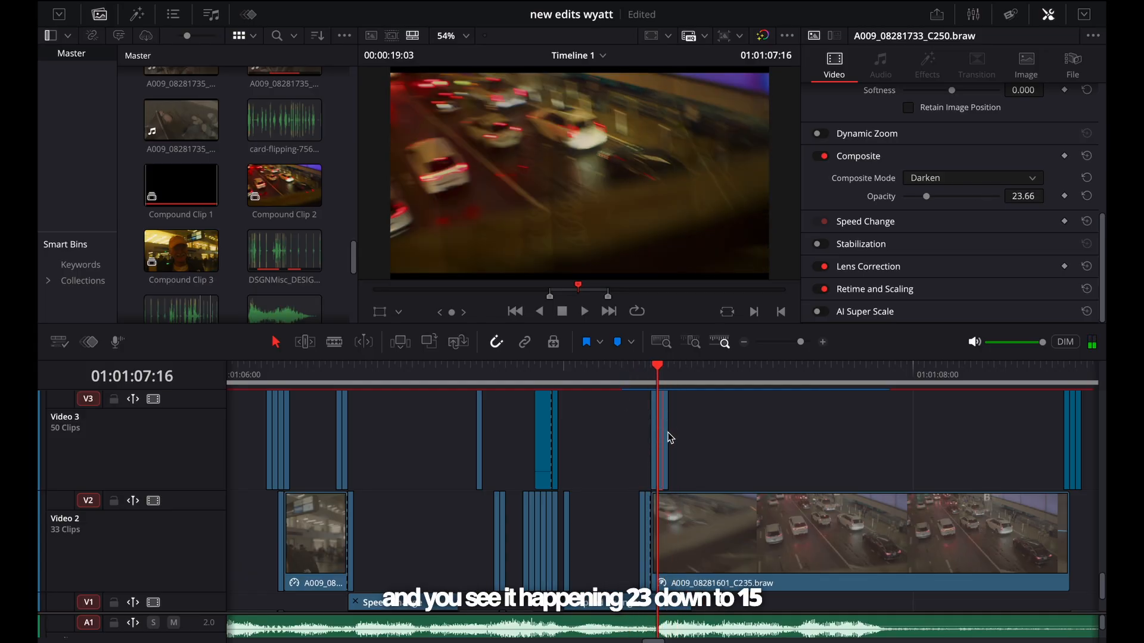
click(667, 435)
Step: Play the traffic shot through into the following shot and return the playhead to 01:01:08:08
key(space)
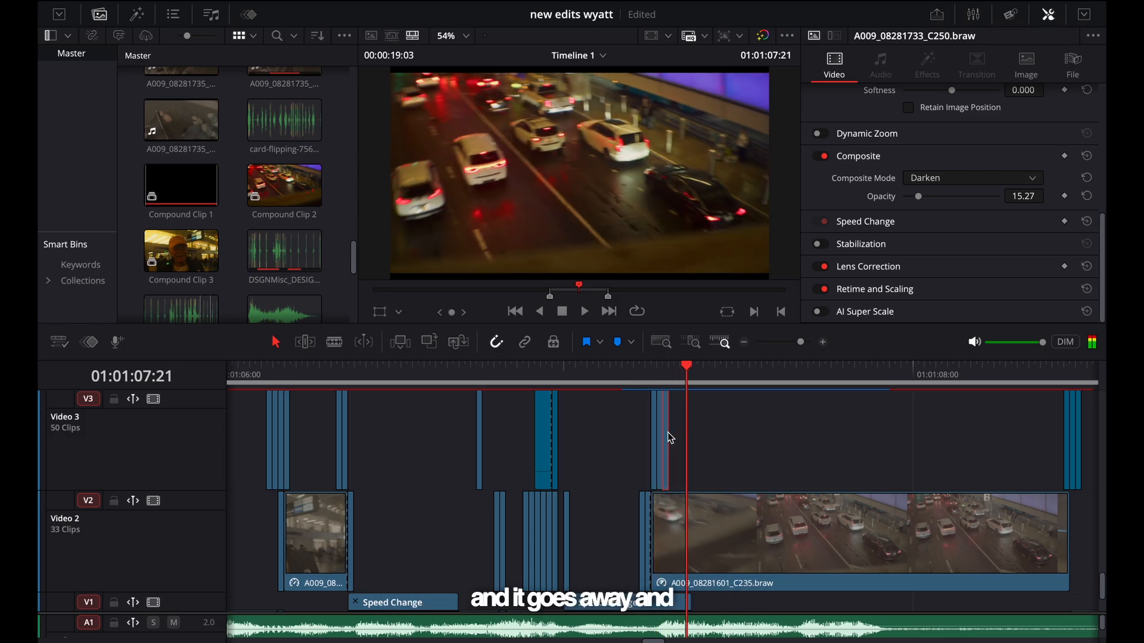
key(super+minus)
key(super+minus)
drag(670, 385, 702, 393)
key(space)
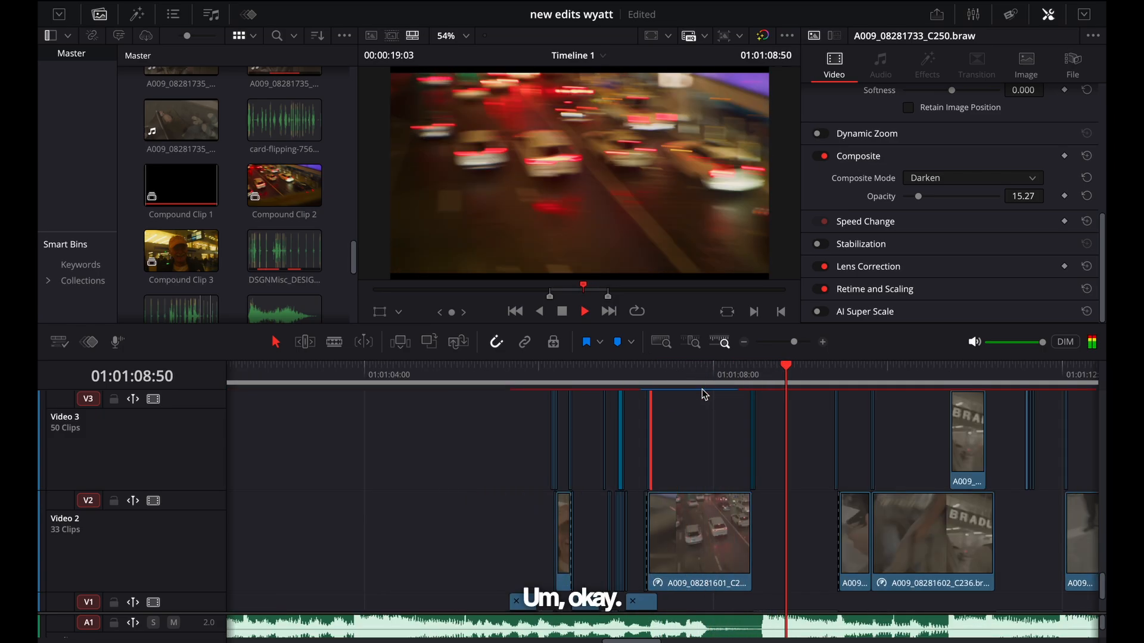
key(super+minus)
key(super+minus)
key(space)
click(693, 377)
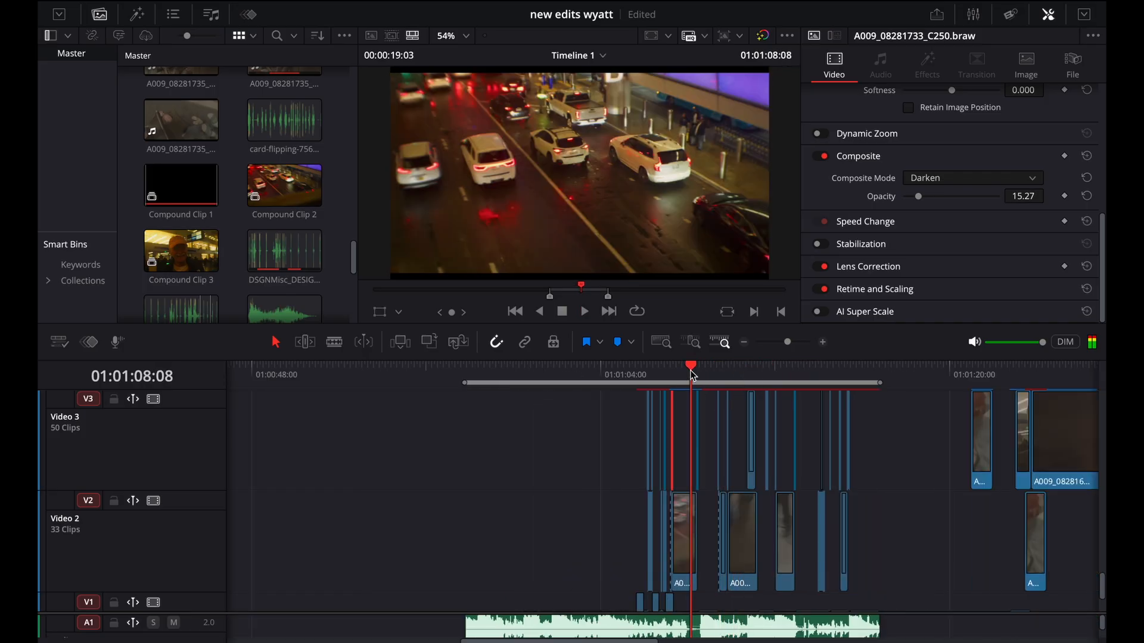
Step: Replay the traffic shot around its speed ramp at closer timeline zoom, ending at 01:01:08:08
key(super+equal)
key(super+equal)
key(super+equal)
key(space)
drag(693, 376, 665, 380)
key(space)
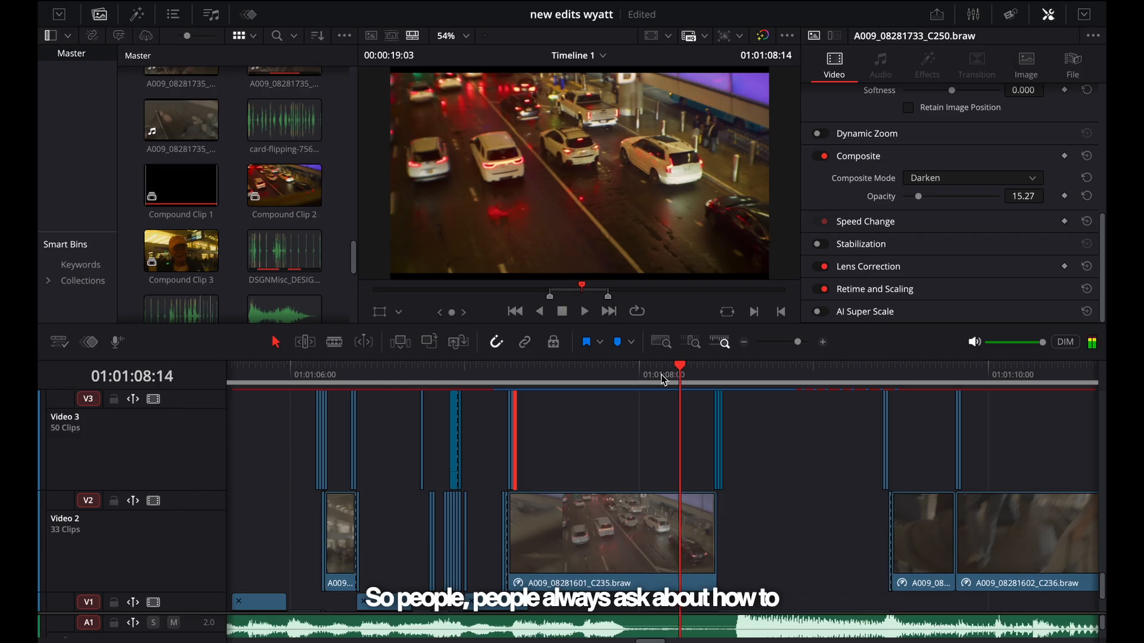
key(j)
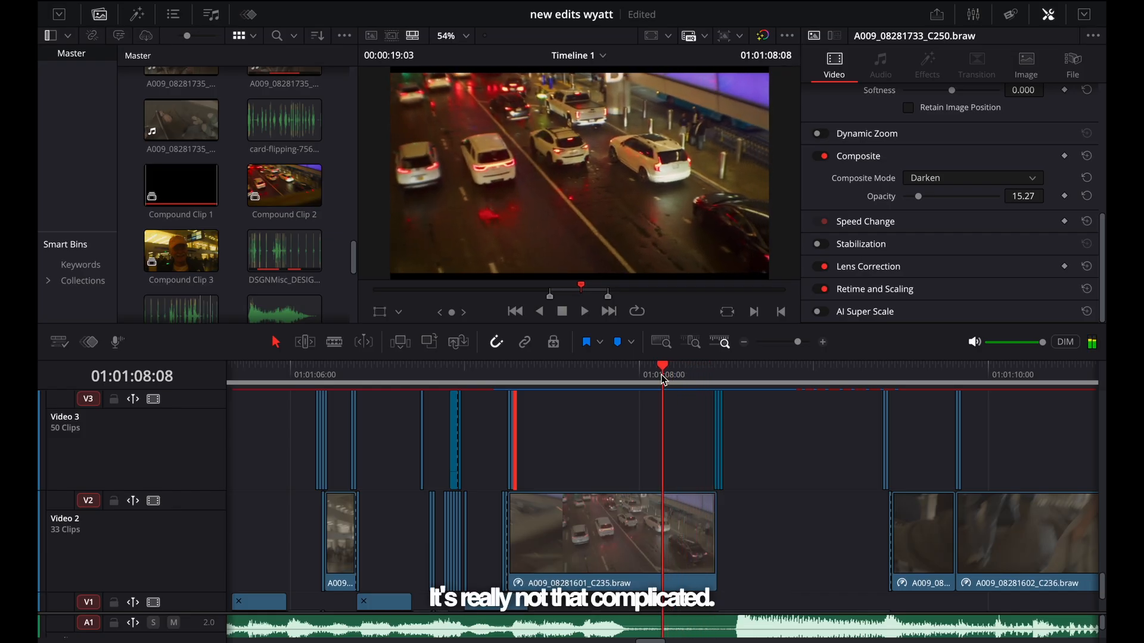
Step: Show the retime controls of the A009_08281601_C235 traffic clip on Video 2 and enlarge it in the timeline
click(645, 547)
key(ctrl+r)
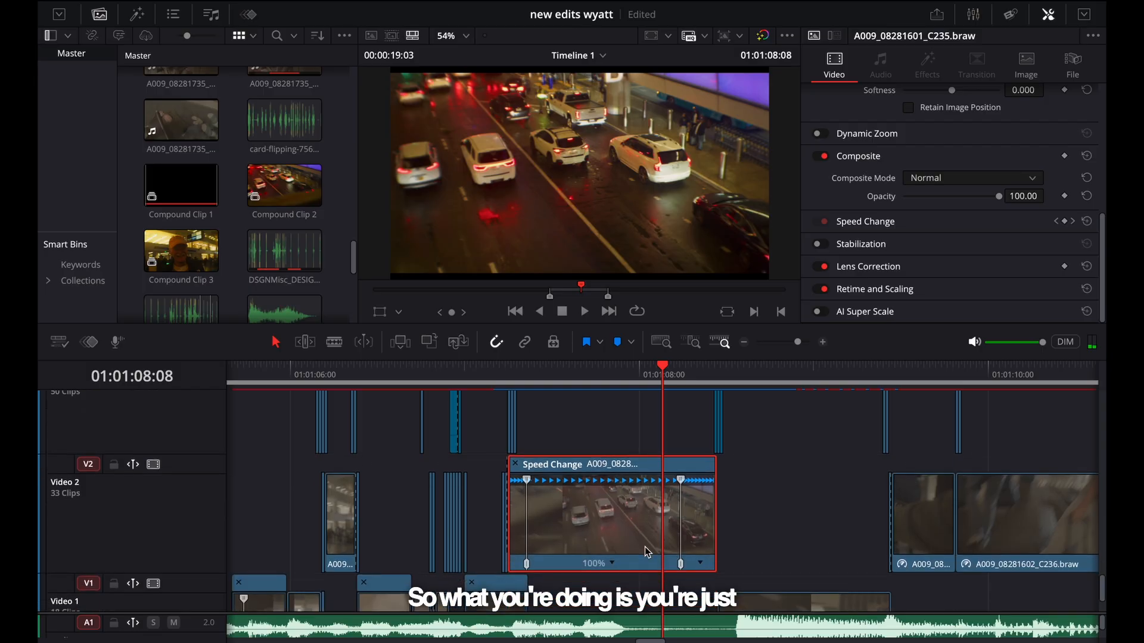
key(ctrl+equal)
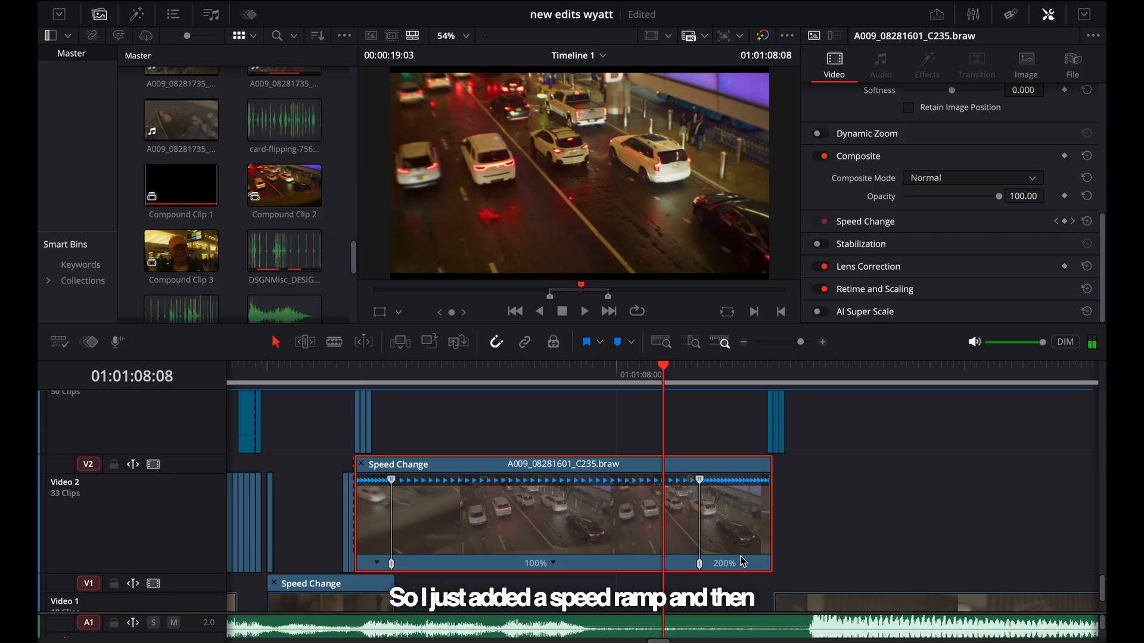
Step: Examine the traffic clip's retime speed curves in the keyframe editor, close the editor and enlarge the video track area
click(90, 343)
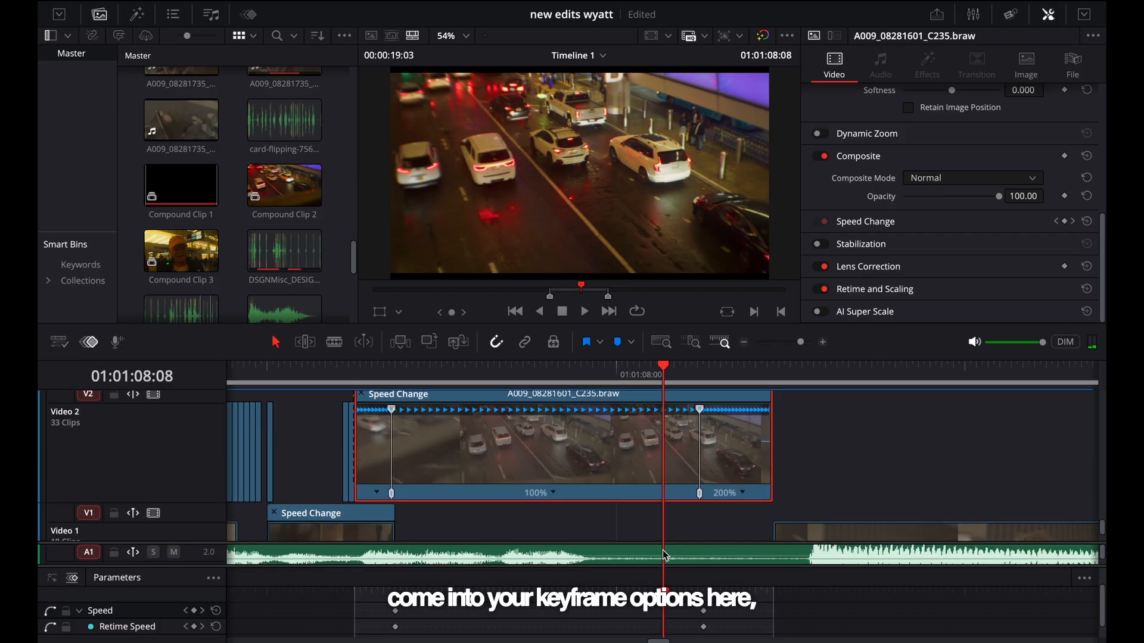
drag(633, 569, 104, 467)
click(55, 481)
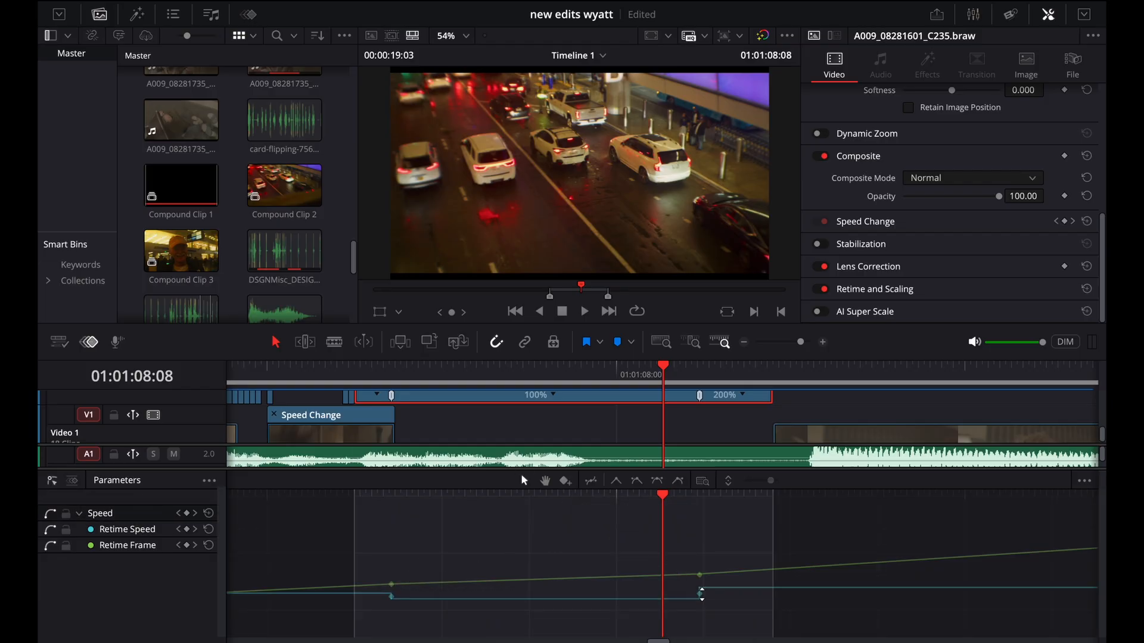
click(89, 342)
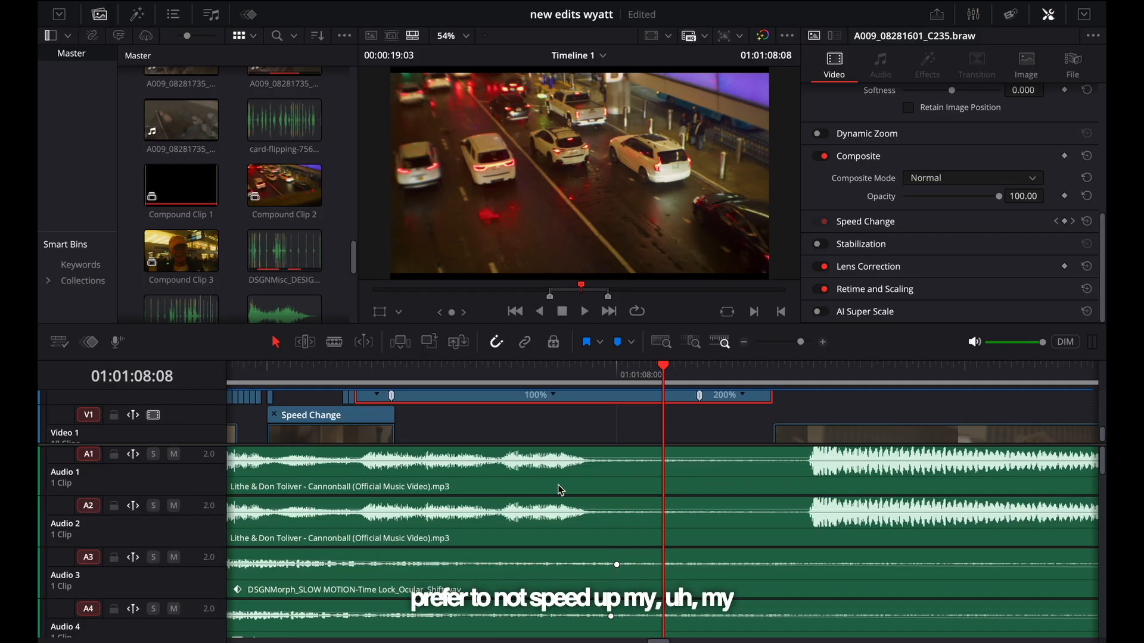
drag(603, 445, 603, 554)
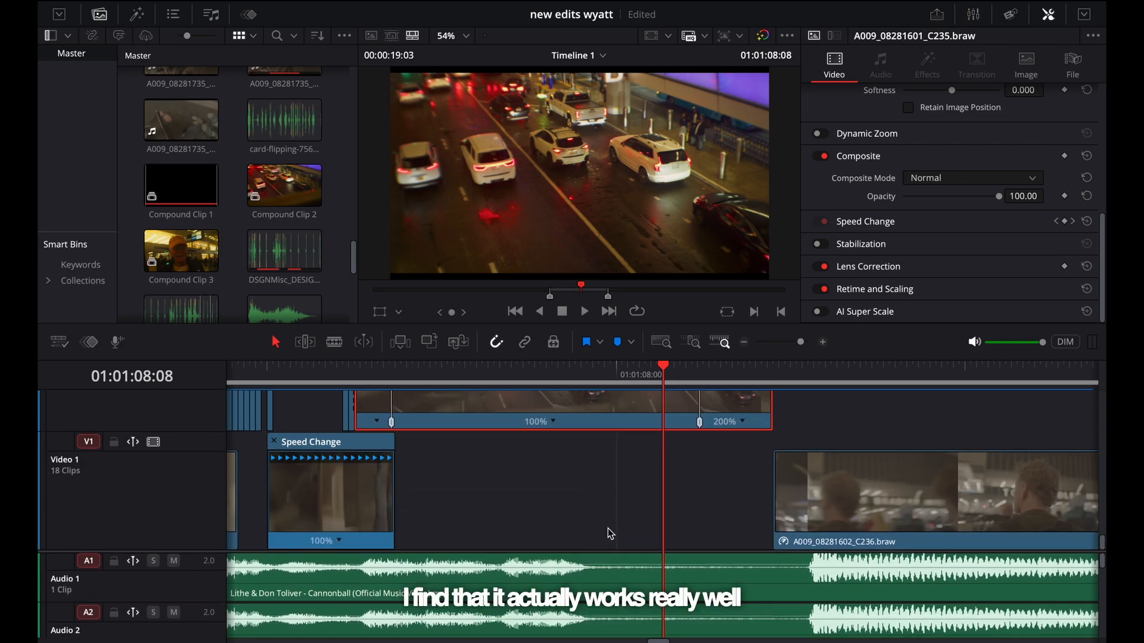
Step: Play the end of the traffic clip's speed ramp through the whip into the A009_08281602_C236 clip on Video 1
key(space)
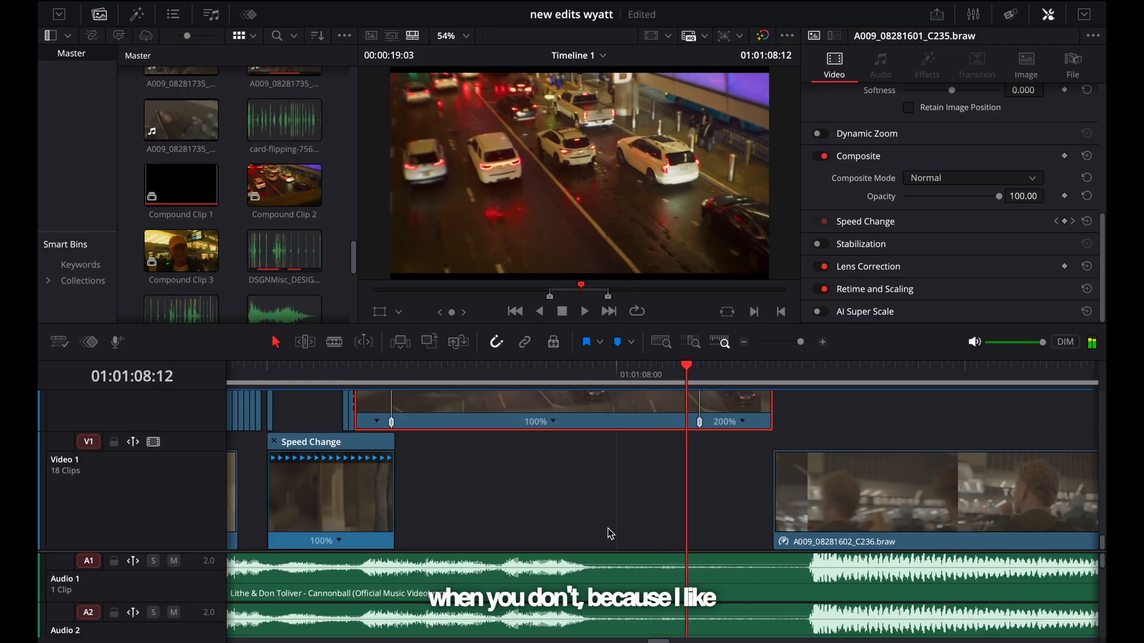
key(Right)
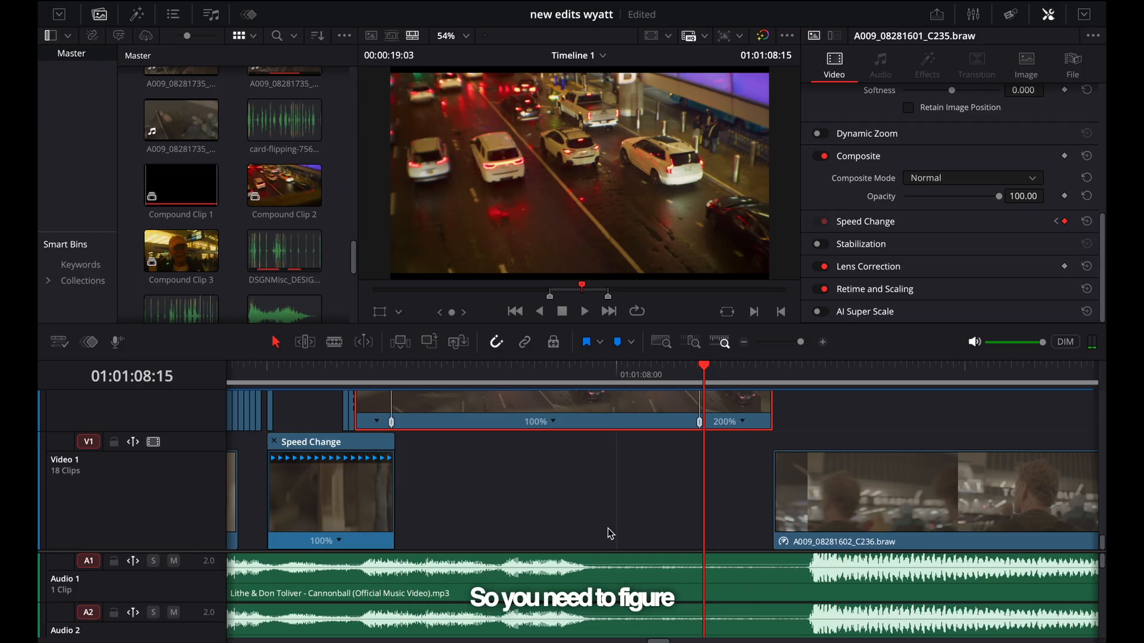
key(space)
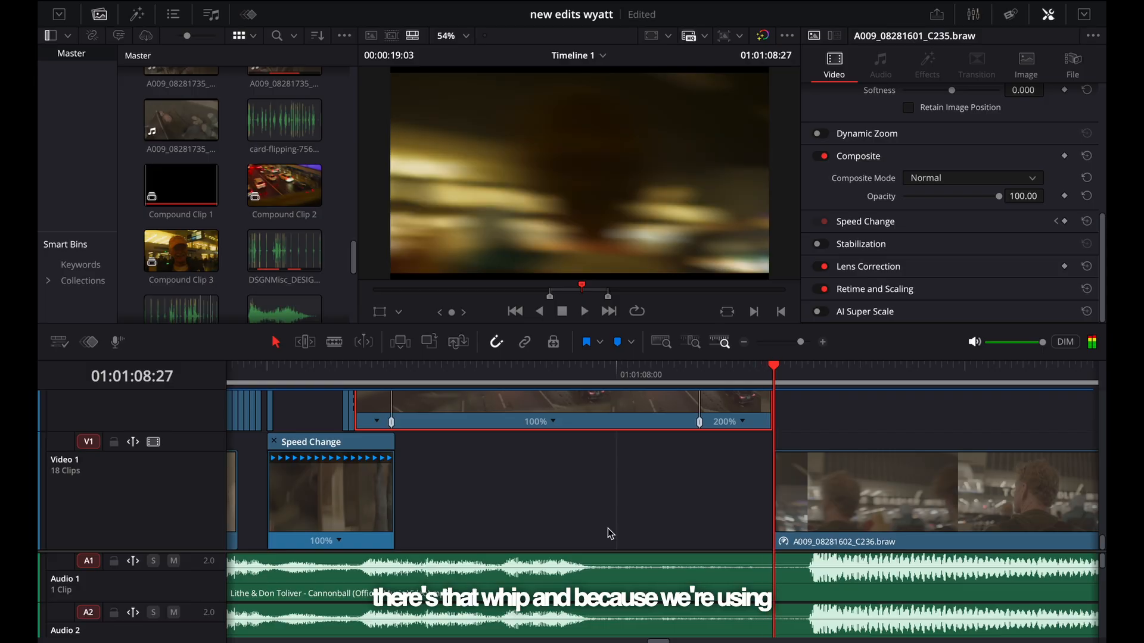
key(space)
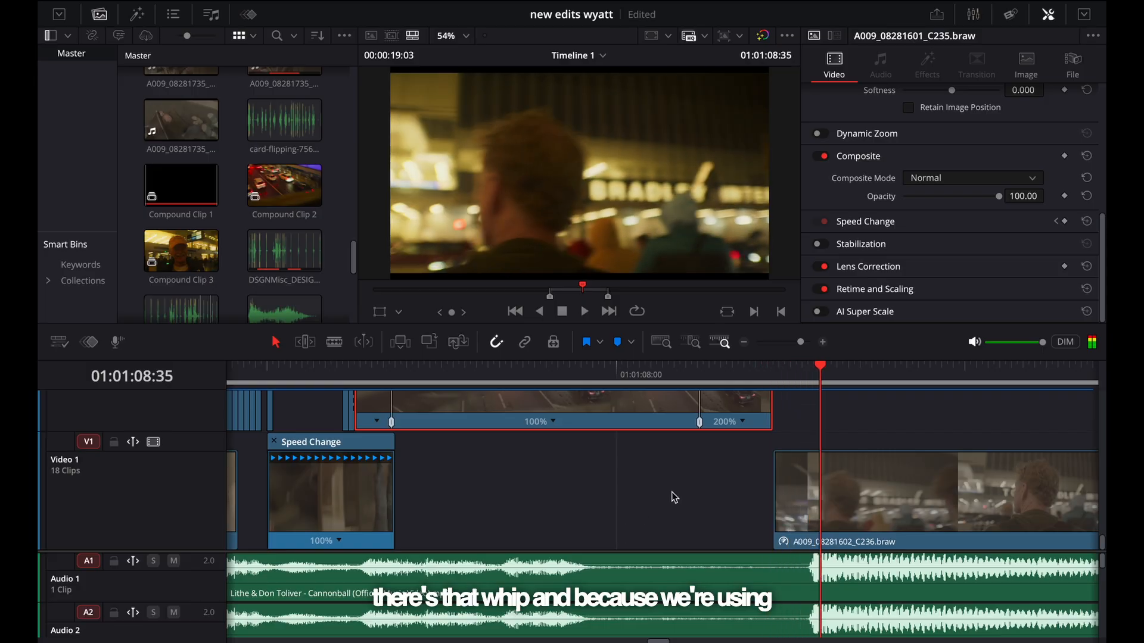
Step: Examine the motion-blurred whip between the traffic clip and A009_08281602_C236 back and forth frame by frame, ending at 01:01:08:23
drag(779, 381, 737, 380)
key(Right)
key(Right)
key(Right)
key(Right)
key(Right)
key(Right)
key(Right)
key(Right)
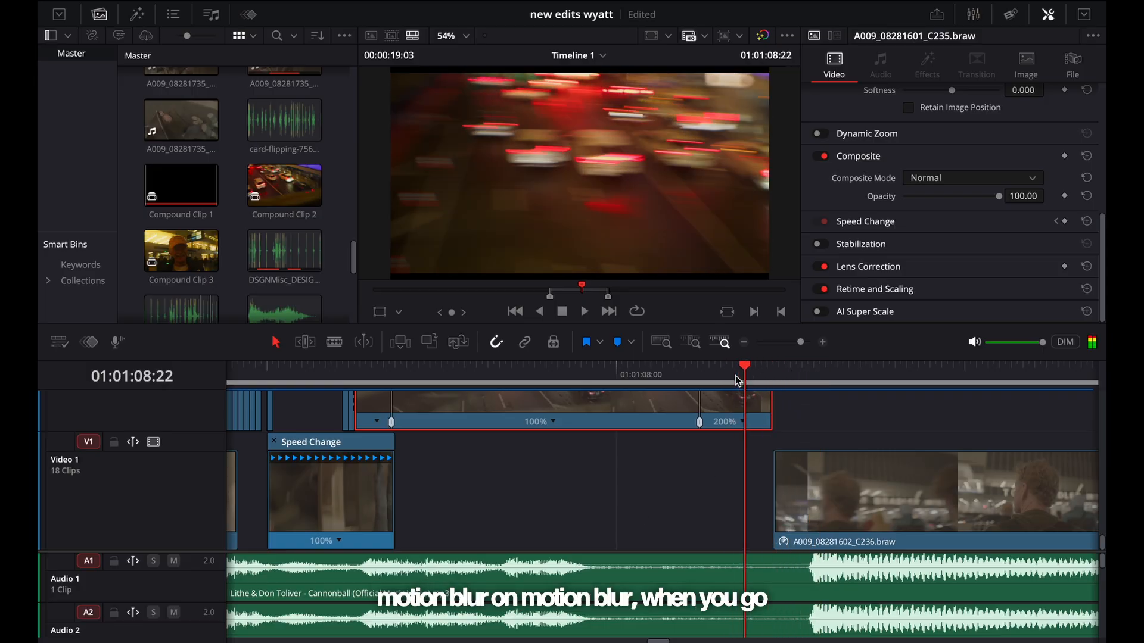
key(Left)
key(Left)
key(Left)
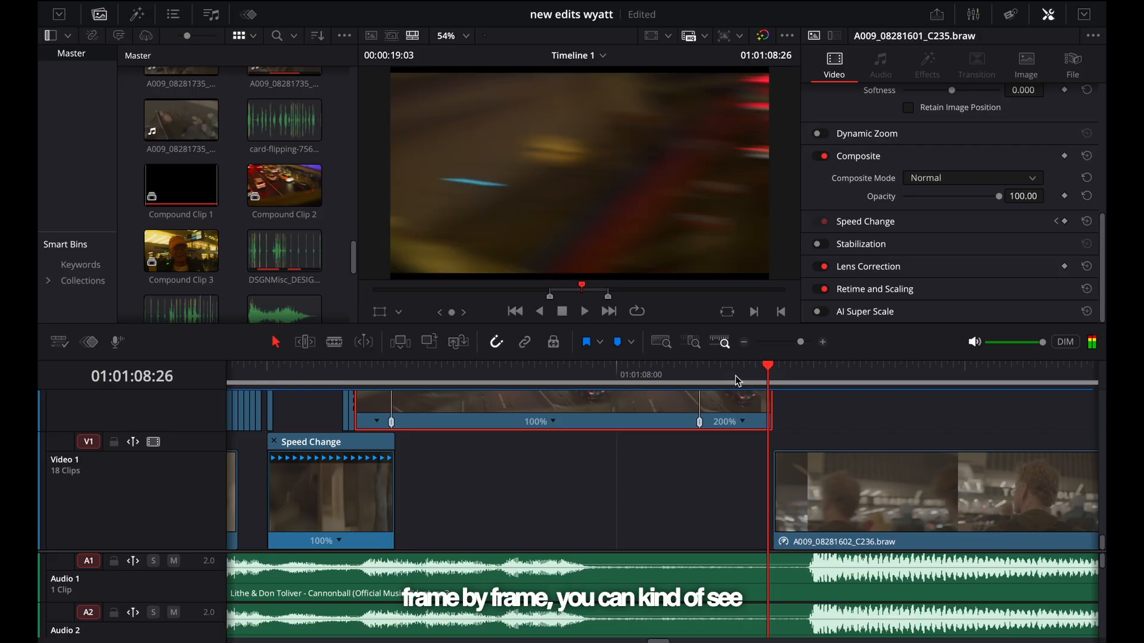
key(Right)
key(Right)
key(Right)
key(Right)
key(Left)
key(Left)
key(Left)
key(Left)
key(Left)
key(Left)
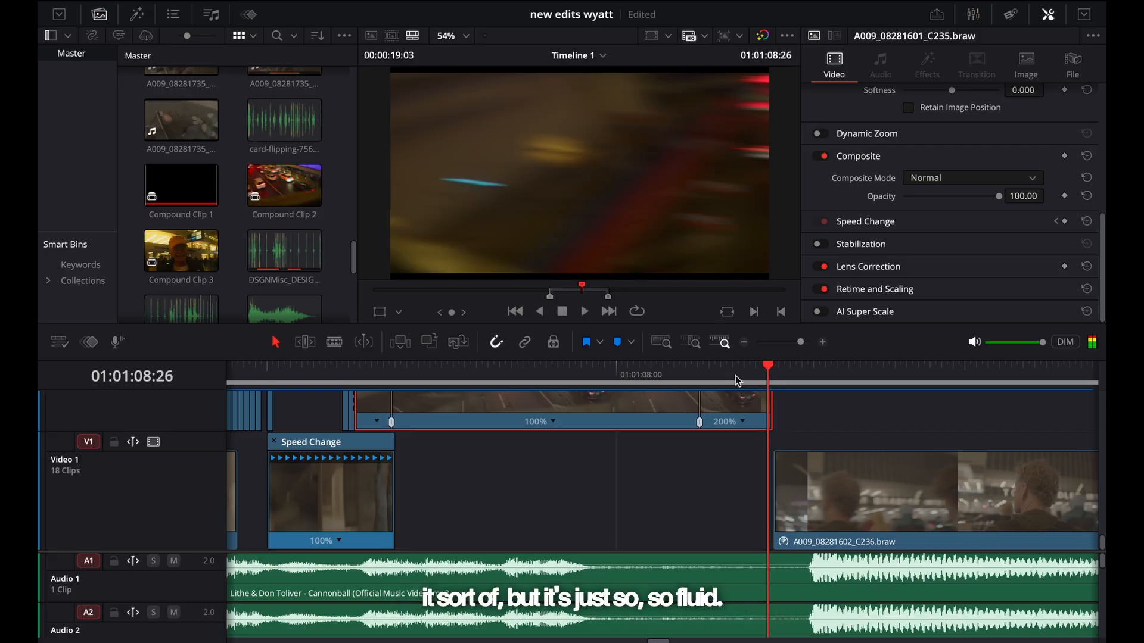
key(Right)
key(Right)
key(Right)
key(Right)
key(Right)
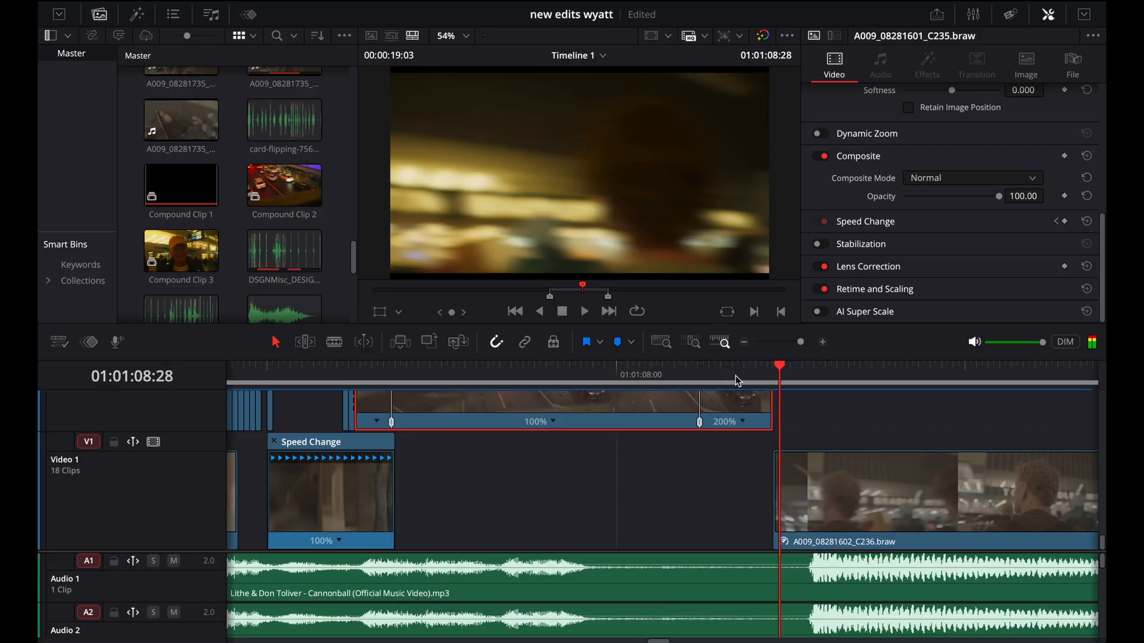
key(Left)
key(Left)
key(Left)
key(Left)
key(Left)
Step: Move the playhead to 01:01:08:26 and select the three one-frame adjustment clips on Video 3 above the whip cut
scroll(753, 420, up, 3)
scroll(753, 420, up, 2)
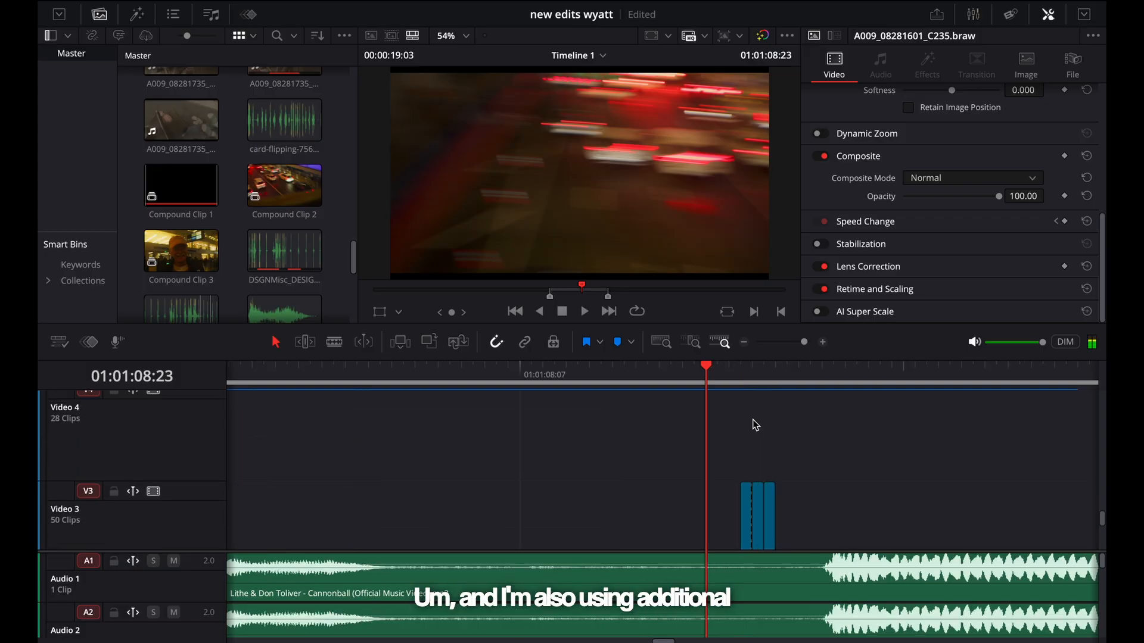
scroll(755, 423, down, 3)
click(740, 374)
click(744, 401)
scroll(747, 407, up, 1)
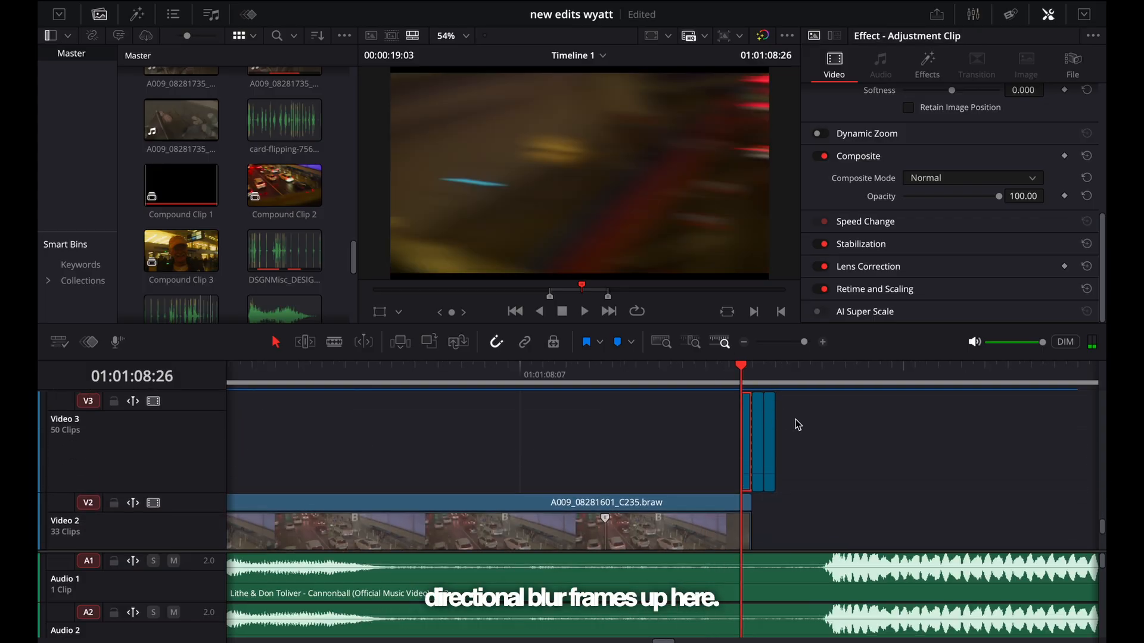
drag(819, 409, 711, 461)
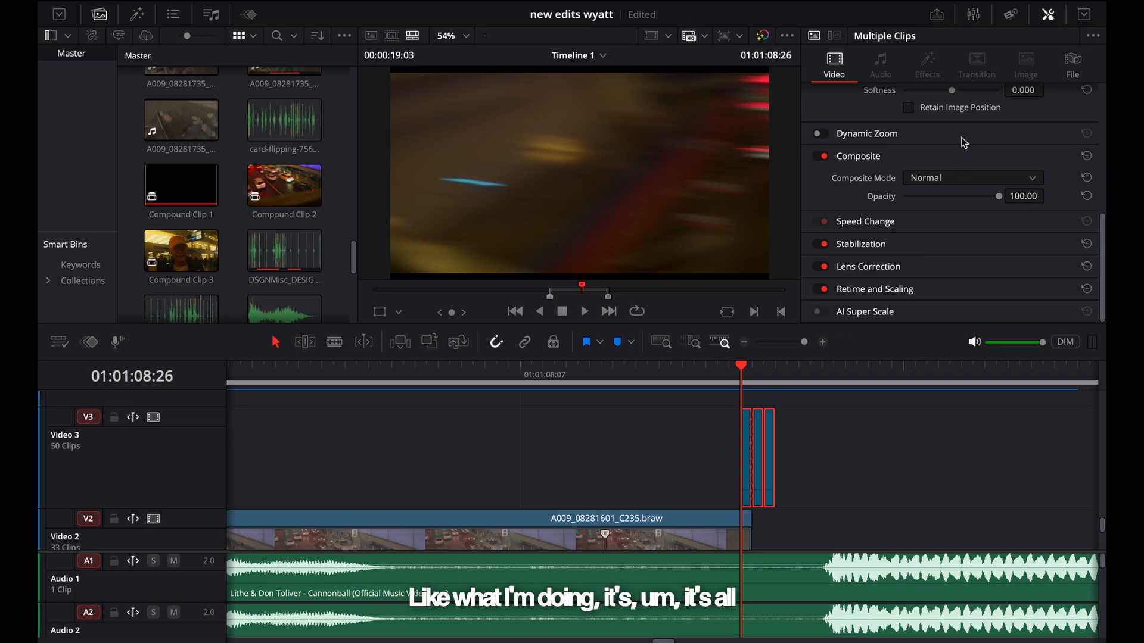
Step: Examine the Directional Blur strength and angle on each of the one-frame adjustment clips on Video 3
scroll(964, 143, up, 5)
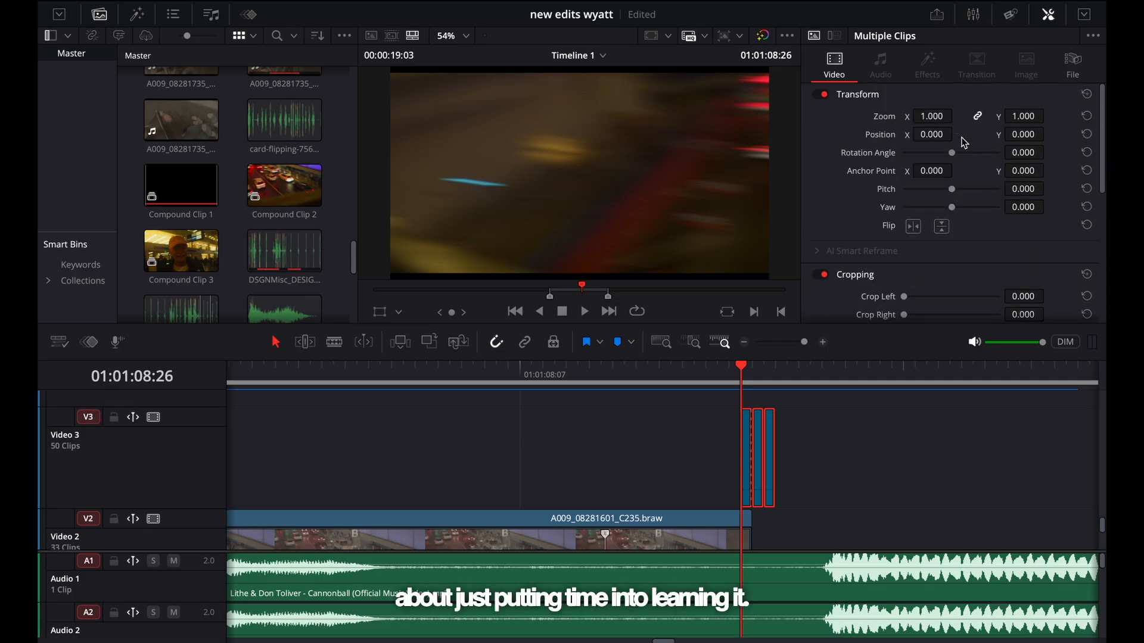
click(747, 432)
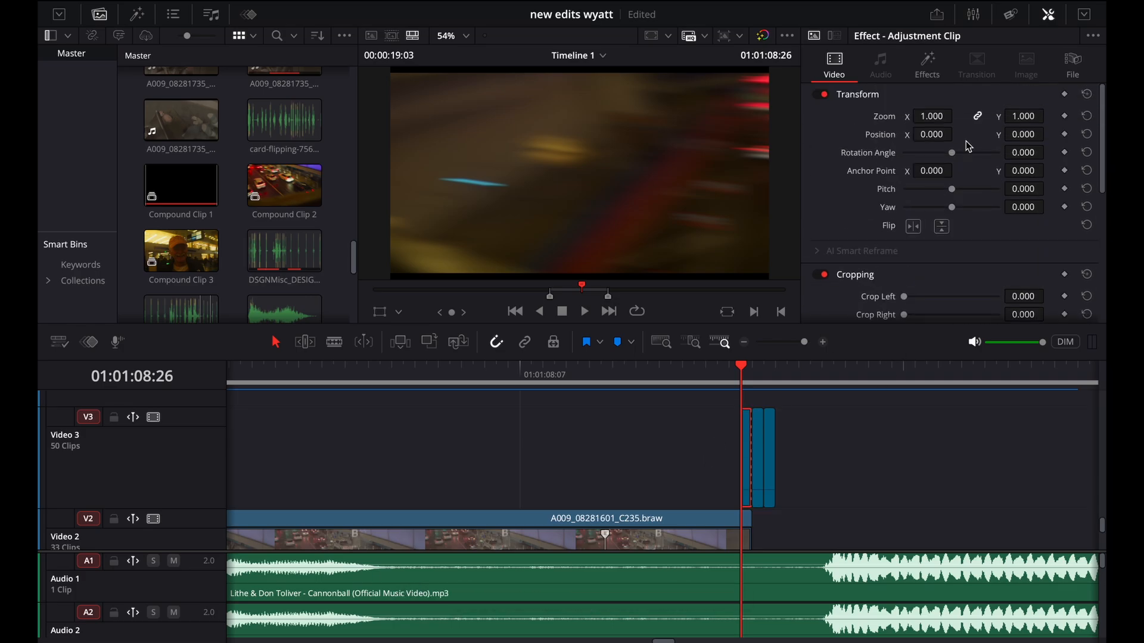
click(927, 64)
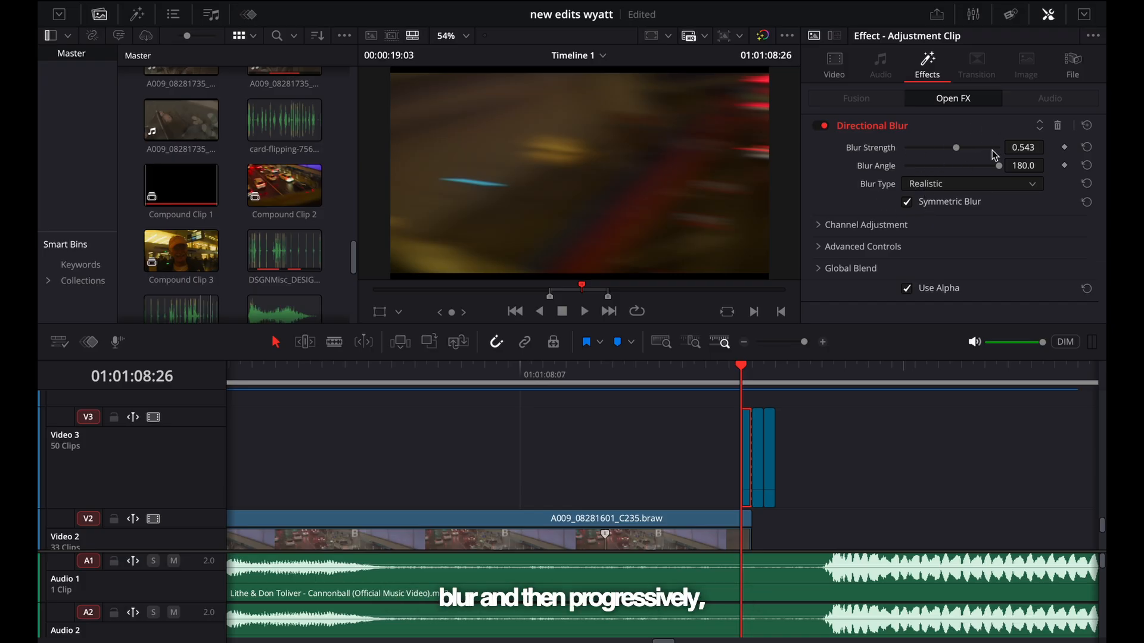
key(Right)
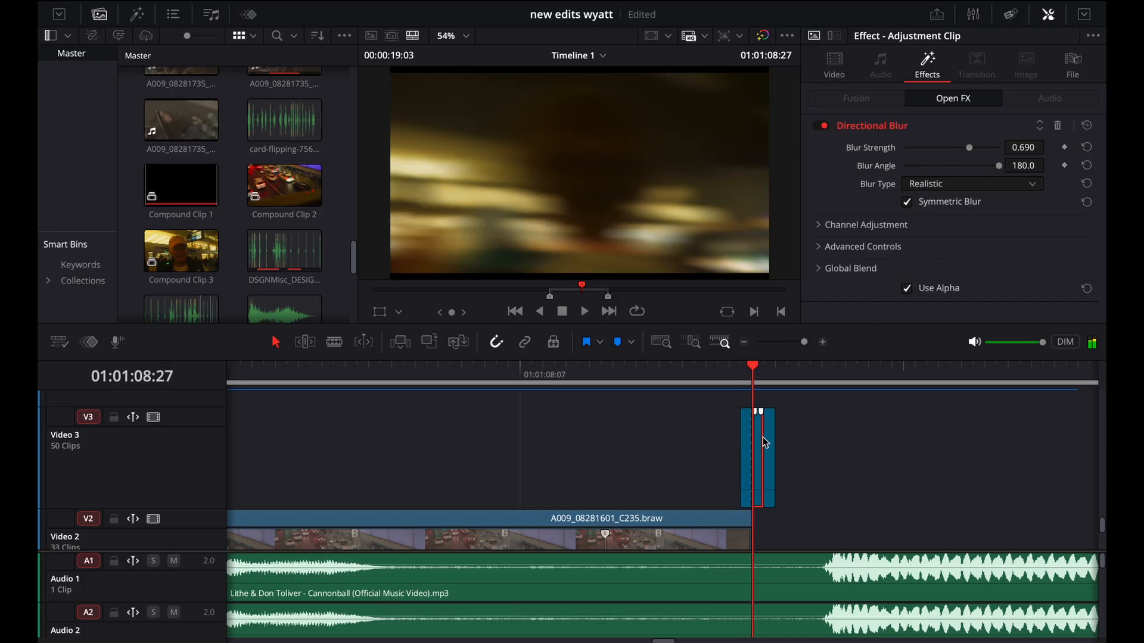
click(769, 445)
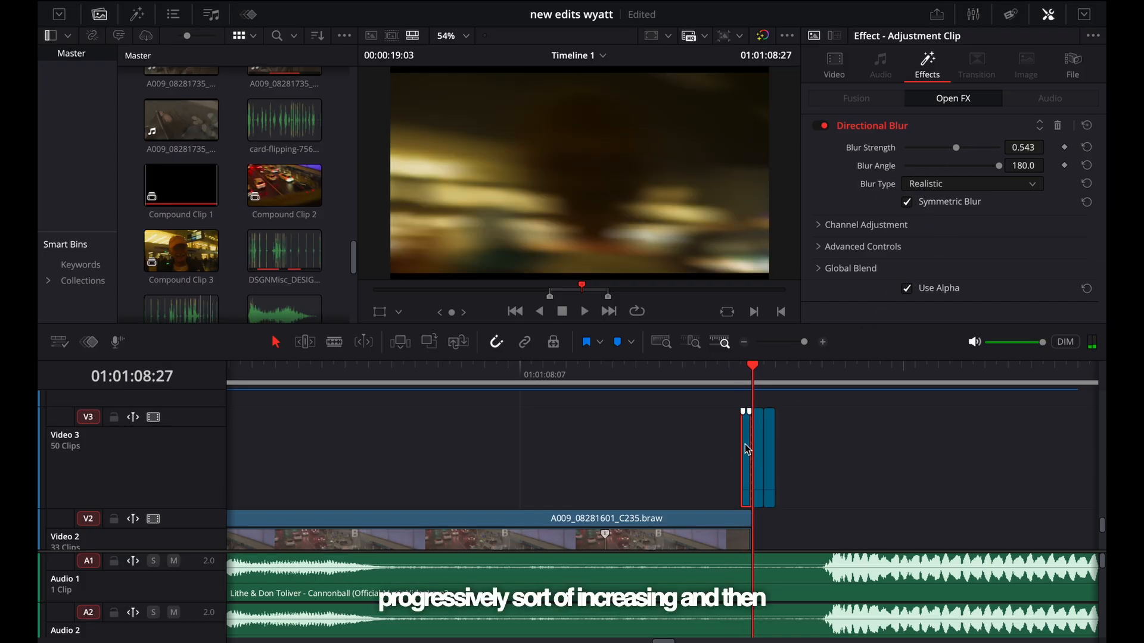
click(771, 449)
click(761, 454)
click(740, 455)
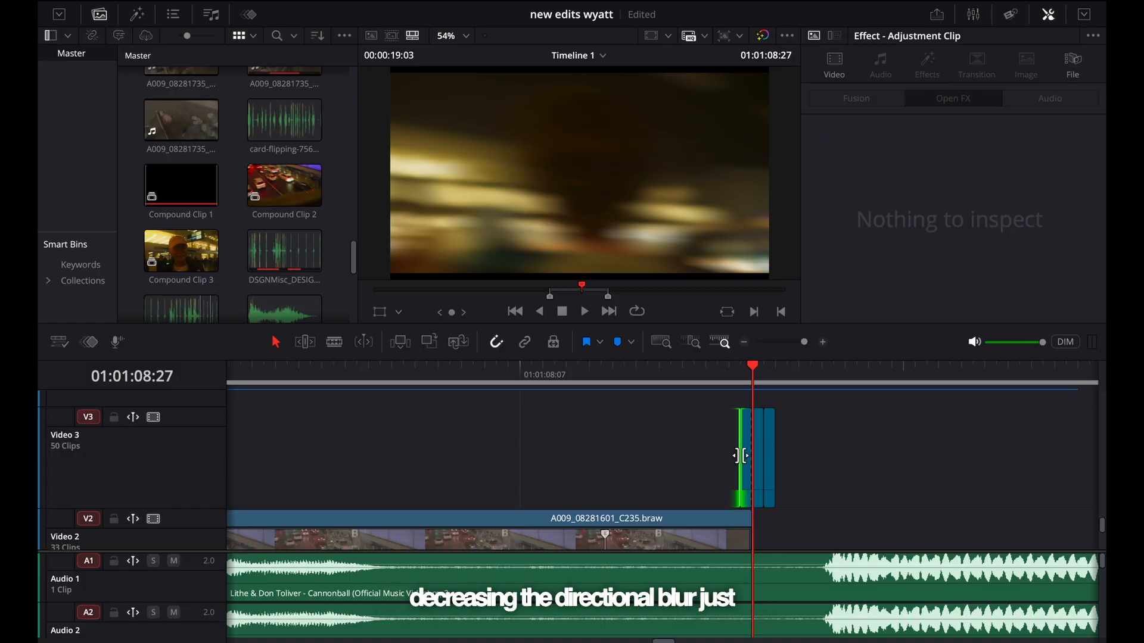
Step: Split the traffic clip on Video 2 at 01:01:08:26 to isolate its last frame
scroll(744, 457, down, 10)
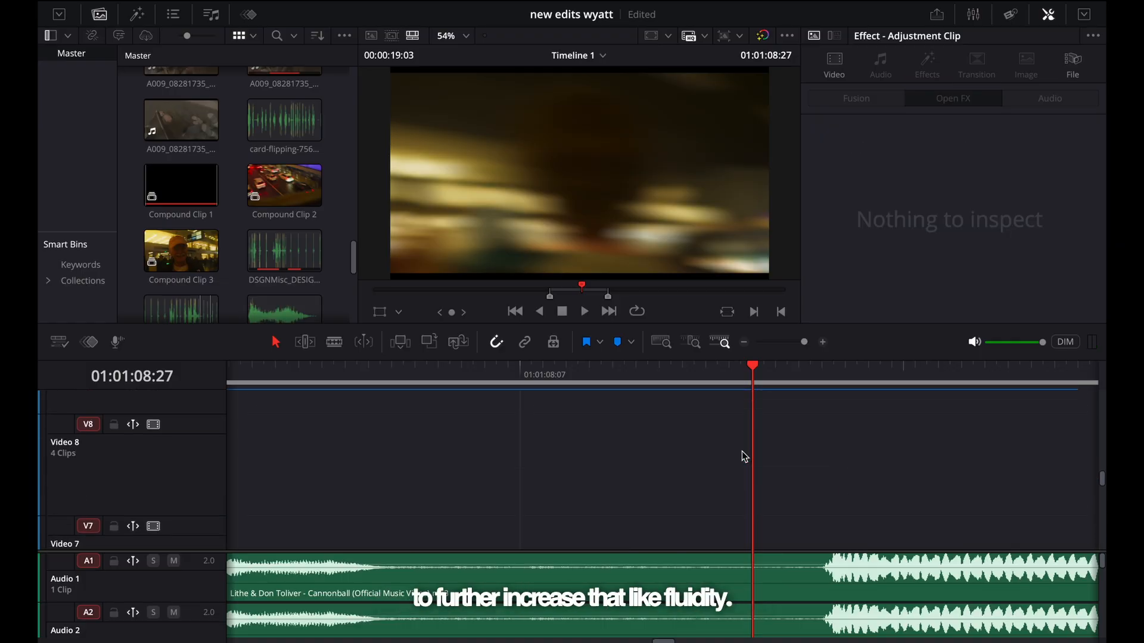
scroll(744, 457, down, 10)
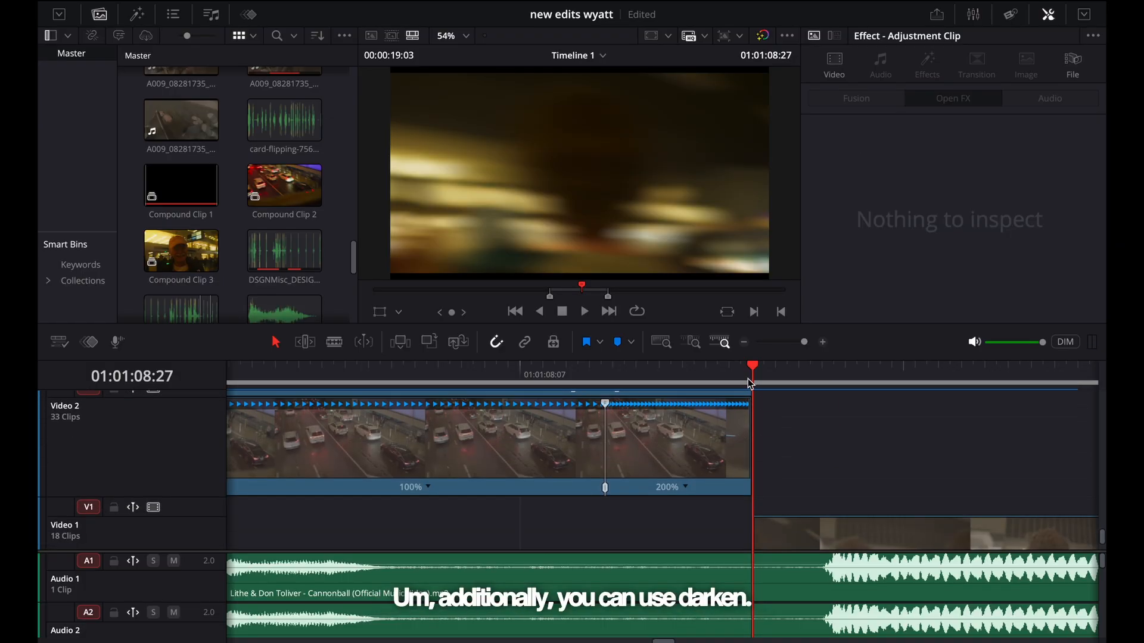
click(739, 379)
key(ctrl+b)
click(735, 471)
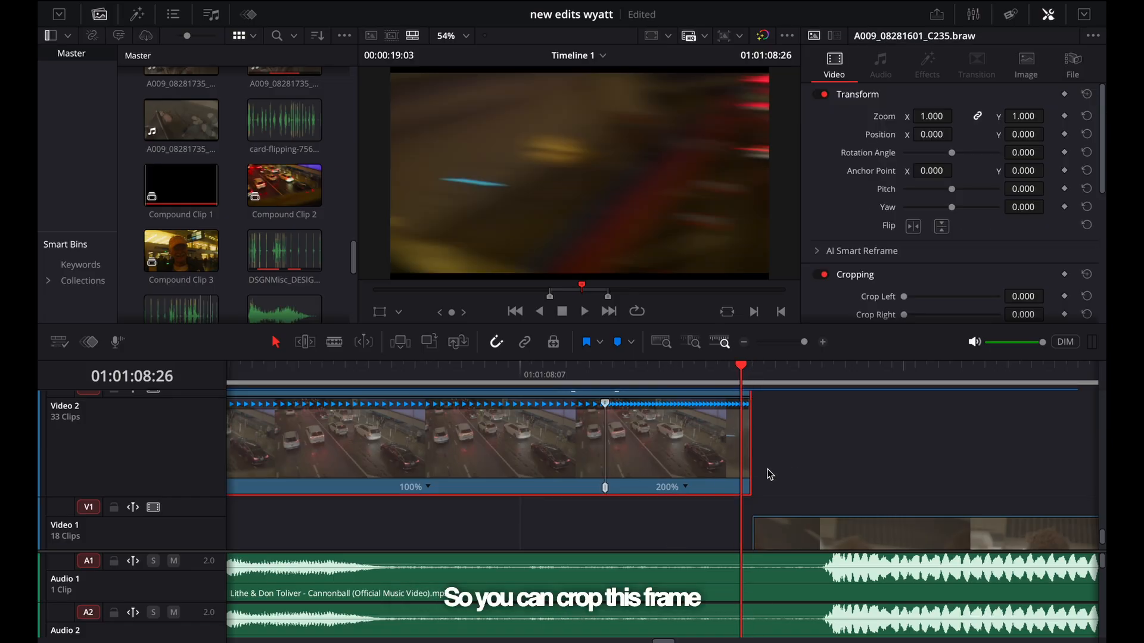
Step: Extend the start of the following Video 1 clip back to 01:01:08:26 so it lies beneath the isolated traffic frame
click(756, 530)
key(super+equal)
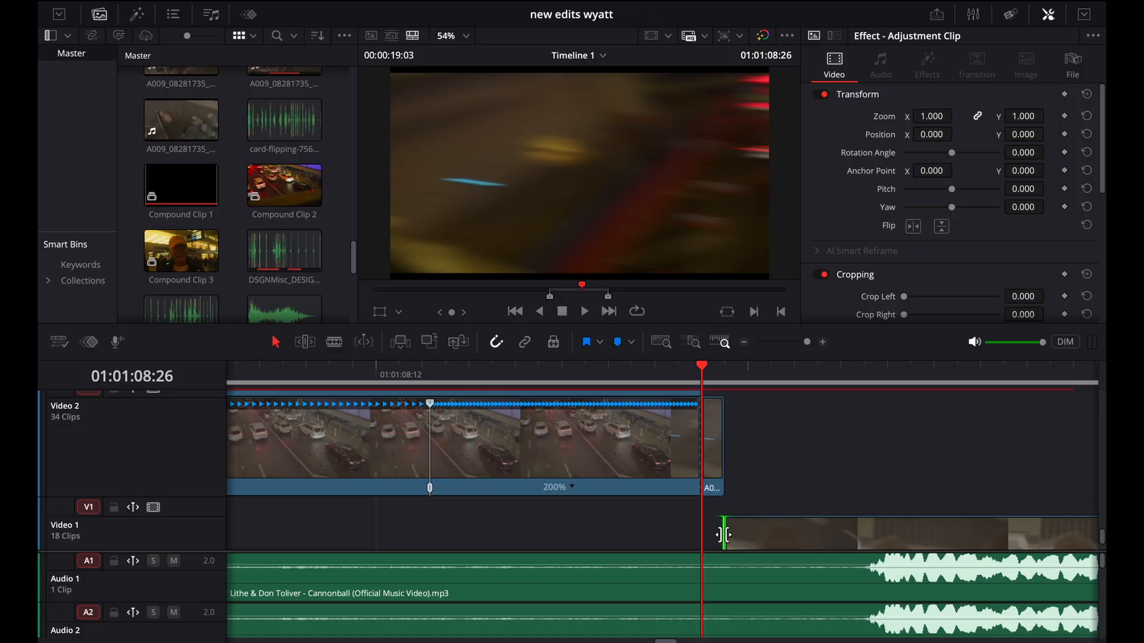
key(super+equal)
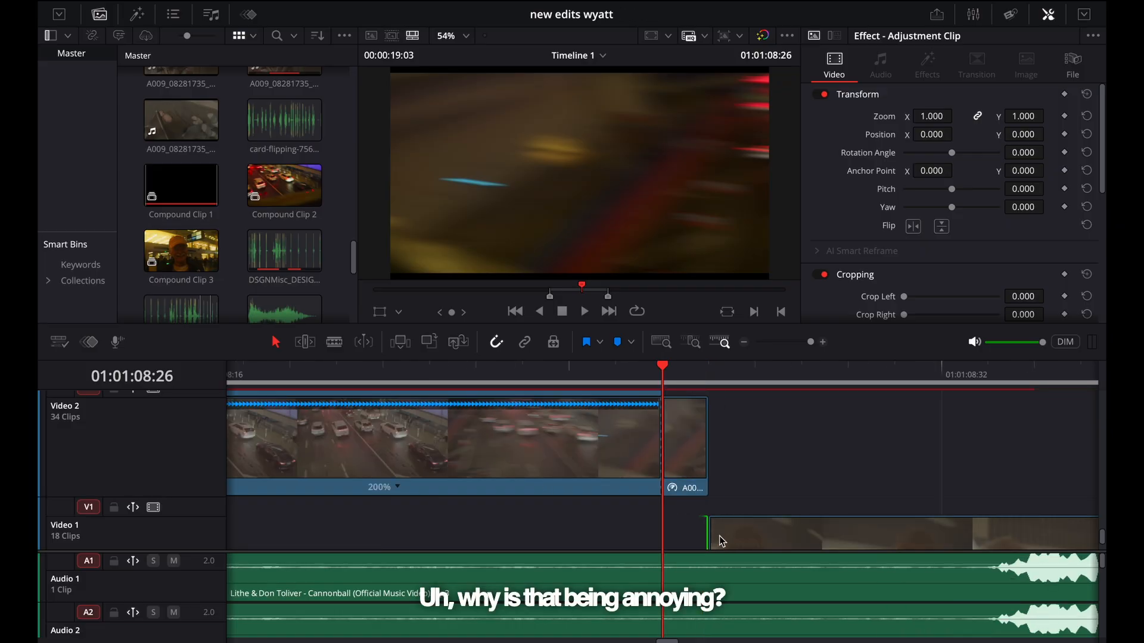
drag(695, 532, 675, 532)
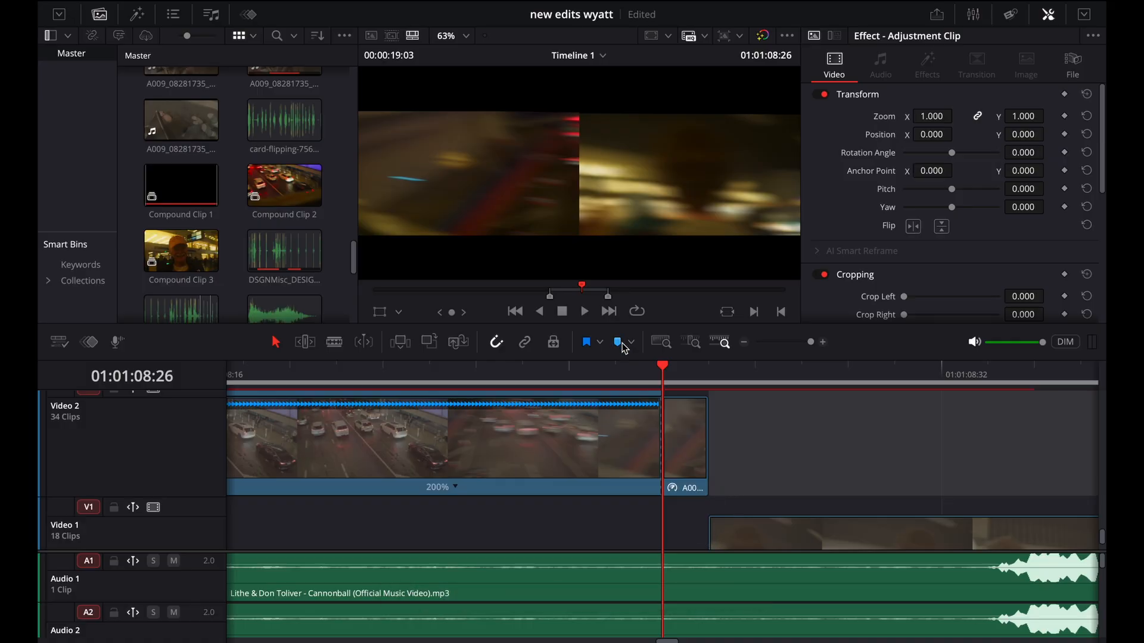
click(477, 382)
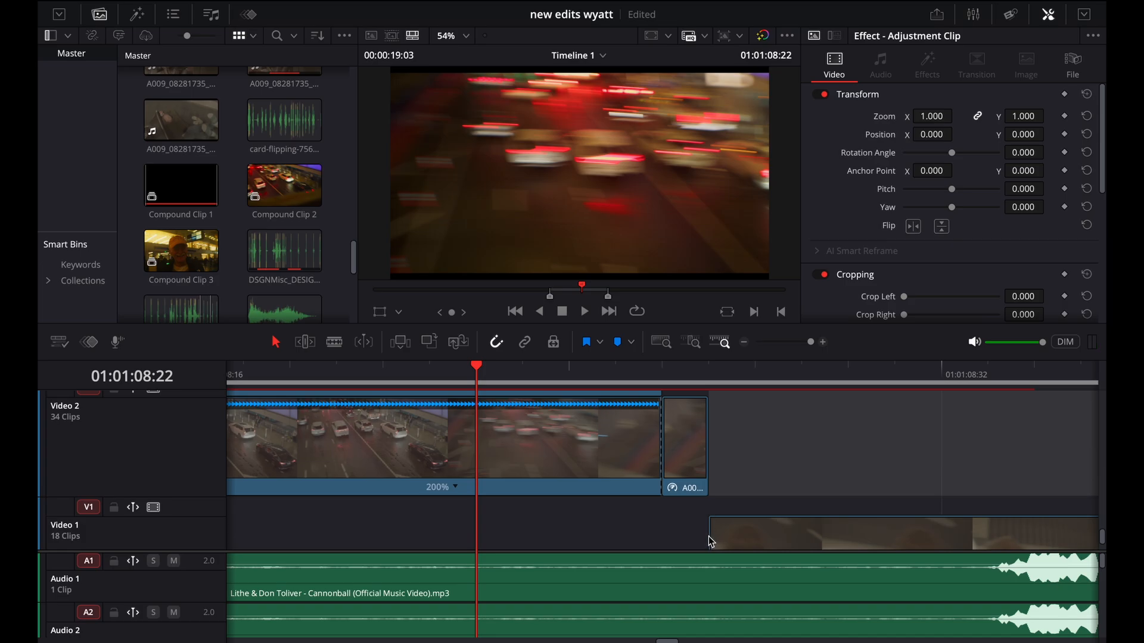
drag(708, 537, 662, 538)
Step: Set the composite mode of the isolated traffic frame at 01:01:08:26 to Darken
click(666, 377)
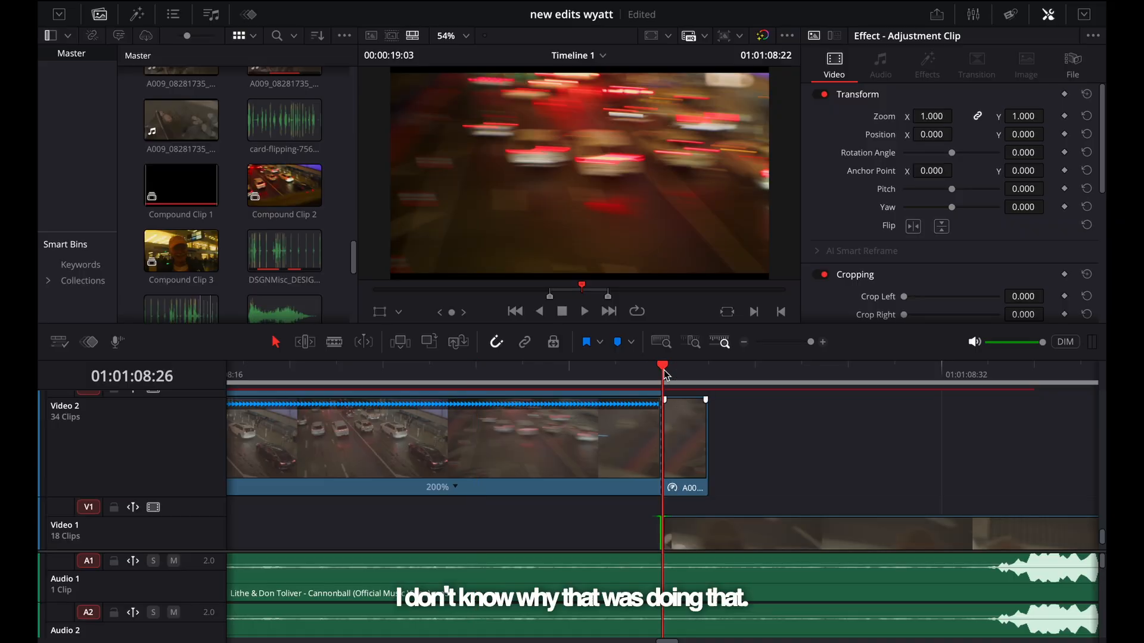
click(680, 441)
scroll(954, 209, down, 8)
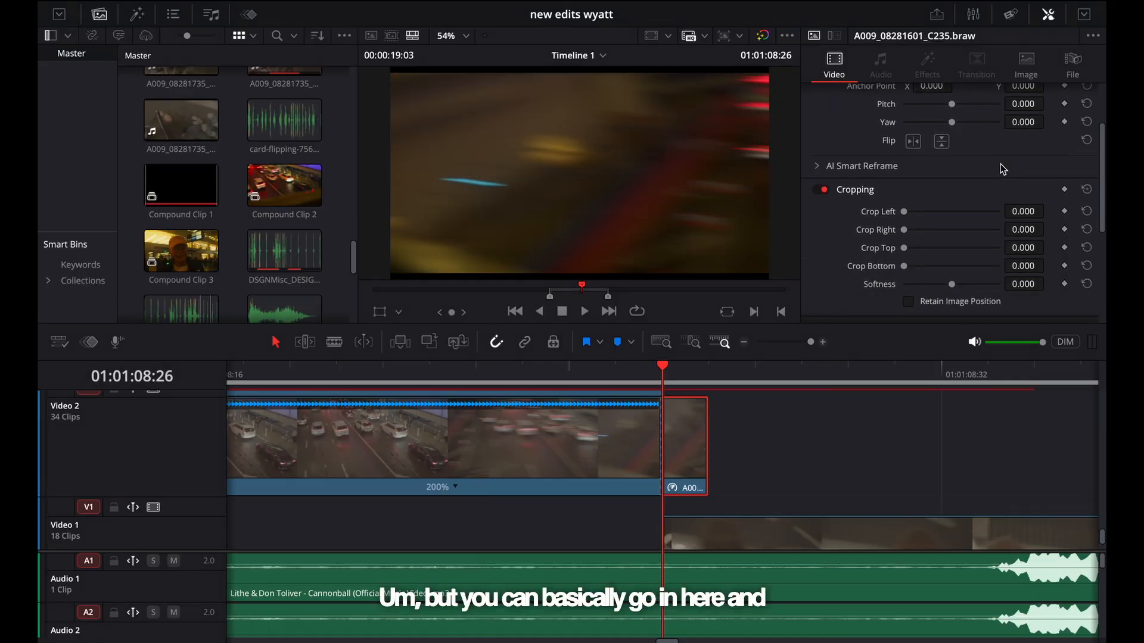
click(938, 178)
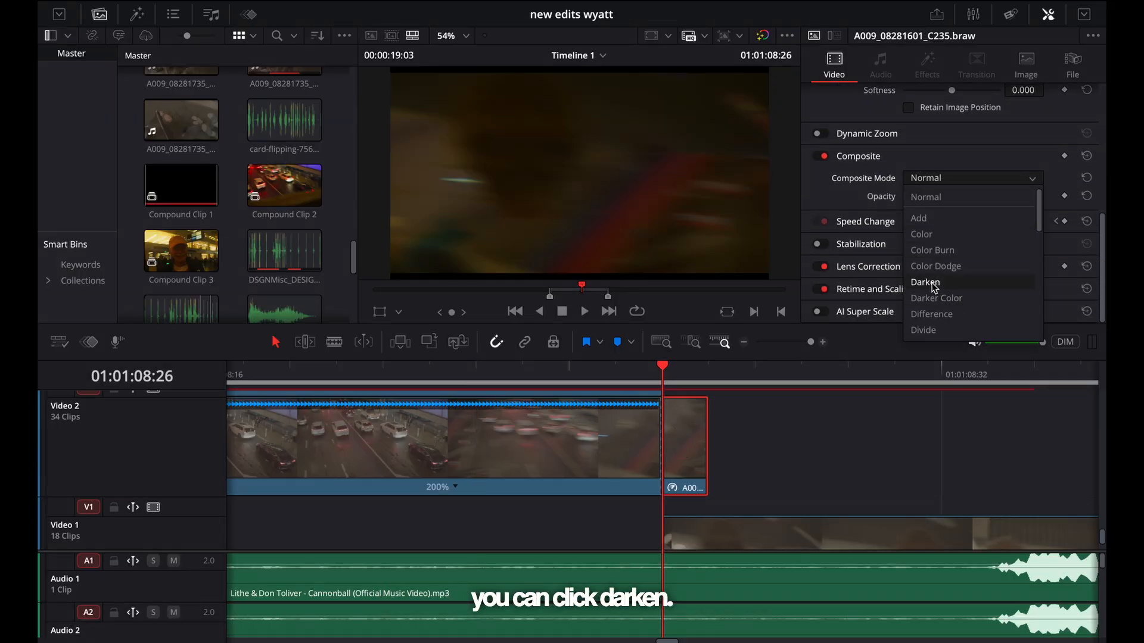
click(932, 283)
Step: Examine the Darken-composited whip cut frame by frame between 01:01:08:22 and 01:01:08:28
key(Left)
key(Right)
key(Right)
key(Right)
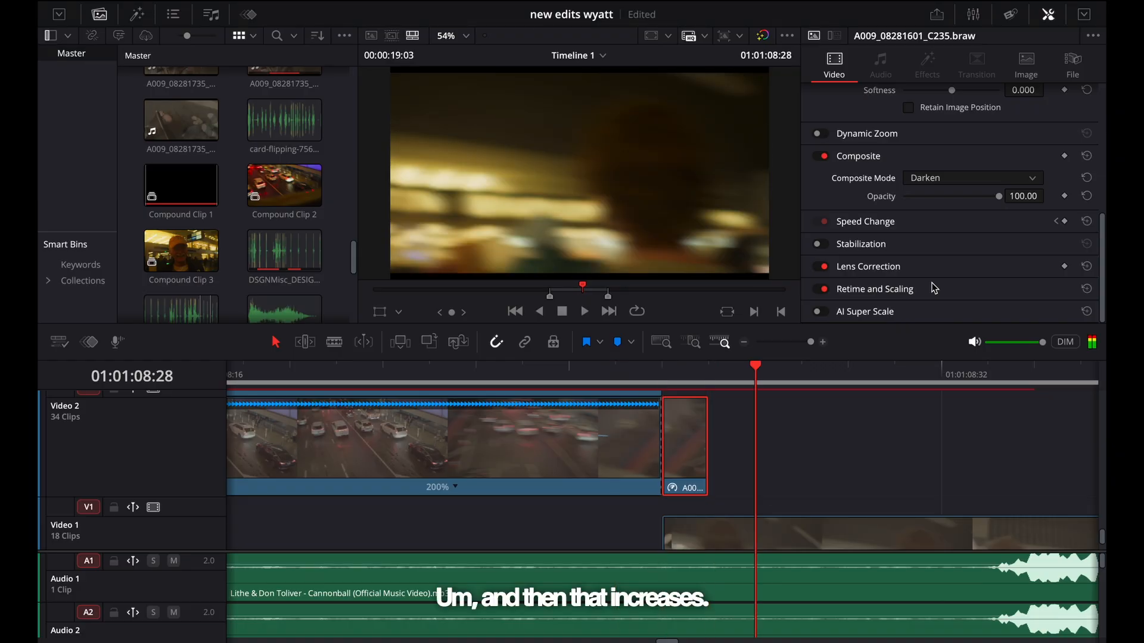
key(Left)
key(Left)
key(Left)
key(Left)
key(Left)
key(Left)
Step: Play the Darken-composited whip cut repeatedly, starting from around 01:01:08:20 in the traffic clip
key(super+minus)
key(super+minus)
key(super+minus)
key(space)
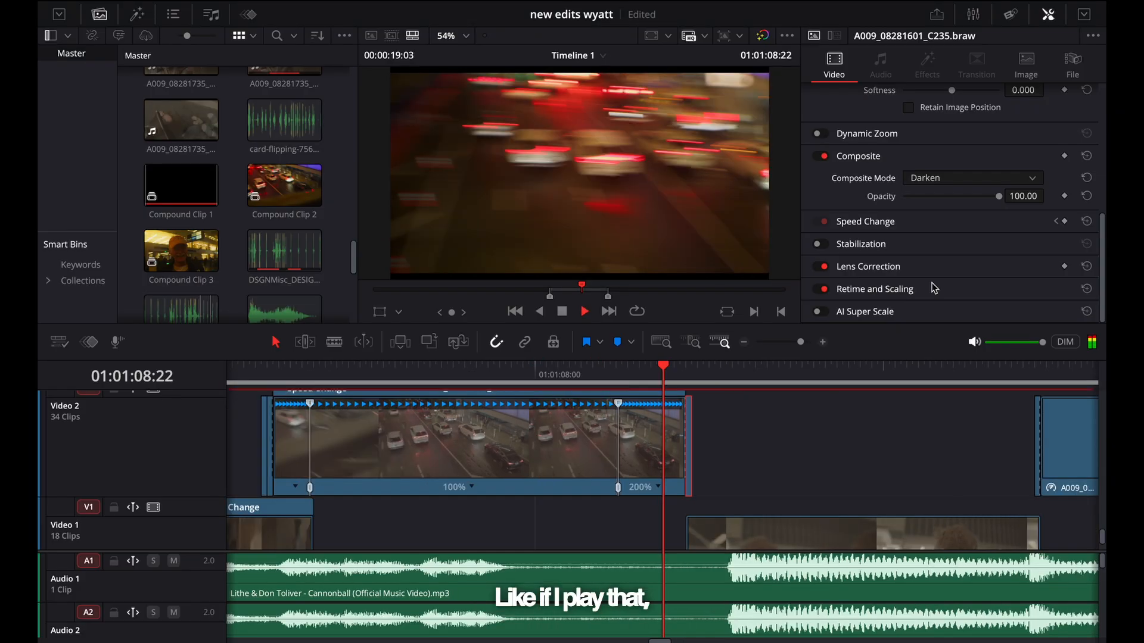
click(647, 370)
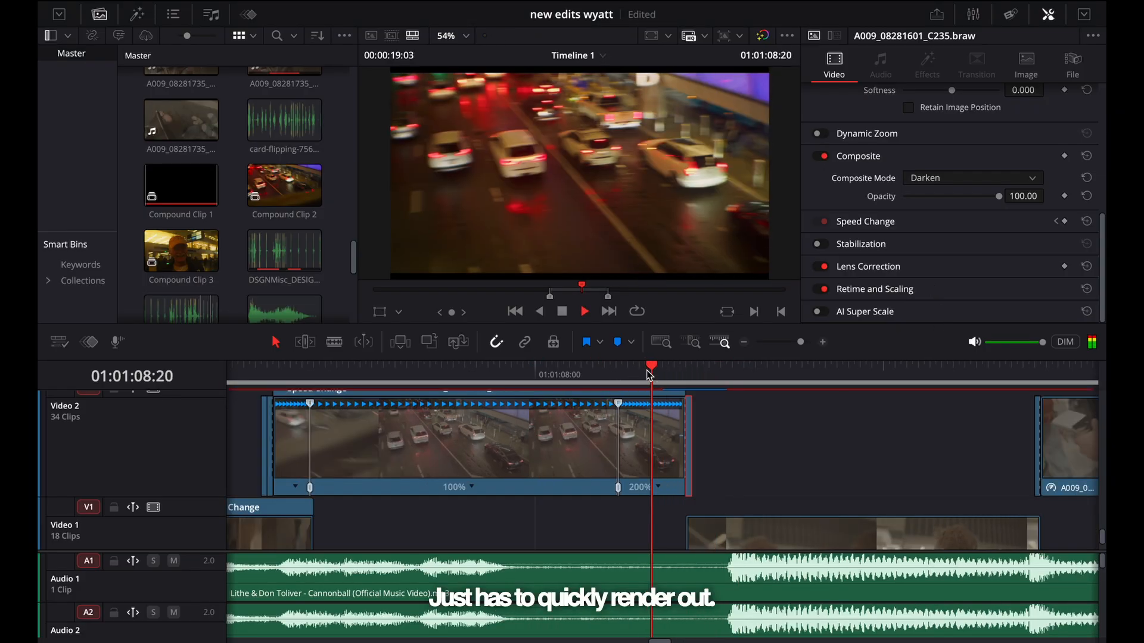
click(649, 370)
click(649, 370)
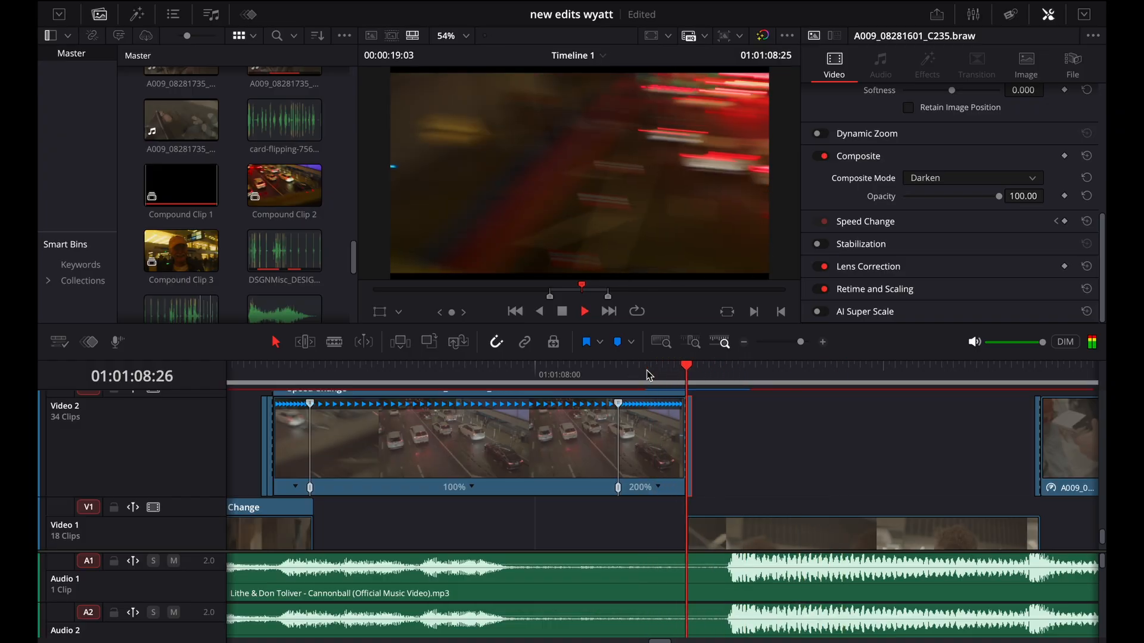
click(647, 371)
click(647, 370)
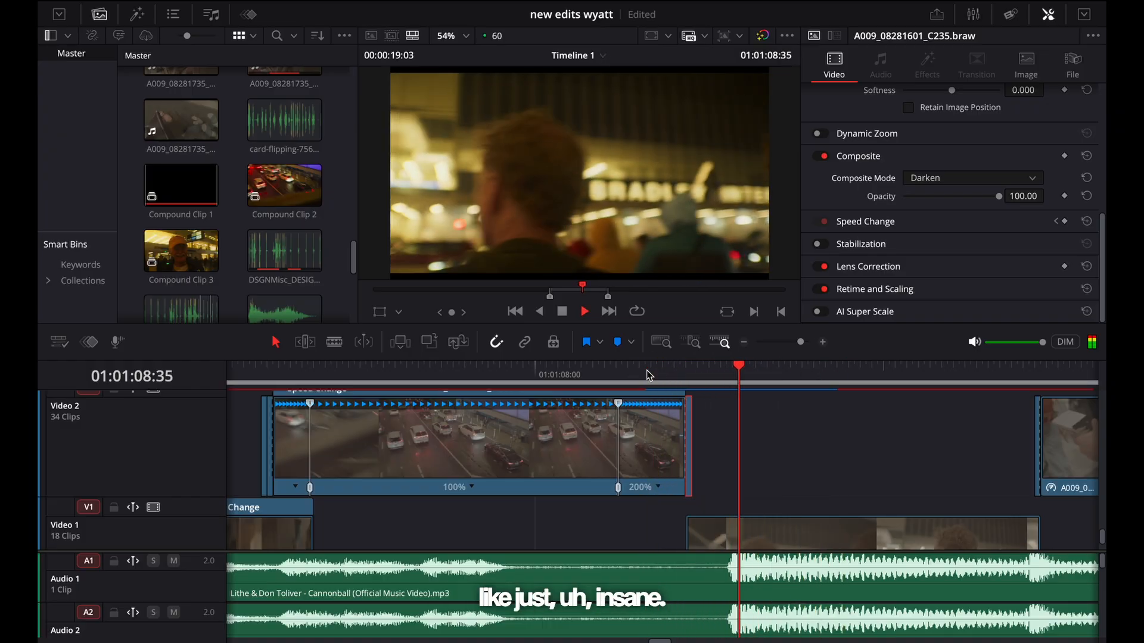
click(647, 371)
click(645, 371)
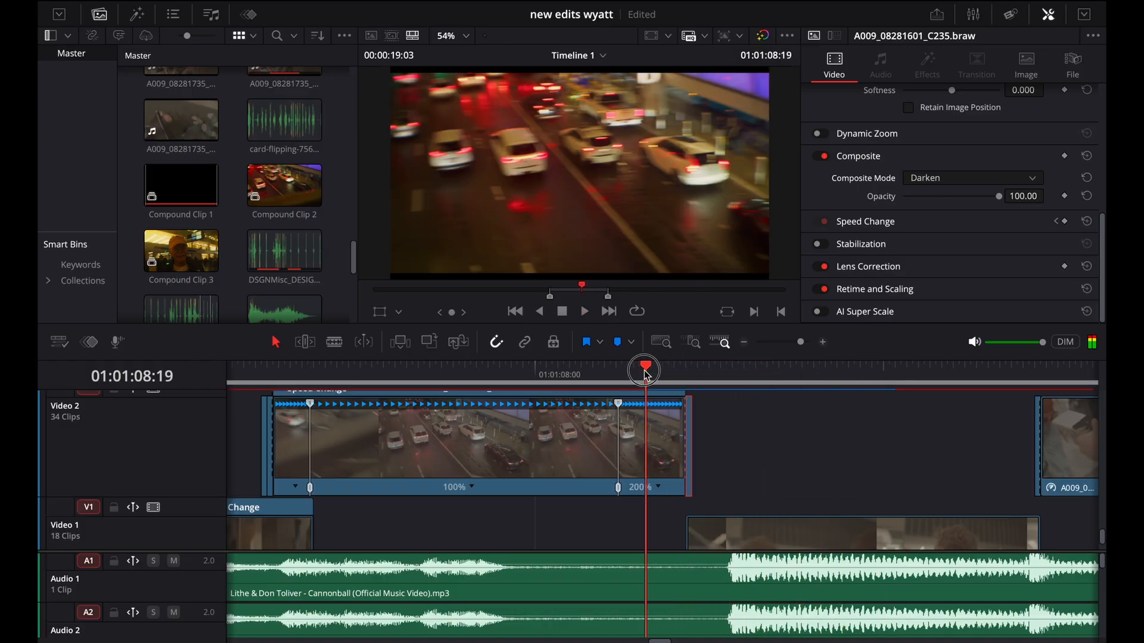
click(629, 370)
click(629, 370)
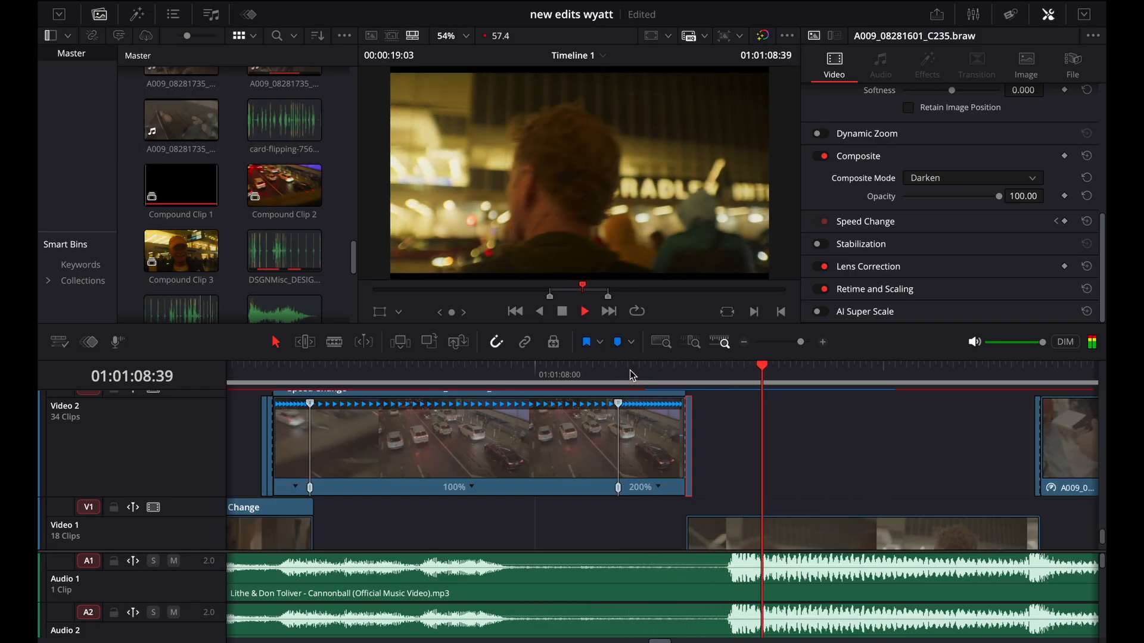
click(629, 371)
key(space)
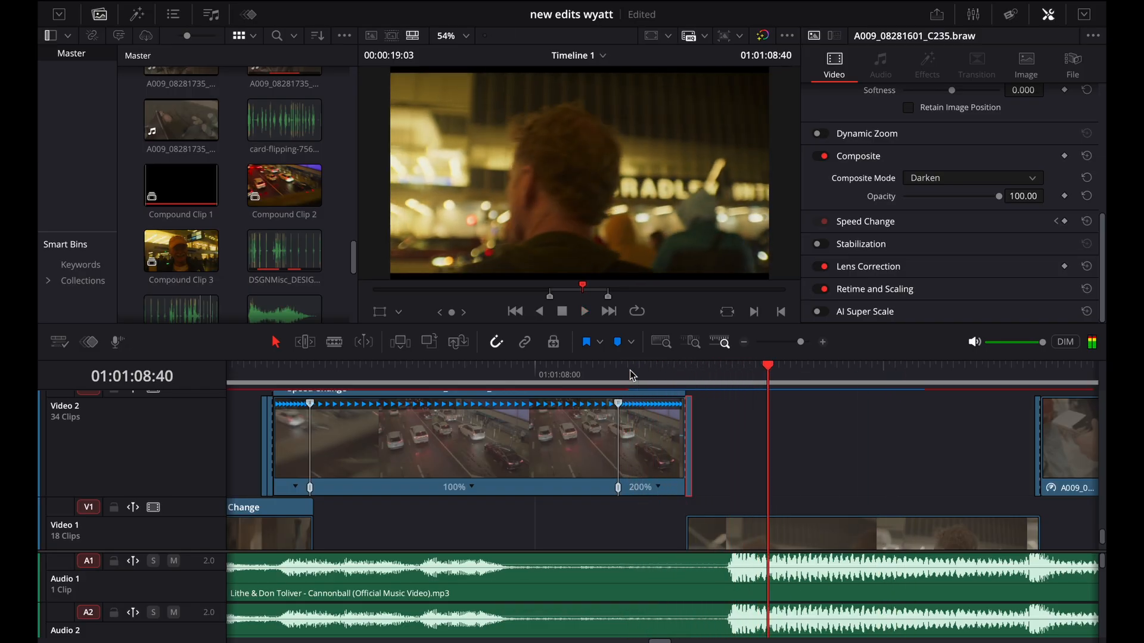
Step: Play the original whip cut from the end of the traffic clip into the Video 1 clip several times, stopping at 01:01:08:55
mouse_move(675, 383)
mouse_down()
mouse_move(684, 375)
mouse_move(669, 370)
mouse_up()
key(space)
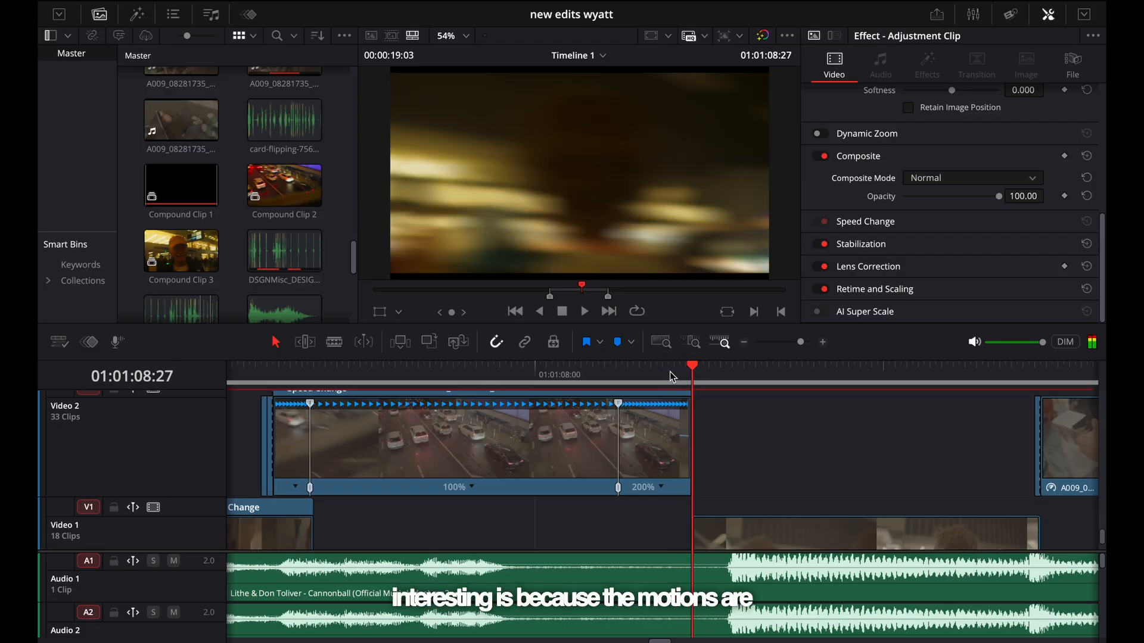
click(670, 372)
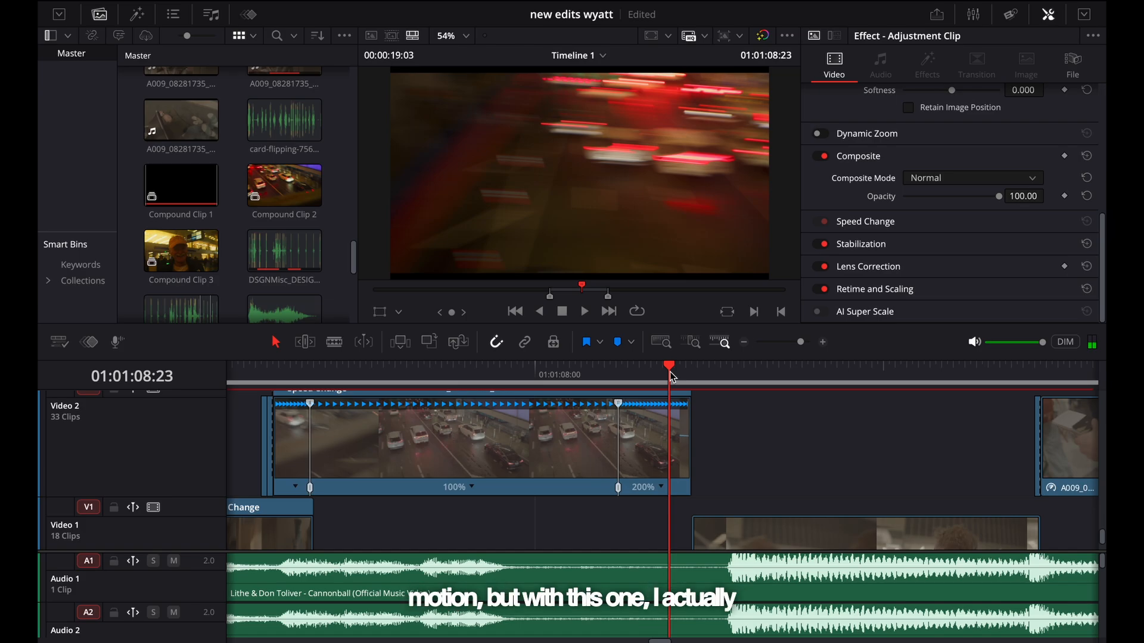
key(space)
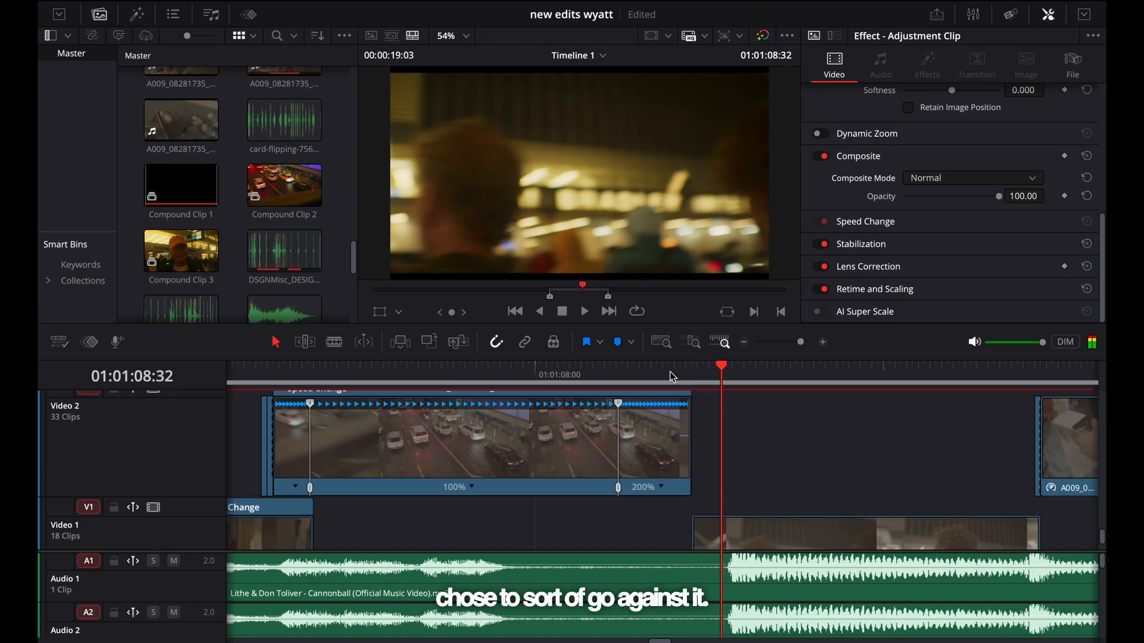
click(669, 372)
drag(668, 375, 603, 381)
key(space)
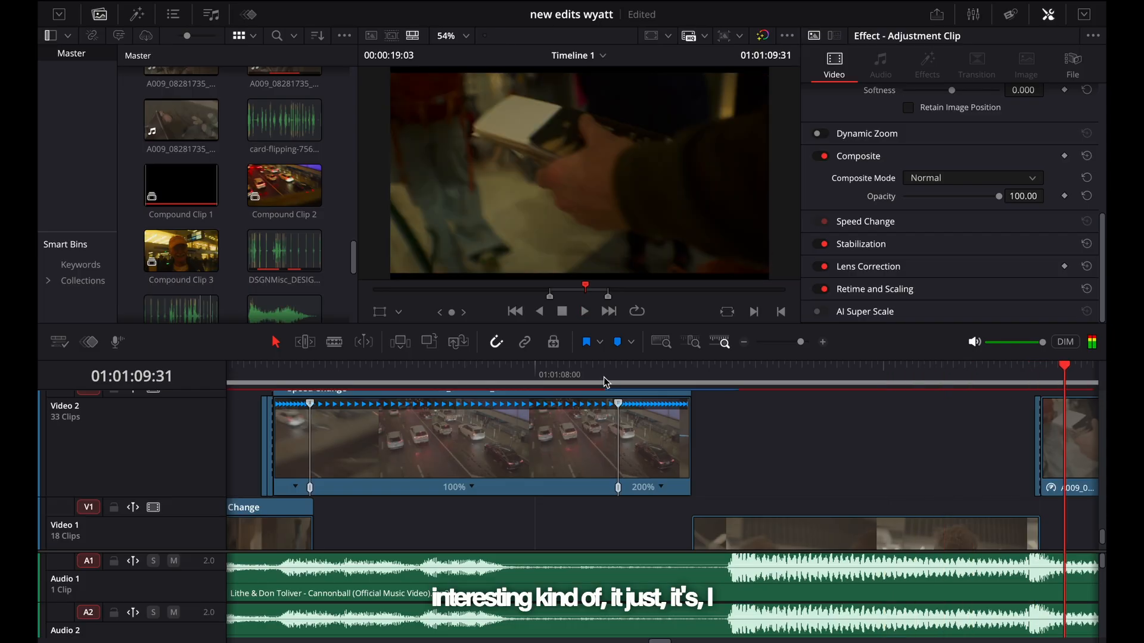
click(620, 377)
click(619, 377)
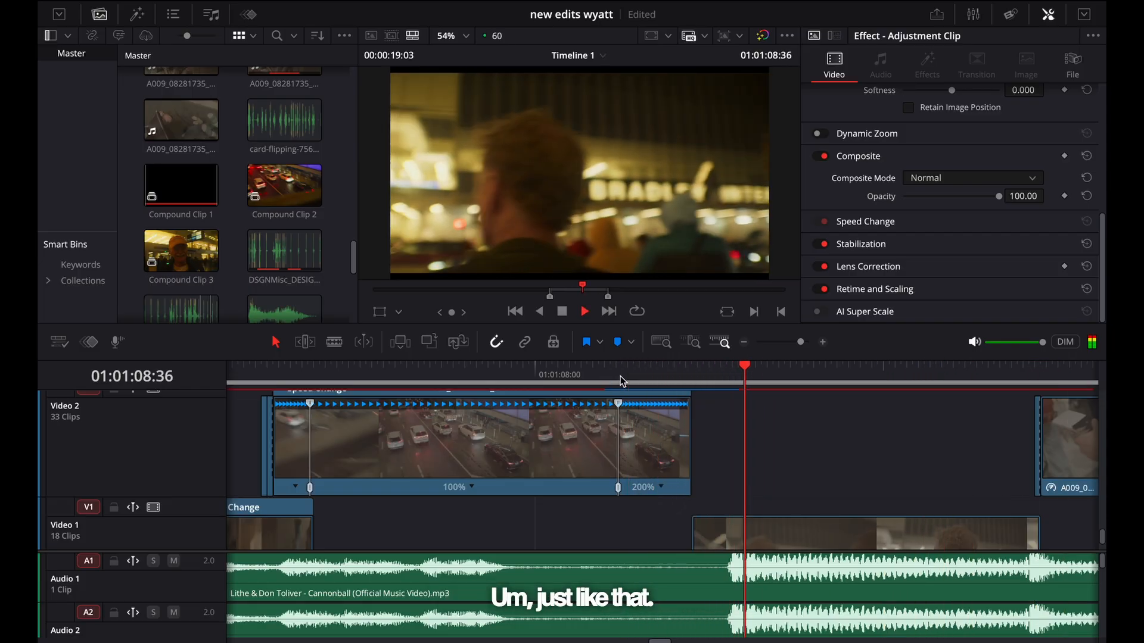
click(619, 377)
key(space)
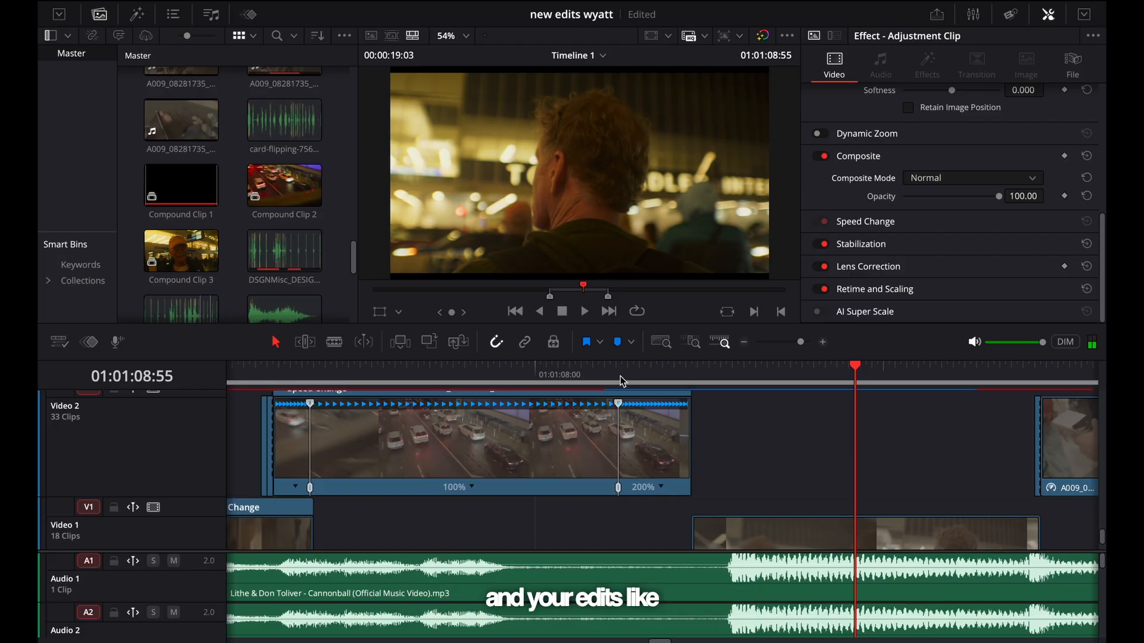
Step: Play the transition from the Video 1 clip into the next Video 2 clip from around 01:01:09:16, stopping at 01:01:09:24
key(ctrl+minus)
scroll(795, 445, up, 3)
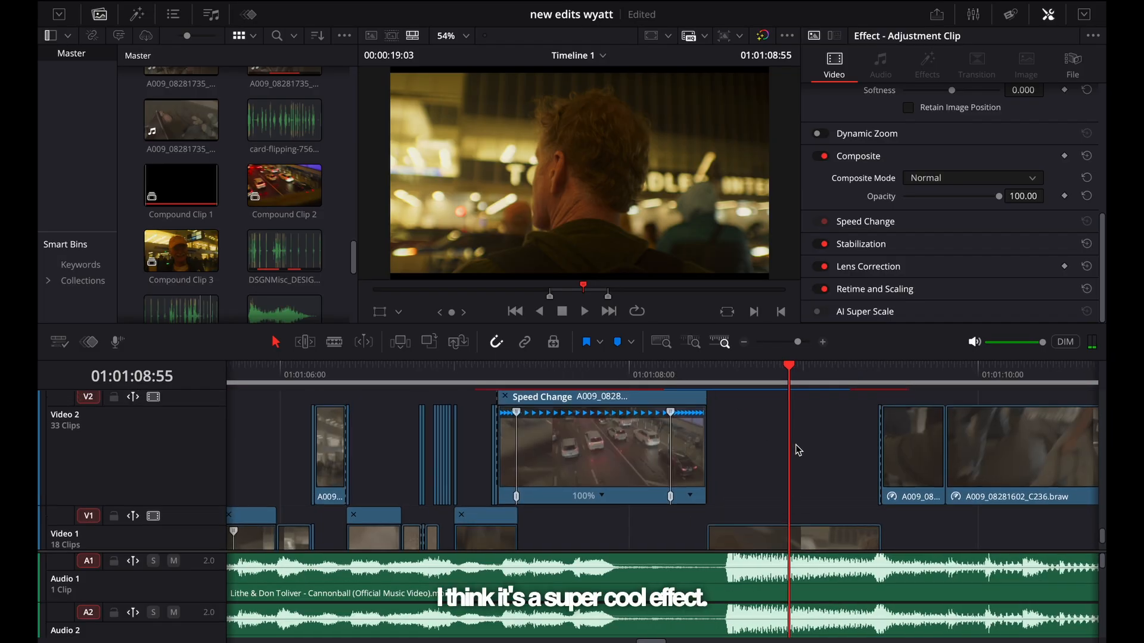
scroll(795, 445, right, 2)
scroll(796, 444, right, 1)
click(714, 366)
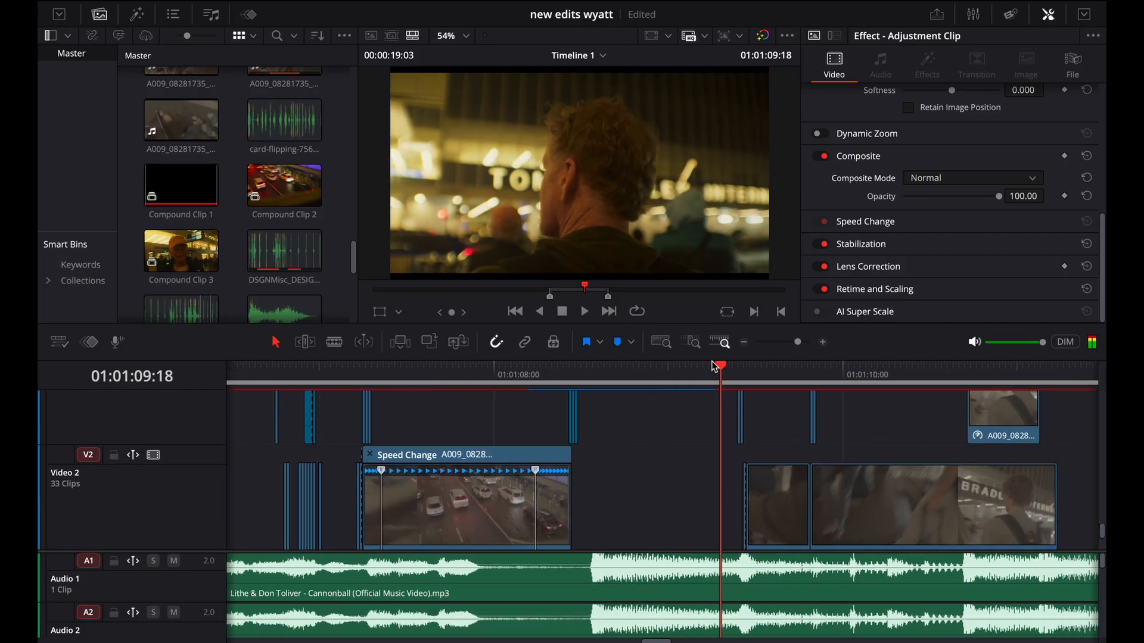
click(714, 374)
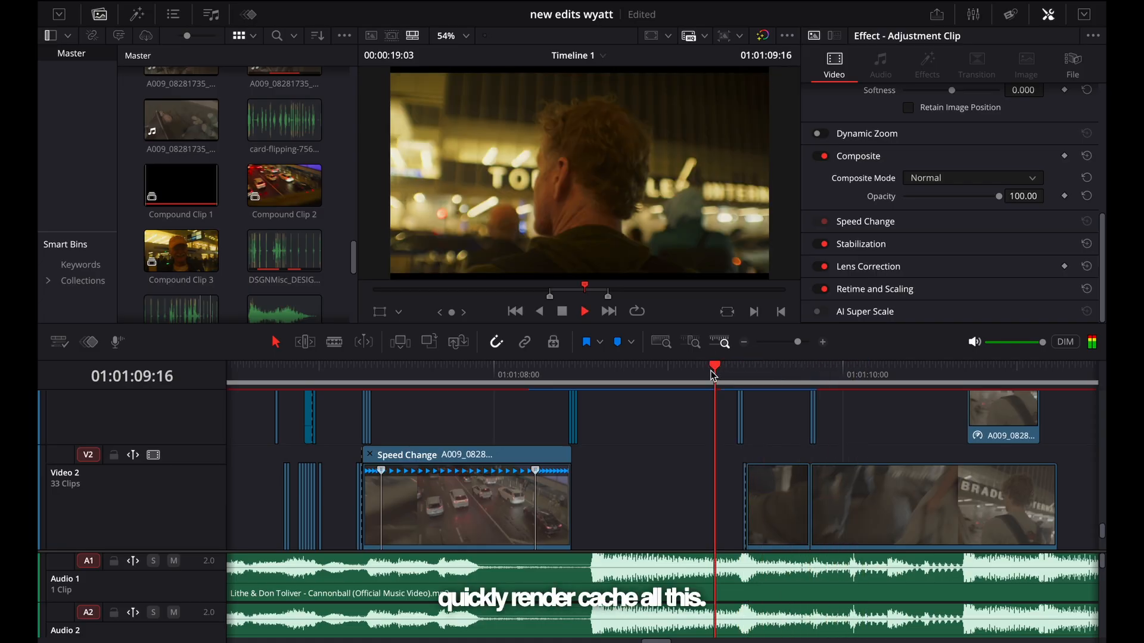
click(714, 374)
click(713, 374)
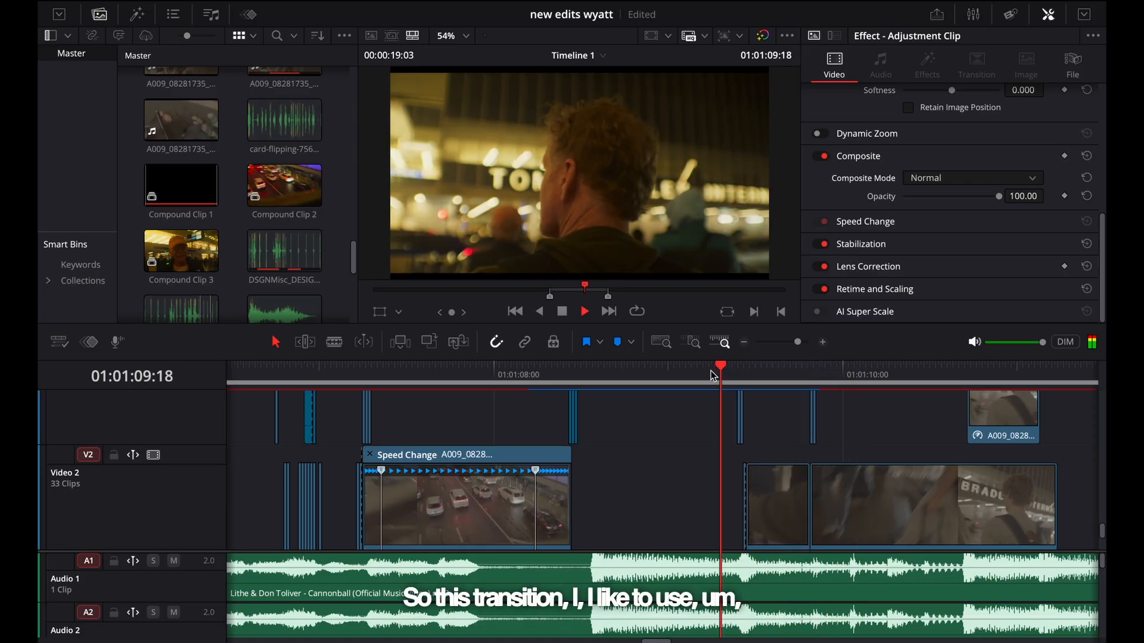
click(710, 371)
key(space)
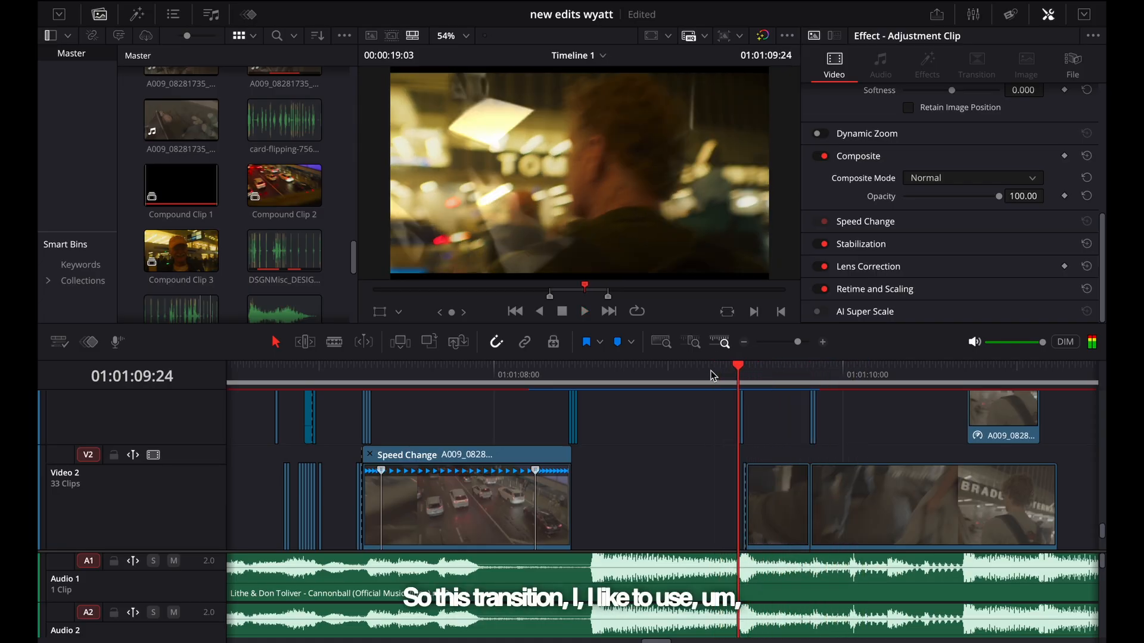
Step: Select the Video 1 clip A009_08281602_C236.braw and inspect its speed points and speed options around the 400% segment
scroll(695, 467, down, 3)
click(696, 467)
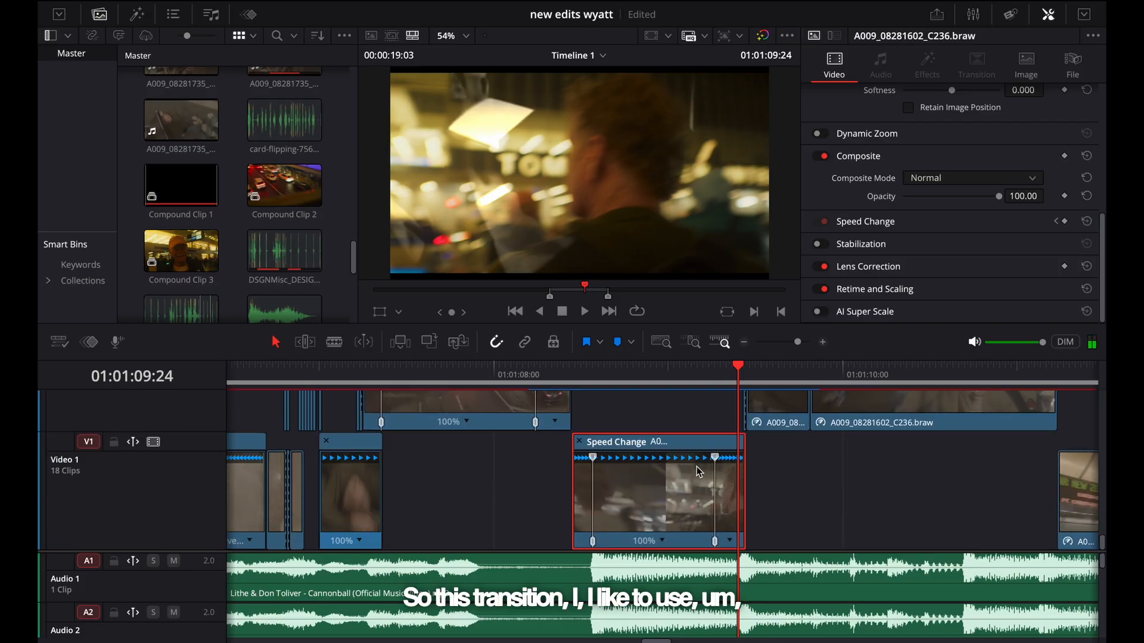
key(super+equal)
key(super+equal)
mouse_move(623, 377)
mouse_down()
mouse_move(533, 374)
mouse_move(615, 376)
mouse_move(620, 387)
mouse_up()
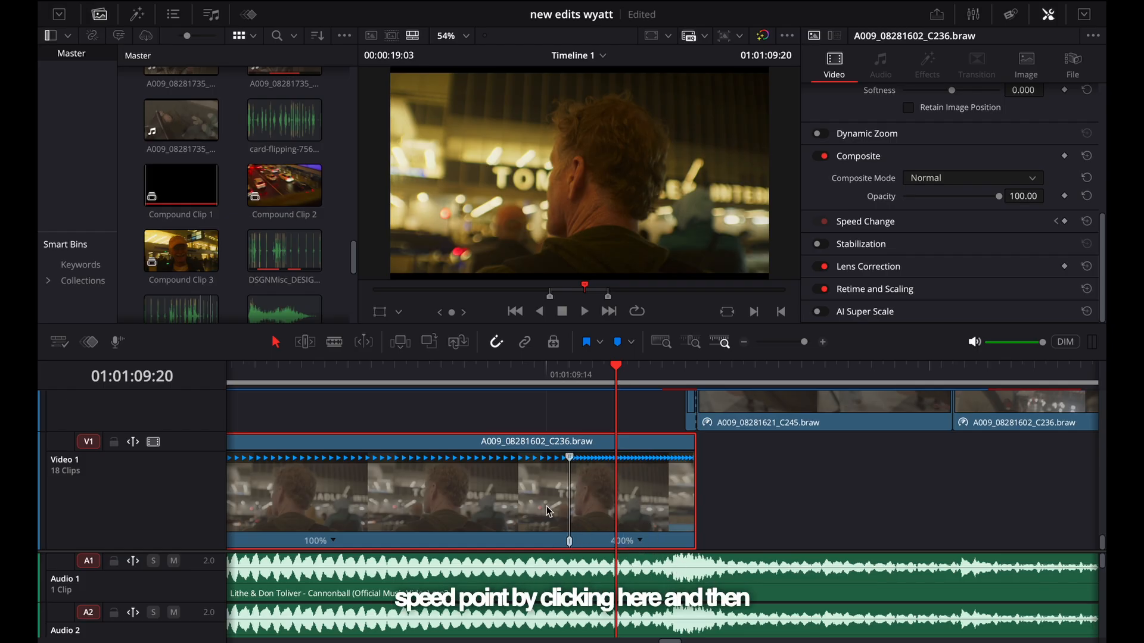
click(335, 541)
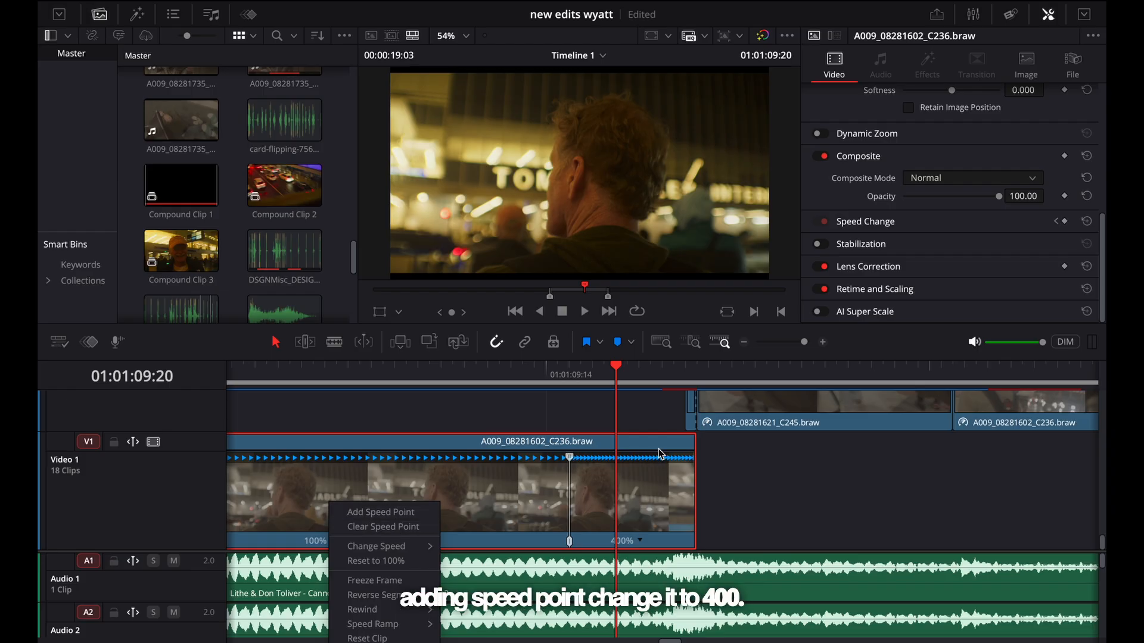
click(635, 543)
key(Left)
key(Left)
key(Left)
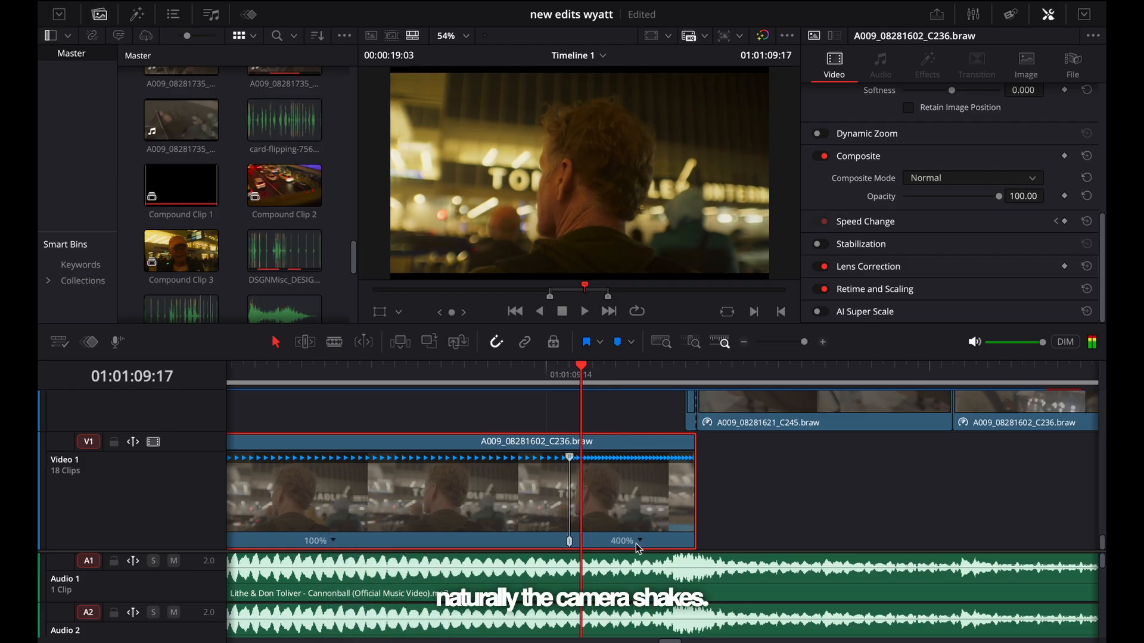
Step: Examine the camera shake in the Video 1 clip's 400% segment frame by frame, from 01:01:09:17 into the cut and back to 01:01:09:15
key(Right)
key(Right)
key(Right)
key(Right)
key(Right)
key(Right)
key(Right)
key(Right)
key(Right)
key(Right)
key(Left)
key(Left)
key(Left)
key(Left)
key(Left)
key(Left)
key(Left)
key(Left)
key(Left)
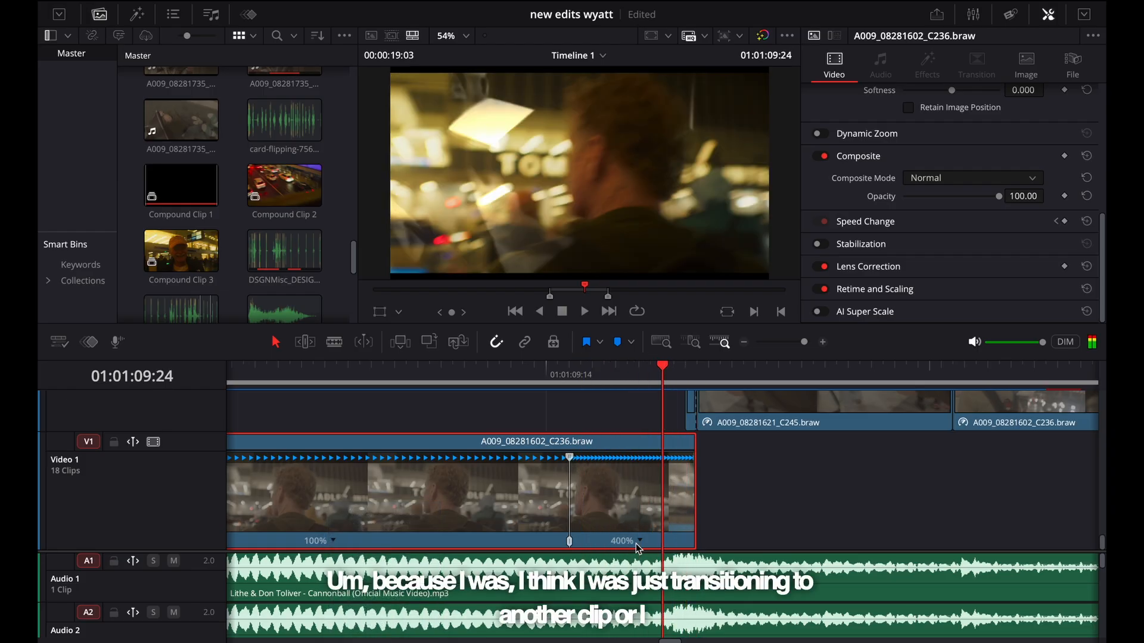
key(Left)
key(Left)
key(Left)
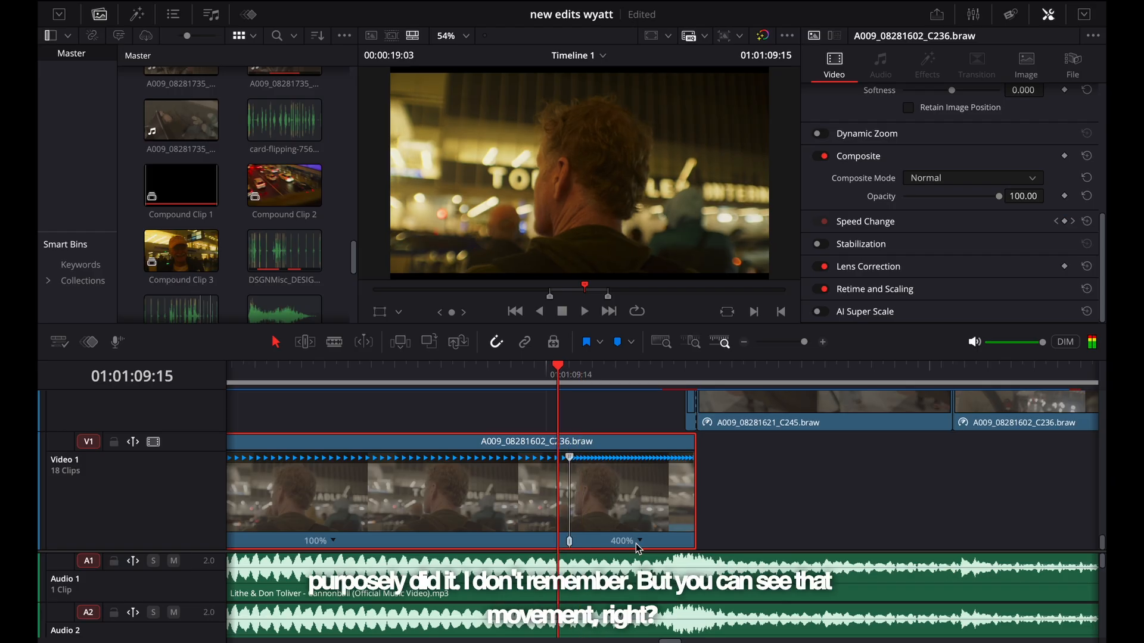
Step: Go through the sped-up end of the Video 1 clip again between 01:01:09:15 and 01:01:09:25, stopping at 01:01:09:22
key(Right)
key(Right)
key(Right)
key(Right)
key(Right)
key(Right)
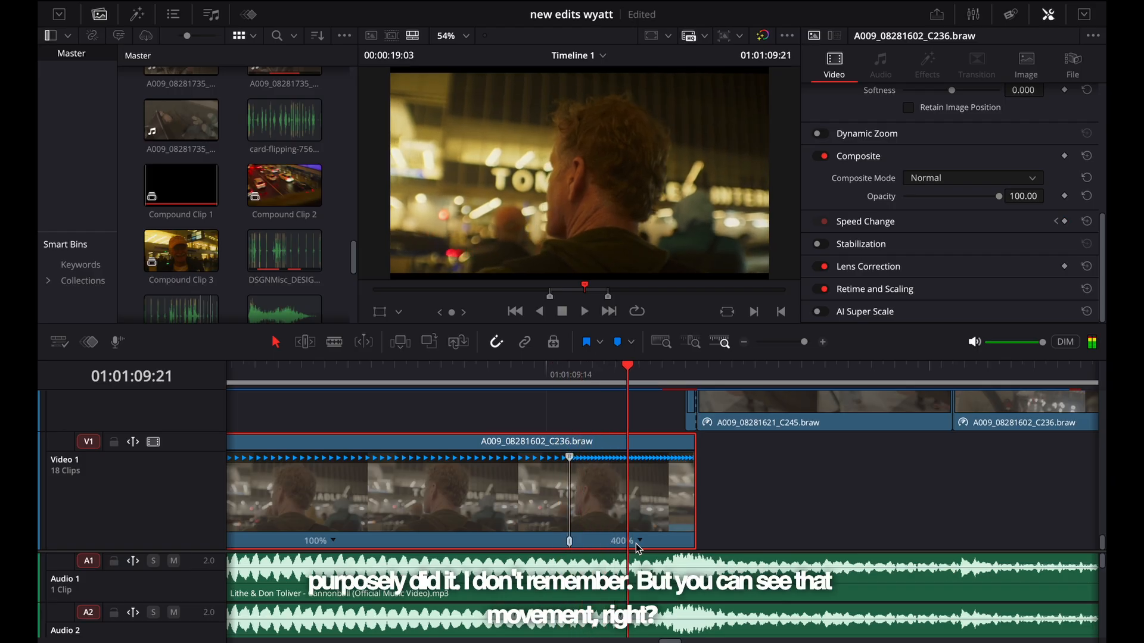
key(Right)
key(Right)
key(Right)
key(Right)
key(Left)
key(Left)
key(Left)
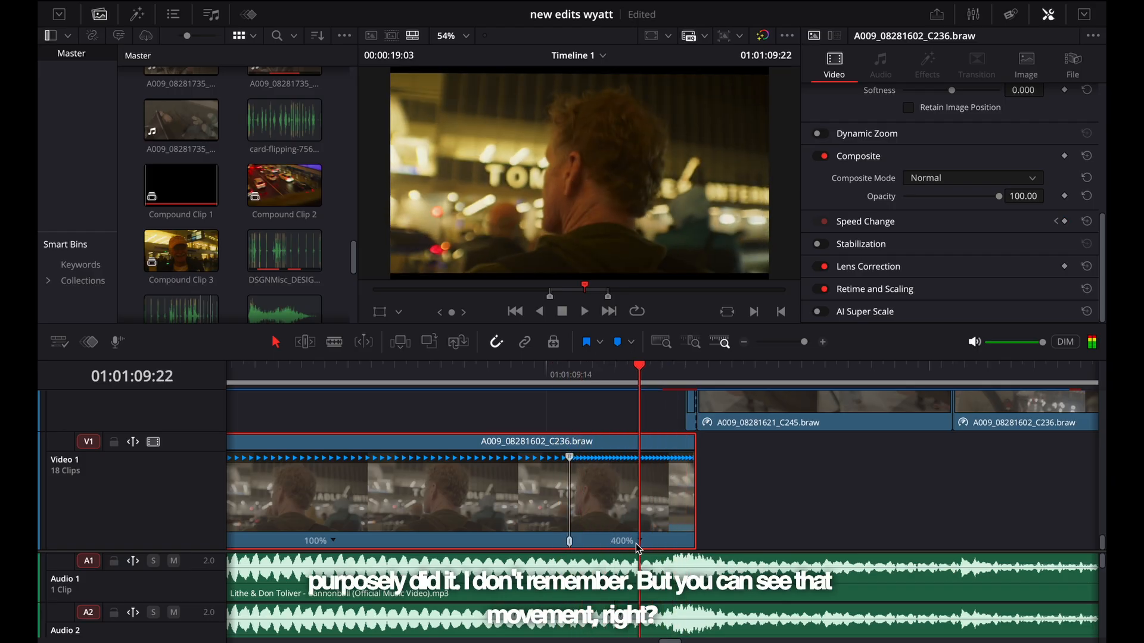
key(Left)
key(Left)
key(Left)
key(Right)
key(Right)
key(Right)
key(Right)
key(Right)
key(Right)
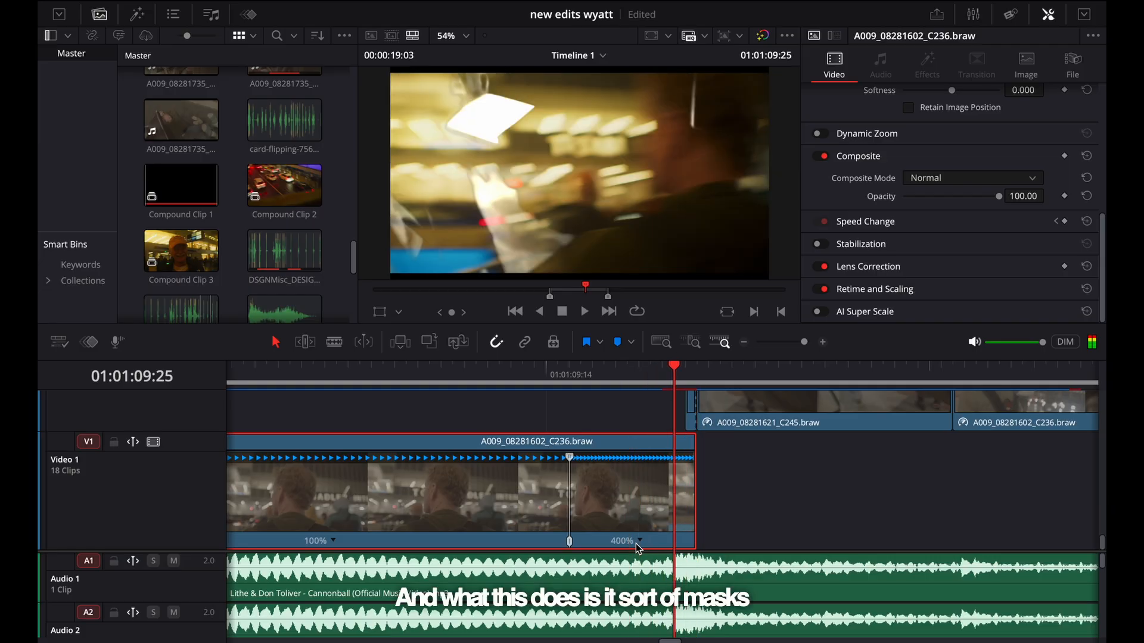
key(Left)
key(Left)
key(Left)
key(Left)
key(Left)
key(Right)
key(Right)
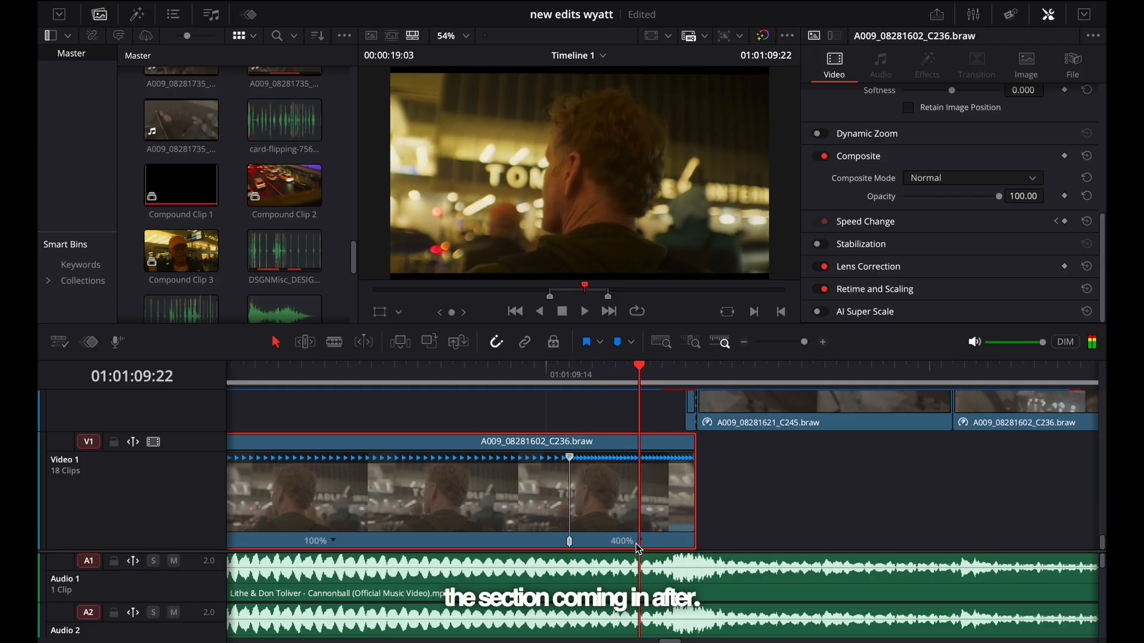
Step: Play the transition from the Video 1 clip into the book clip several times, stopping at 01:01:09:25
click(520, 376)
key(space)
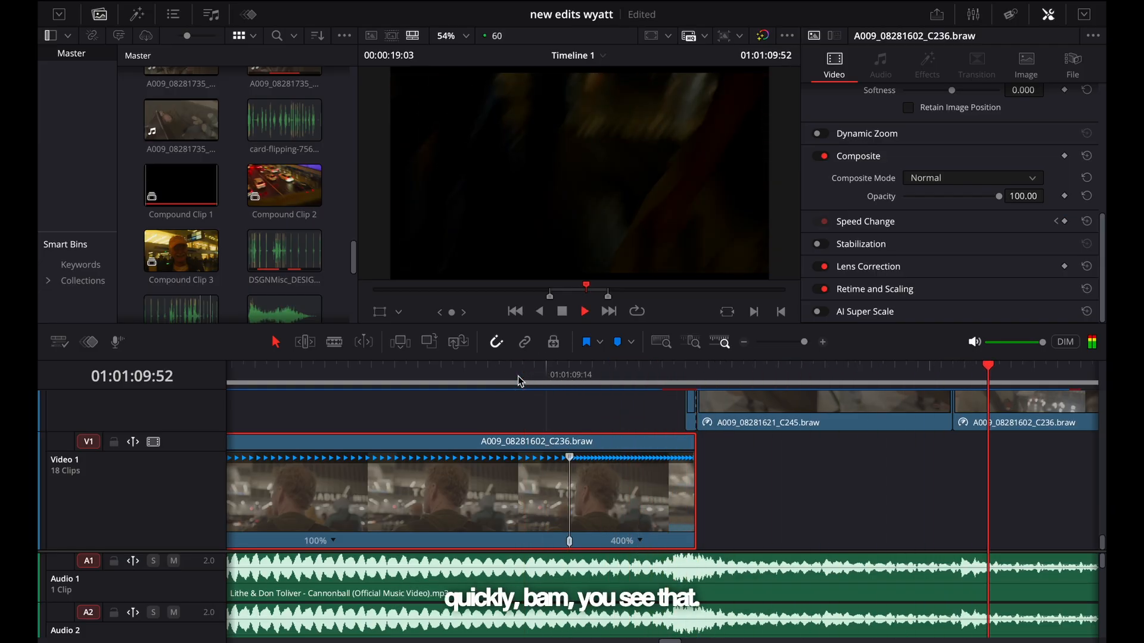
key(space)
key(ctrl+minus)
click(640, 372)
key(space)
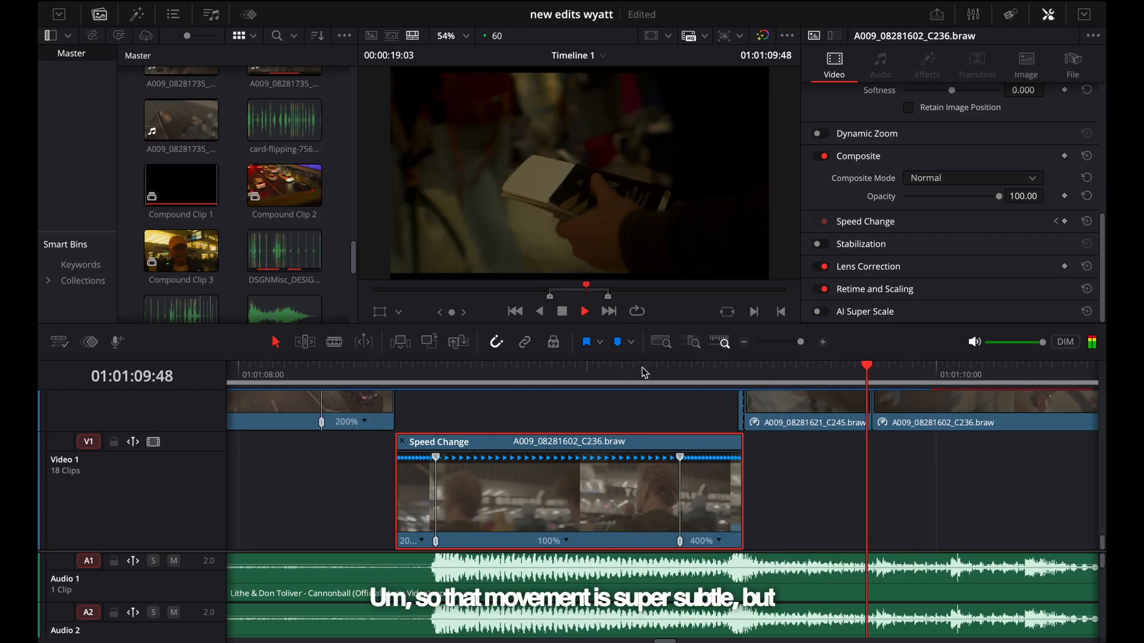
click(642, 368)
click(642, 368)
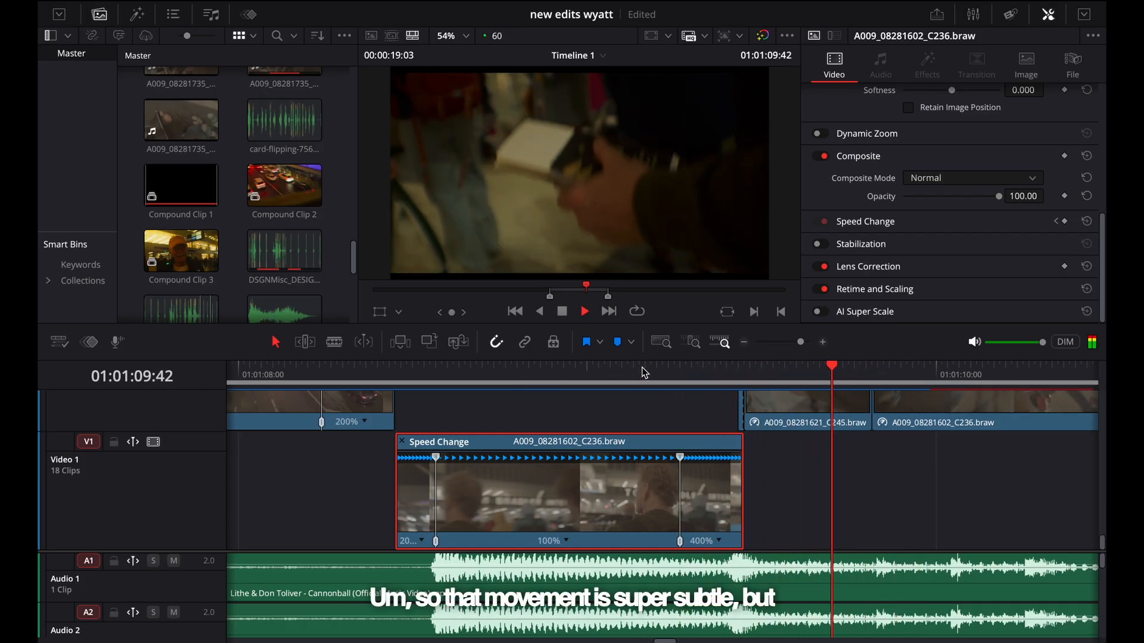
click(644, 371)
key(space)
click(720, 373)
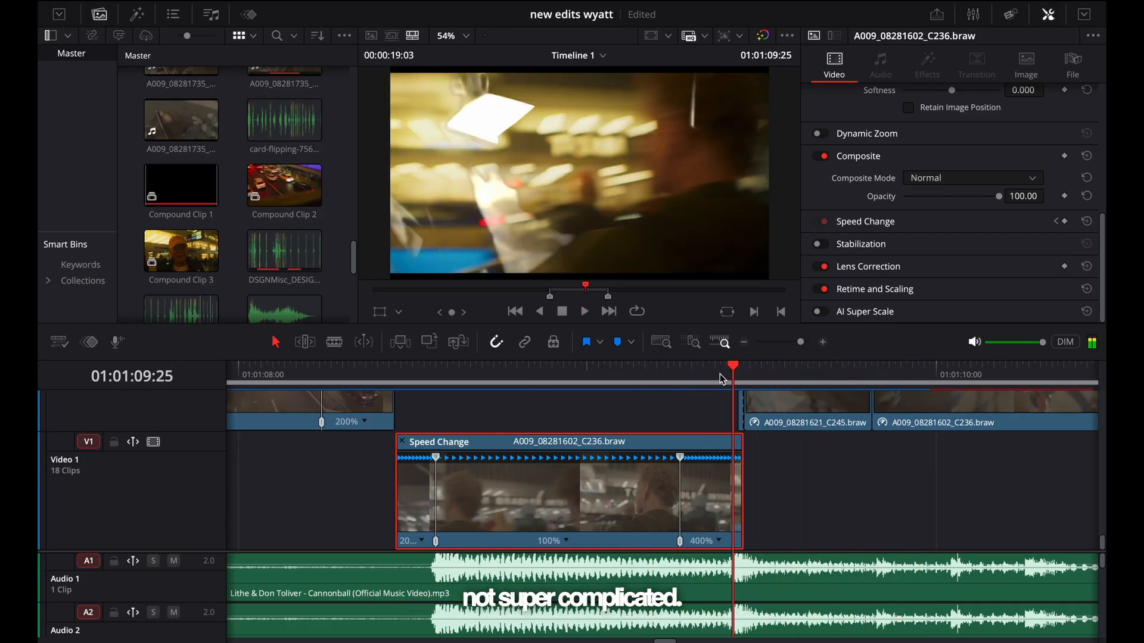
Step: Inspect the Add-composited Video 3 frames from 01:01:09:24 and select the book clip on Video 2 at 01:01:09:27
scroll(691, 466, up, 2)
scroll(691, 466, up, 1)
key(super+=)
key(super+=)
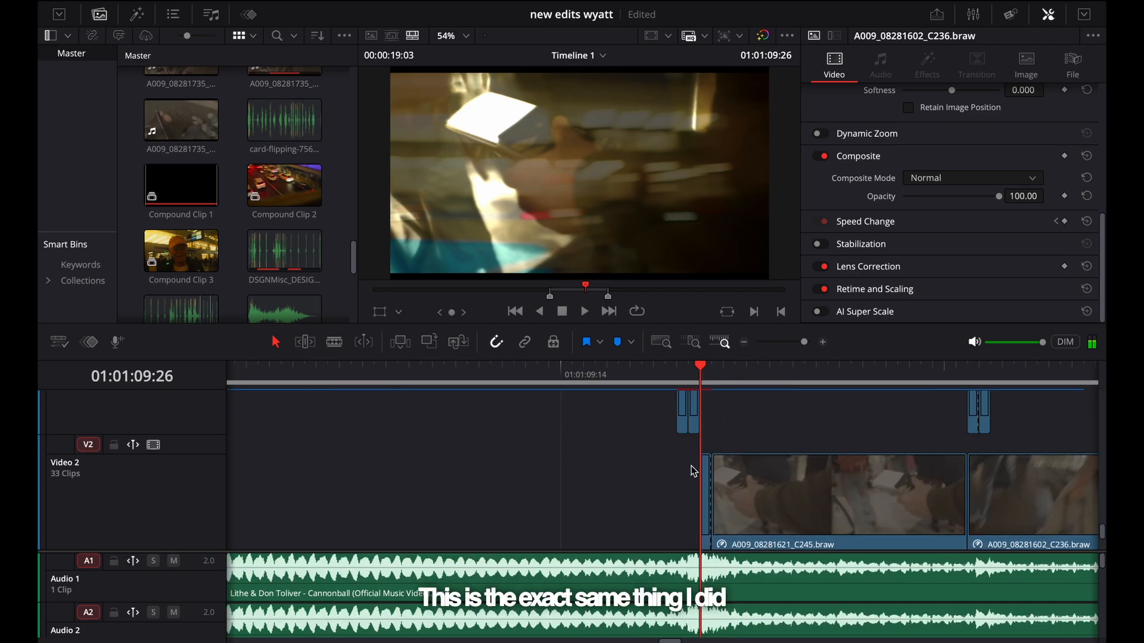
scroll(641, 435, up, 3)
click(615, 373)
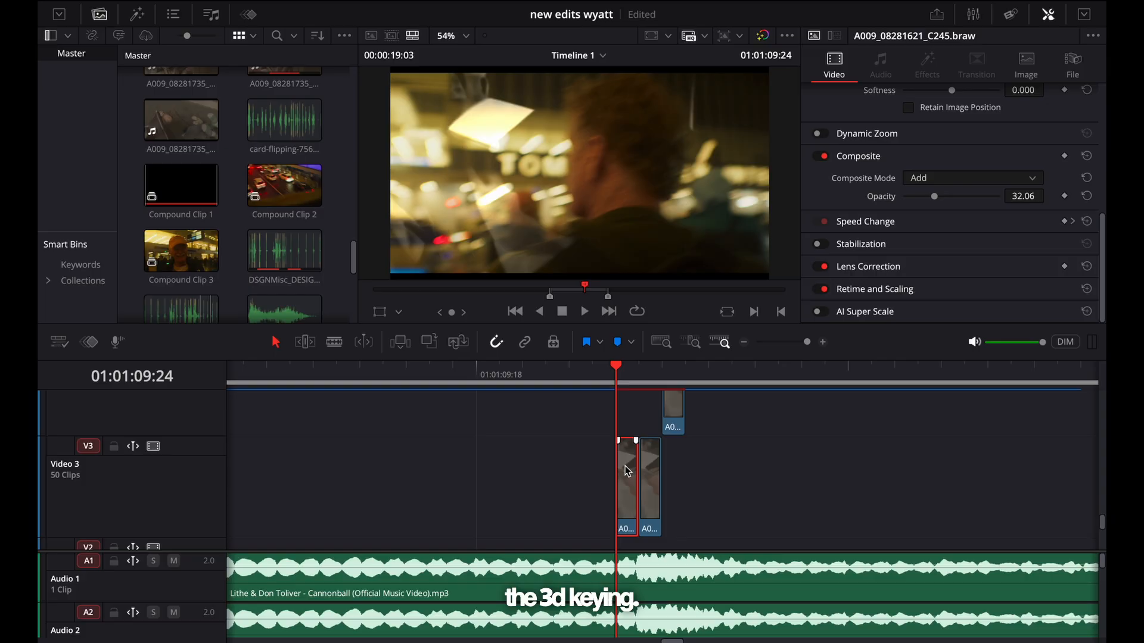
key(Right)
key(Right)
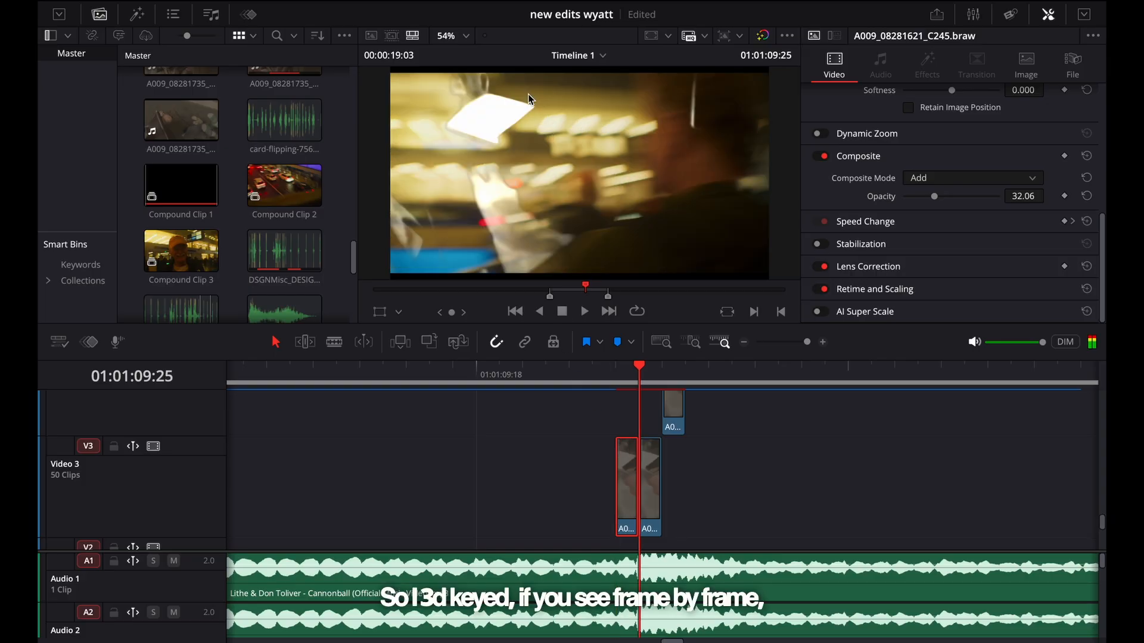
right_click(668, 495)
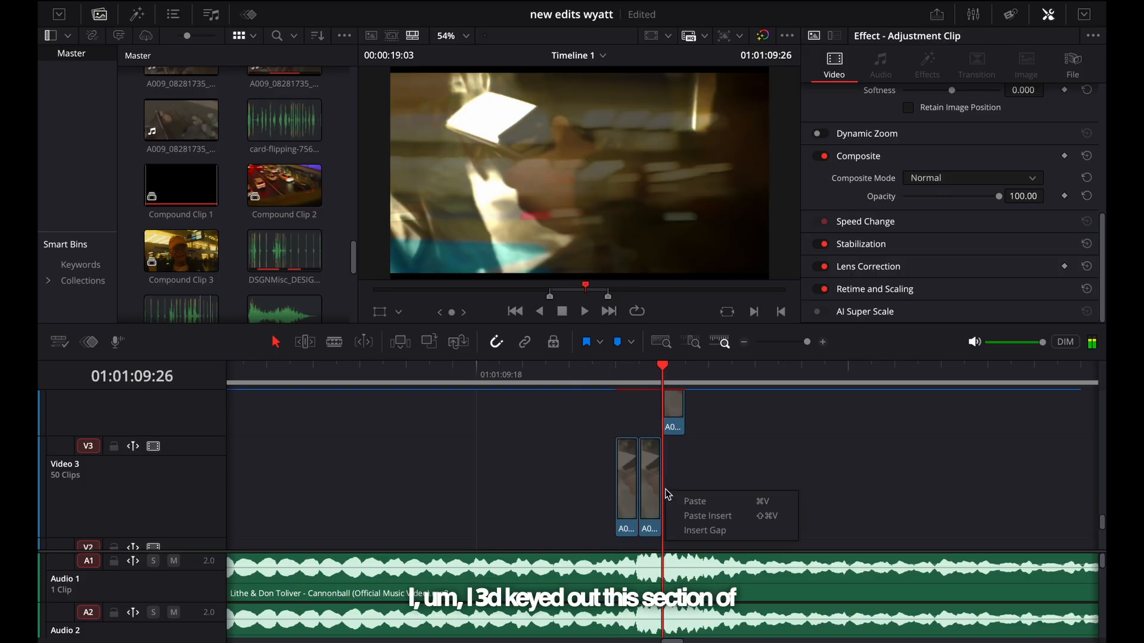
click(710, 463)
key(Right)
scroll(734, 434, down, 2)
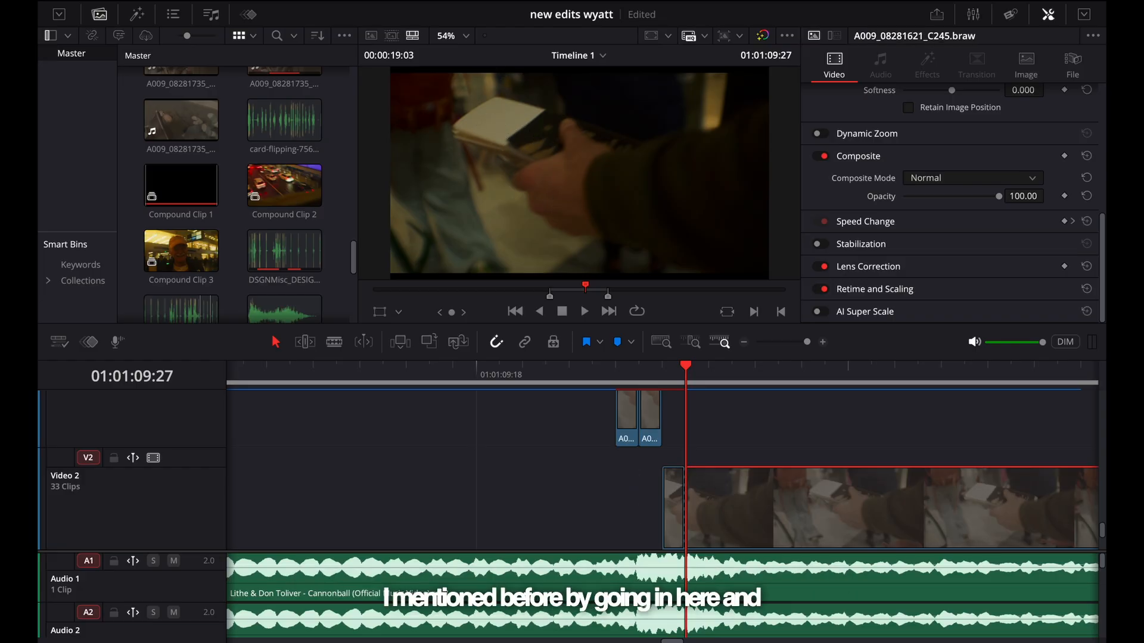
Step: Switch to the Color page and show the 3D Qualifier for keying the white book
key(shift+6)
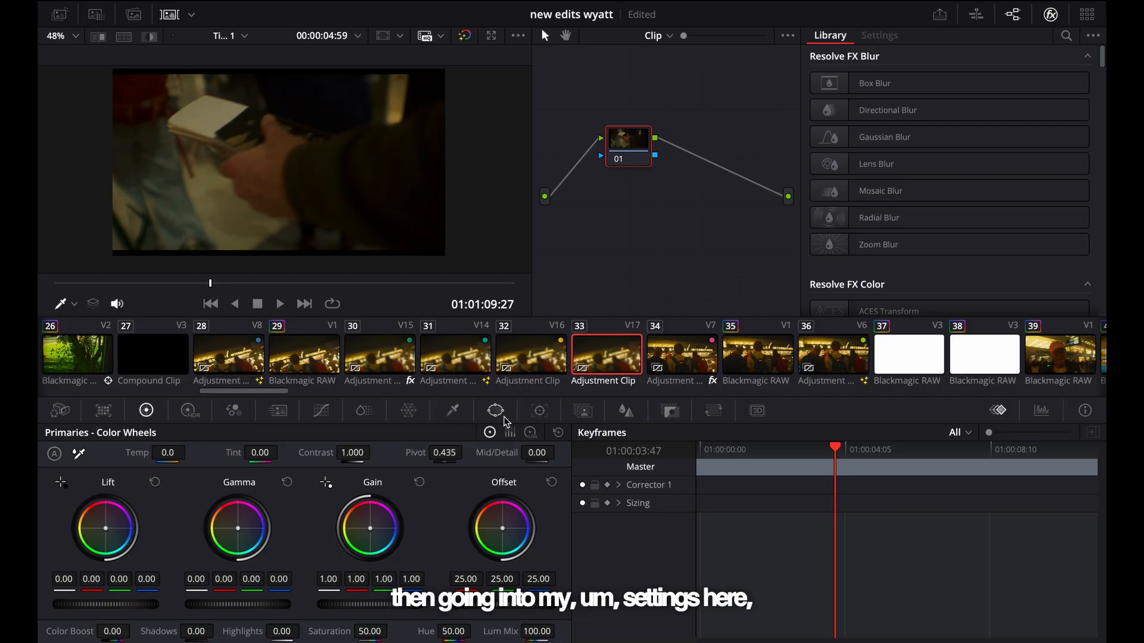
click(453, 411)
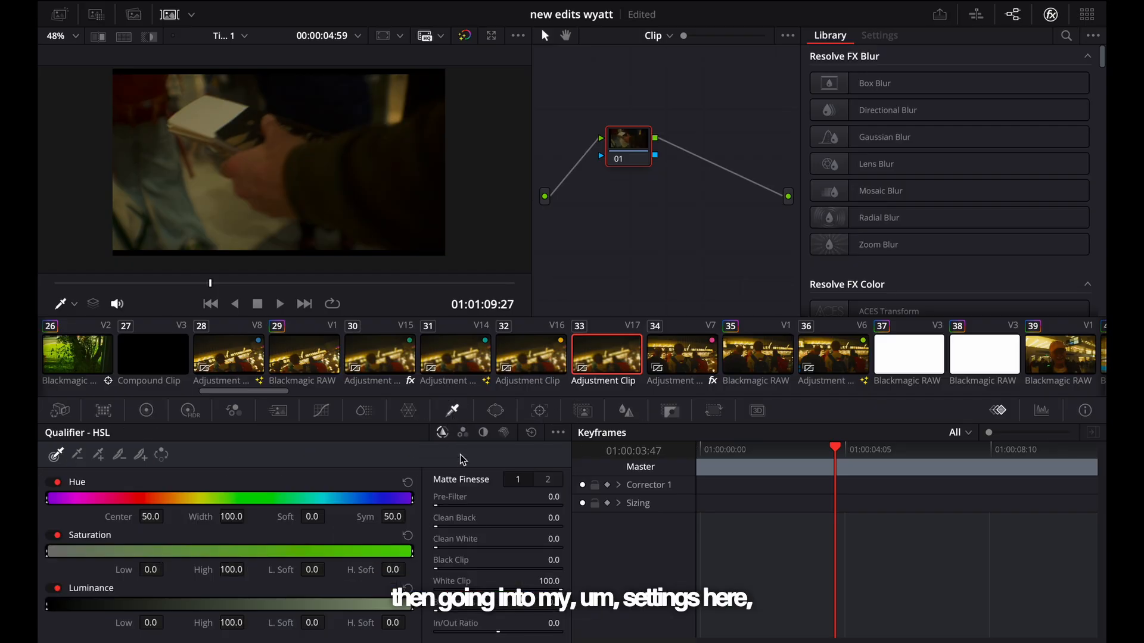
click(504, 433)
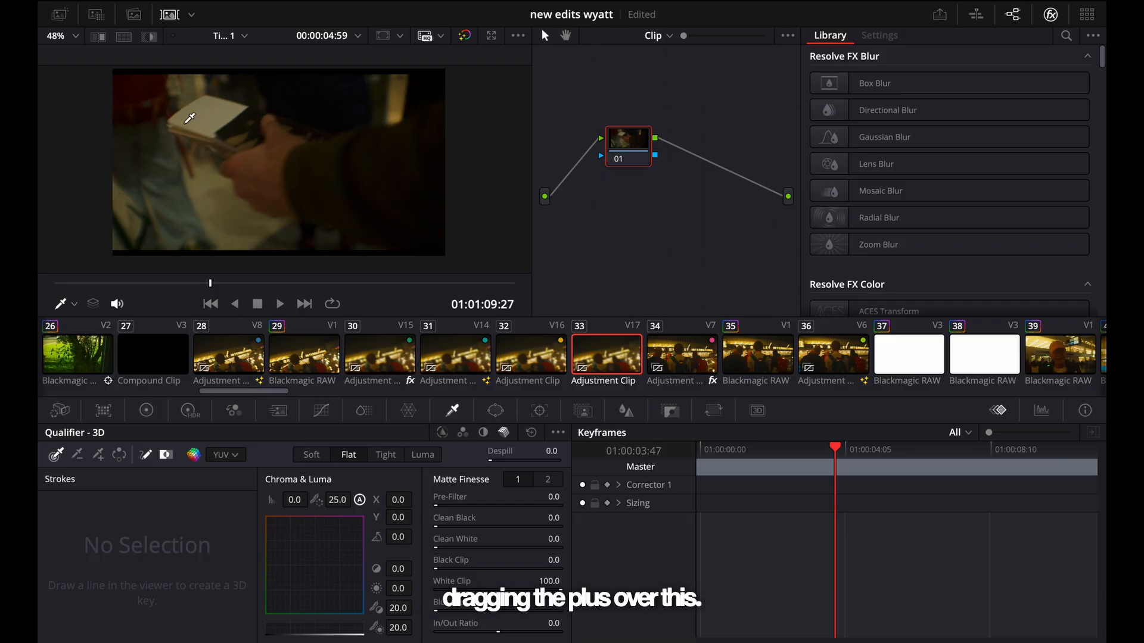
click(189, 410)
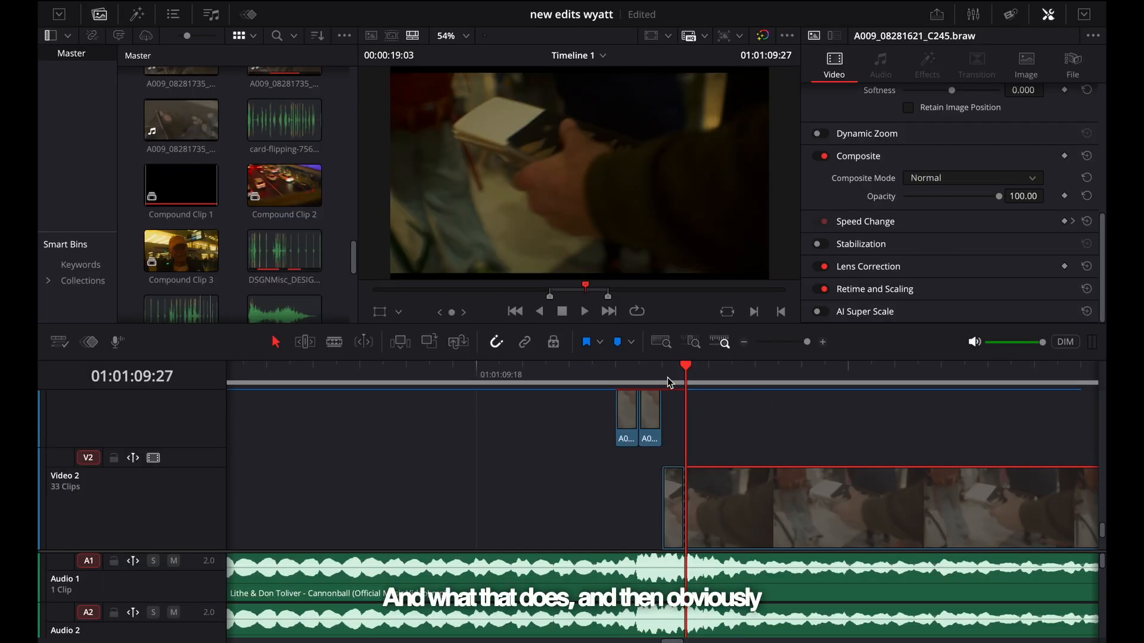
Step: Examine how the keyed book frames enter the transition, frame by frame between 01:01:09:22 and 01:01:09:27
click(656, 373)
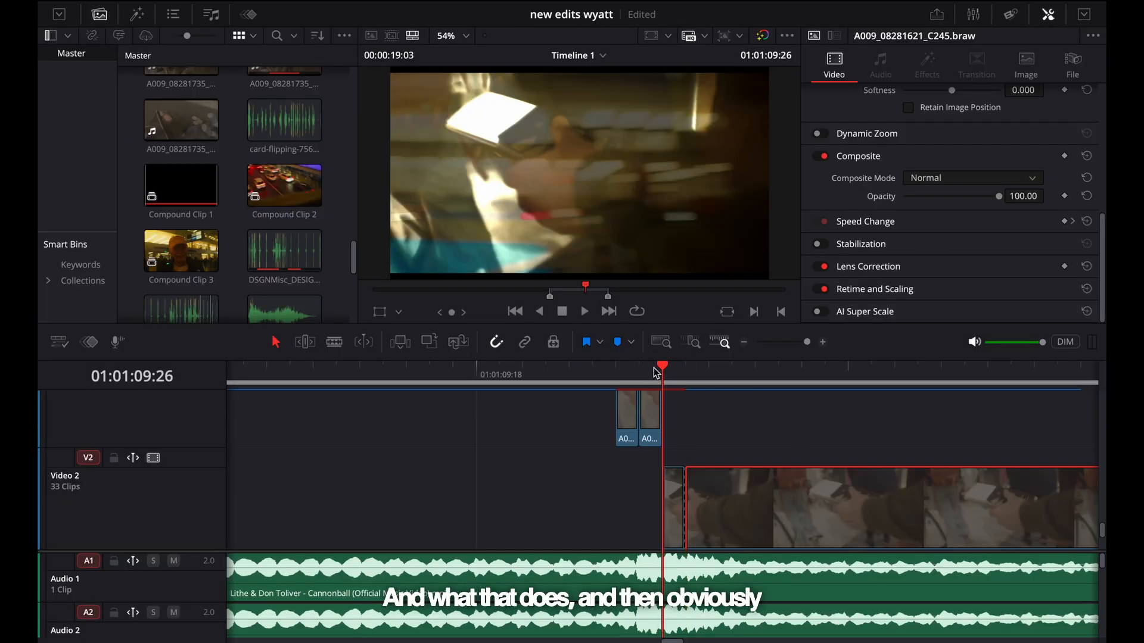
key(Left)
key(Left)
key(Right)
key(Right)
key(Right)
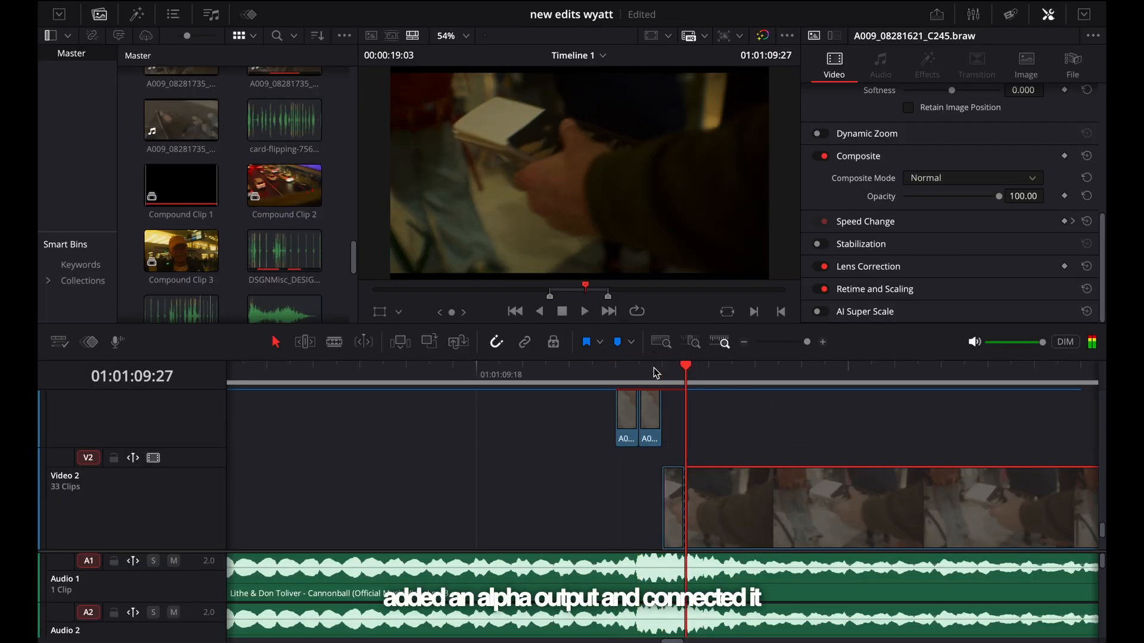
key(Left)
key(Left)
key(Left)
key(Left)
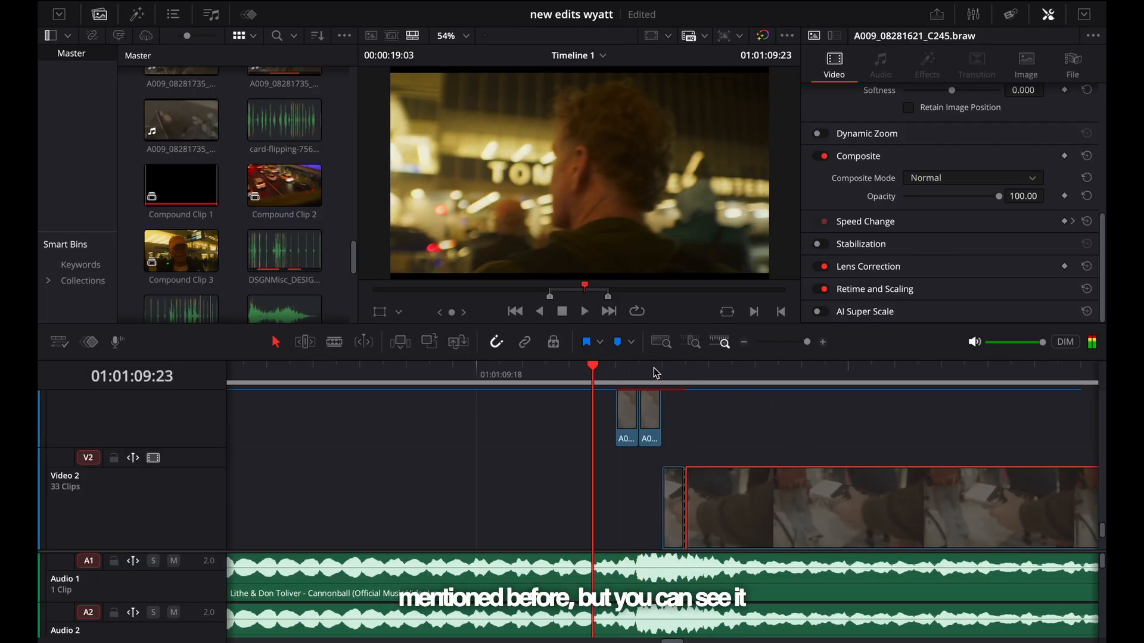
key(Right)
key(Right)
key(Right)
key(Right)
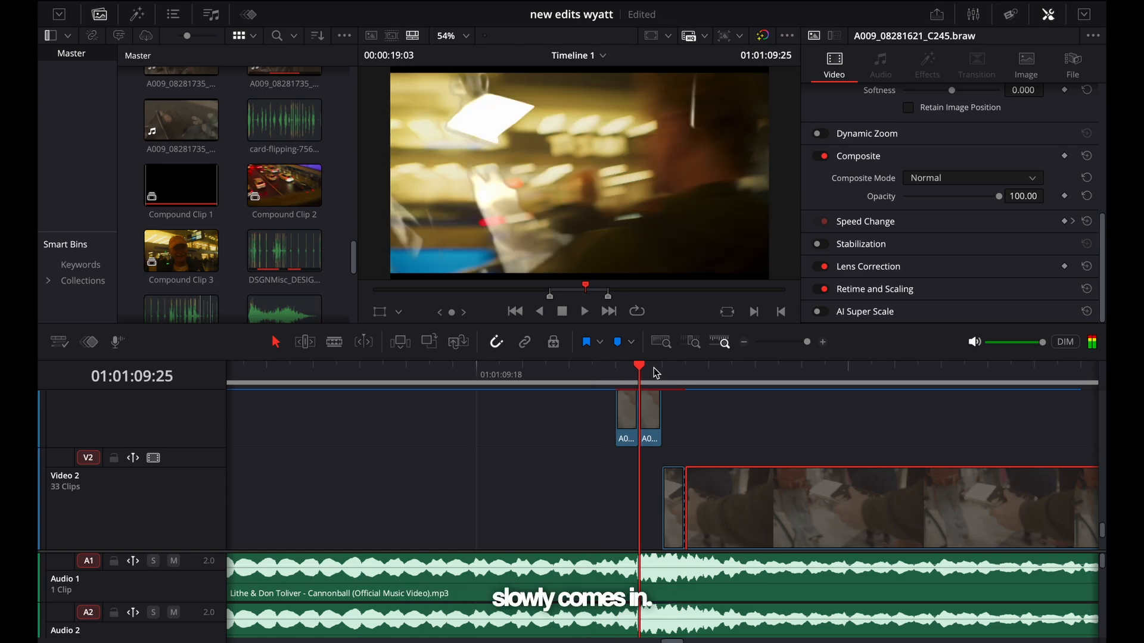
key(Left)
key(Left)
key(Left)
key(Left)
key(Left)
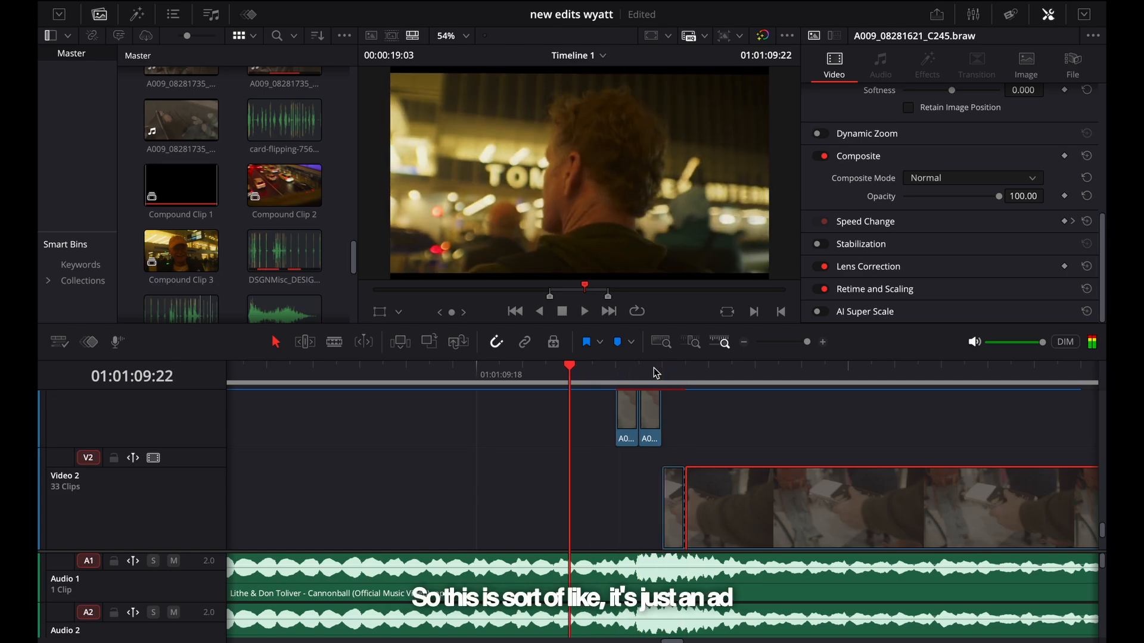
Step: Compare the Add-composited frames with the frames around them once more, stopping at 01:01:09:24
key(Right)
key(Right)
key(Right)
key(Right)
key(Right)
key(Left)
key(Left)
key(Left)
key(Left)
key(Left)
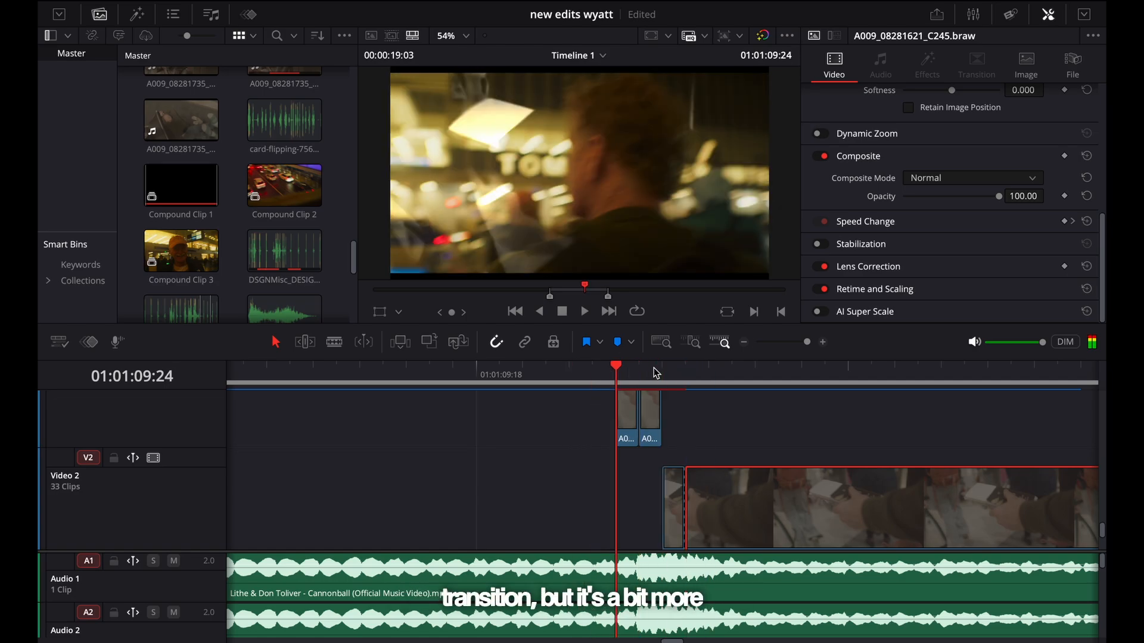
key(Right)
key(Right)
key(Right)
key(Left)
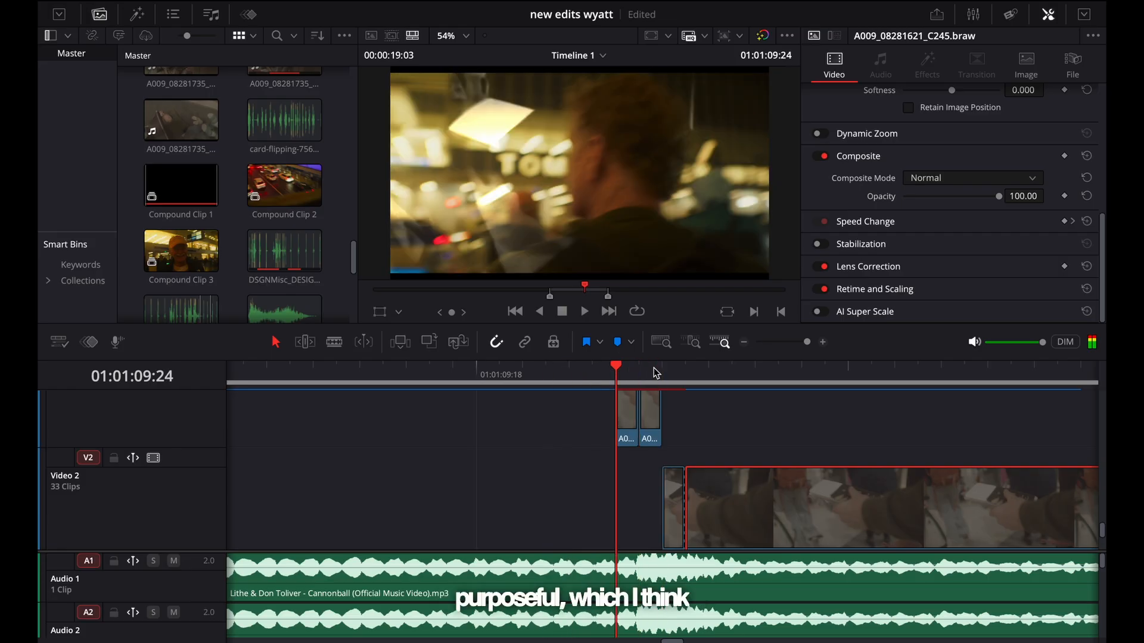
key(Left)
key(Left)
key(Left)
key(Right)
key(Right)
key(Right)
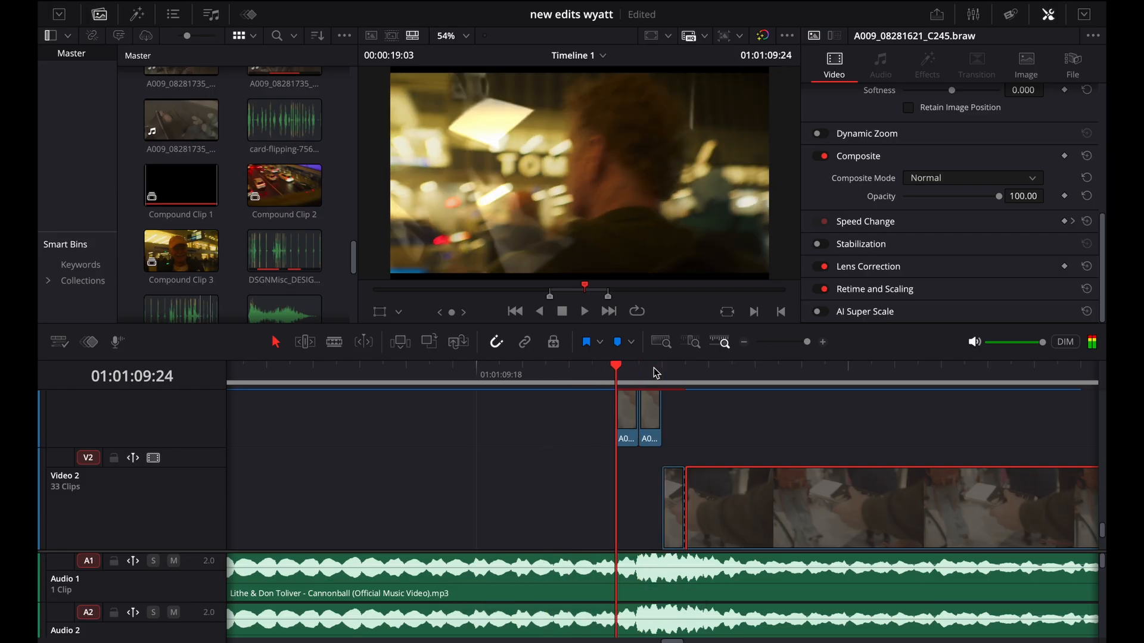
Step: Duplicate the first Add-composited Video 3 frame to one frame earlier, at 01:01:09:23, and lower the copy's opacity to 6.11
click(631, 413)
scroll(632, 413, up, 3)
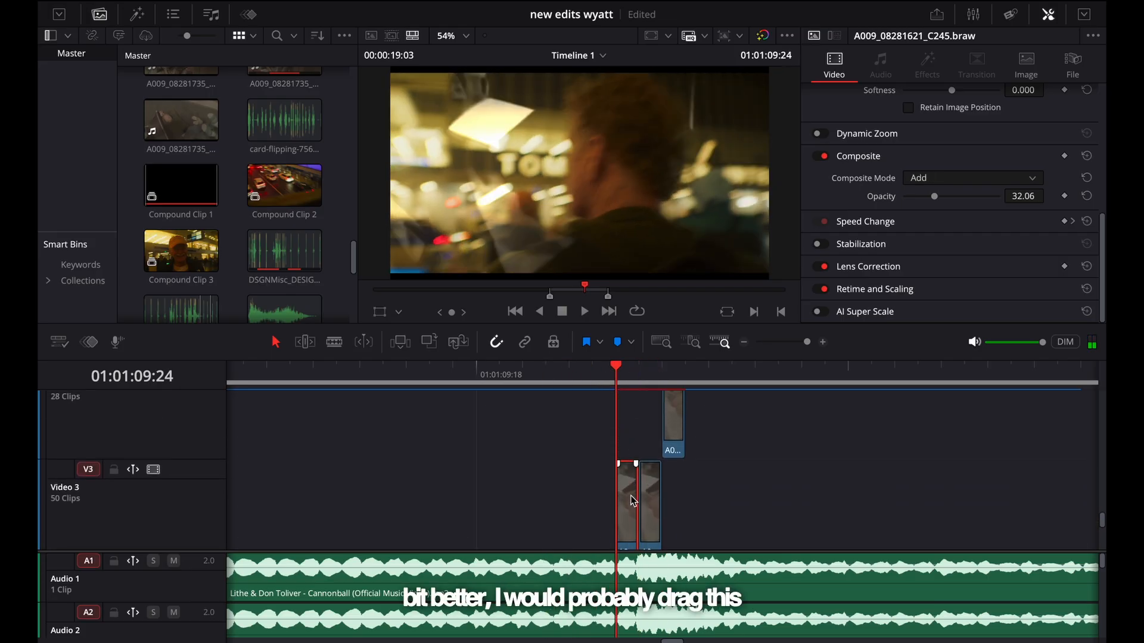
alt+drag(631, 501, 598, 501)
click(598, 371)
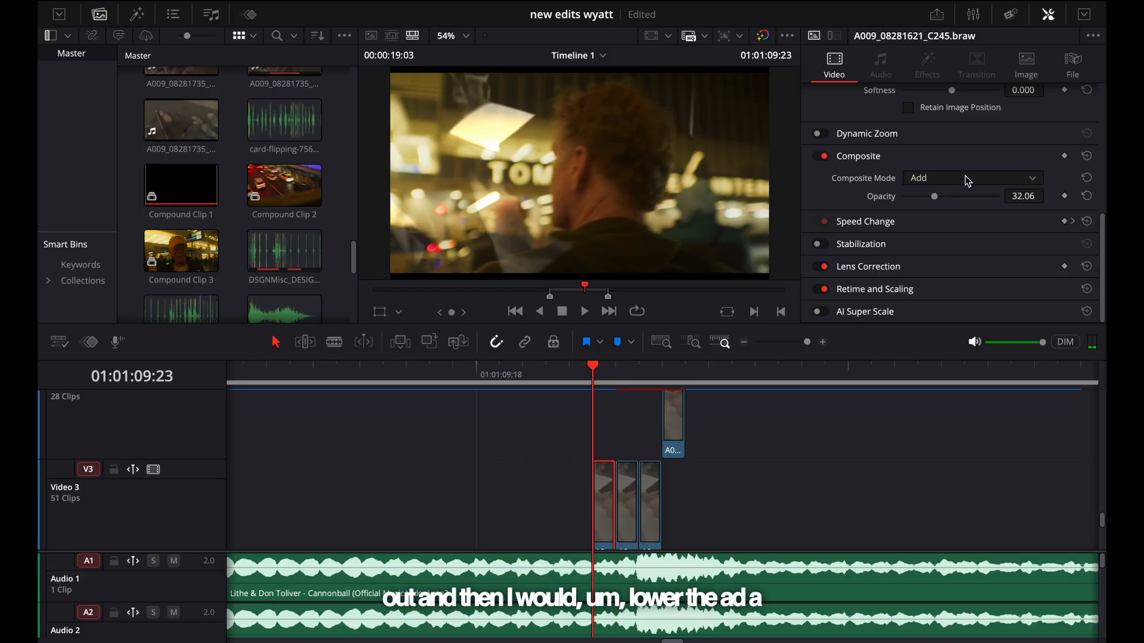
drag(932, 196, 910, 194)
key(Left)
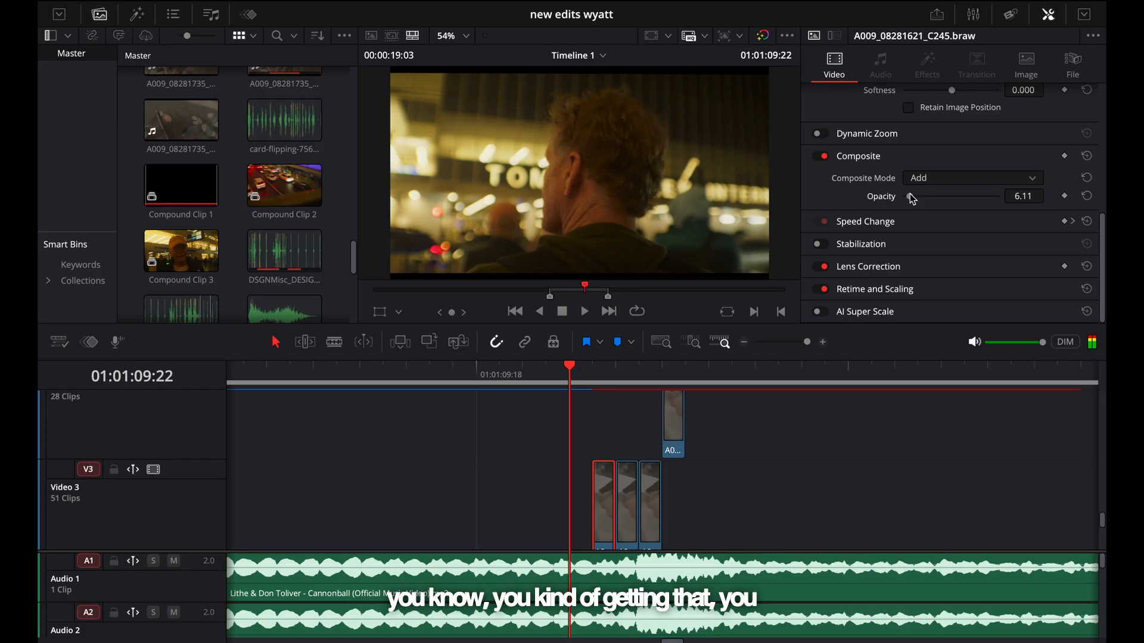
Step: Review the extended Add transition with the added fainter frame, frame by frame, stopping at 01:01:09:20
key(Right)
key(Right)
key(Right)
key(Right)
key(Left)
key(Left)
key(Left)
key(Left)
key(Left)
key(Left)
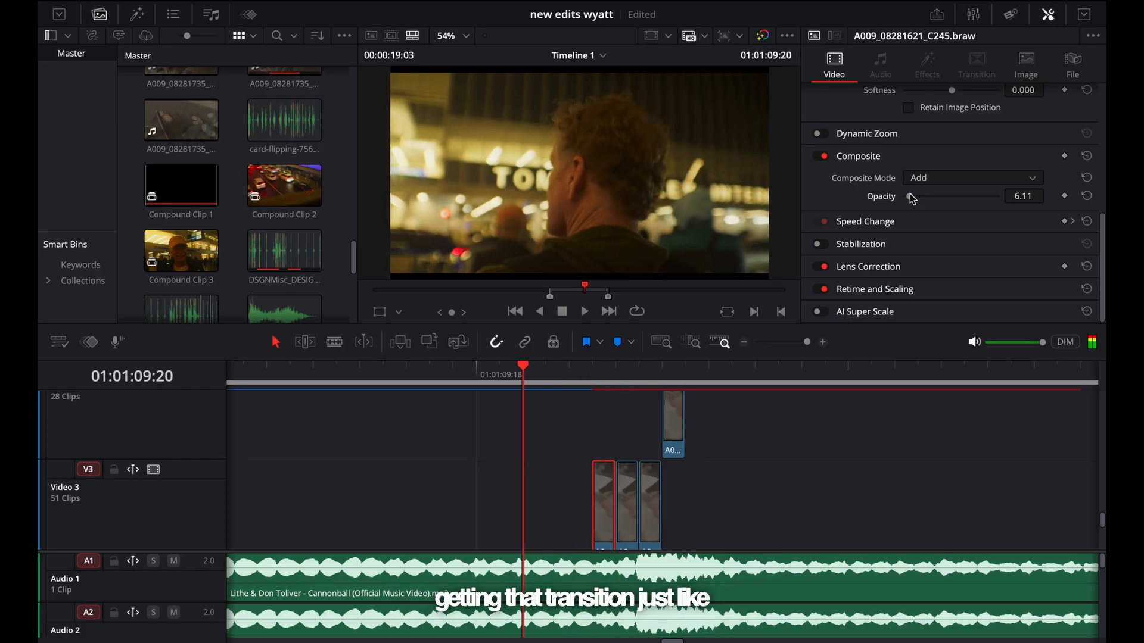
Step: Play the Add-composited book transition at normal speed in a wider timeline view, replaying it from before the flash
key(ctrl+minus)
key(space)
click(604, 374)
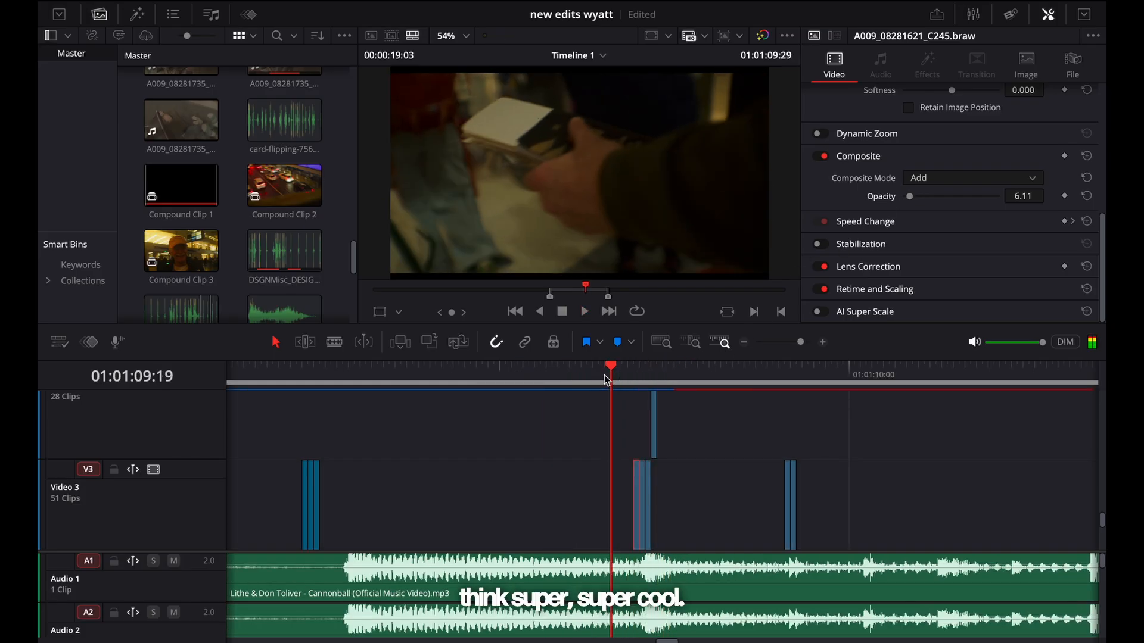
drag(604, 374, 565, 379)
key(space)
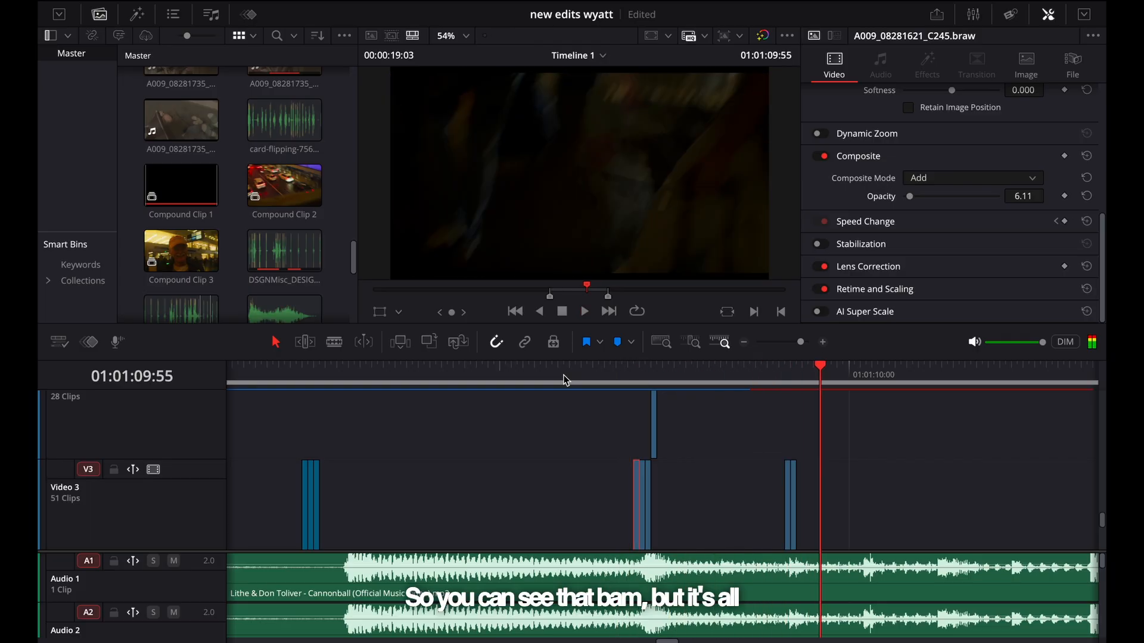
click(565, 379)
click(564, 379)
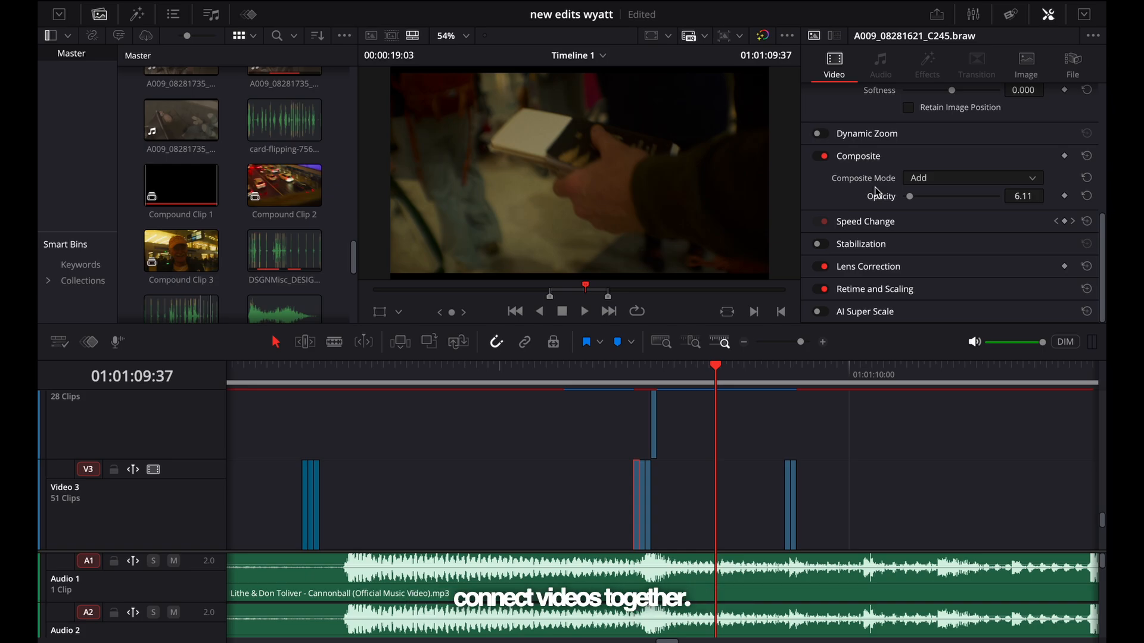
Step: Replay the flash from 01:01:09:21 and step back through its frames to see how it links the two shots
click(622, 369)
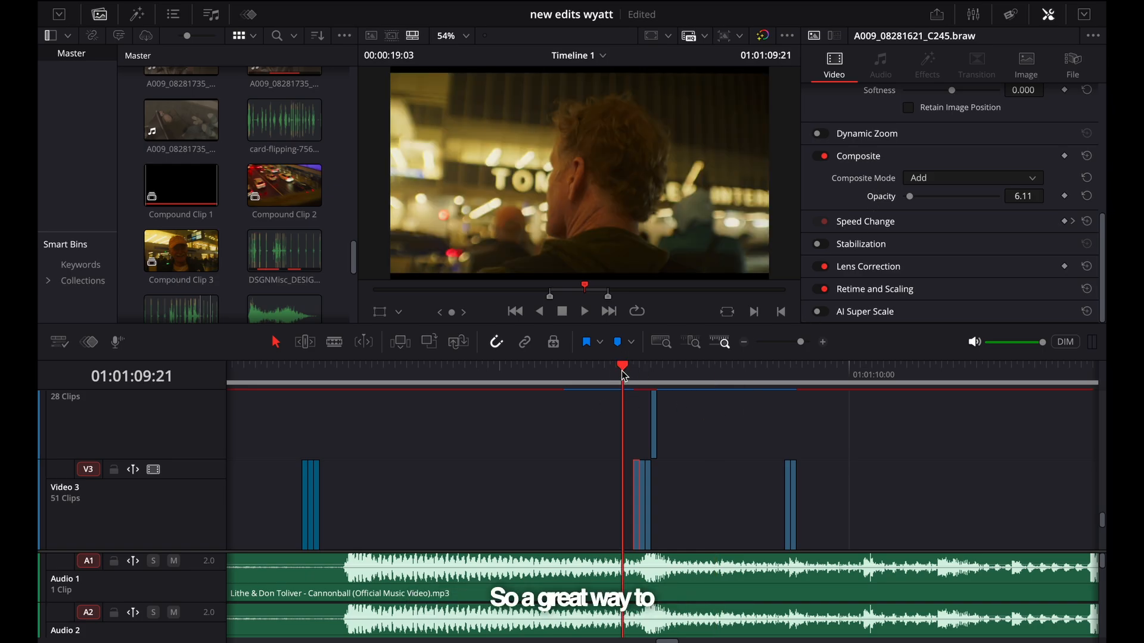
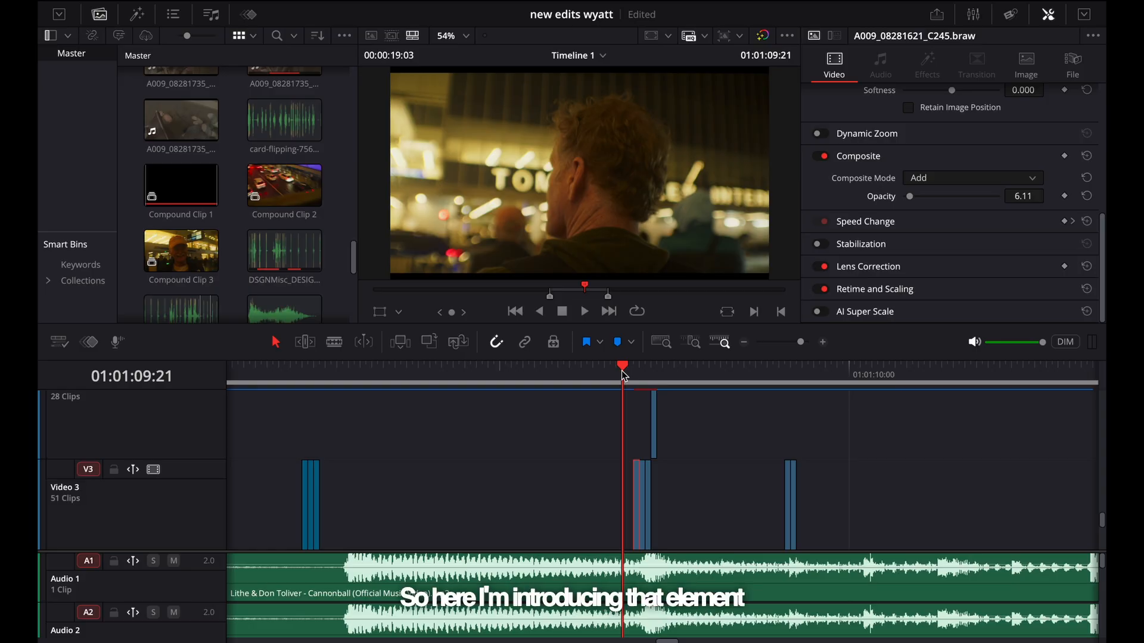
key(space)
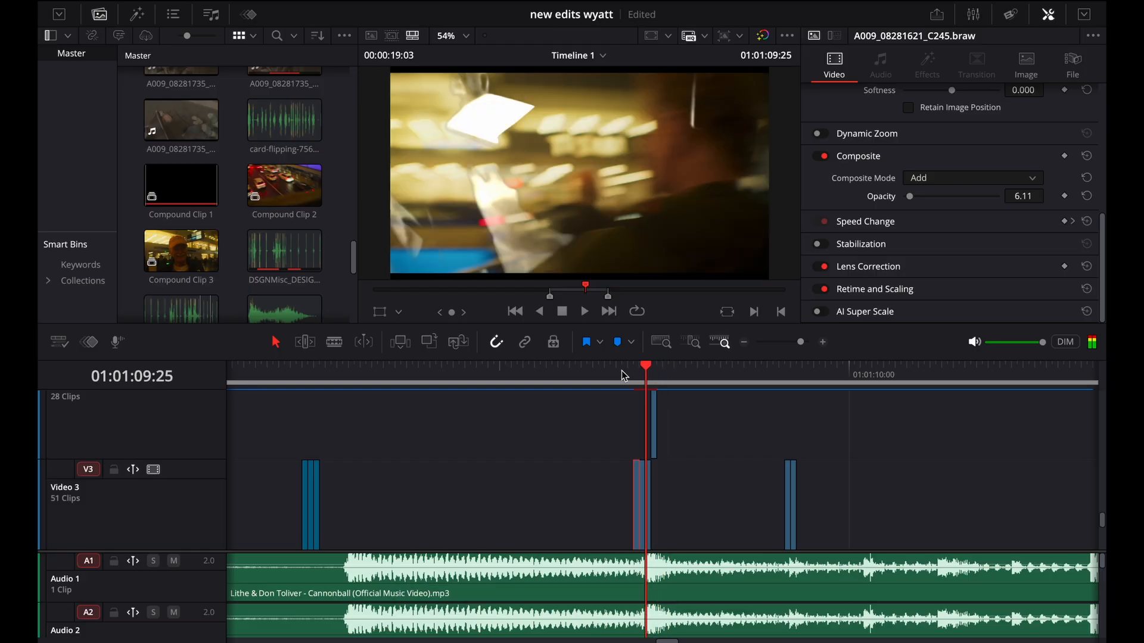
key(Left)
key(Left)
key(Left)
key(Left)
key(Left)
key(Left)
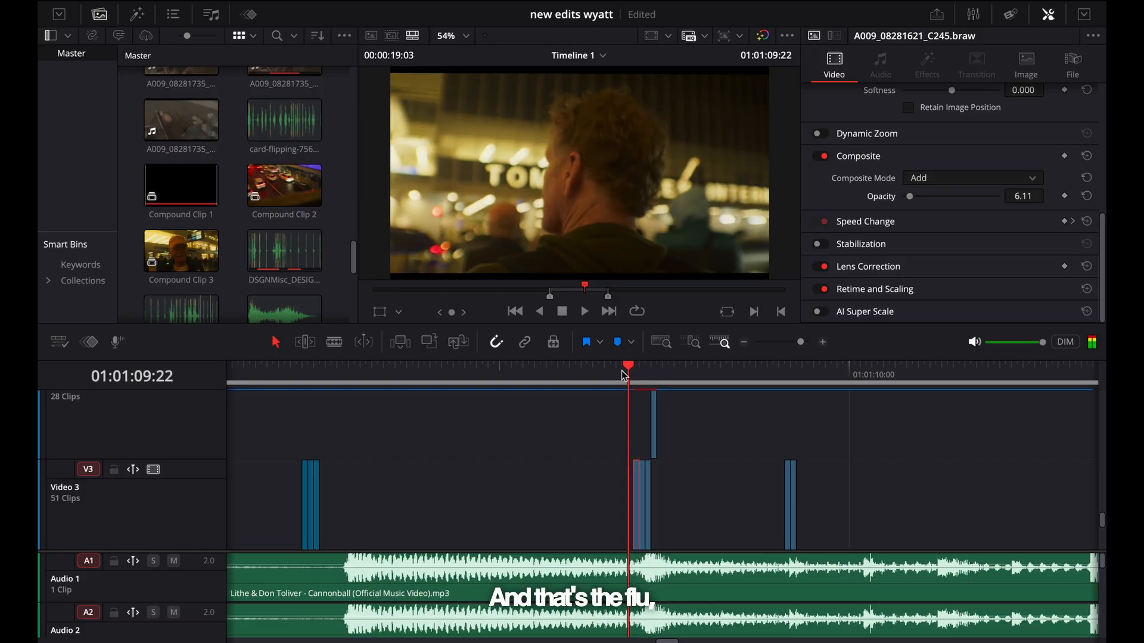
key(space)
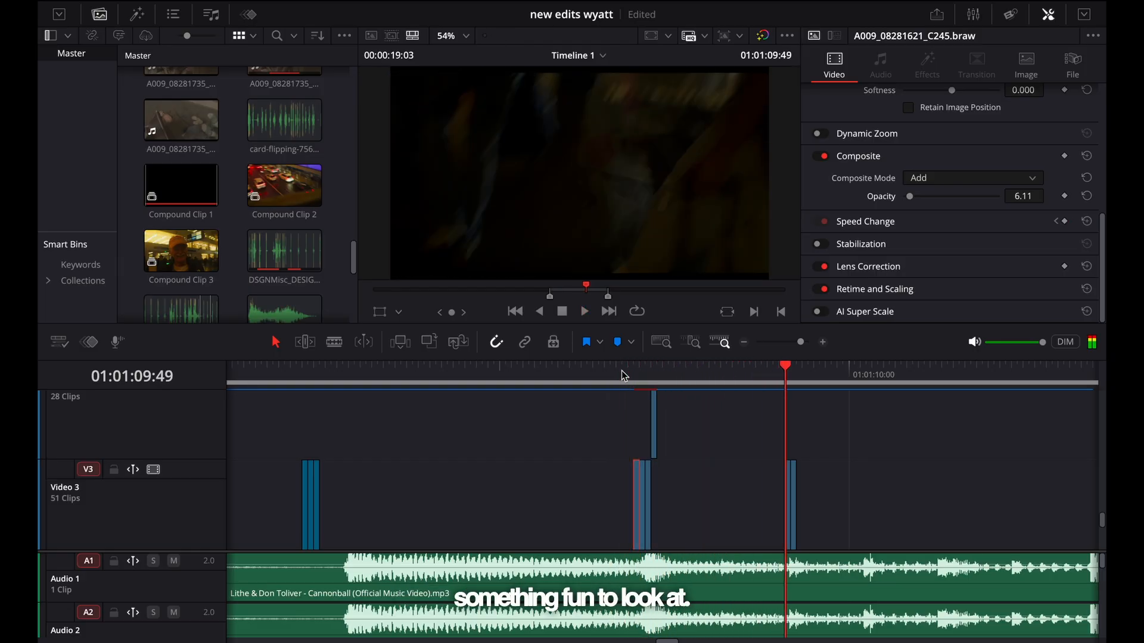
Step: Scrub back to 01:01:09:11 and replay the cut into the book shot to judge the flash against a simple cut
click(621, 370)
click(621, 371)
drag(621, 372, 566, 373)
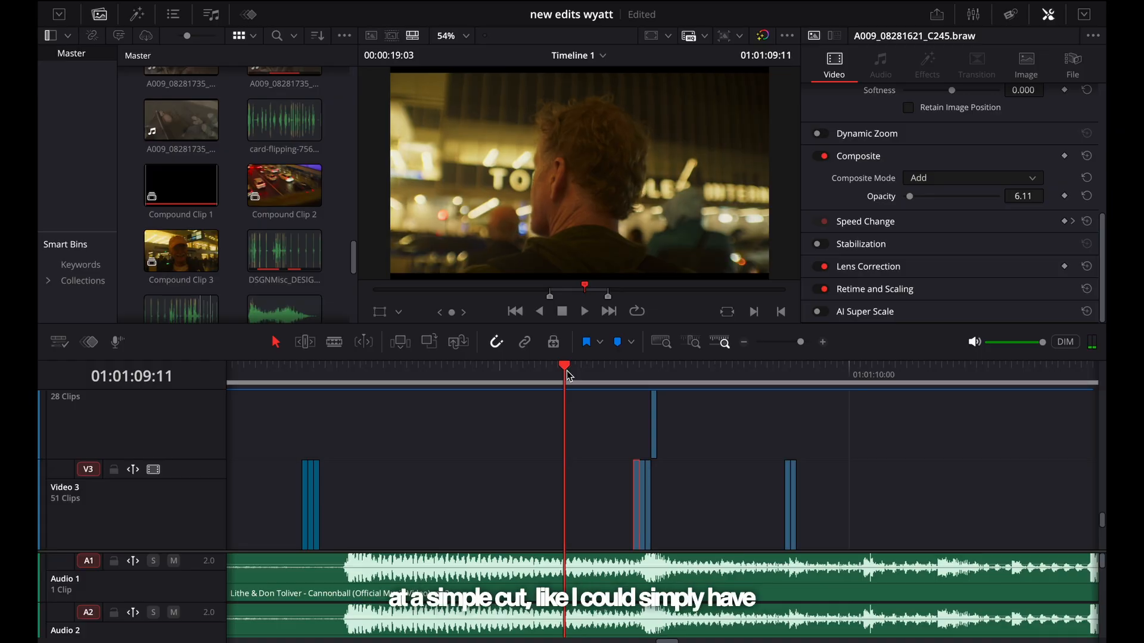
mouse_move(623, 374)
mouse_down()
mouse_move(676, 375)
mouse_move(635, 381)
mouse_up()
key(space)
click(632, 379)
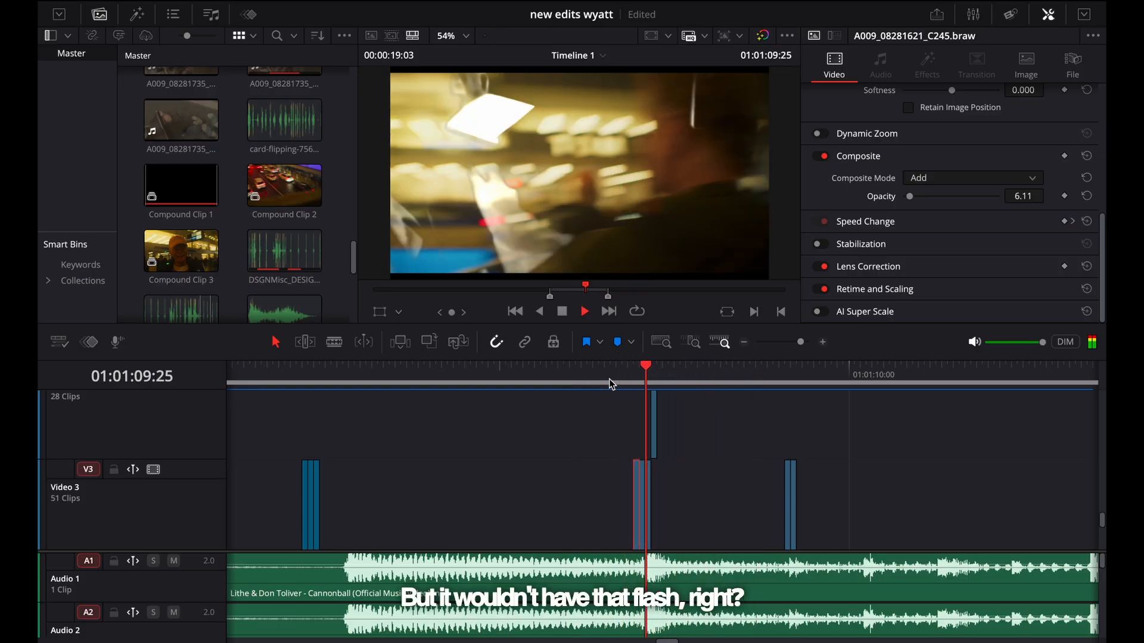
click(609, 379)
key(space)
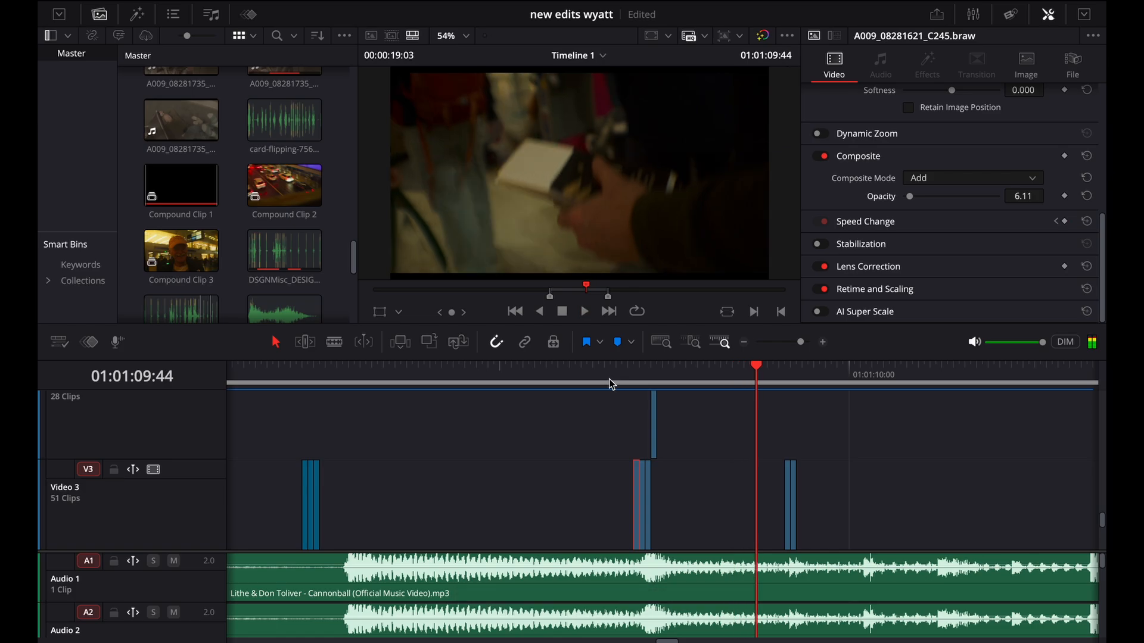
Step: Examine the camera motion at the end of the book shot around 01:01:09:46, stopping at 01:01:09:44
key(space)
key(space)
click(767, 380)
key(Right)
key(Right)
key(Right)
key(Right)
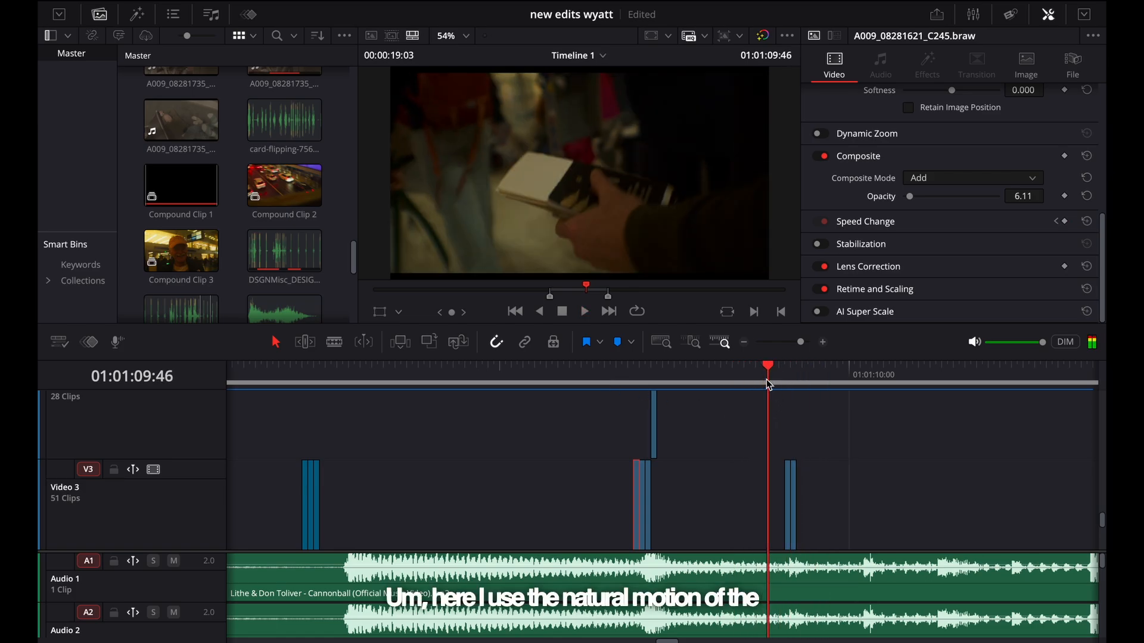
key(Left)
click(766, 379)
key(Left)
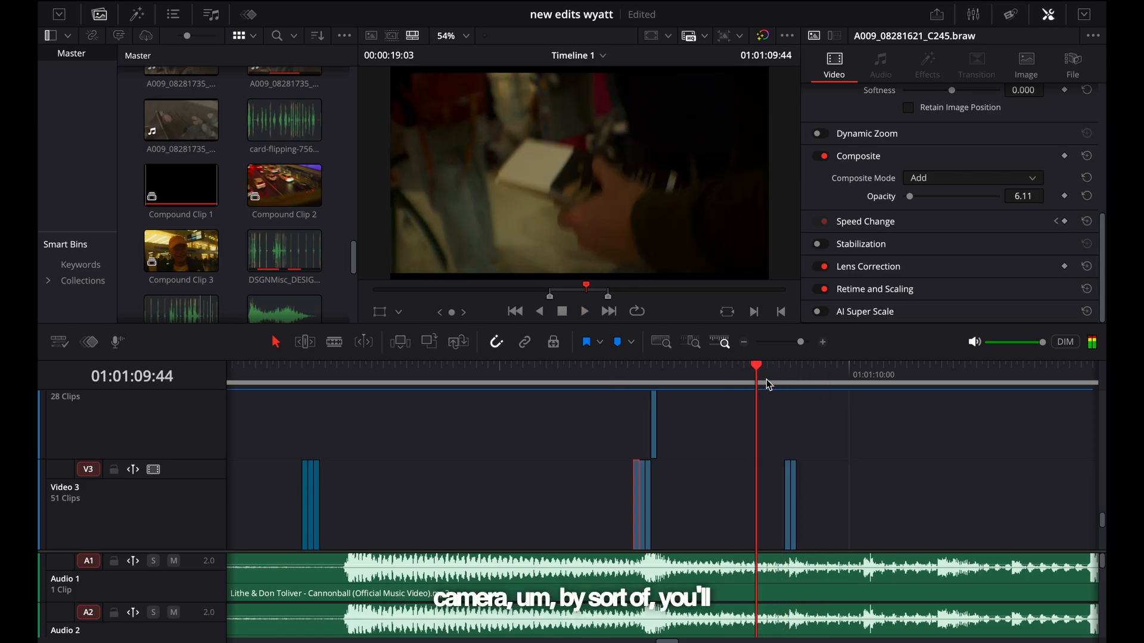
Step: Compare the direction of camera movement around the cut after the book shot frame by frame, stopping at 01:01:09:48
key(Right)
key(Right)
key(Right)
key(Right)
key(Right)
key(Left)
key(Left)
key(Left)
key(Left)
key(Left)
key(Right)
key(Right)
key(Right)
key(Right)
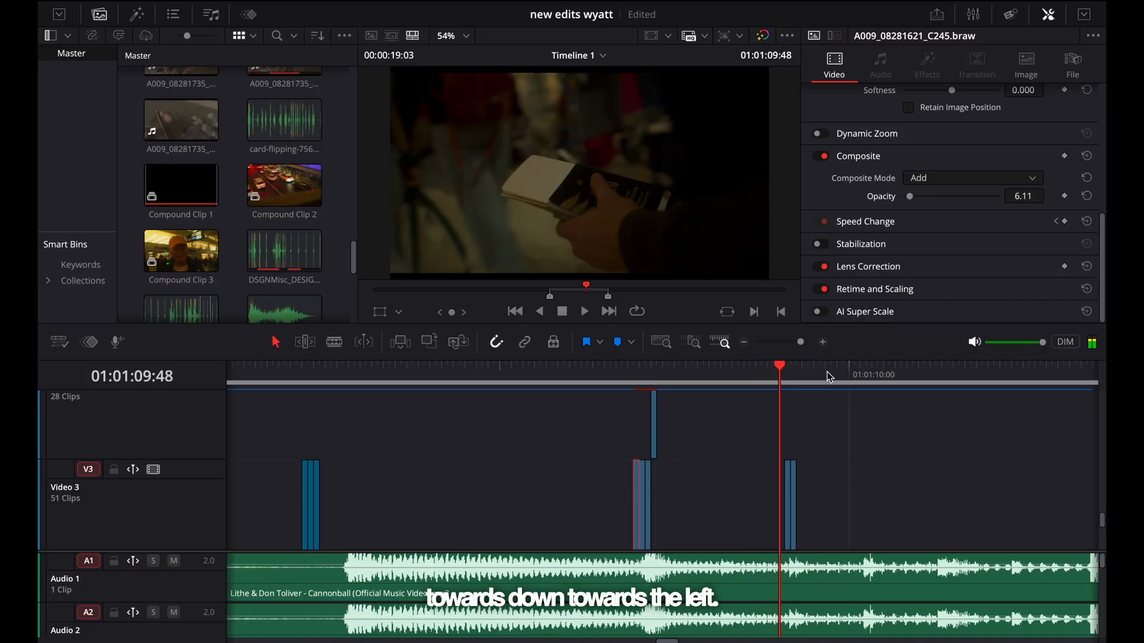
Step: Select the blacken adjustment clip on Video 7, with the playhead at 01:01:09:49
drag(782, 382, 738, 358)
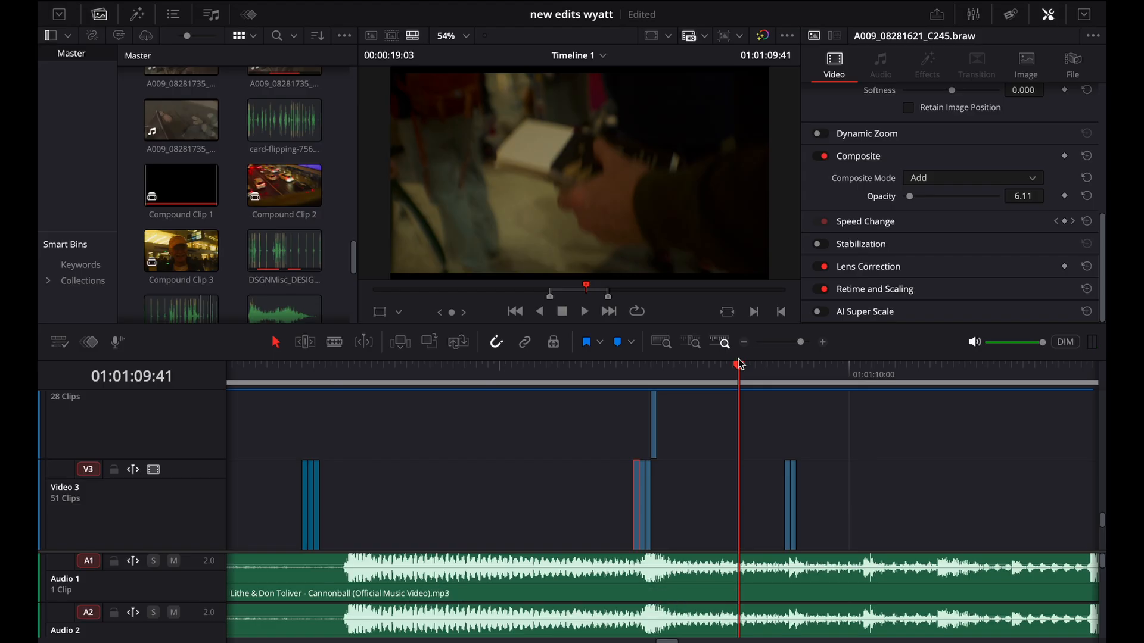
drag(739, 364, 762, 376)
scroll(792, 443, up, 2)
scroll(792, 442, up, 3)
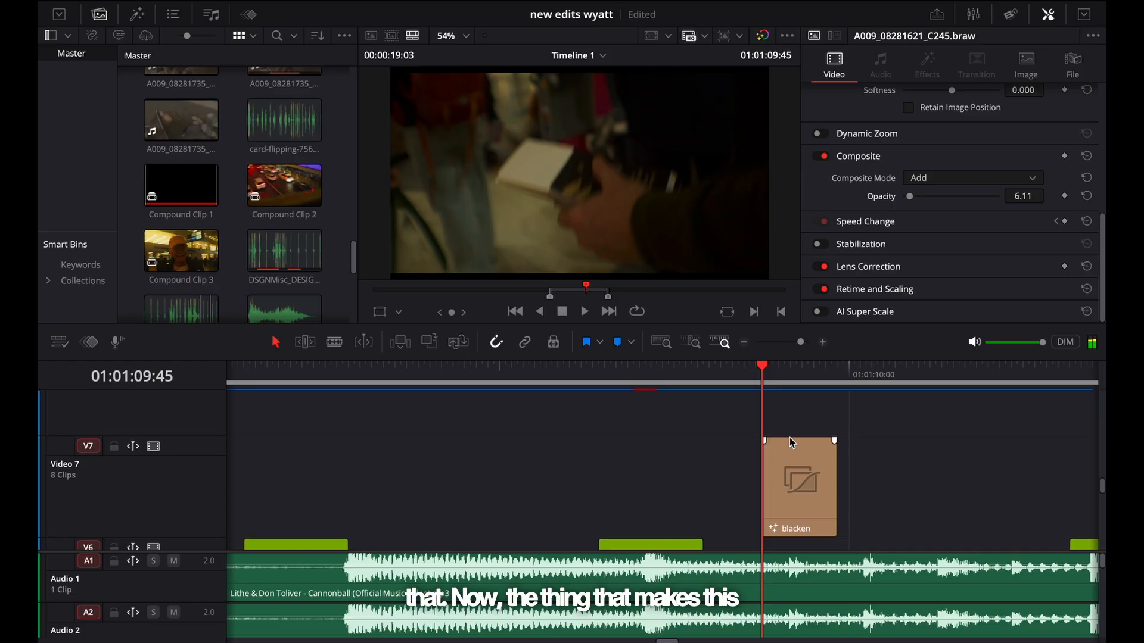
scroll(793, 429, down, 1)
click(784, 373)
scroll(785, 406, right, 1)
click(741, 456)
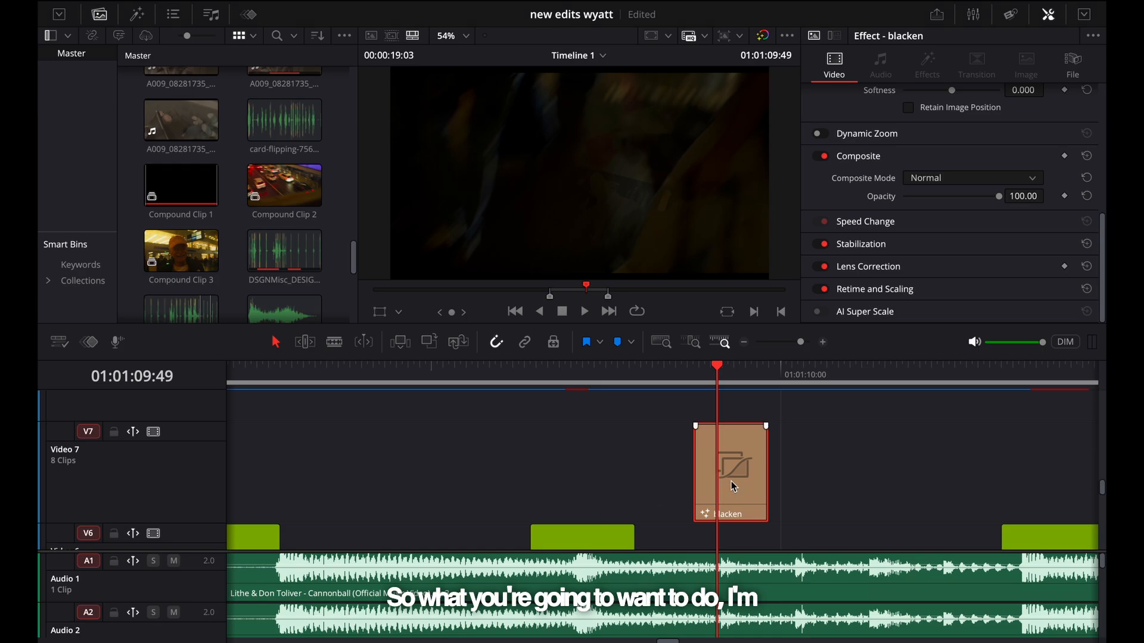
Step: Survey the other adjustment clips on the timeline, and open the blacken clip in the Fusion page at 01:01:09:51
scroll(603, 498, down, 2)
scroll(603, 498, down, 6)
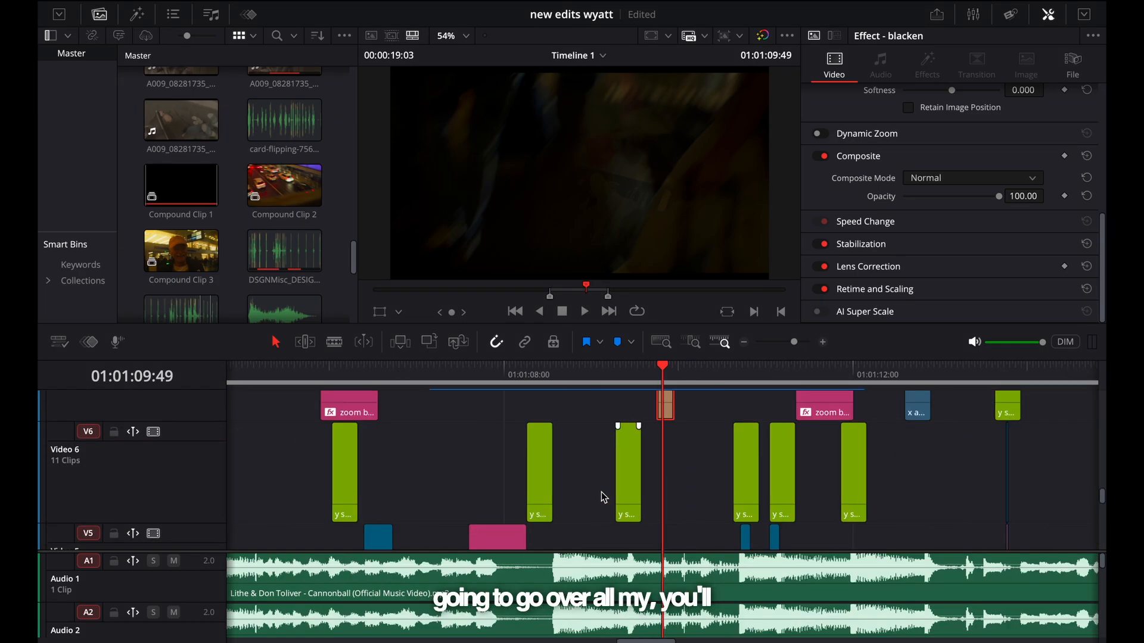
scroll(604, 498, up, 2)
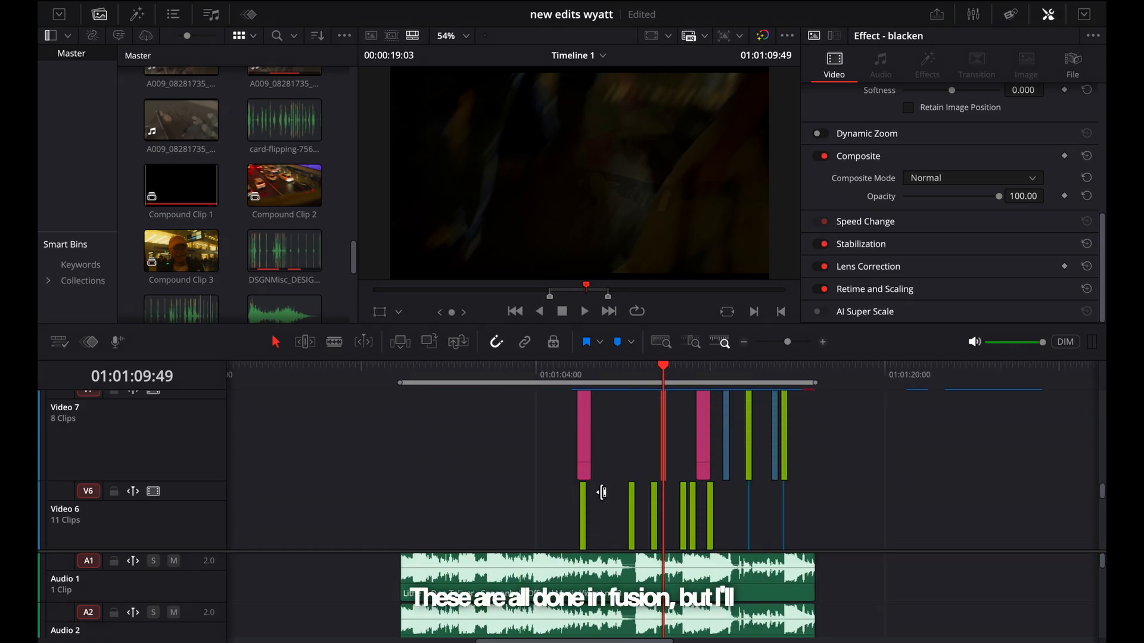
scroll(604, 498, up, 6)
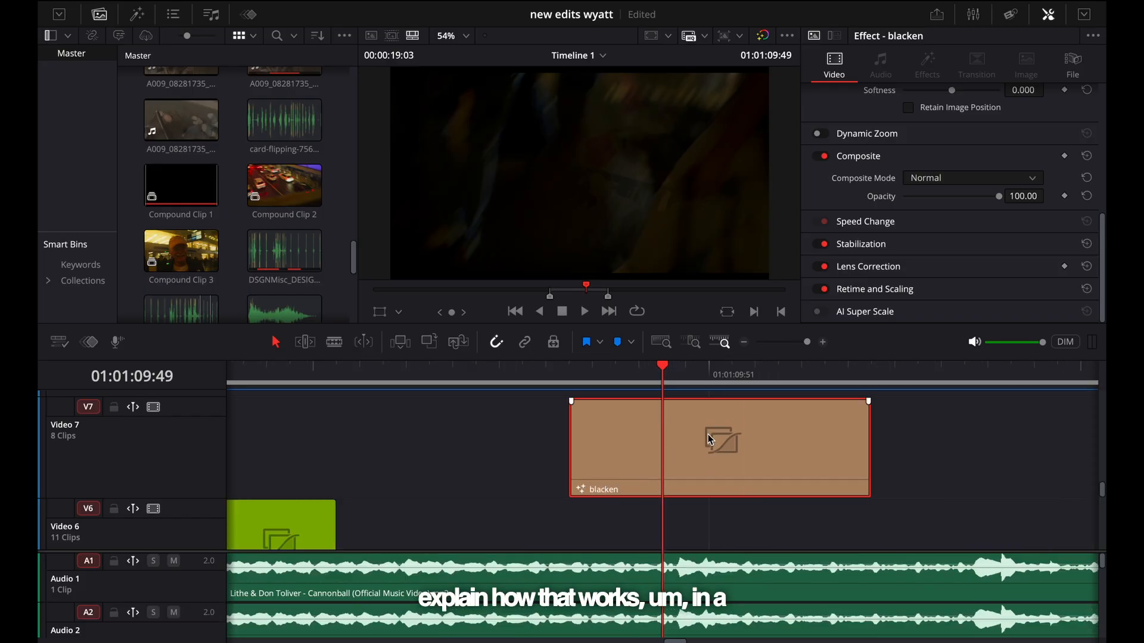
click(720, 393)
click(715, 377)
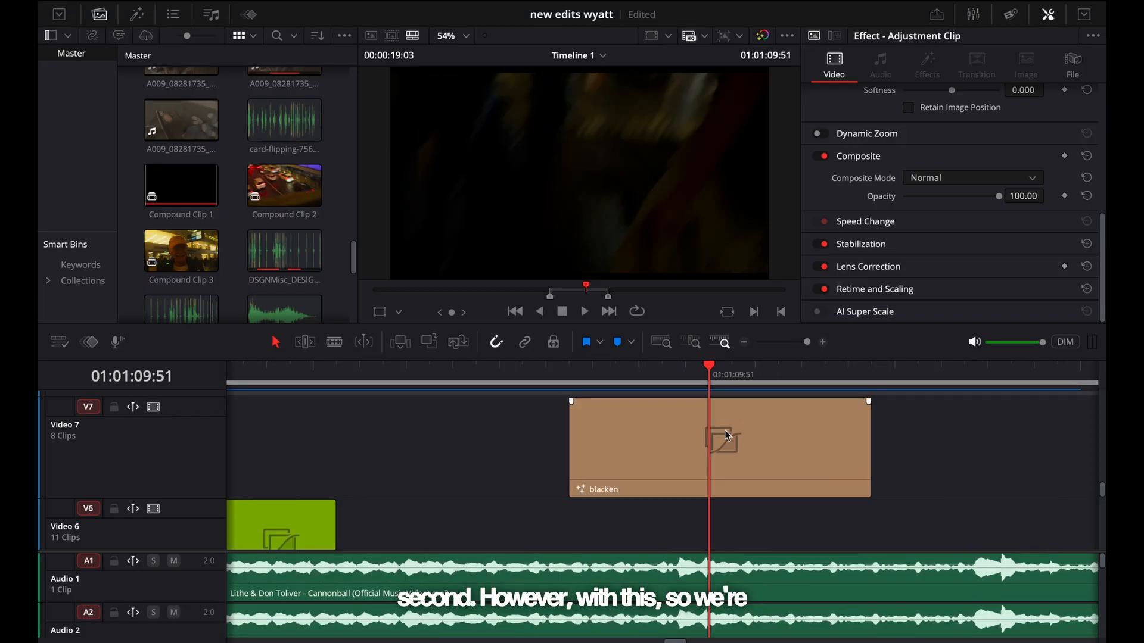
right_click(717, 456)
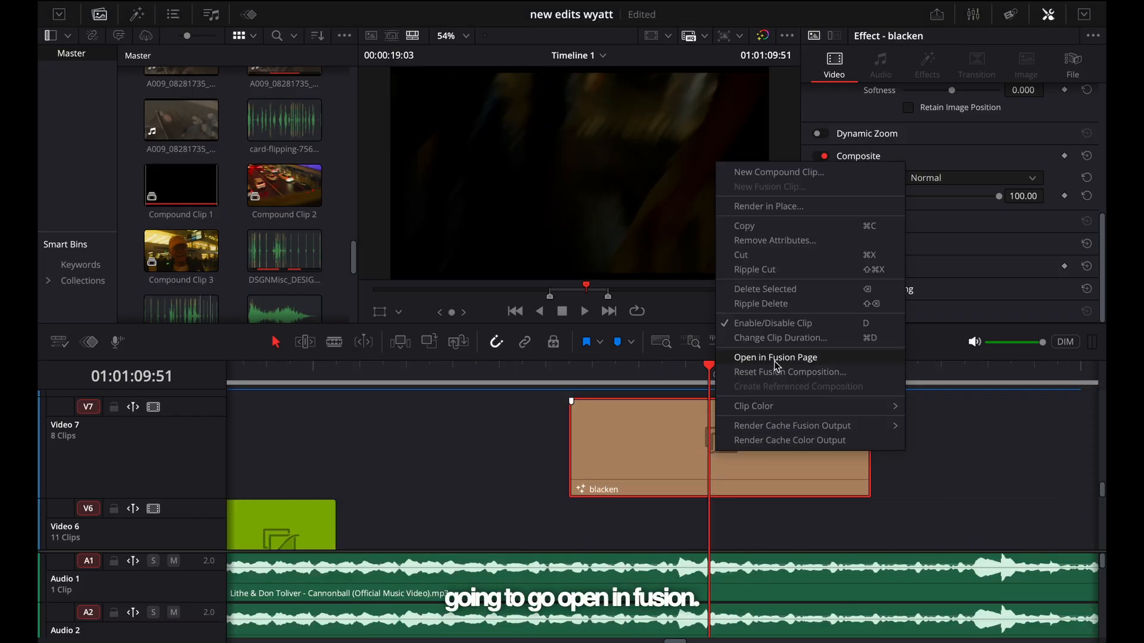
key(Return)
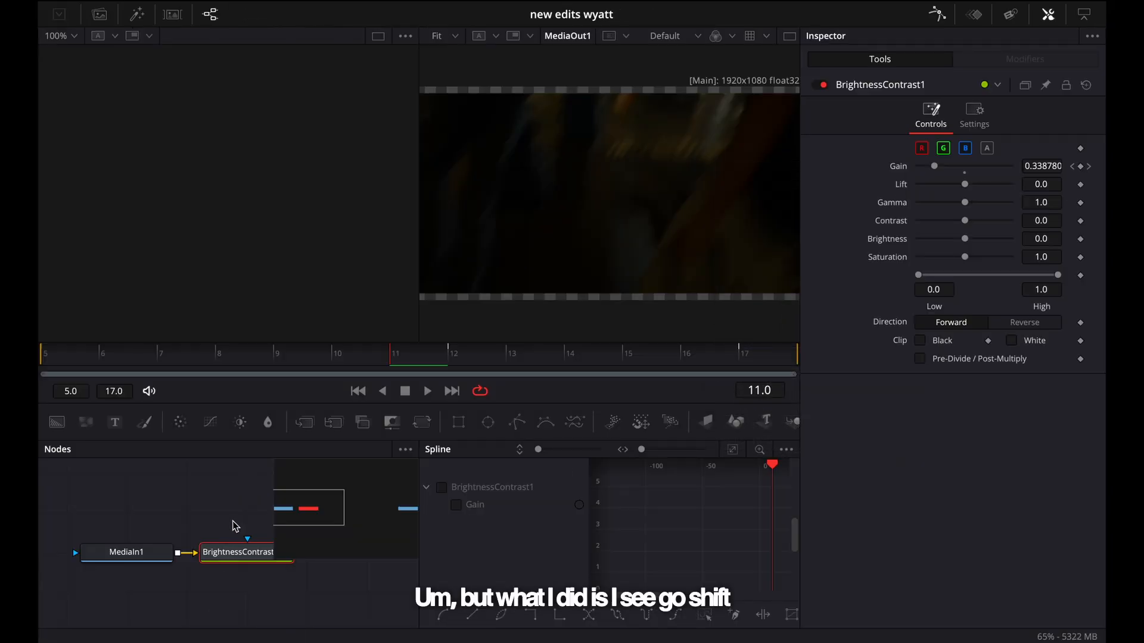
Step: Look up the Brightness / Contrast tool in Fusion's tool selector and close the selector without adding it
scroll(233, 522, right, 2)
scroll(173, 543, left, 1)
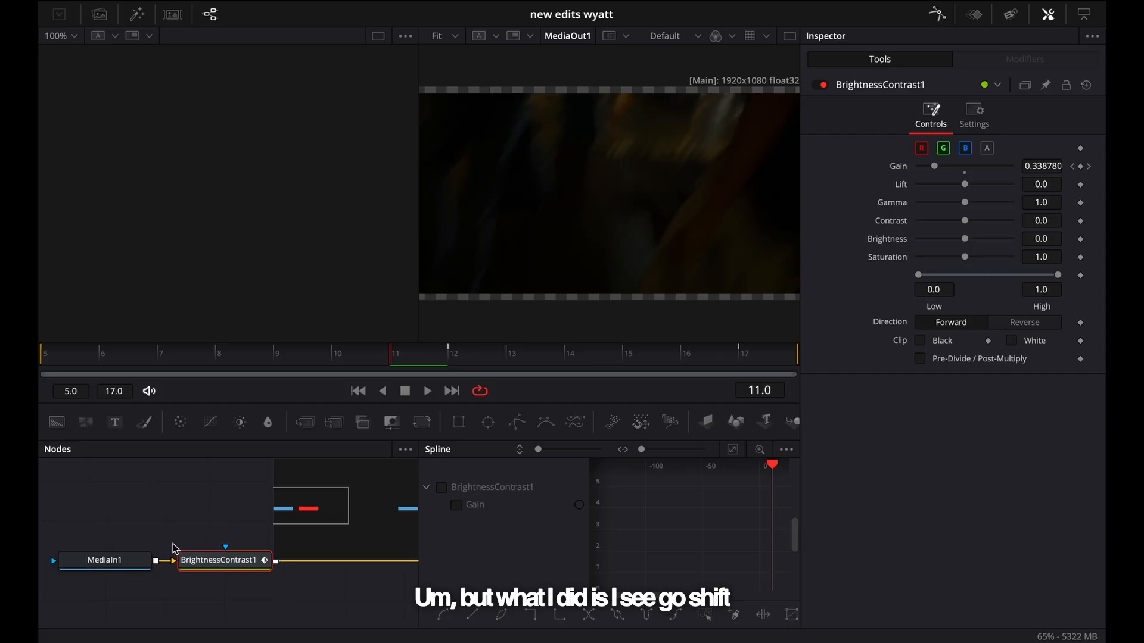
key(shift+space)
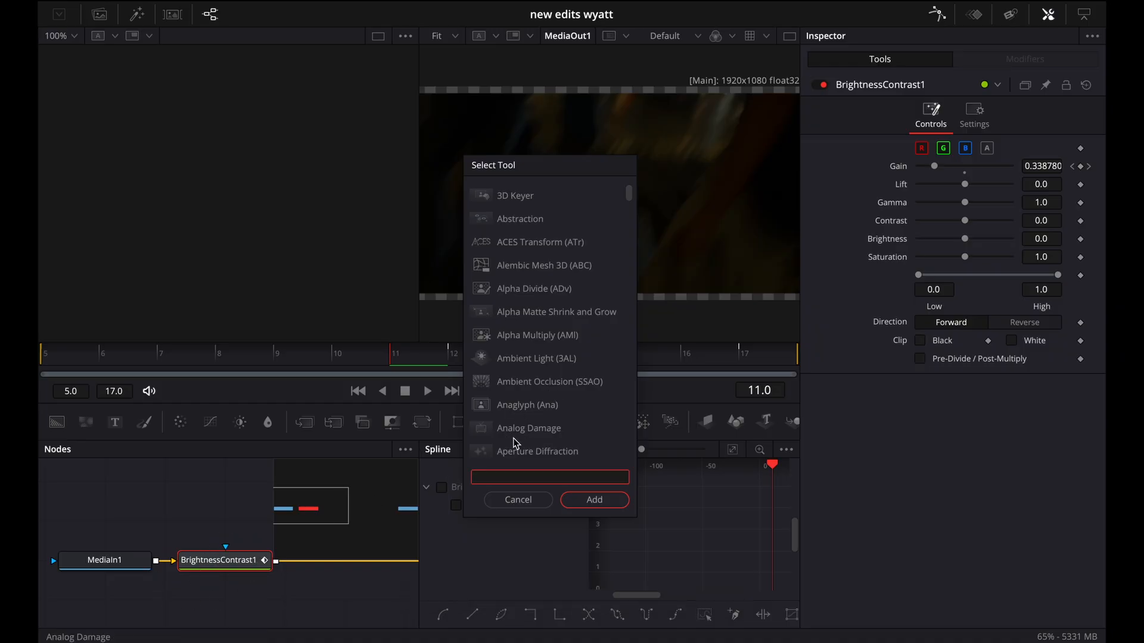
text(brightnes)
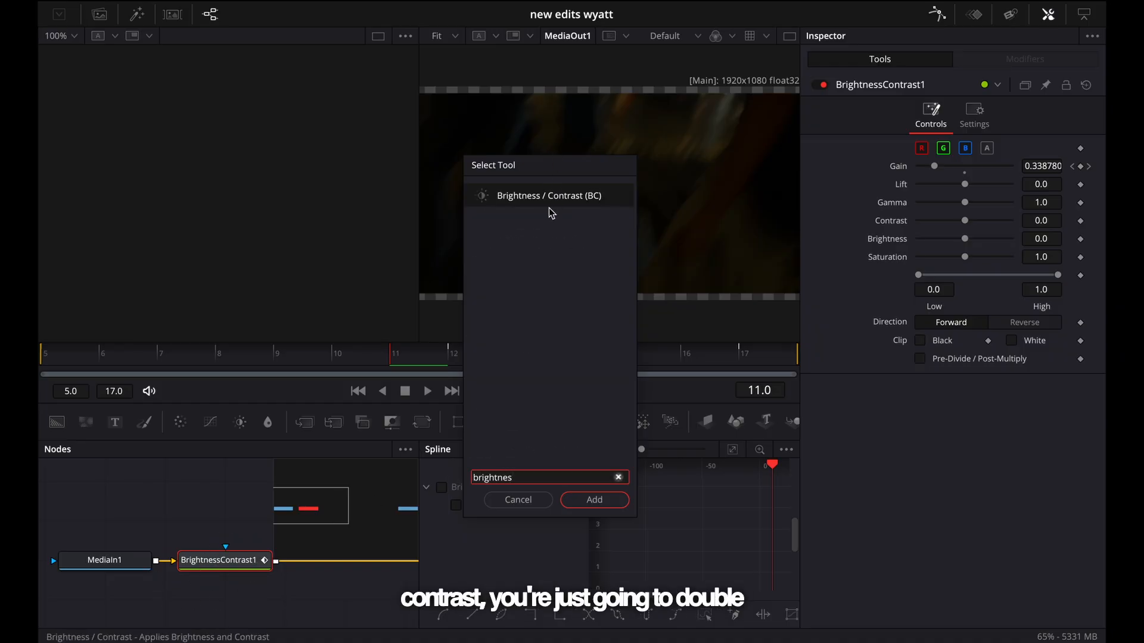
click(518, 500)
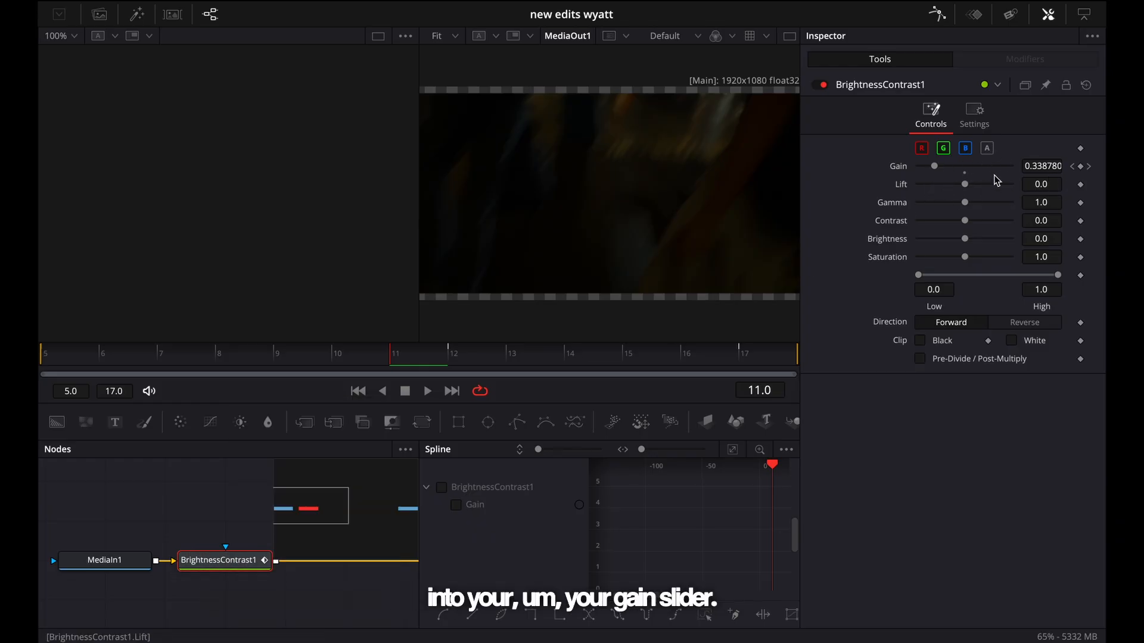
Step: Inspect the Gain keyframes of BrightnessContrast1 at frames 12, 17 and 5
click(451, 354)
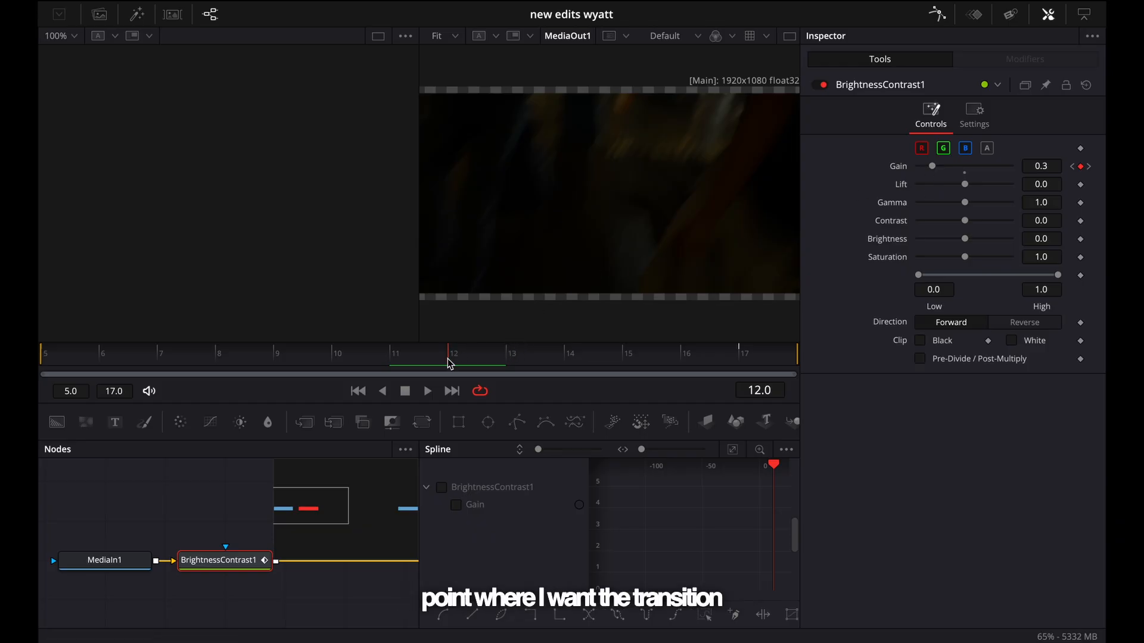
drag(453, 361, 760, 359)
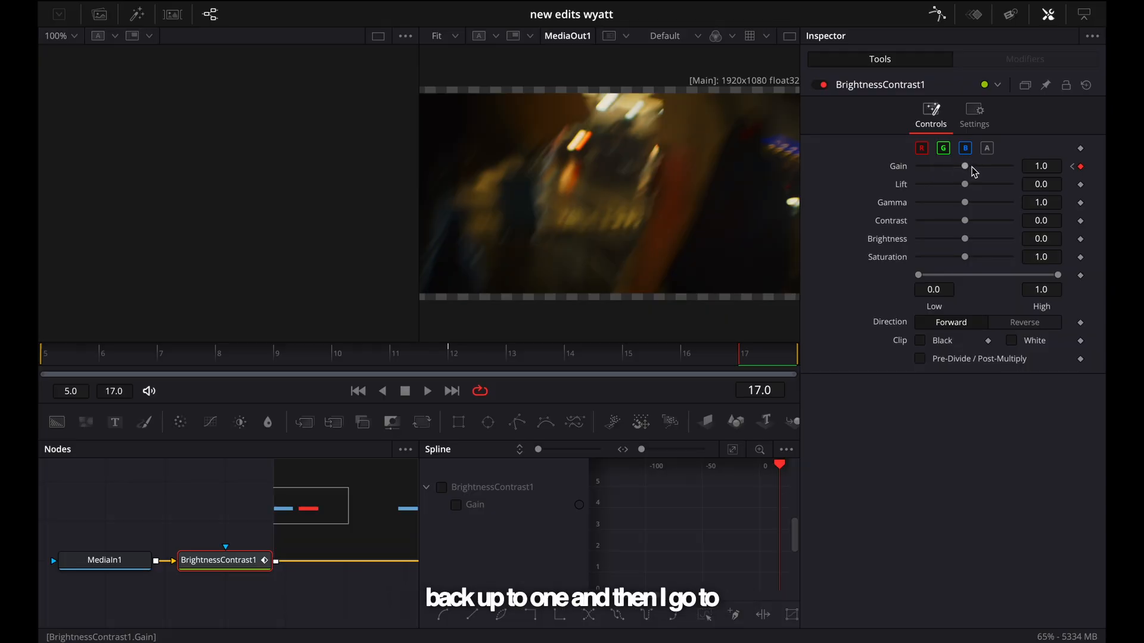
drag(264, 360, 41, 359)
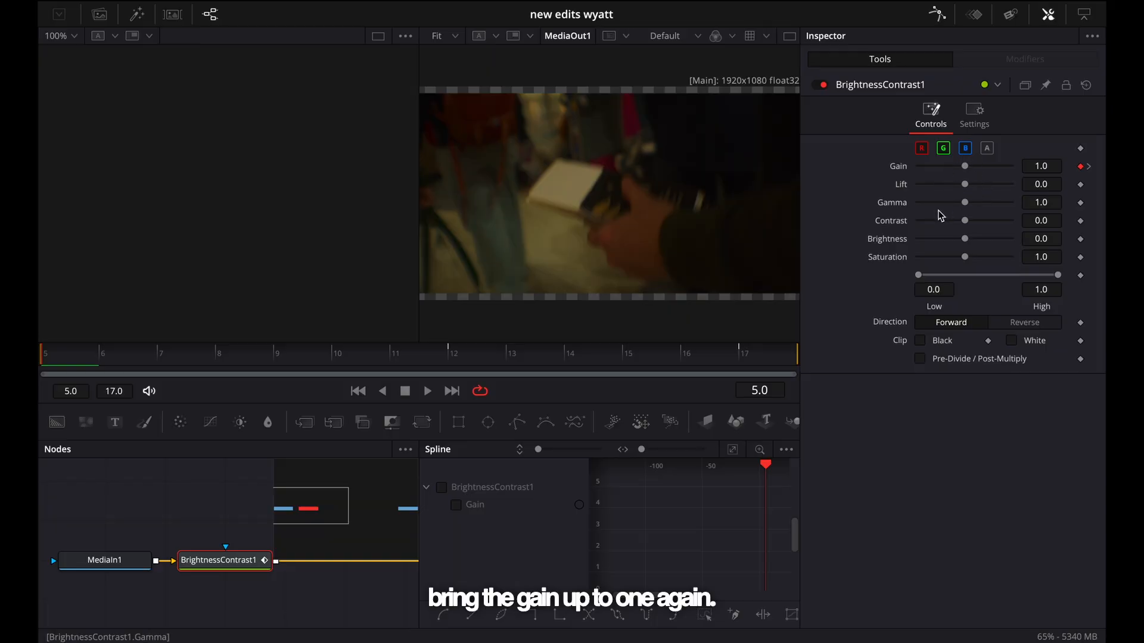
Step: Examine how the Gain keyframes darken the book shot in the first half of the effect, stopping at frame 7
drag(102, 354, 280, 357)
key(Right)
key(Right)
key(Left)
key(Left)
key(Left)
key(Left)
key(Left)
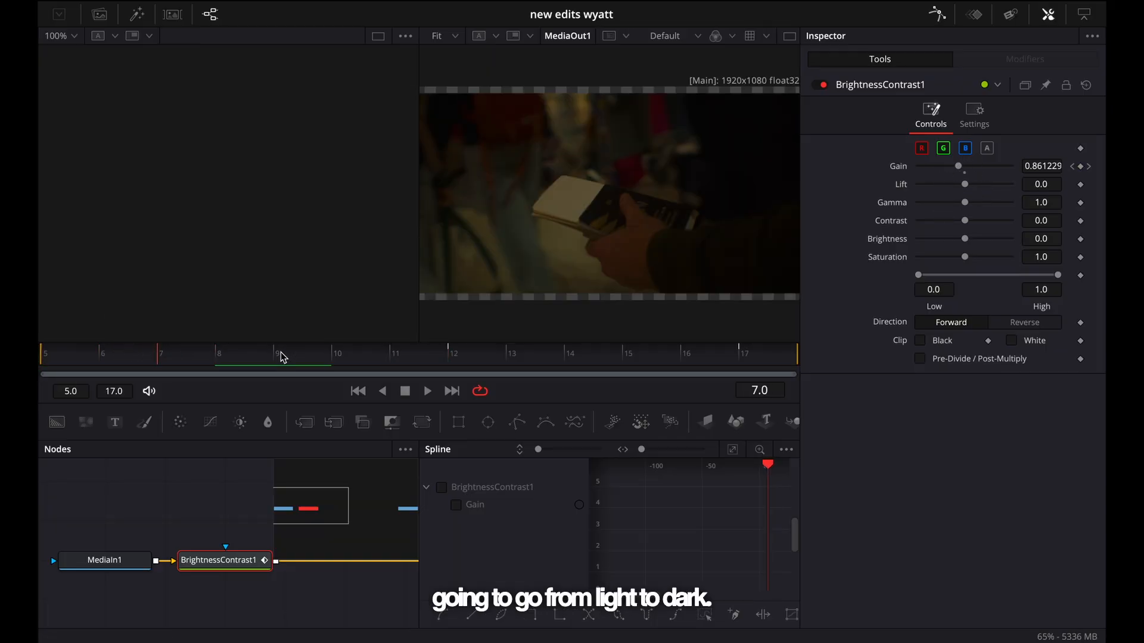
Step: Step through the full dark-to-light dip up to frame 16 and back to frame 7
key(Right)
key(Right)
key(Right)
key(Right)
key(Right)
key(Right)
key(Right)
key(Right)
key(Right)
key(Right)
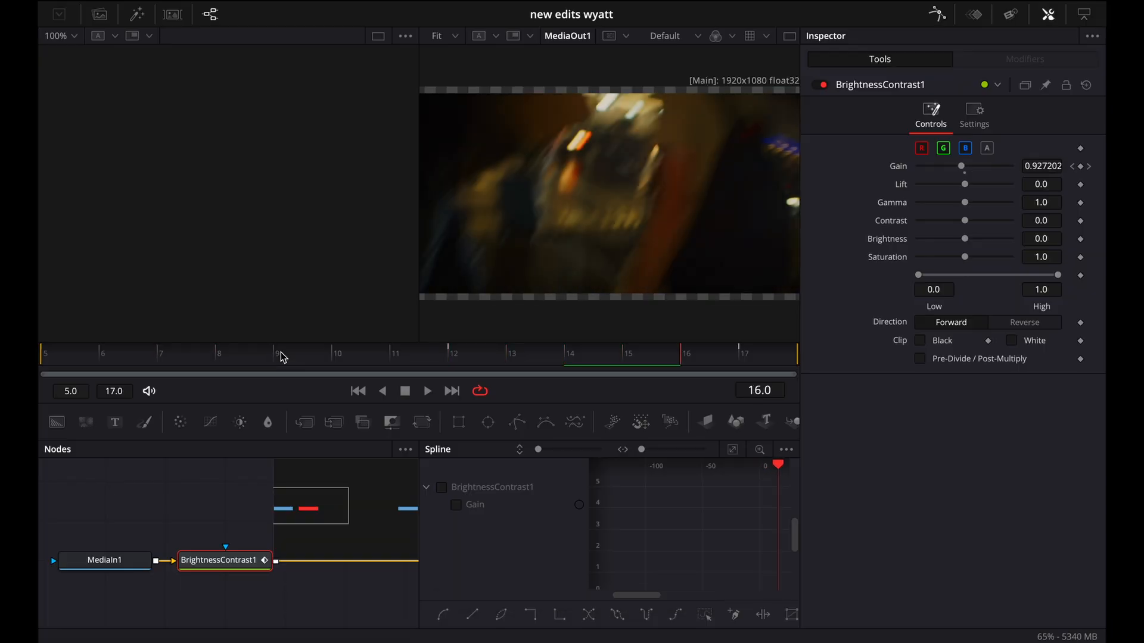
key(Left)
key(Left)
key(Left)
key(Left)
key(Left)
key(Left)
key(Left)
key(Left)
key(Left)
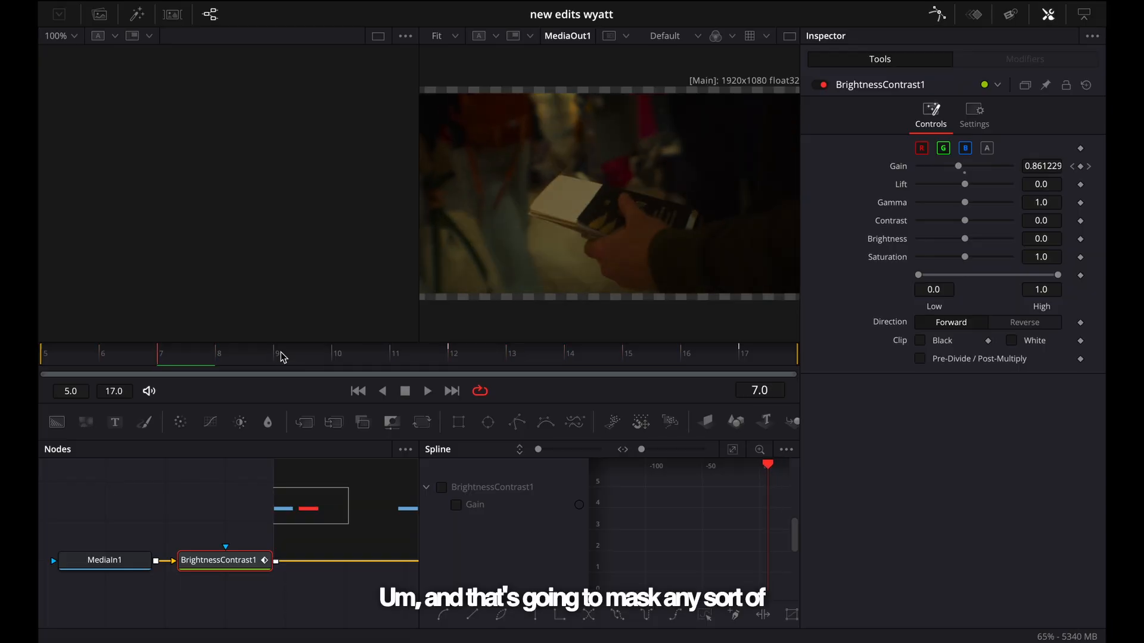
Step: Review the opening frames of the darkening once more, stopping on the first Gain keyframe at frame 5
key(Right)
key(Right)
key(Right)
key(Right)
key(Left)
key(Left)
key(Left)
key(Left)
key(Left)
key(Left)
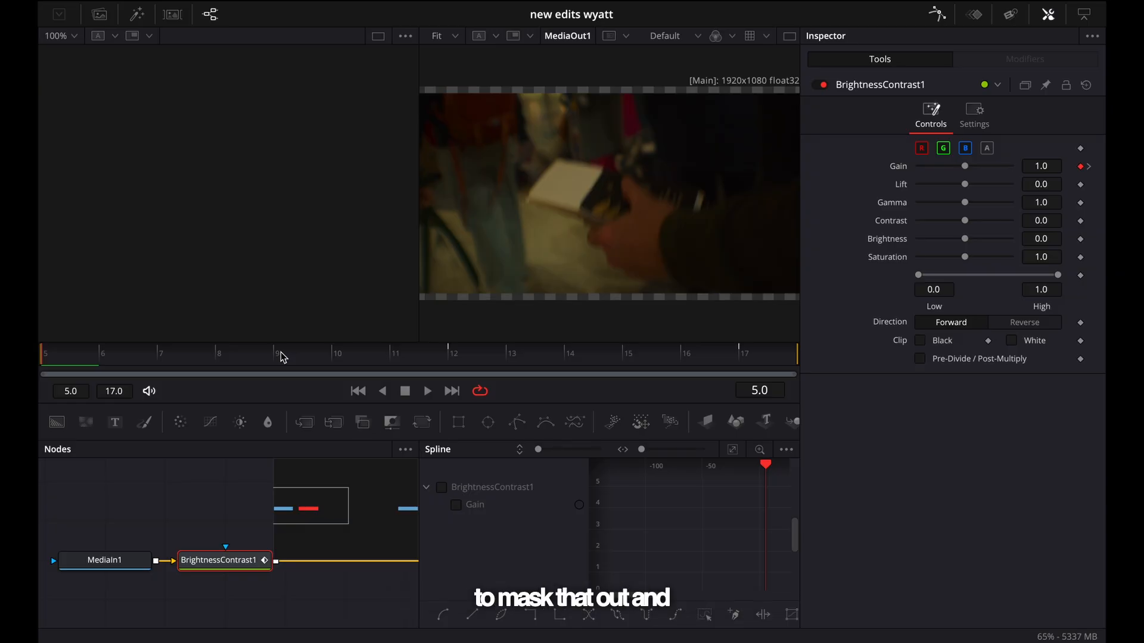
Step: Display BrightnessContrast1's Gain curve in the Spline editor, fit it to the view and select all its keyframes
click(441, 487)
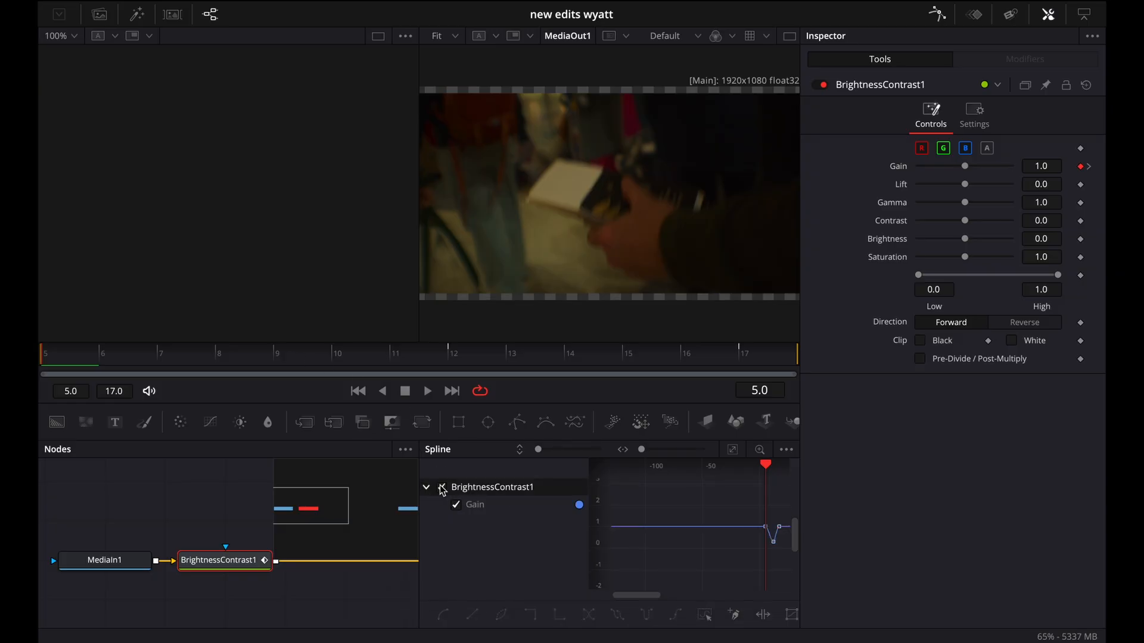
scroll(763, 507, right, 2)
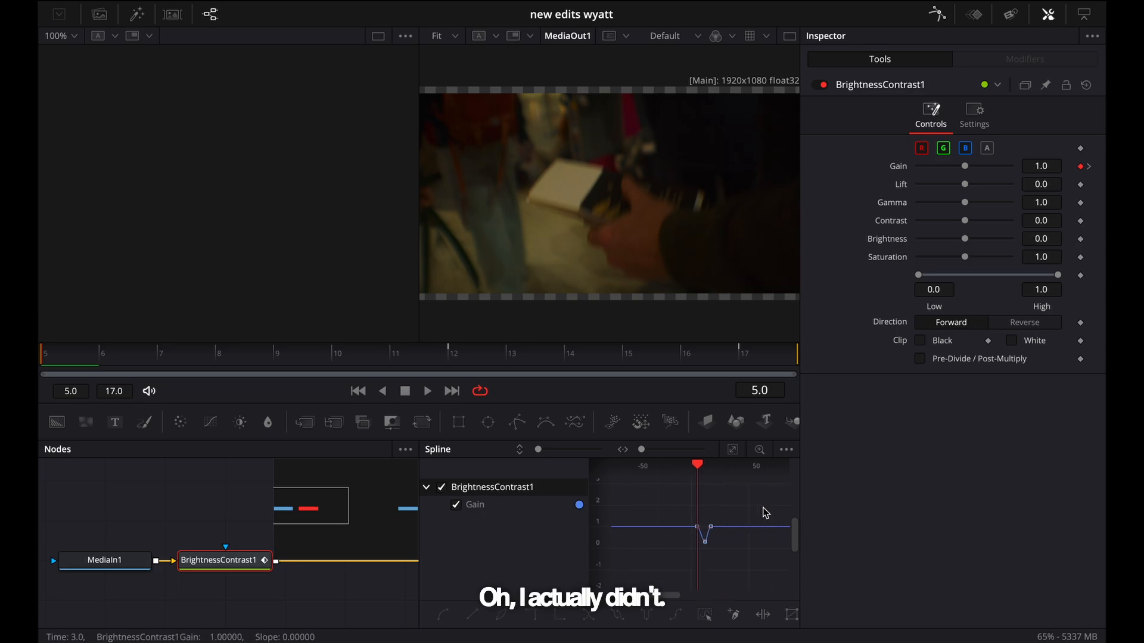
click(733, 450)
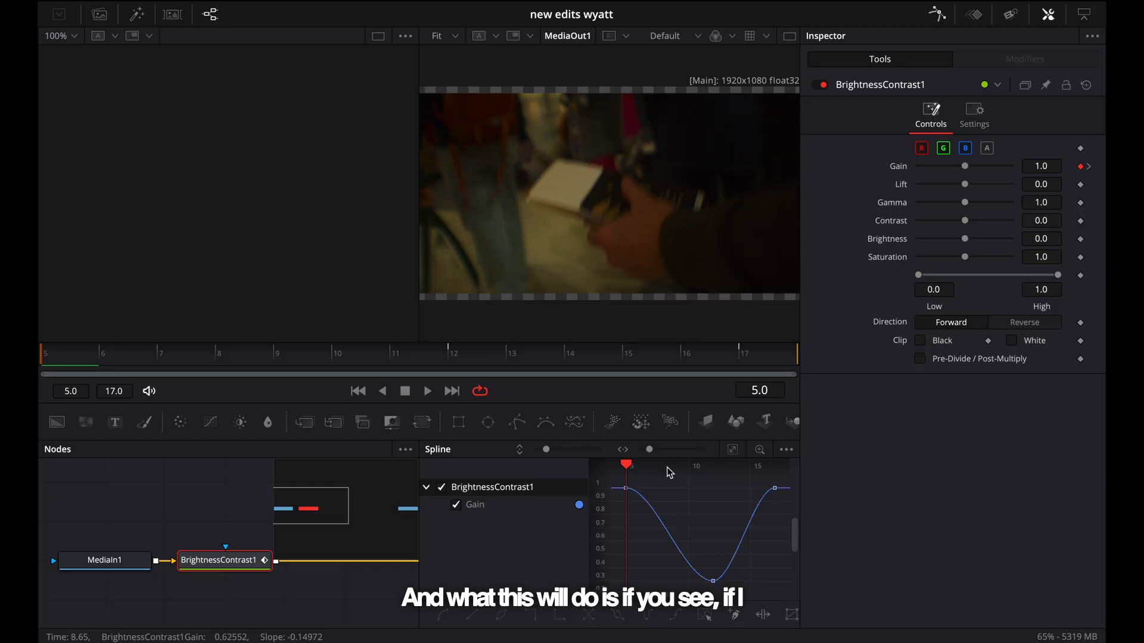
drag(651, 447, 713, 454)
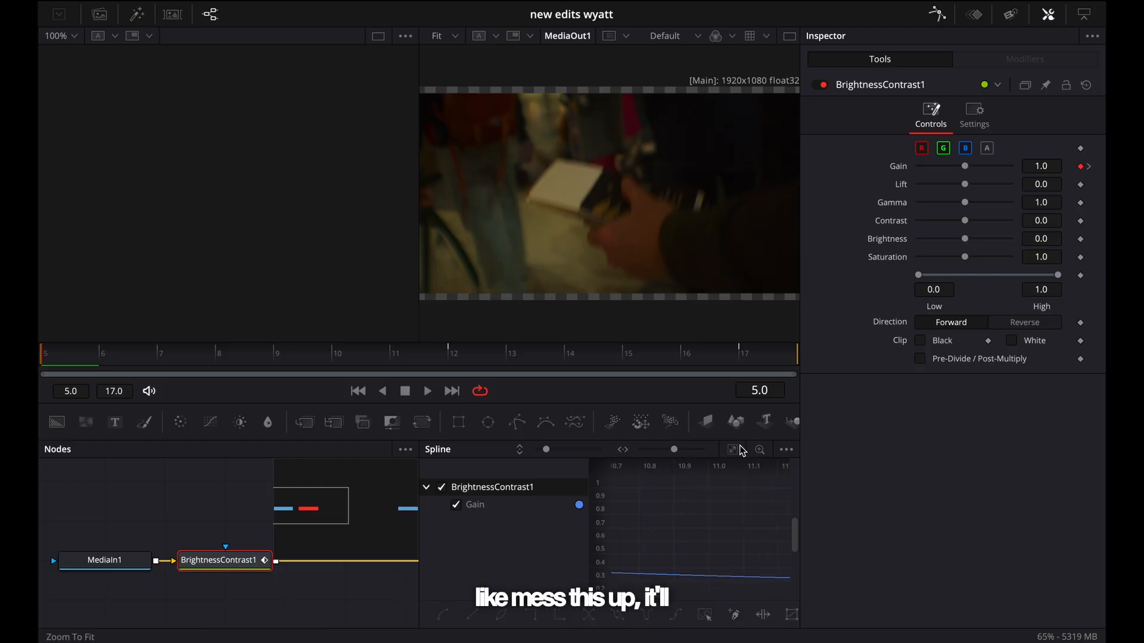
click(735, 450)
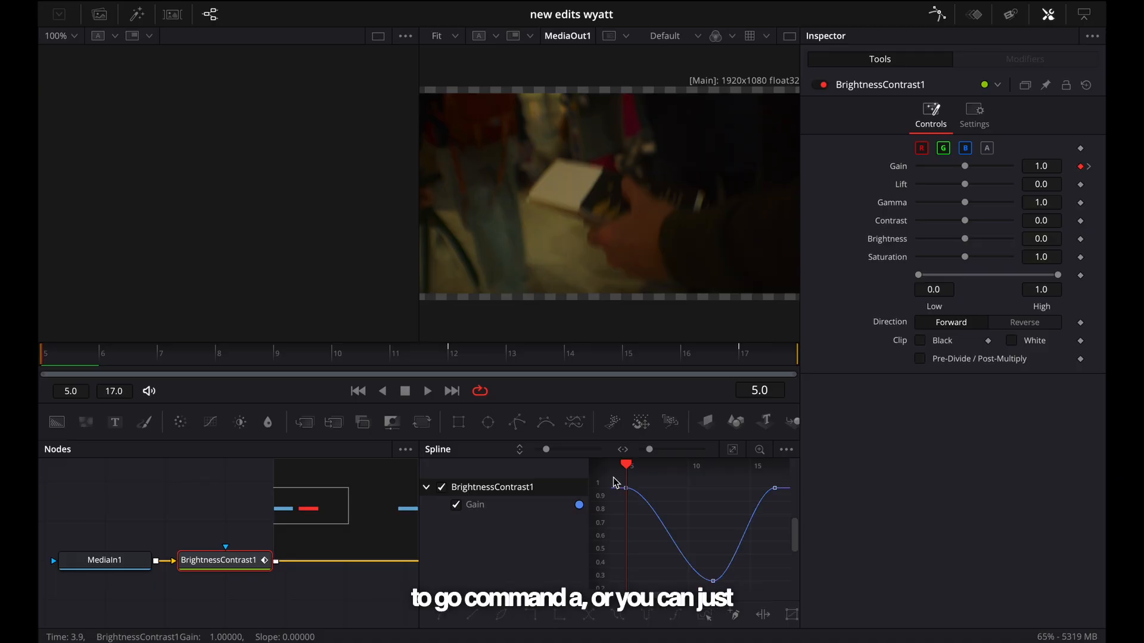
drag(616, 480, 821, 598)
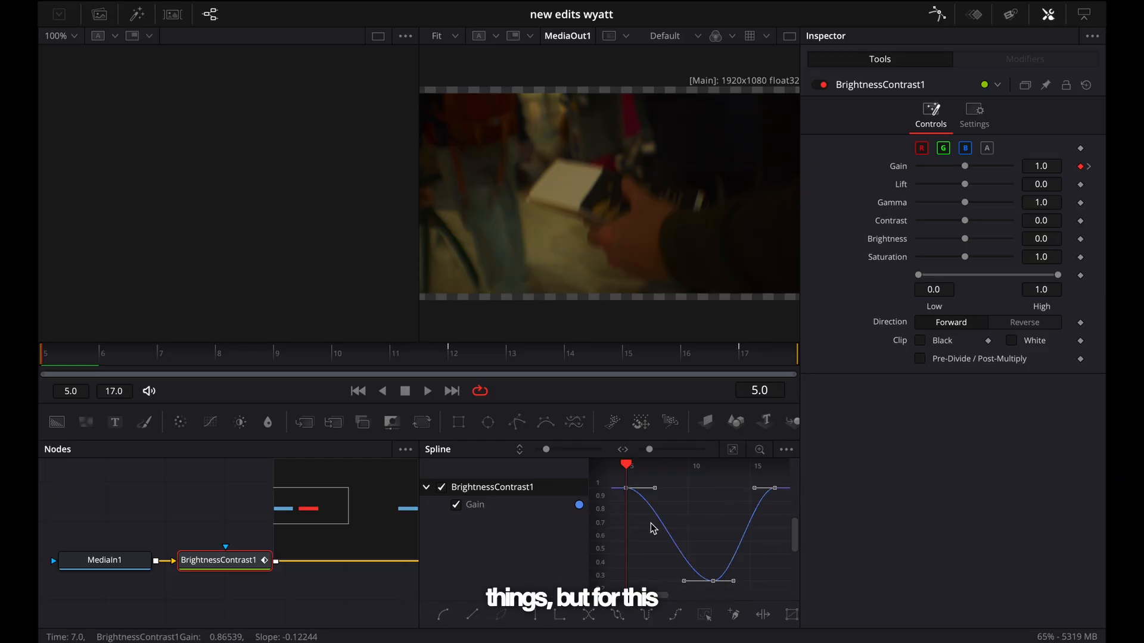
Step: Return to the Edit page and play the blacken transition from 01:01:09:43 into the airport shot
key(shift+4)
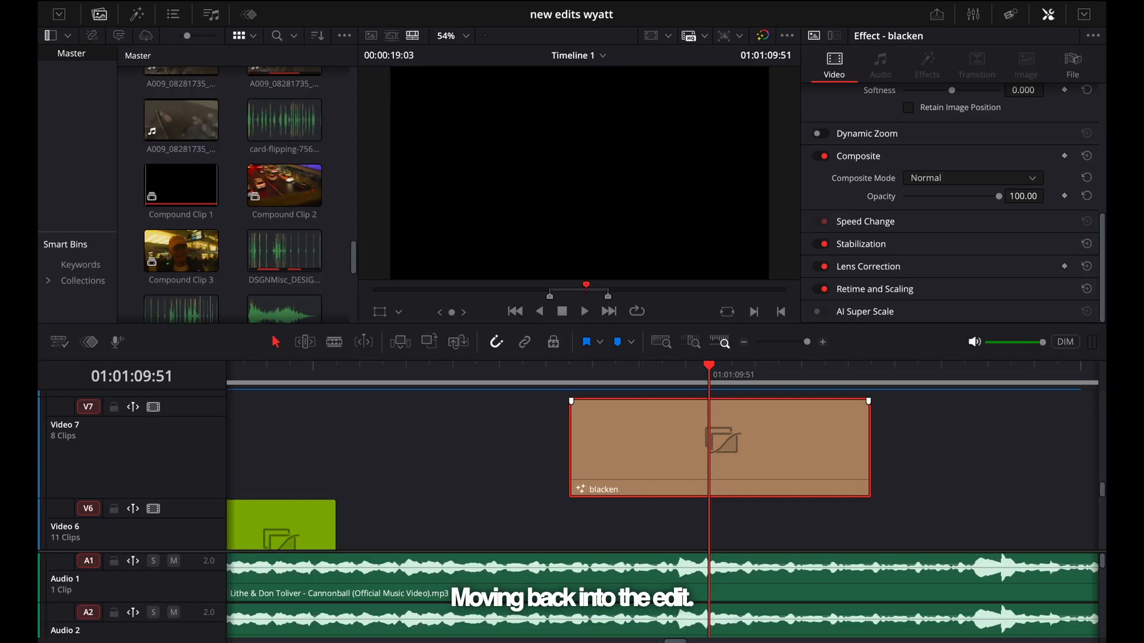
scroll(659, 530, down, 3)
key(space)
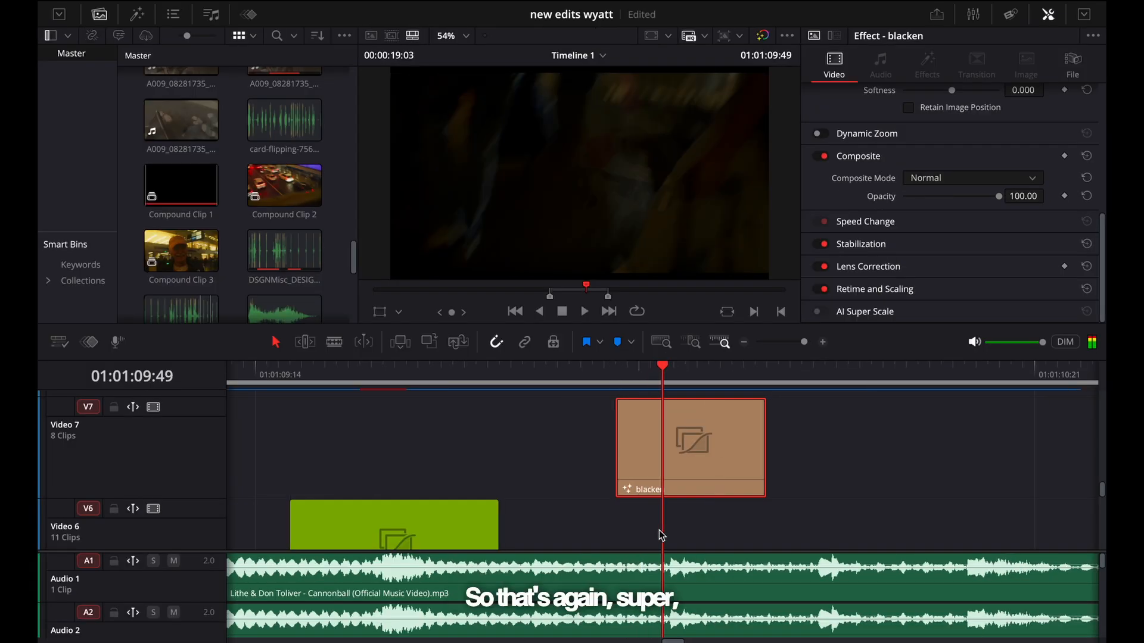
key(Left)
key(Left)
key(Left)
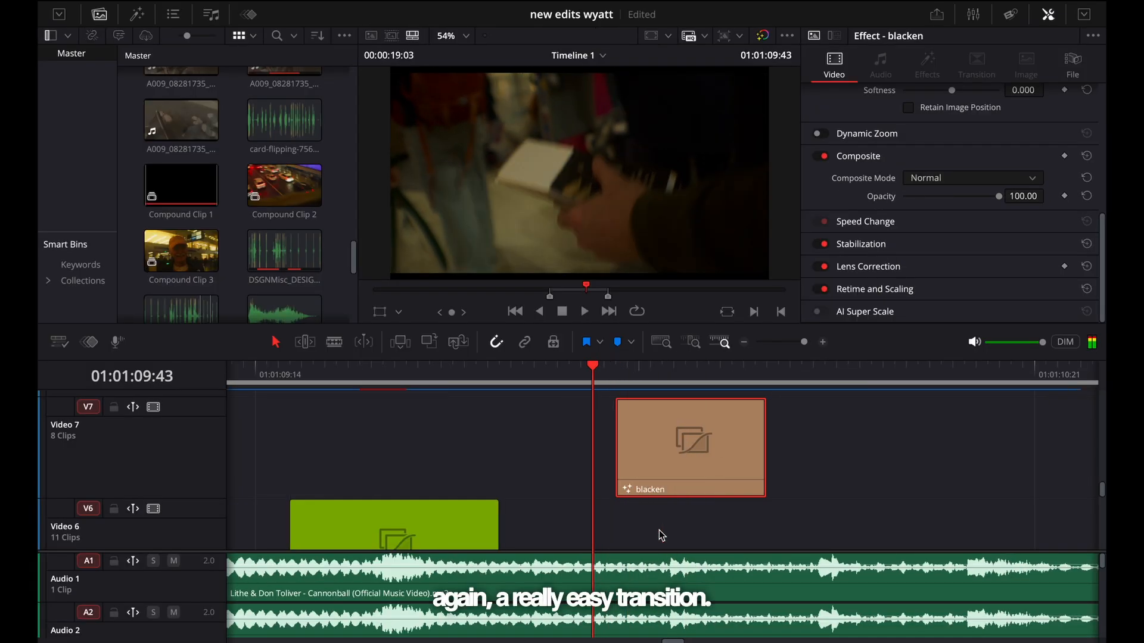
key(space)
key(space)
scroll(660, 531, down, 2)
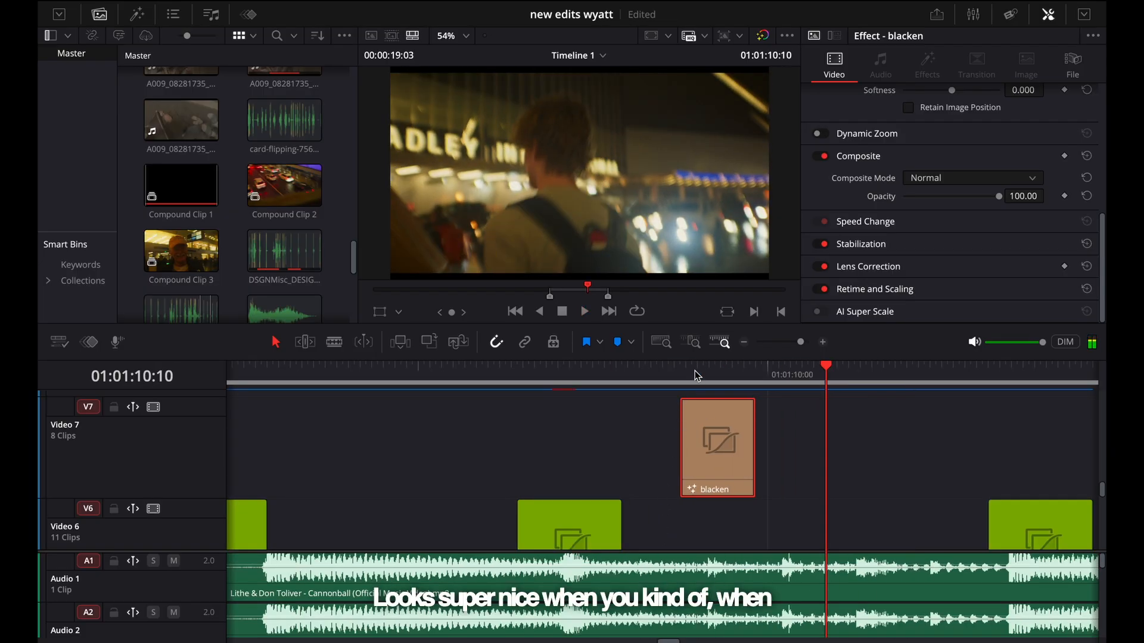
Step: Replay the cut from the book shot to the airport shot, restarting around 01:01:09:32
click(515, 374)
key(space)
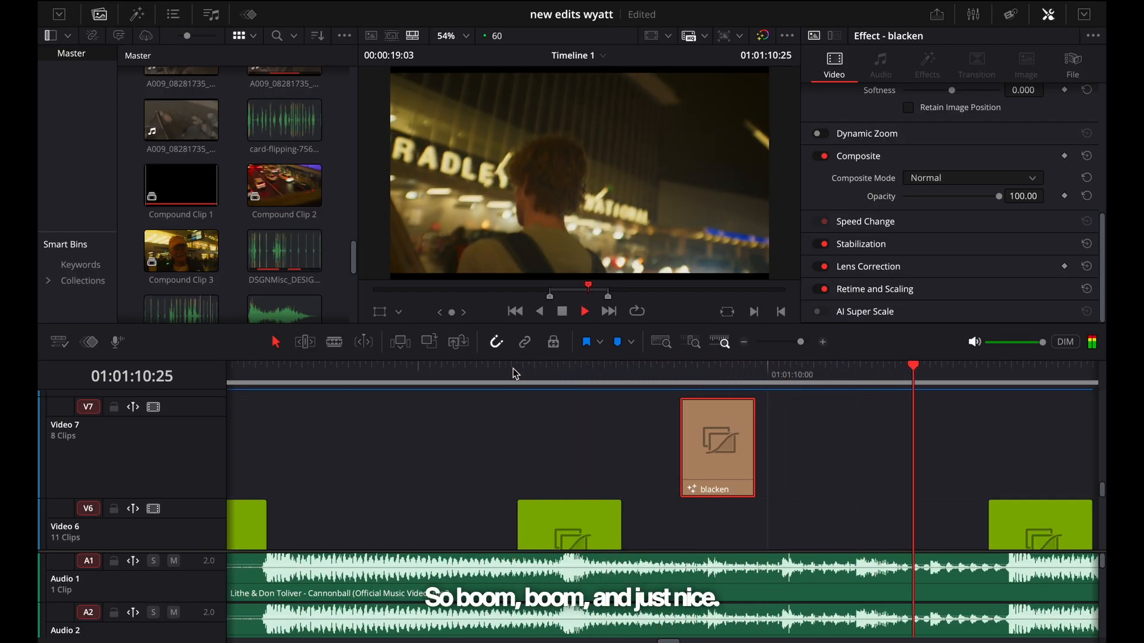
click(608, 372)
click(609, 372)
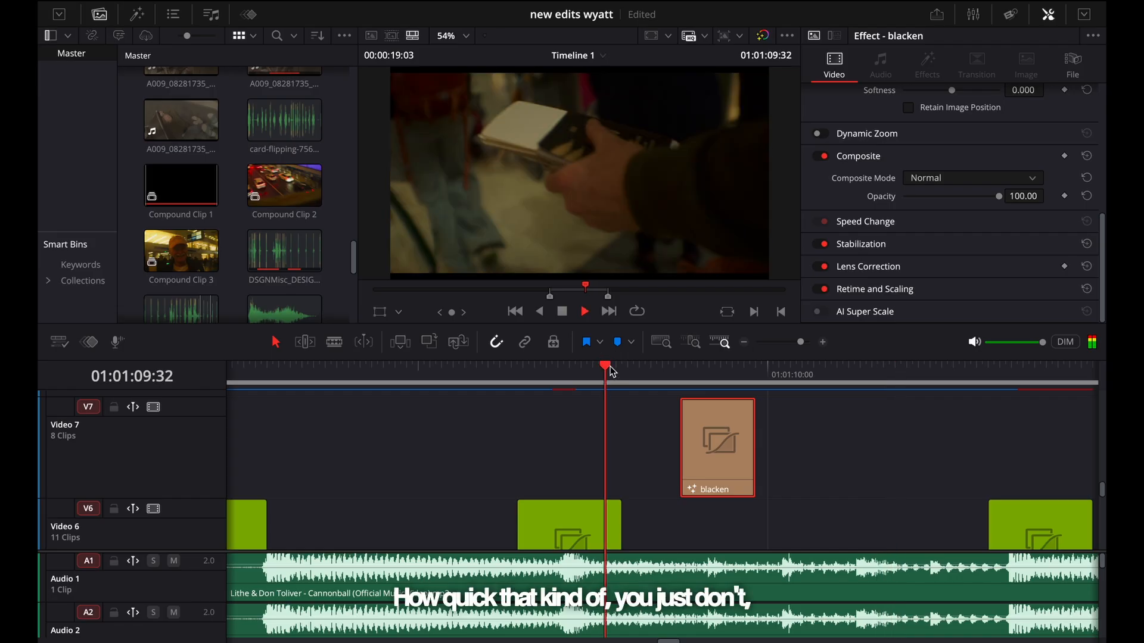
click(610, 372)
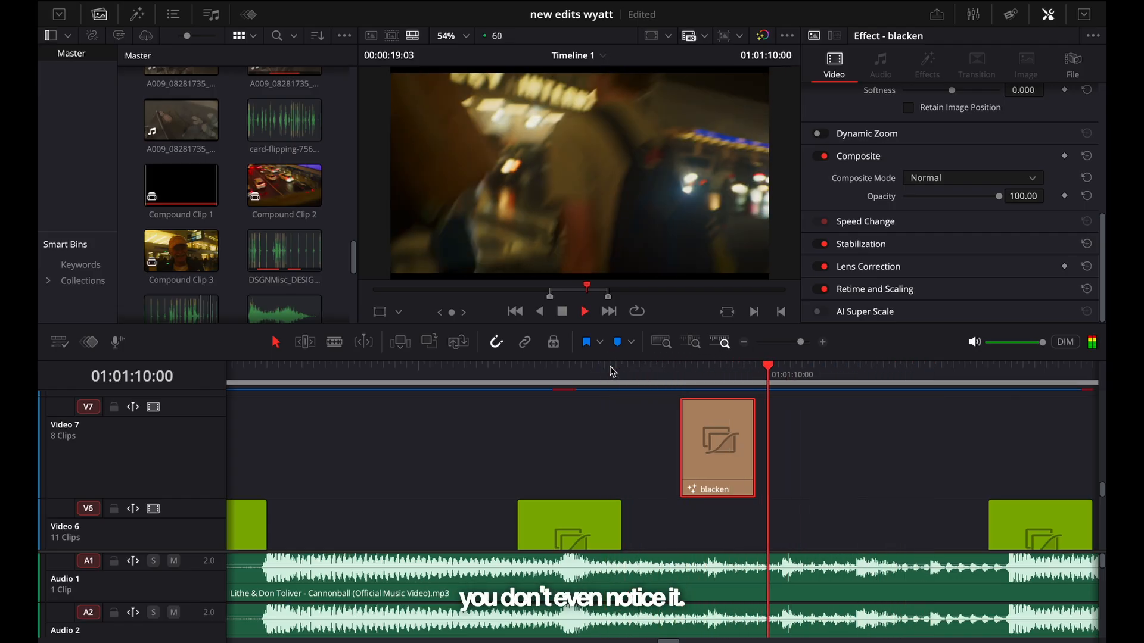
Step: Examine the darkened frames under the blacken clip from 01:01:09:46, and replay the transition up to 01:01:10:12
key(space)
click(680, 381)
key(super+equal)
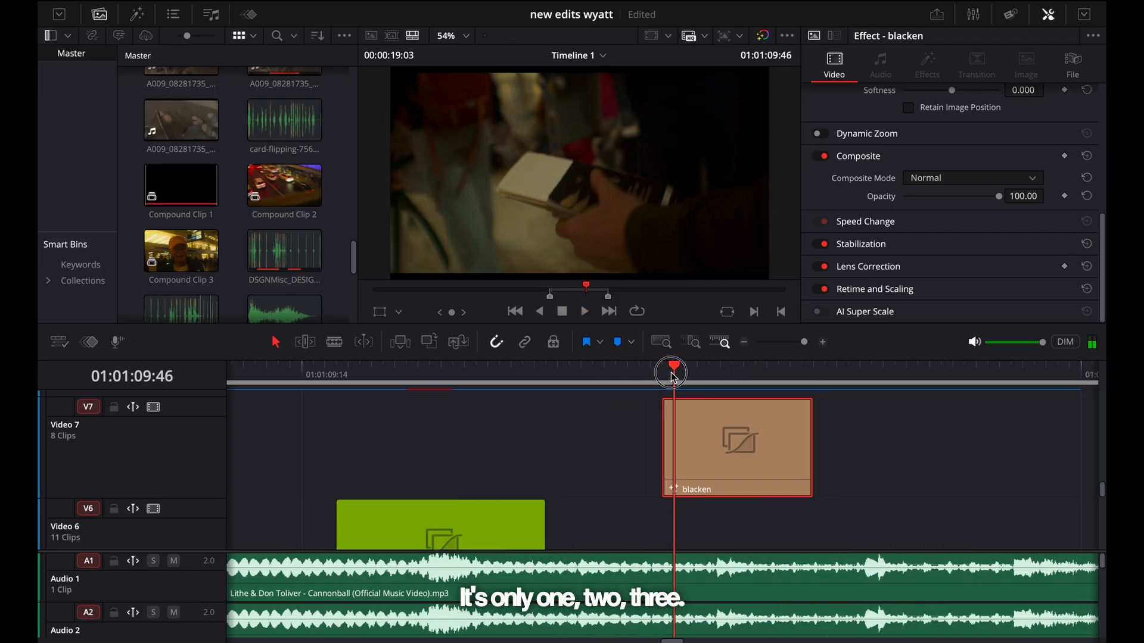
drag(672, 376, 567, 379)
key(super+minus)
key(space)
key(space)
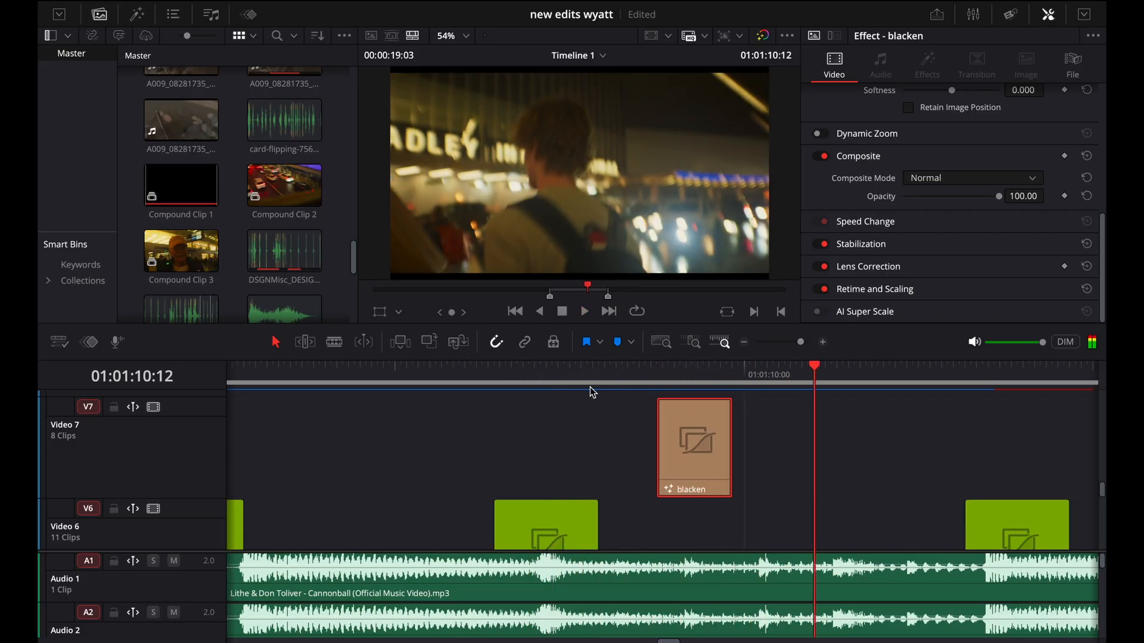
Step: Check the dark frame at 01:01:09:50 and replay the transition from 01:01:09:41, stopping at 01:01:10:24
click(685, 379)
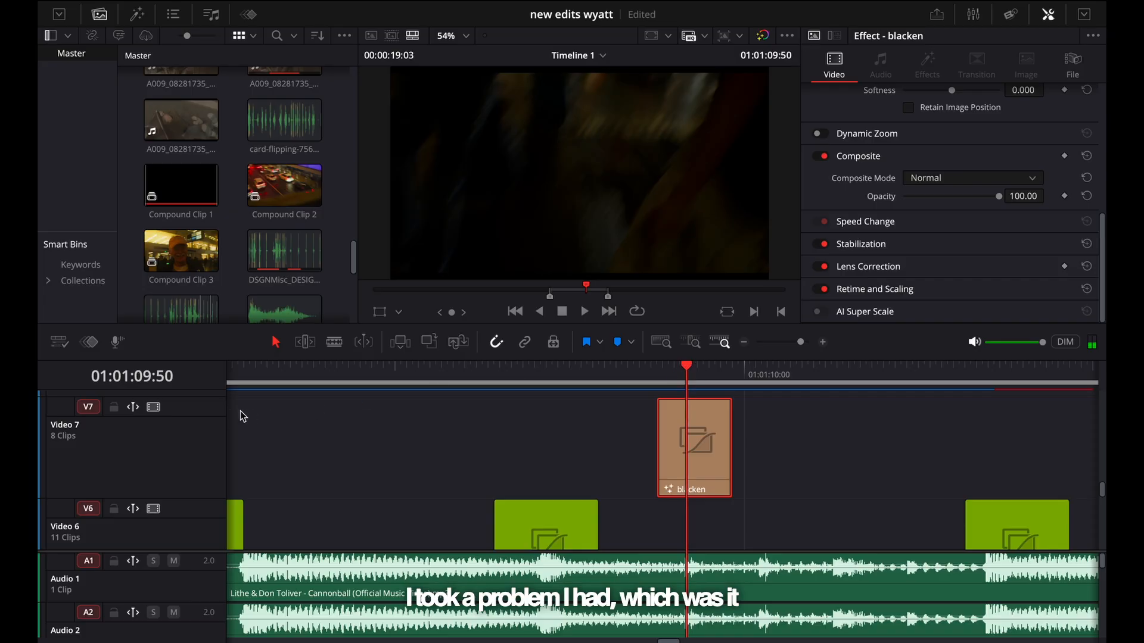
drag(659, 376, 636, 376)
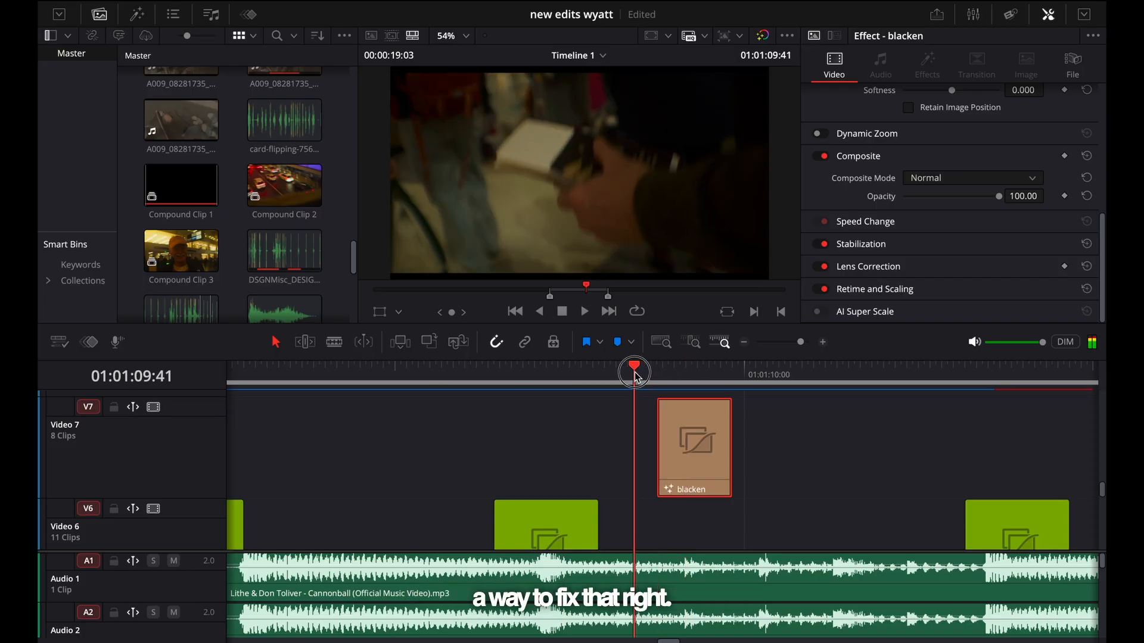
key(space)
click(635, 377)
key(space)
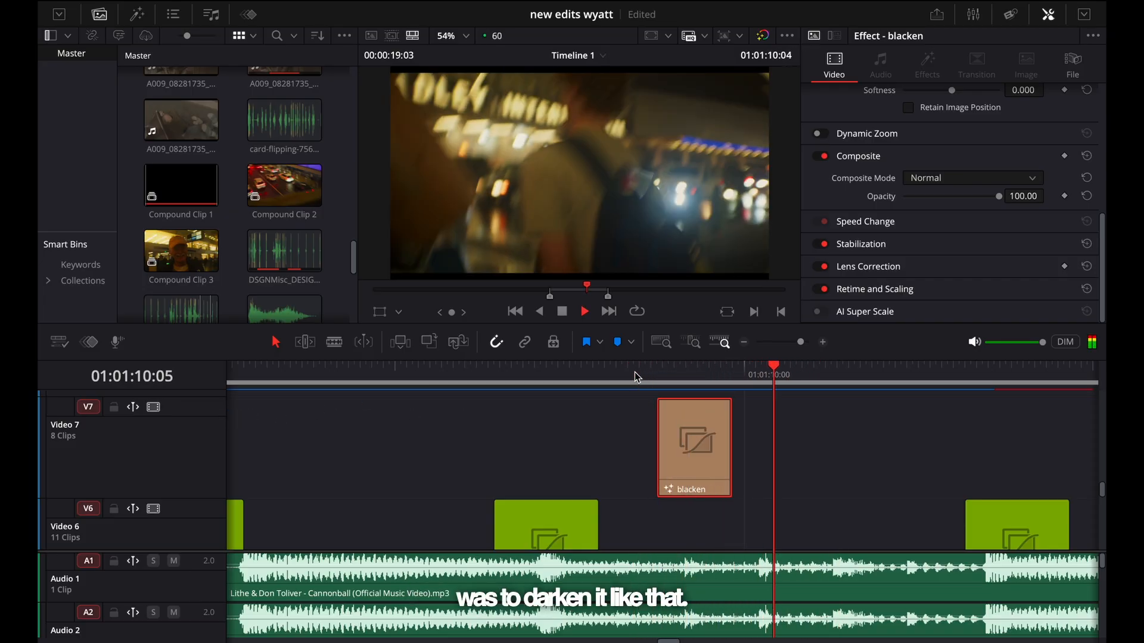
click(635, 377)
key(space)
key(space)
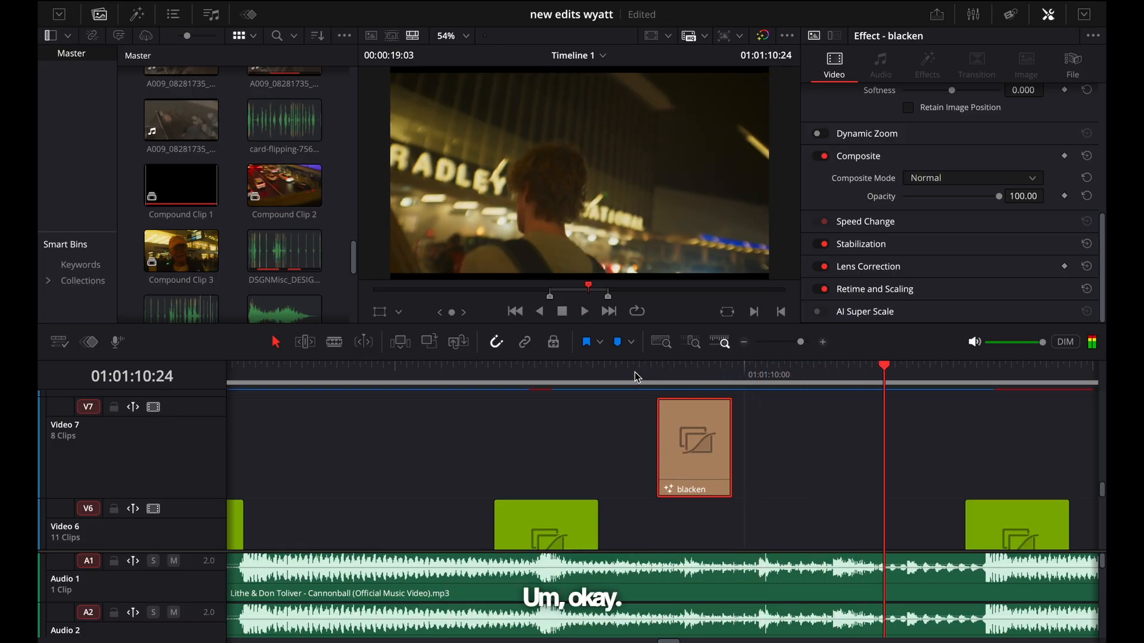
Step: Step frame by frame through the duplicated-character transition on the airport shot, from 01:01:10:38 to 01:01:10:50
scroll(775, 479, down, 10)
scroll(774, 477, up, 2)
scroll(774, 476, right, 3)
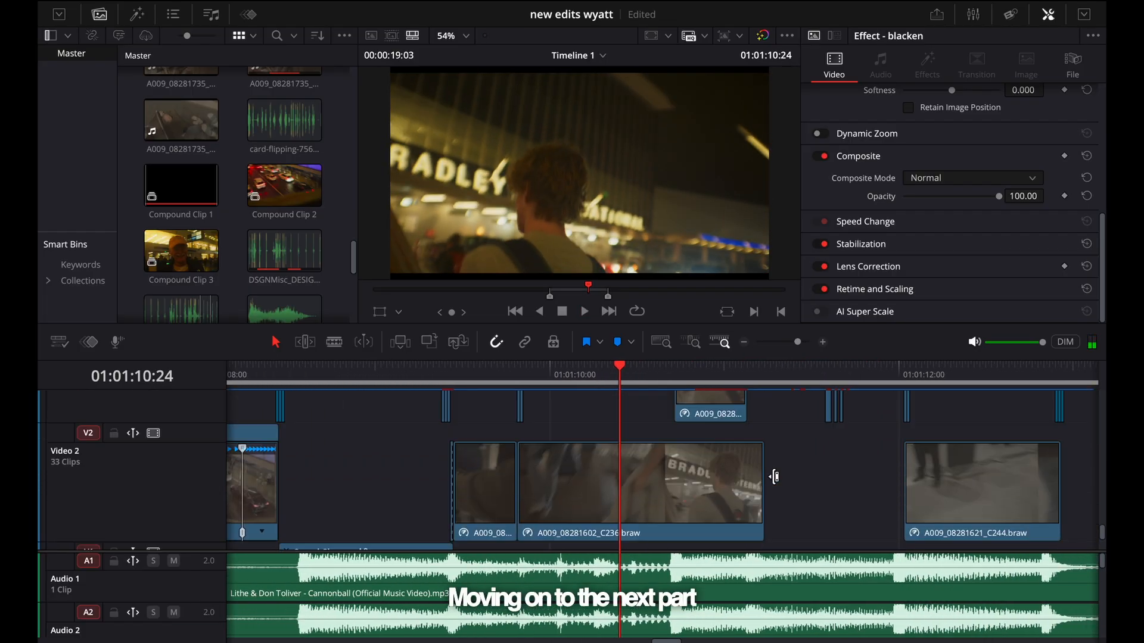
mouse_move(641, 371)
mouse_down()
mouse_move(690, 382)
mouse_move(661, 376)
mouse_up()
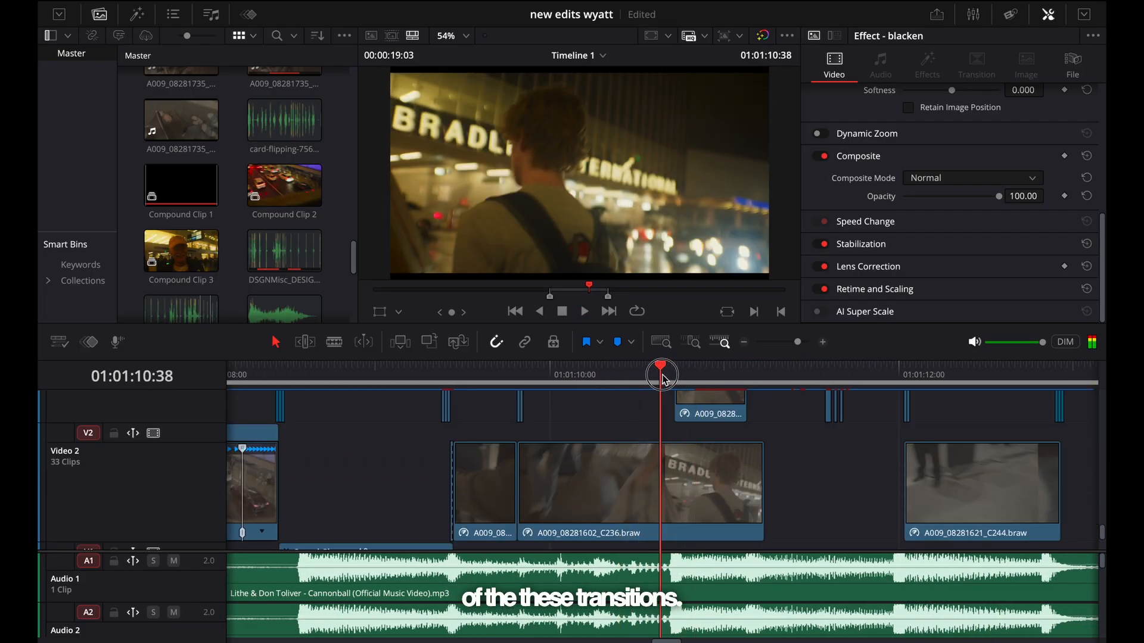
key(Right)
key(Right)
key(Right)
key(Right)
key(Right)
key(Right)
key(Right)
key(Right)
key(Right)
key(Right)
key(Right)
key(Right)
key(Right)
key(Right)
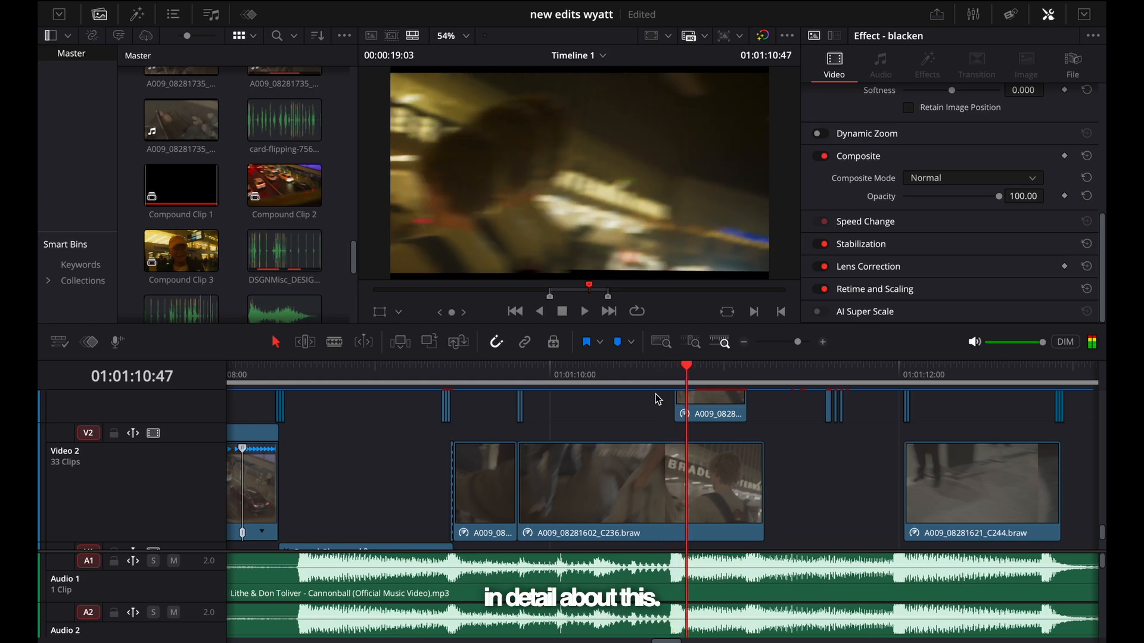
key(Left)
key(Left)
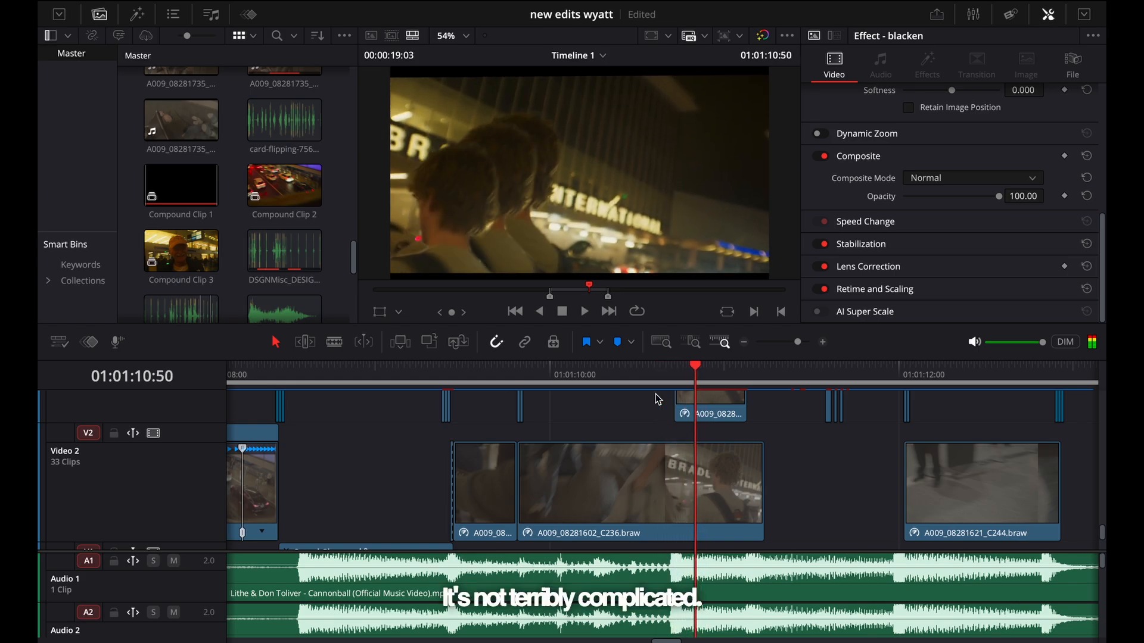
Step: Examine the masked copies of the airport clip stacked on Video 3 and Video 4 at 01:01:10:50
scroll(685, 432, up, 3)
key(super+equal)
key(super+equal)
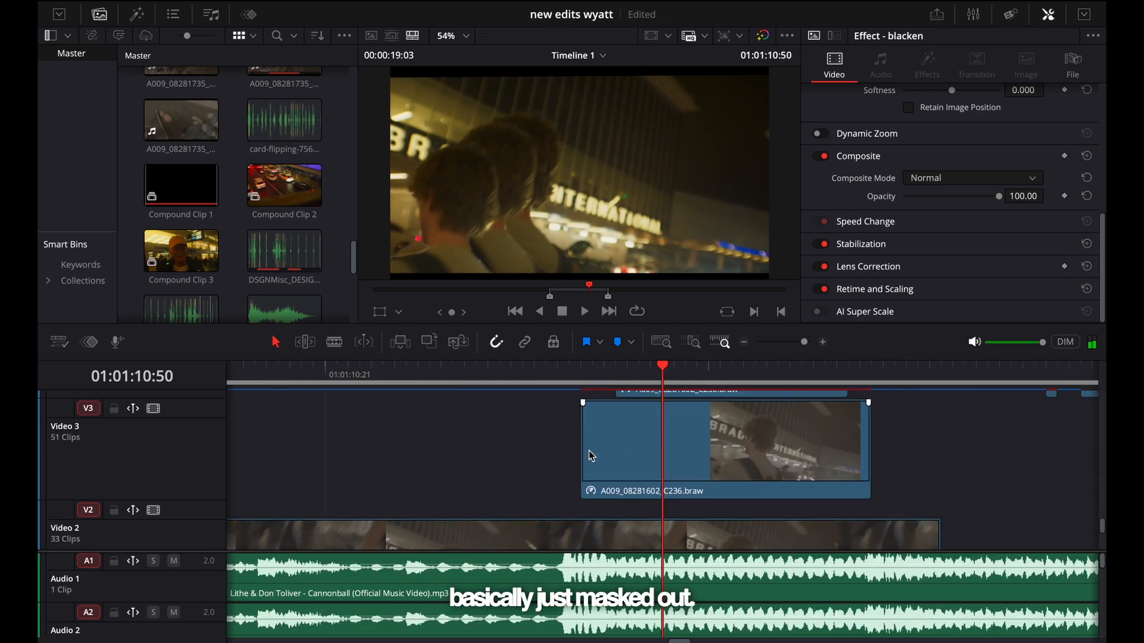
scroll(600, 454, up, 4)
scroll(593, 464, down, 2)
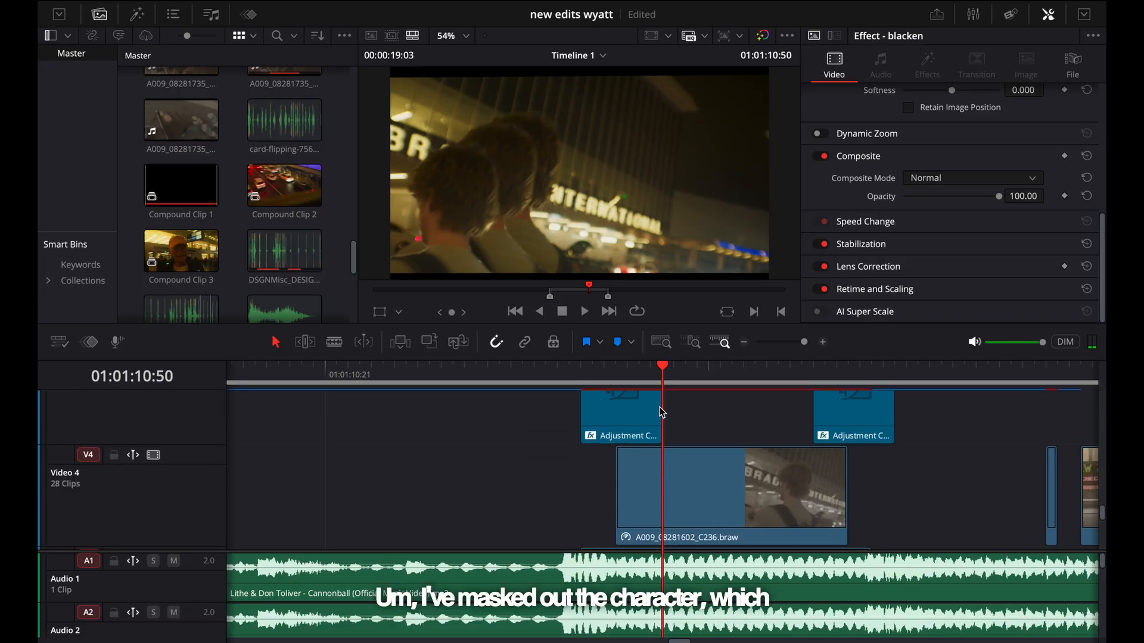
Step: Scrub the character duplicates to 01:01:10:56 and select the A009_08281602_C236.braw clip on Video 4
key(Left)
key(Left)
key(Left)
scroll(639, 495, down, 2)
drag(635, 382, 732, 381)
click(732, 432)
scroll(732, 432, up, 1)
scroll(733, 432, up, 1)
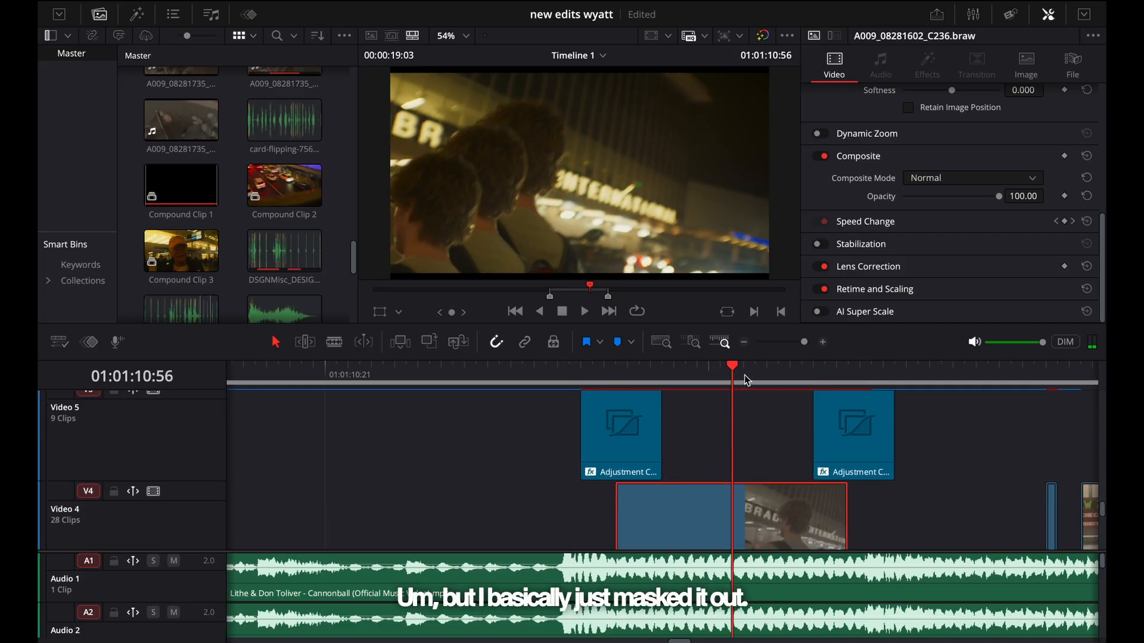
Step: Enlarge the timeline and its video track area to show the stacked A009_08281602_C236.braw clips together
scroll(688, 437, down, 2)
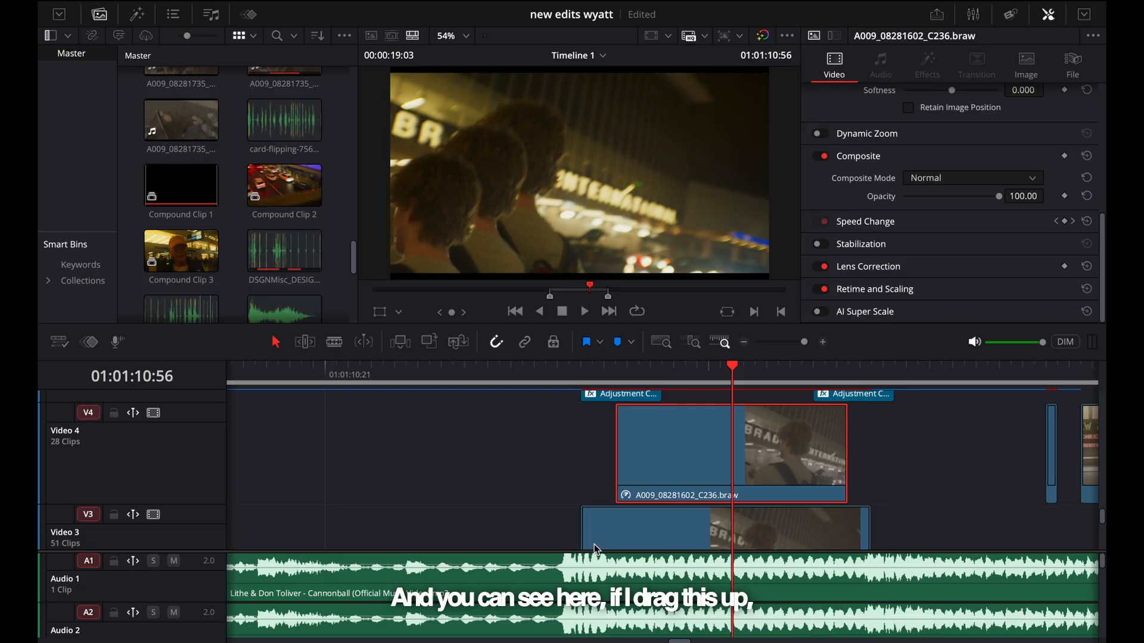
drag(566, 324, 567, 271)
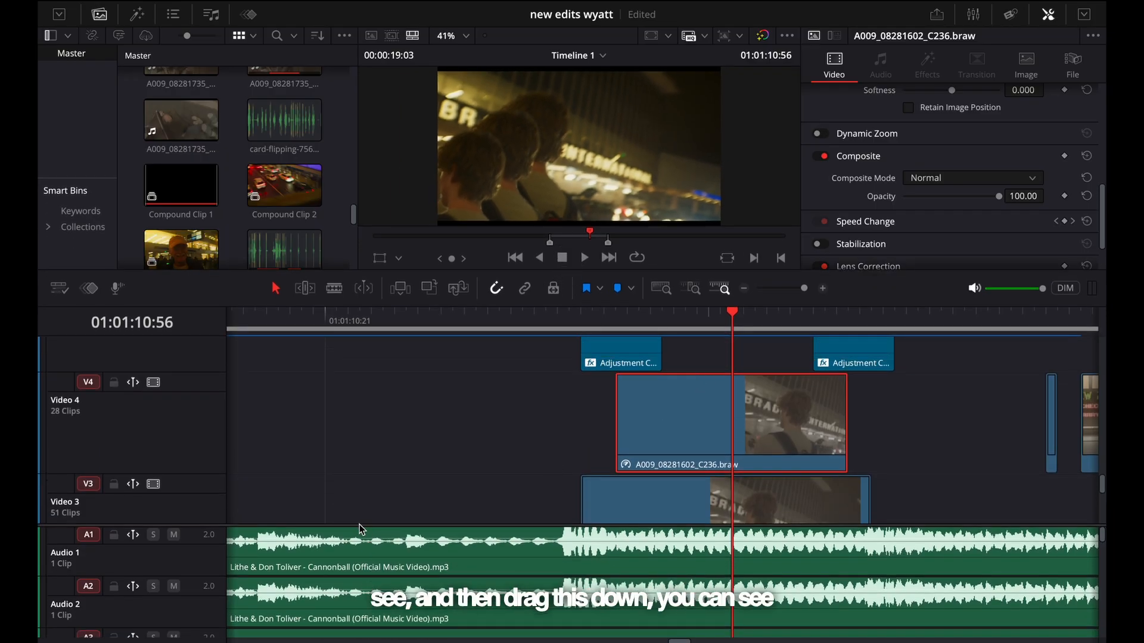
drag(359, 526, 359, 597)
scroll(599, 467, up, 2)
scroll(597, 466, down, 4)
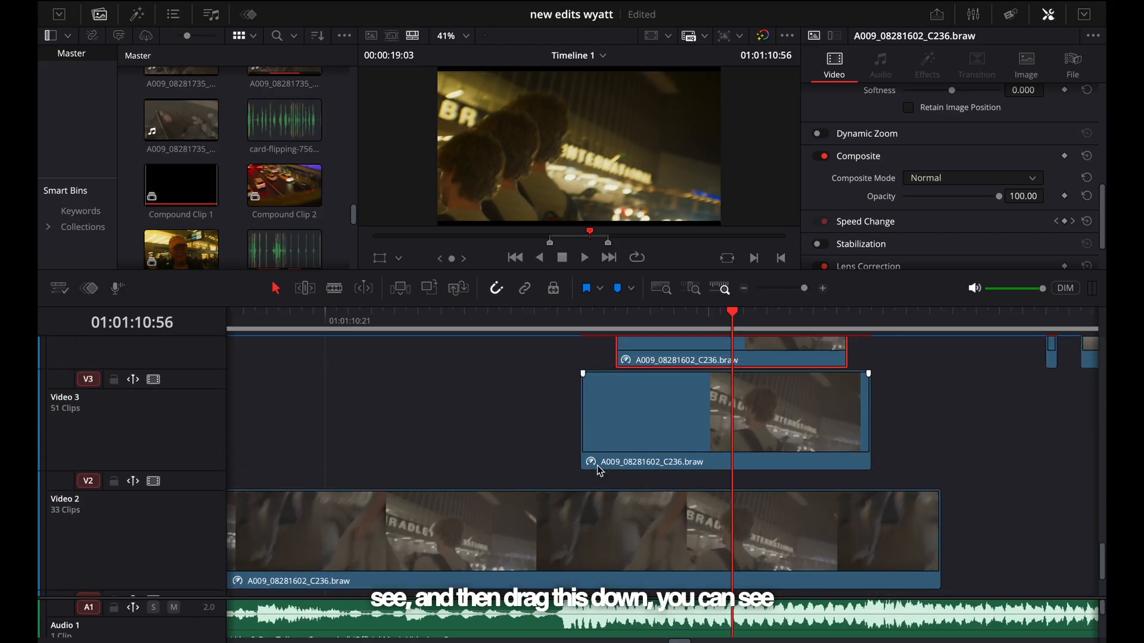
scroll(599, 471, up, 1)
scroll(625, 504, up, 2)
scroll(628, 506, down, 4)
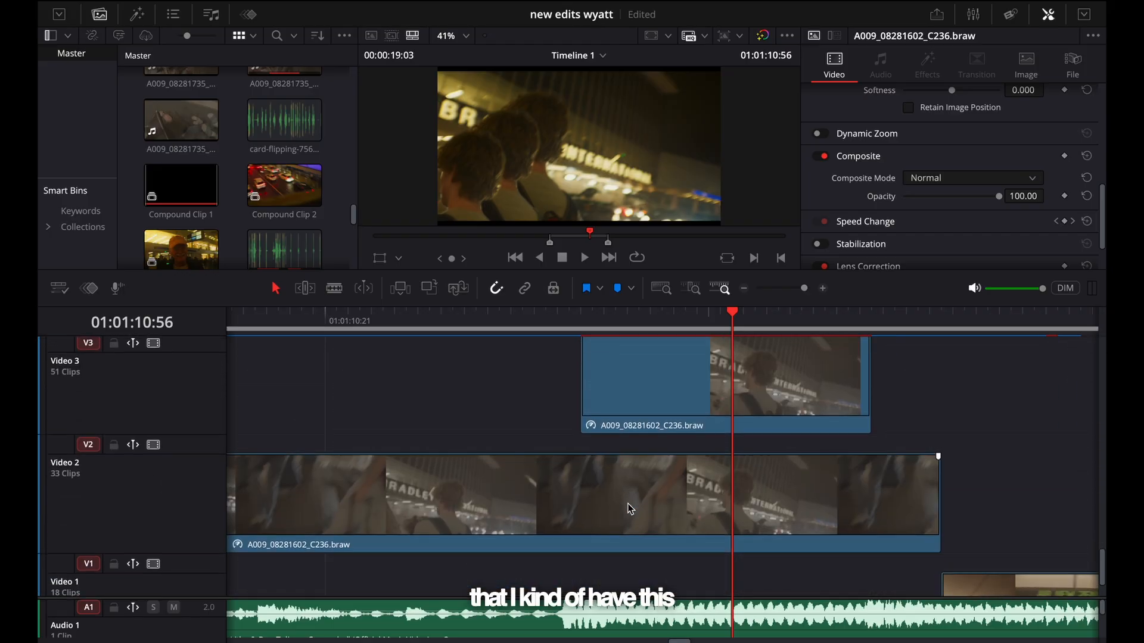
Step: Select the base airport clip on Video 2 and the two masked copies above it in turn, ending on Video 3
click(628, 506)
scroll(664, 502, up, 3)
click(695, 404)
click(688, 459)
scroll(690, 441, up, 1)
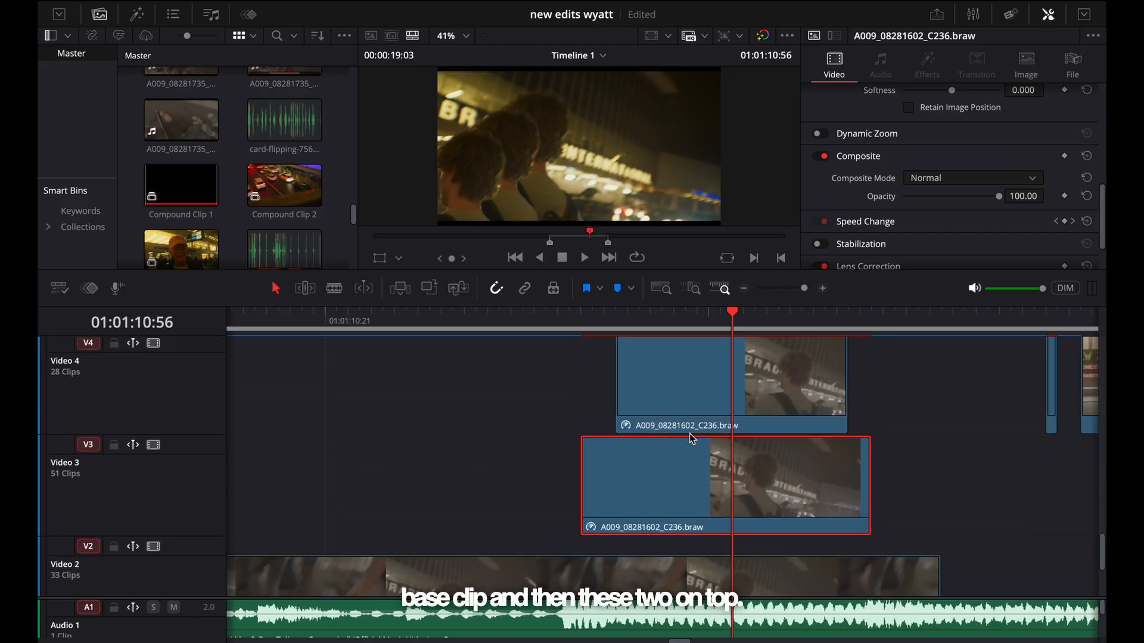
scroll(692, 439, up, 2)
Step: Review how the masked duplicates appear one after another, playing from 01:01:10:43 to 01:01:10:54
drag(656, 327, 590, 327)
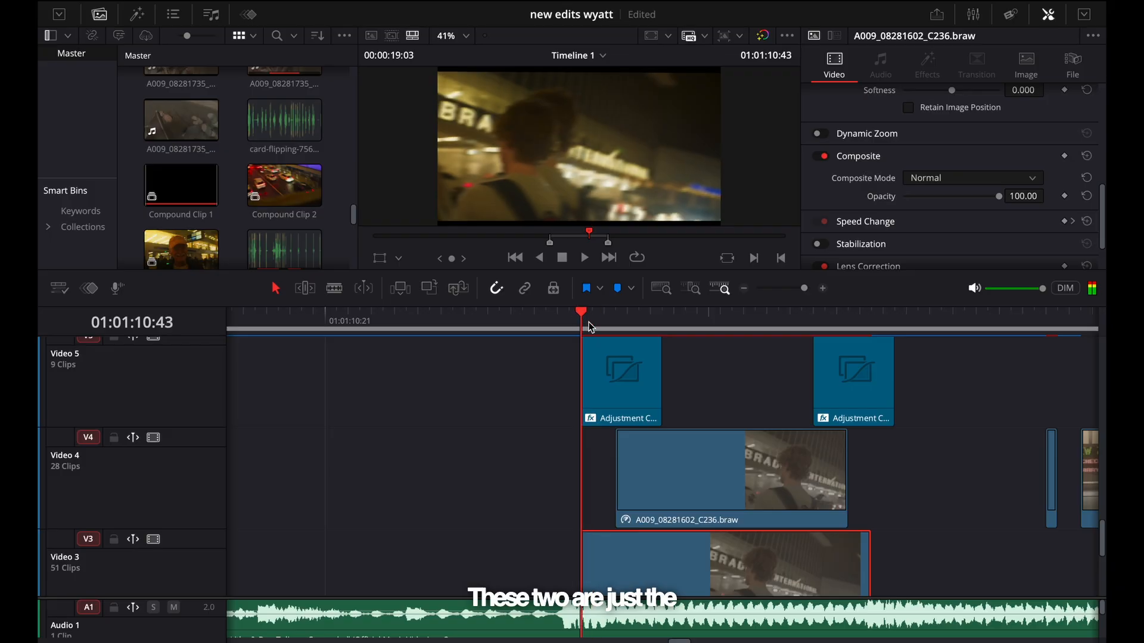
key(space)
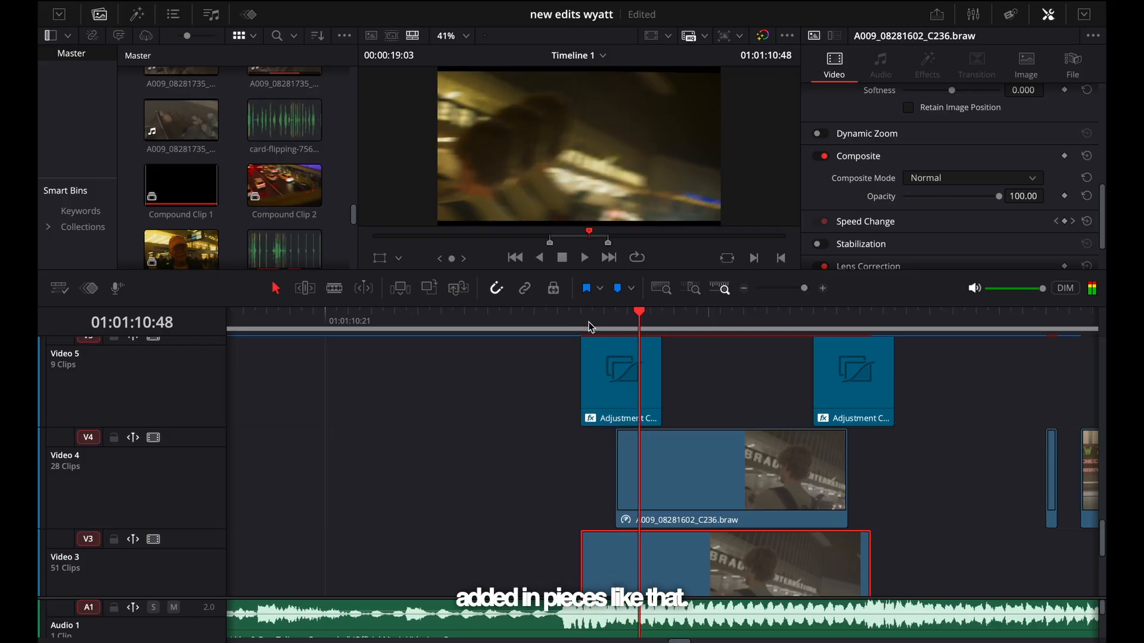
key(Left)
key(Left)
key(Left)
key(Left)
key(Left)
key(Left)
key(Right)
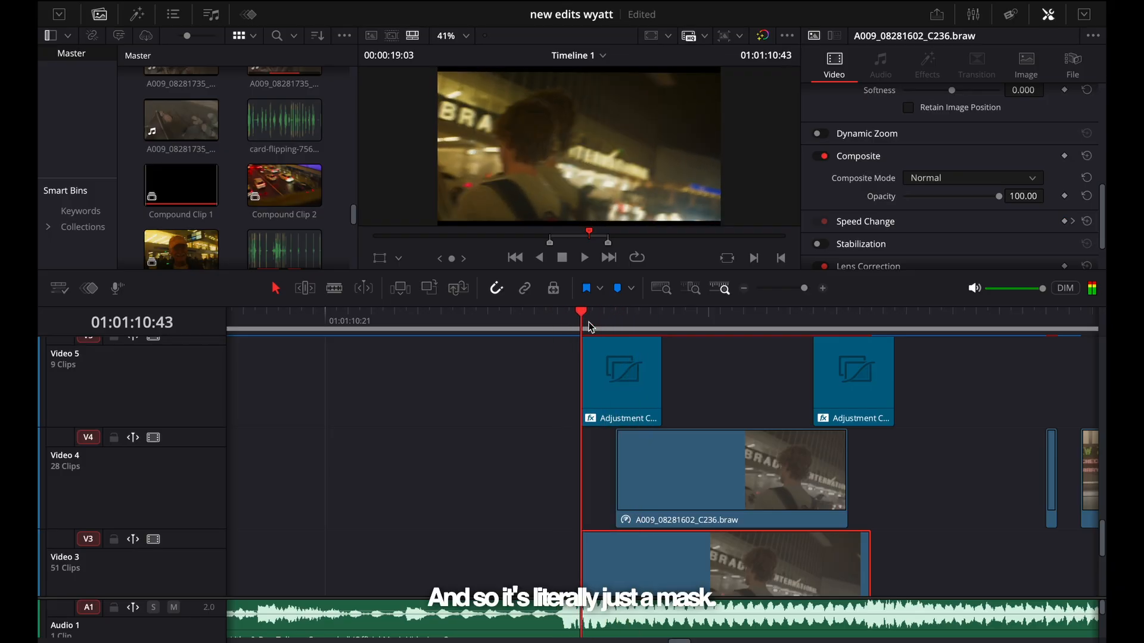
key(space)
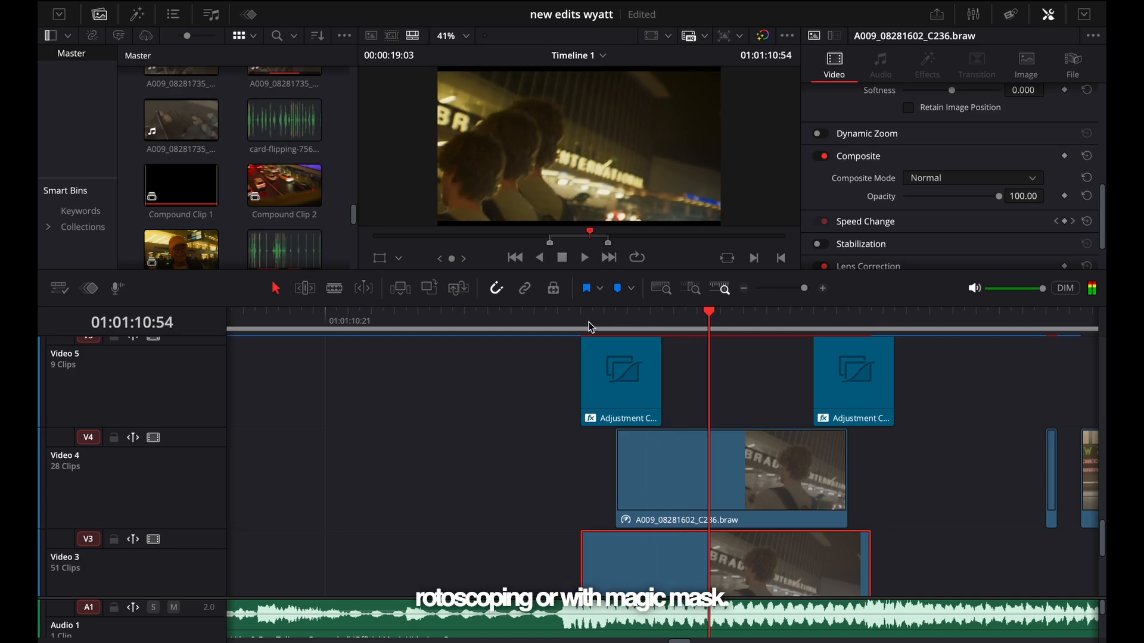
Step: Step frame by frame through the masked duplicates on Video 3 and Video 4, going back to 01:01:10:49
key(Right)
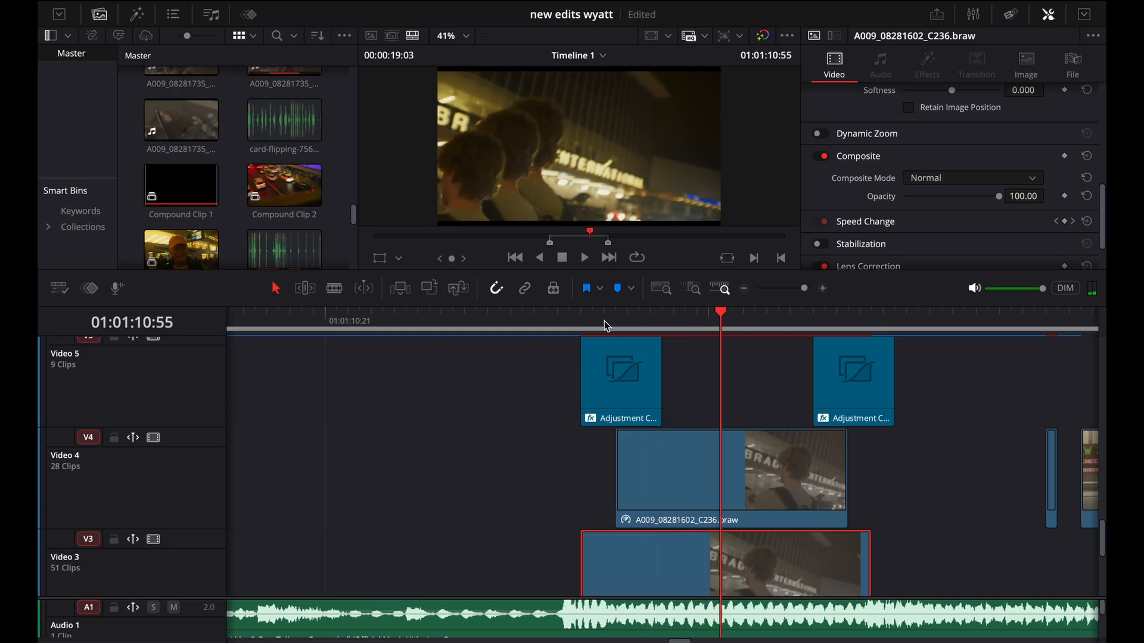
scroll(694, 410, down, 3)
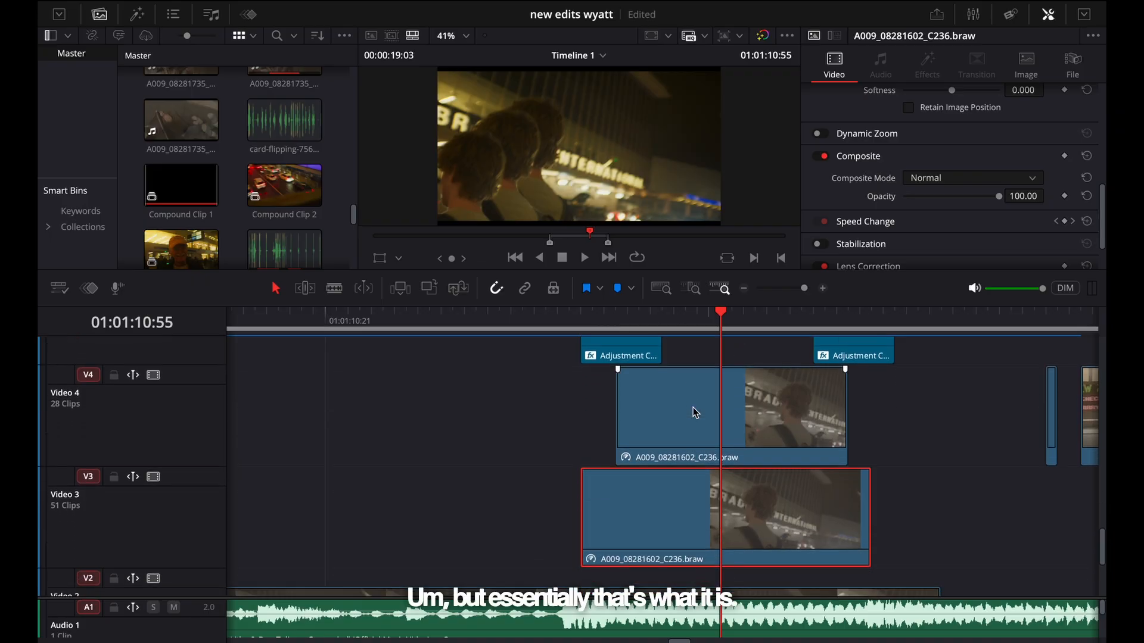
key(Right)
key(Right)
key(Right)
key(Left)
key(Left)
key(Left)
key(Left)
key(Left)
key(Left)
key(Left)
key(Left)
key(Left)
key(Left)
key(Left)
key(Left)
key(Left)
key(Left)
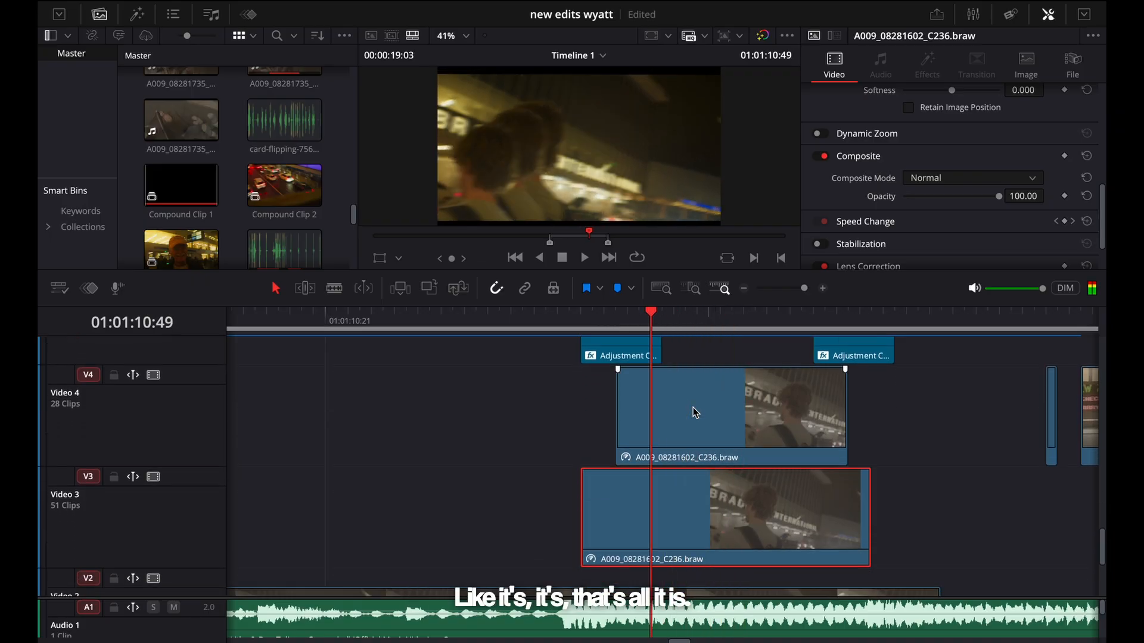
Step: Step forward through the masked duplicates from 01:01:10:49 to the end of the Video 3 copy at 01:01:11:08
key(Right)
key(Right)
key(Right)
key(Right)
key(Right)
key(Right)
key(Right)
key(Right)
key(Right)
key(Right)
key(Right)
key(Right)
key(Right)
key(Right)
key(Right)
key(Right)
key(Right)
key(Right)
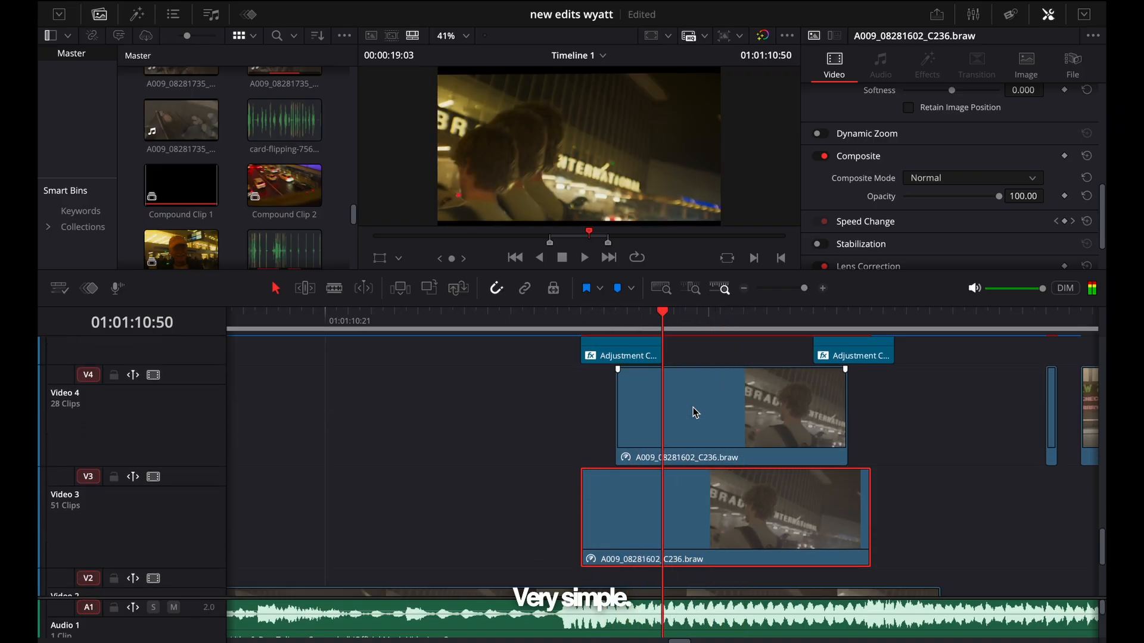
key(Right)
key(Right)
key(Right)
key(Right)
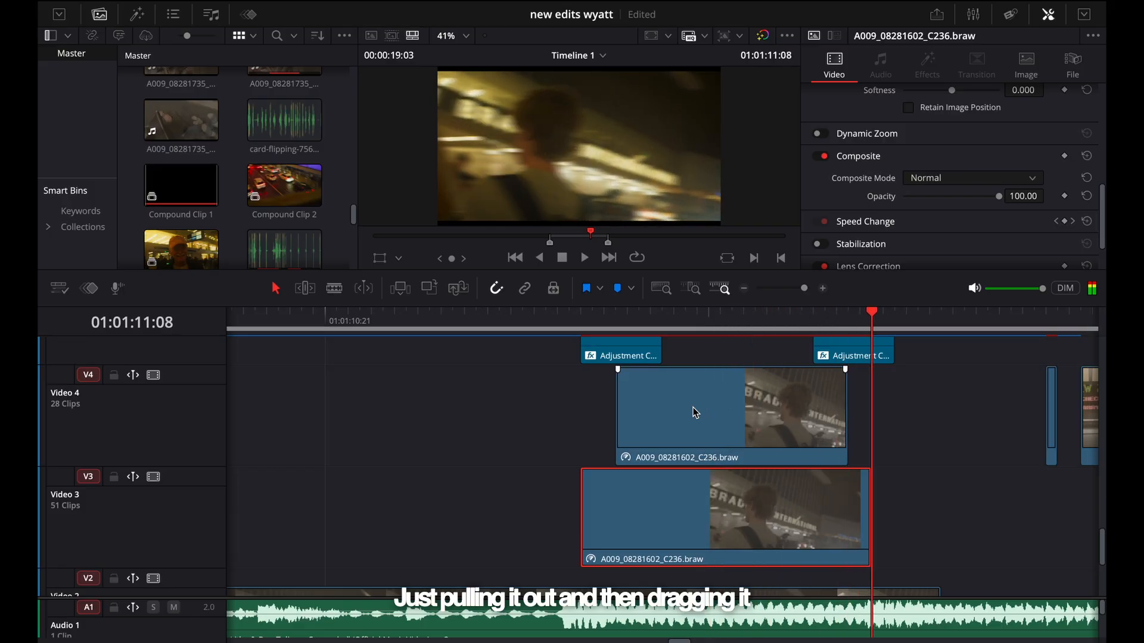
Step: Examine how the duplicates pull back in between 01:01:11:03 and 01:01:11:07, including the effect clips stacked above them
key(Right)
key(Left)
key(Left)
key(Left)
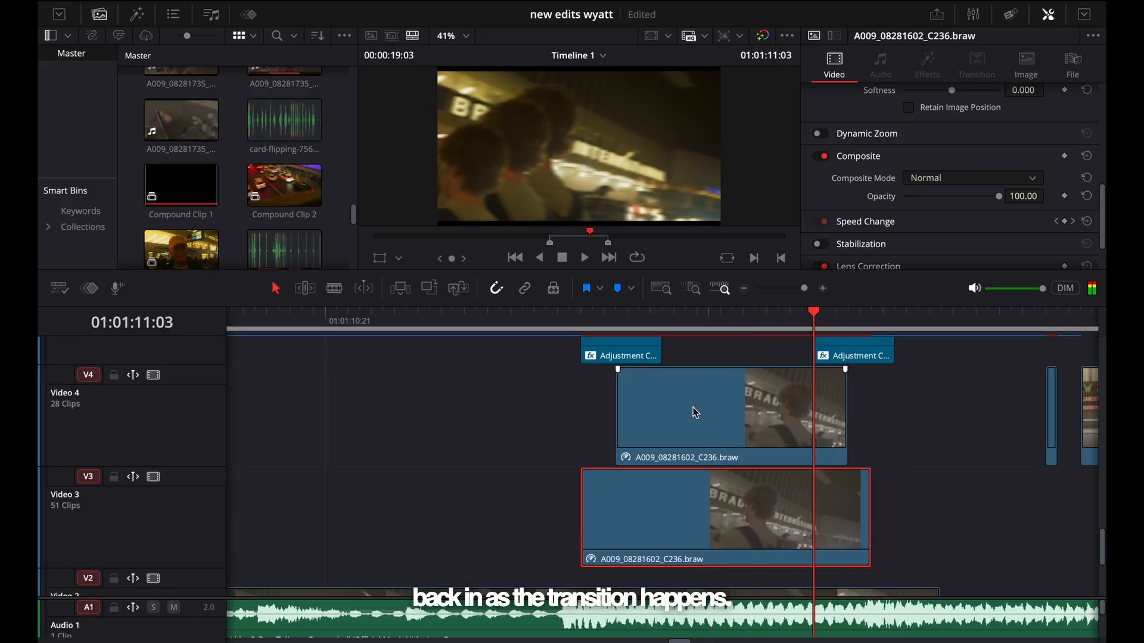
key(Right)
key(Right)
key(Right)
key(Right)
scroll(710, 428, up, 4)
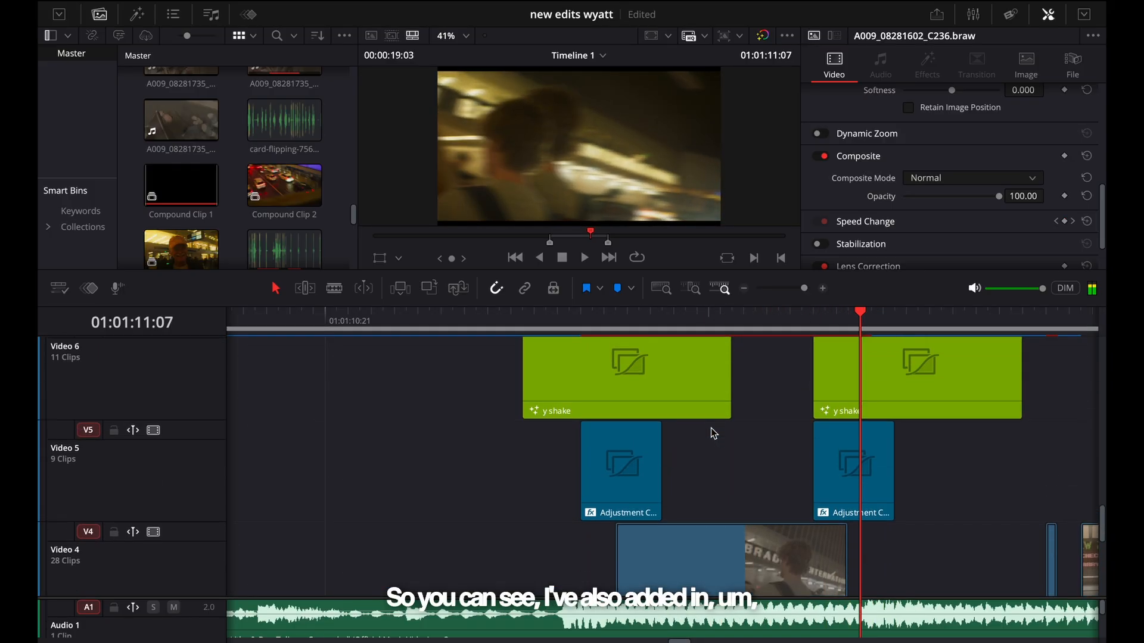
Step: Select the second adjustment clip on Video 5 and inspect its Directional Blur strength keyframes, ending on the one at 01:01:11:06
scroll(710, 428, down, 2)
click(867, 459)
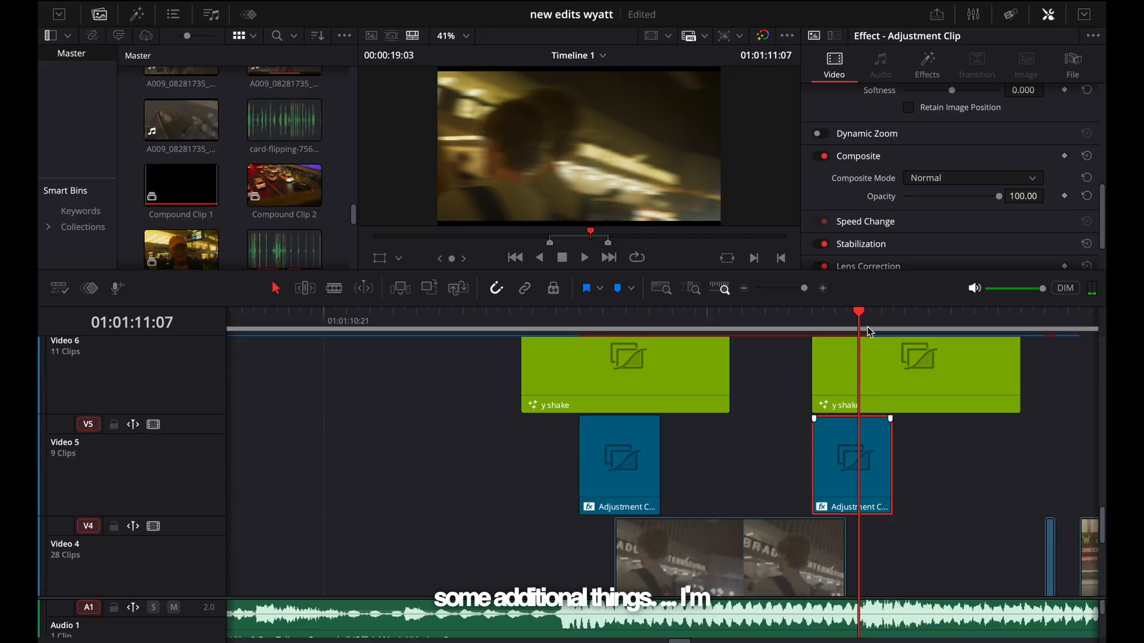
click(927, 66)
drag(851, 323, 808, 335)
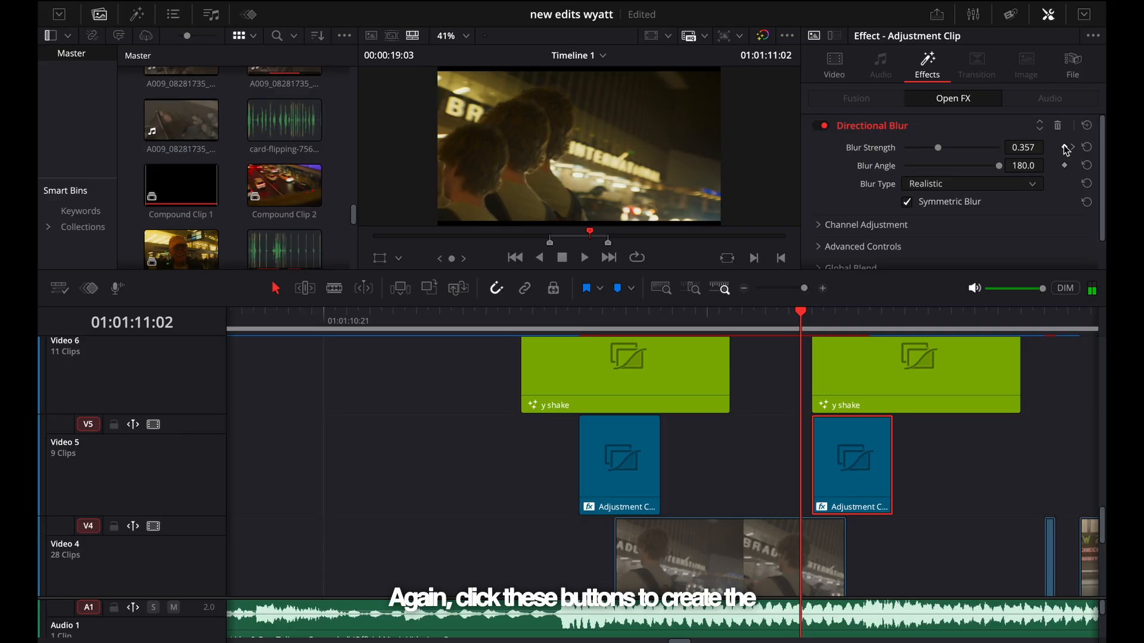
drag(841, 329, 855, 326)
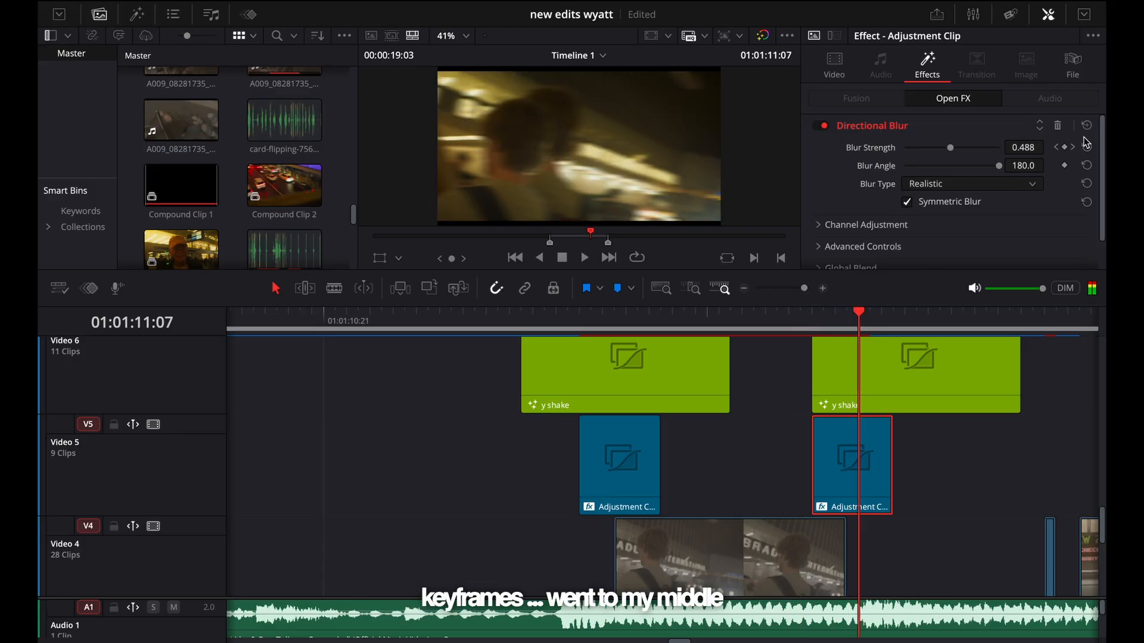
click(1056, 149)
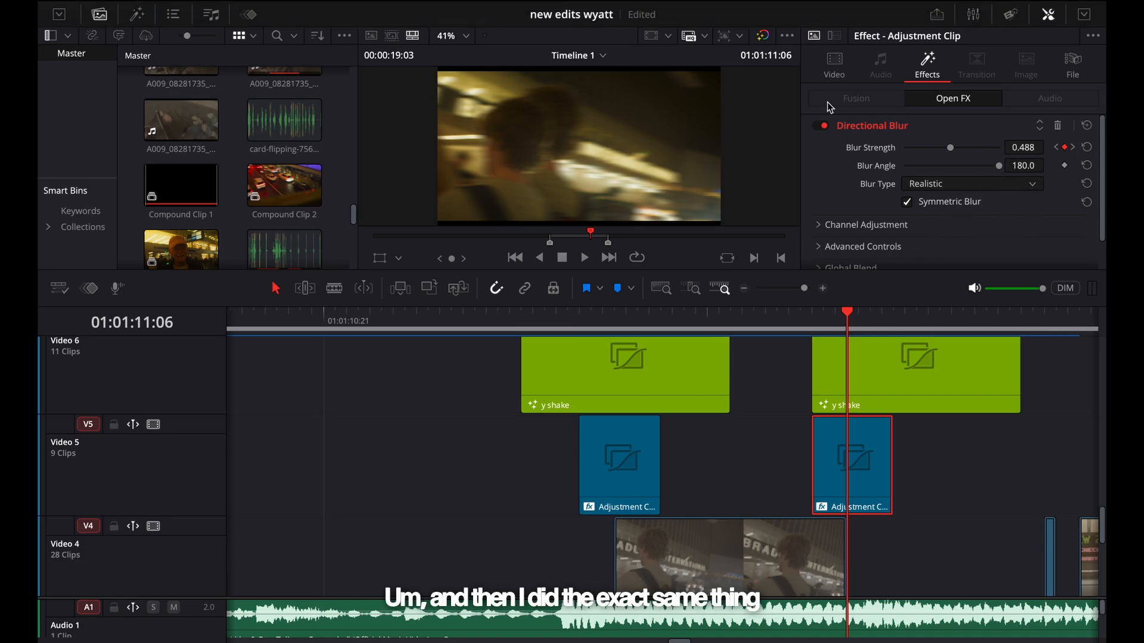
Step: Select the first adjustment clip on Video 5 and step through its Directional Blur, ending at 01:01:10:41
click(613, 330)
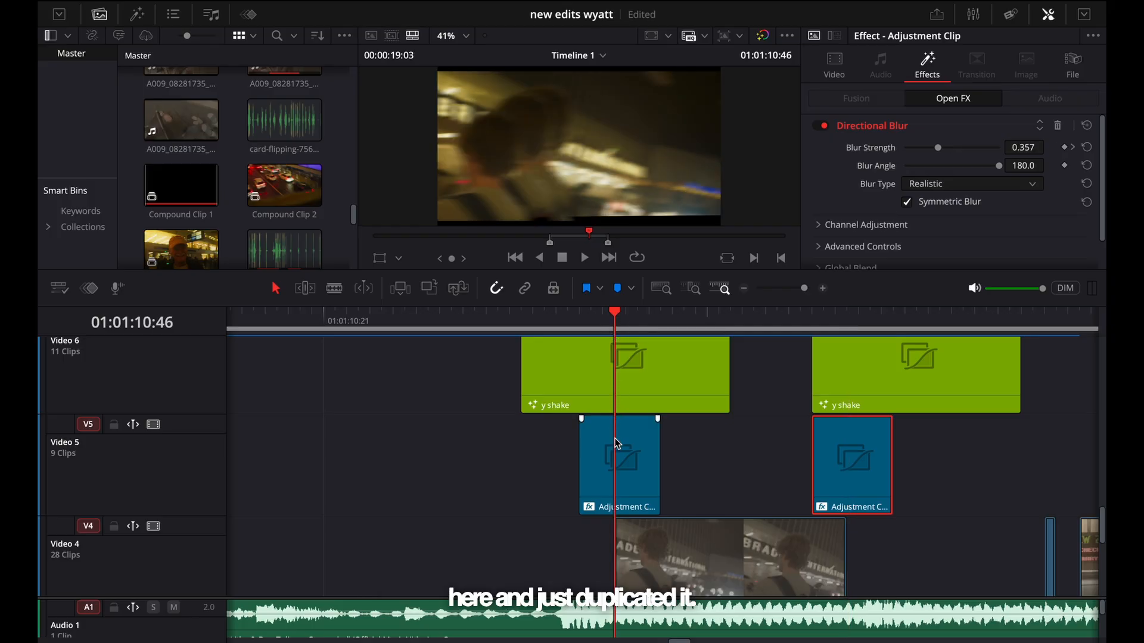
key(Left)
key(Left)
key(Left)
key(Left)
key(Left)
key(Right)
key(Right)
key(Right)
key(Right)
key(Right)
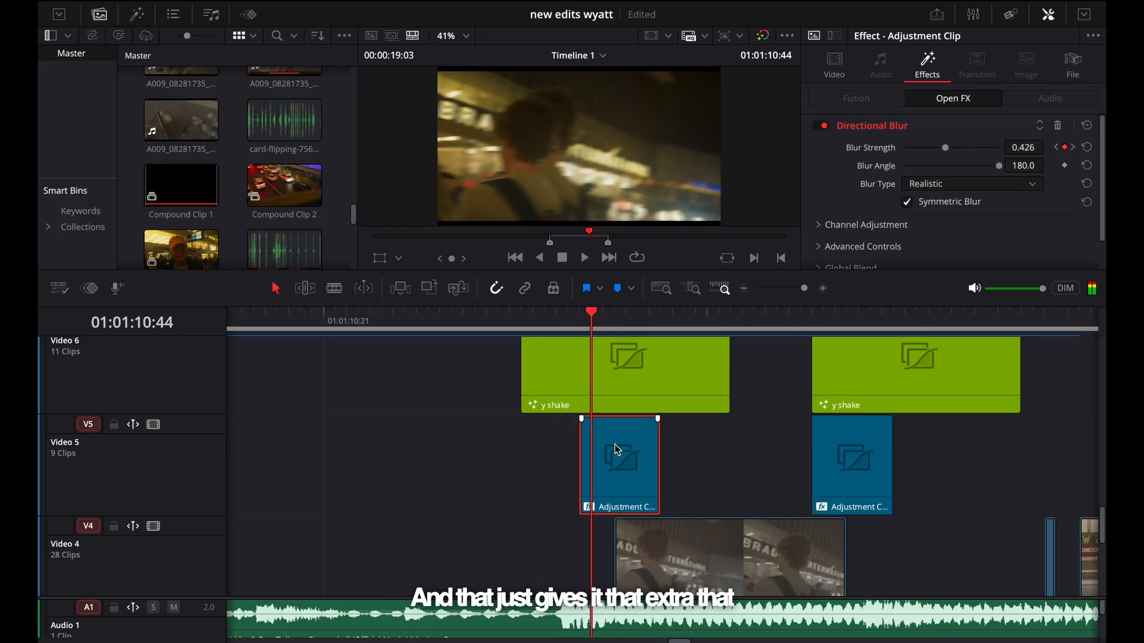
key(Left)
key(Left)
key(Left)
key(Left)
key(Left)
key(Left)
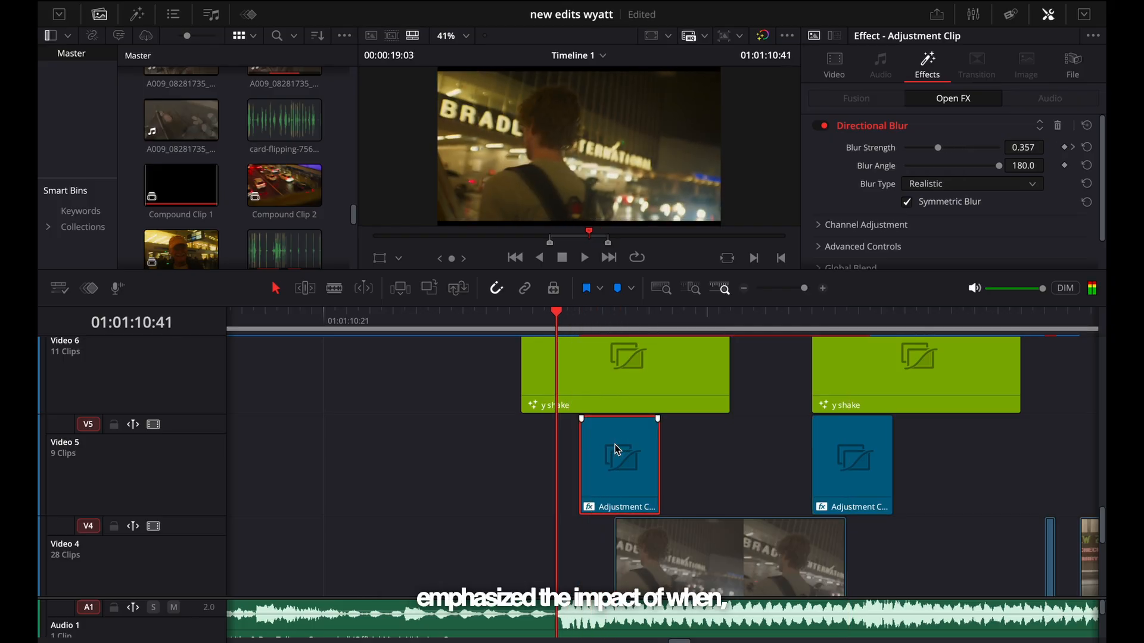
Step: Play the duplicates sequence twice, running into the Air New Zealand check-in shot
key(space)
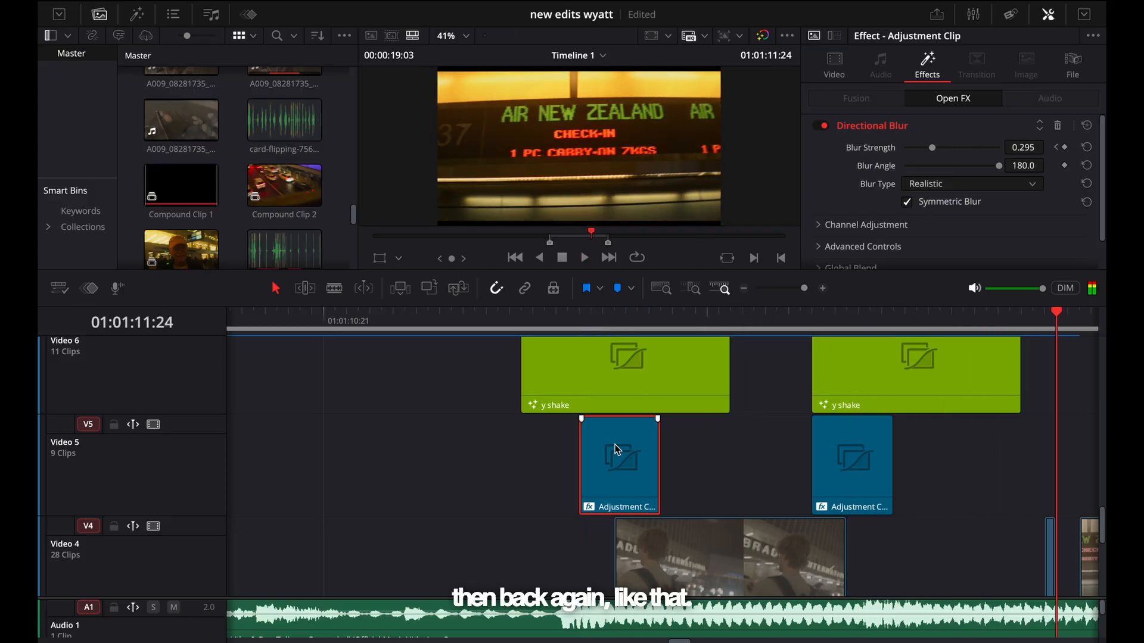
key(ctrl+minus)
click(652, 323)
key(space)
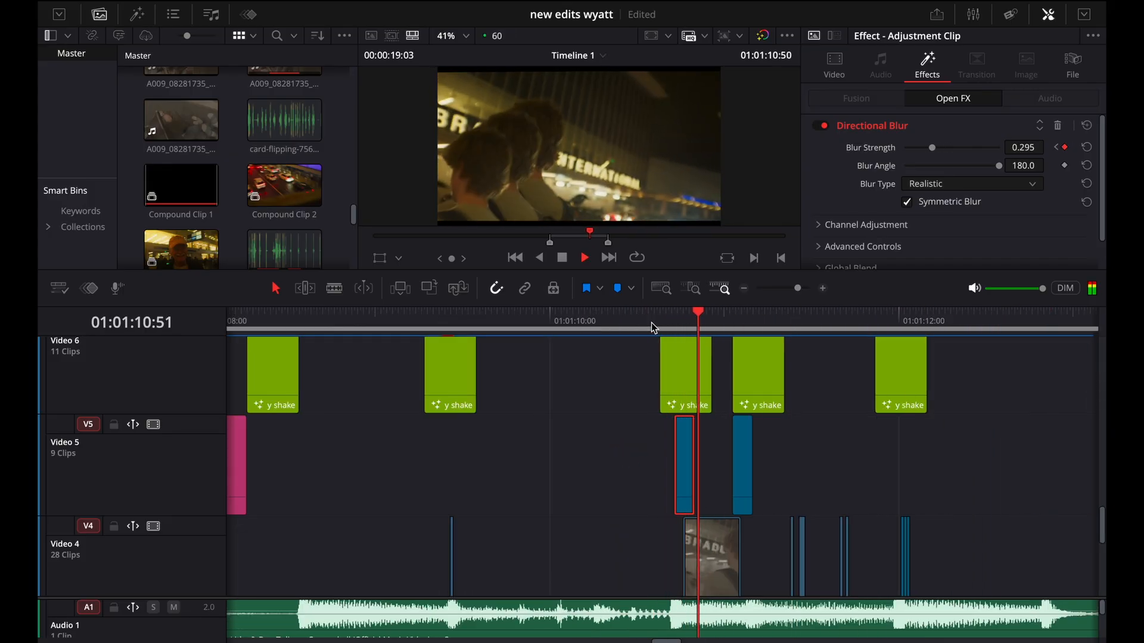
key(space)
key(ctrl+equal)
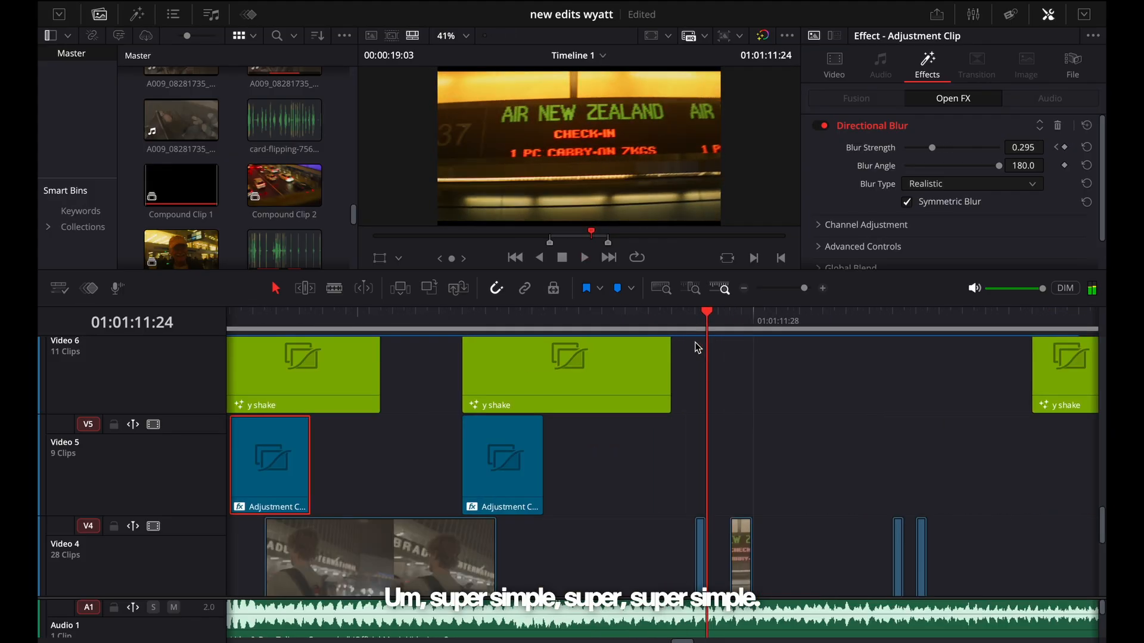
Step: Replay the transition into the Air New Zealand check-in shot and park the playhead at 01:01:11:19
click(684, 327)
click(697, 327)
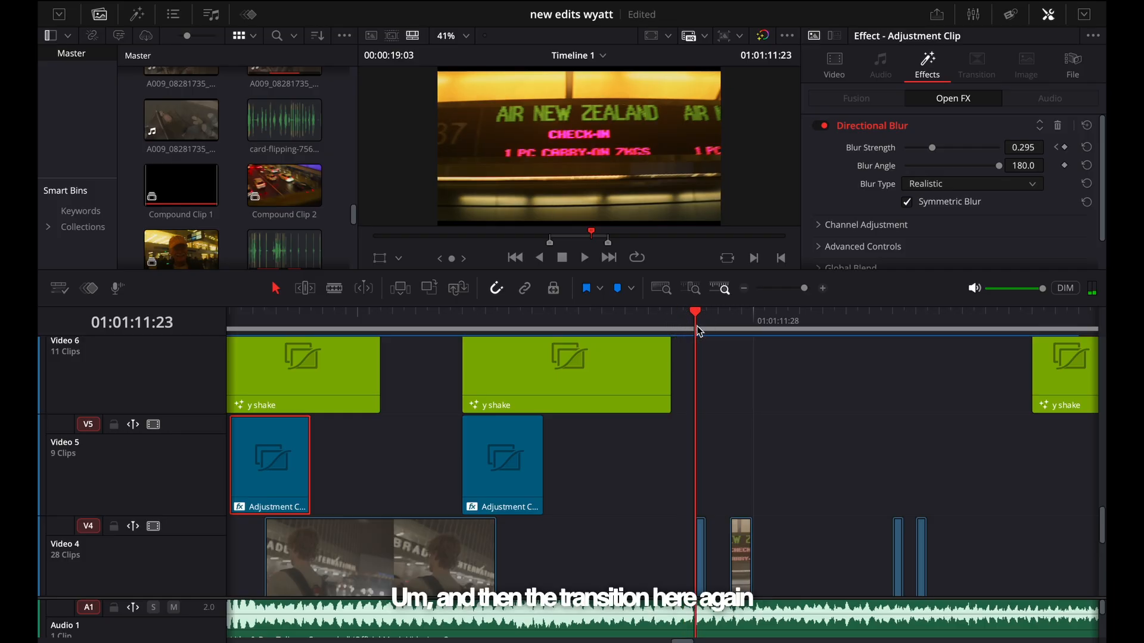
key(Left)
key(Left)
drag(527, 314, 502, 315)
key(space)
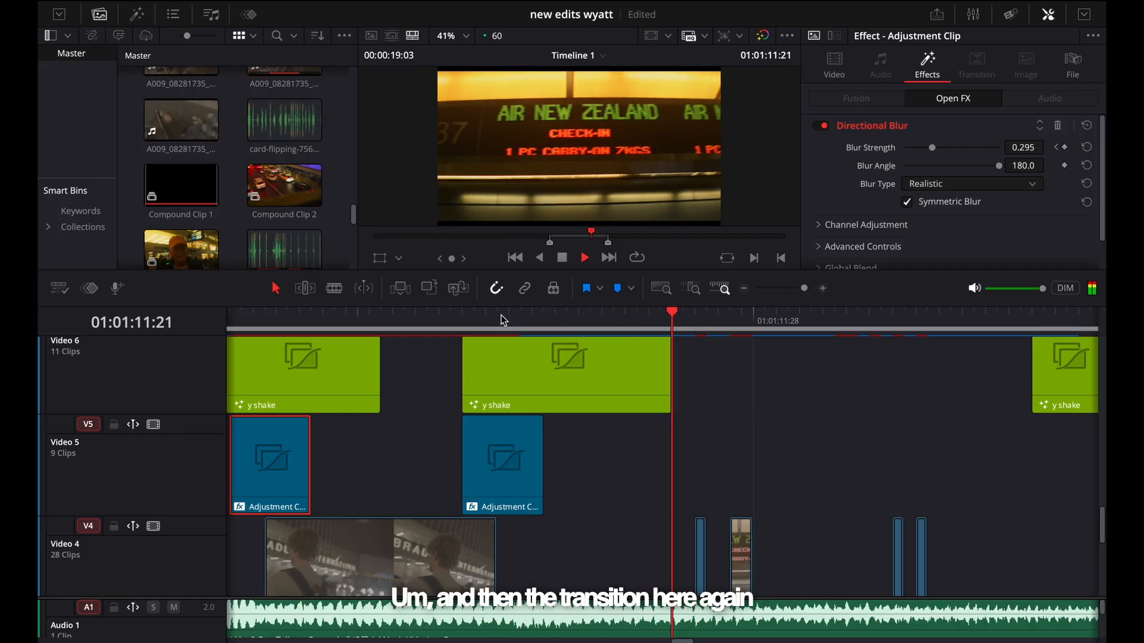
key(space)
drag(638, 308, 645, 309)
Step: Look through the video tracks around 01:01:11:19 for the clips that make up the transition
scroll(630, 411, down, 3)
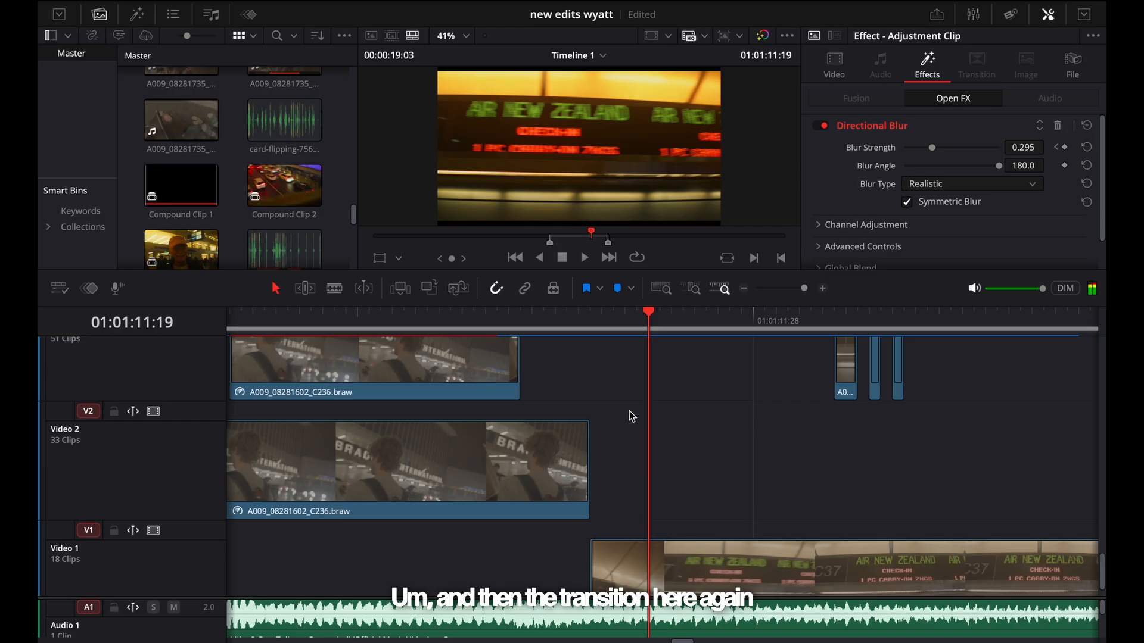
scroll(629, 411, up, 4)
scroll(629, 411, down, 4)
scroll(629, 411, down, 2)
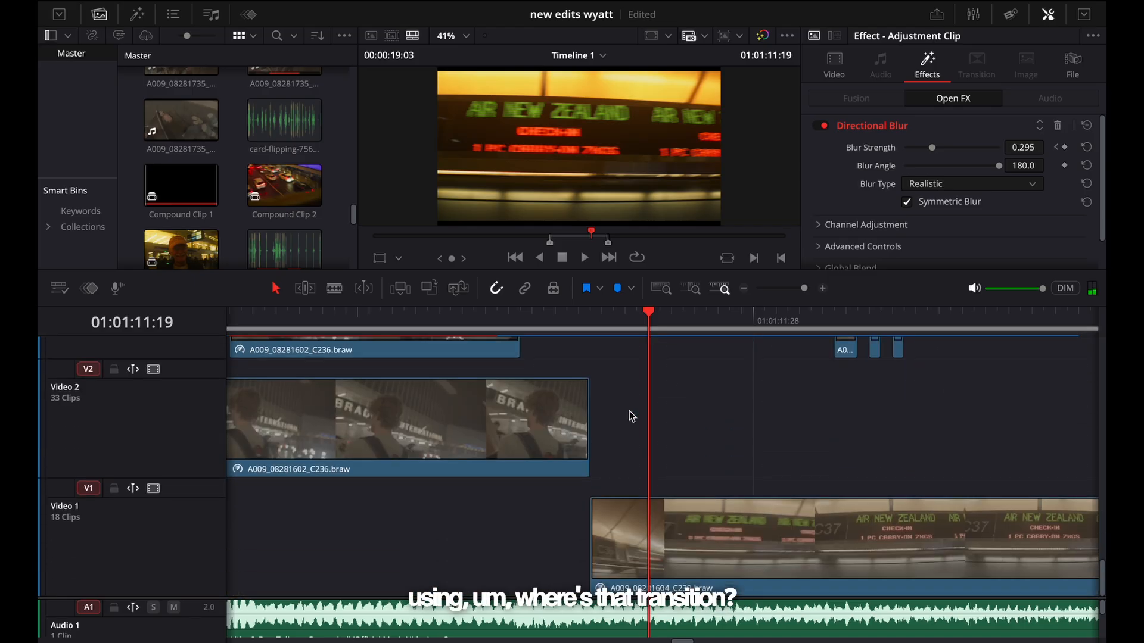
scroll(629, 411, up, 7)
scroll(629, 411, down, 4)
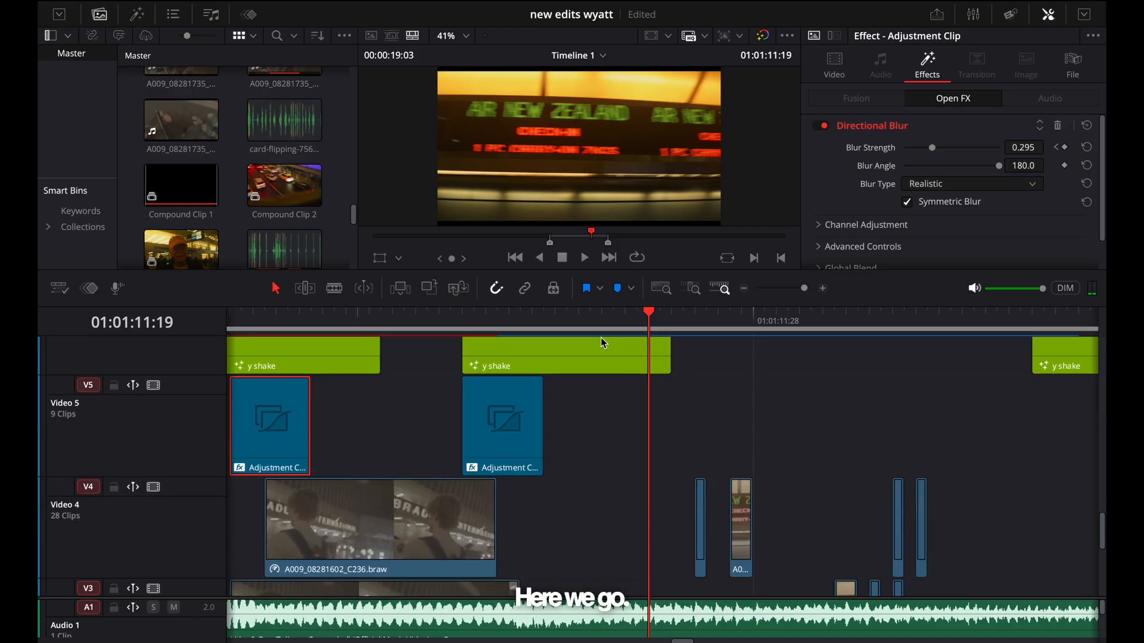
Step: Step back and forth across the cut from the Video 2 clip to the Video 1 clip at 01:01:11:14
click(600, 318)
scroll(599, 465, down, 4)
key(Left)
key(Right)
key(Right)
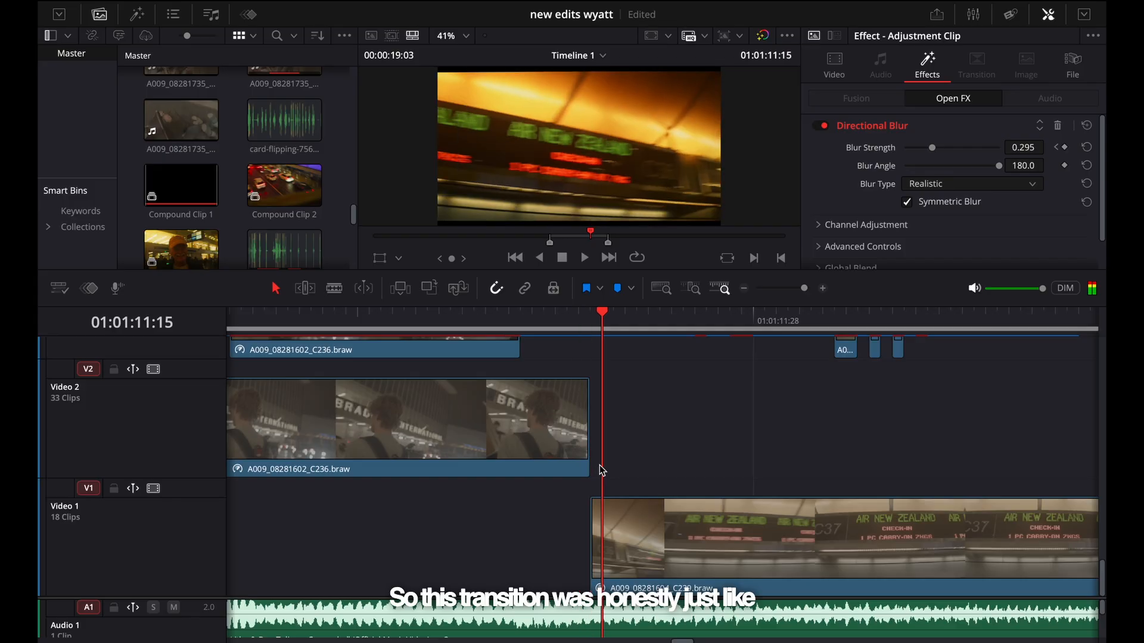
key(Left)
key(Left)
key(Left)
key(Left)
key(Right)
key(Right)
key(Right)
key(Right)
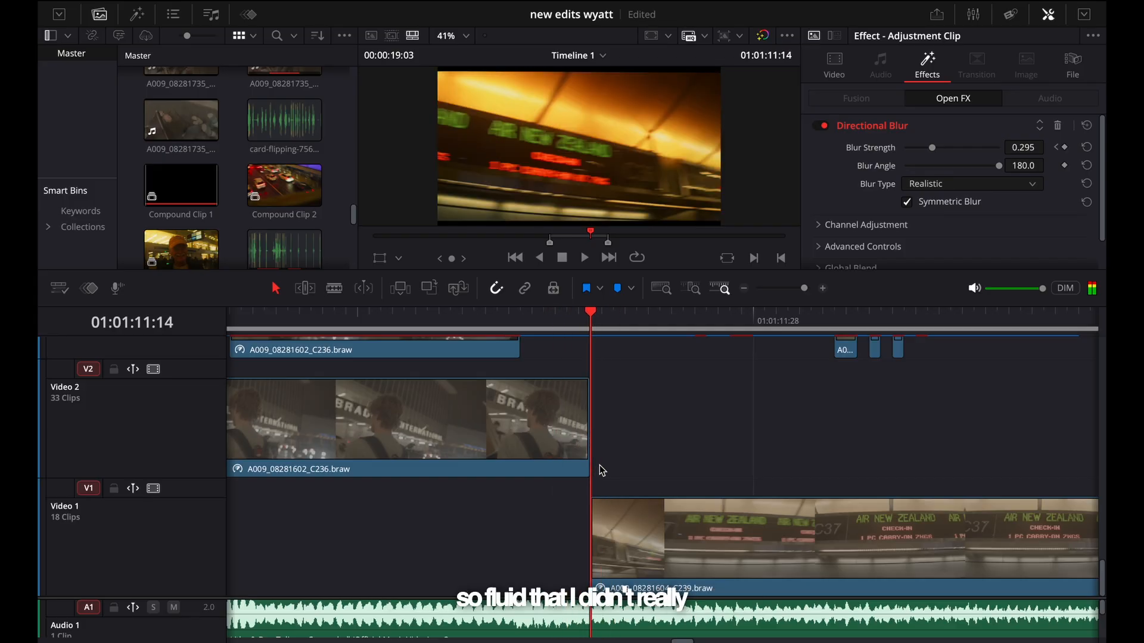
Step: Go back to 01:01:11:12 and check the tracks above the outgoing clip for transition effects
key(Left)
key(Left)
key(Left)
scroll(600, 465, up, 1)
scroll(600, 465, up, 6)
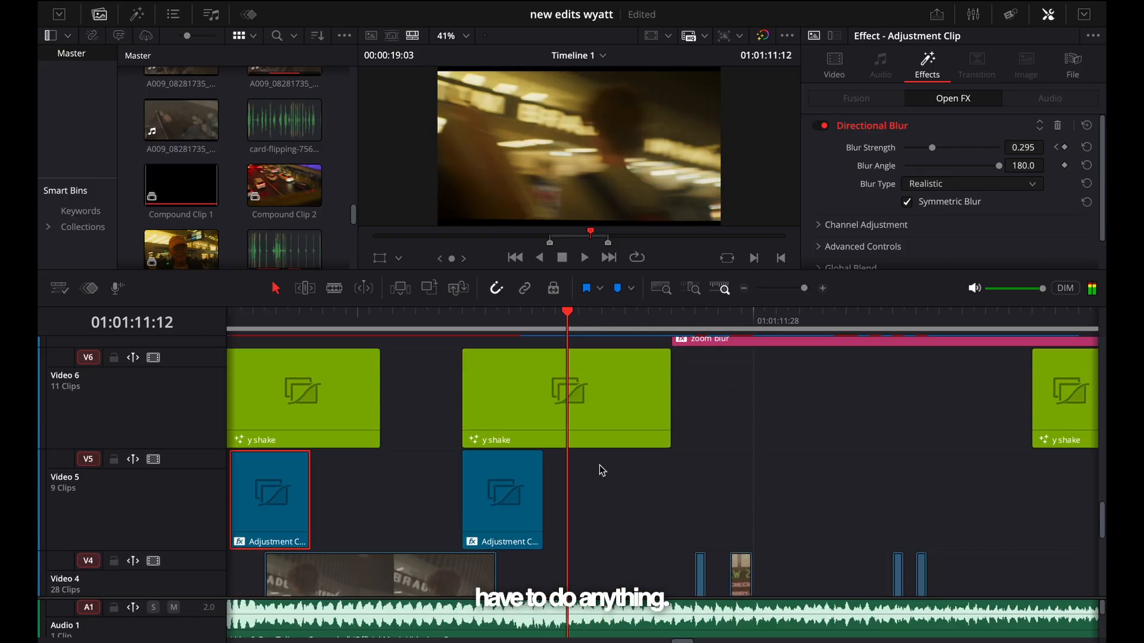
scroll(599, 464, down, 7)
scroll(601, 465, up, 1)
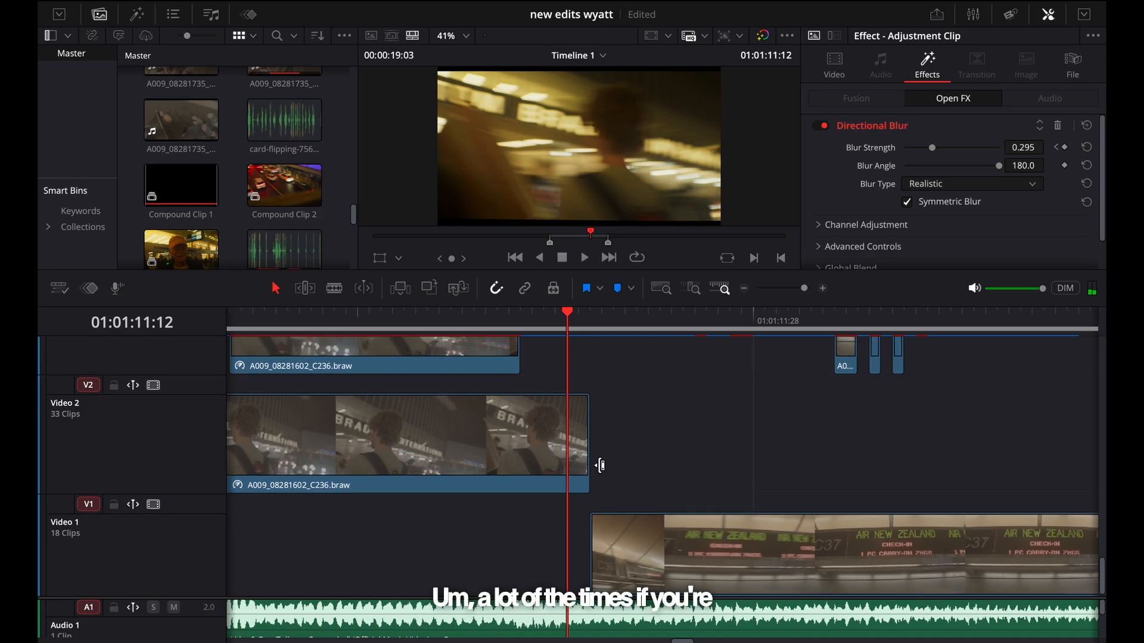
Step: Step over the cut to 01:01:11:18 and run back to 01:01:11:10 to examine the footage's motion blur
key(Right)
key(Right)
key(Right)
key(Right)
key(Right)
key(Right)
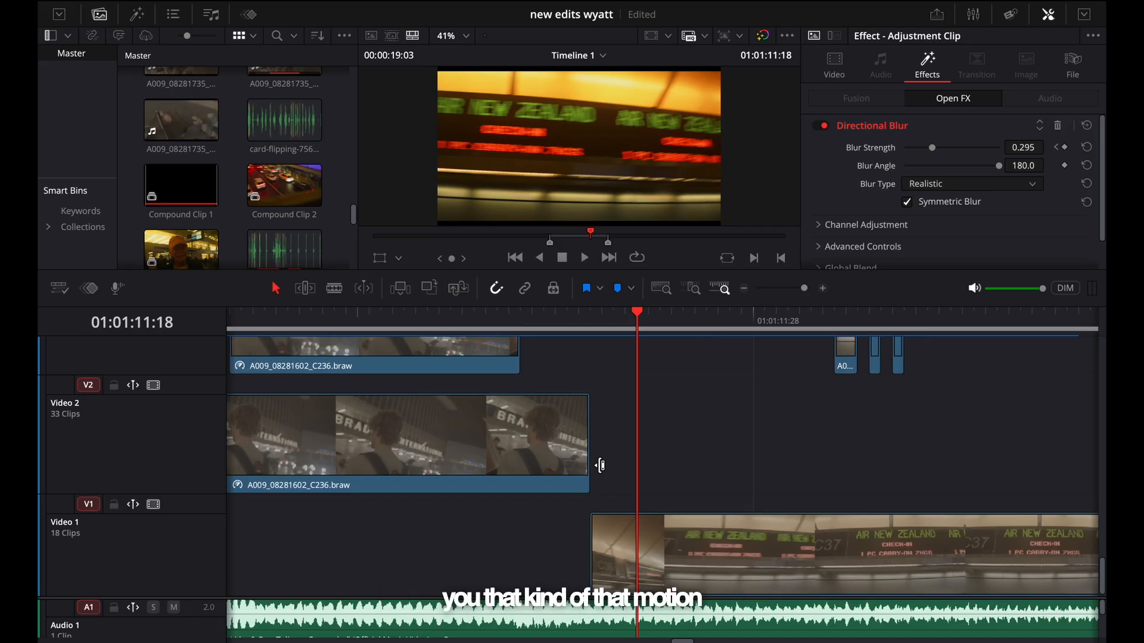
key(j)
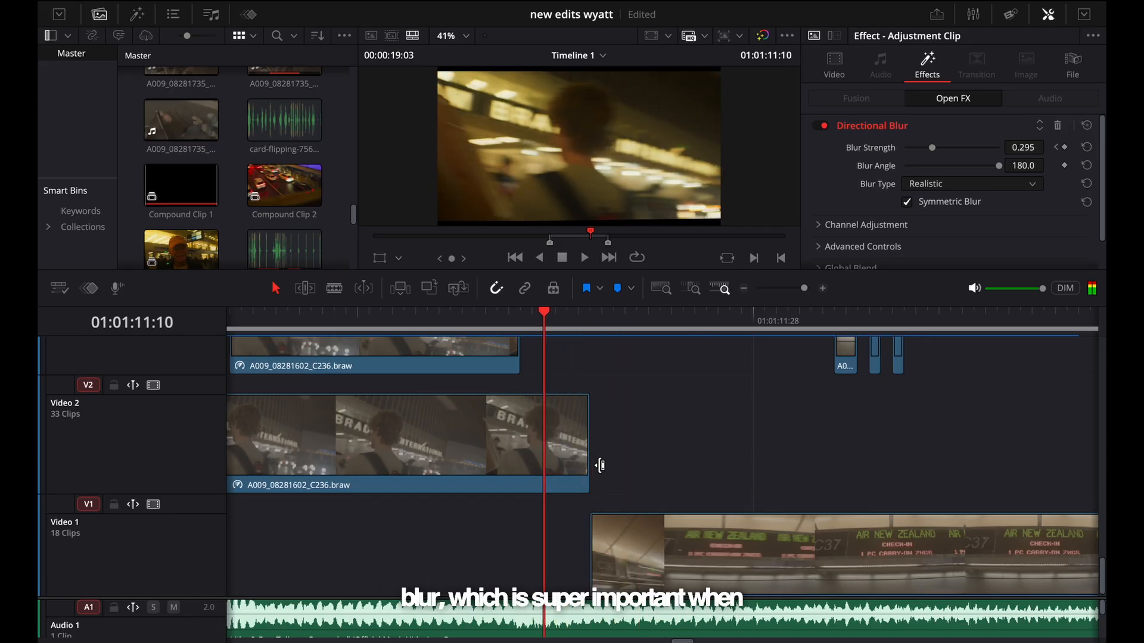
Step: Compare the blurred frames on both sides of the Video 2 to Video 1 cut, ending at 01:01:11:15
key(Right)
key(Right)
key(Right)
key(Right)
key(Right)
key(Right)
key(Left)
key(Left)
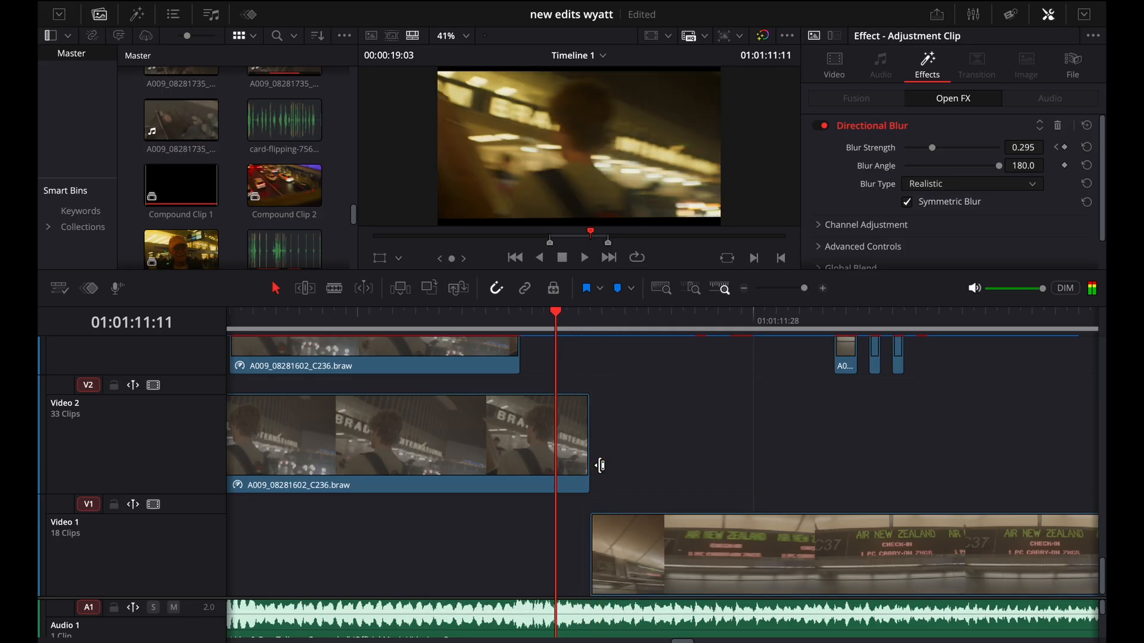
key(Left)
key(Left)
key(Left)
key(Right)
key(Right)
key(Right)
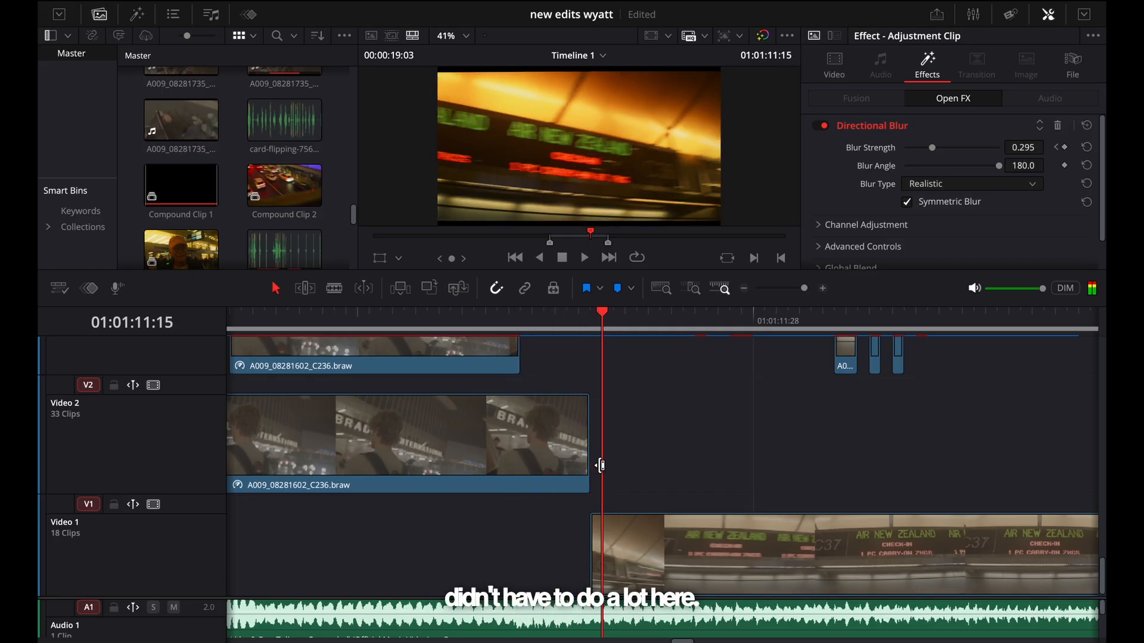
Step: Return to 01:01:11:12 and run through the cut once more to 01:01:11:21
key(Left)
key(Left)
key(Left)
scroll(619, 451, up, 2)
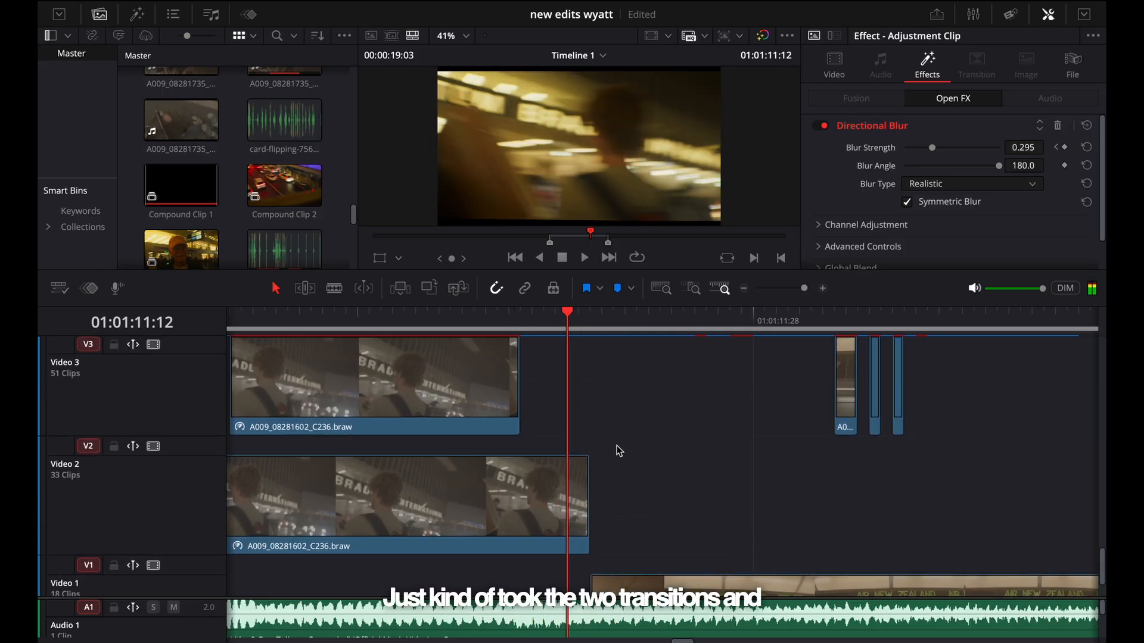
key(Right)
key(Right)
key(Right)
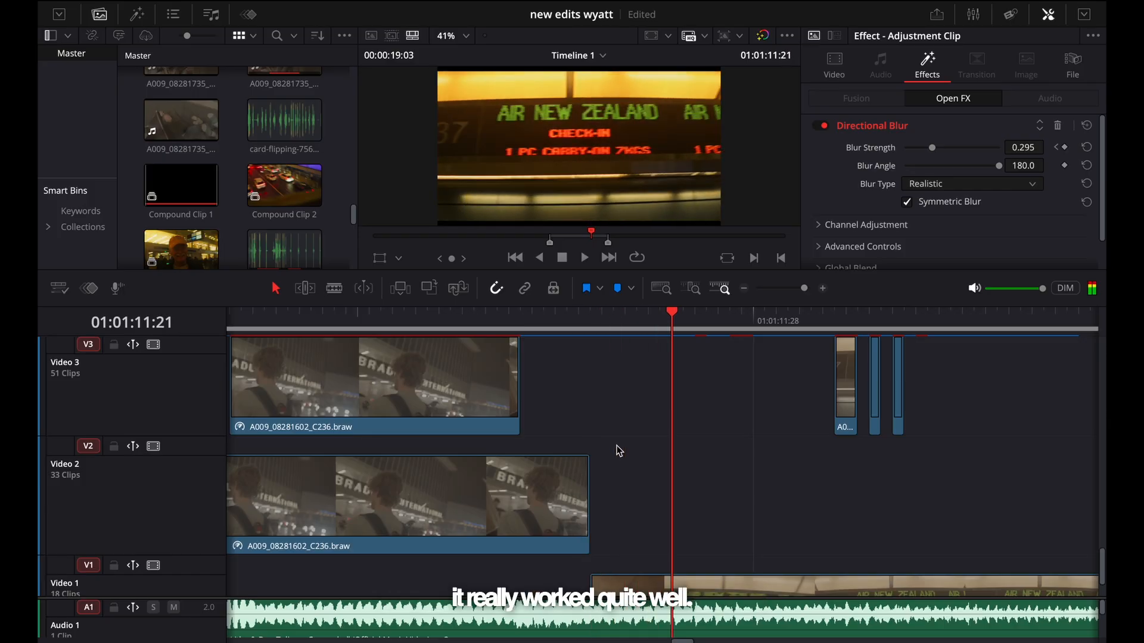
Step: Scrub over the cut and replay the transition from about 01:01:11:04 to 01:01:11:33
click(535, 325)
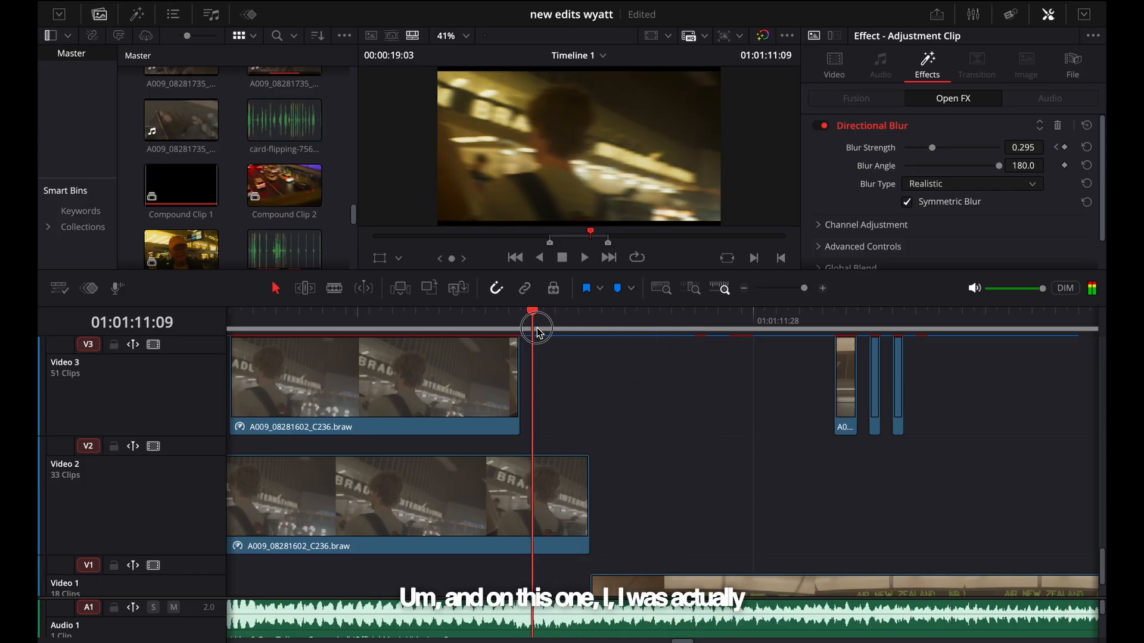
mouse_move(588, 336)
mouse_down()
mouse_move(659, 338)
mouse_move(577, 339)
mouse_up()
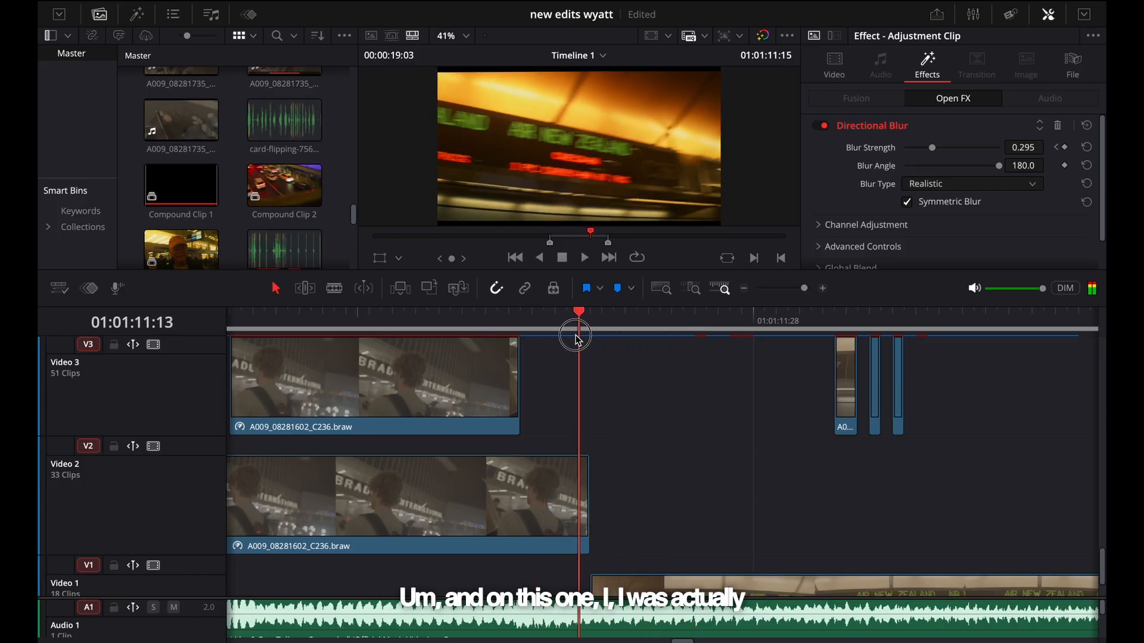
mouse_move(459, 337)
mouse_down()
mouse_move(636, 358)
mouse_move(464, 353)
mouse_up()
key(space)
key(space)
click(475, 323)
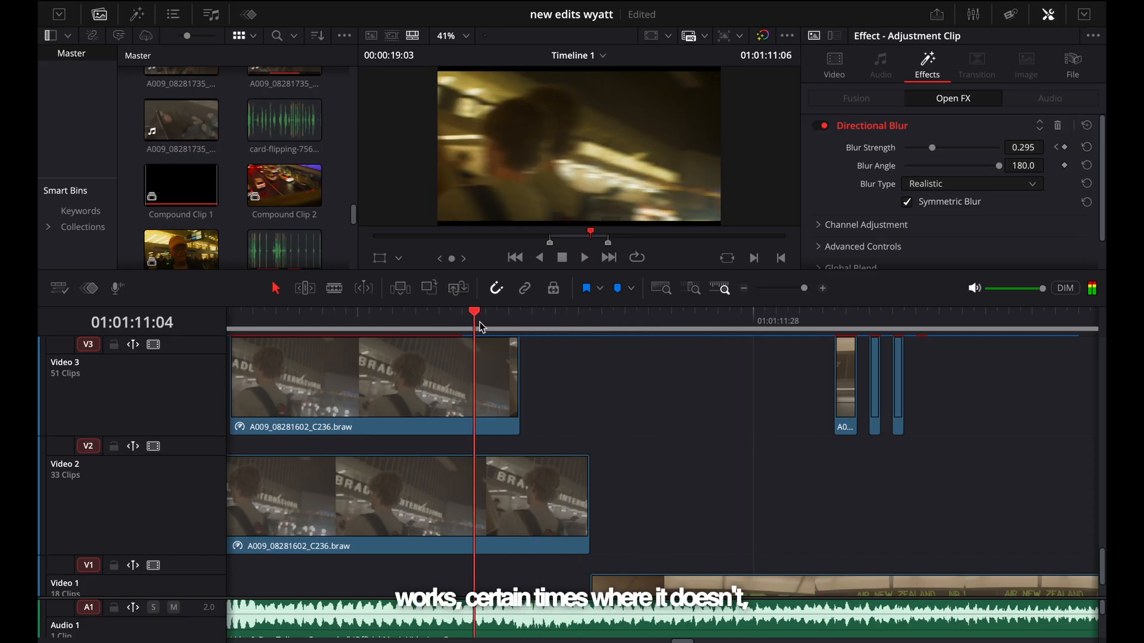
key(space)
click(481, 323)
key(space)
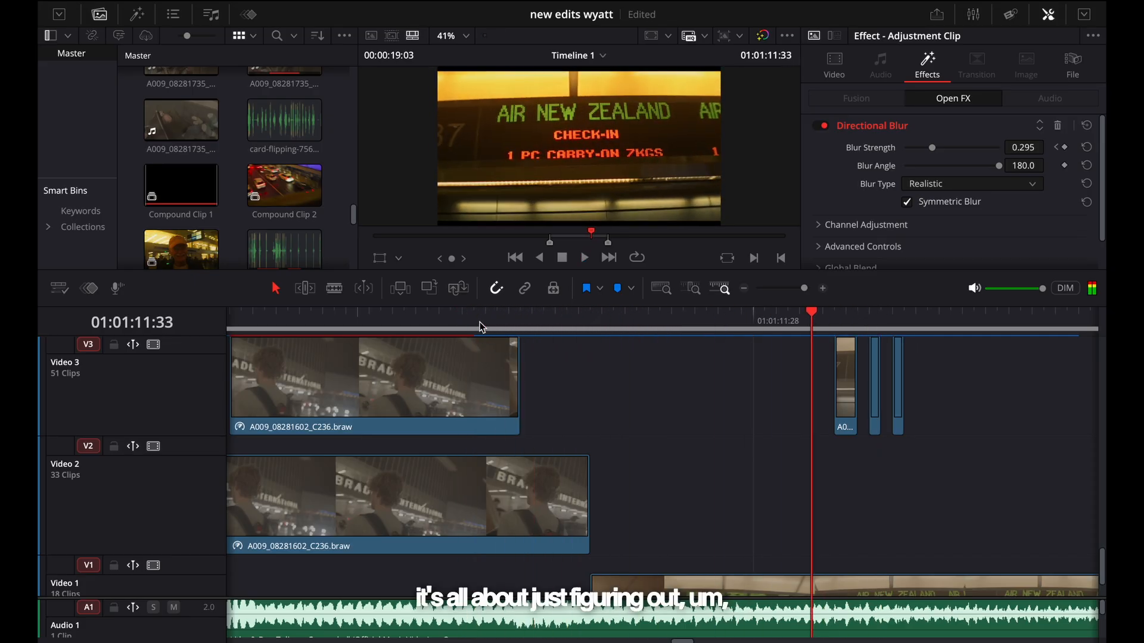
Step: Show a wider stretch of Video 3 and Video 4 and move to their short clips at 01:01:11:36
scroll(642, 381, up, 4)
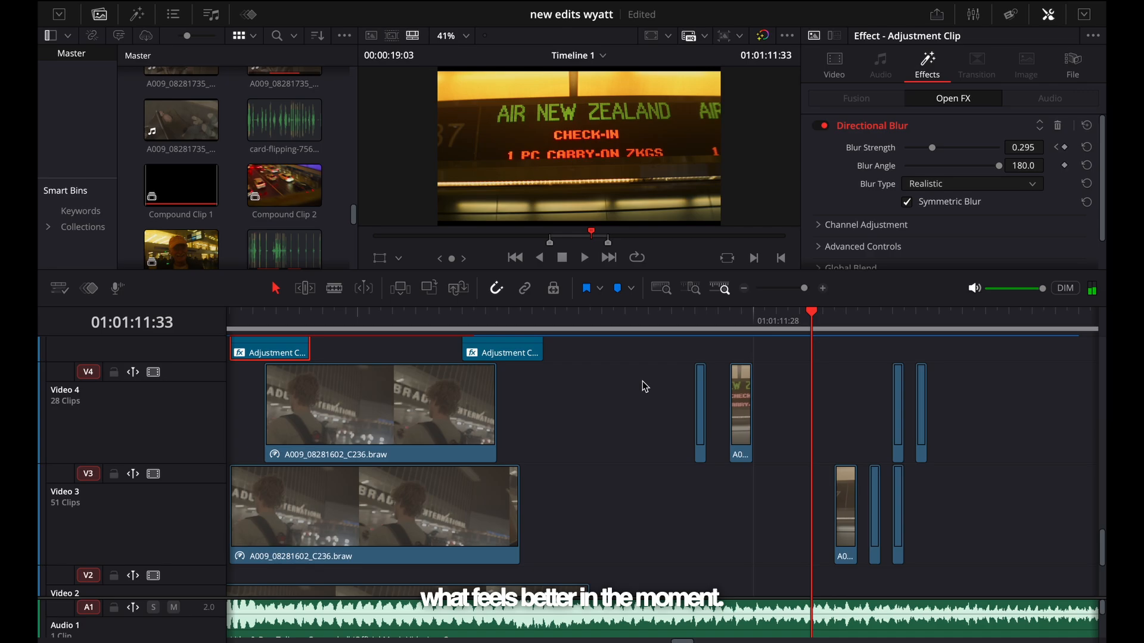
scroll(656, 386, down, 2)
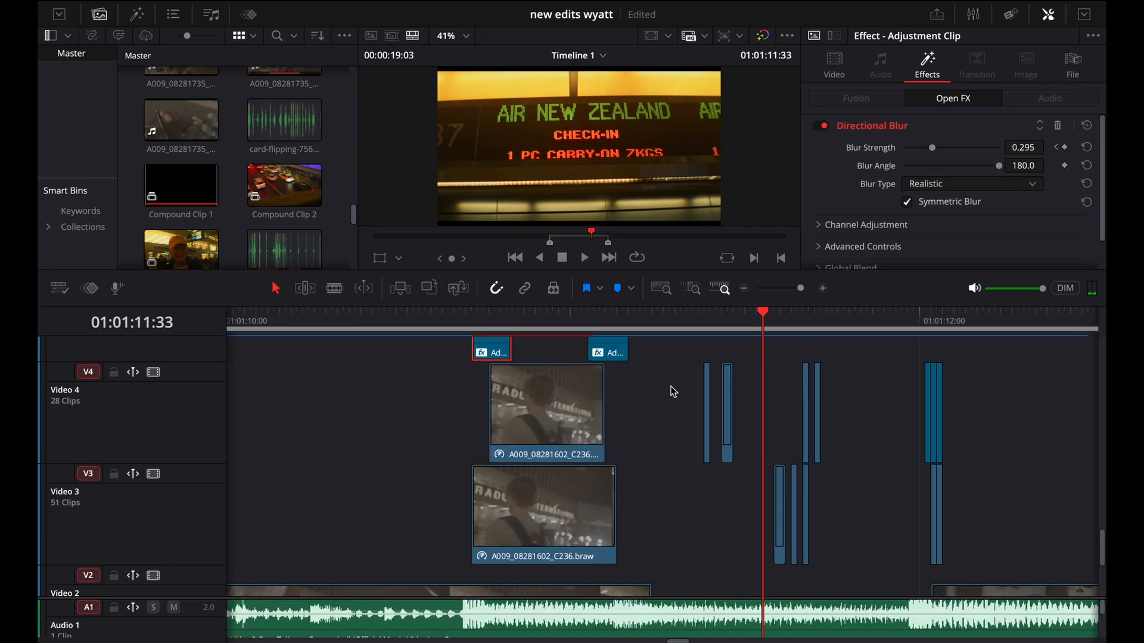
scroll(799, 401, right, 3)
scroll(799, 400, up, 1)
key(Right)
key(Right)
key(Right)
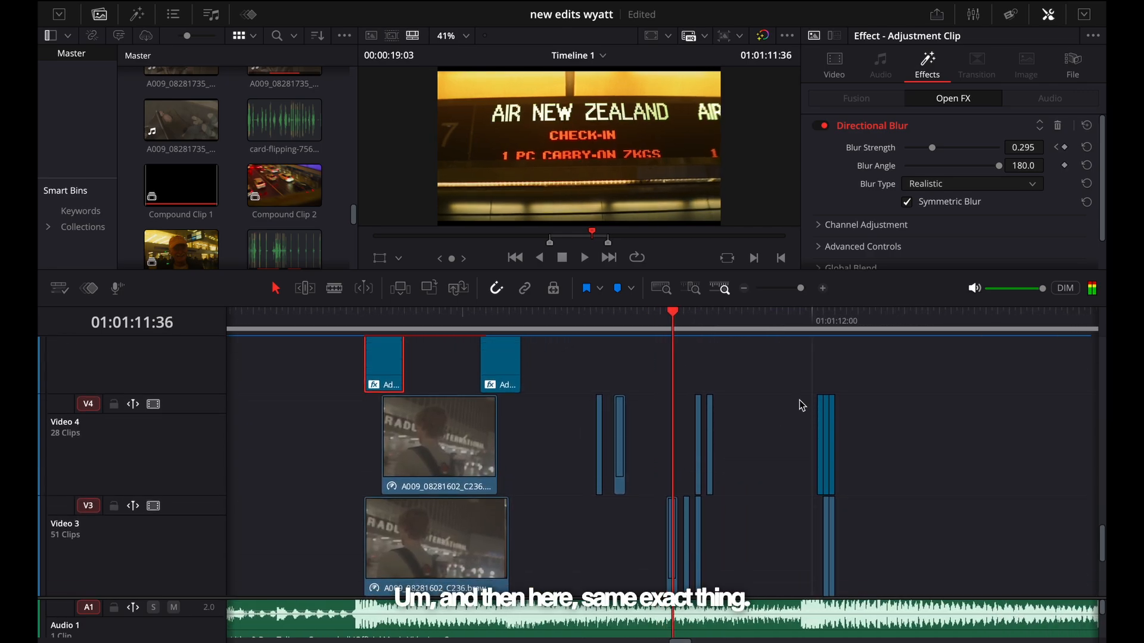
Step: Select the sign clip on Video 3 at 01:01:11:35 and examine its keyed white lettering up close in the viewer
key(Right)
key(Left)
key(Left)
key(Left)
key(Right)
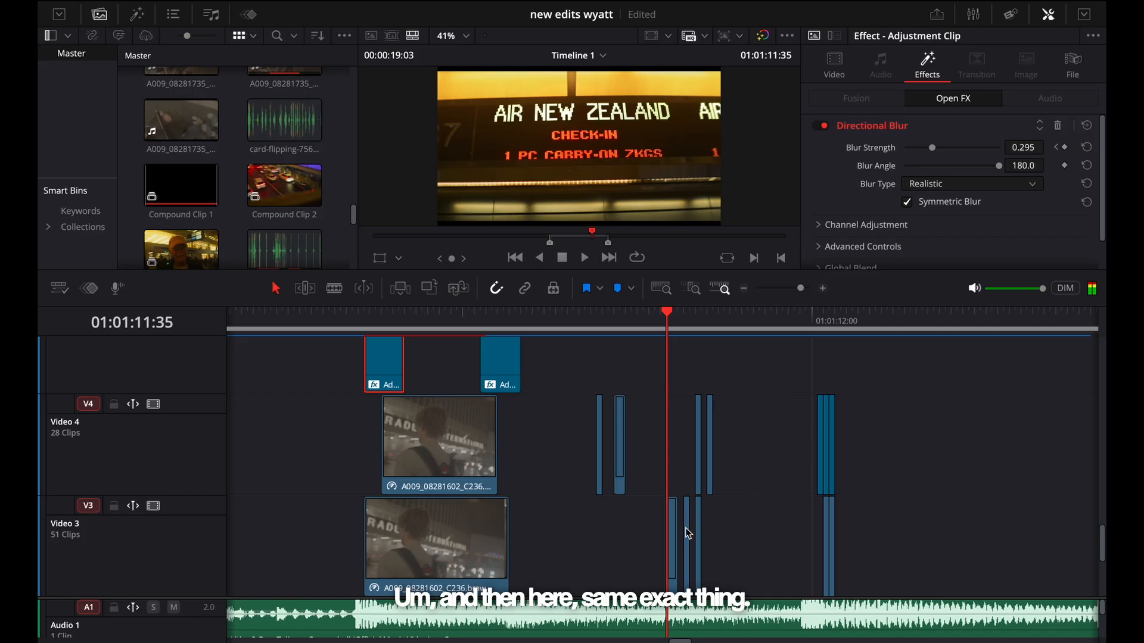
click(674, 541)
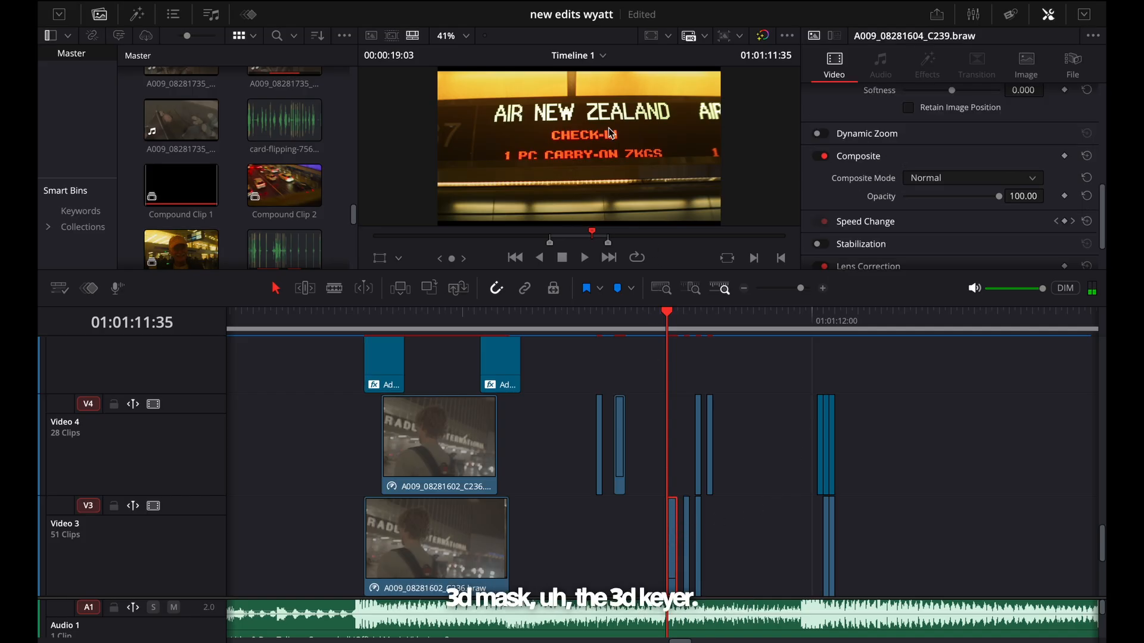
scroll(599, 107, up, 6)
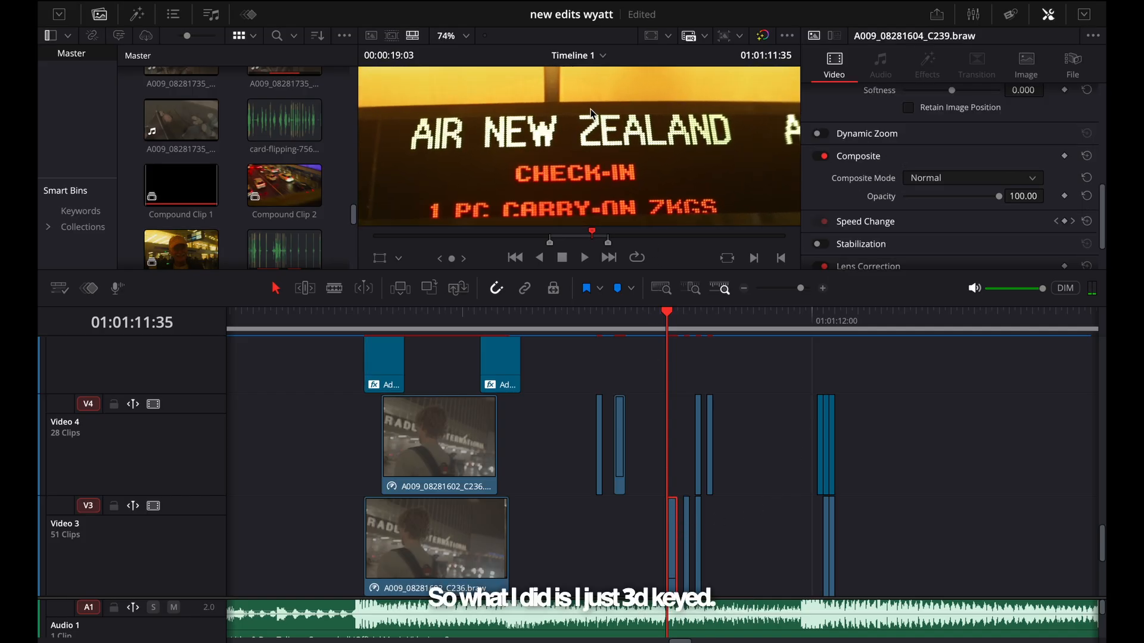
scroll(592, 111, up, 2)
scroll(619, 170, down, 2)
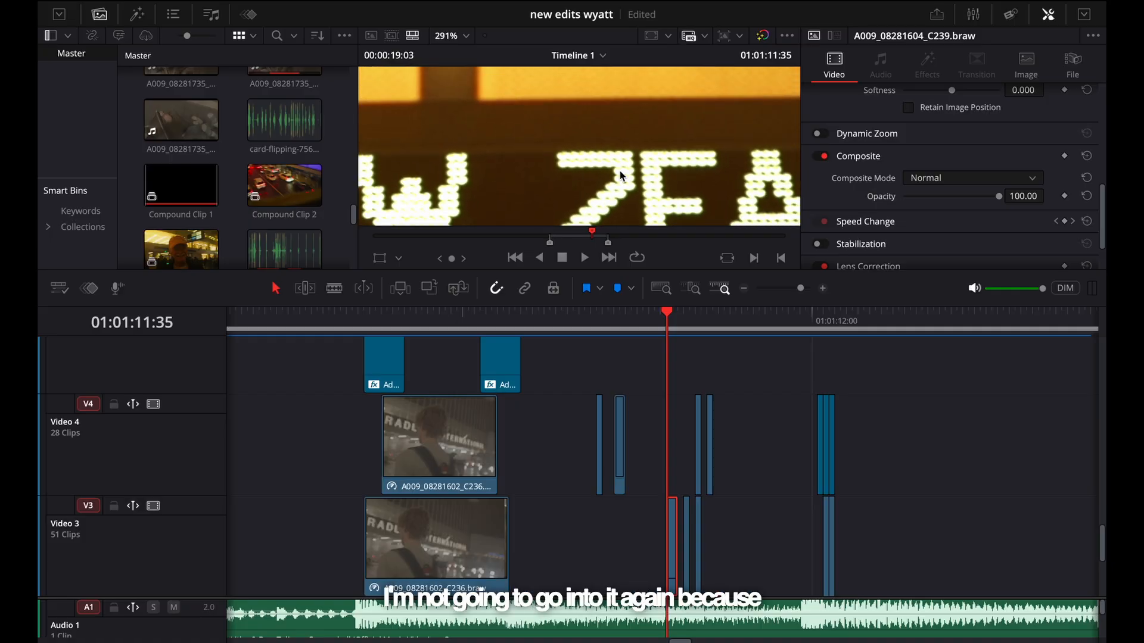
scroll(445, 99, down, 5)
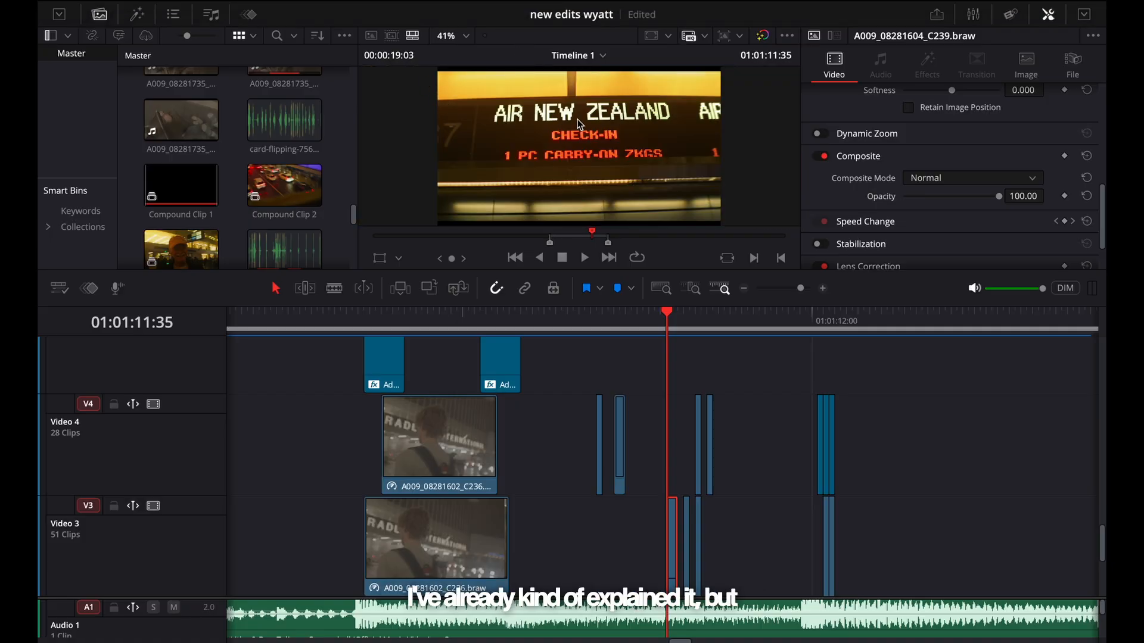
scroll(569, 120, up, 5)
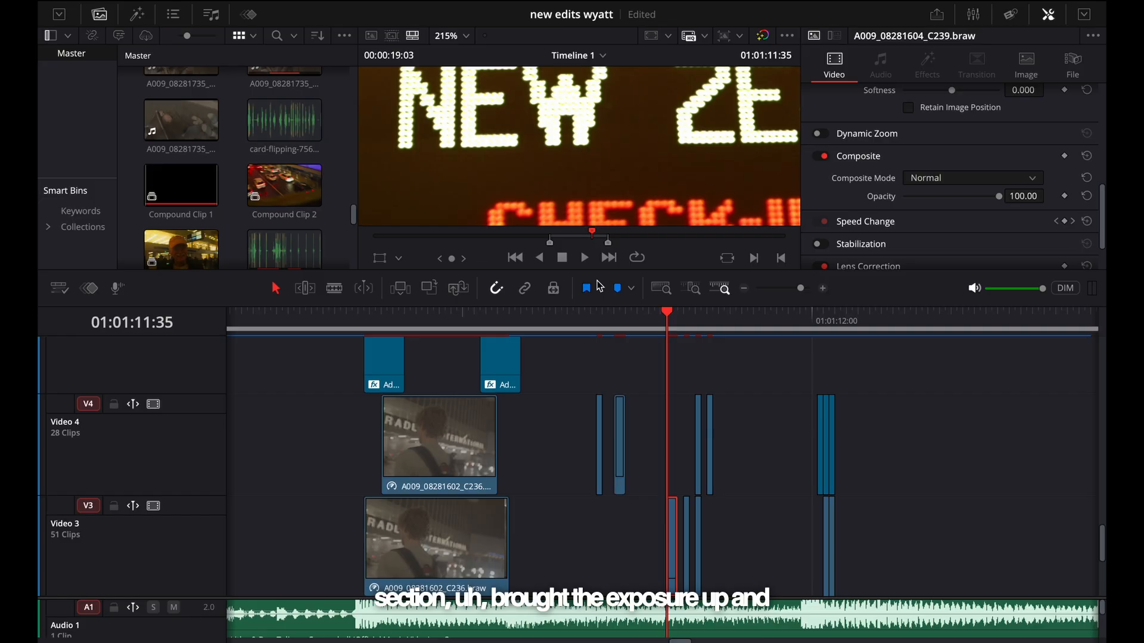
Step: Step frame by frame through the sign shot from 01:01:11:25 to 01:01:11:40, examining the colour changes in its lettering
key(z)
drag(678, 327, 615, 321)
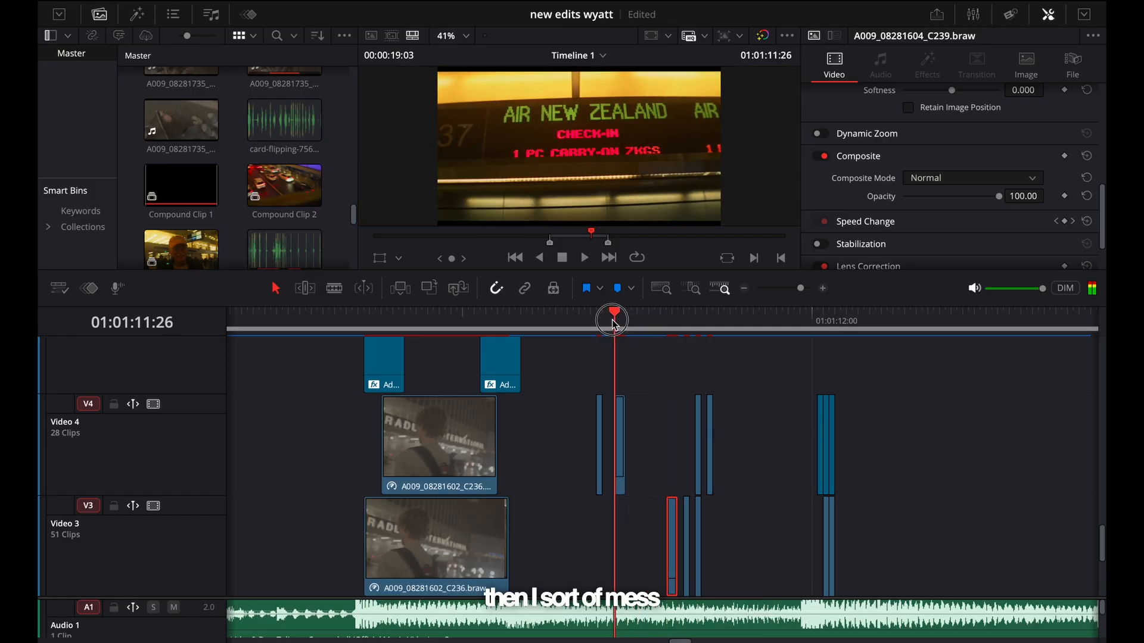
scroll(594, 170, up, 2)
key(Left)
key(Left)
key(Left)
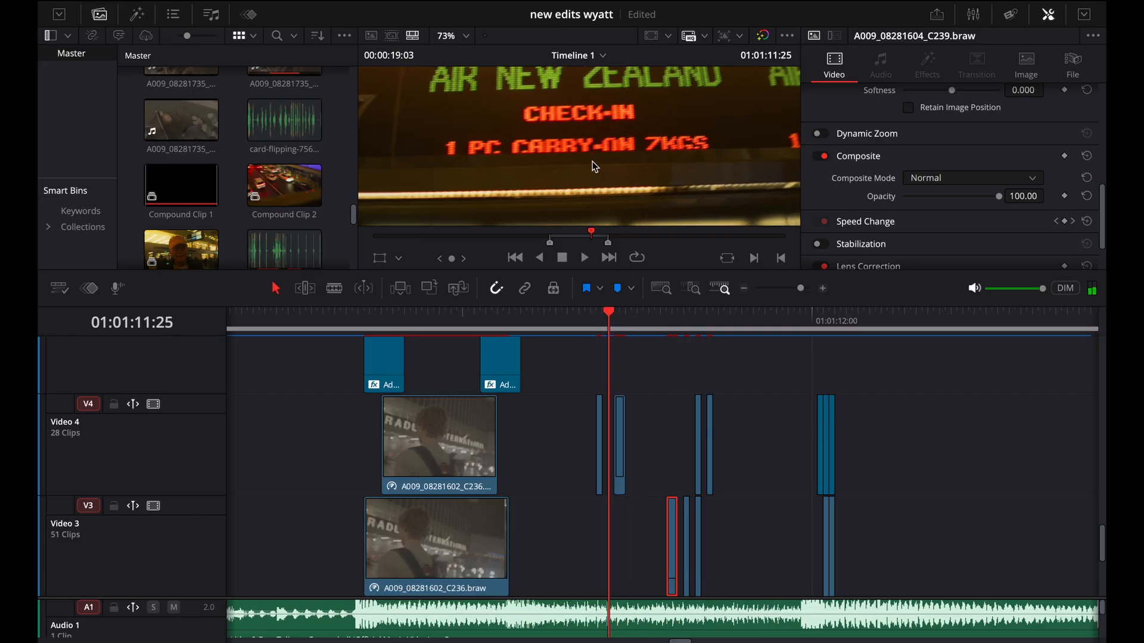
key(Right)
key(Right)
key(Right)
key(Right)
key(Right)
key(Right)
key(Right)
key(Right)
key(Right)
key(Right)
key(Right)
key(Right)
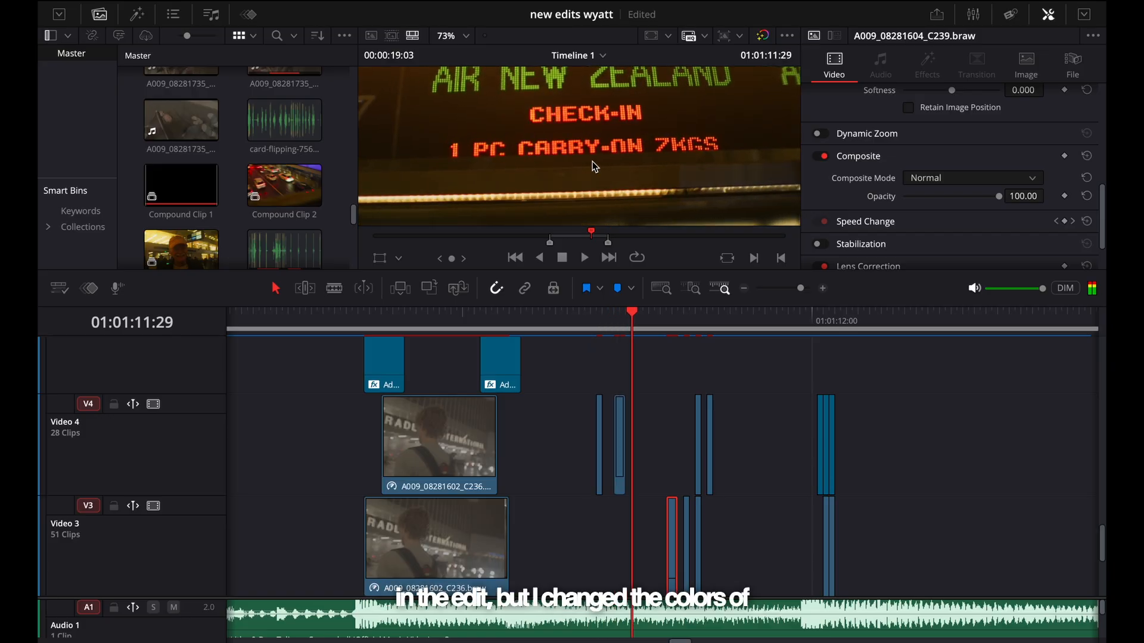
key(Right)
key(Right)
key(Right)
key(Right)
key(Right)
key(Right)
key(Right)
key(Right)
key(Right)
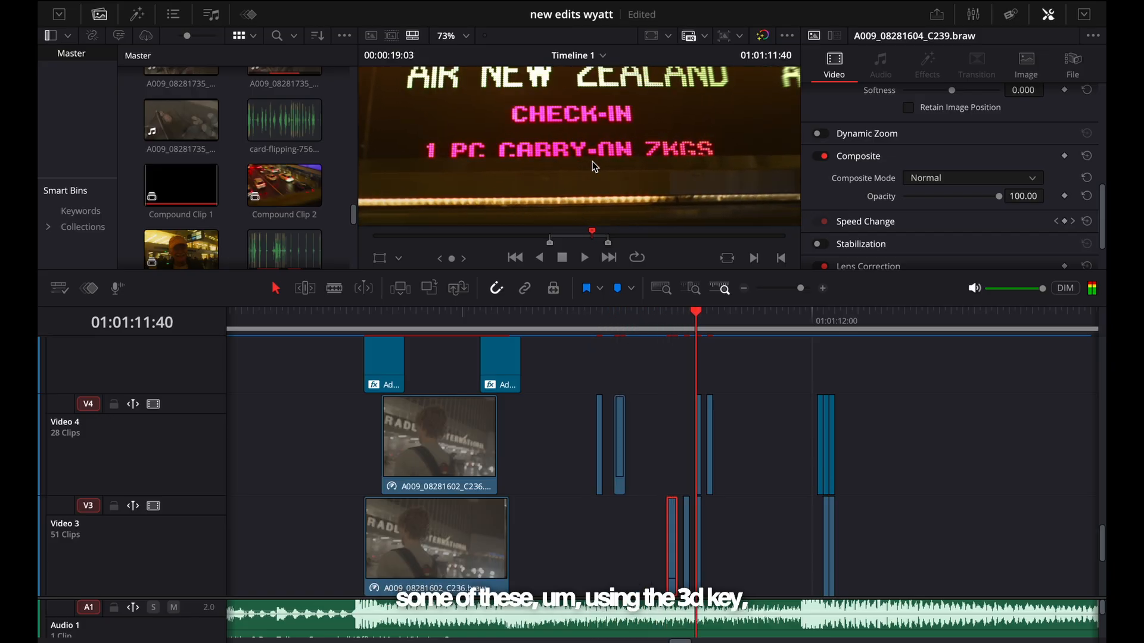
key(Left)
key(Left)
key(Left)
key(Left)
key(Left)
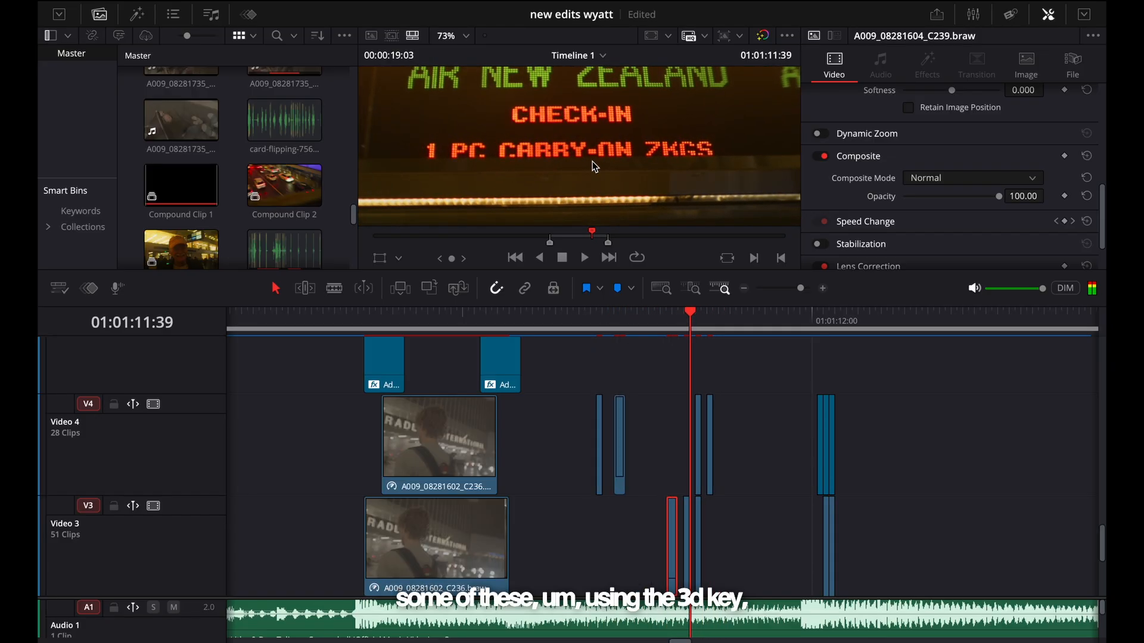
key(shift+z)
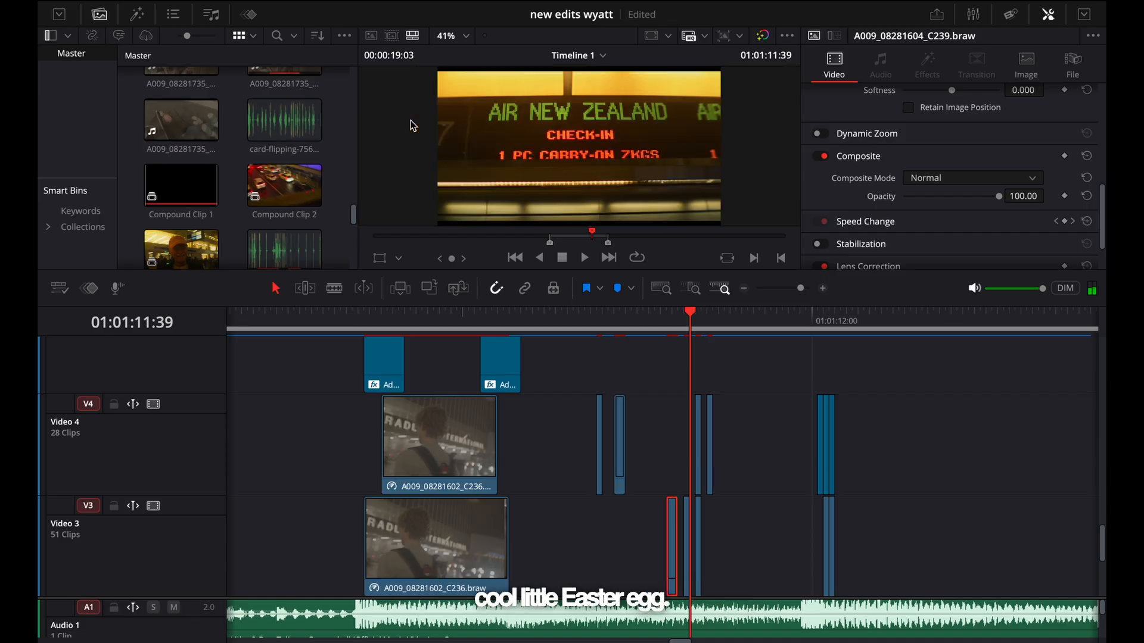
Step: Play the sign shot to review the flicker, and reposition the playhead at 01:01:11:31
drag(633, 327, 595, 330)
key(space)
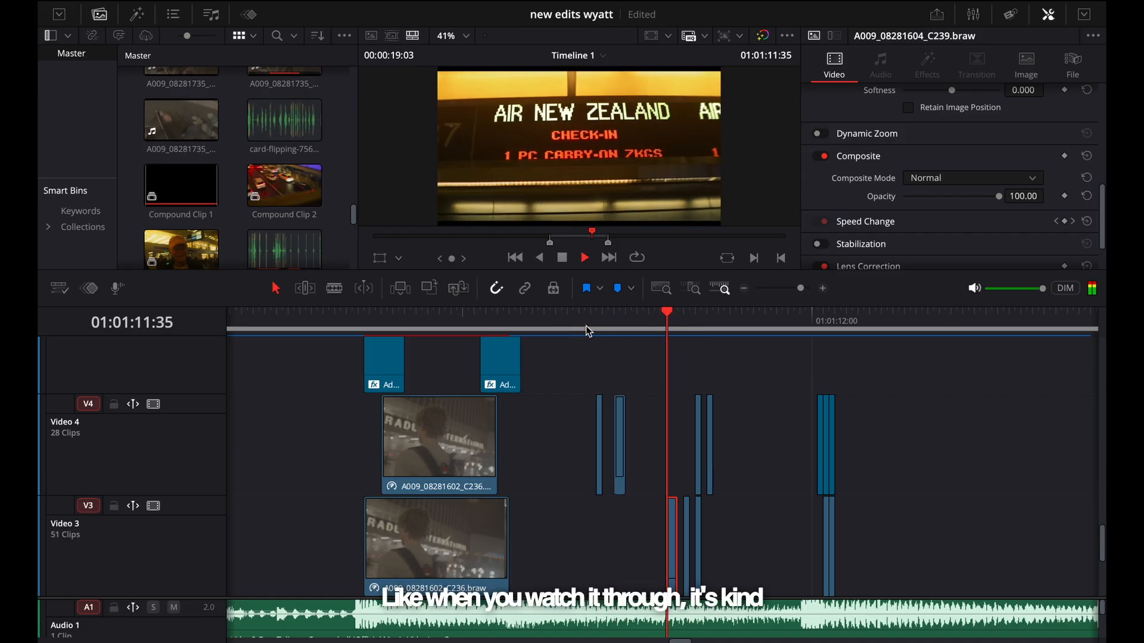
click(575, 330)
click(510, 326)
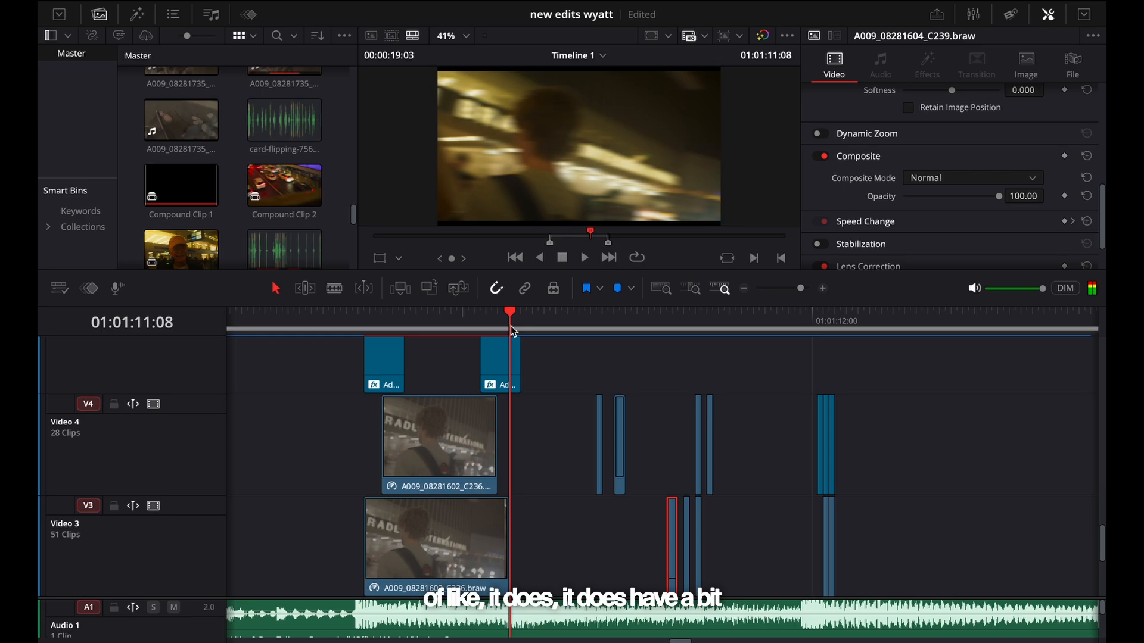
drag(709, 327, 645, 328)
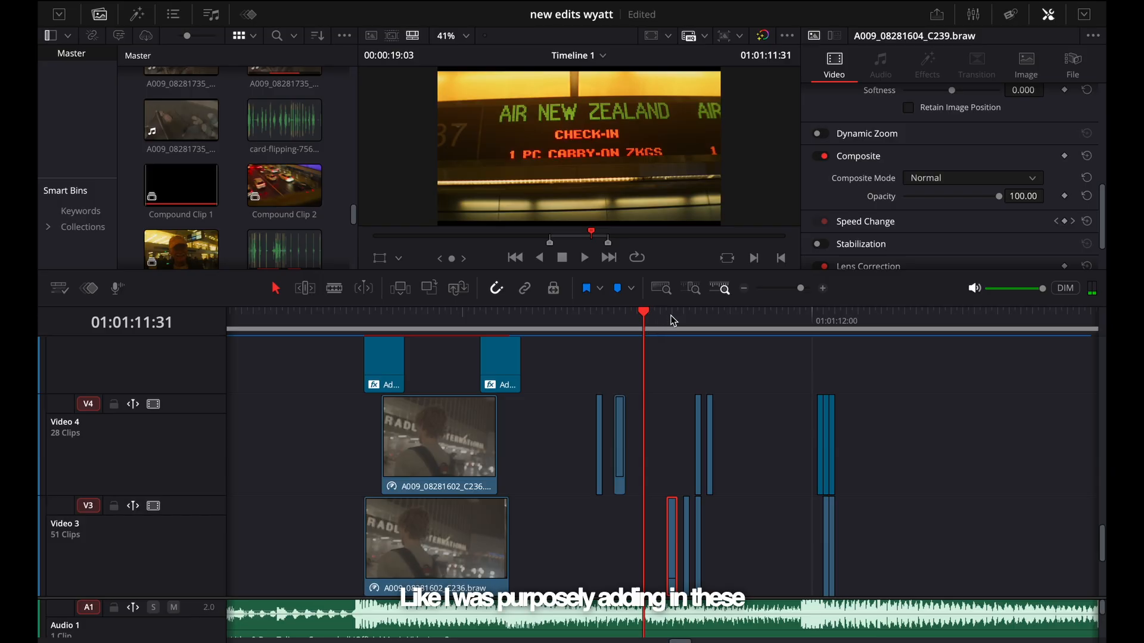
Step: Step frame by frame from 01:01:11:31 to 01:01:11:49 to examine how the flickers are timed to the music
key(Right)
key(Right)
key(Right)
key(Right)
key(Right)
key(Right)
key(Right)
key(Right)
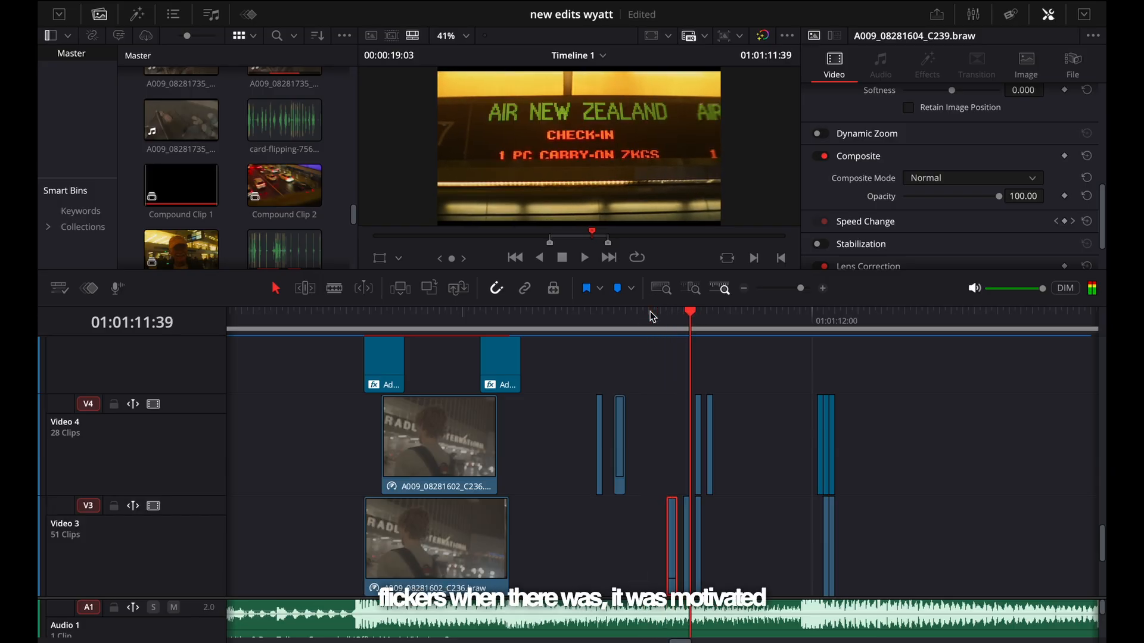
key(Right)
key(Right)
key(Right)
key(Right)
key(Right)
key(Right)
key(Right)
key(Right)
key(Right)
key(Right)
key(Right)
key(Right)
key(Right)
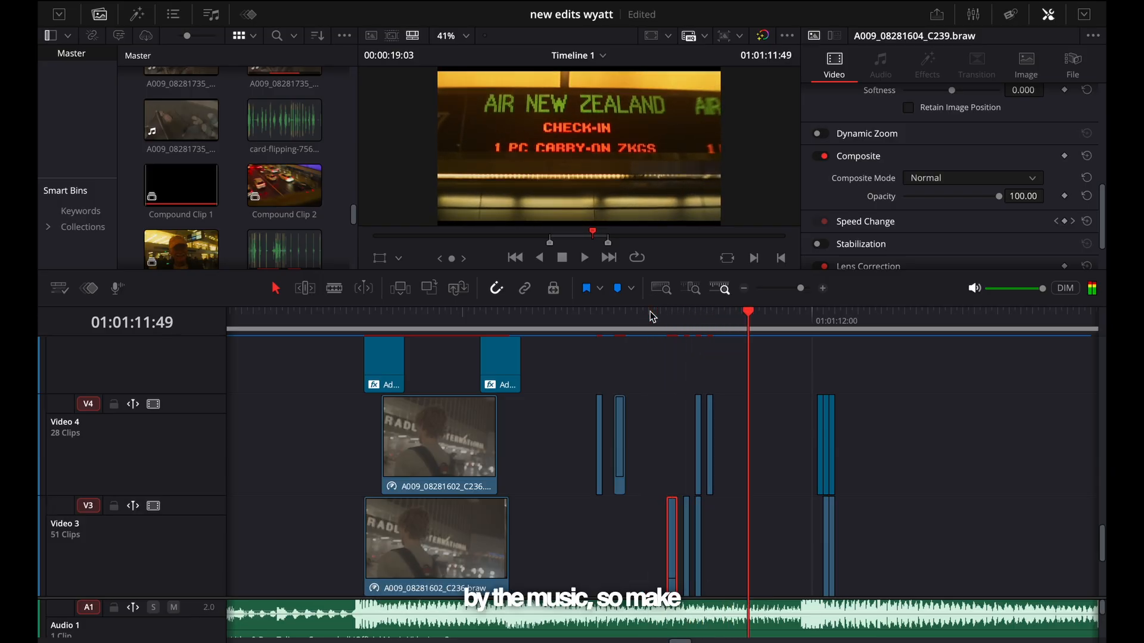
Step: Place the playhead at 01:01:11:40 and select the pink zoom blur adjustment clip on Video 7
scroll(637, 438, up, 8)
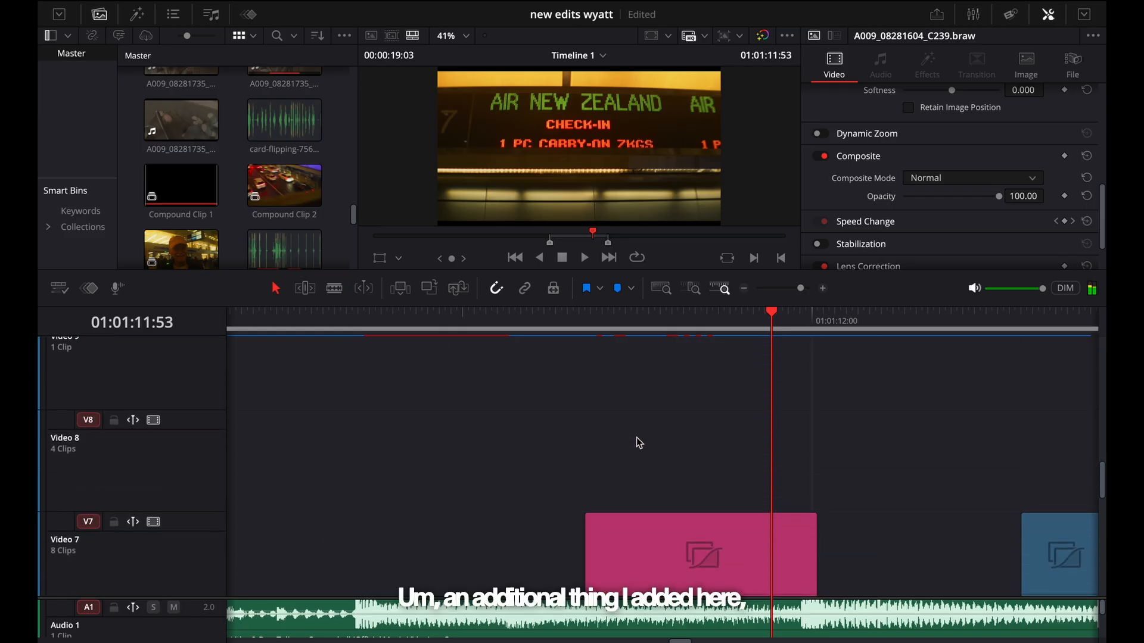
scroll(637, 441, down, 2)
click(685, 327)
drag(685, 326, 696, 329)
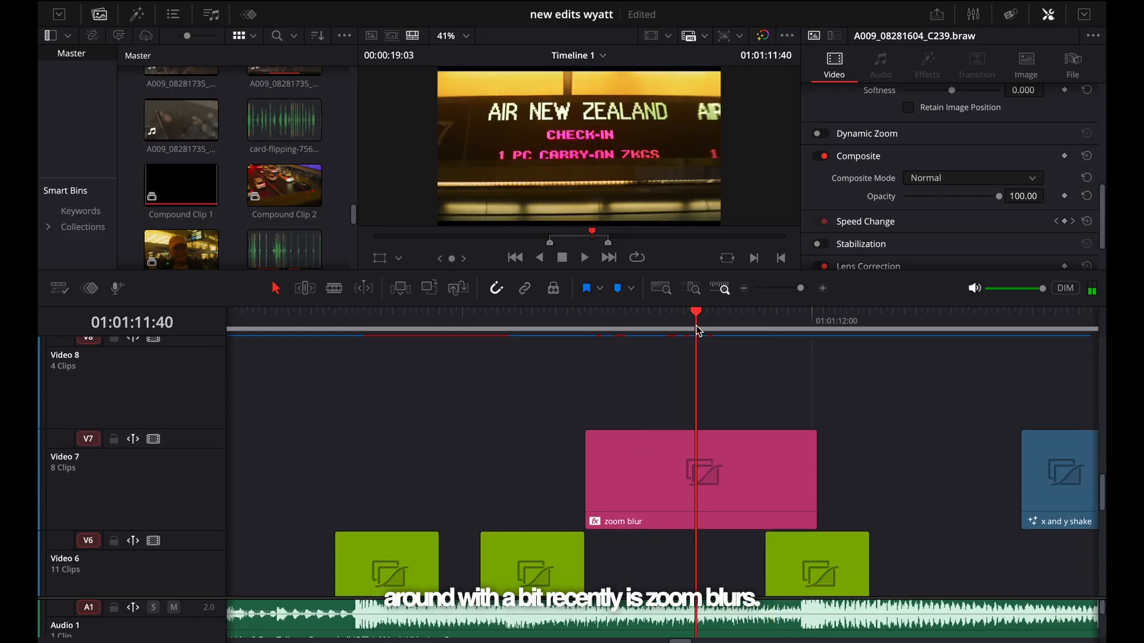
click(675, 431)
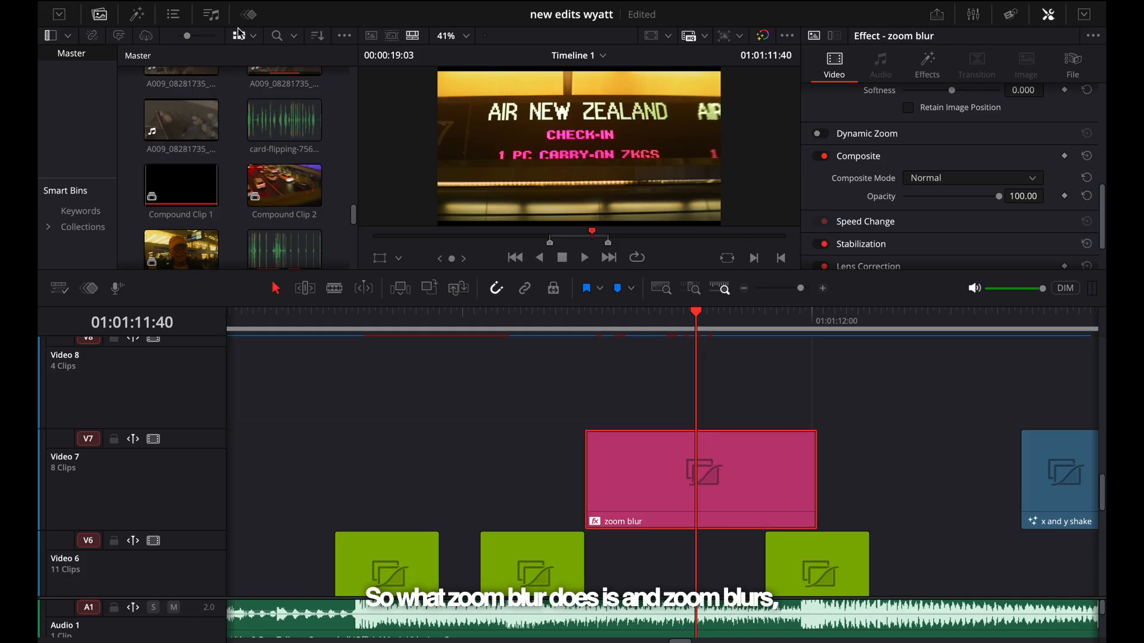
Step: Search the effects library for "zoom blur" and check the Toolbox effects category
click(276, 35)
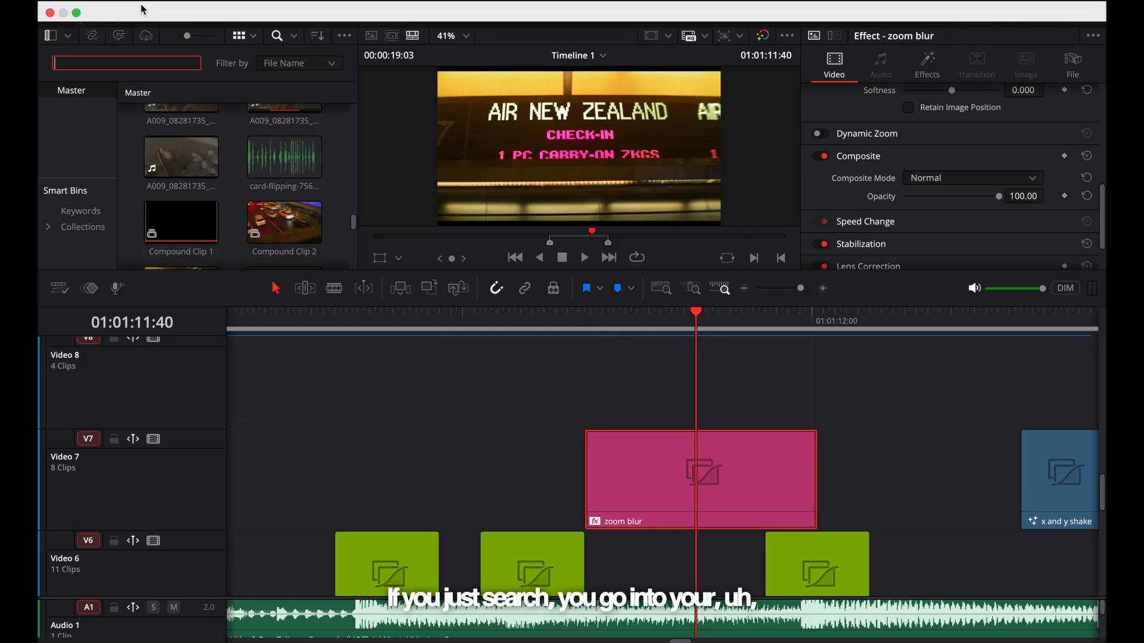
click(151, 15)
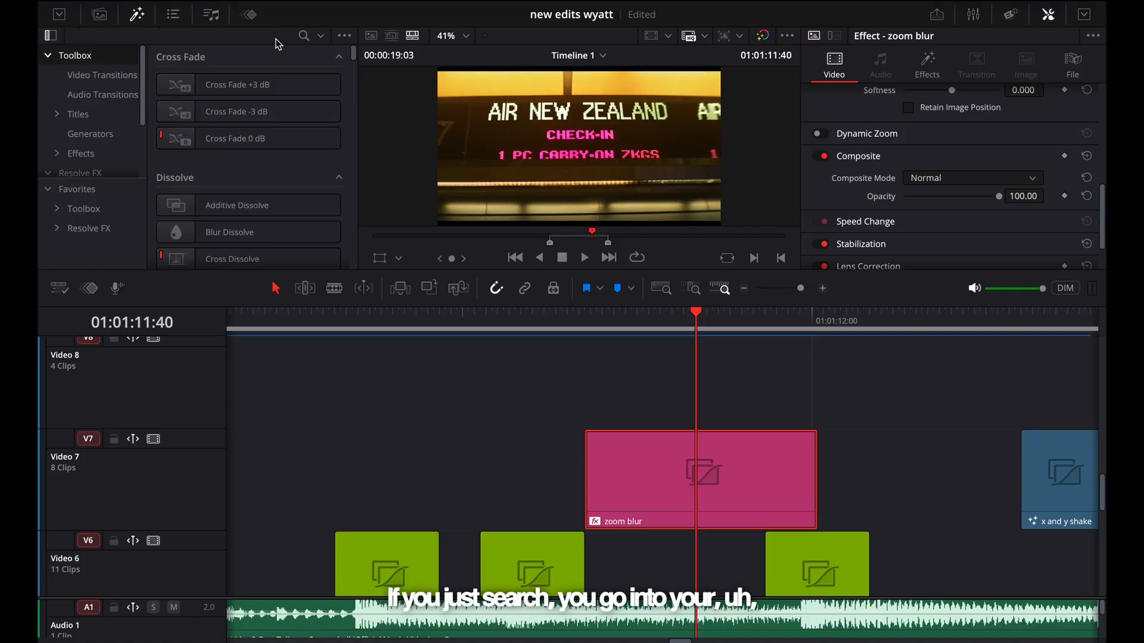
click(303, 36)
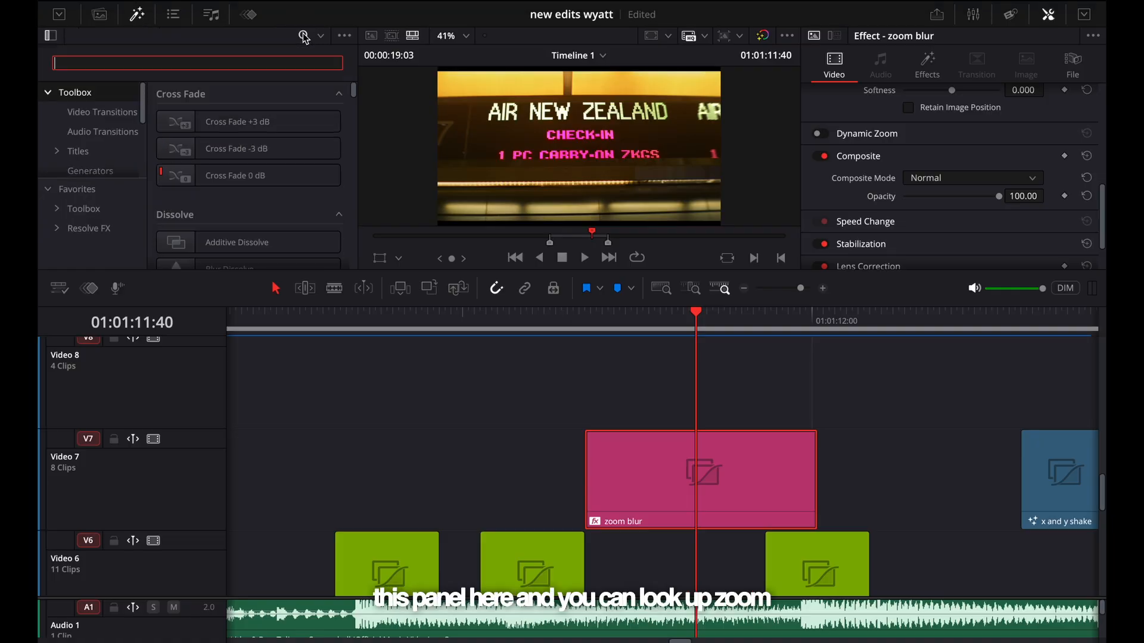
text(zoom blir)
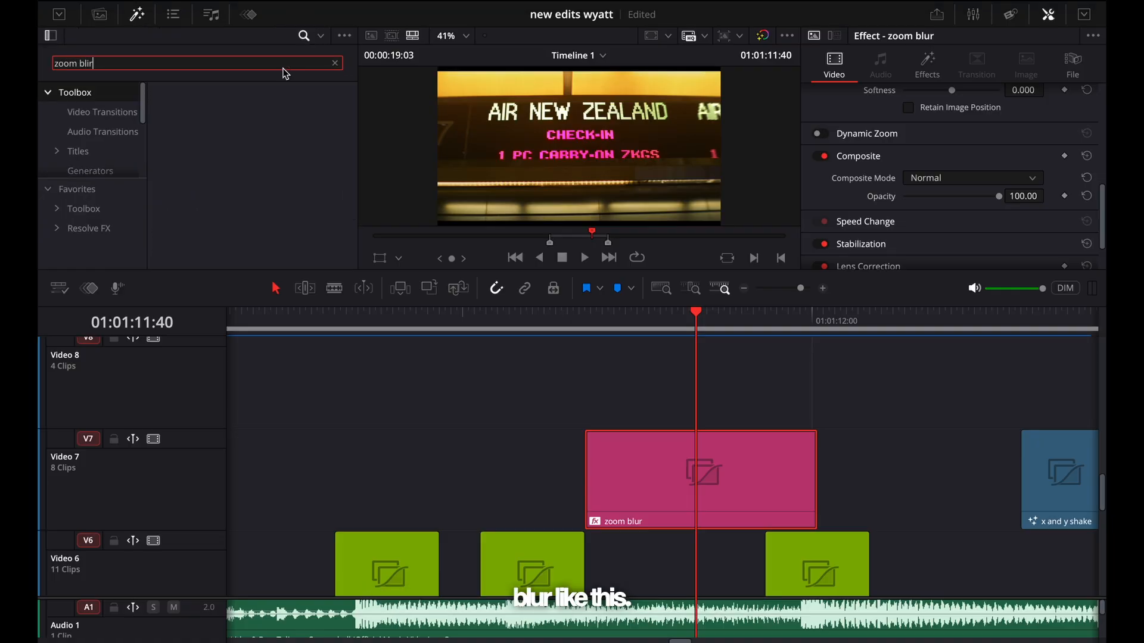
scroll(81, 116, down, 1)
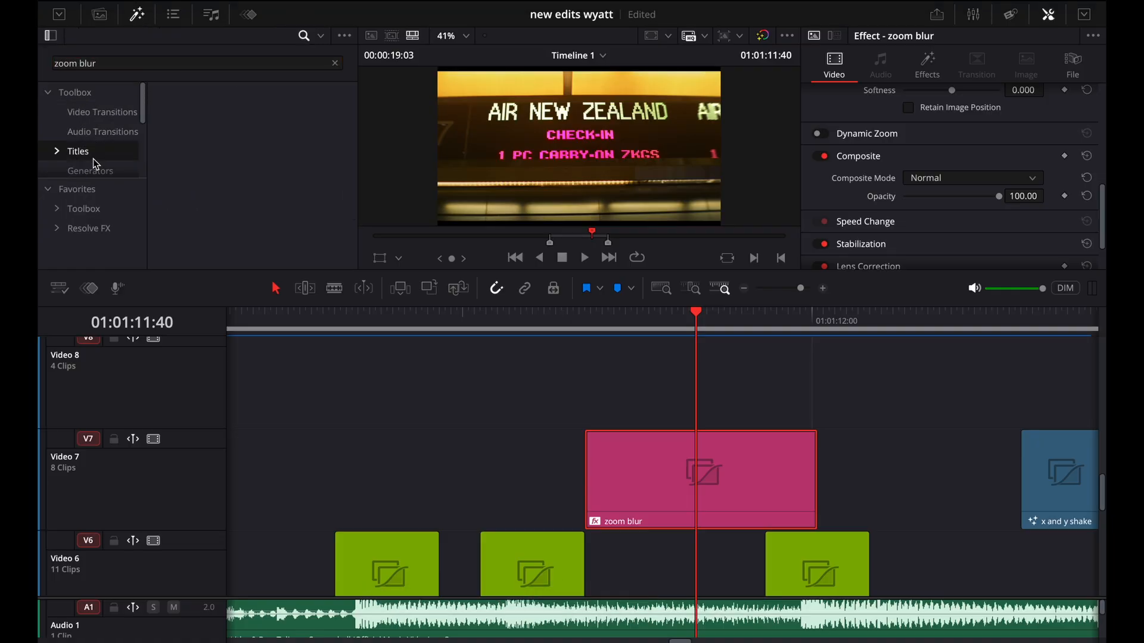
click(98, 173)
click(101, 174)
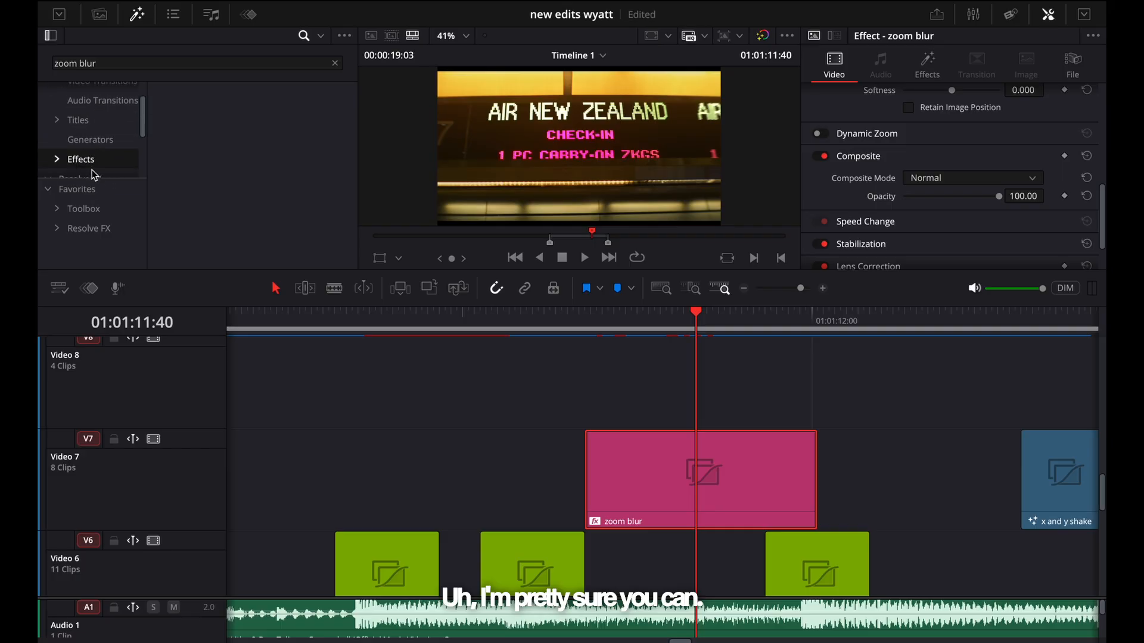
Step: Replace the effects library search term with "blur"
click(113, 64)
key(BackSpace)
key(BackSpace)
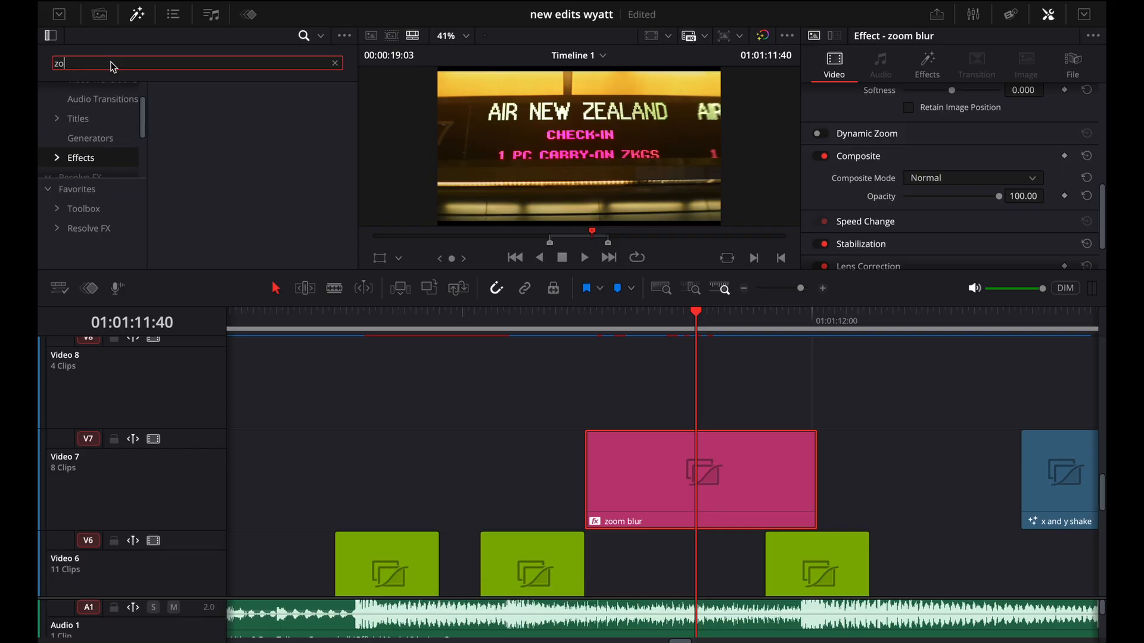
key(BackSpace)
key(BackSpace)
text(blur)
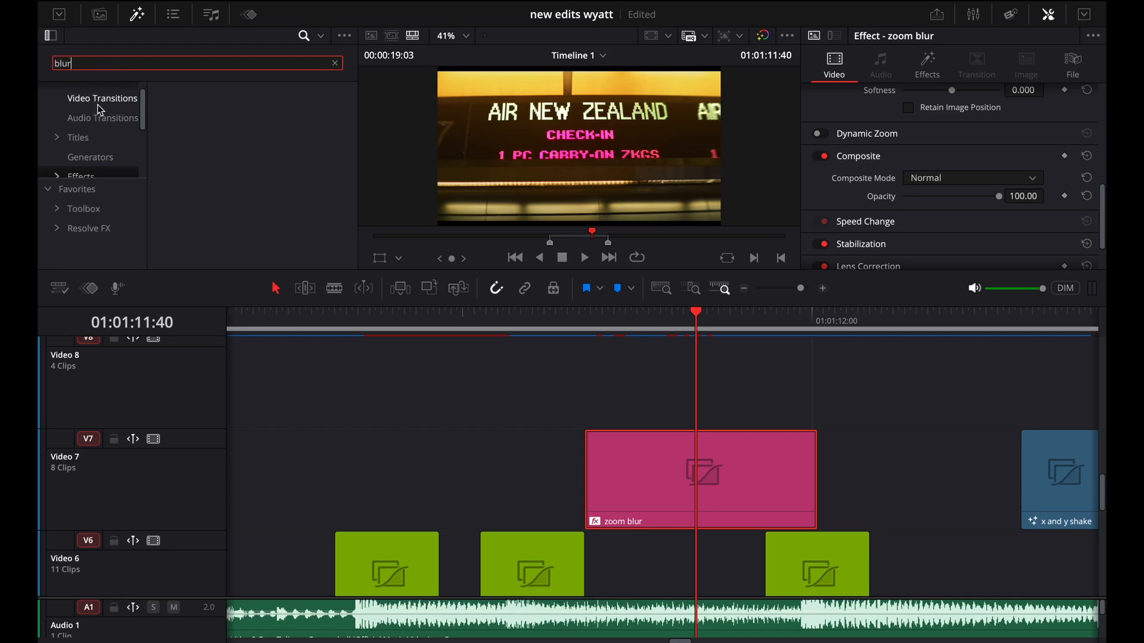
Step: Look through the Toolbox transitions, generators and effects categories for a matching blur effect
click(100, 111)
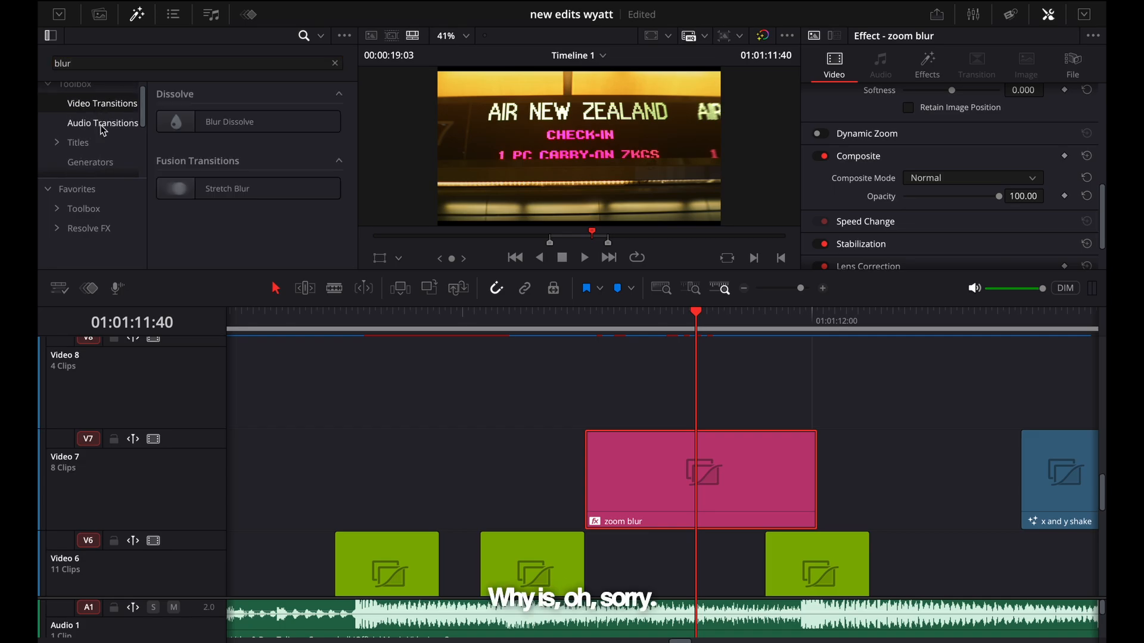
click(102, 124)
click(87, 104)
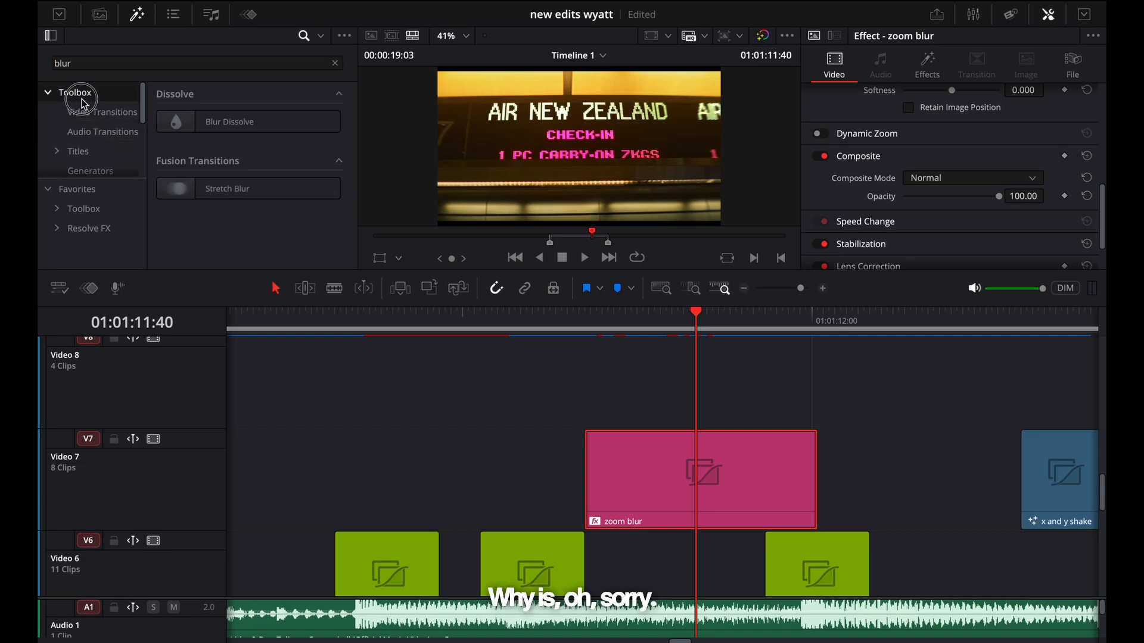
click(89, 163)
scroll(89, 167, down, 1)
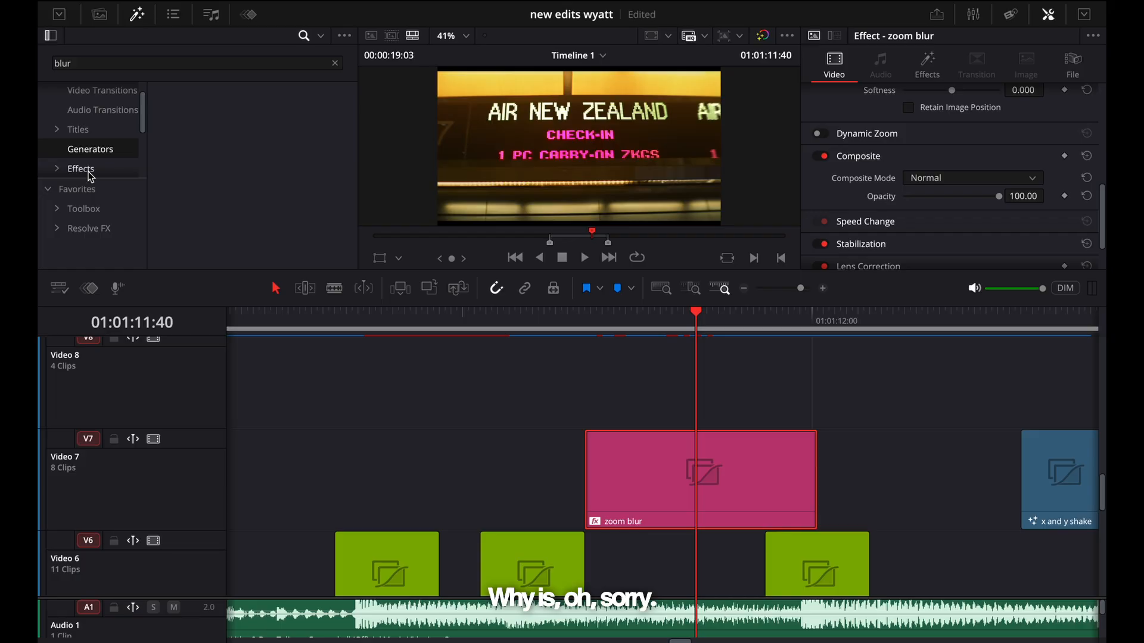
click(89, 170)
scroll(88, 171, down, 1)
scroll(62, 143, down, 1)
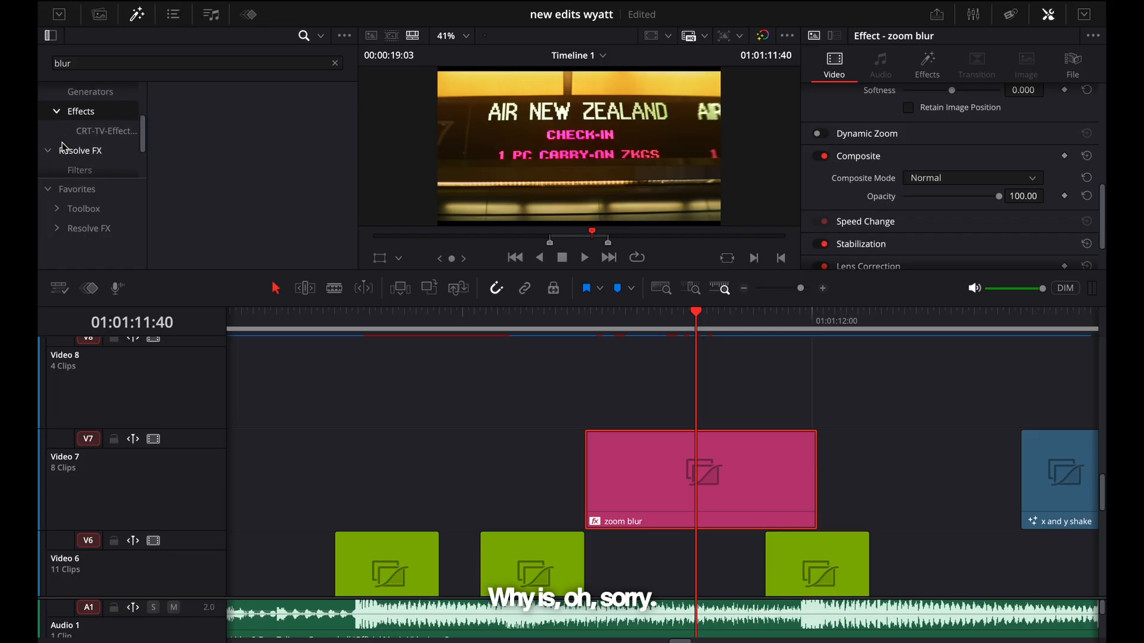
Step: Apply the Resolve FX Zoom Blur effect to the pink adjustment clip on Video 7 and look over the clip's settings
click(72, 148)
scroll(215, 180, down, 2)
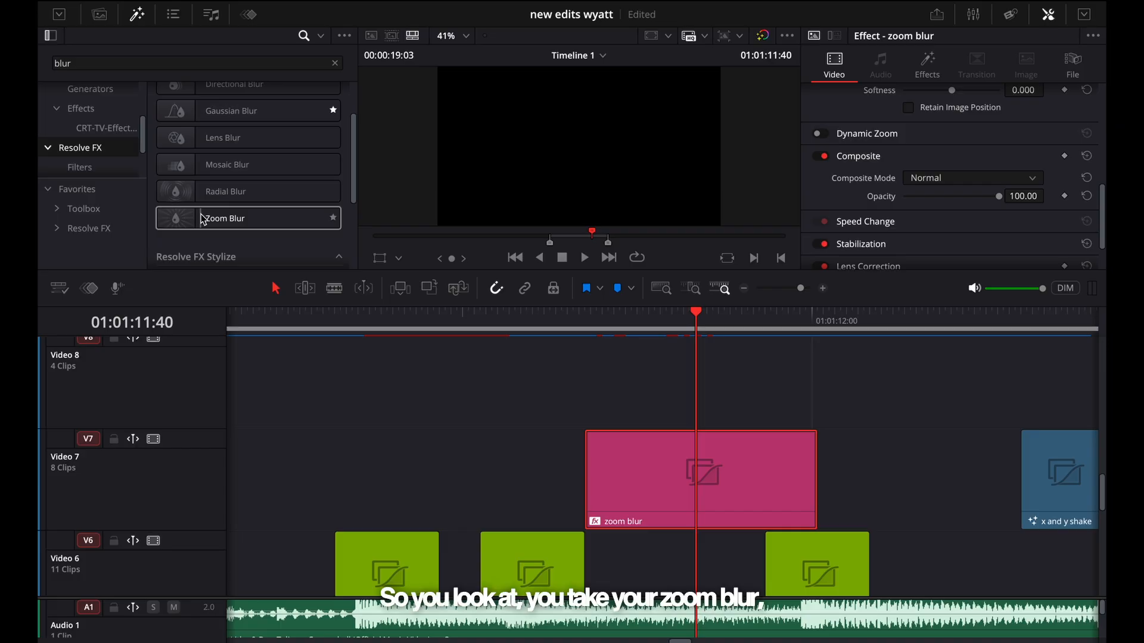
drag(202, 220, 650, 514)
scroll(983, 128, up, 10)
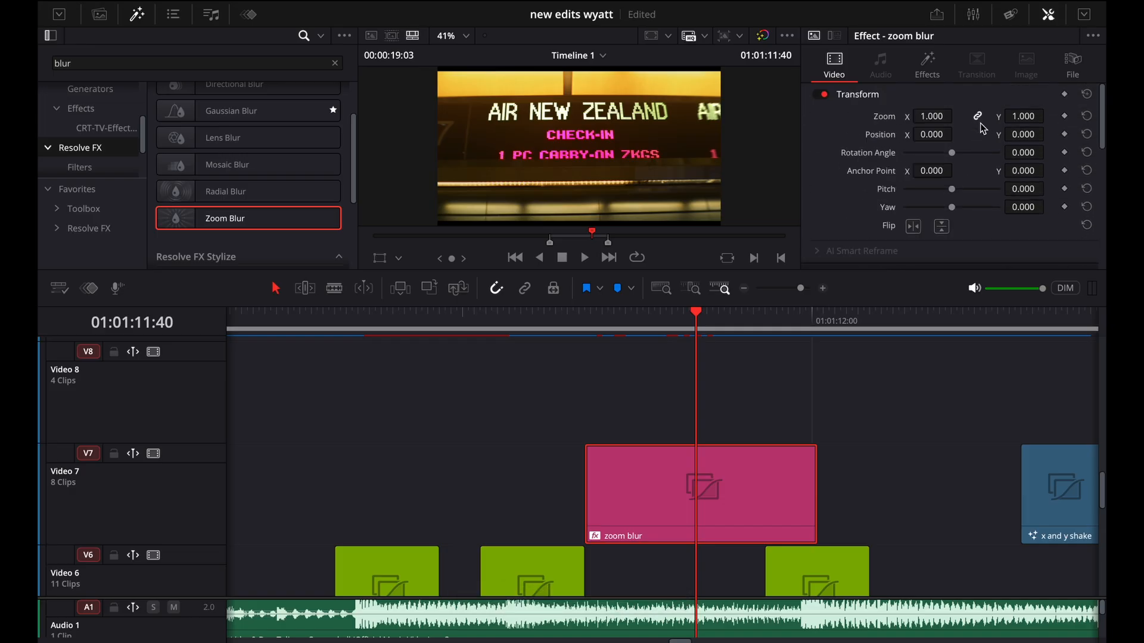
scroll(983, 128, down, 1)
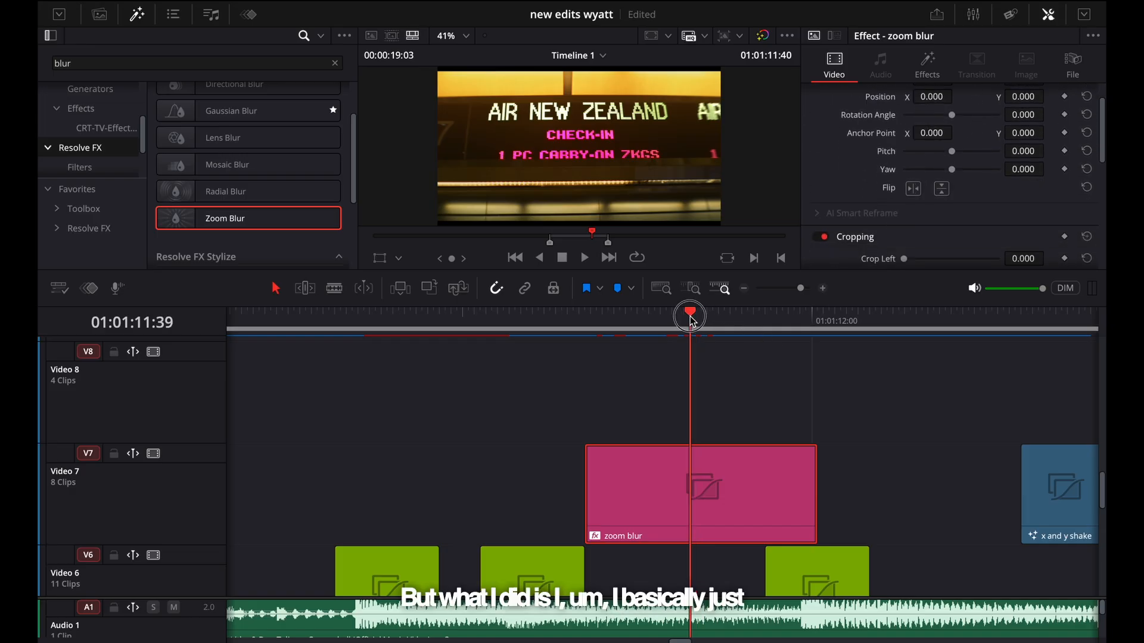
Step: Inspect the Zoom Blur effect's Zoom Amount keyframes from the start to the middle of the pink adjustment clip on Video 7
drag(690, 319, 585, 328)
click(927, 65)
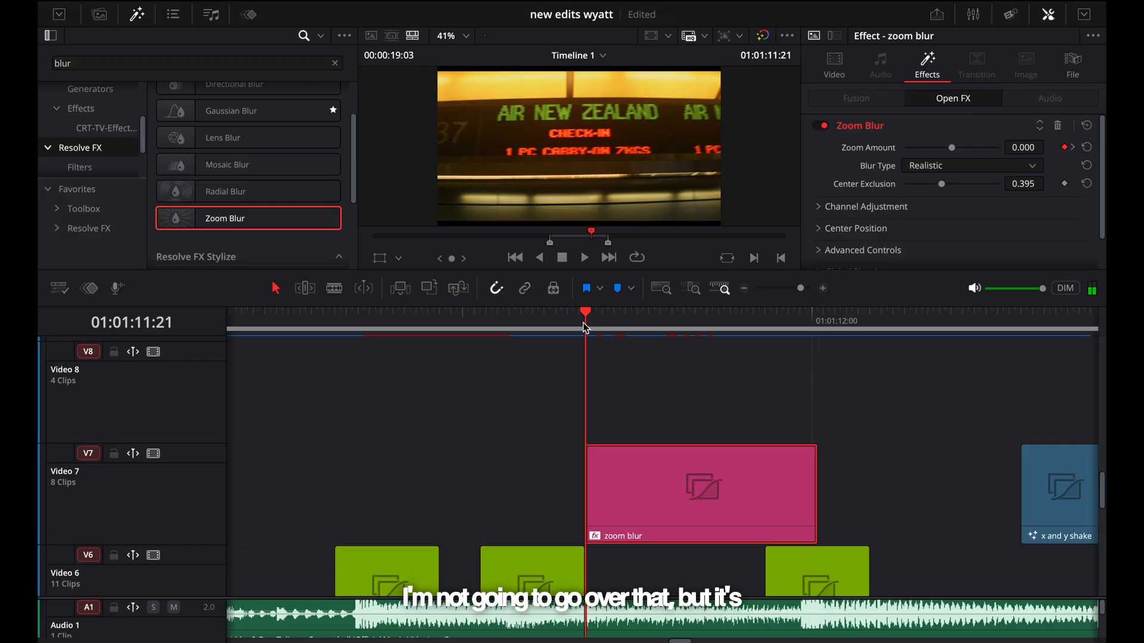
drag(616, 327, 690, 332)
click(1073, 148)
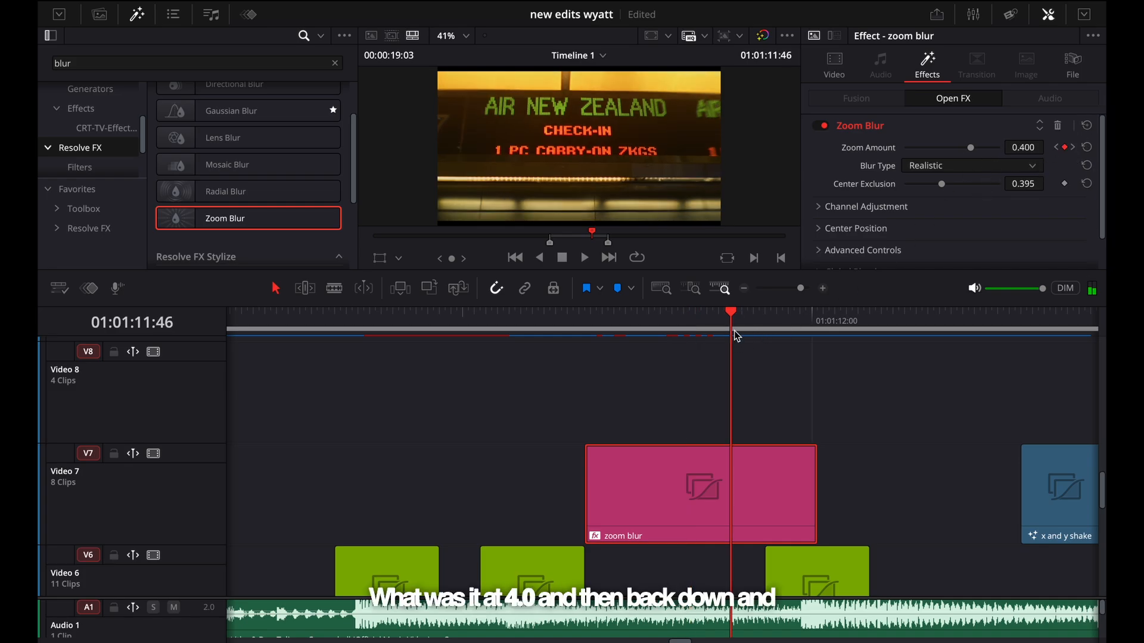
Step: View the zoom-blurred frame full screen and enlarge the preview to examine the blur near the image edges
key(super+f)
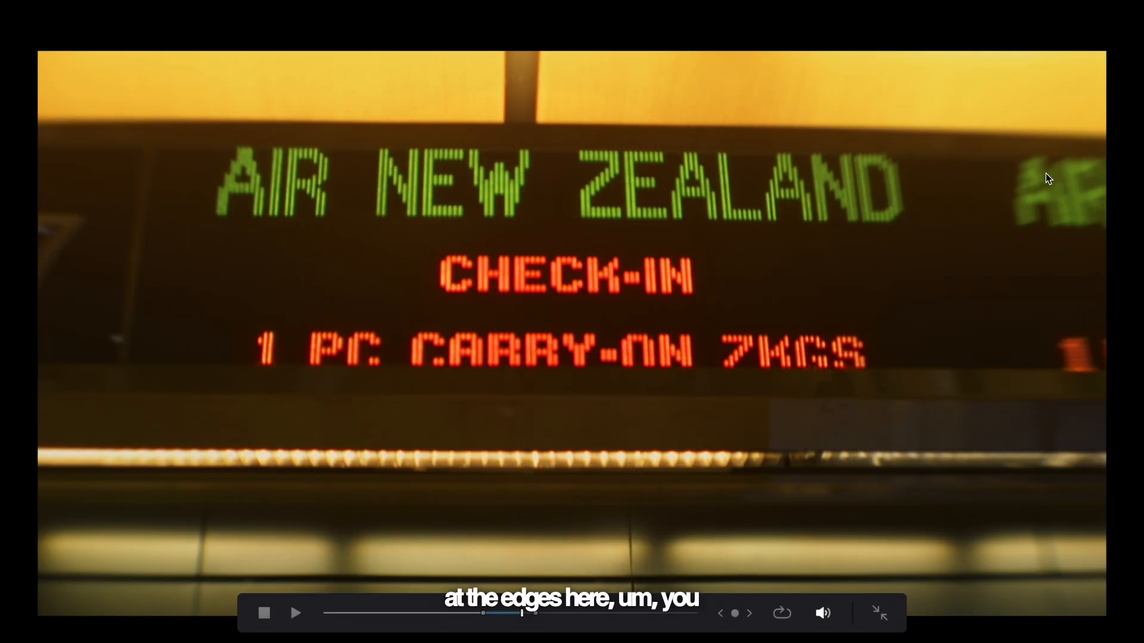
key(super+f)
scroll(705, 100, up, 6)
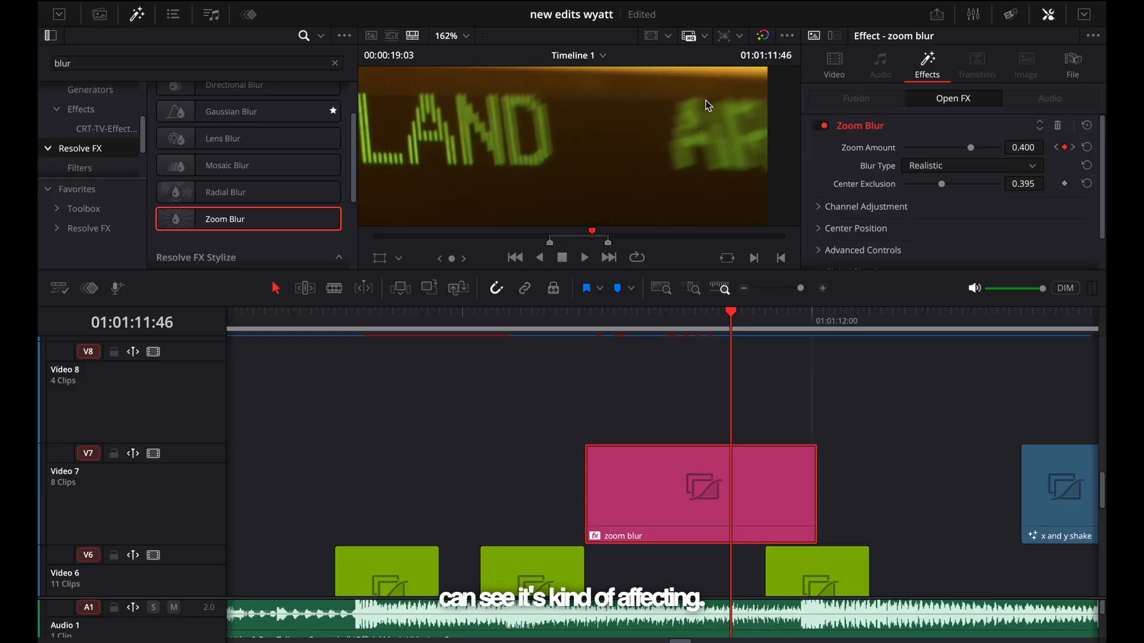
Step: Disable and re-enable the Video 7 track twice to compare the enlarged frame with and without the zoom blur
click(154, 454)
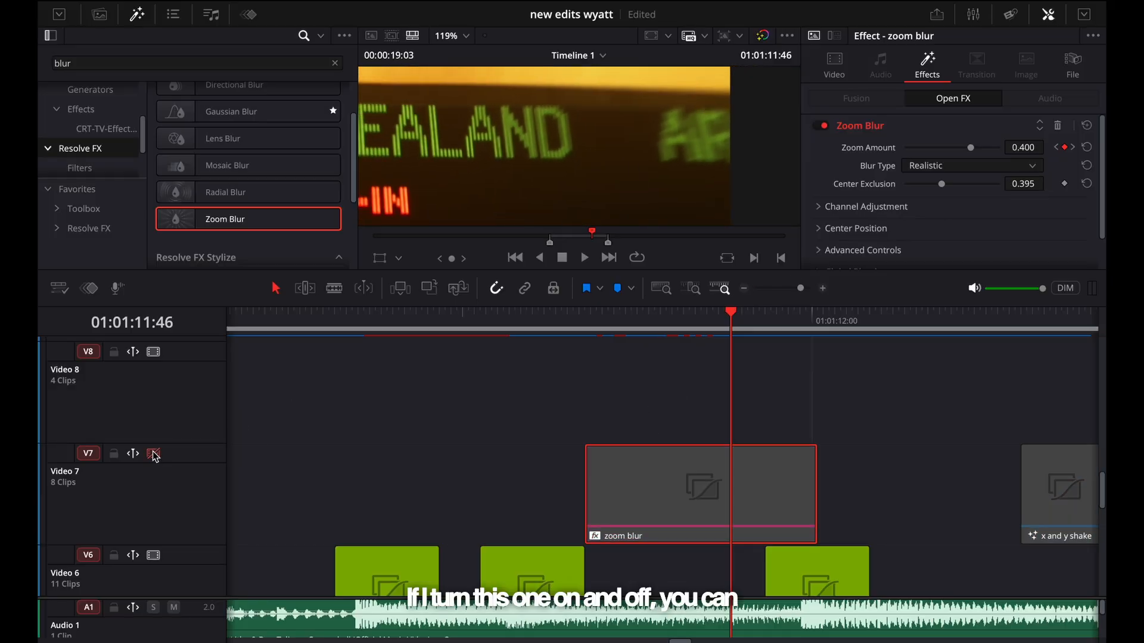
click(153, 454)
click(154, 454)
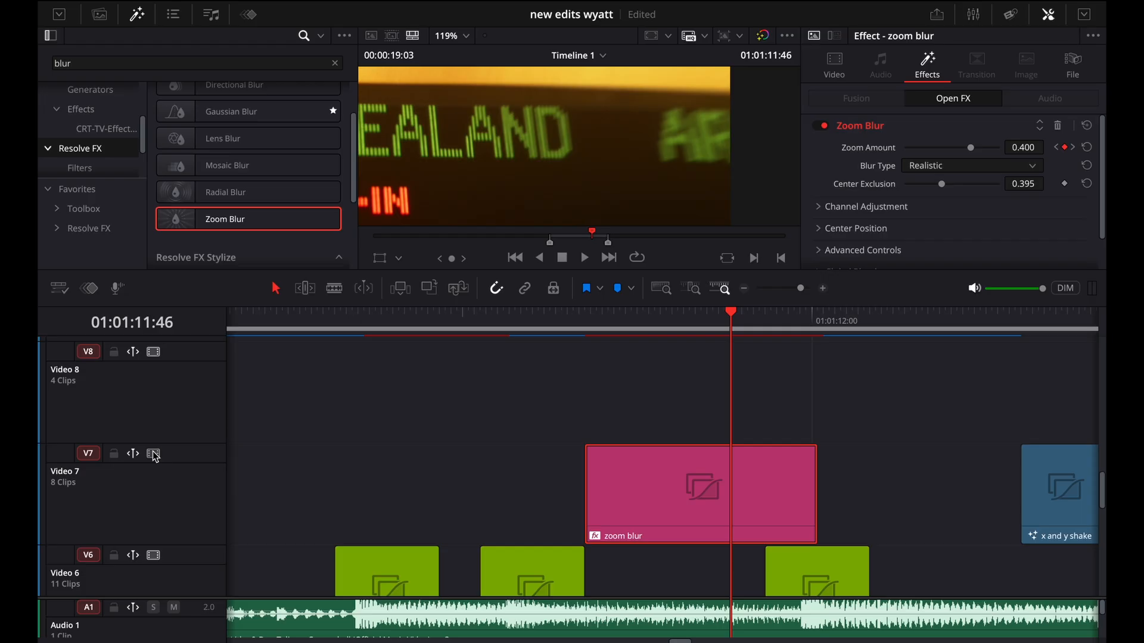
click(154, 455)
click(154, 454)
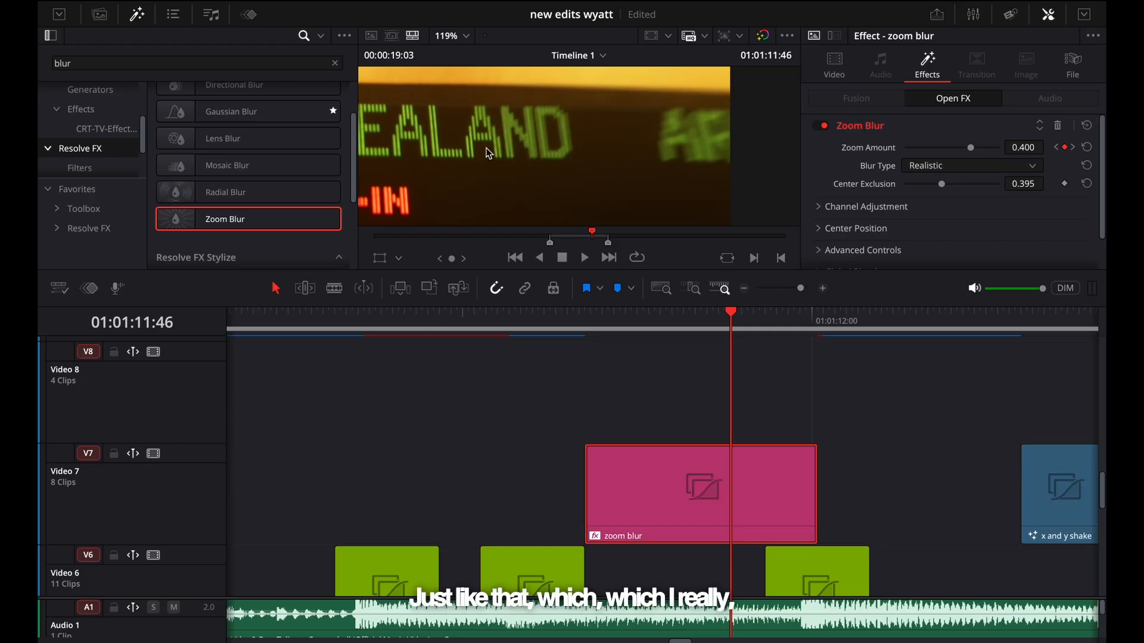
scroll(488, 154, down, 5)
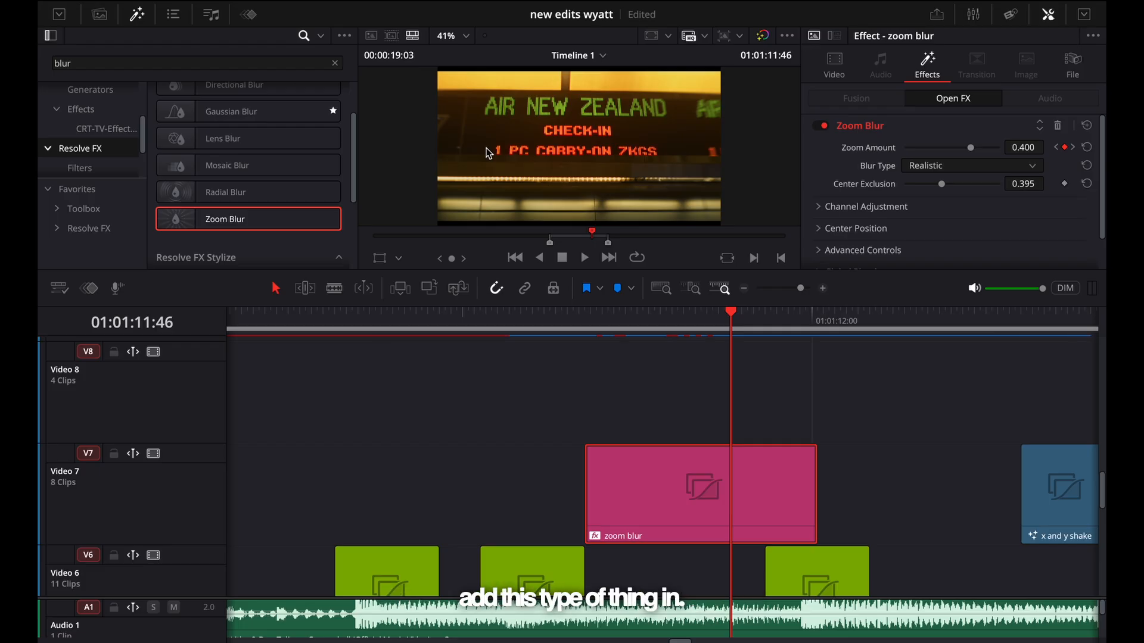
Step: Play back the AIR NEW ZEALAND shot from just before the zoom blur clip through to the following shot
drag(661, 322, 554, 324)
key(space)
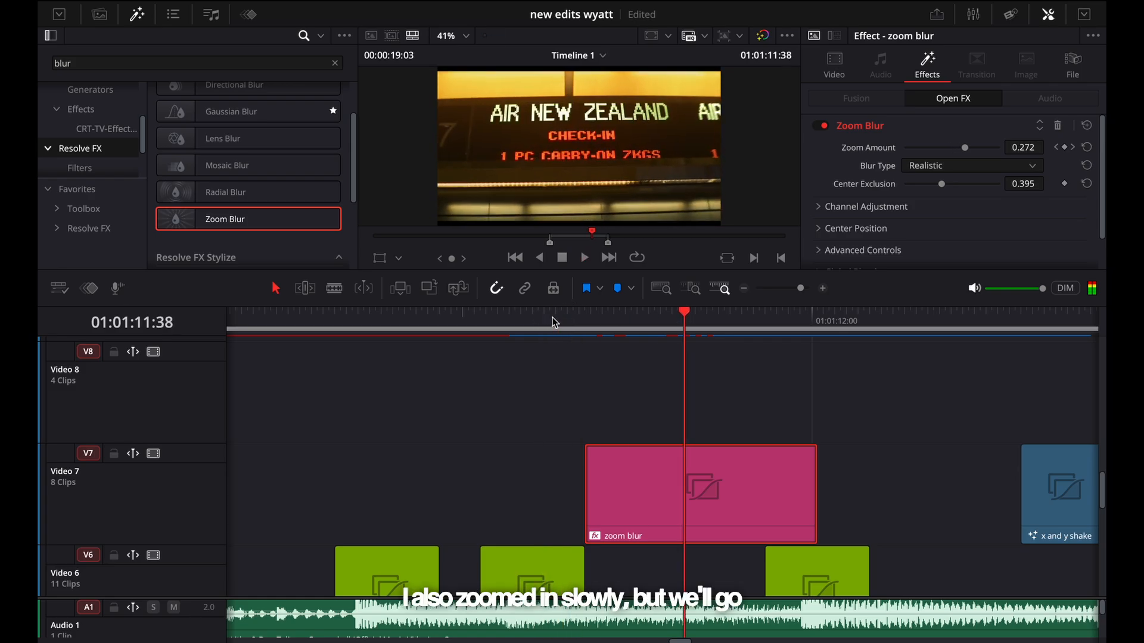
key(space)
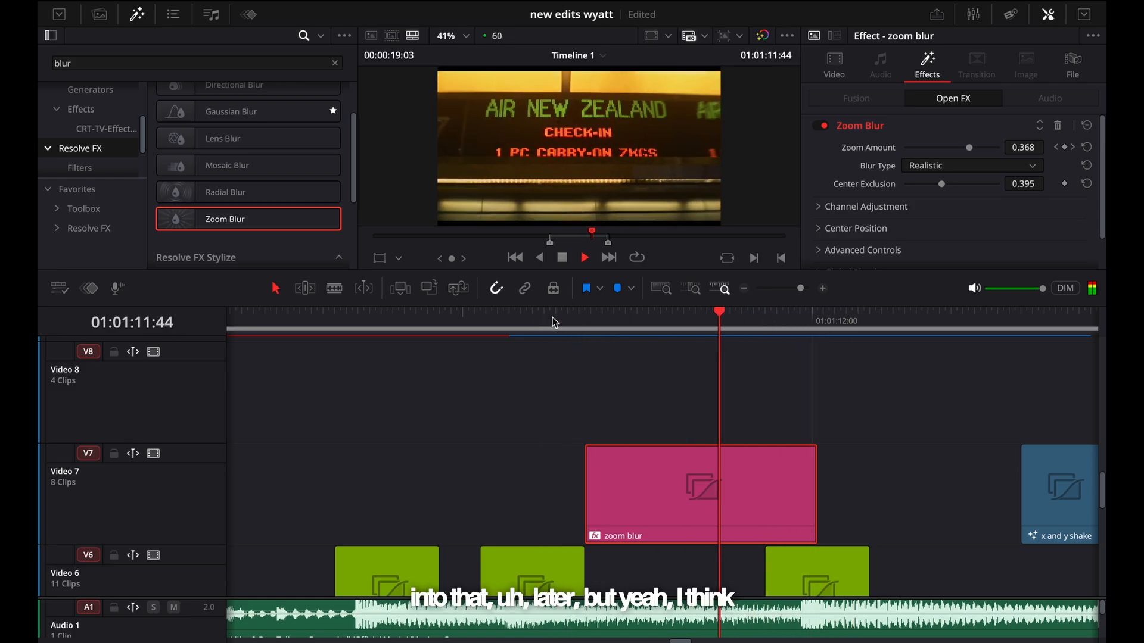
key(space)
key(space)
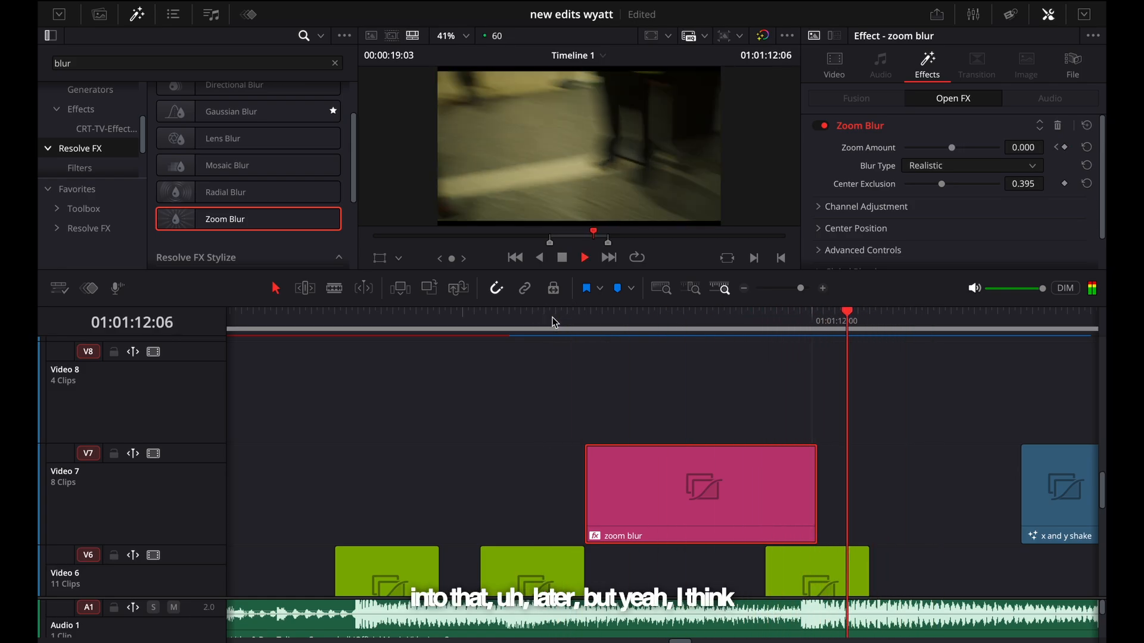
key(space)
Step: Locate the earlier zoom blur adjustment clip on Video 5 and play the timeline from its start
key(super+minus)
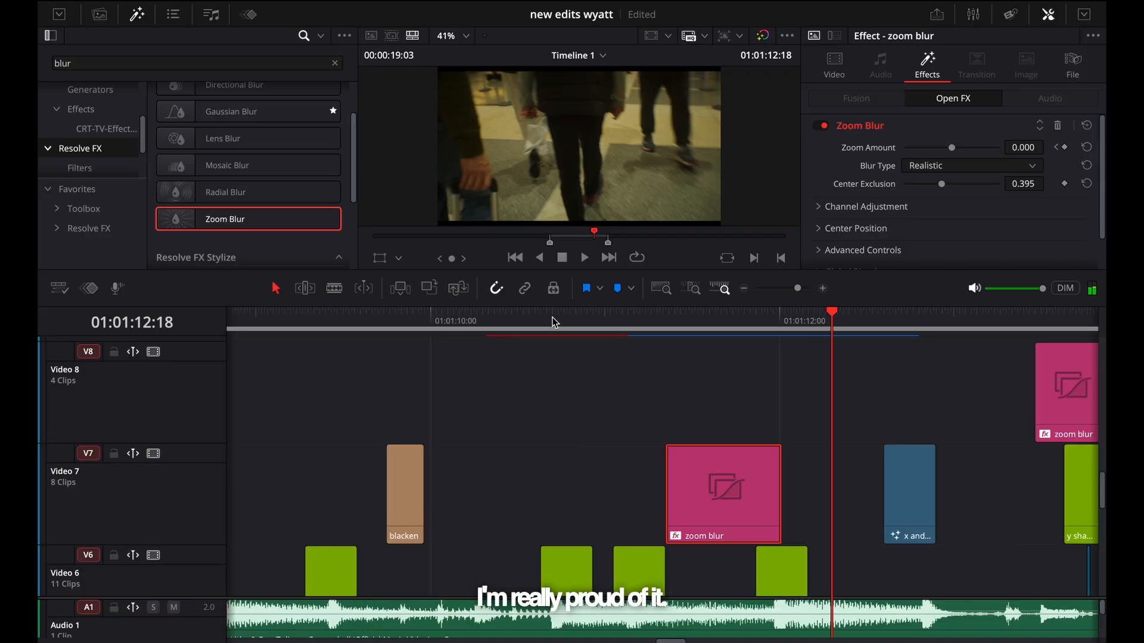
scroll(714, 394, down, 5)
scroll(712, 399, up, 3)
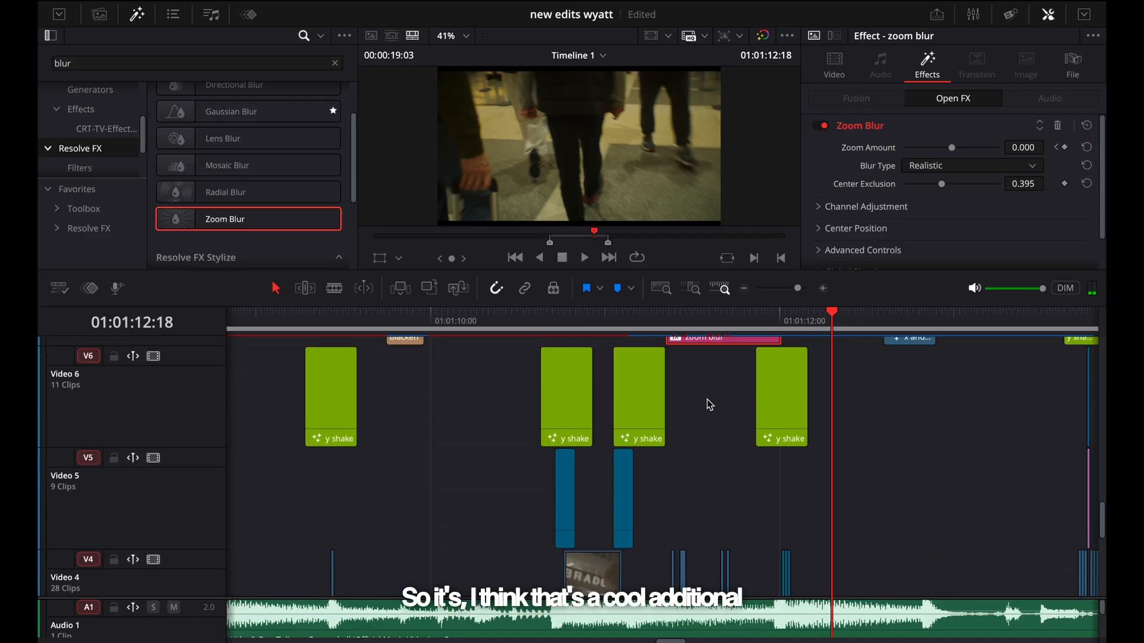
drag(722, 327, 695, 330)
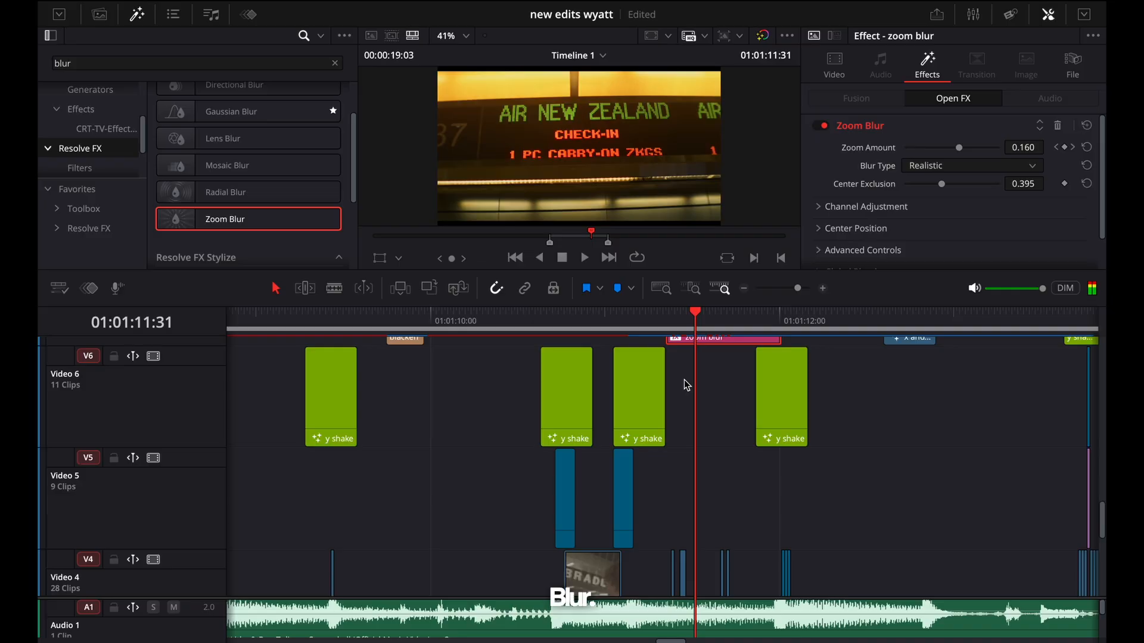
scroll(685, 380, left, 4)
scroll(684, 383, down, 2)
scroll(684, 383, left, 4)
mouse_move(452, 329)
mouse_down()
mouse_move(488, 332)
mouse_move(464, 332)
mouse_up()
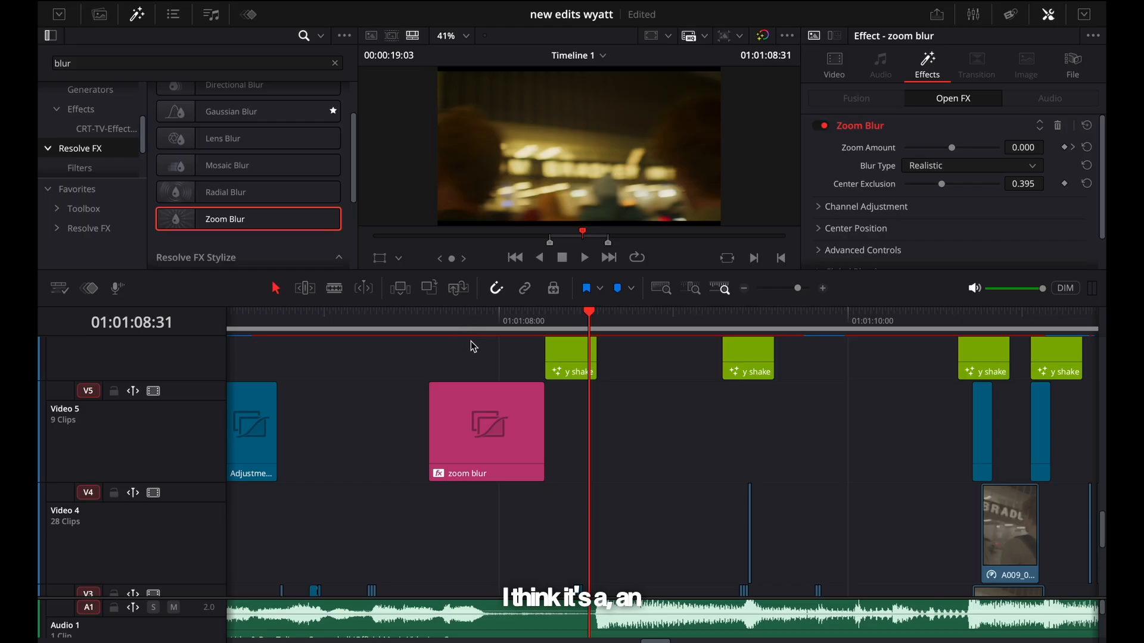
click(459, 329)
drag(459, 331, 434, 325)
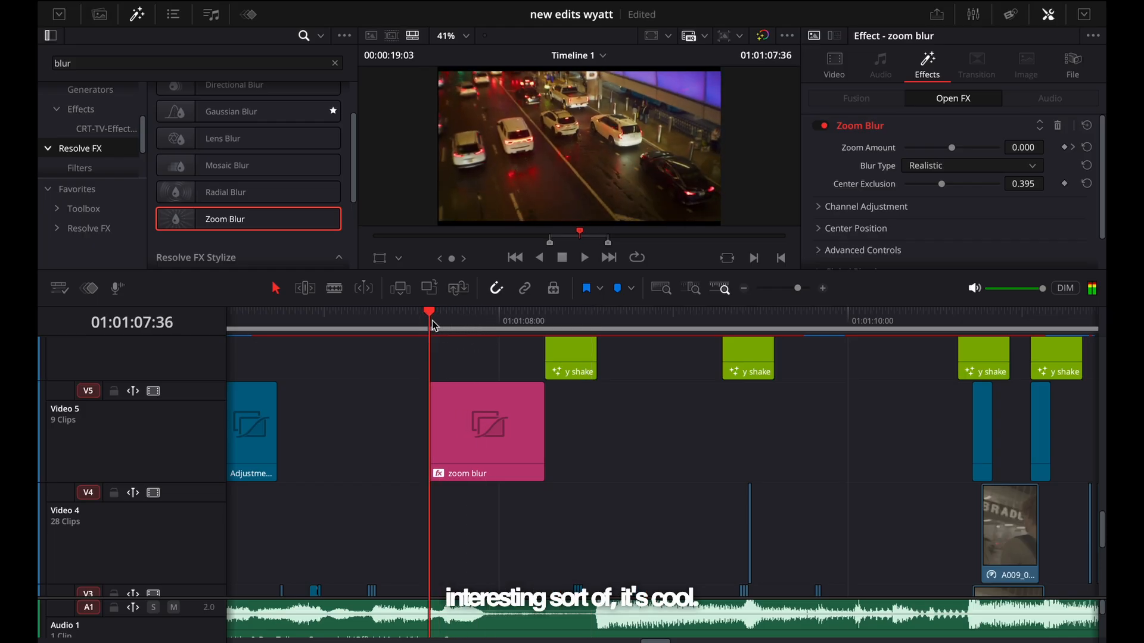
key(space)
key(space)
Step: Return to the end of the AIR NEW ZEALAND shot and step through the frames around the cut
key(ctrl+minus)
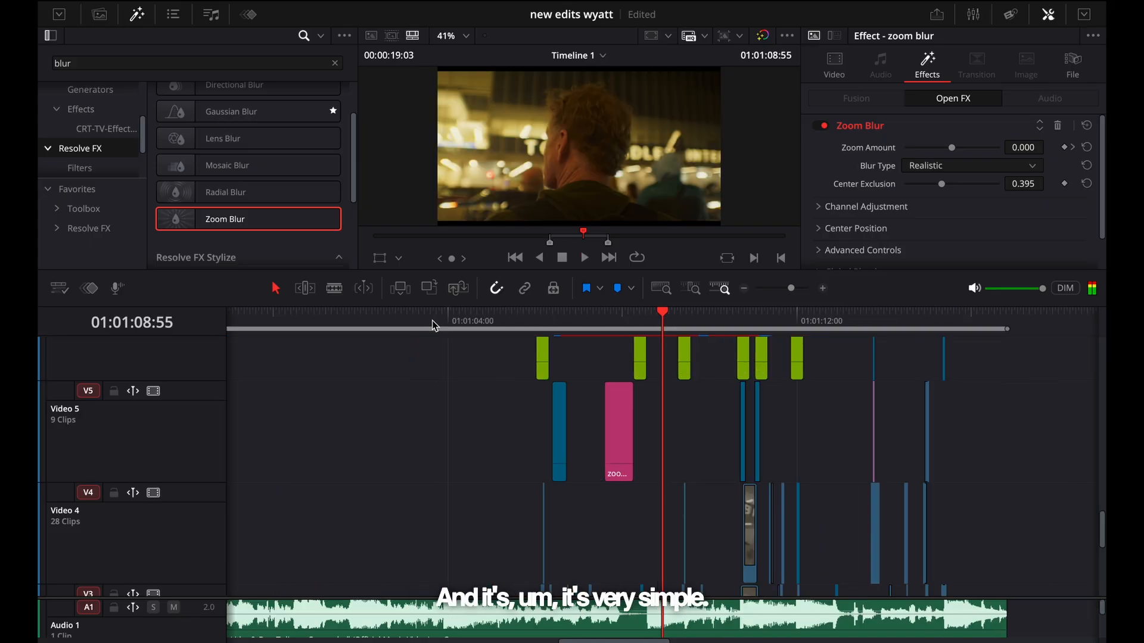
drag(778, 329, 728, 325)
key(shift+z)
key(space)
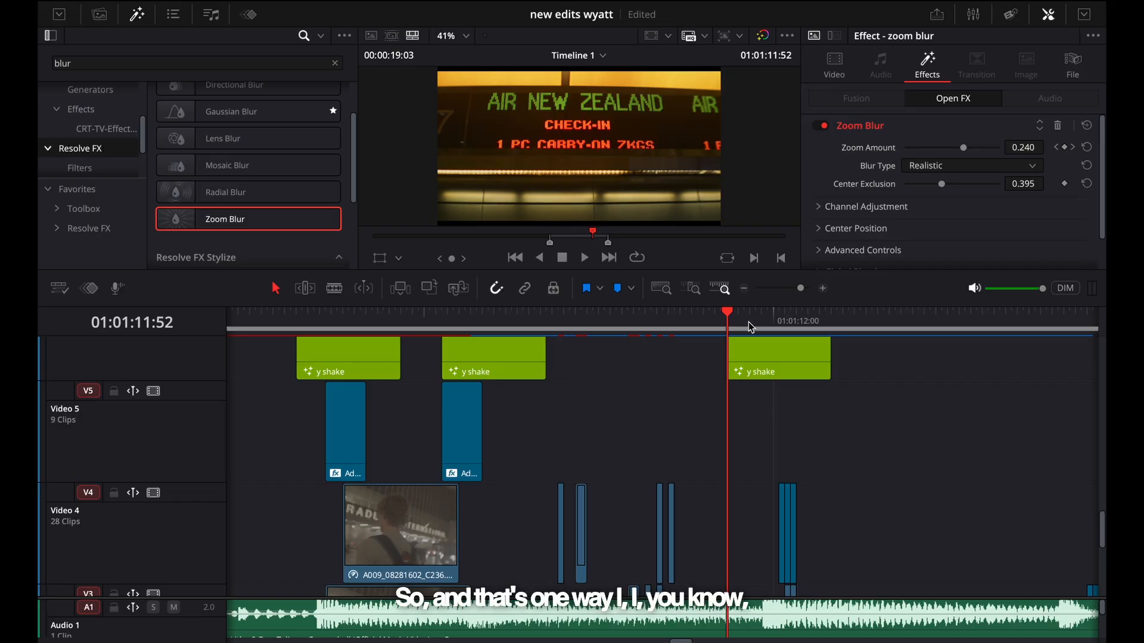
drag(747, 326, 797, 325)
scroll(787, 450, down, 3)
key(super+equal)
key(Left)
key(Left)
key(Left)
key(Left)
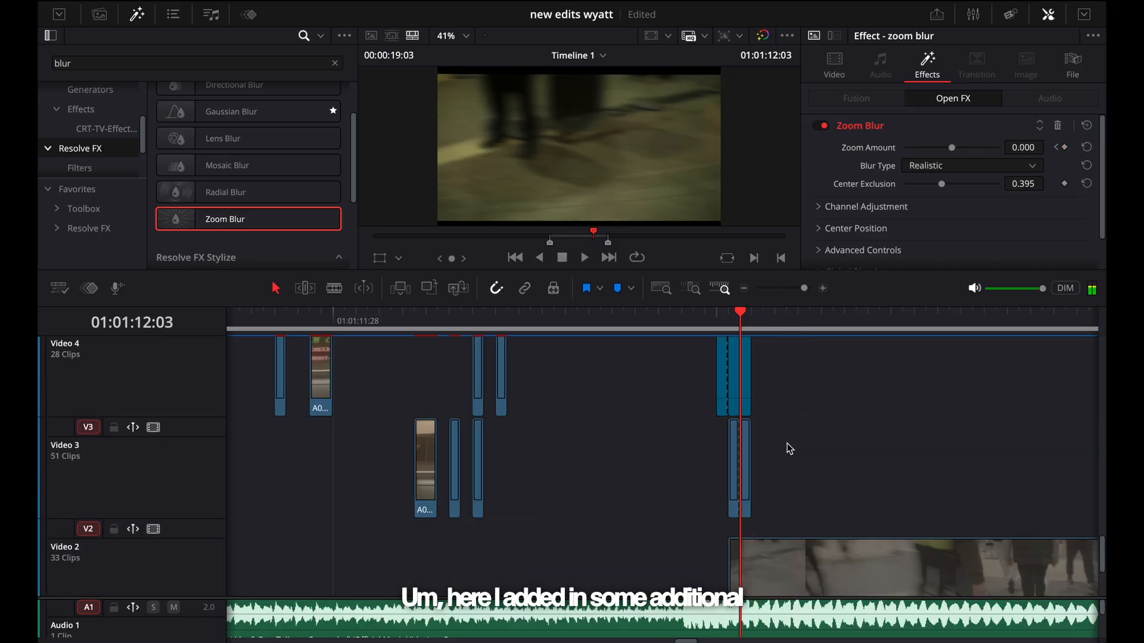
key(Right)
key(Right)
Step: Select the middle one-frame adjustment clip on Video 4 at the cut and display its Directional Blur settings
scroll(784, 388, up, 1)
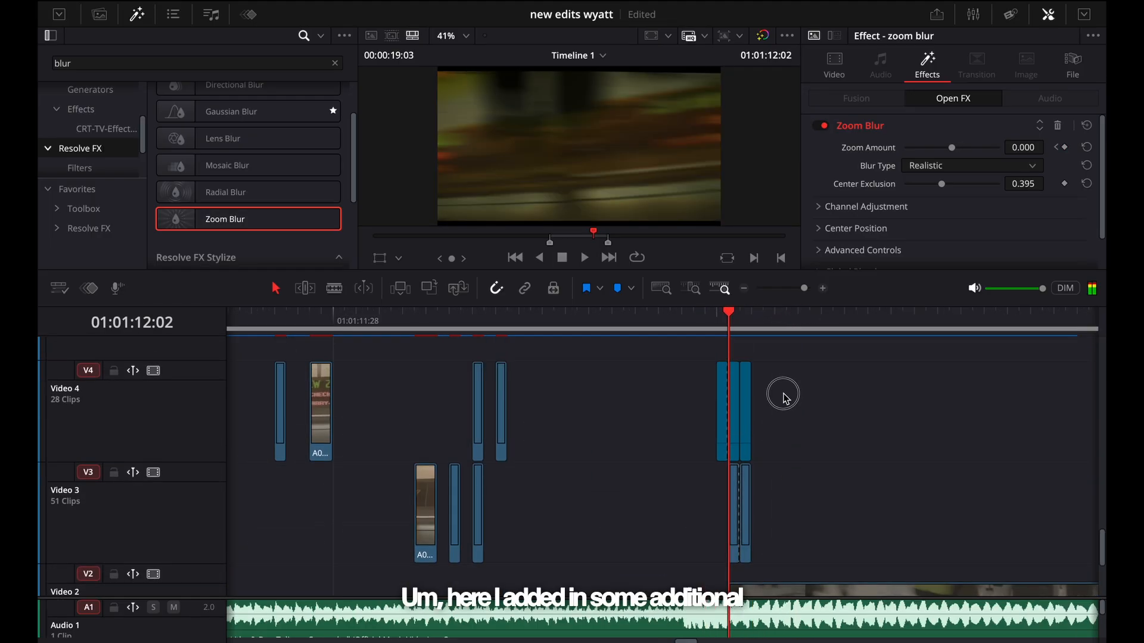
drag(781, 395, 715, 411)
click(843, 411)
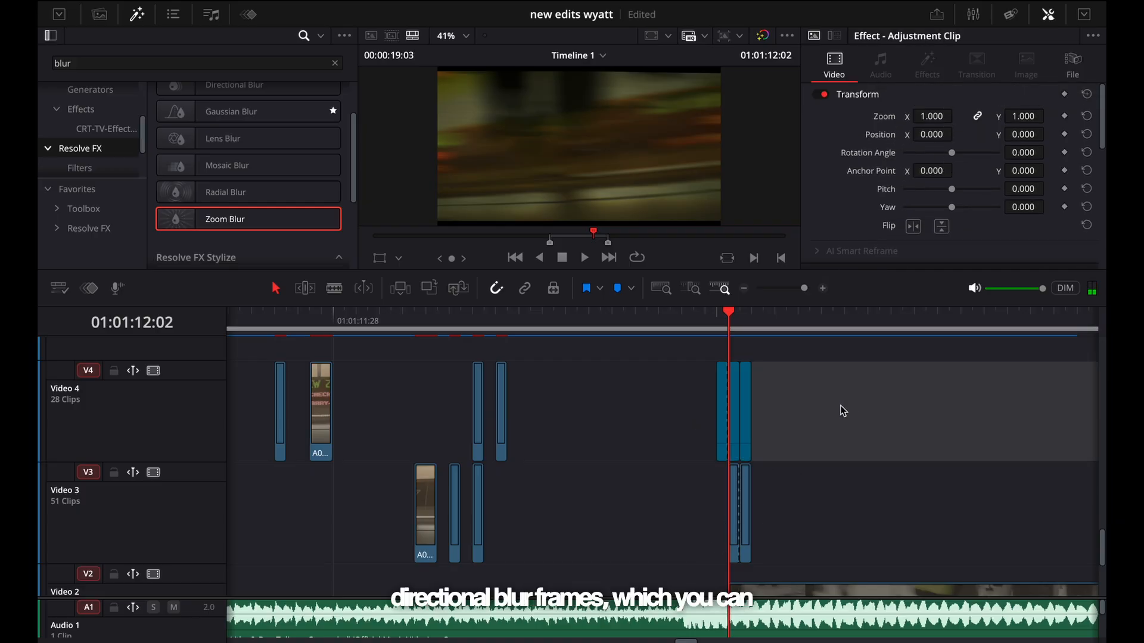
click(734, 411)
click(929, 69)
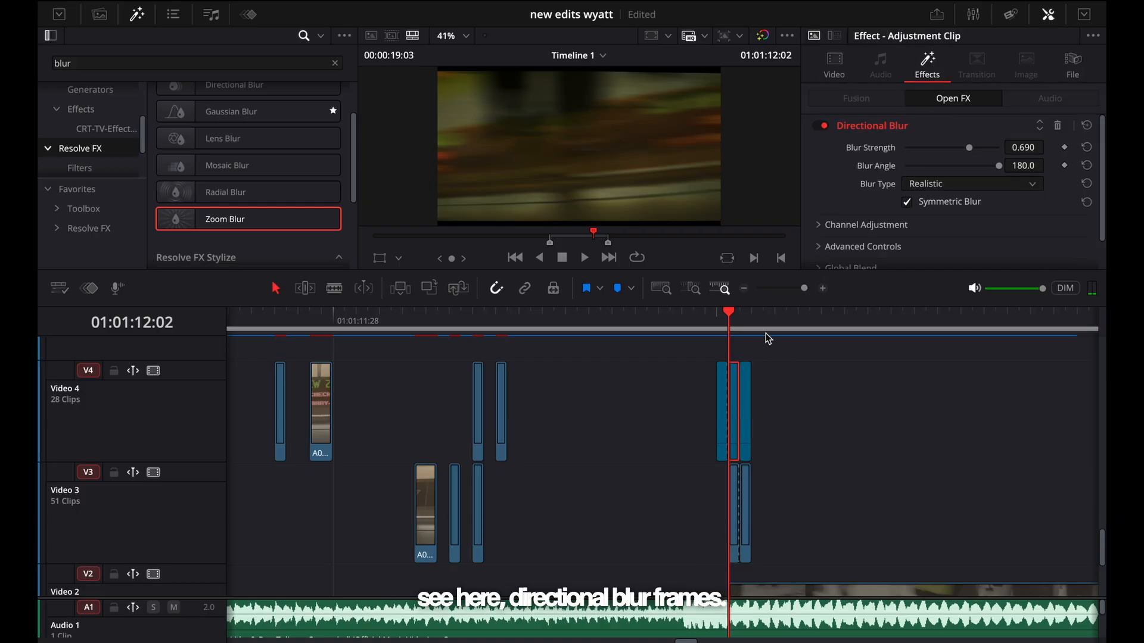
Step: Step back and forth frame by frame through the transition containing the directional blur adjustment clips
scroll(702, 429, down, 1)
key(super+equal)
key(Left)
key(Left)
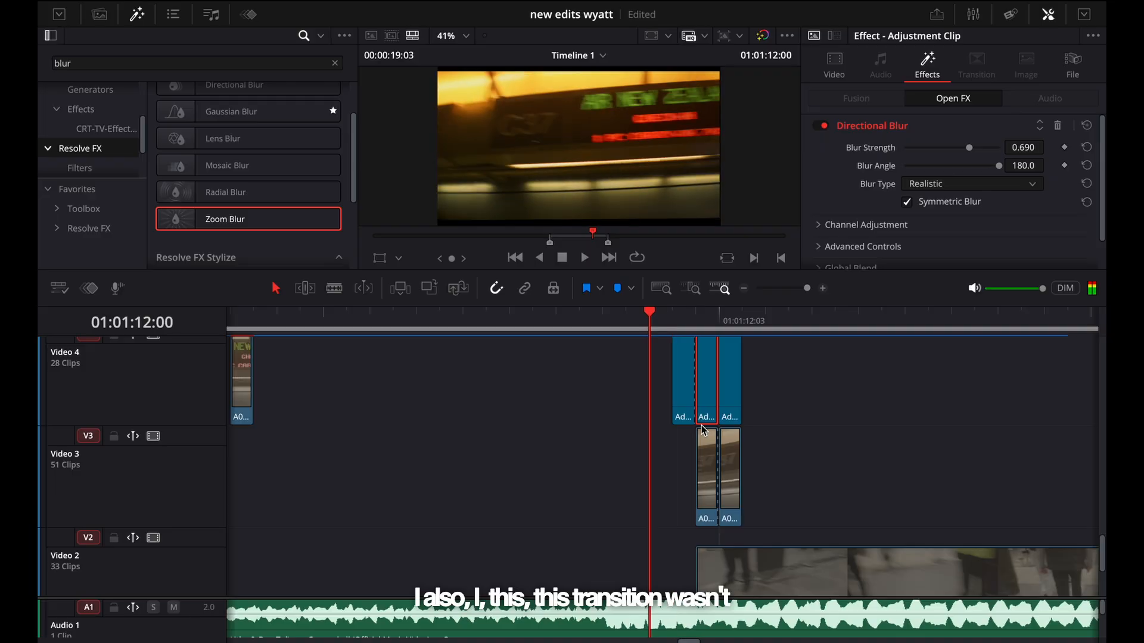
key(Left)
key(Right)
key(Right)
key(Right)
key(Right)
key(Right)
key(Right)
key(Right)
key(Left)
key(Left)
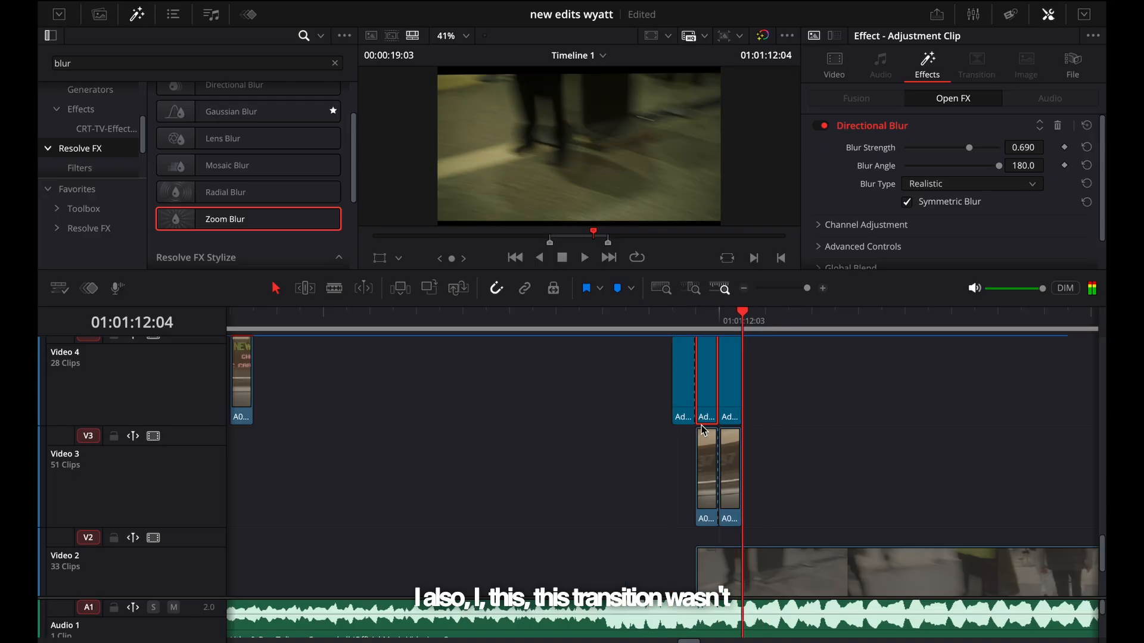
key(Left)
key(Left)
key(Left)
key(Left)
key(Right)
key(Right)
key(Right)
Step: Select the first one-frame clip on Video 3 at the cut and examine its composite mode and opacity
scroll(730, 455, down, 1)
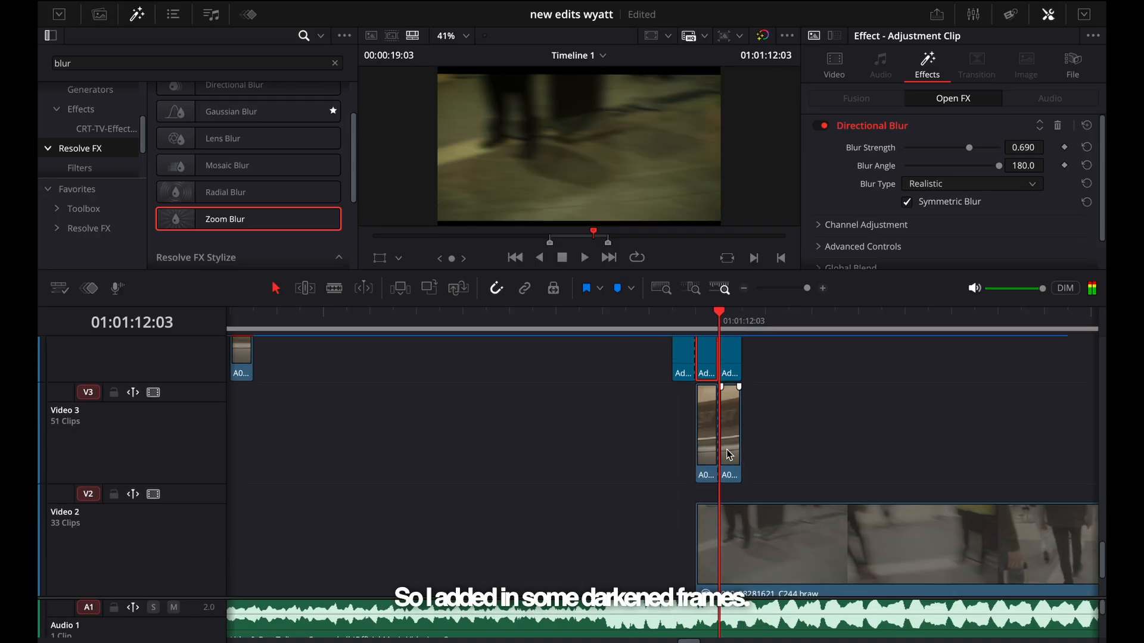
click(708, 435)
scroll(932, 198, down, 6)
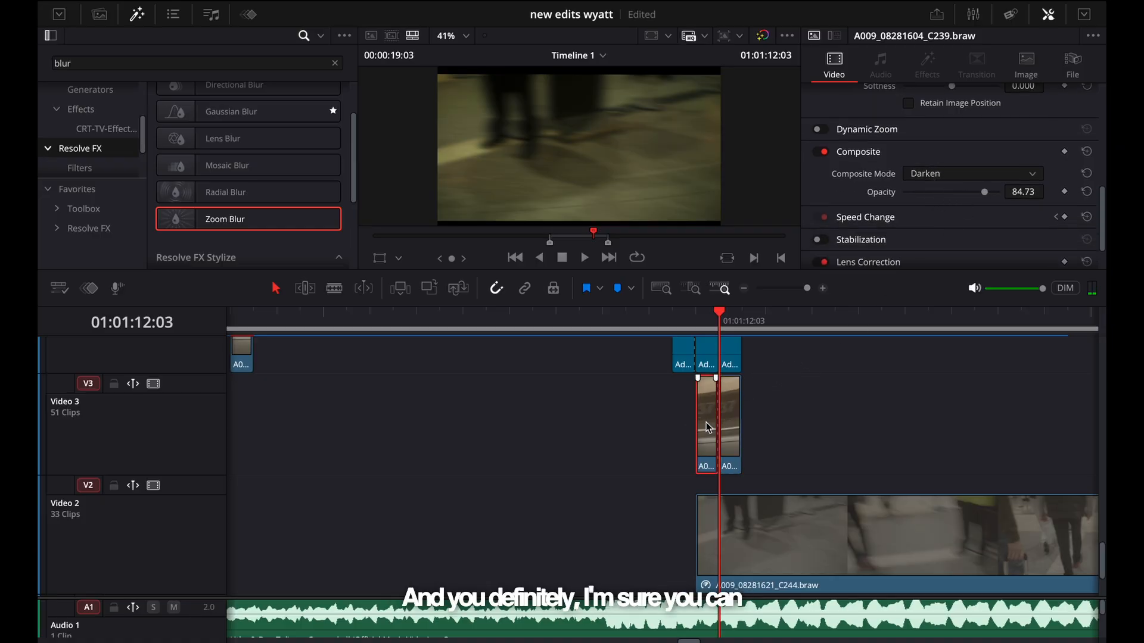
Step: Step repeatedly through the frames around 01:01:12:00, where the Video 1 sign shot cuts to the walking shot on Video 2
scroll(708, 428, down, 3)
click(652, 322)
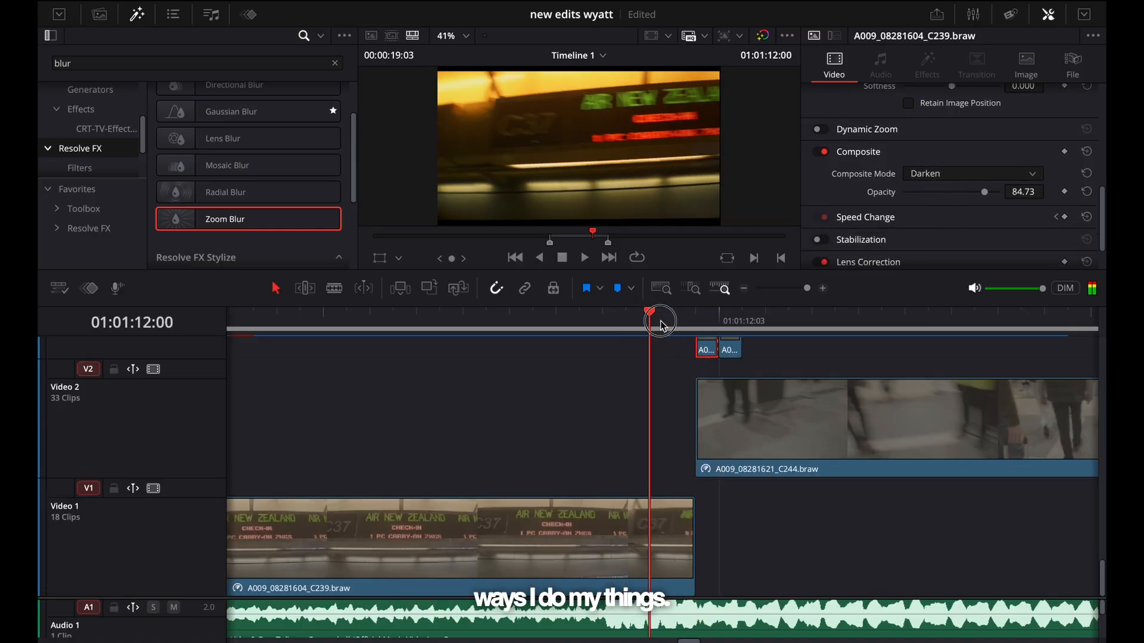
mouse_move(655, 323)
mouse_down()
mouse_move(741, 329)
mouse_move(653, 332)
mouse_up()
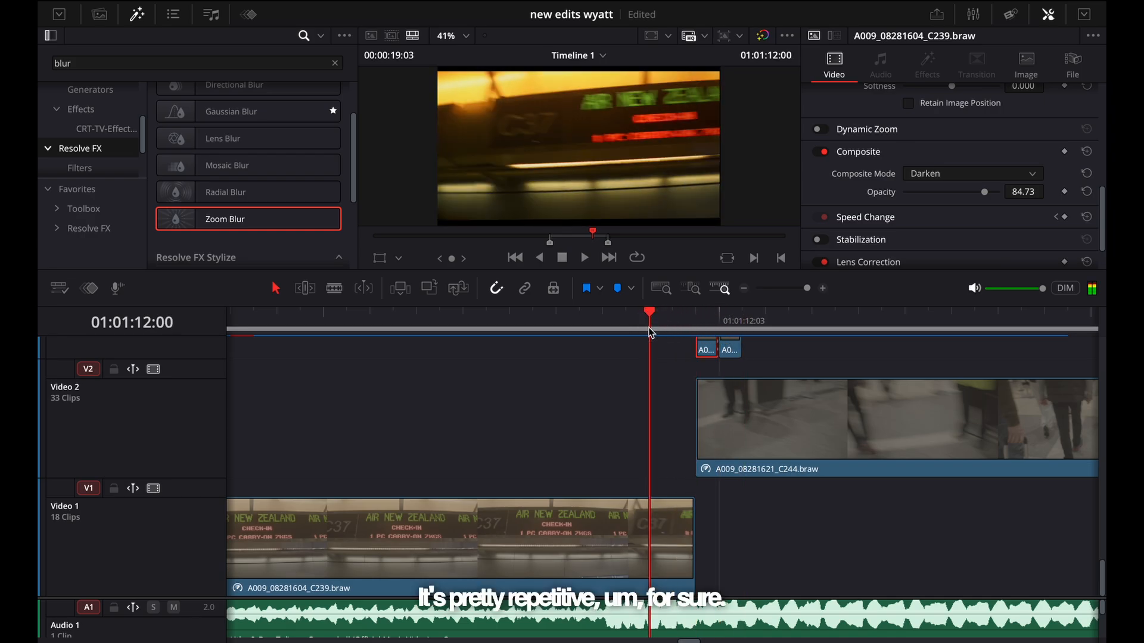
key(Right)
key(Right)
key(Right)
key(Right)
key(Right)
key(Left)
key(Left)
key(Left)
key(Left)
key(Left)
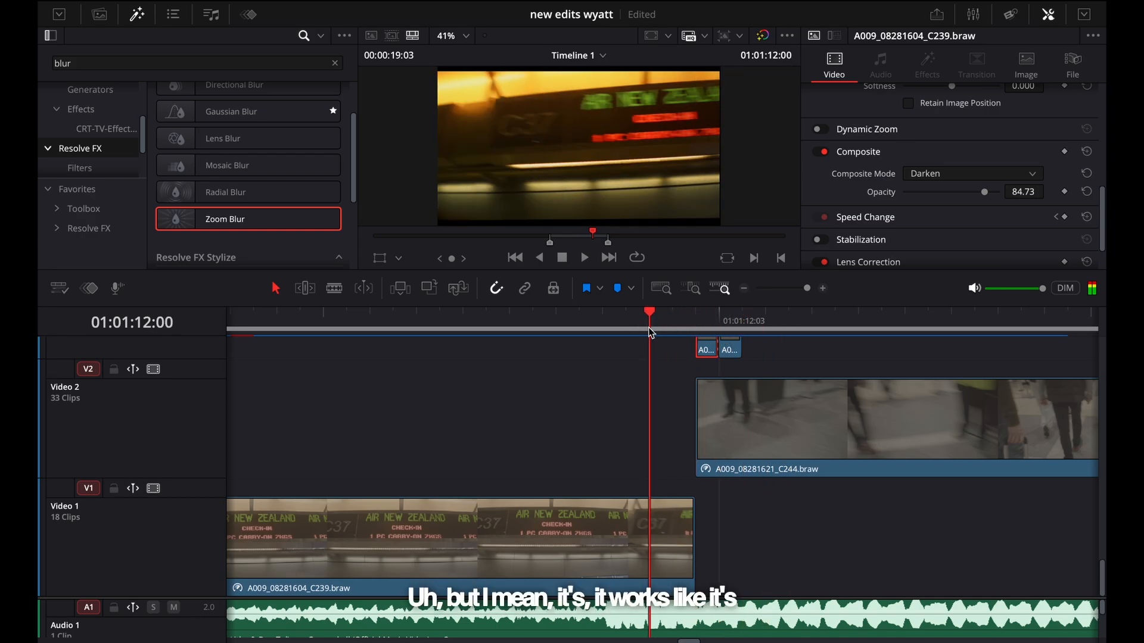
key(Left)
key(Left)
key(Right)
key(Right)
key(Right)
key(Right)
key(Right)
key(Right)
key(Right)
key(Left)
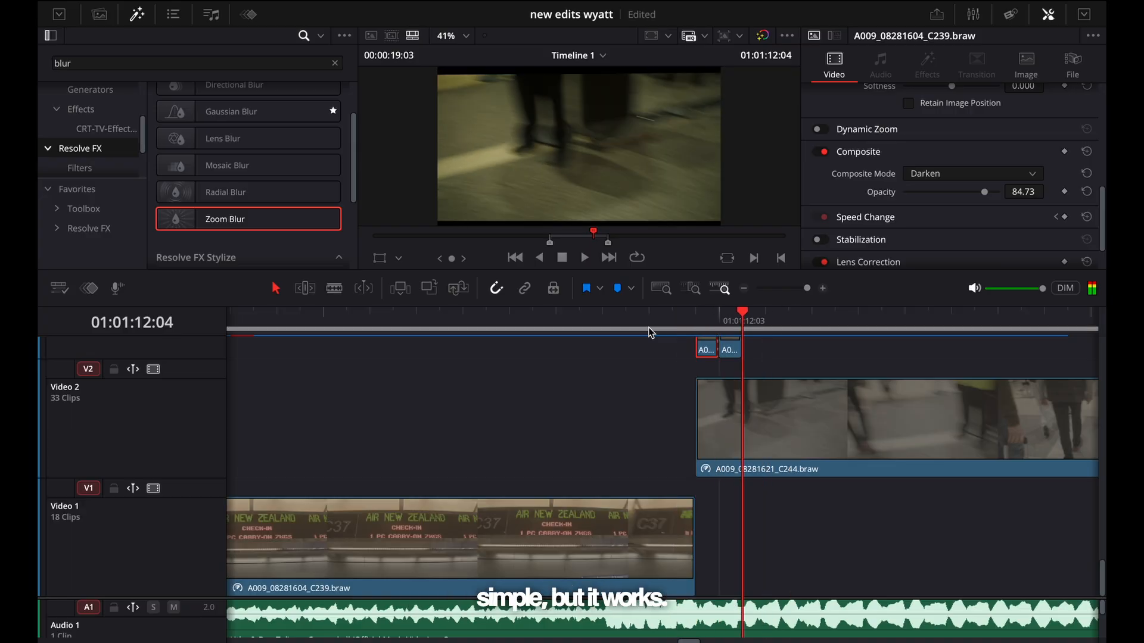
key(Left)
key(Left)
key(Left)
key(Left)
key(Left)
key(Right)
key(Right)
key(Right)
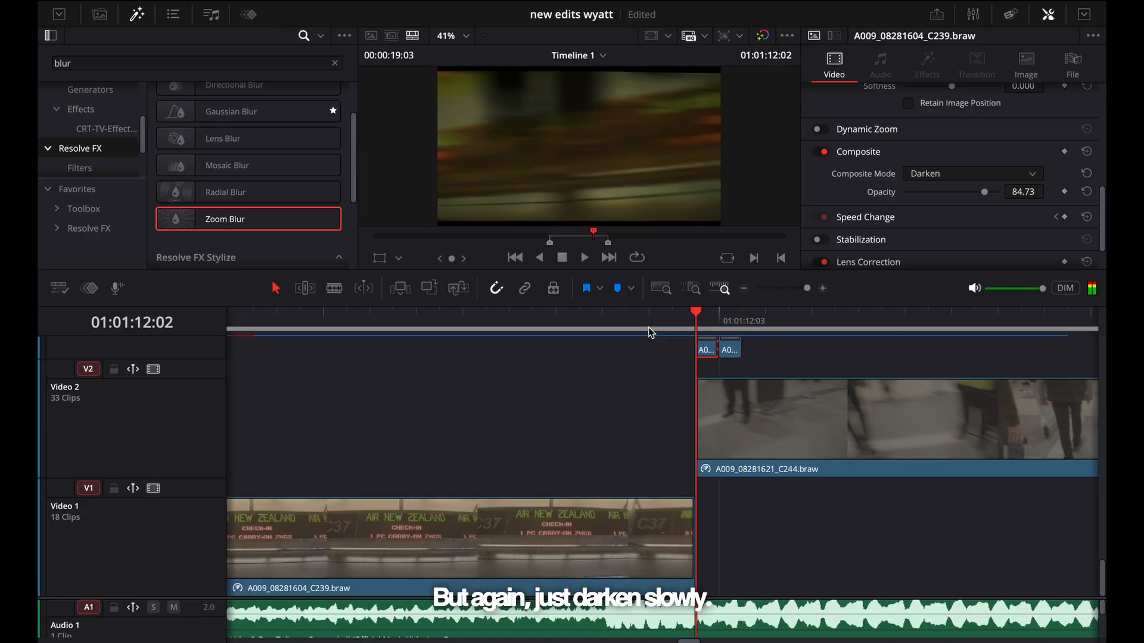
key(Right)
key(Right)
key(Left)
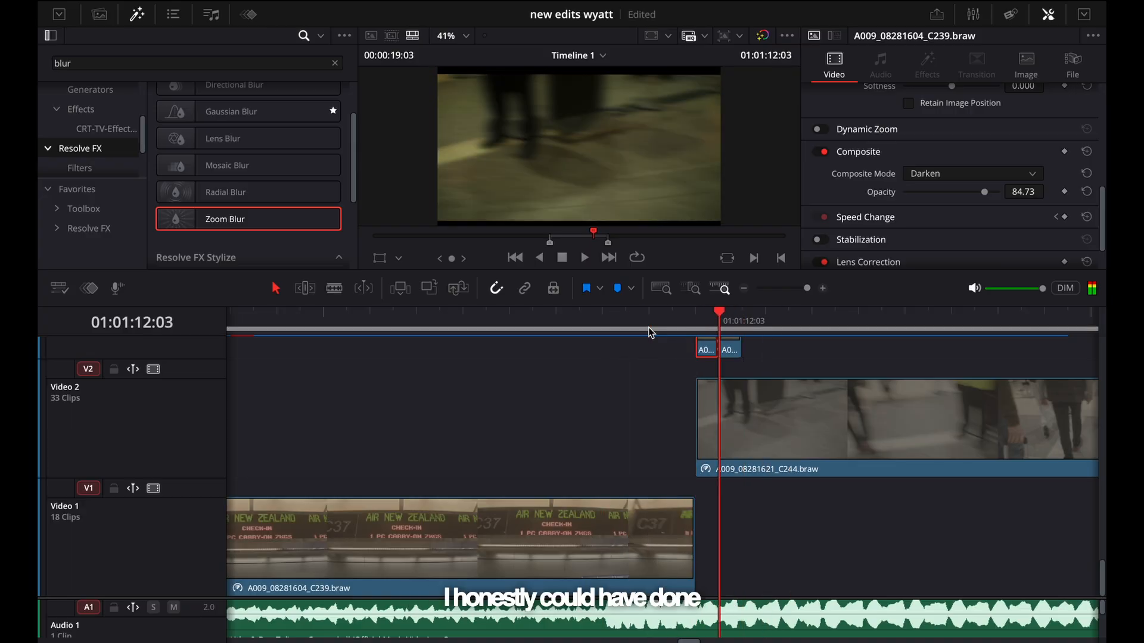
key(Left)
key(Left)
key(Right)
key(Right)
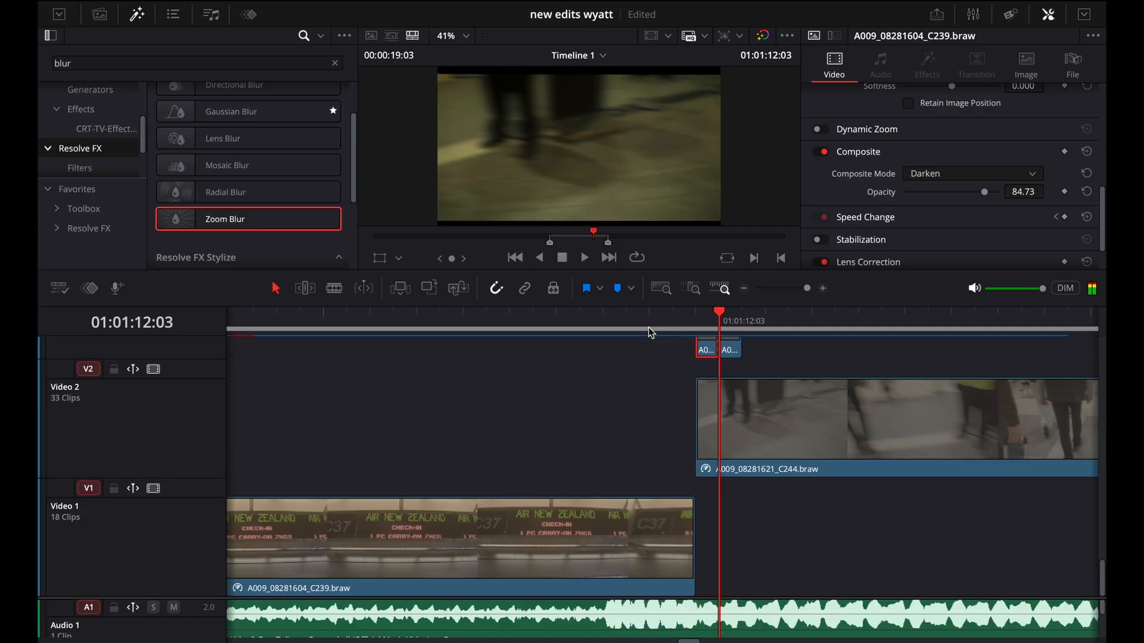
Step: Set the opacity of the second one-frame darkened clip on Video 3 to 14.50 and check the preceding frame
scroll(722, 378, up, 3)
click(726, 381)
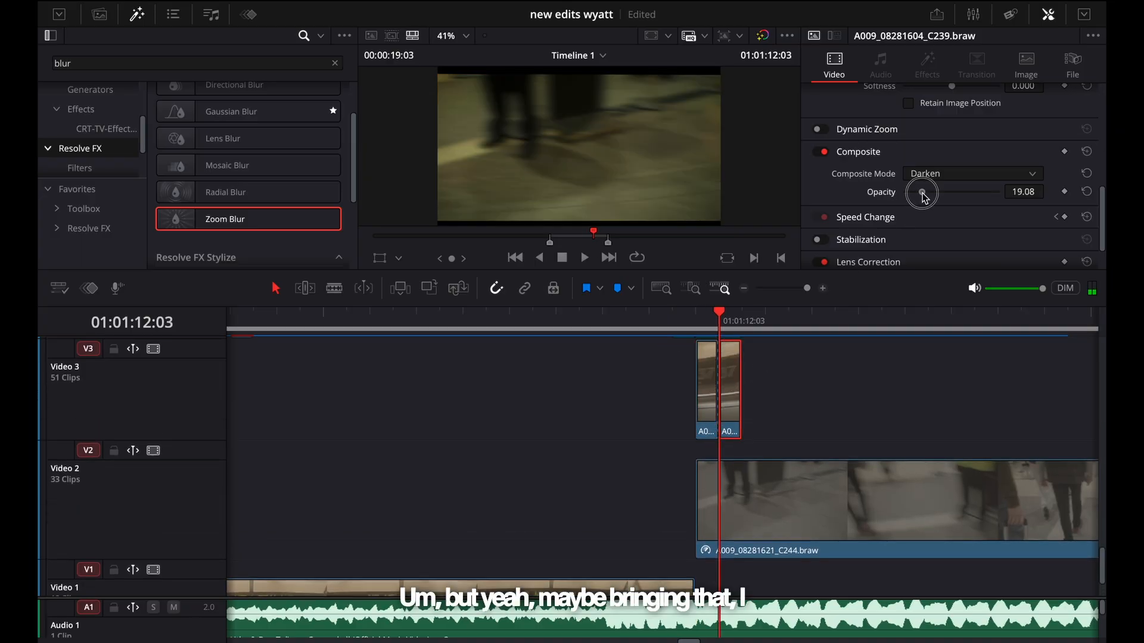
key(Left)
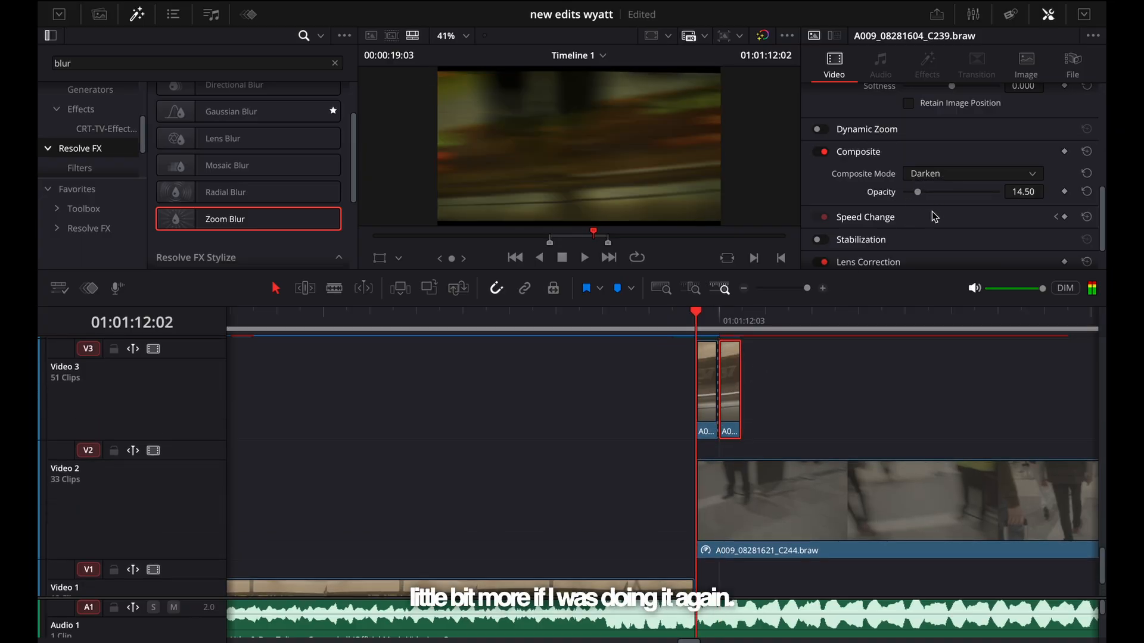
Step: Step back and forth frame by frame over the two darkened one-frame clips on Video 3 at the 01:01:12:02 cut
key(Right)
key(Right)
key(Right)
key(Left)
key(Left)
key(Left)
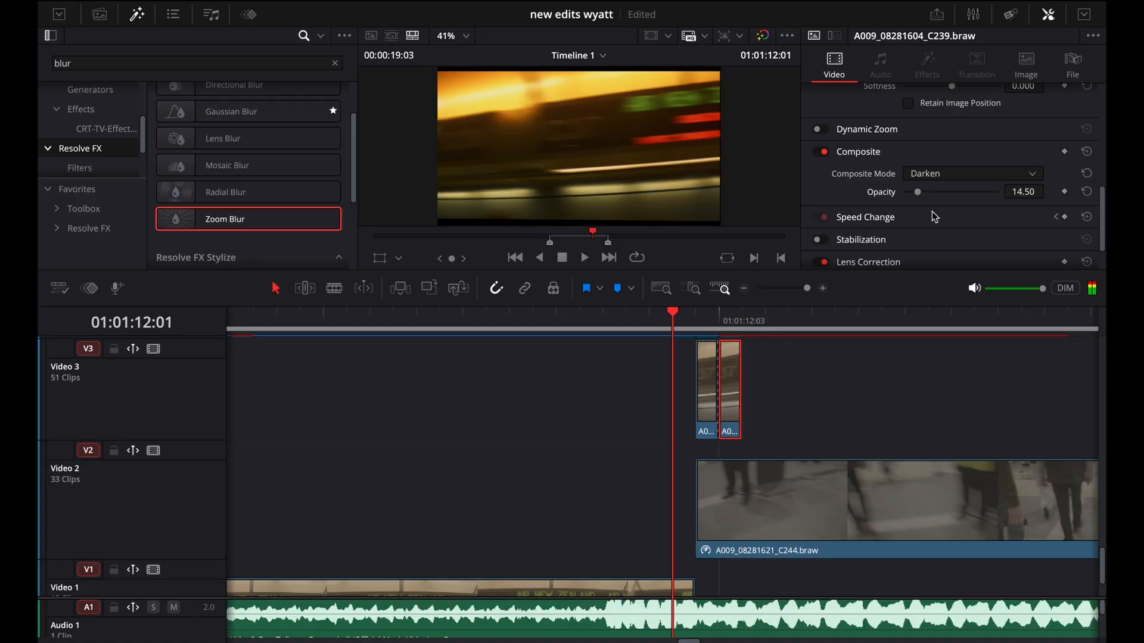
key(Left)
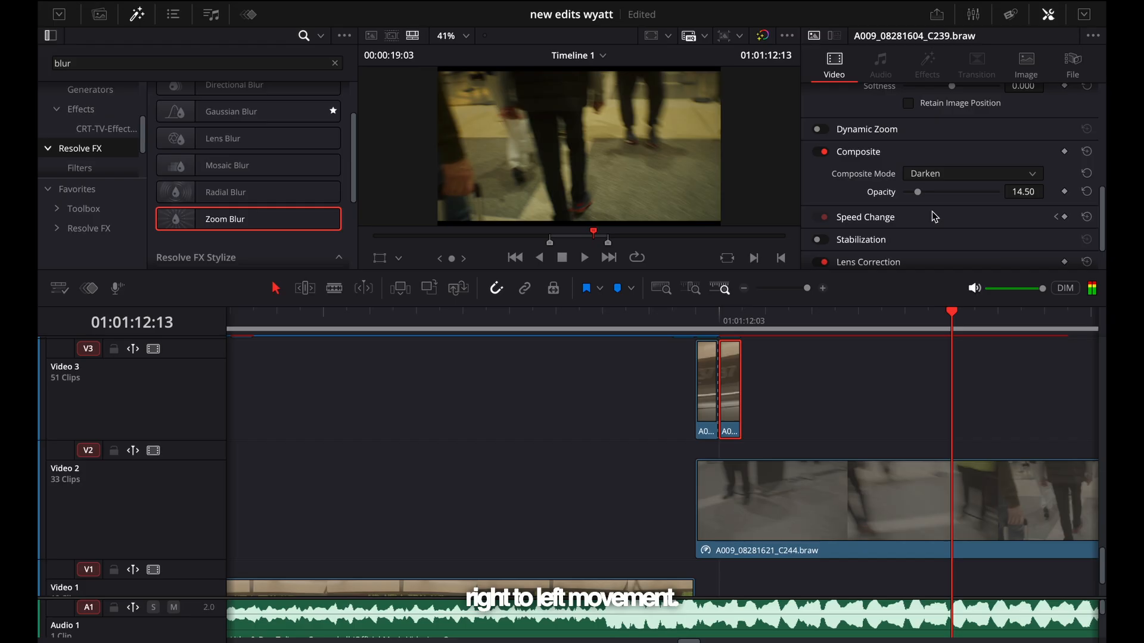
Step: Step forward in the walking shot, return to just before the cut and play through it to compare the movement directions
key(Right)
key(Right)
key(Right)
key(super+minus)
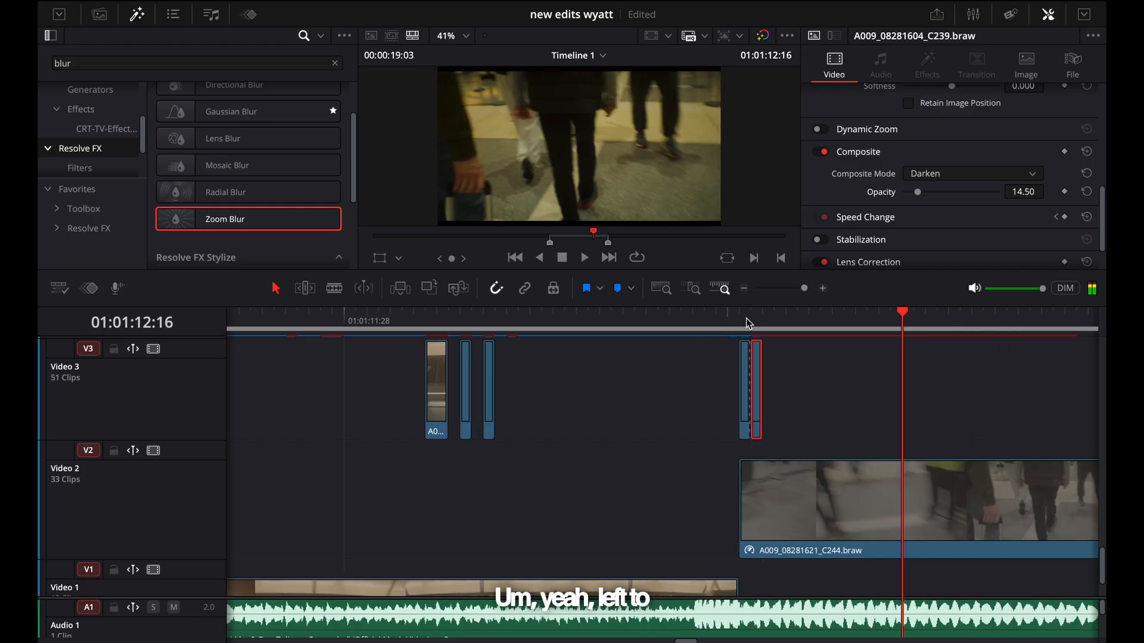
mouse_move(749, 323)
mouse_down()
mouse_move(688, 325)
mouse_move(761, 332)
mouse_move(729, 330)
mouse_up()
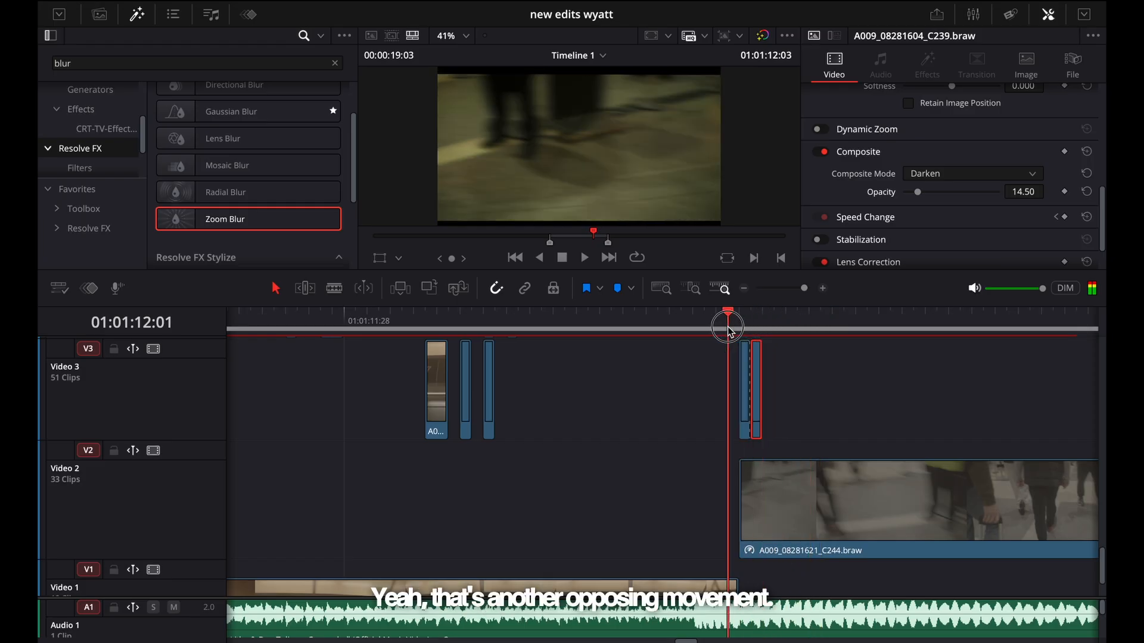
key(space)
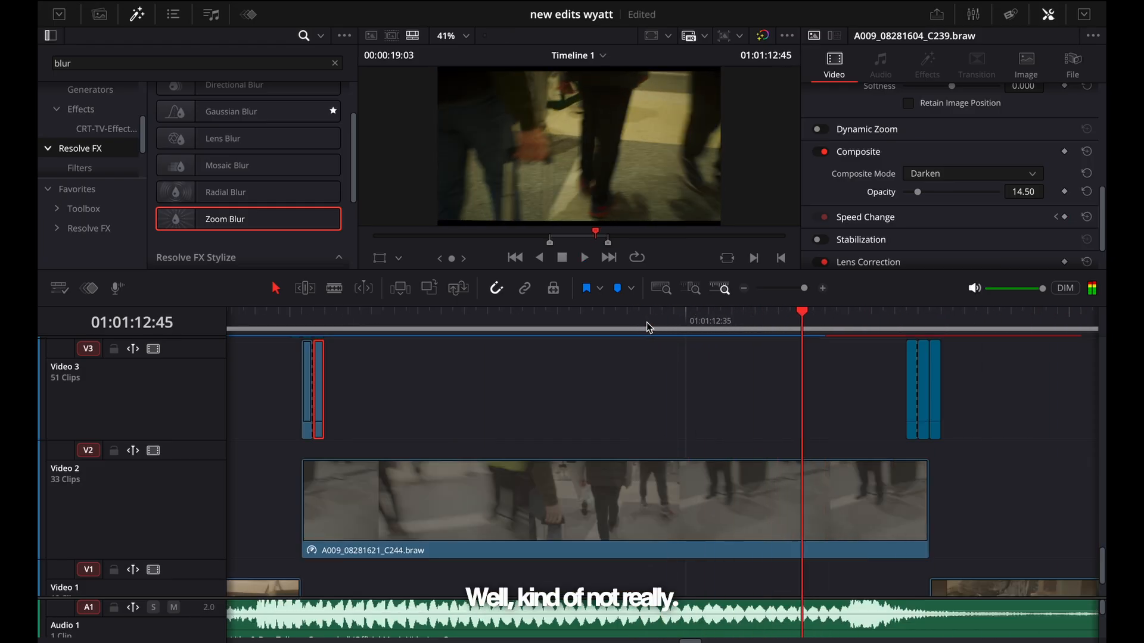
Step: Replay the cut from the sign shot to the walking shot, starting near 01:01:11:58, to check the shared right-to-left movement
scroll(631, 326, left, 3)
click(420, 326)
key(space)
key(space)
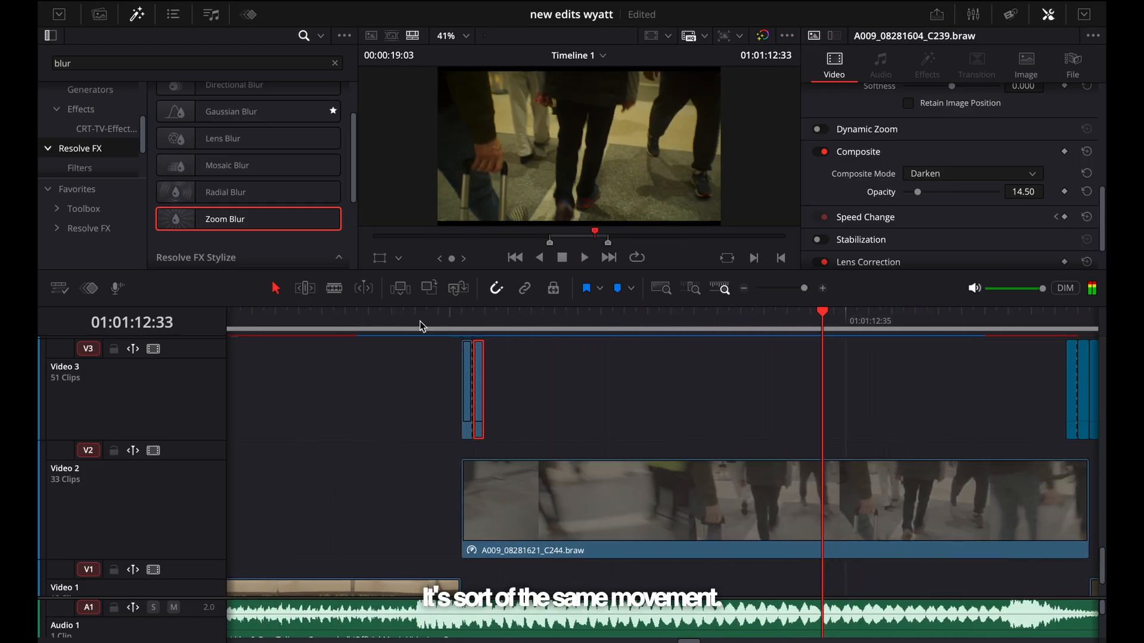
key(space)
click(420, 326)
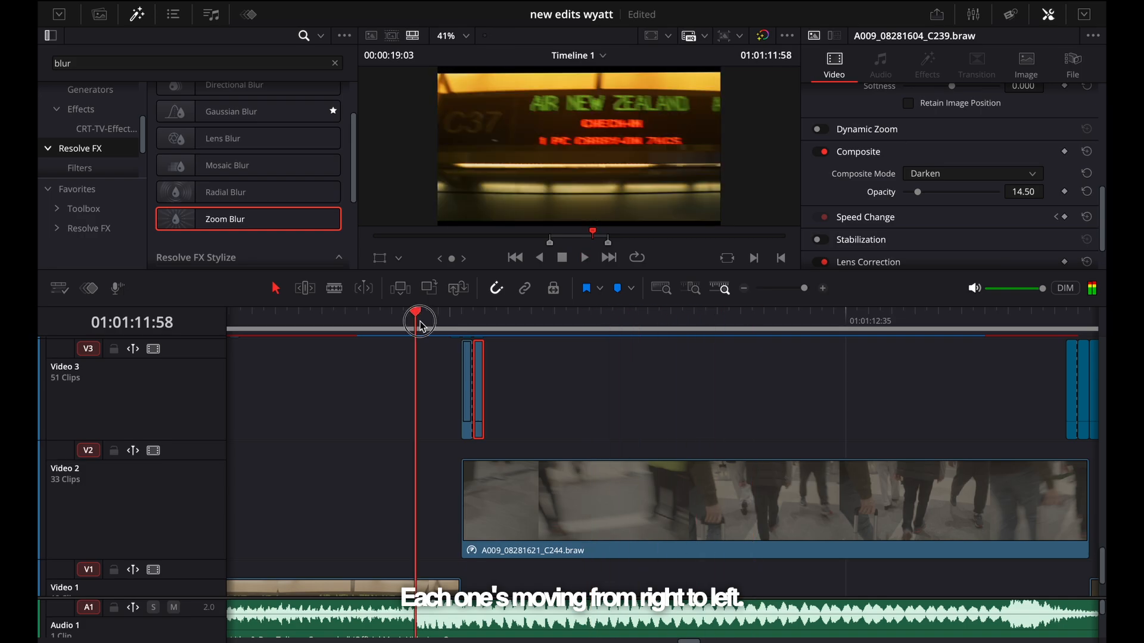
mouse_move(391, 327)
mouse_down()
mouse_move(462, 327)
mouse_move(404, 326)
mouse_up()
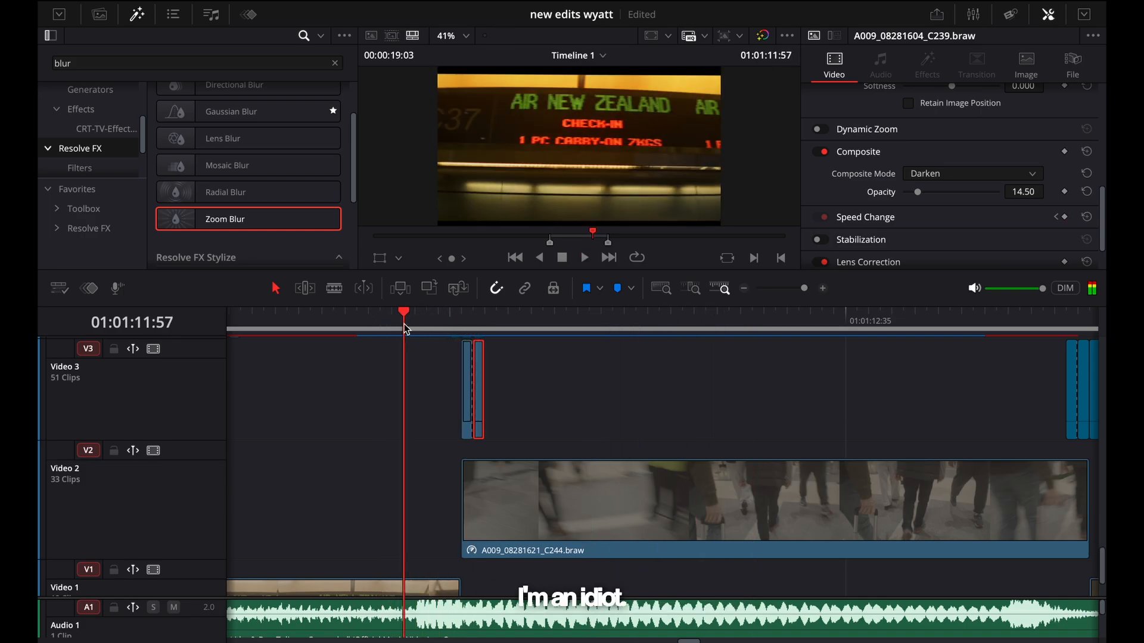
key(space)
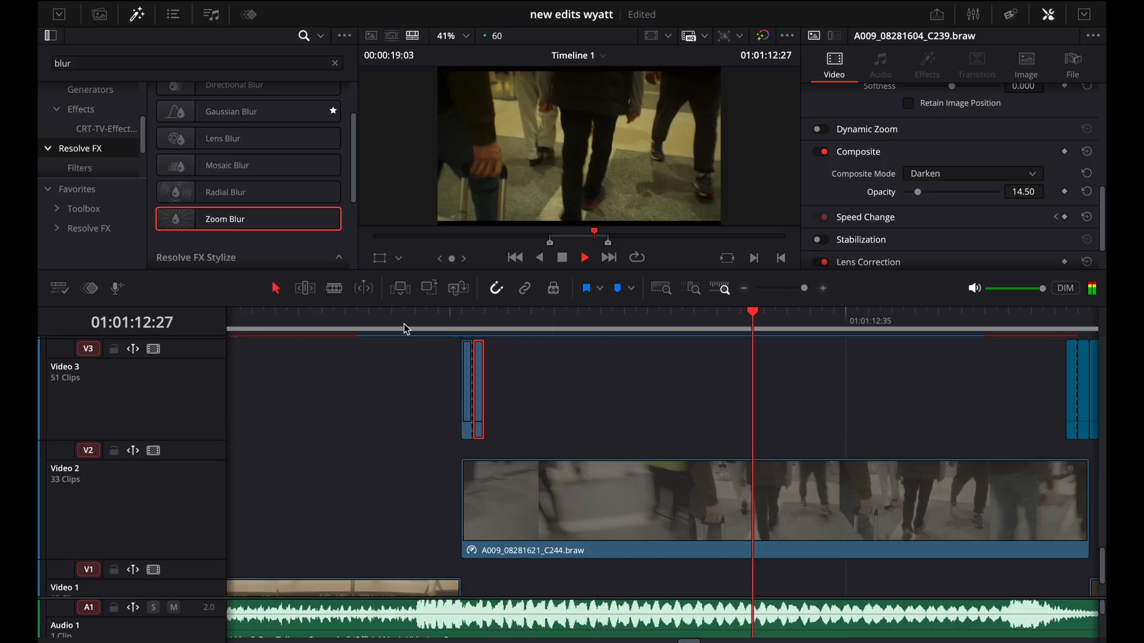
Step: Play the sign-to-walking transition several times in short bursts from 01:01:11:59
click(429, 327)
key(space)
click(430, 327)
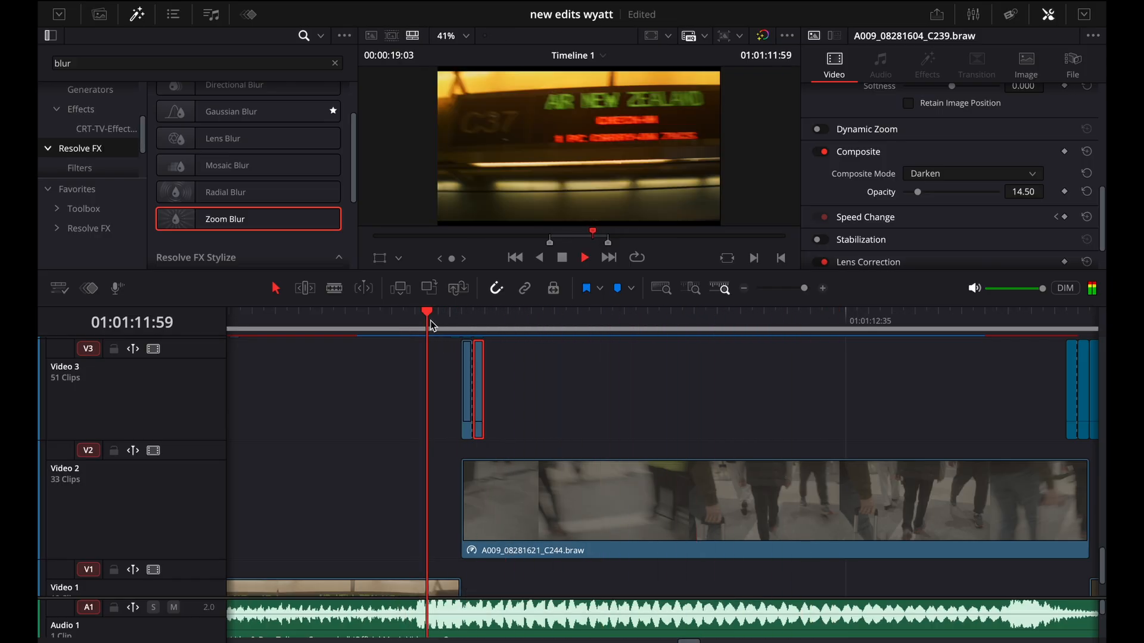
key(space)
click(430, 326)
key(space)
click(431, 326)
key(space)
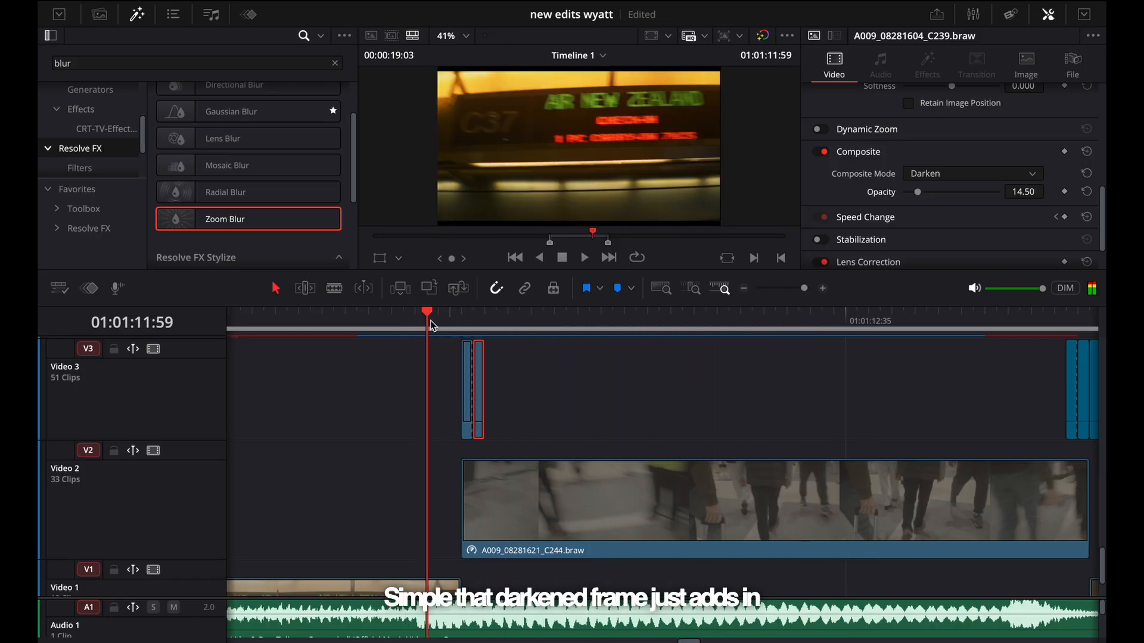
Step: Move to the start of the walking clip and step forward through its first frames under the darkened overlays
click(463, 322)
key(Right)
key(Right)
key(Right)
key(Right)
key(Right)
key(Right)
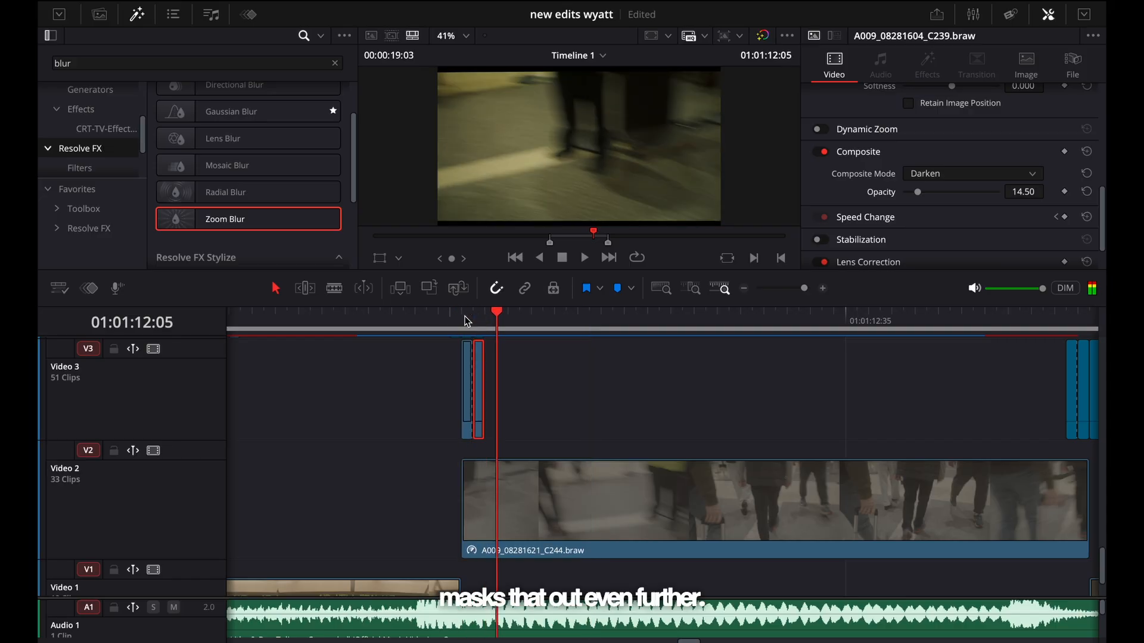
Step: Show the retime controls of the walking clip on Video 2 and play its speed ramp
click(562, 460)
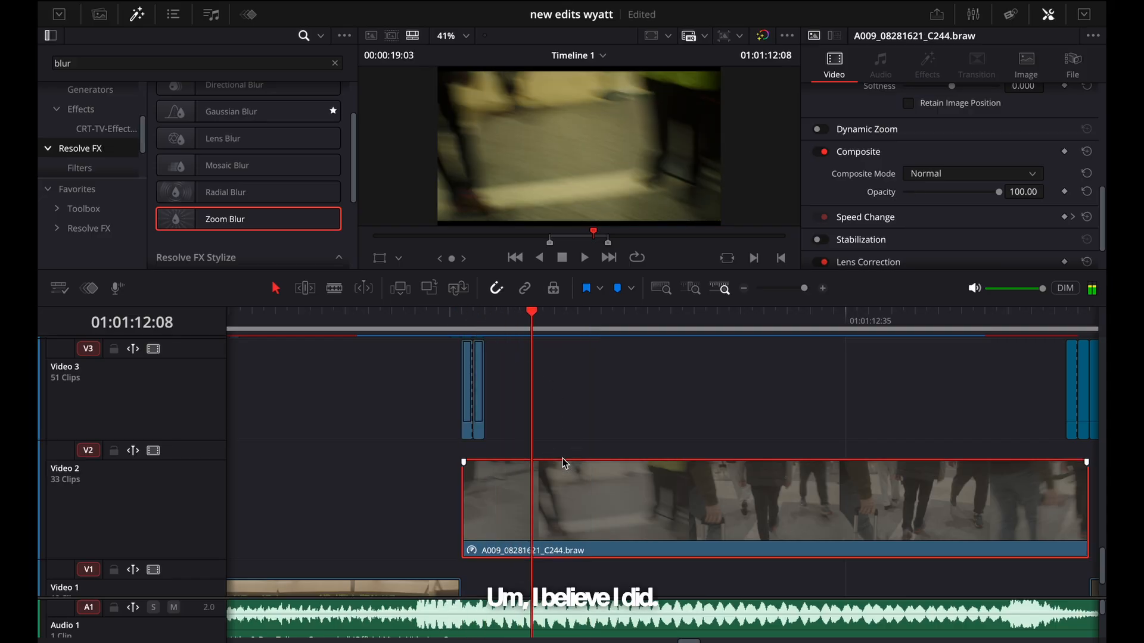
key(ctrl+r)
scroll(539, 485, down, 1)
scroll(539, 485, right, 5)
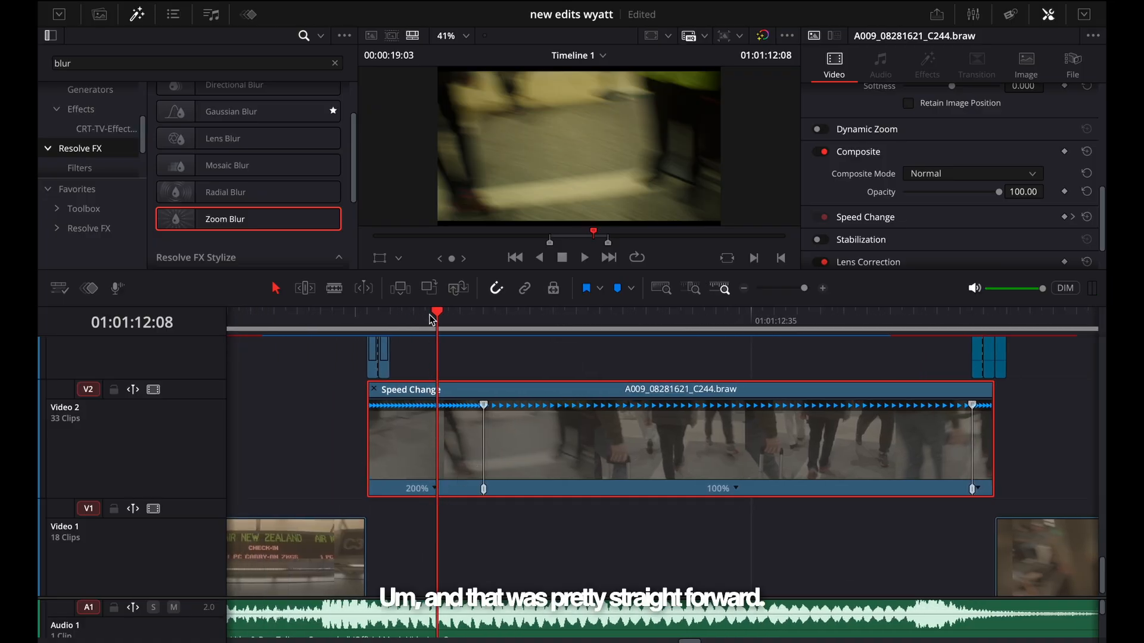
click(393, 314)
key(space)
key(space)
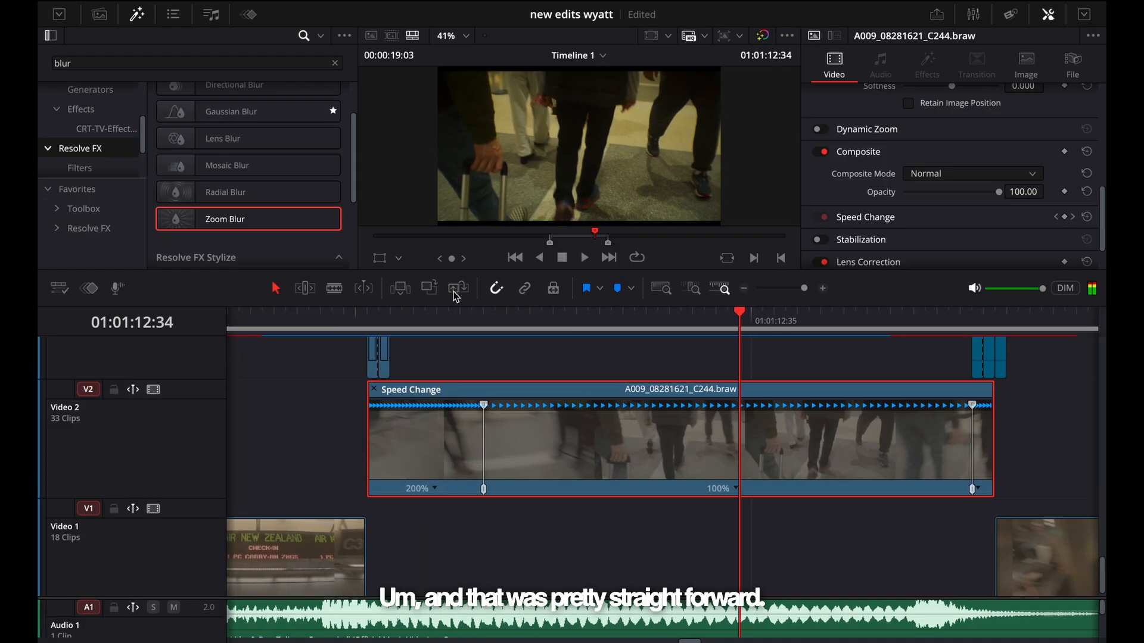
Step: Play the cut from the end of the walking clip into the seated shot on Video 1 and repeat it
key(super+minus)
key(super+minus)
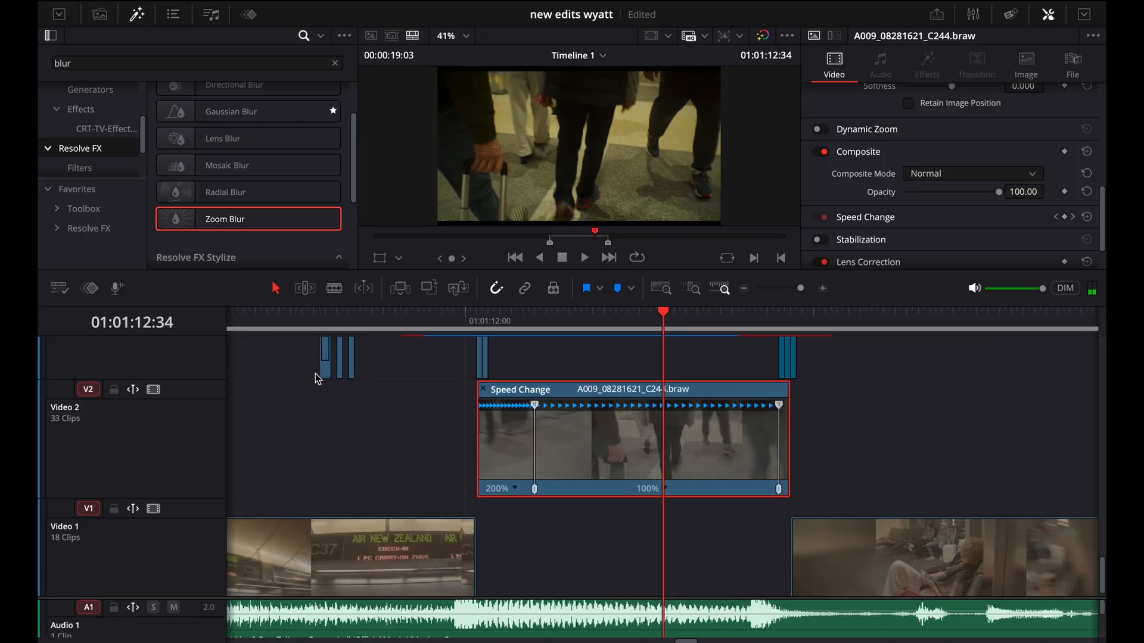
drag(732, 324, 694, 313)
key(space)
key(space)
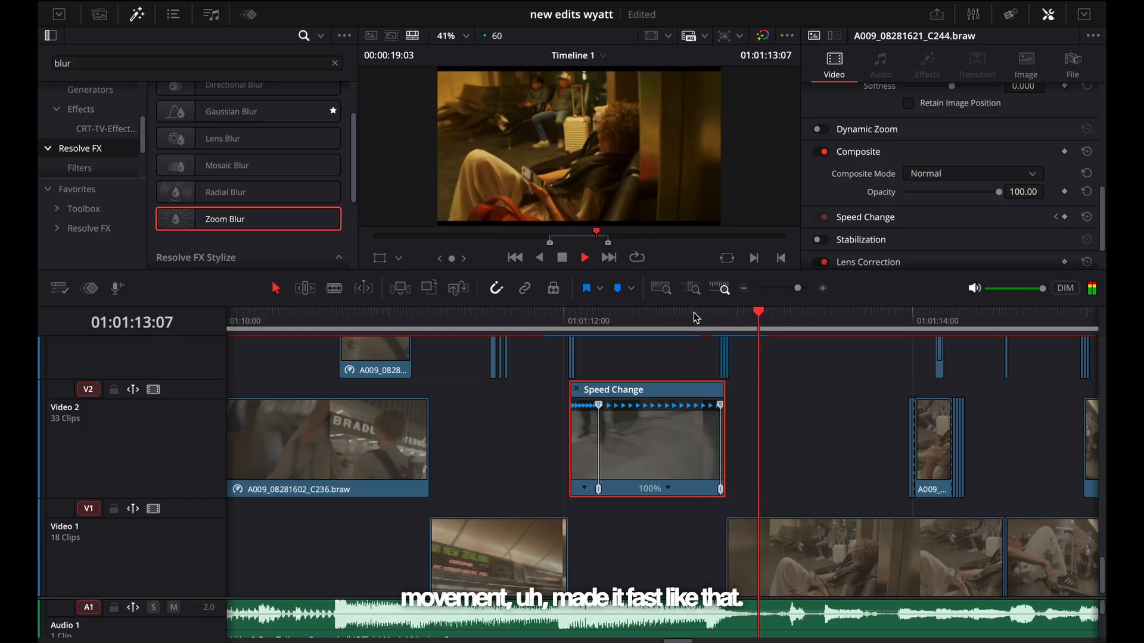
click(702, 327)
key(space)
key(space)
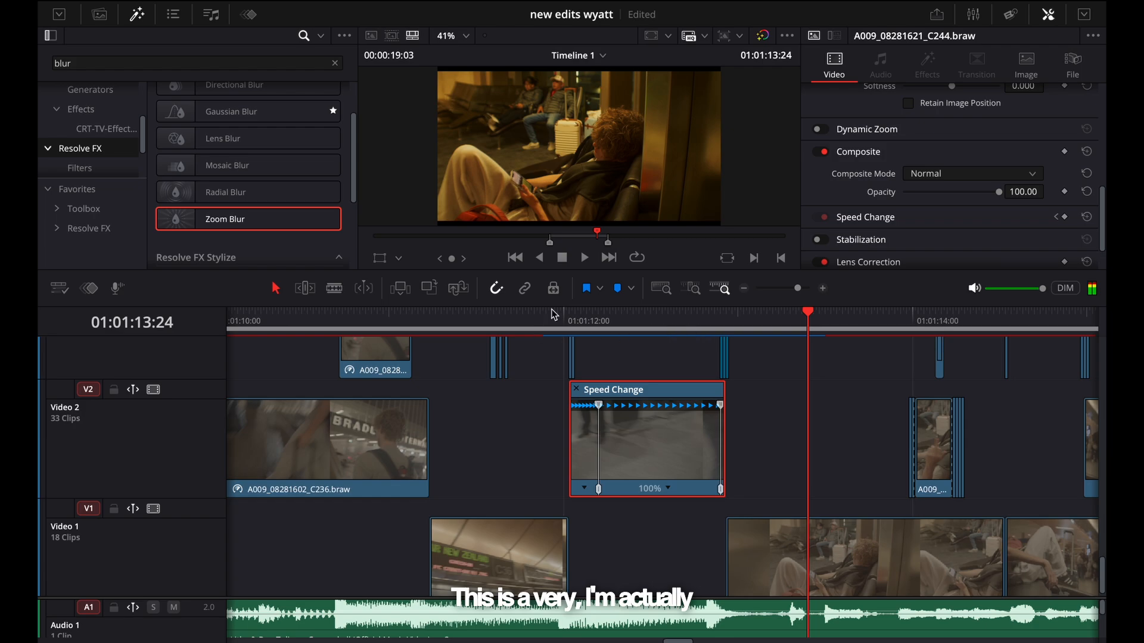
Step: Enlarge the viewer area and select the middle adjustment clip on Video 3 at the cut to the seated shot
drag(549, 276, 547, 298)
click(721, 343)
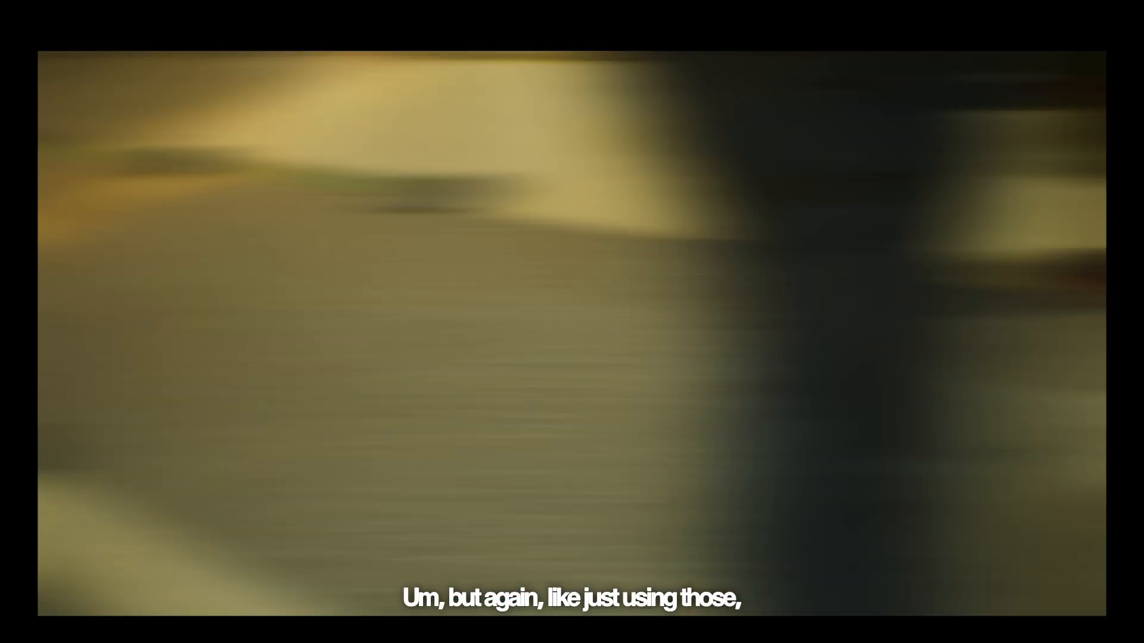
key(ctrl+equal)
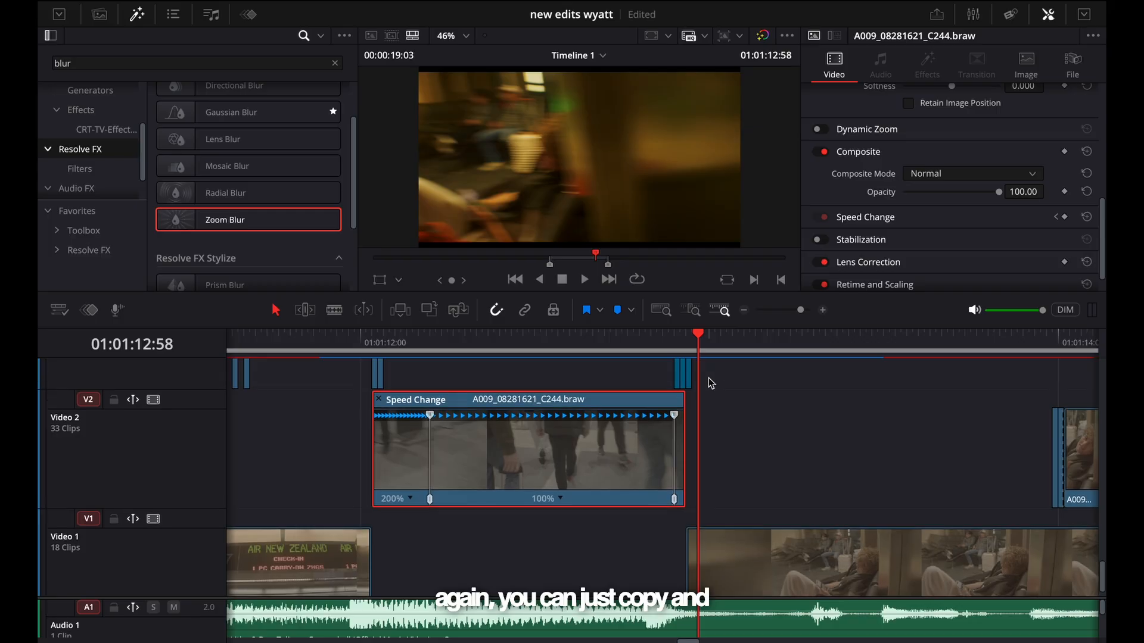
scroll(711, 383, up, 1)
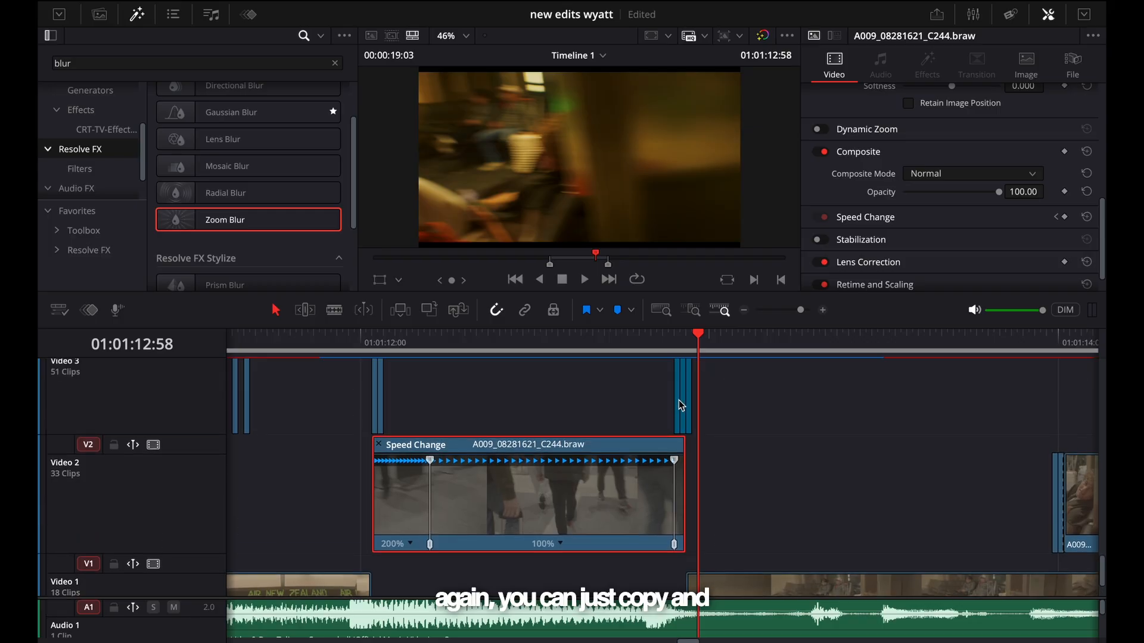
click(683, 409)
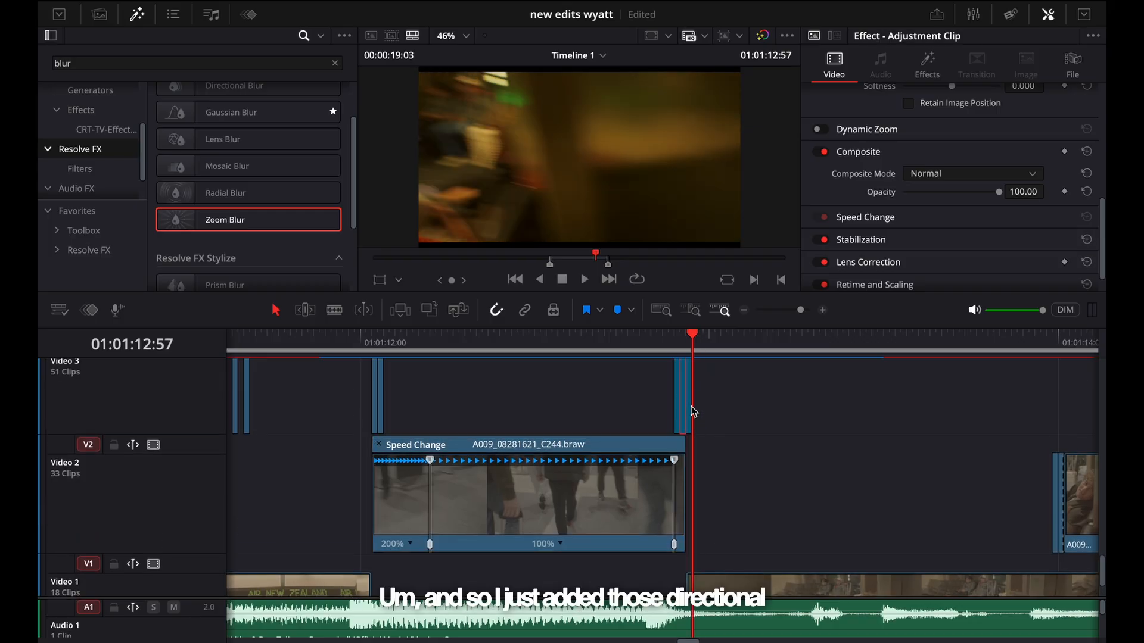
Step: Replay the walking-to-seated transition several times from just before the directional blur adjustment clips
drag(696, 338, 656, 339)
key(space)
key(space)
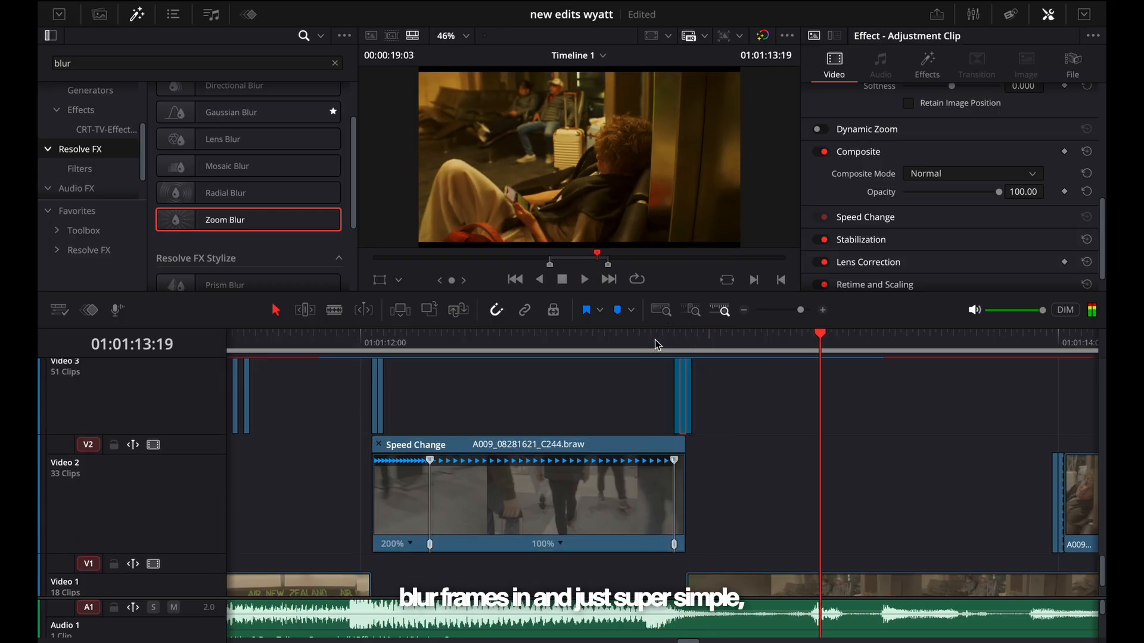
click(656, 340)
key(space)
key(space)
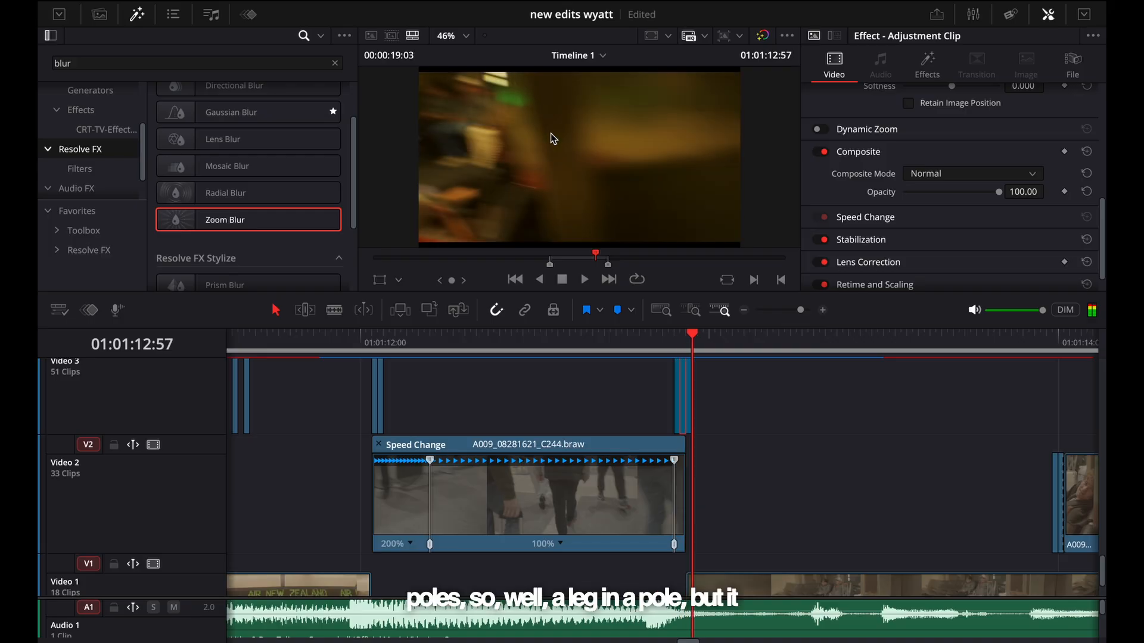
key(space)
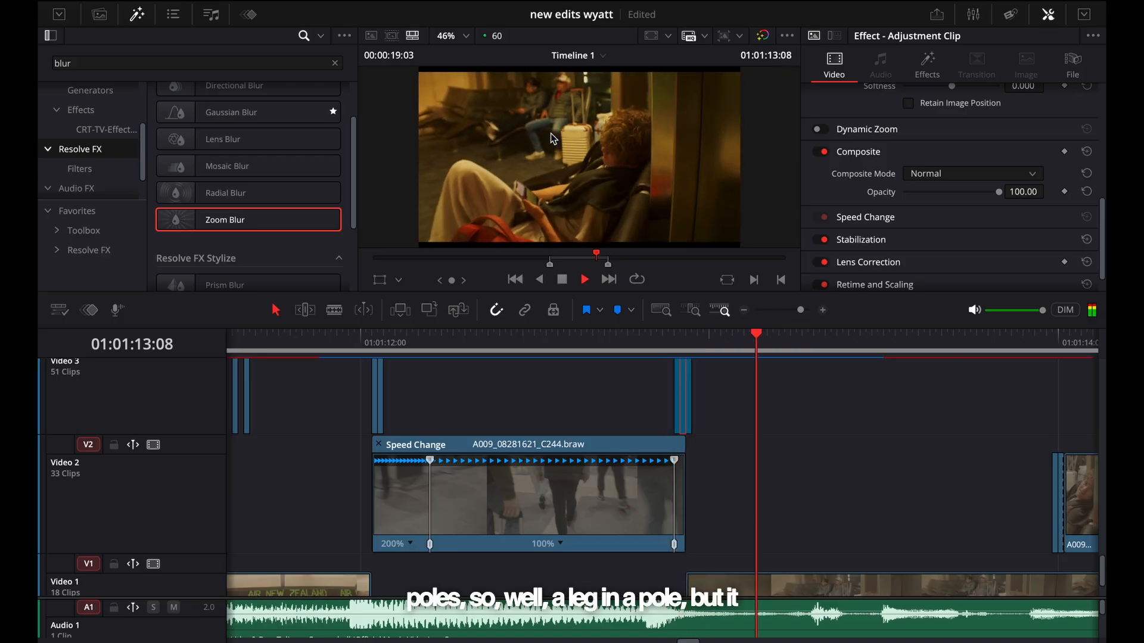
key(space)
drag(679, 336, 648, 341)
key(space)
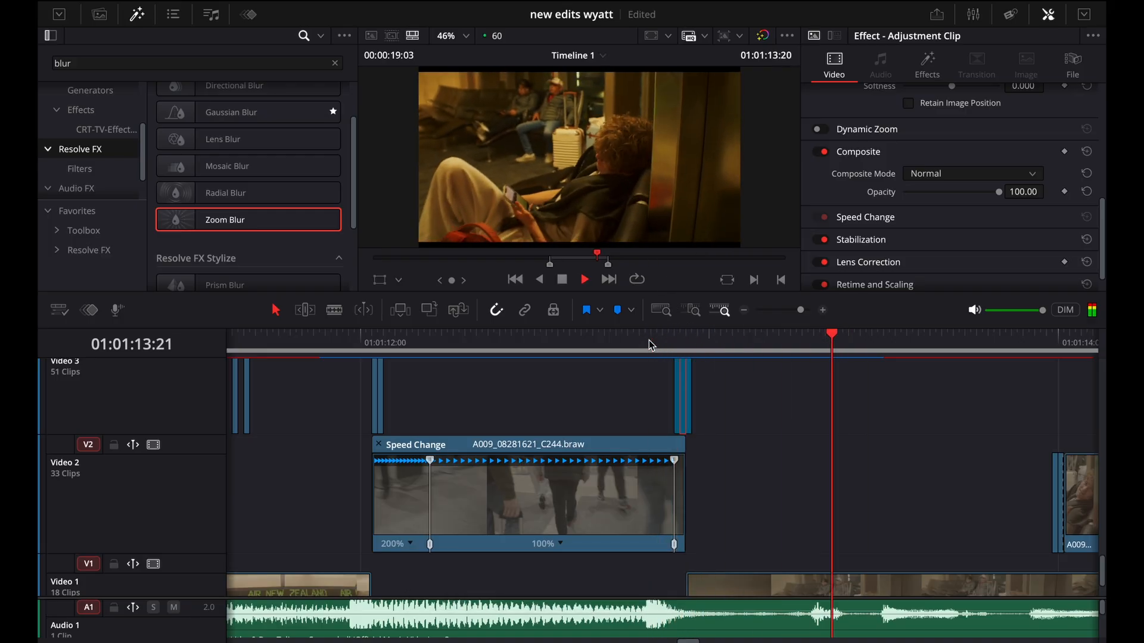
Step: Show the retime controls of the seated clip A009_08281735_C254 on Video 1 and play its sped-up opening
scroll(784, 365, down, 3)
click(767, 538)
key(super+r)
scroll(766, 539, right, 2)
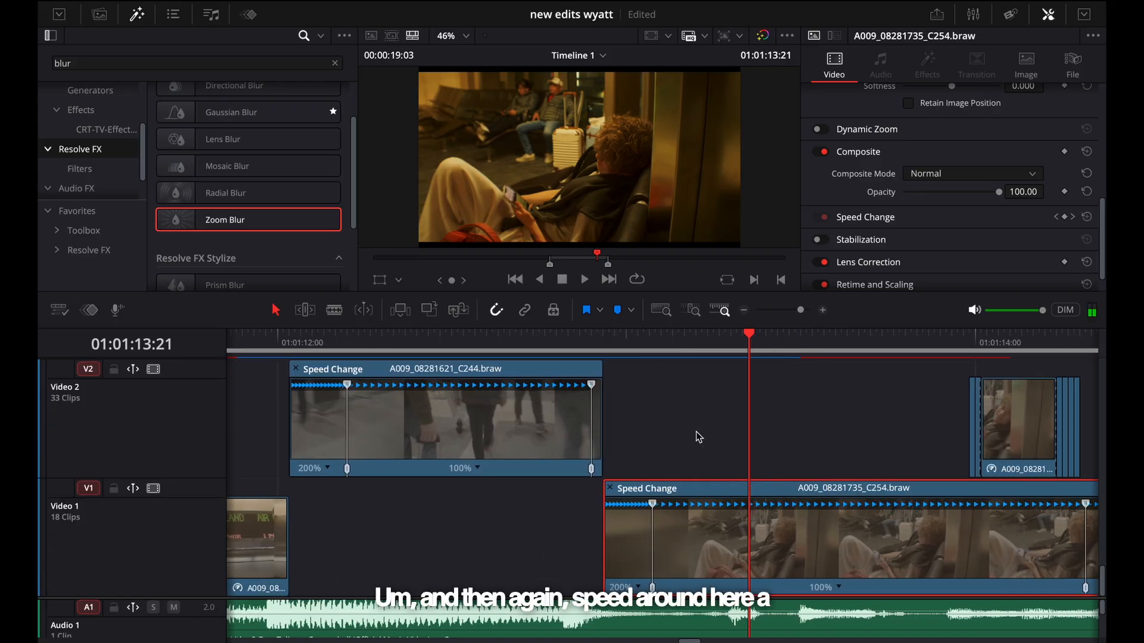
click(645, 333)
key(space)
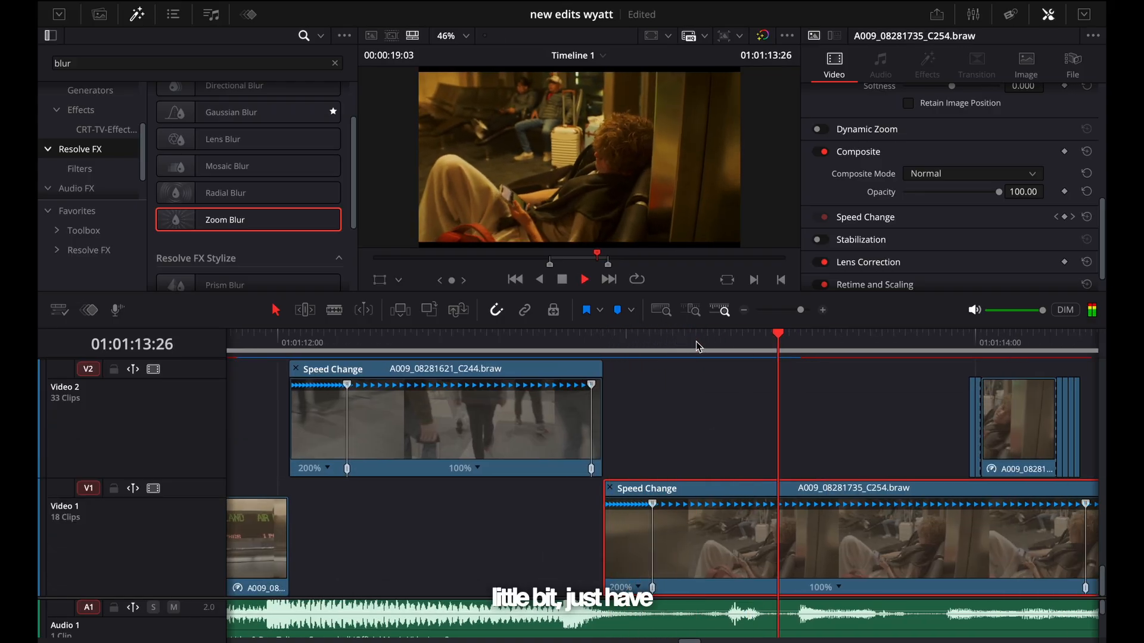
key(space)
Step: Move to just before the short Video 2 insert near 01:01:14:00 and step forward into it and back frame by frame
key(ctrl+minus)
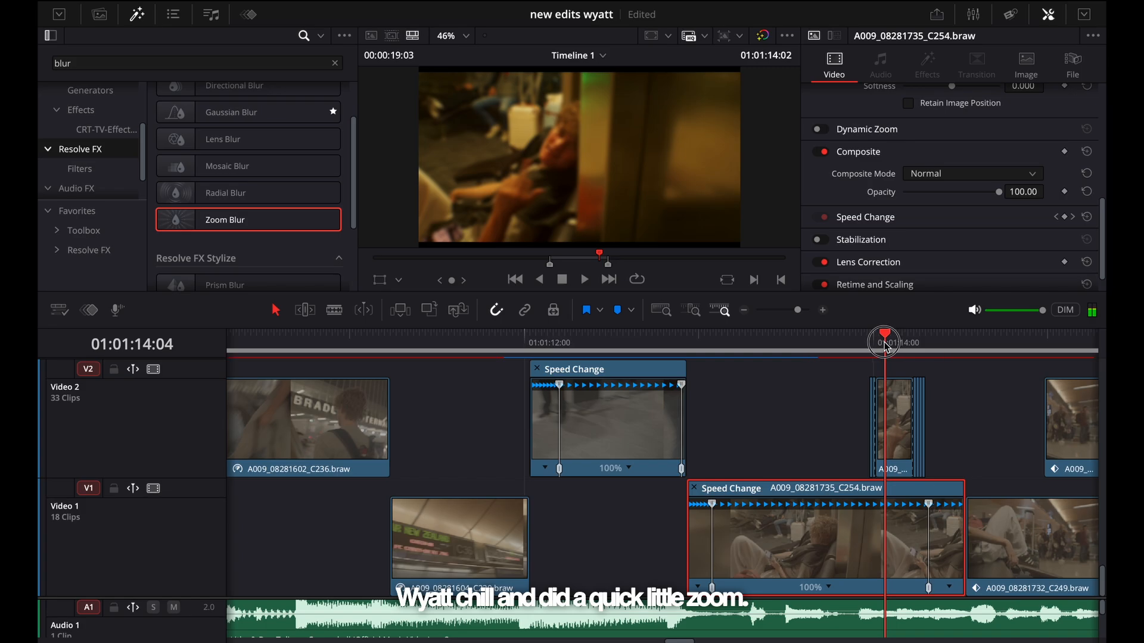
drag(885, 343, 866, 342)
key(Right)
key(Right)
key(Right)
key(Right)
key(Right)
key(Right)
key(Right)
key(Right)
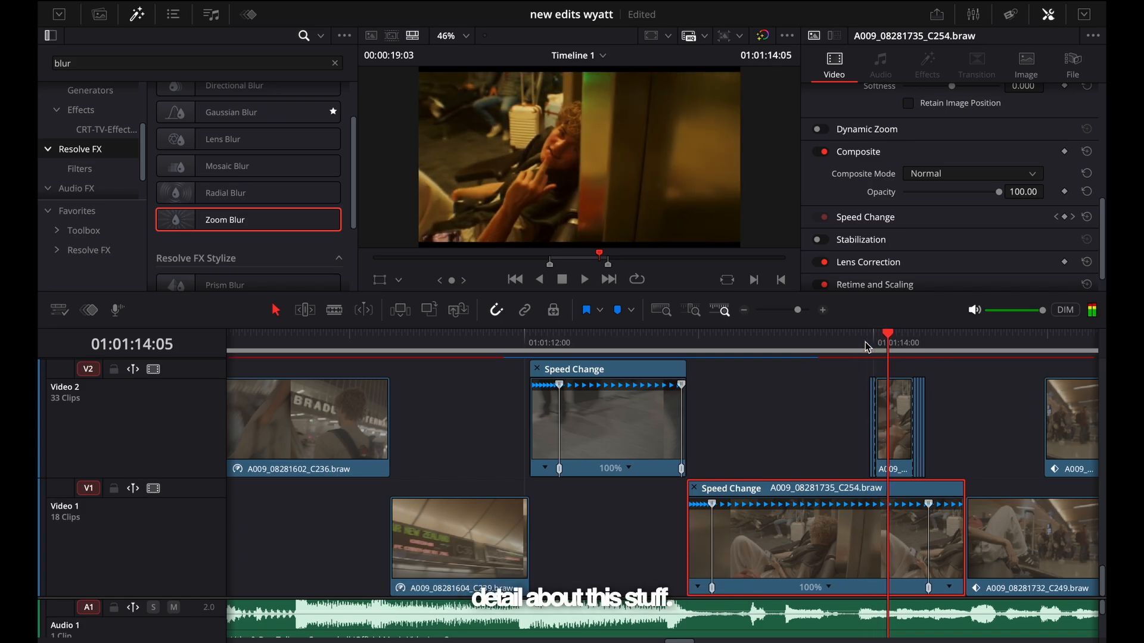
key(Left)
key(Left)
key(Left)
key(Left)
key(Left)
key(Left)
key(Left)
key(Left)
Step: Step repeatedly over the darkened one-frame clips leading into insert A009_08281734_C252 and play through to its end
key(ctrl+plus)
key(ctrl+plus)
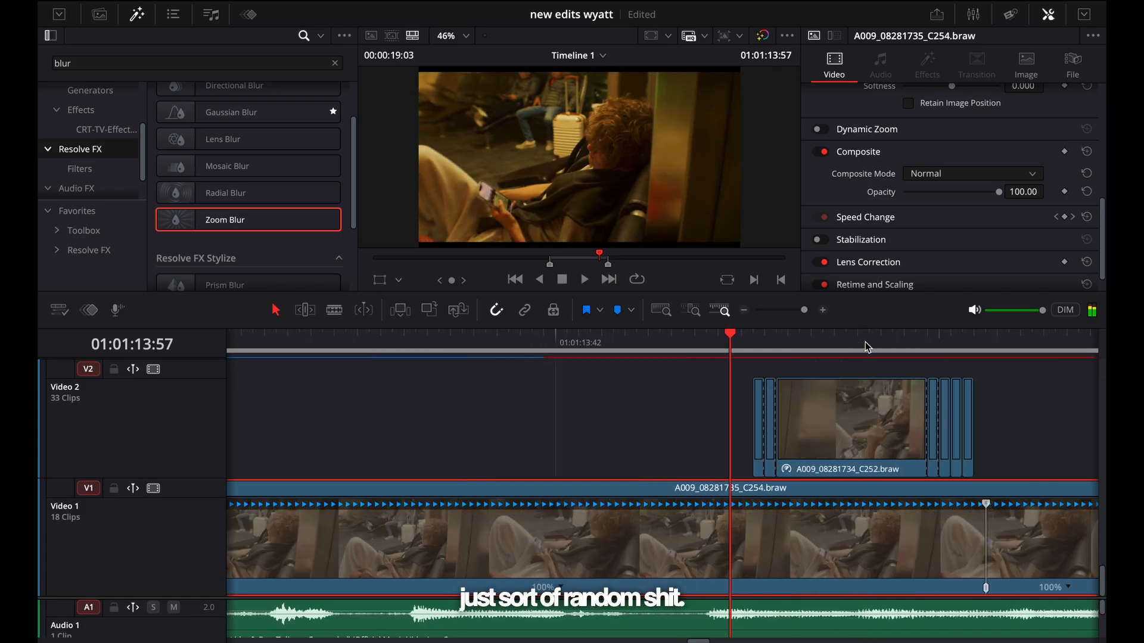
key(Right)
key(Right)
key(Right)
key(Right)
key(Left)
key(Left)
key(Left)
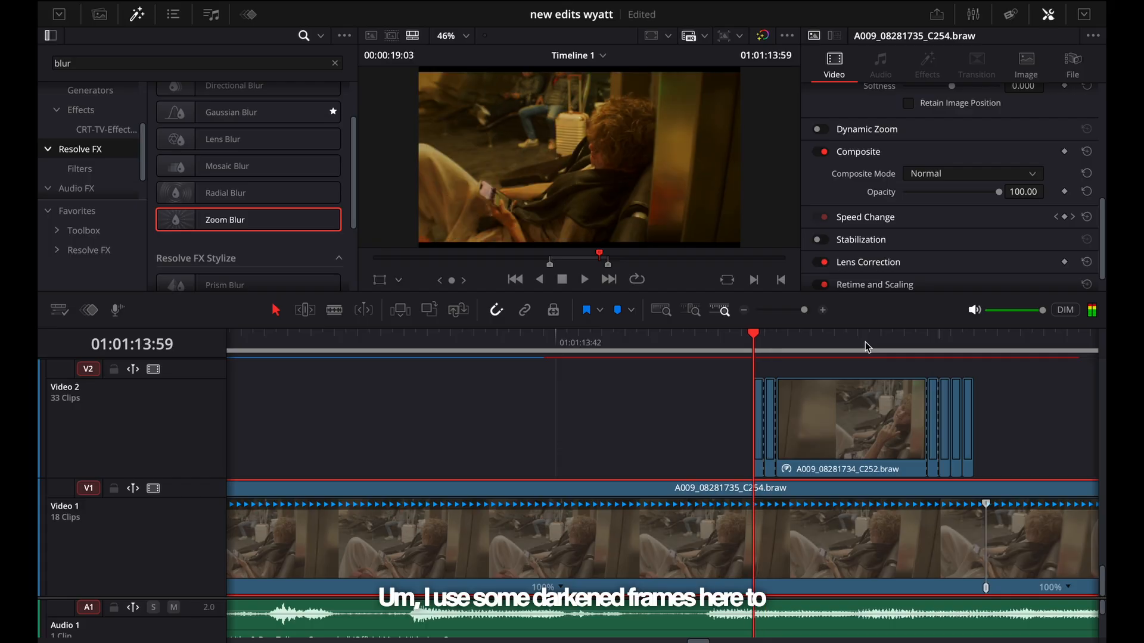
key(Left)
key(Left)
key(Right)
key(Right)
key(space)
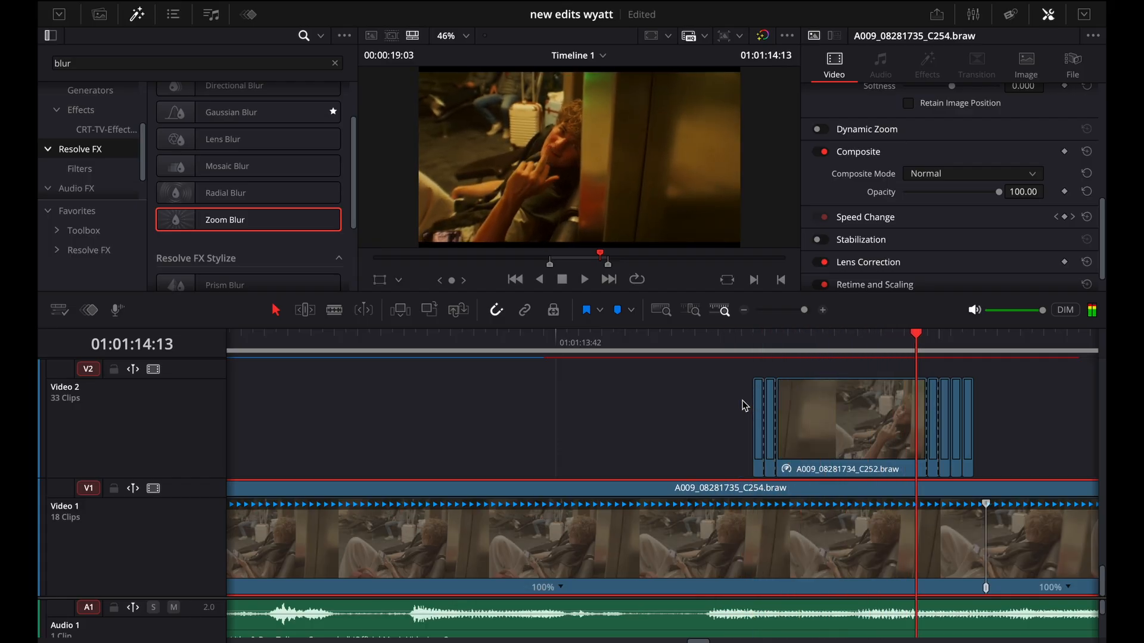
key(space)
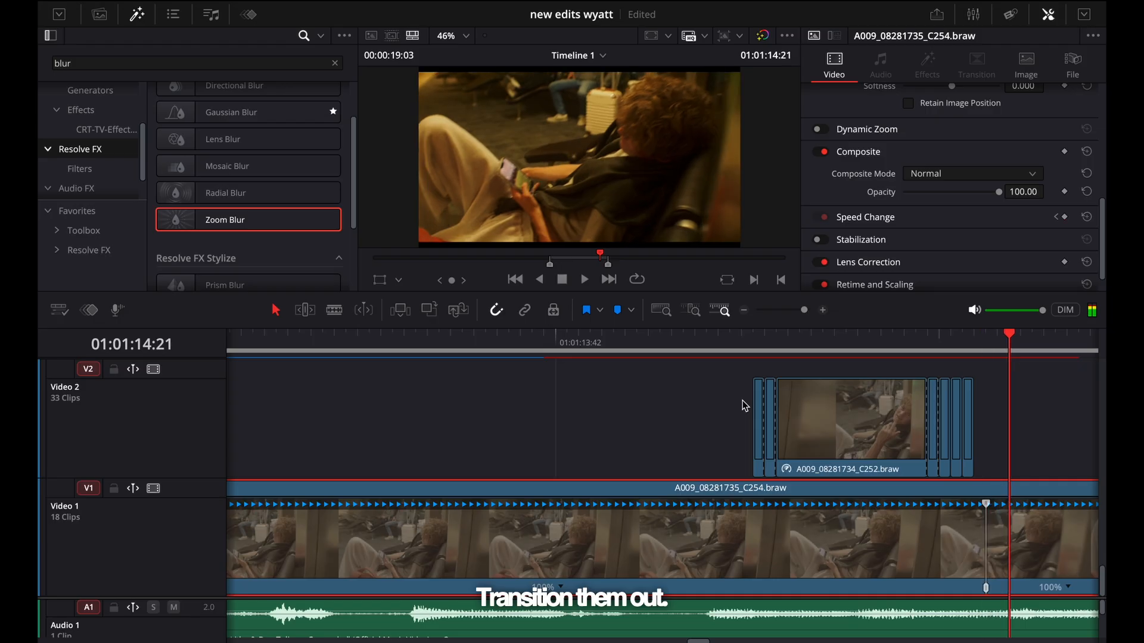
Step: Return to the Video 2 insert and step forward frame by frame through its exit frames to 01:01:14:28
scroll(743, 401, down, 5)
scroll(838, 413, up, 4)
mouse_move(767, 343)
mouse_down()
mouse_move(777, 344)
mouse_move(753, 338)
mouse_up()
key(super+equal)
key(super+equal)
key(Right)
key(Right)
key(Right)
key(Right)
key(Right)
key(Right)
key(Right)
key(Right)
key(Right)
key(Right)
key(Right)
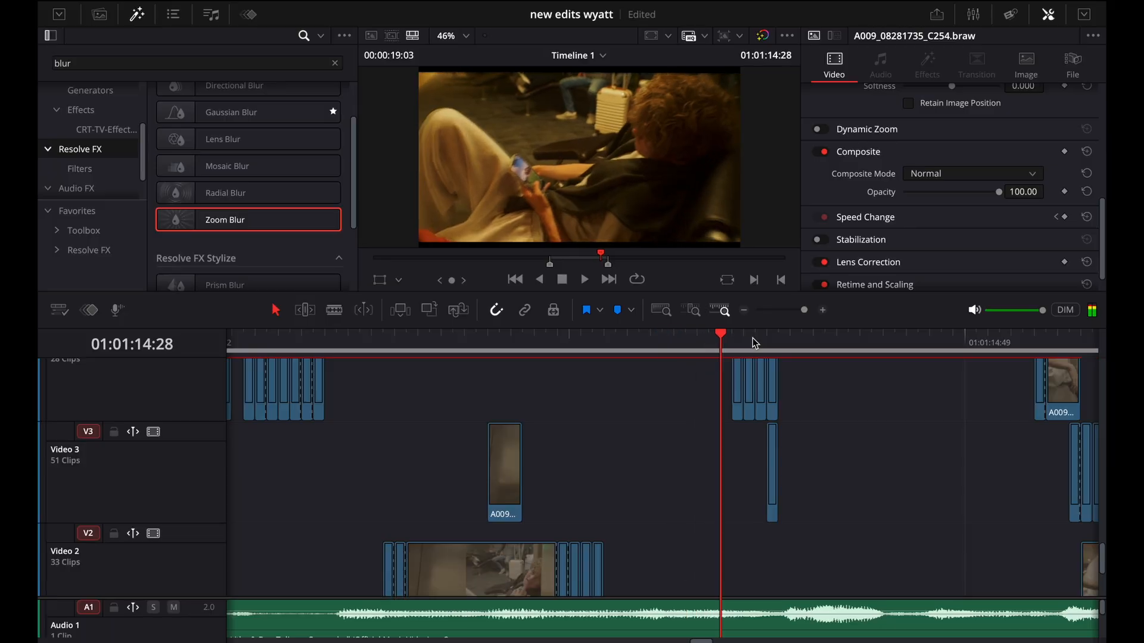
Step: Step back and forward frame by frame through the cut between the seated shot and the suitcase shot, up to 01:01:14:34
key(Left)
key(Left)
key(Left)
key(Left)
key(Left)
key(Left)
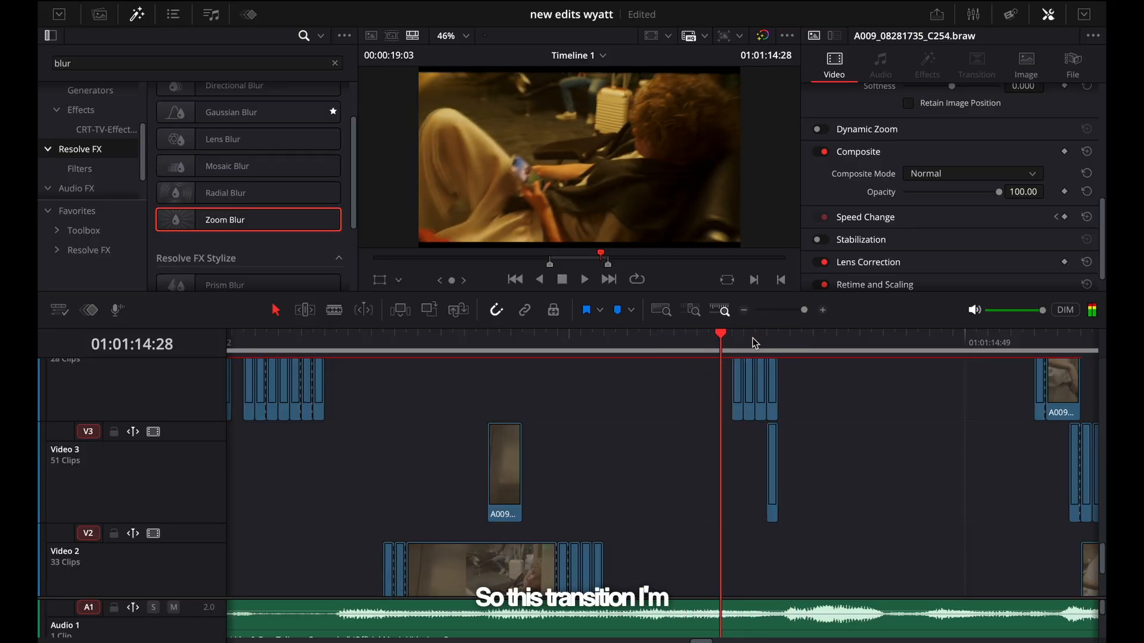
key(Right)
key(Right)
key(Right)
key(Right)
key(Right)
key(Right)
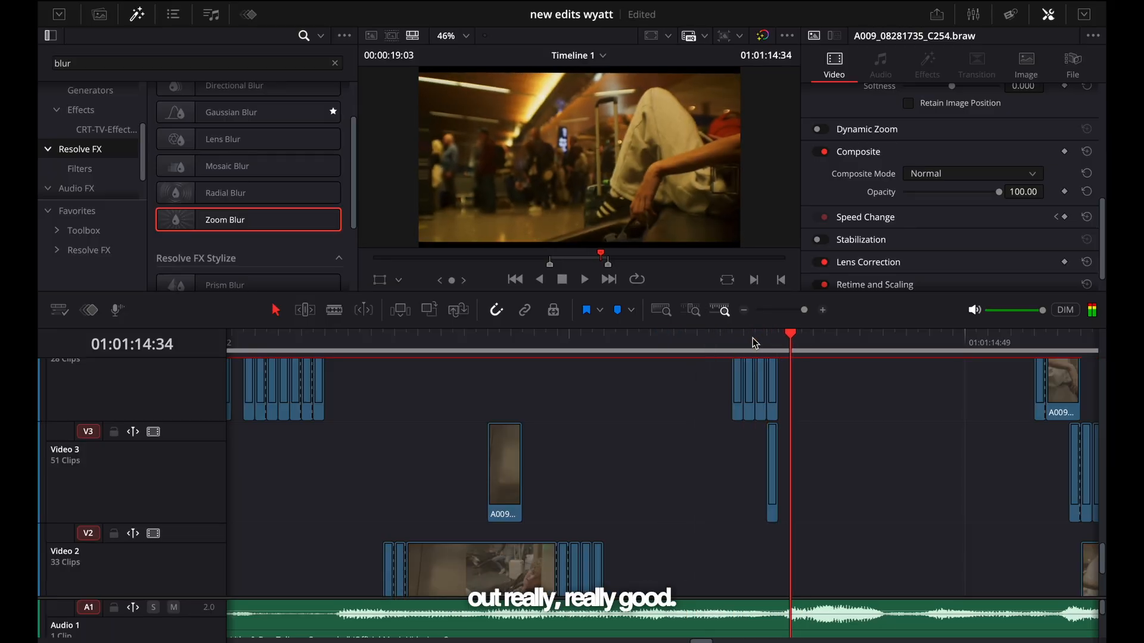
key(Left)
key(Left)
key(Left)
key(Left)
key(Left)
key(Left)
Step: Select the first of the four one-frame A009_08281732_C249 overlays on Video 4, show its Composite settings and step across its frame
scroll(755, 378, down, 2)
scroll(756, 379, down, 1)
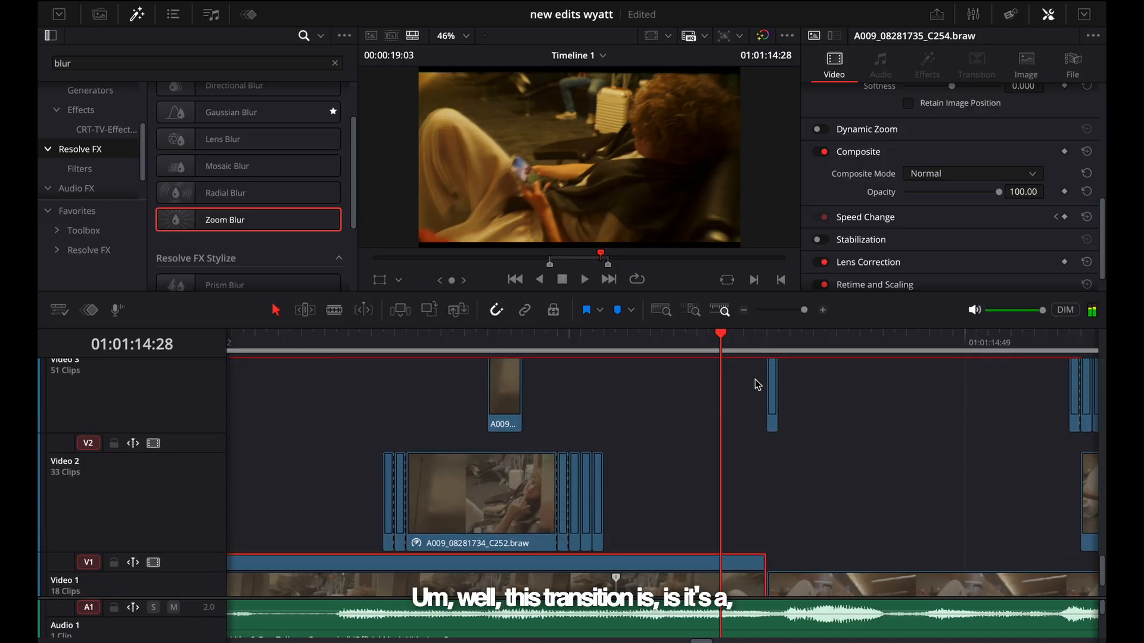
scroll(741, 431, up, 1)
click(741, 431)
scroll(741, 431, up, 2)
key(super+=)
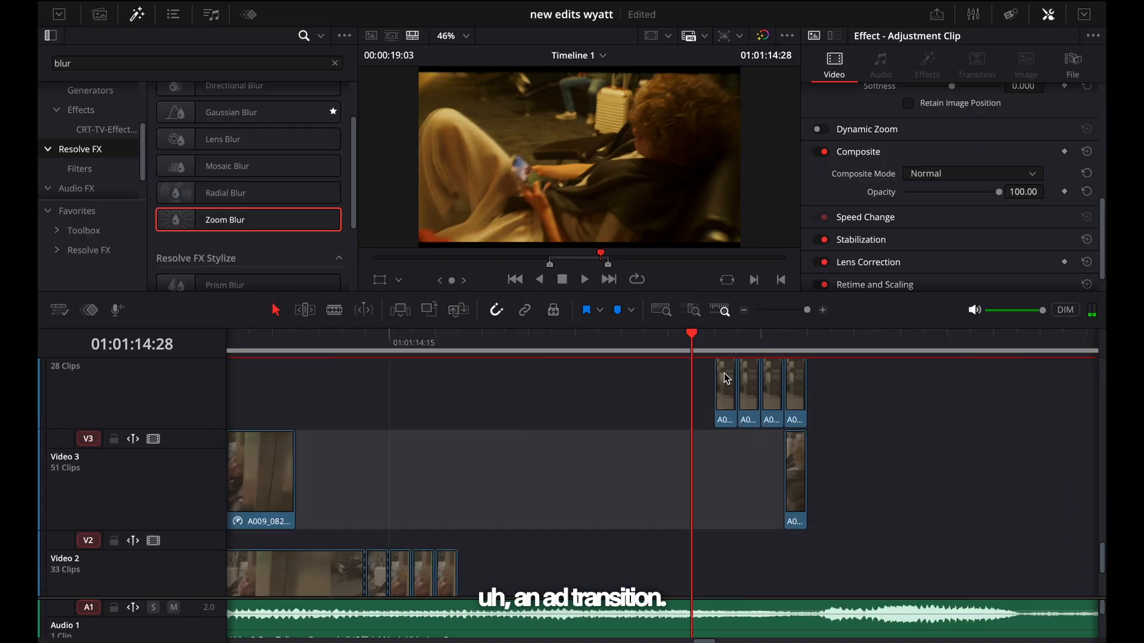
key(Right)
click(725, 410)
key(Right)
key(Right)
key(Right)
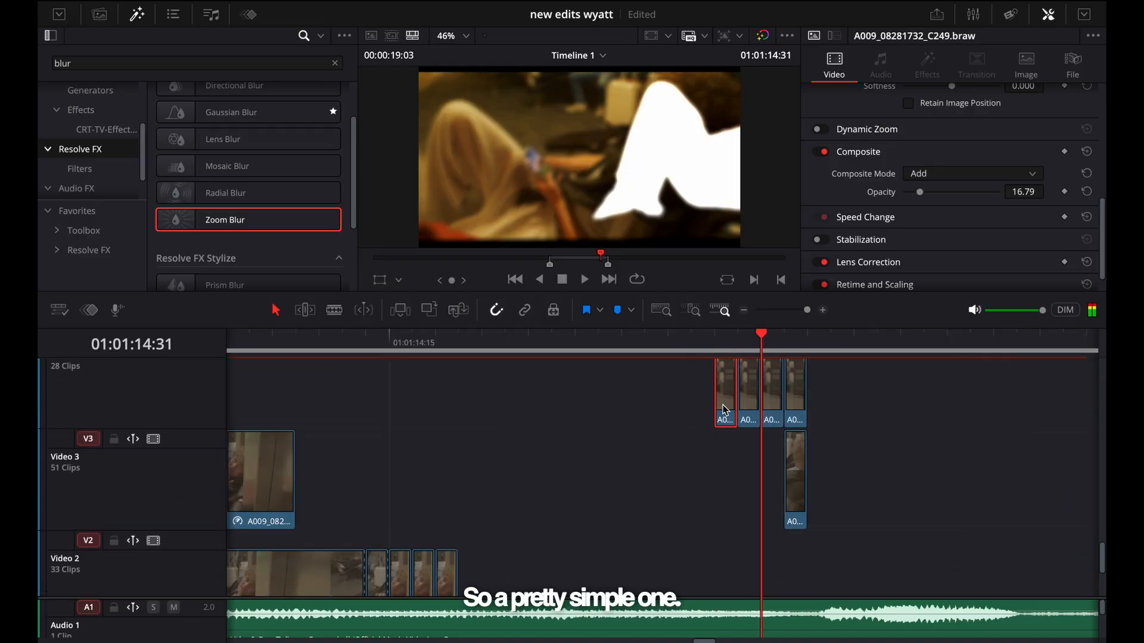
key(Left)
key(Left)
key(Left)
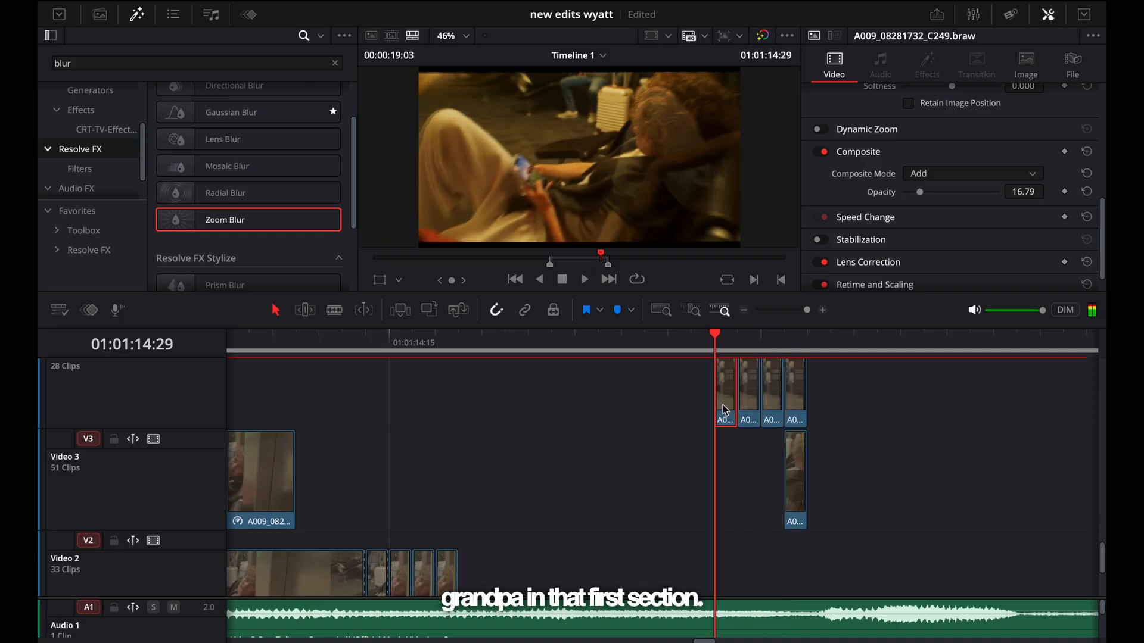
key(Left)
key(Right)
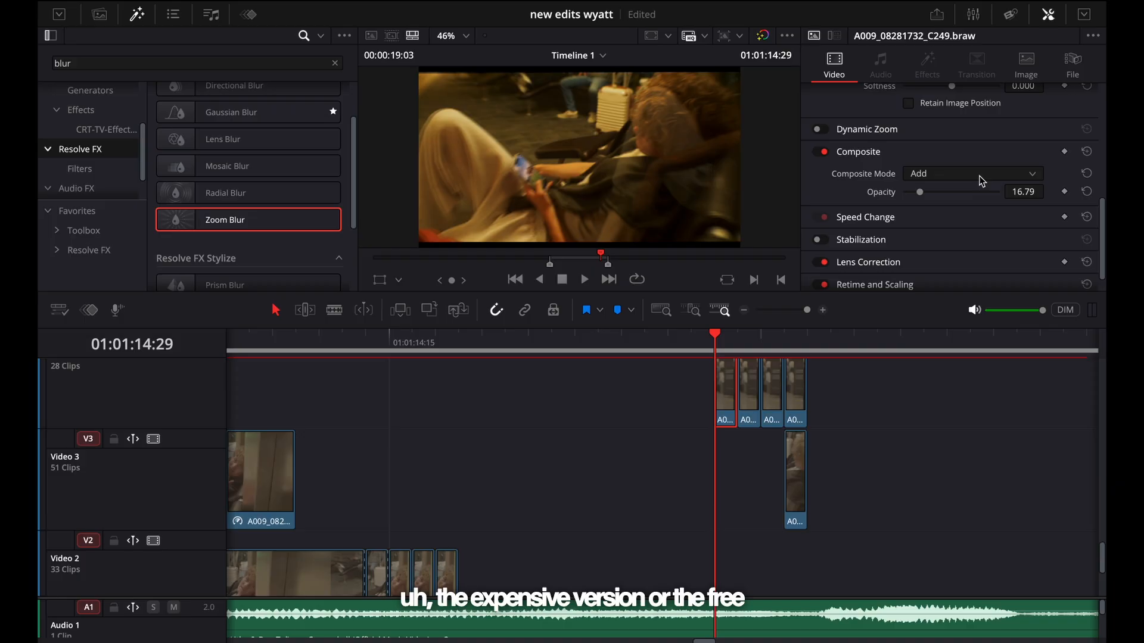
Step: Step through the remaining one-frame overlays on Video 4 to 01:01:14:33 and show the last one's Composite settings
key(Right)
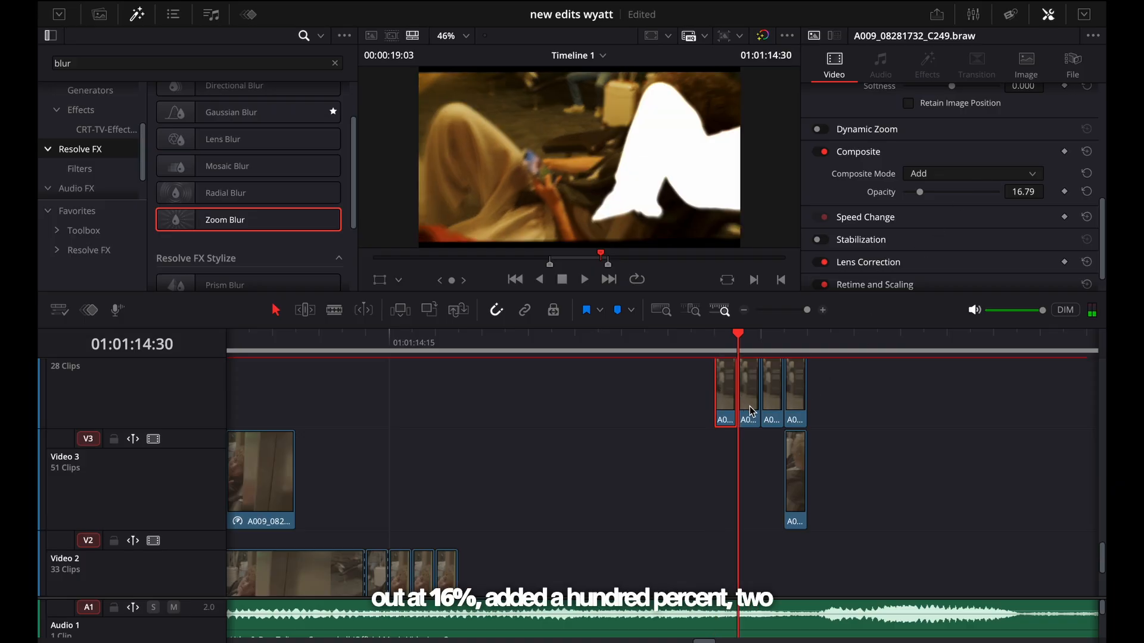
key(Right)
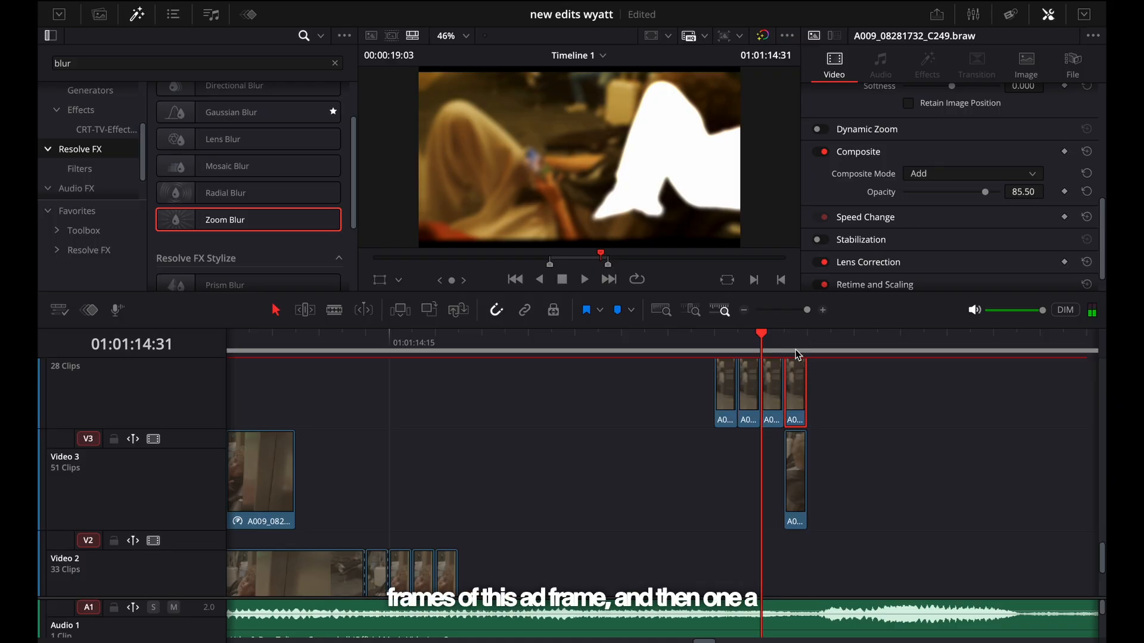
key(Right)
key(Right)
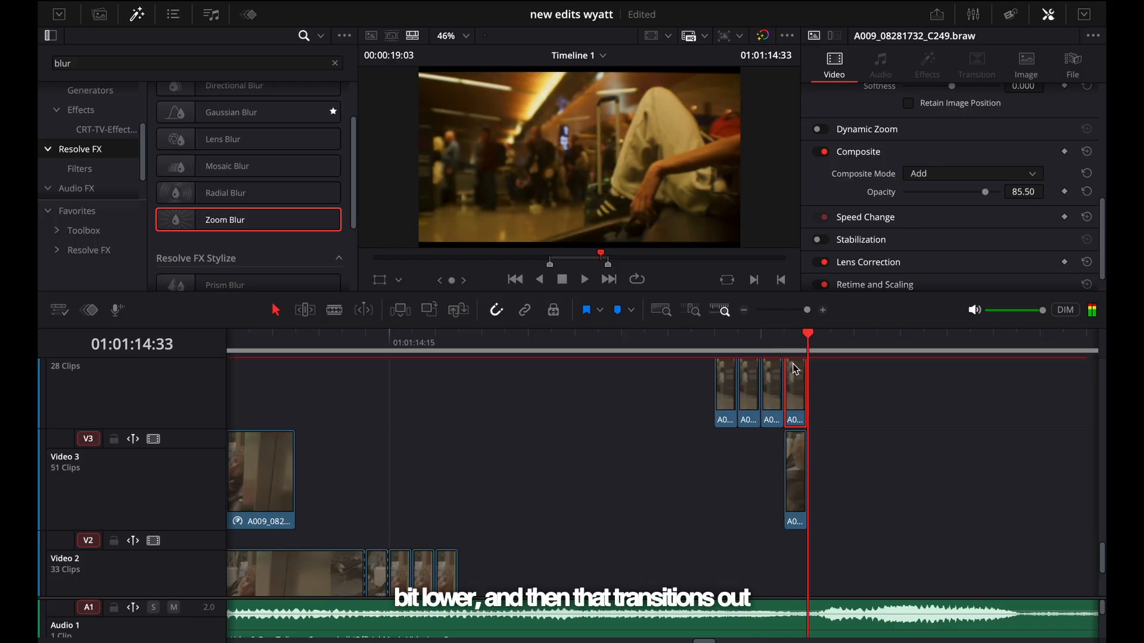
Step: Step back over the four Video 4 overlays to 01:01:14:29 and forward through them again frame by frame
key(Left)
key(Right)
key(Left)
key(Left)
key(Left)
key(Left)
key(Left)
key(Left)
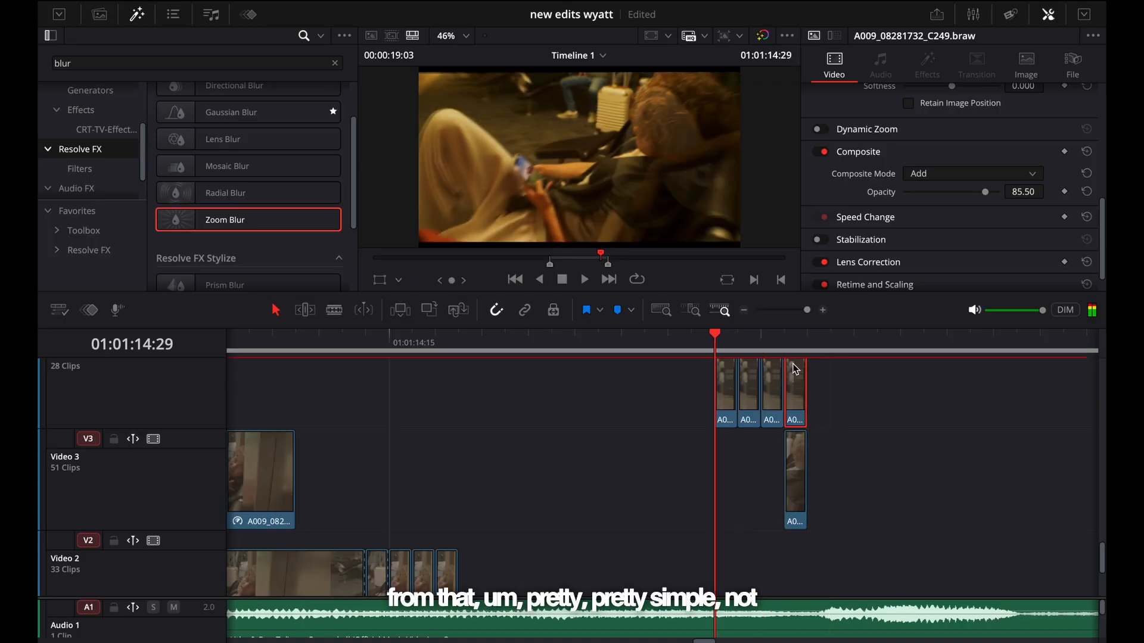
key(Right)
key(Right)
key(Right)
key(Right)
key(Right)
key(Right)
Step: Play the overlay transition into the suitcase shot in real time, replaying it from about 01:01:14:25
drag(790, 338, 420, 351)
key(space)
click(612, 338)
key(super+minus)
key(space)
click(420, 350)
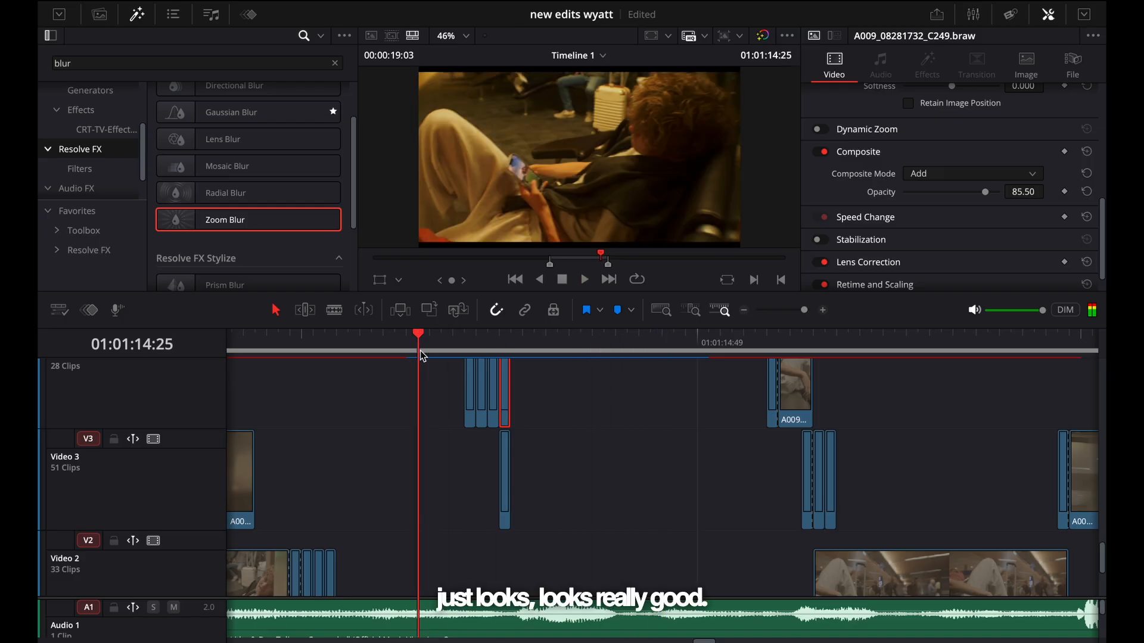
click(420, 351)
click(420, 350)
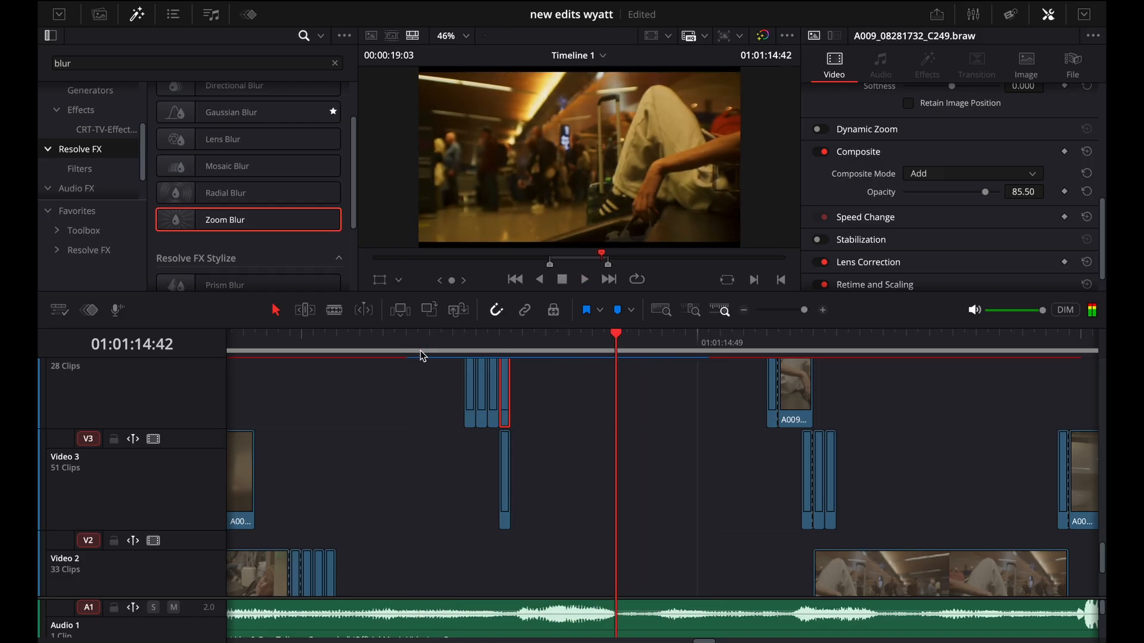
Step: Replay the transition from the earlier point 01:01:14:19 and continue into the suitcase shot
click(348, 351)
click(348, 352)
click(348, 351)
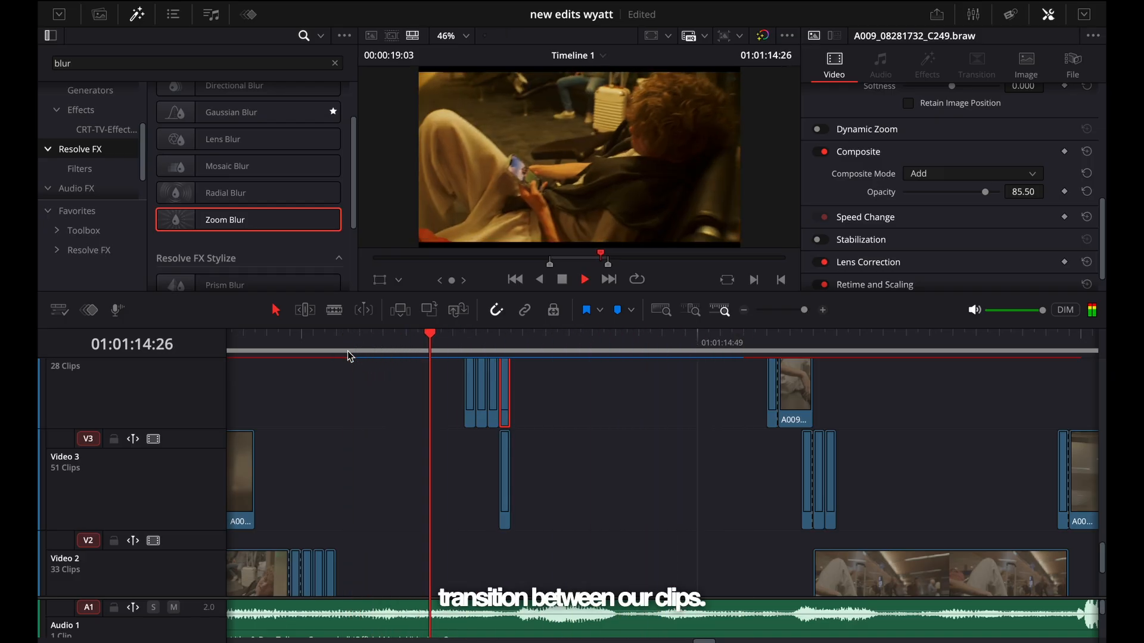
click(348, 351)
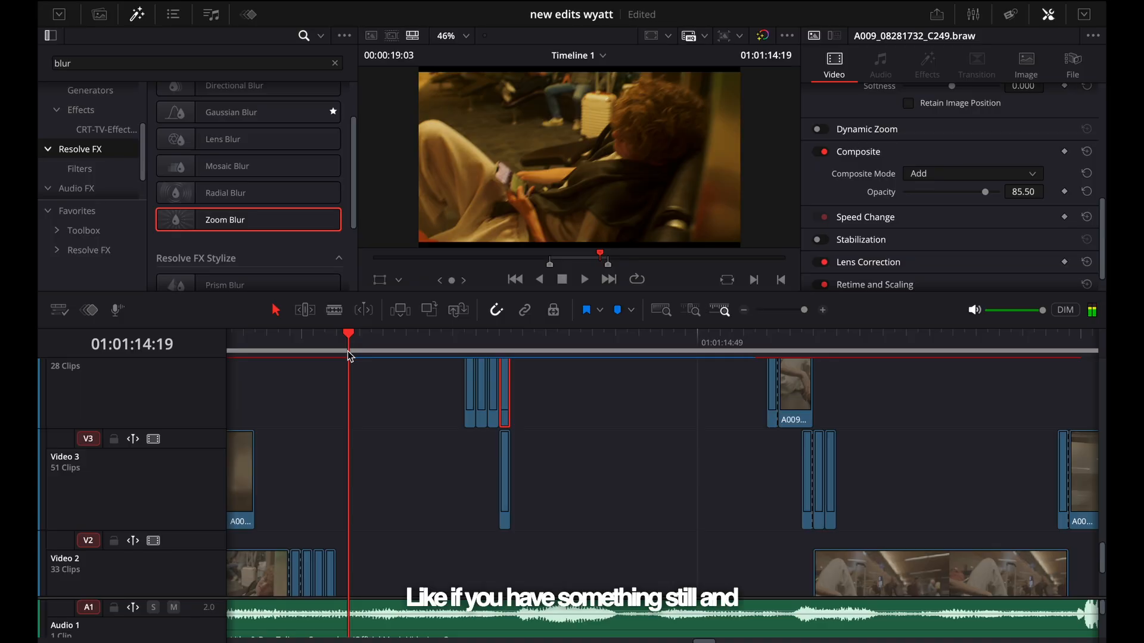
click(348, 351)
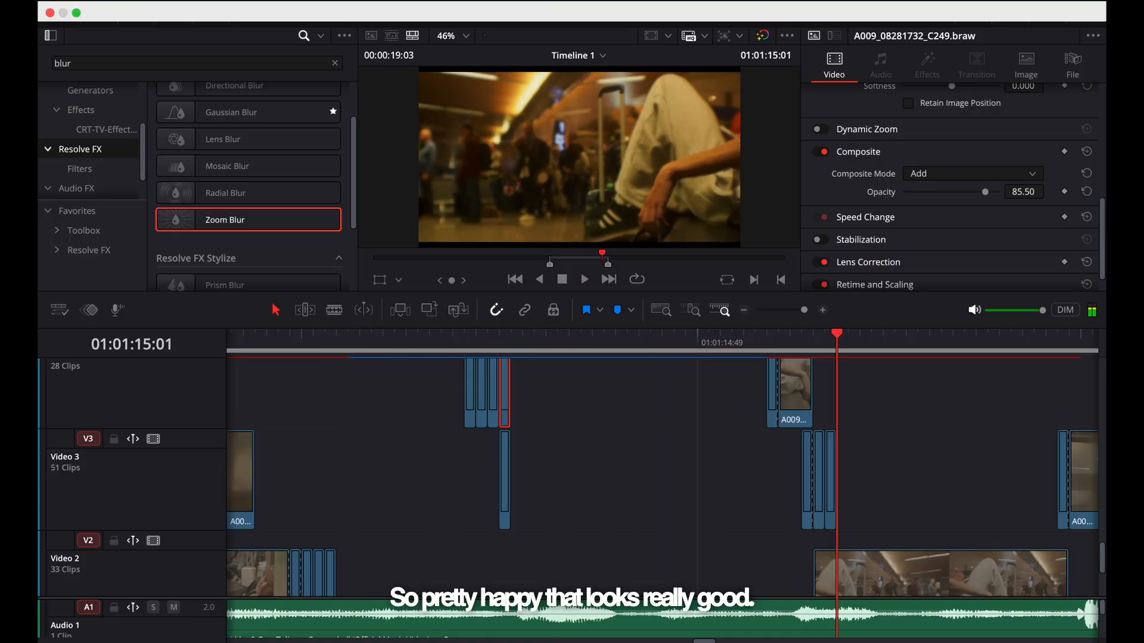
Step: Move to 01:01:14:53 before the next transition, step frame by frame to 01:01:15:00 and return to the starting frame
click(741, 349)
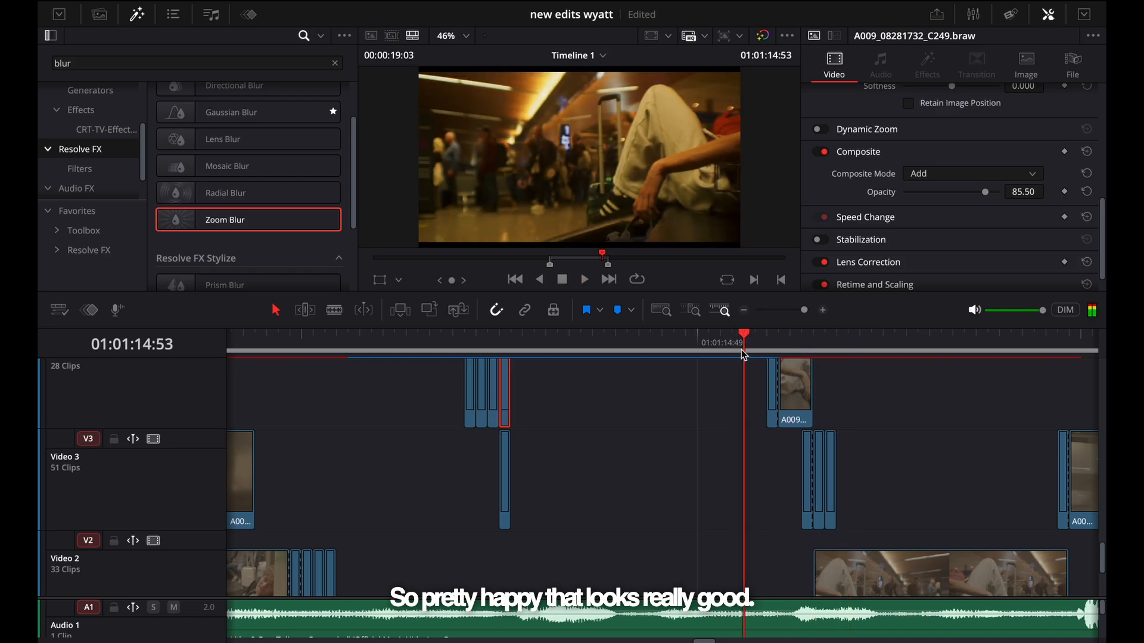
key(Right)
key(Right)
key(Right)
key(Right)
key(Right)
key(Right)
key(Right)
key(Right)
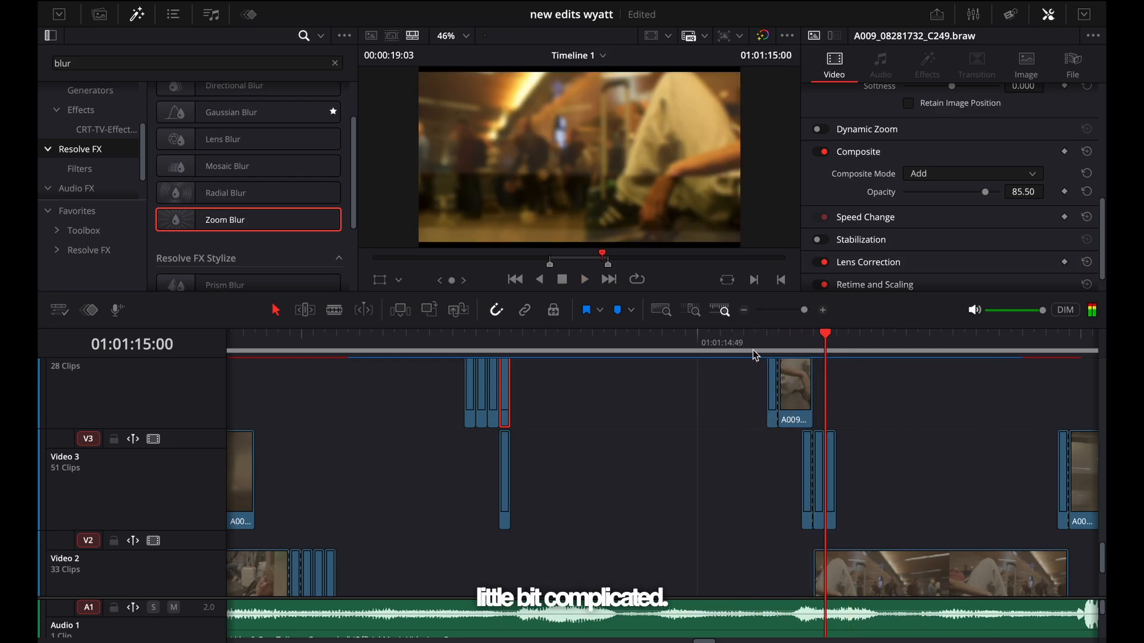
key(Left)
key(Left)
key(Left)
key(Left)
key(Left)
key(Left)
key(Left)
key(Left)
key(Left)
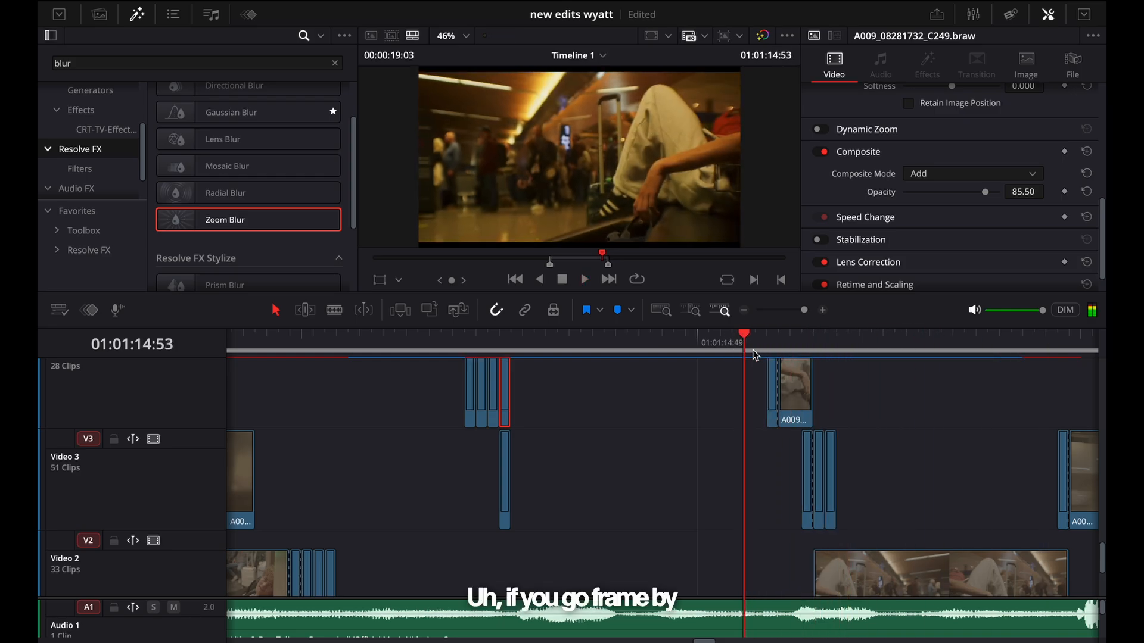
Step: Step forward once more through the sliced transition frames to 01:01:15:00 and go back to 01:01:14:54
key(Right)
key(Right)
key(Right)
key(Right)
key(Right)
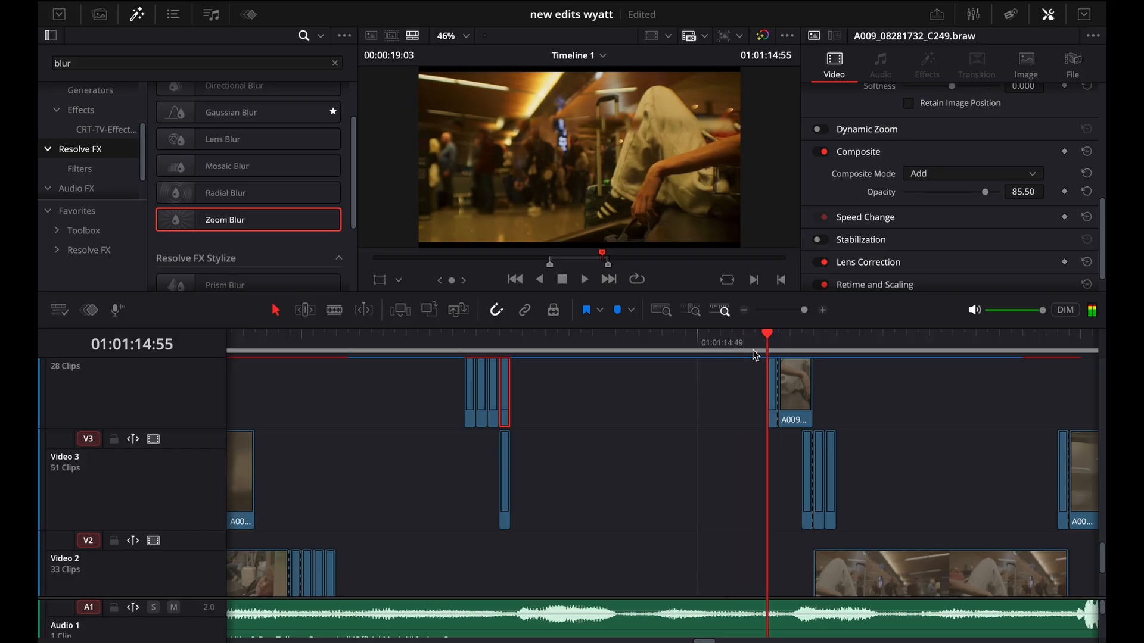
key(Right)
key(Right)
key(Right)
key(Right)
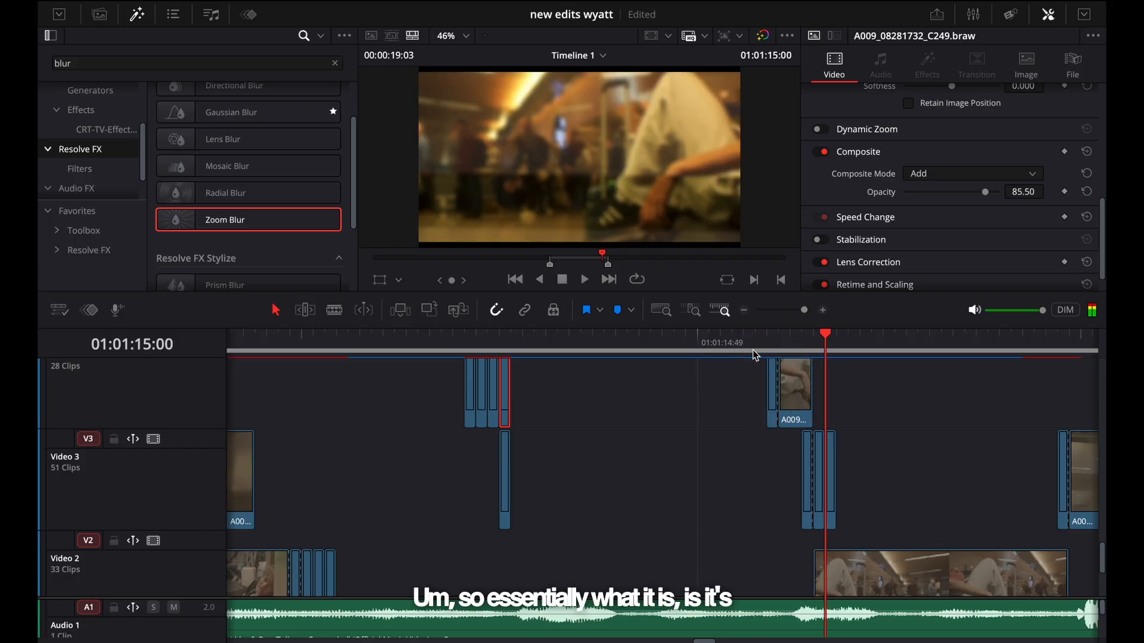
key(Right)
click(753, 349)
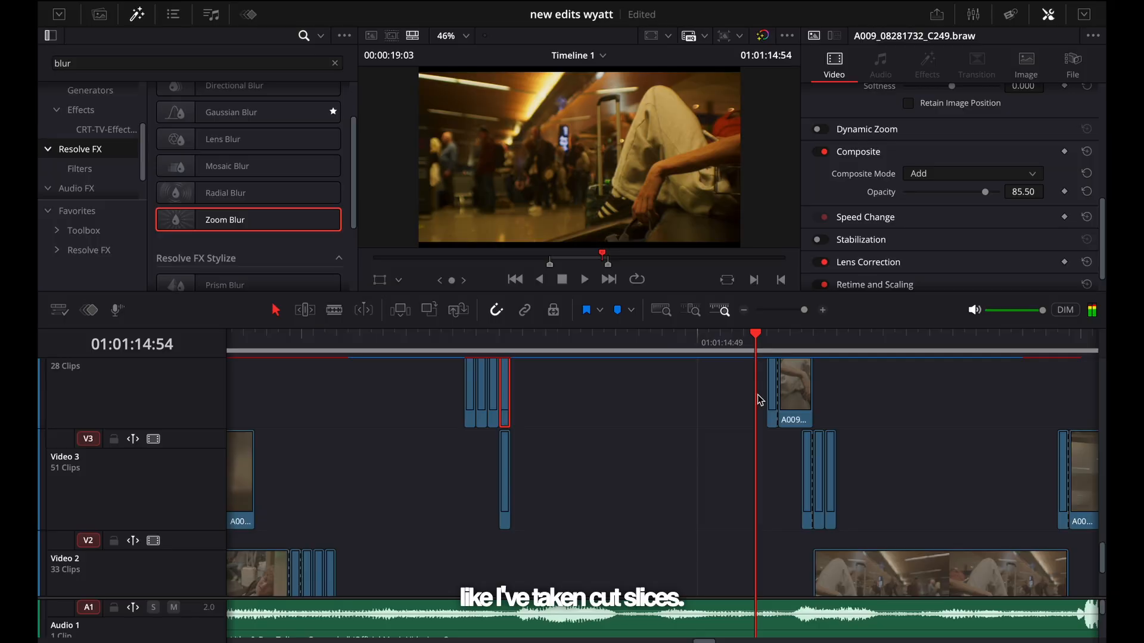
Step: Go to 01:01:14:55 and show the Cropping settings of the first short sliced clip on Video 4
scroll(775, 488, up, 3)
key(Right)
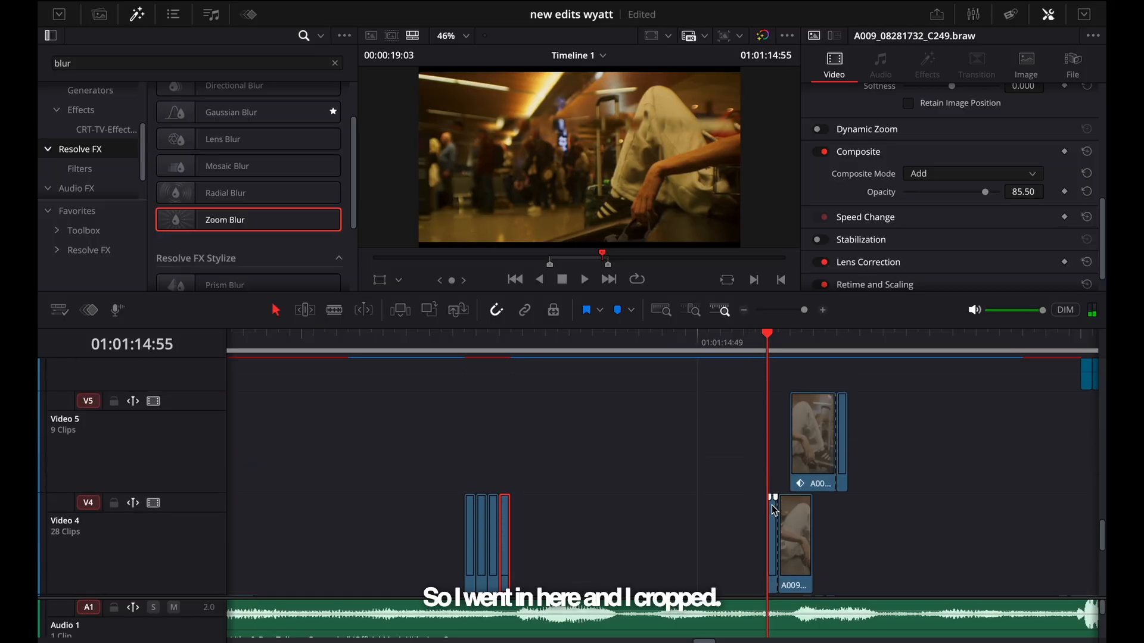
scroll(978, 173, down, 1)
scroll(953, 191, up, 3)
scroll(877, 232, down, 3)
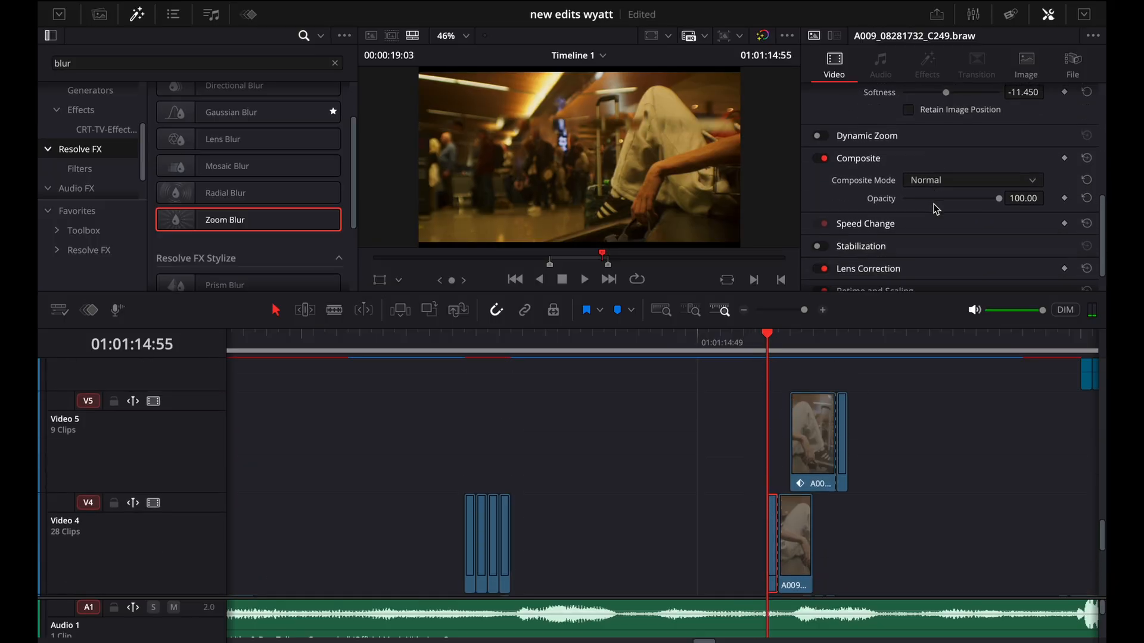
scroll(874, 227, up, 4)
scroll(874, 228, down, 2)
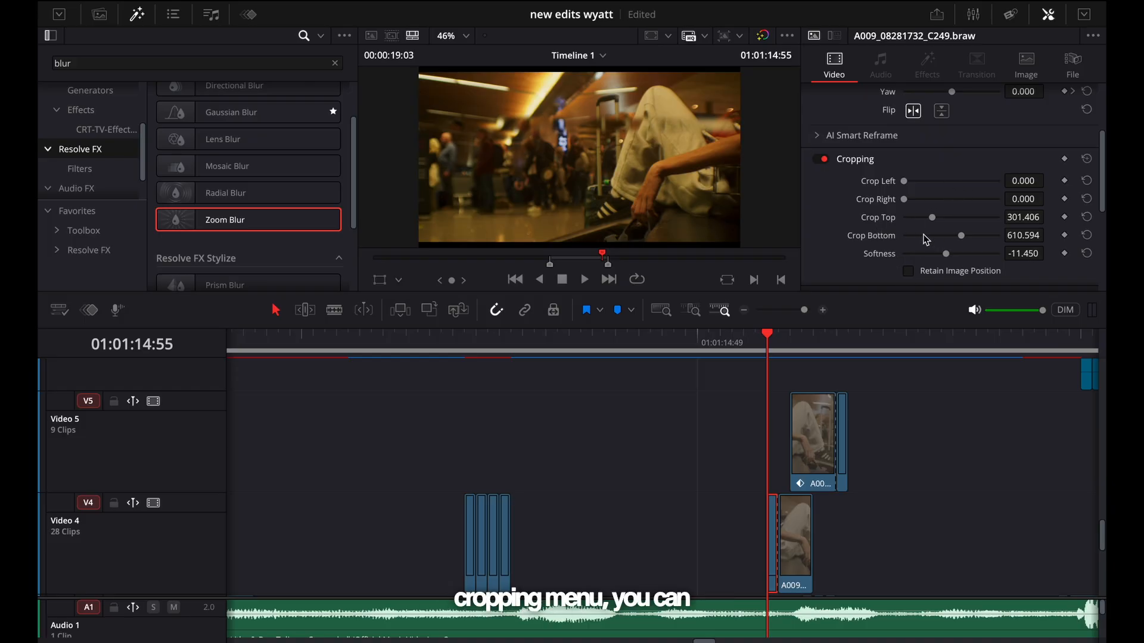
Step: Compare the softened first slice with the next Video 4 slice, show that clip's Cropping settings and step to 01:01:14:58
key(Right)
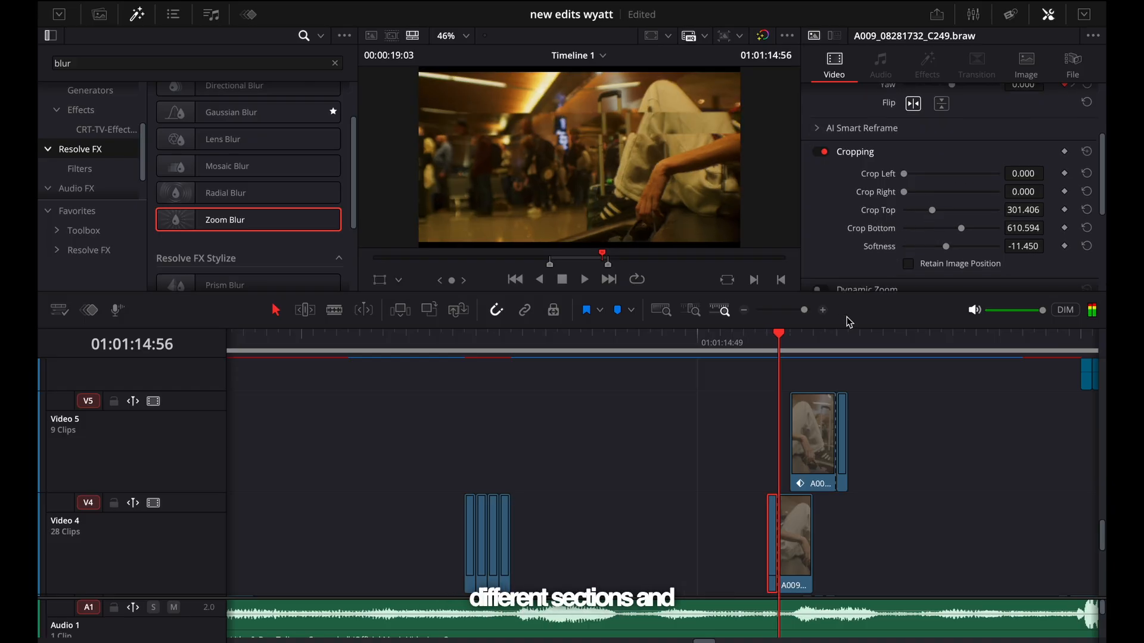
key(Left)
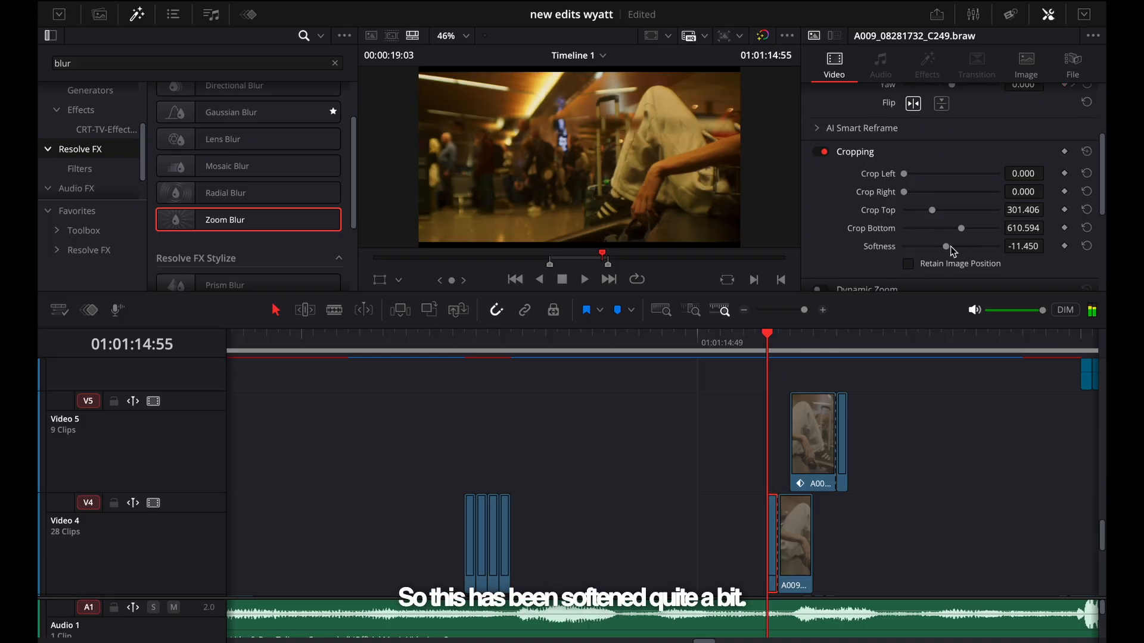
key(Right)
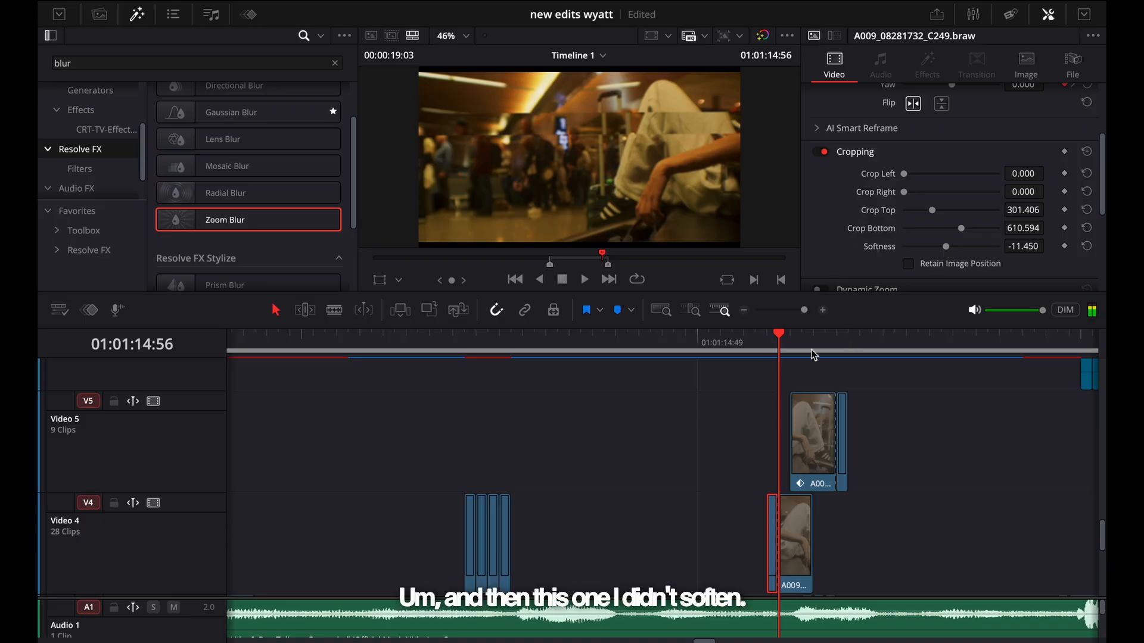
key(Right)
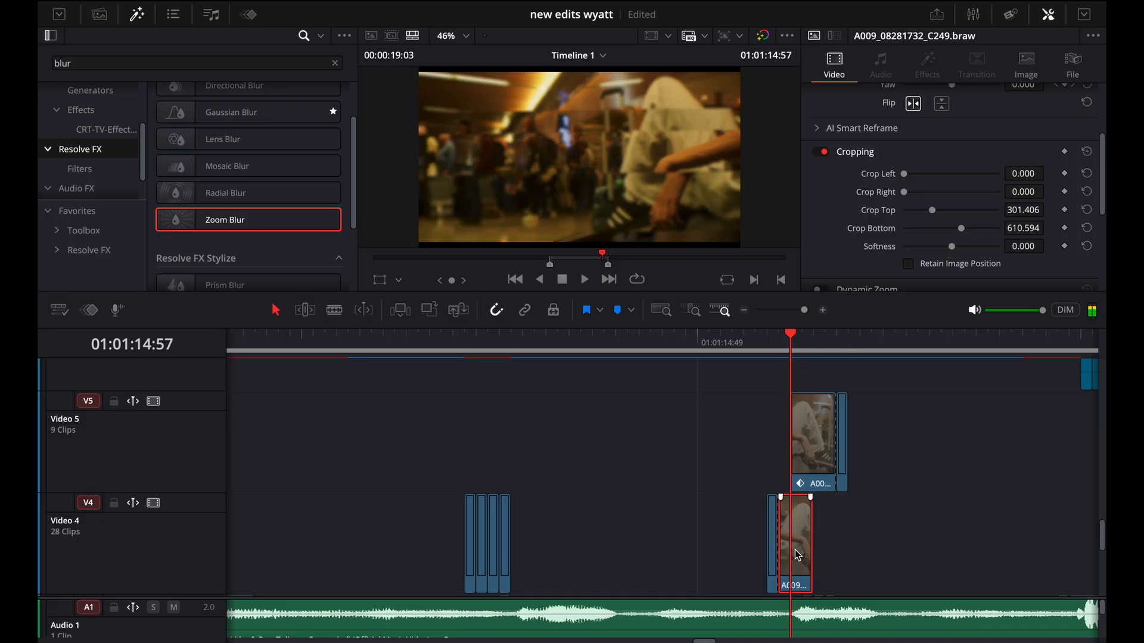
key(Right)
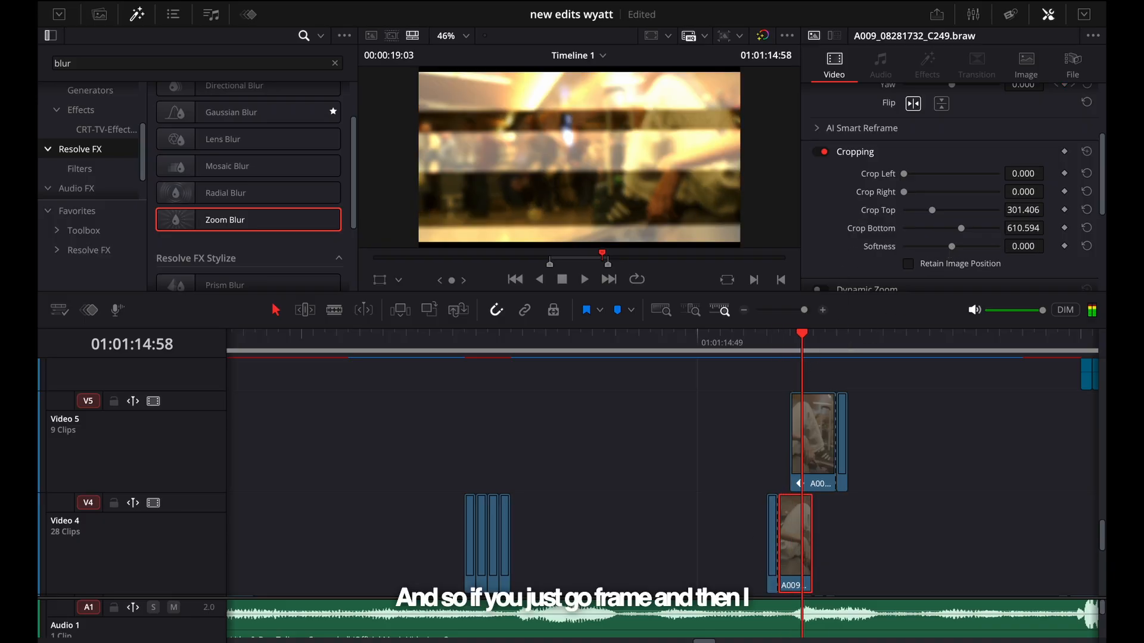
Step: Select the longer sliced clip on Video 5 to show its Cropping settings and bring the clips beneath it into view
click(841, 443)
click(822, 450)
scroll(822, 450, down, 2)
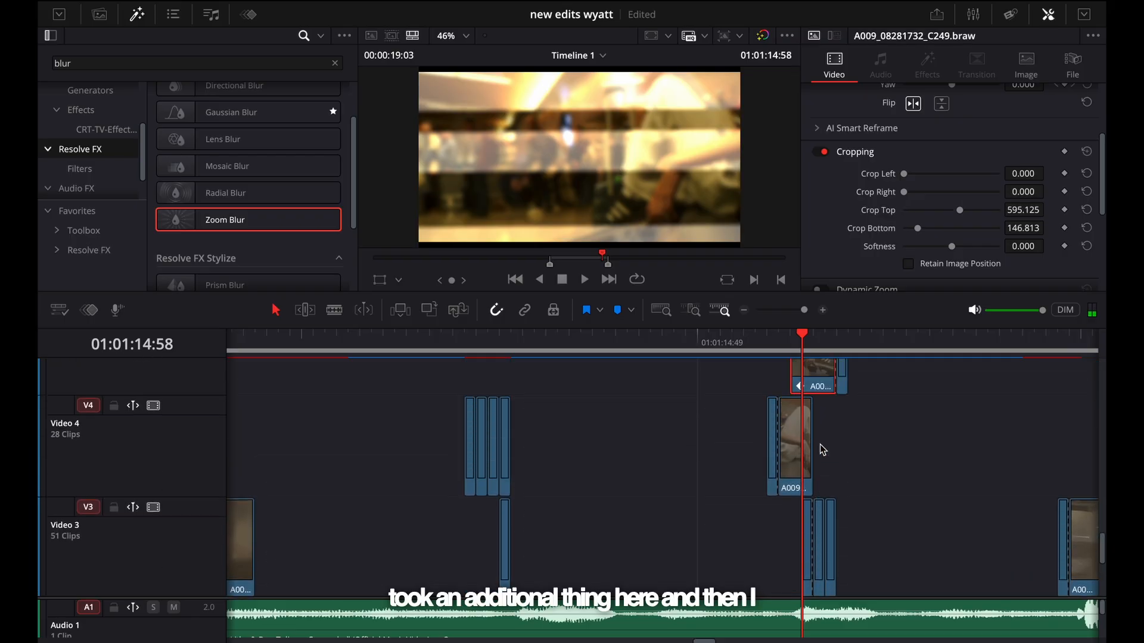
scroll(823, 449, up, 2)
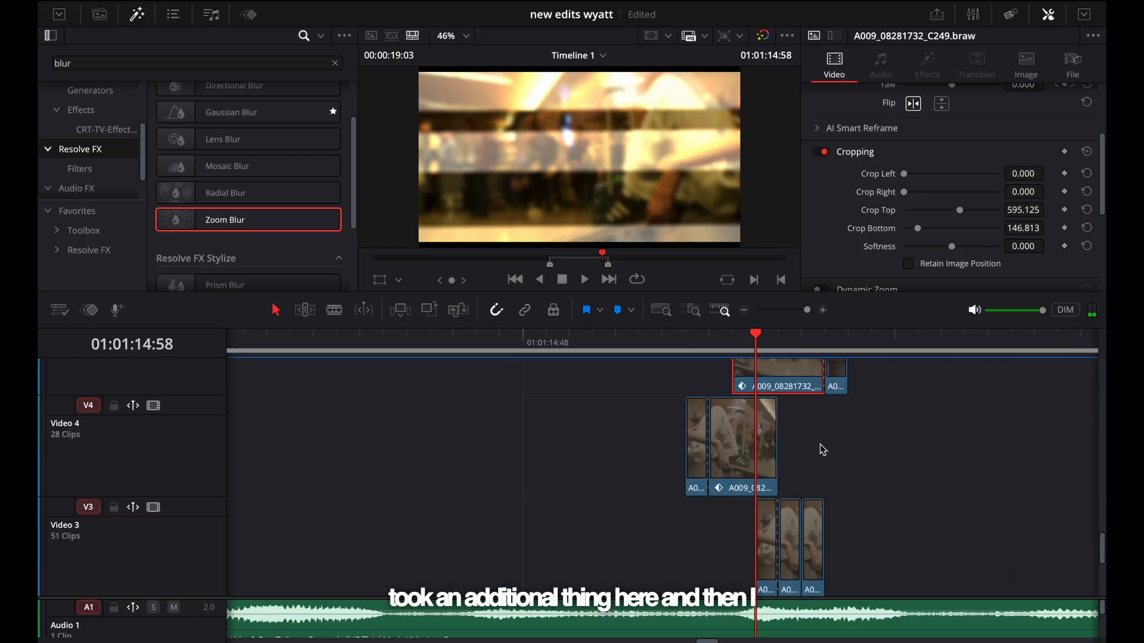
Step: Select the first one-frame clip on Video 3 at 01:01:14:58, show its Cropping settings and step through the neighbouring frames
click(773, 520)
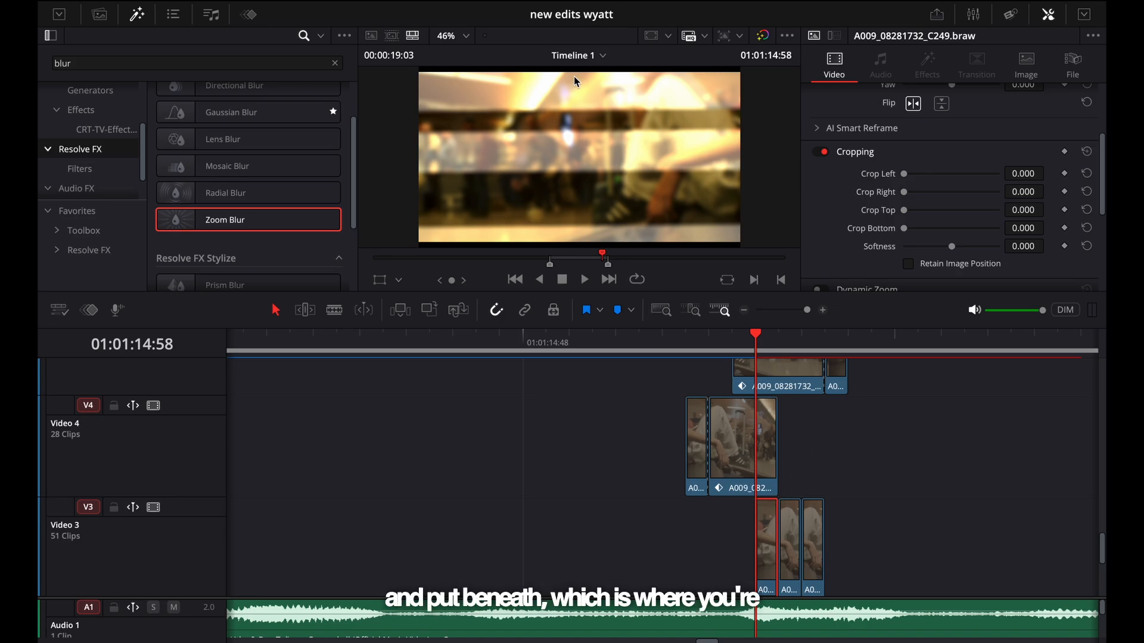
key(Left)
key(Right)
key(Right)
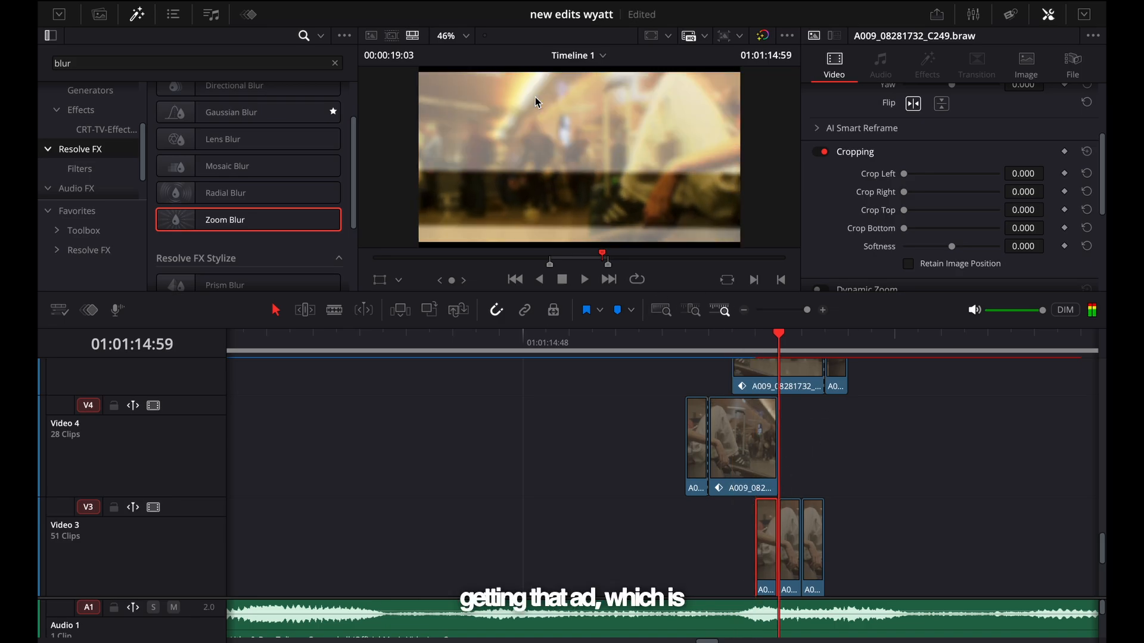
key(Left)
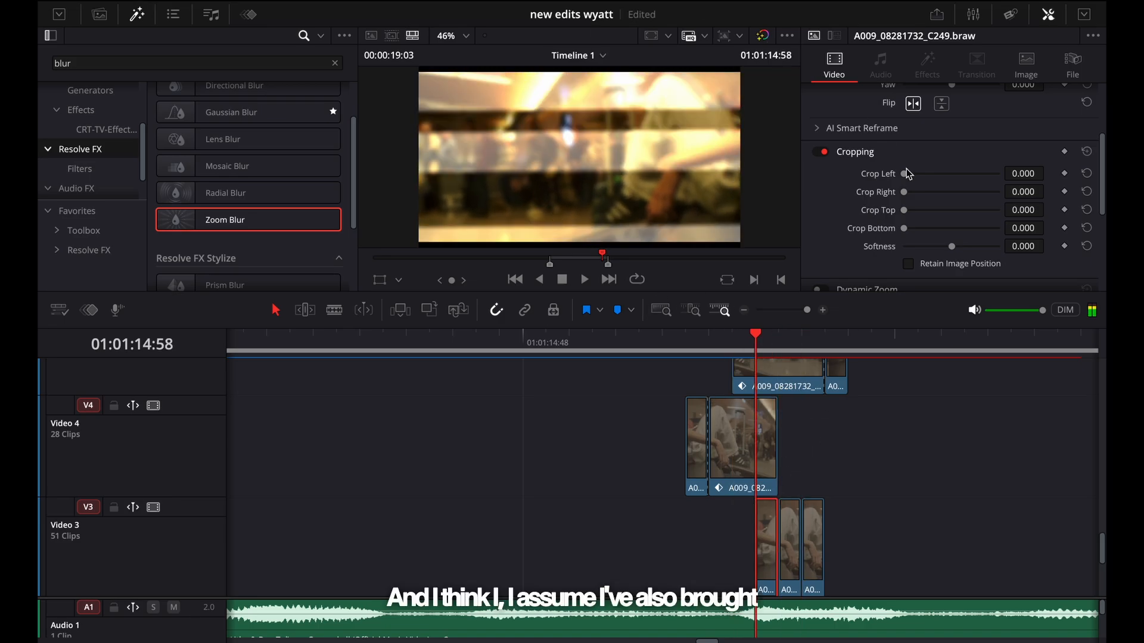
Step: Select the middle one-frame clip on Video 3, show its Composite settings and step through the frames to 01:01:15:01
scroll(943, 186, up, 3)
click(790, 569)
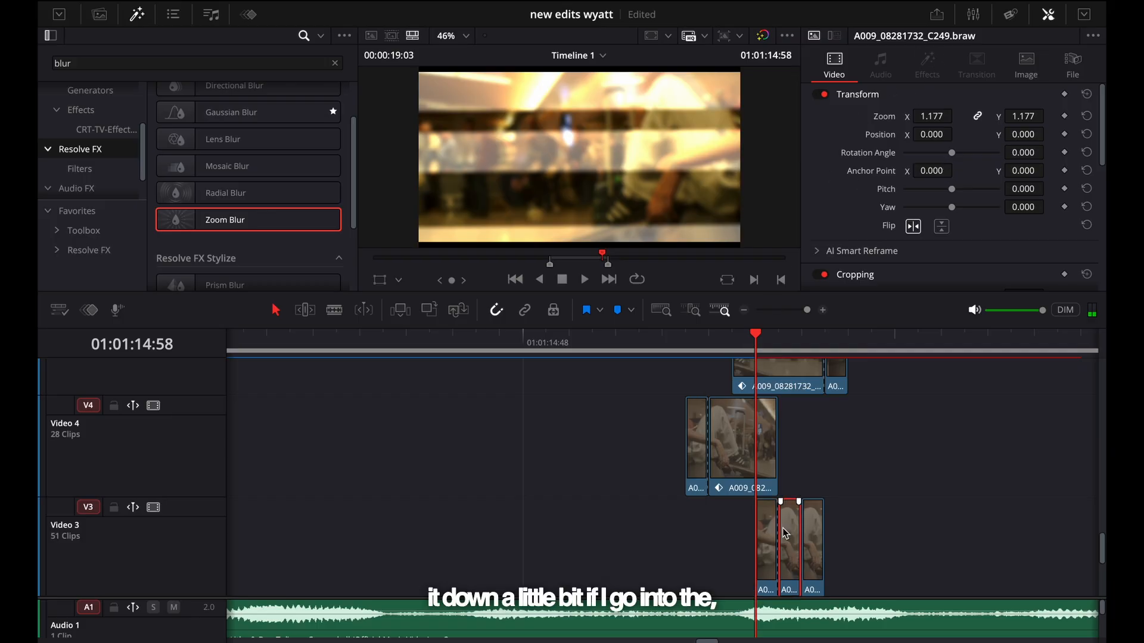
scroll(979, 256, down, 5)
scroll(949, 192, down, 3)
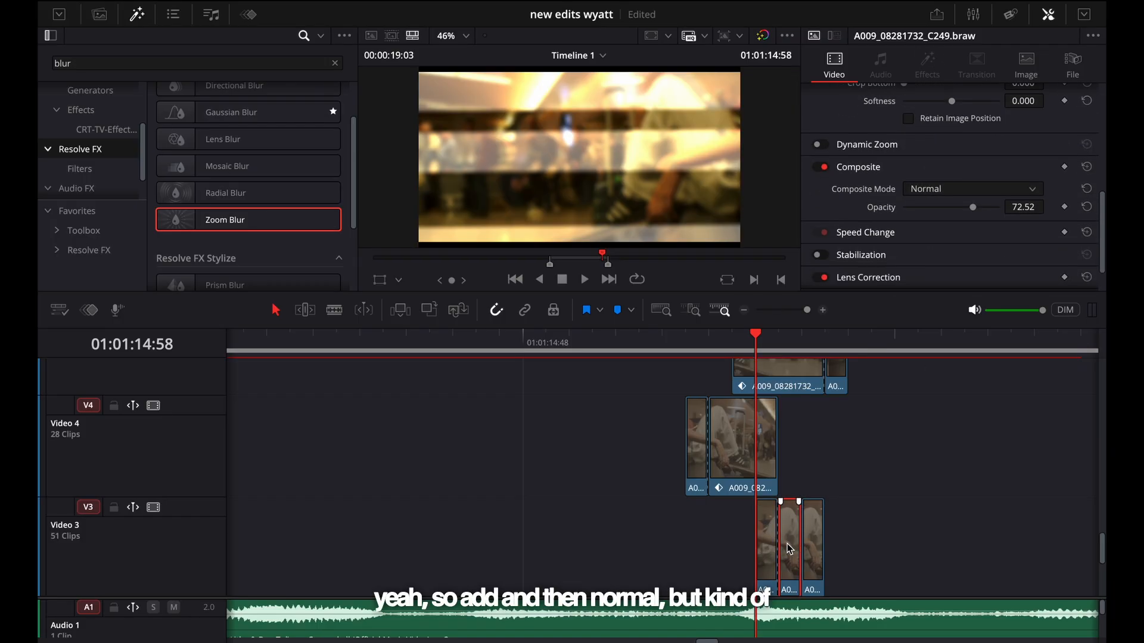
key(Right)
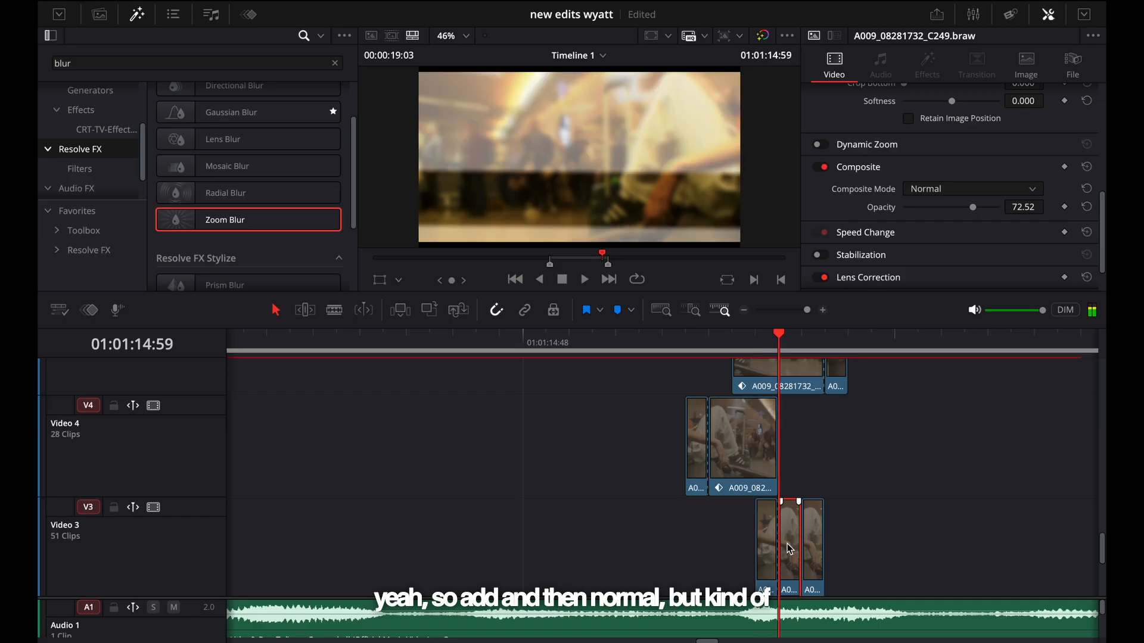
key(Right)
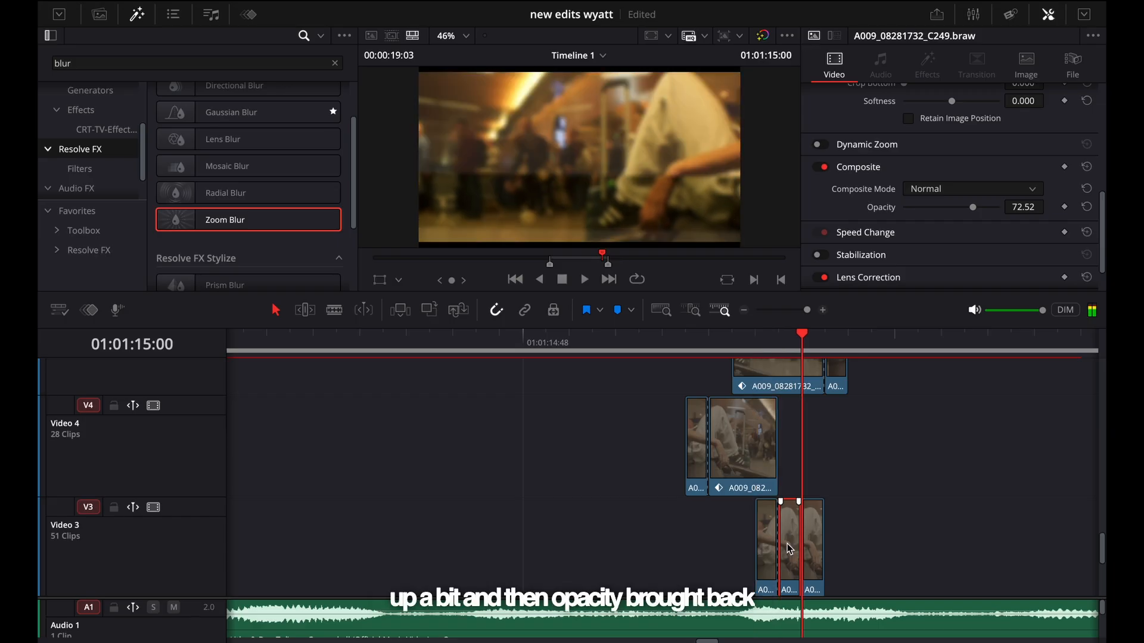
key(Right)
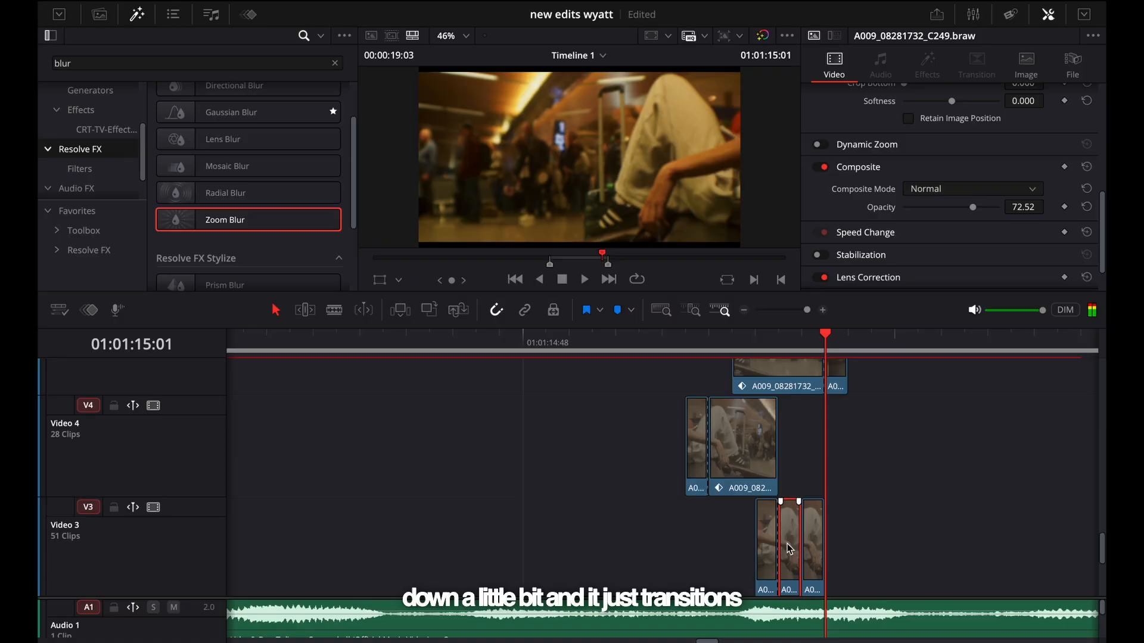
Step: Step back and forth through the sliced transition frames, finishing at 01:01:14:54 before the first slice
key(Left)
key(Left)
key(Left)
key(Left)
key(Left)
key(Left)
key(Left)
key(Right)
key(Right)
key(Right)
key(Right)
key(Right)
key(Right)
key(Right)
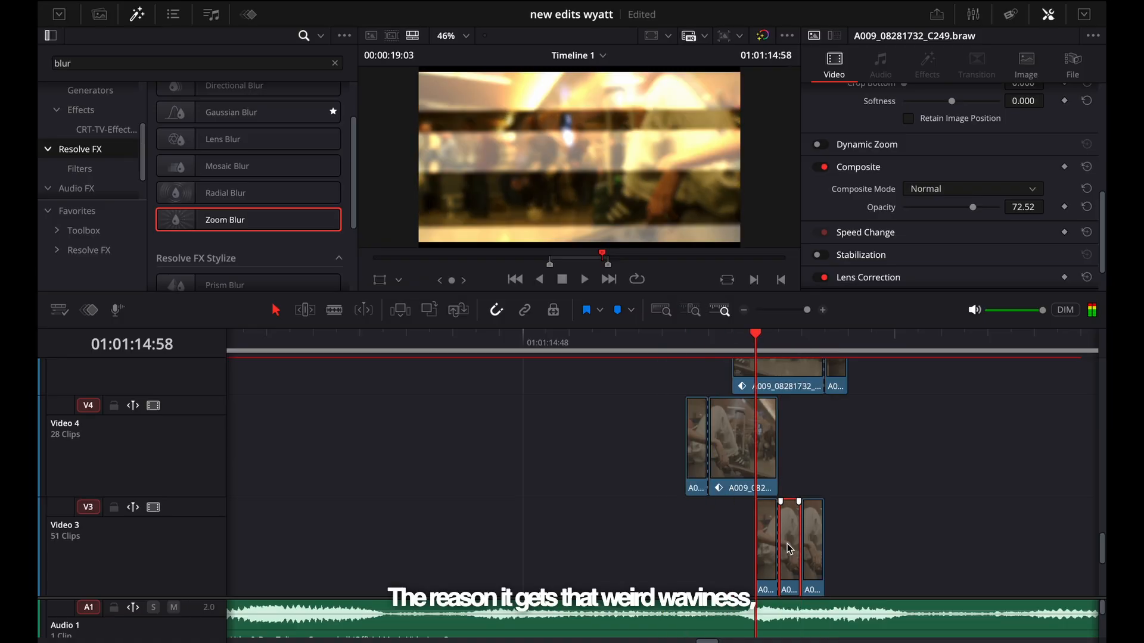
key(Left)
key(Left)
key(Left)
key(Left)
key(Left)
key(Left)
key(Left)
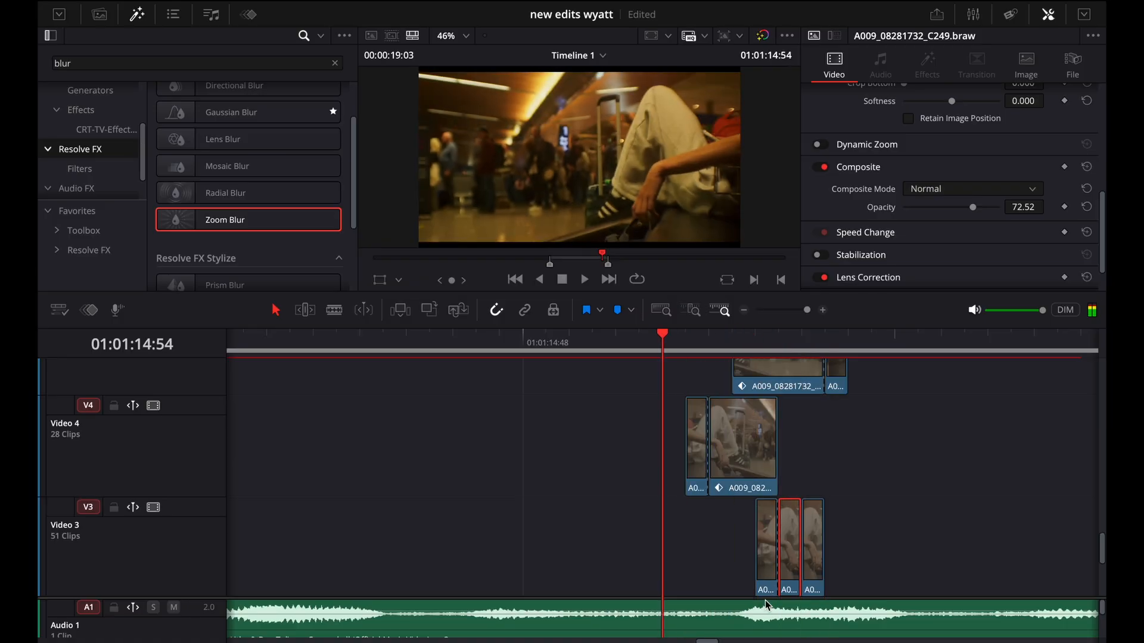
Step: Select the A009_08281732_C249.braw clip on Video 1 beneath the slices and show its Transform settings
scroll(727, 606, down, 3)
scroll(727, 606, up, 3)
scroll(772, 424, down, 4)
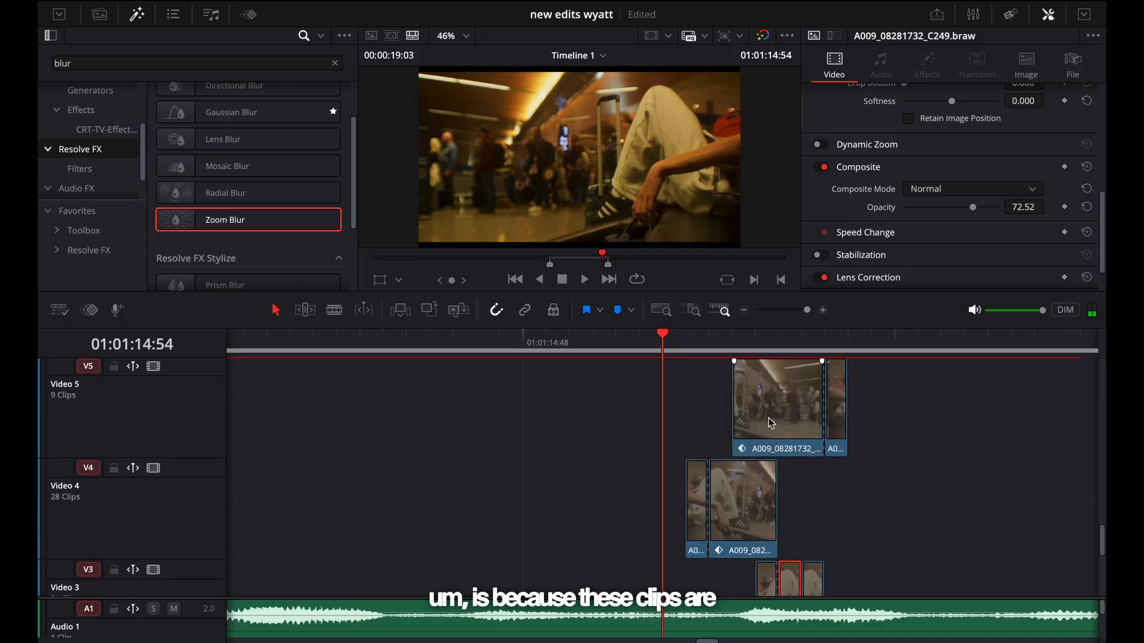
click(703, 523)
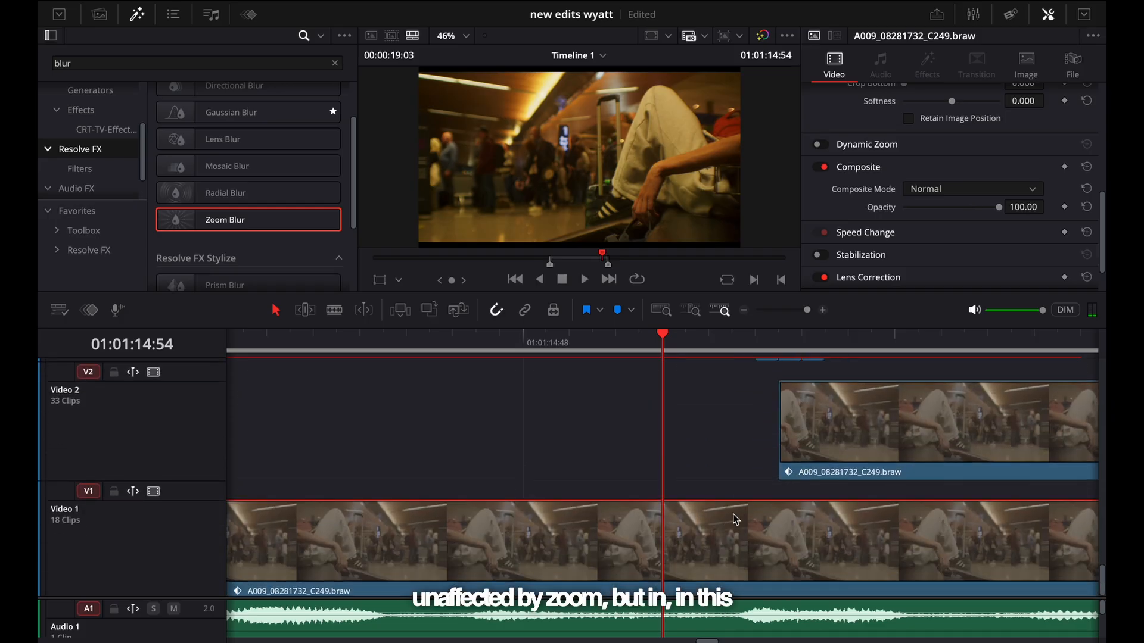
key(ctrl+minus)
scroll(918, 200, up, 5)
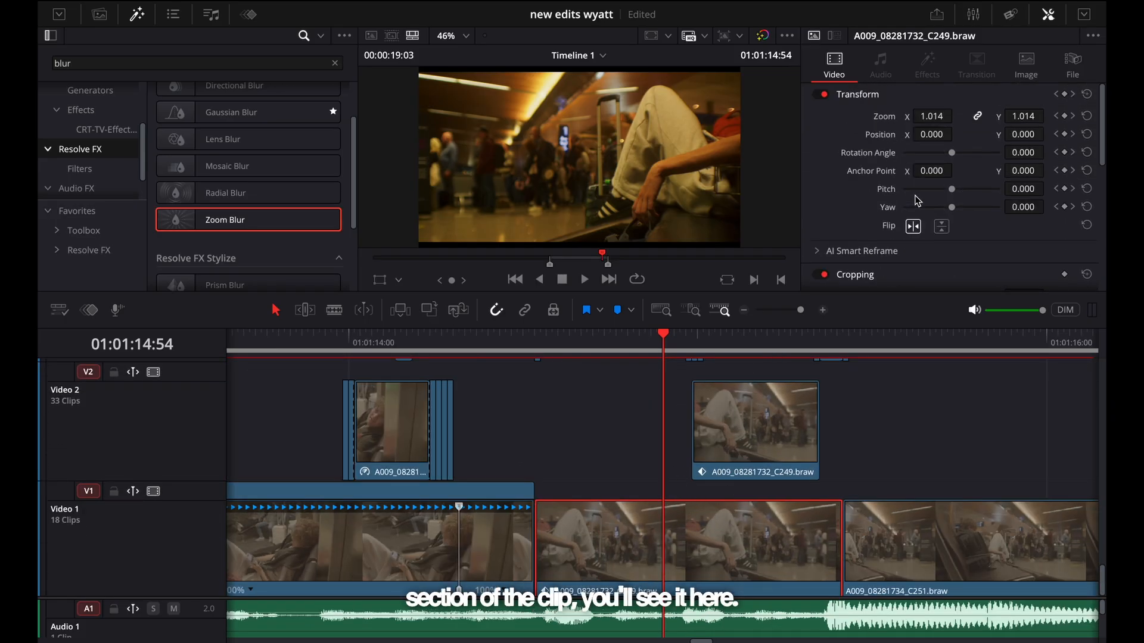
Step: Go back to 01:01:14:49 and step forward to 01:01:14:58 to examine how the Video 1 clip's Zoom values change
key(Left)
key(Left)
key(Left)
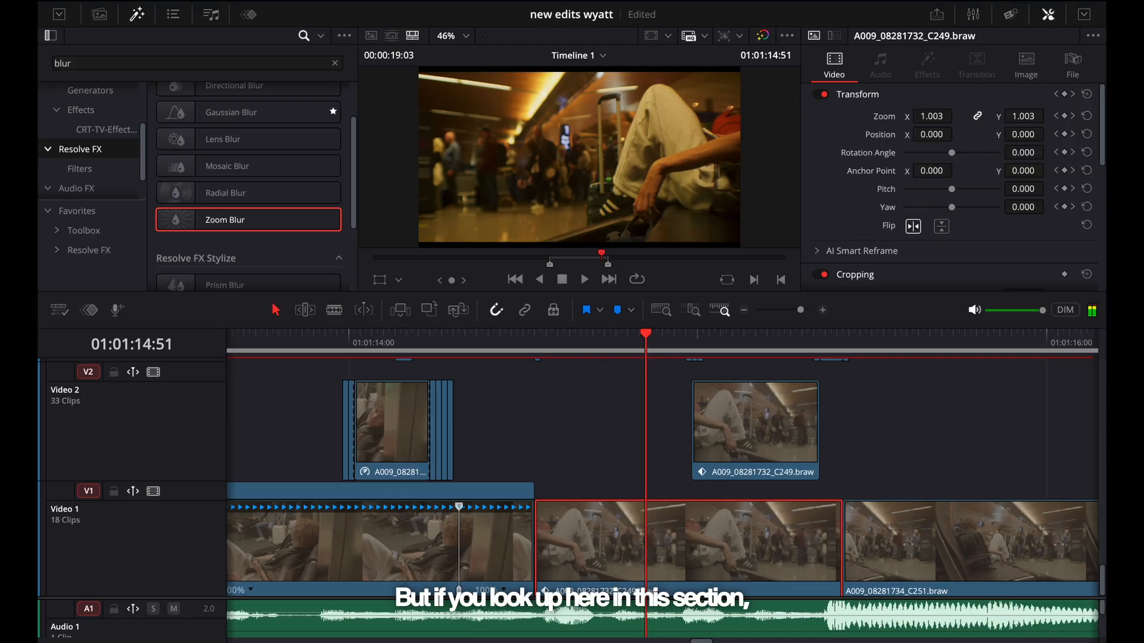
key(Left)
key(Left)
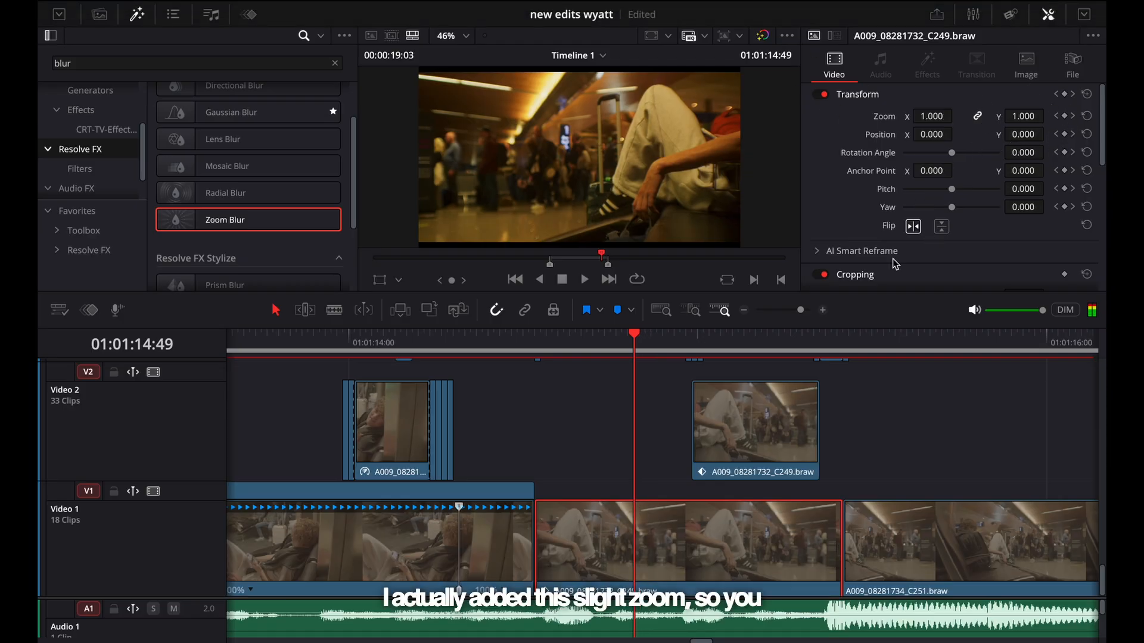
key(Right)
key(Right)
key(Right)
key(Right)
key(Right)
key(Right)
key(Right)
key(Right)
key(Right)
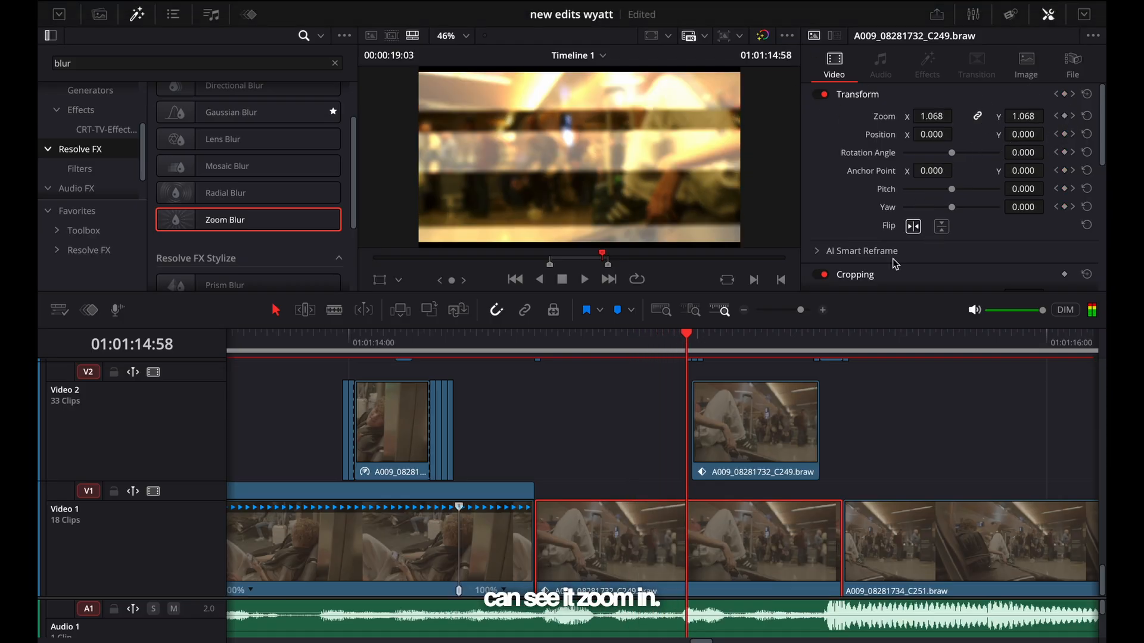
Step: Return to 01:01:14:54 and step forward to 01:01:14:57 to show the zoom continuing beneath the sliced overlays
key(Right)
key(Left)
key(Left)
key(Left)
key(Left)
key(Left)
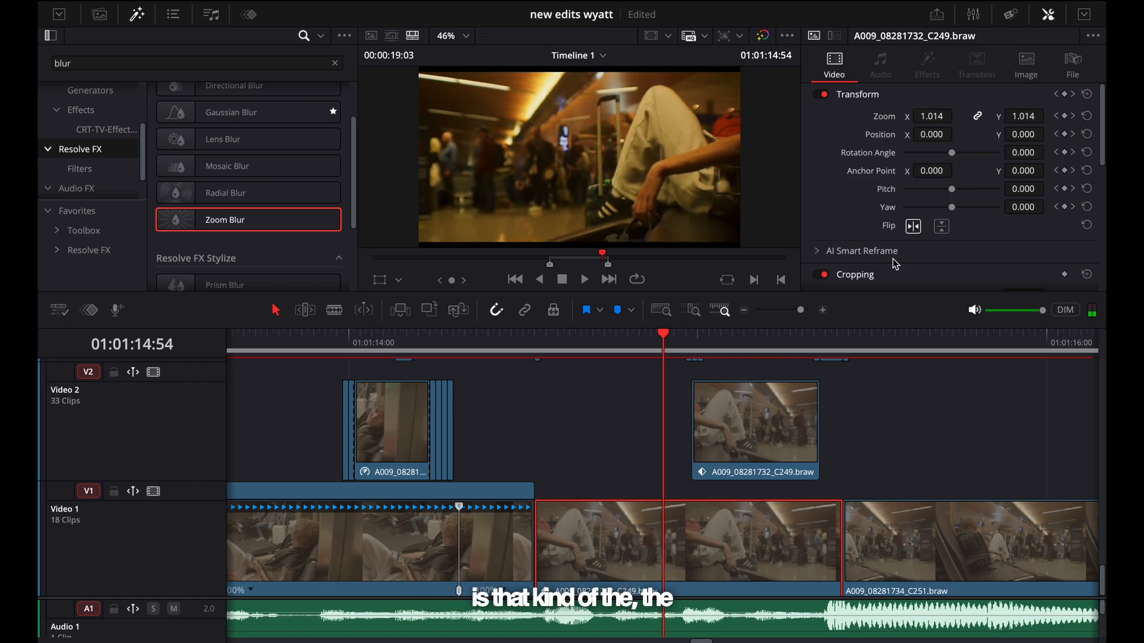
key(Right)
key(Right)
key(Right)
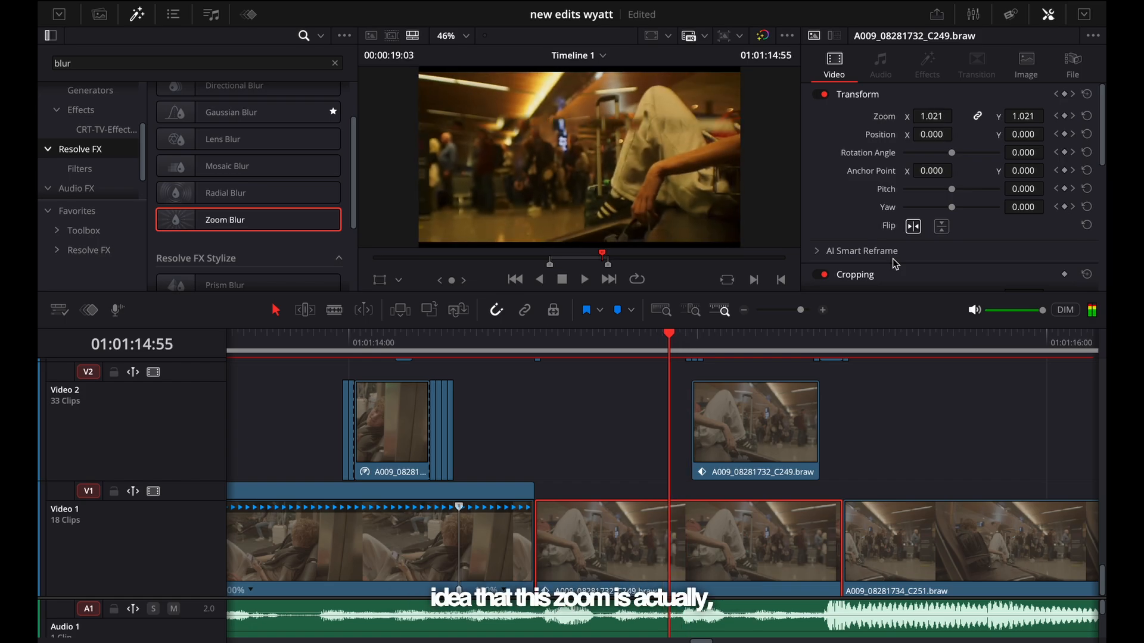
Step: Enlarge the preview image and step between 01:01:14:54 and 01:01:14:58 to compare the zooming clip with its surrounding slices
scroll(626, 128, up, 2)
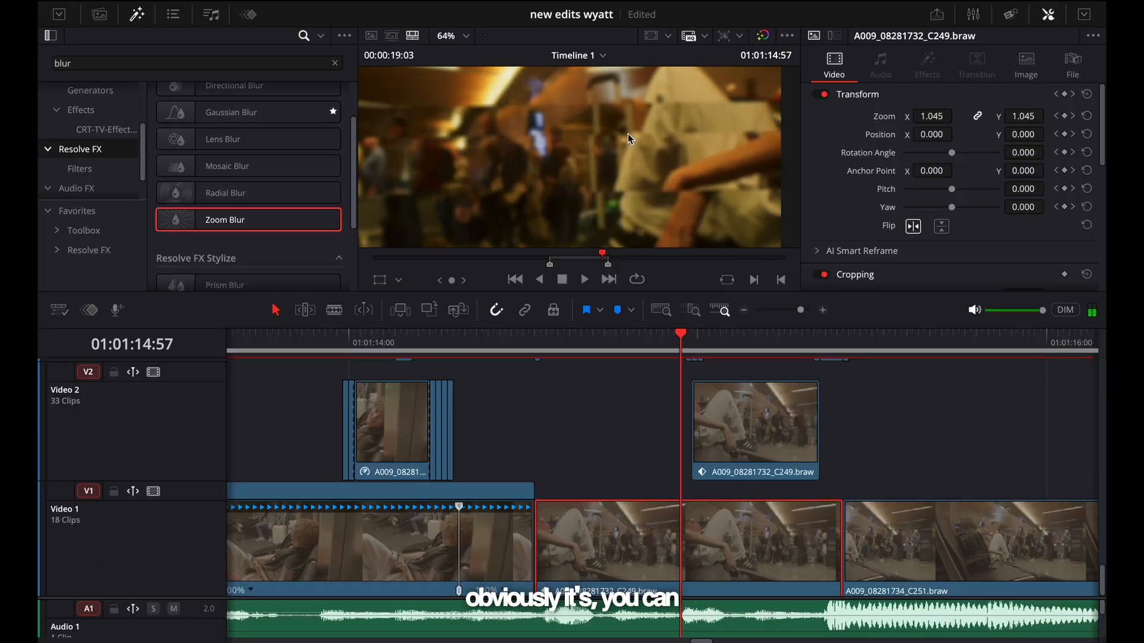
key(Right)
key(Left)
key(Left)
key(Left)
key(Left)
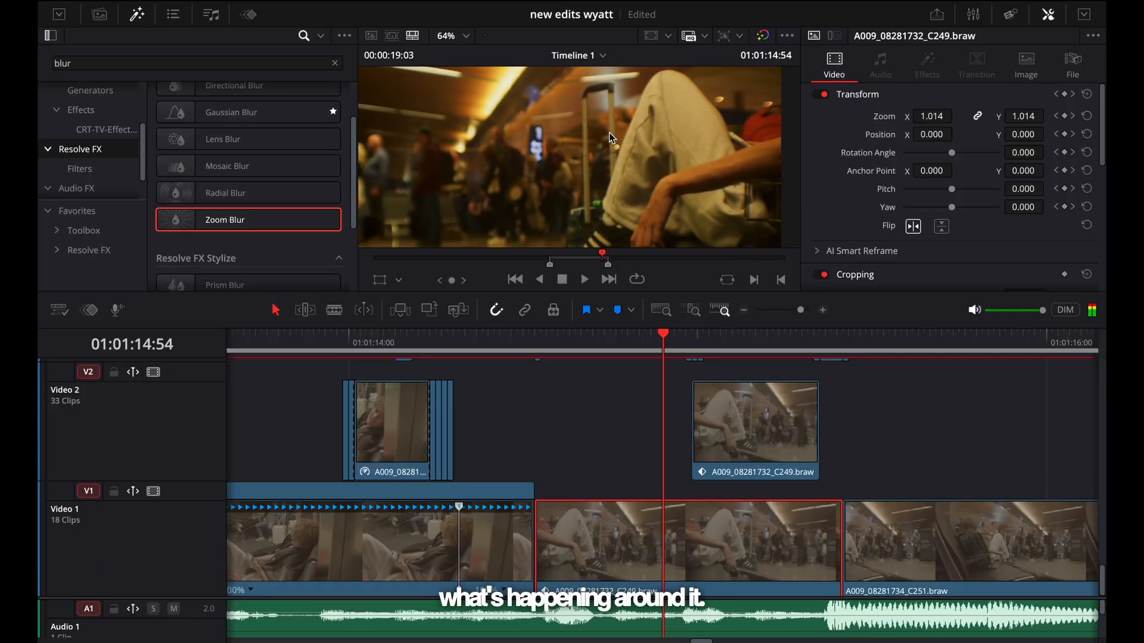
key(Right)
key(Right)
key(Right)
key(Right)
key(Left)
key(Left)
key(Left)
key(Left)
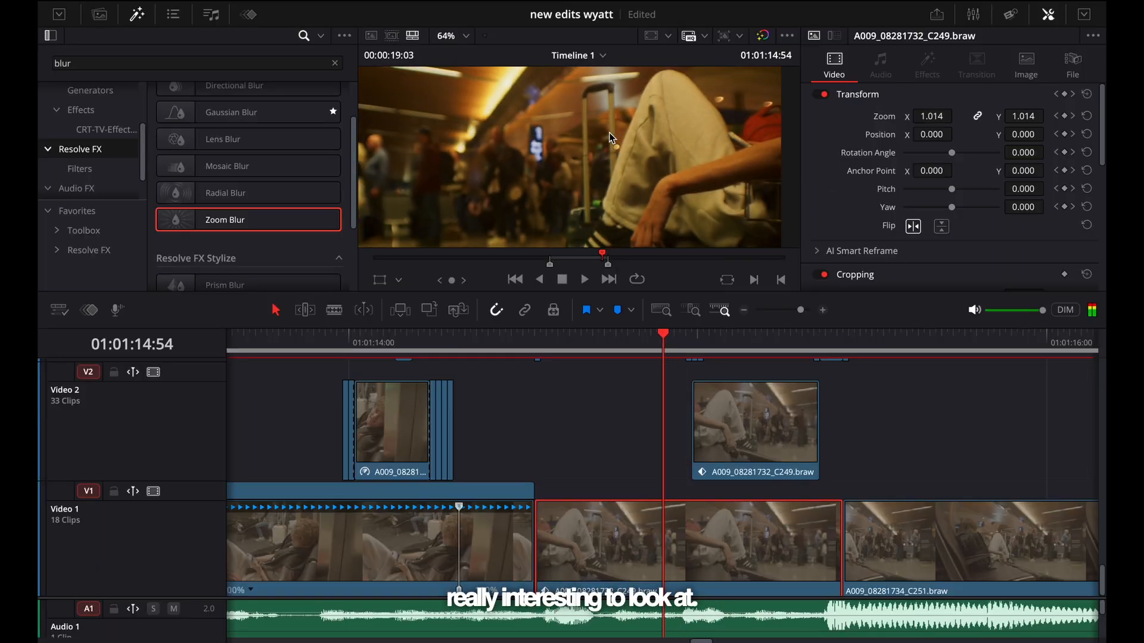
Step: Show more of the timeline and the whole preview frame, stepping forward through the zoom transition to 01:01:15:01
key(ctrl+minus)
scroll(590, 146, down, 2)
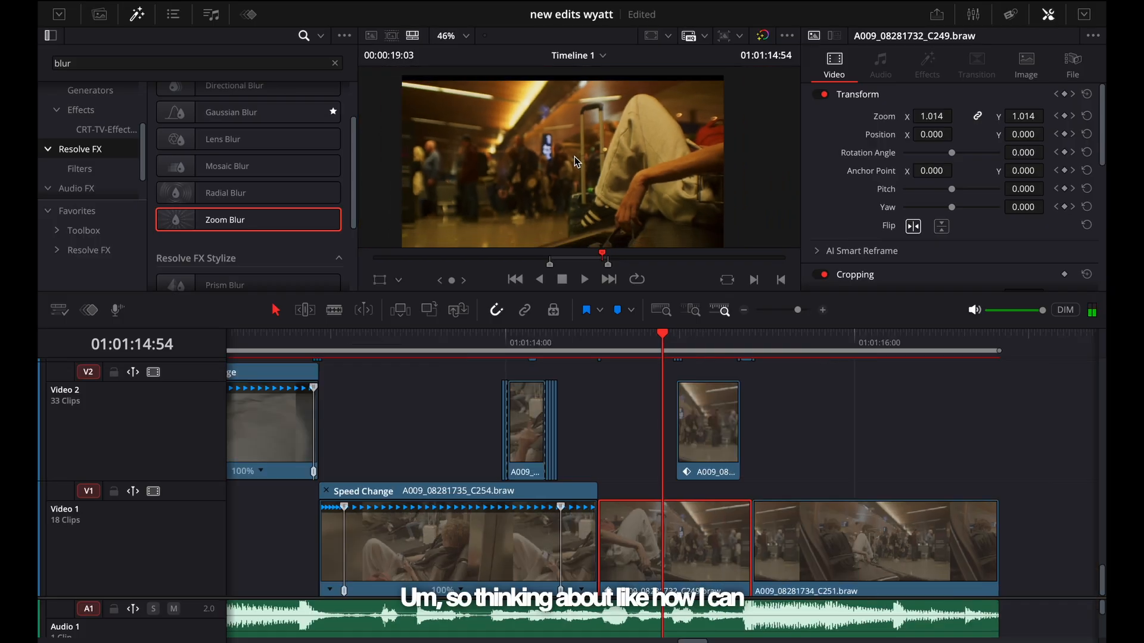
key(Right)
key(Right)
key(Right)
key(Right)
key(Right)
key(Right)
key(Right)
key(Right)
key(Right)
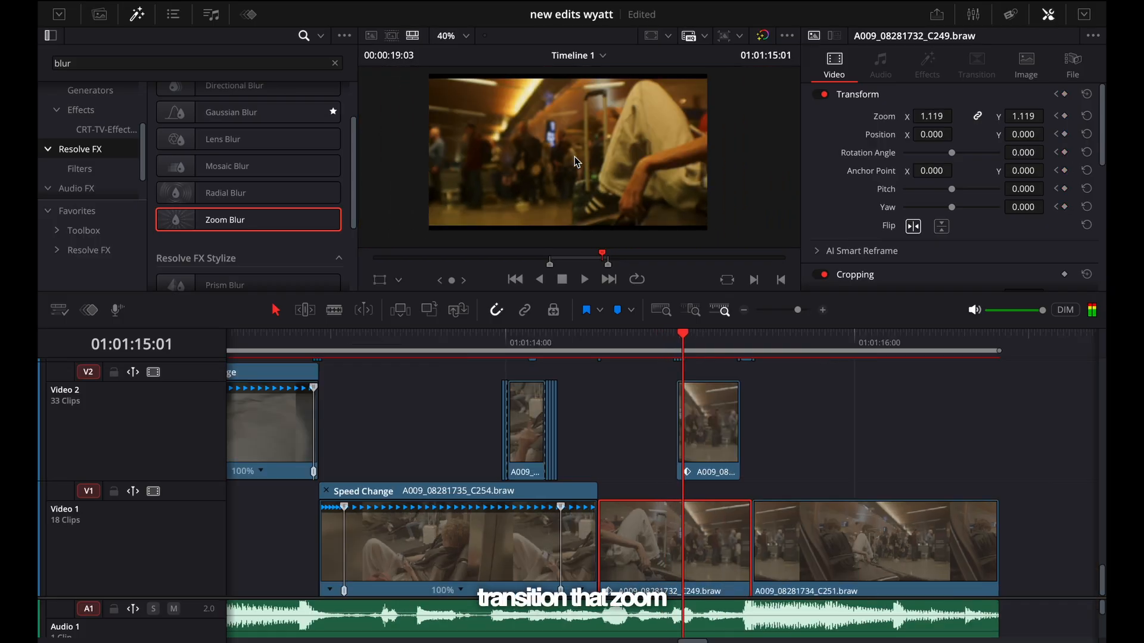
Step: Step back through the zoom transition to before the slices and place the playhead at 01:01:14:53
key(Left)
key(Left)
key(Left)
key(Left)
key(Left)
key(Left)
key(Left)
key(Left)
key(Left)
key(Left)
key(Left)
key(Left)
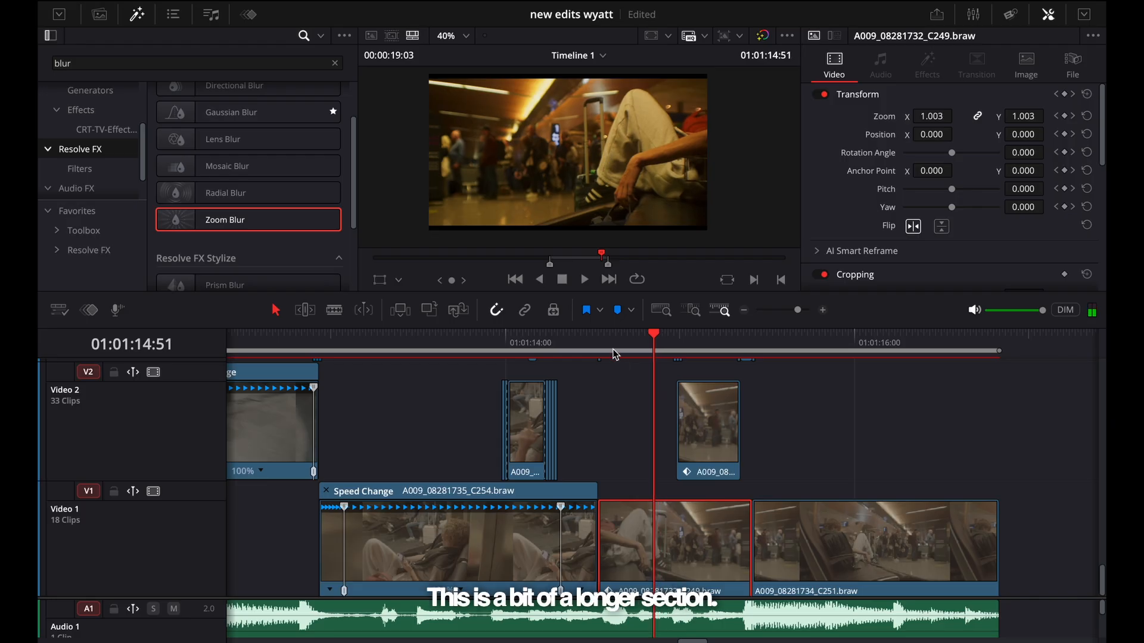
mouse_move(656, 344)
mouse_down()
mouse_move(707, 349)
mouse_move(659, 348)
mouse_up()
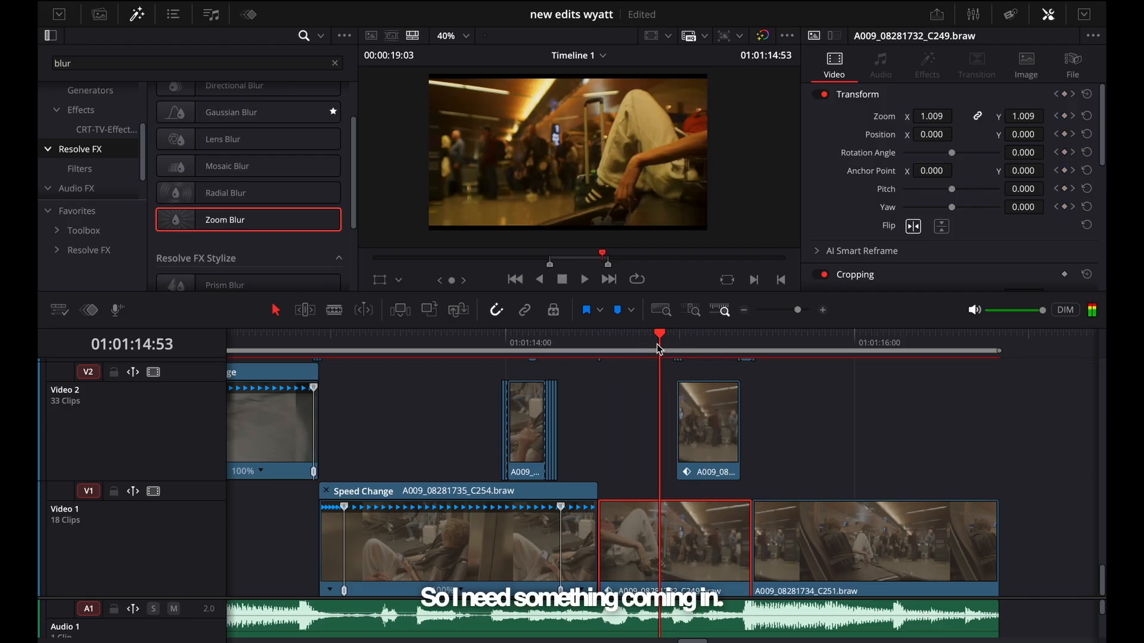
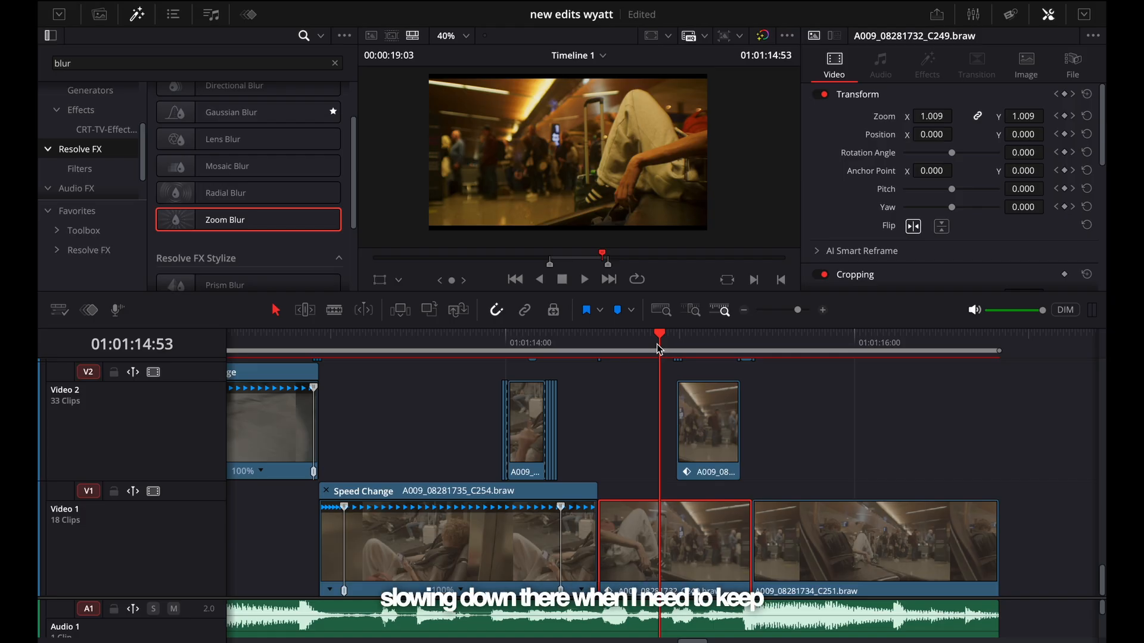
Step: Play and step through the zoom transition from 01:01:14:53, then return the playhead to 01:01:14:45
key(space)
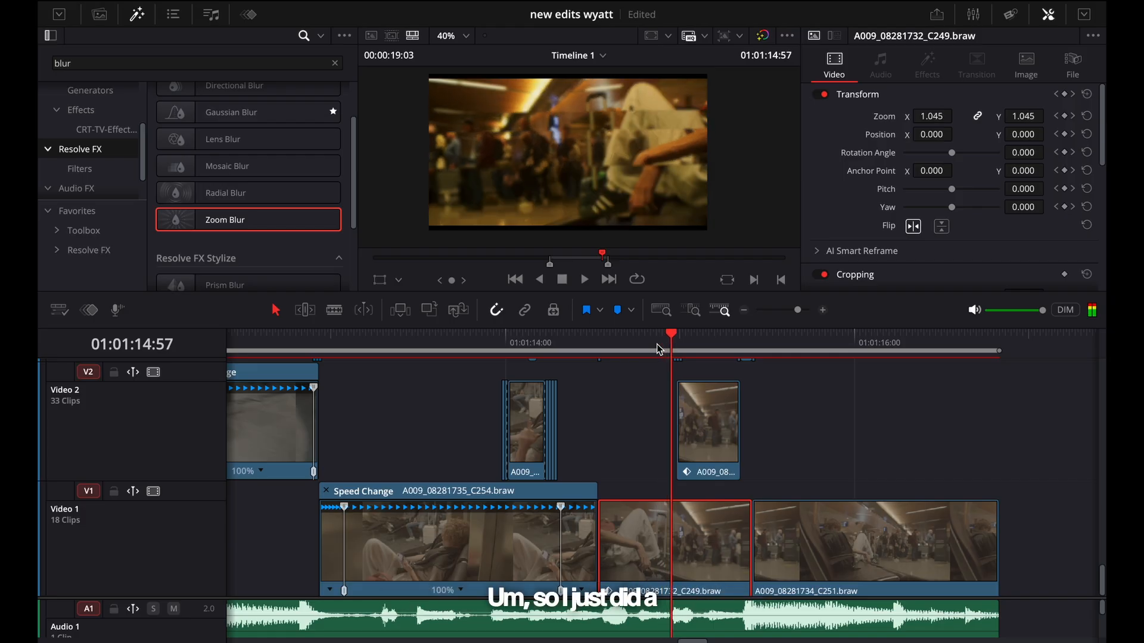
key(Right)
key(Right)
key(Right)
key(Right)
key(Right)
key(Right)
key(Right)
drag(672, 338, 633, 346)
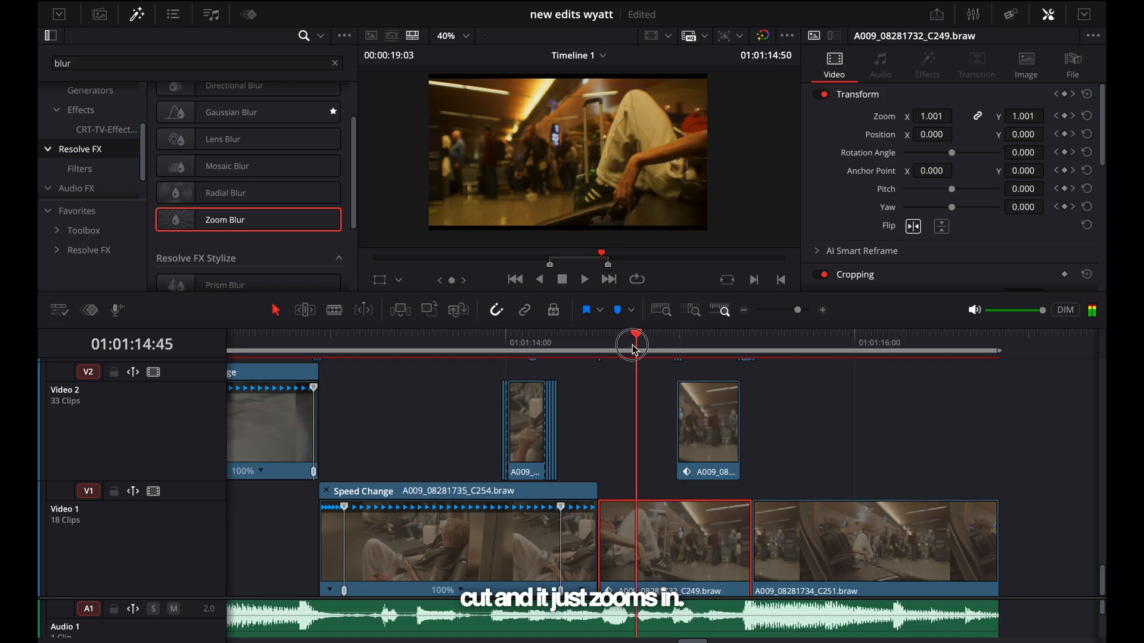
Step: Replay the zoom transition several times from just before the slices and stop at 01:01:15:14
click(633, 349)
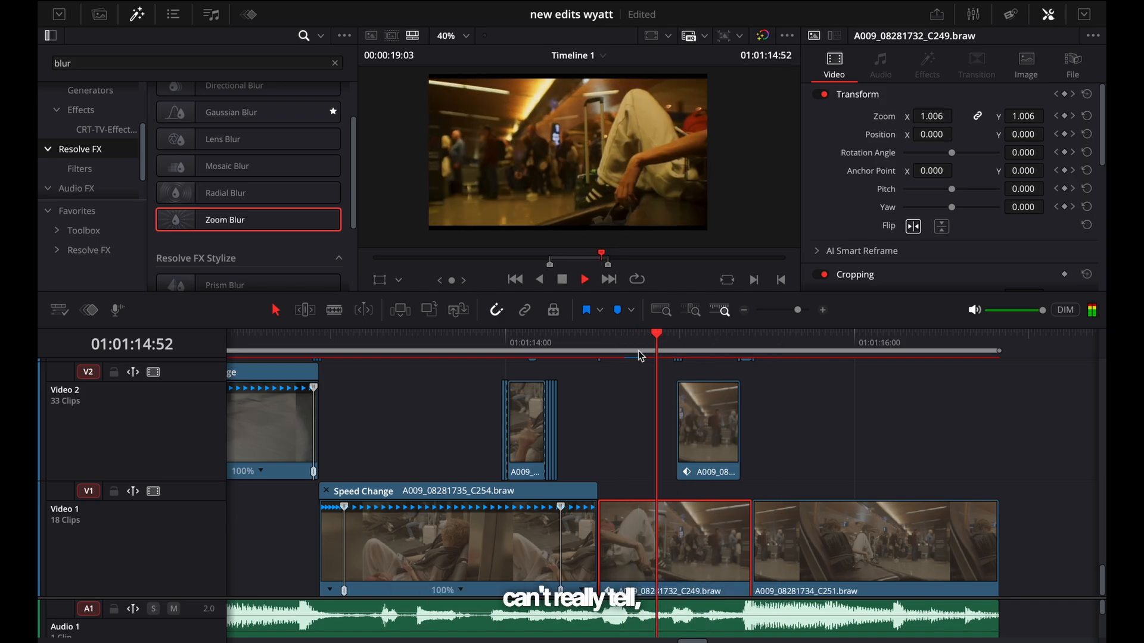
click(639, 356)
click(639, 355)
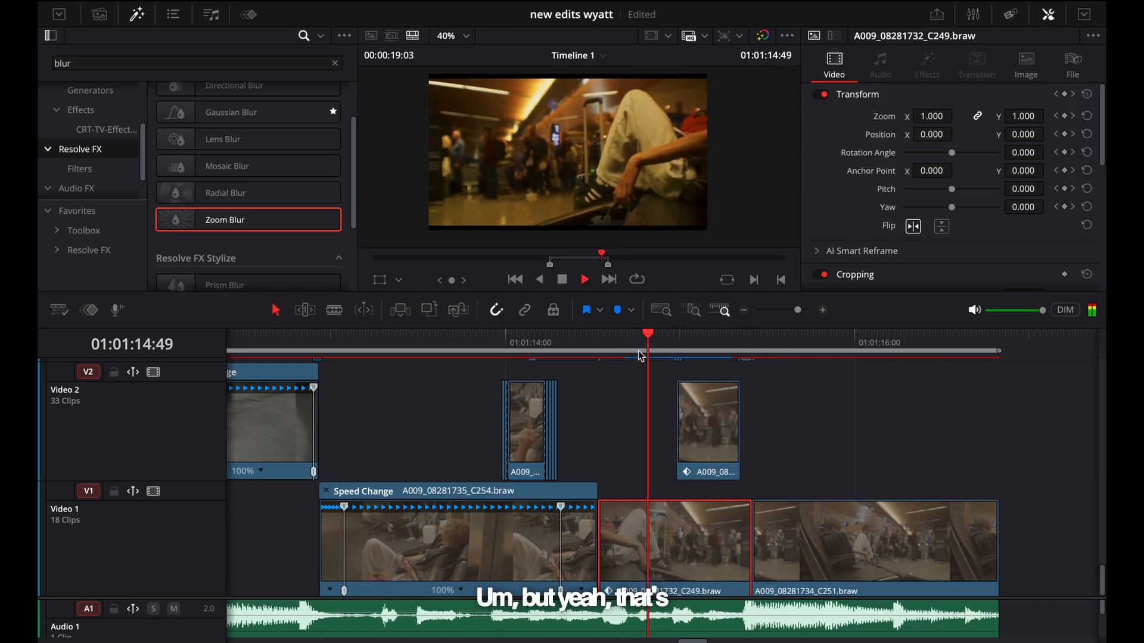
click(651, 350)
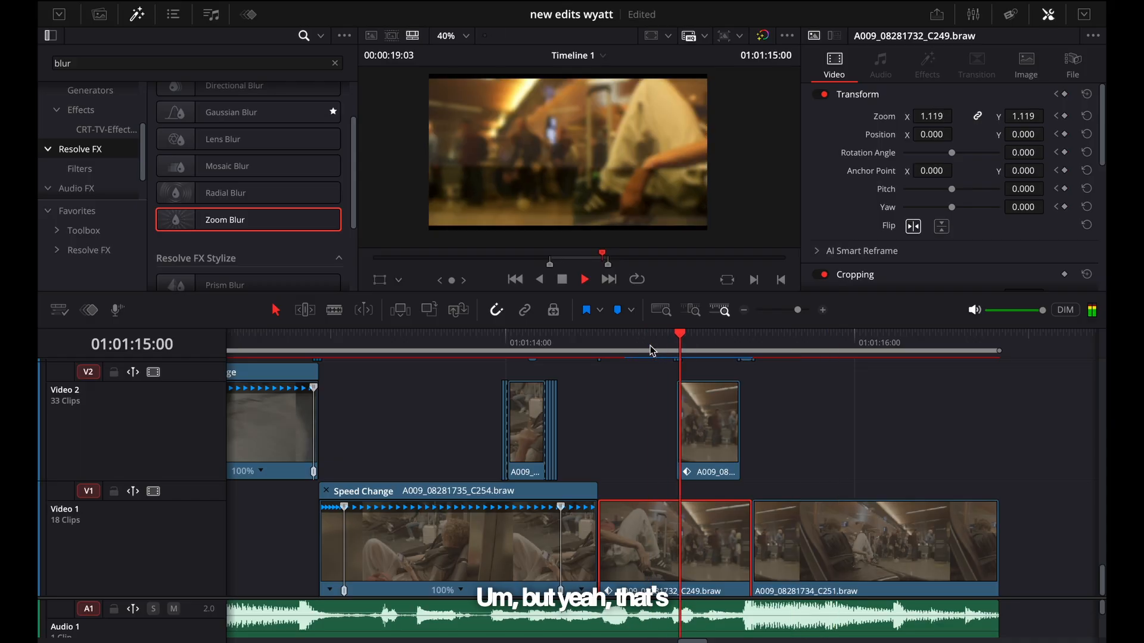
click(651, 350)
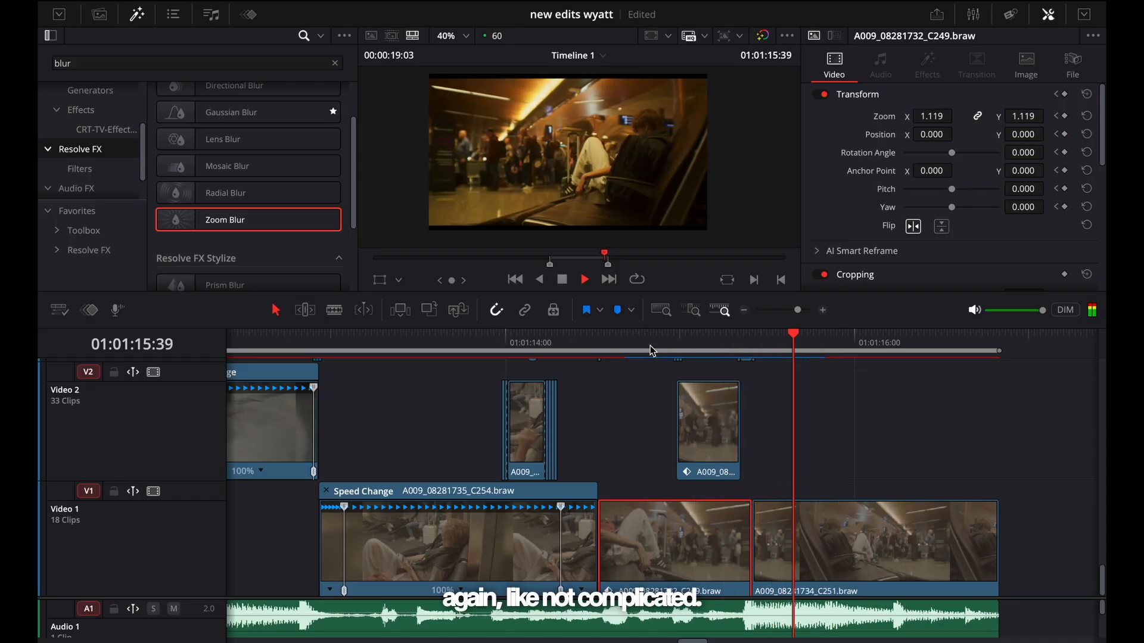
click(651, 350)
click(603, 351)
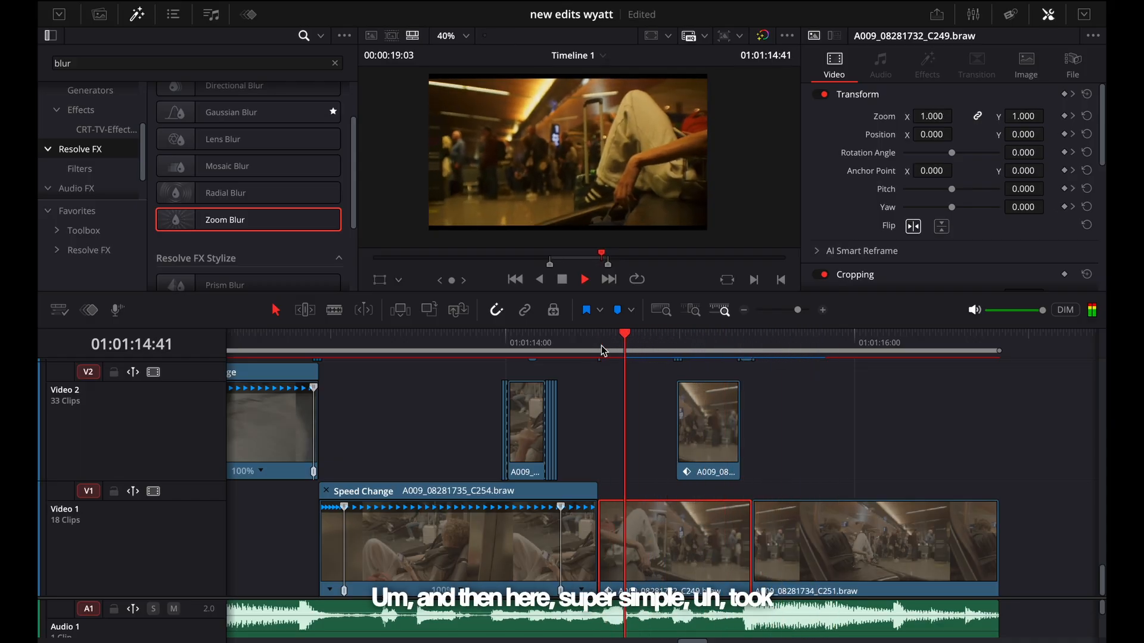
click(665, 345)
key(space)
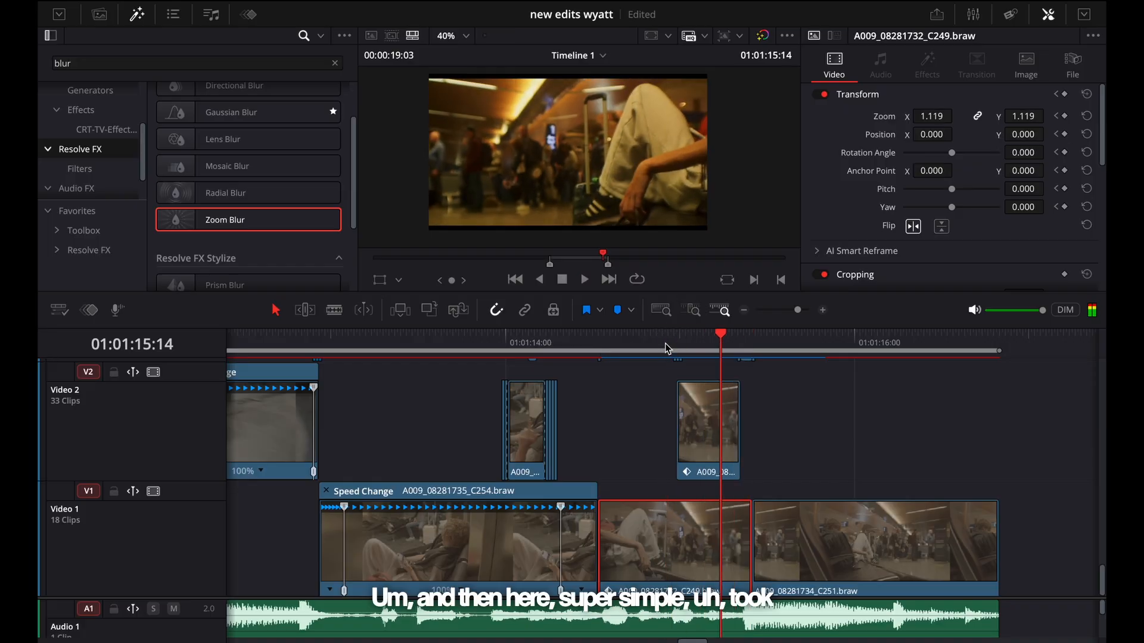
Step: Magnify the timeline around the end of the Video 1 clip and go to 01:01:15:22 over the Video 3 overlay clips
key(super+equal)
key(Right)
key(Right)
key(Right)
key(Right)
key(Right)
key(super+equal)
key(super+equal)
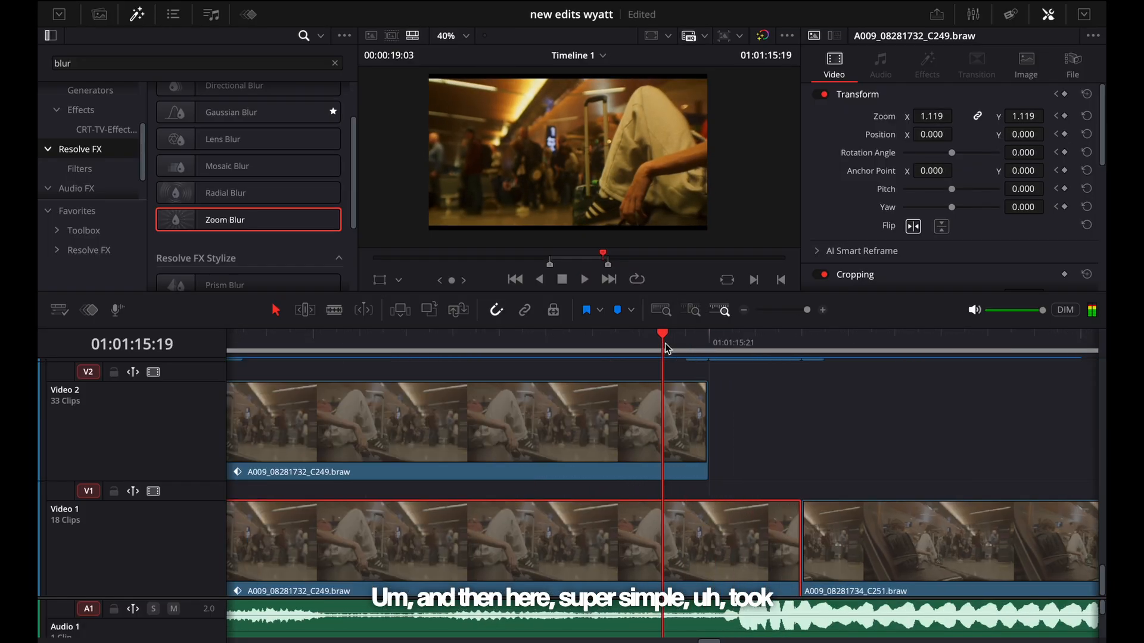
scroll(668, 358, up, 3)
click(739, 352)
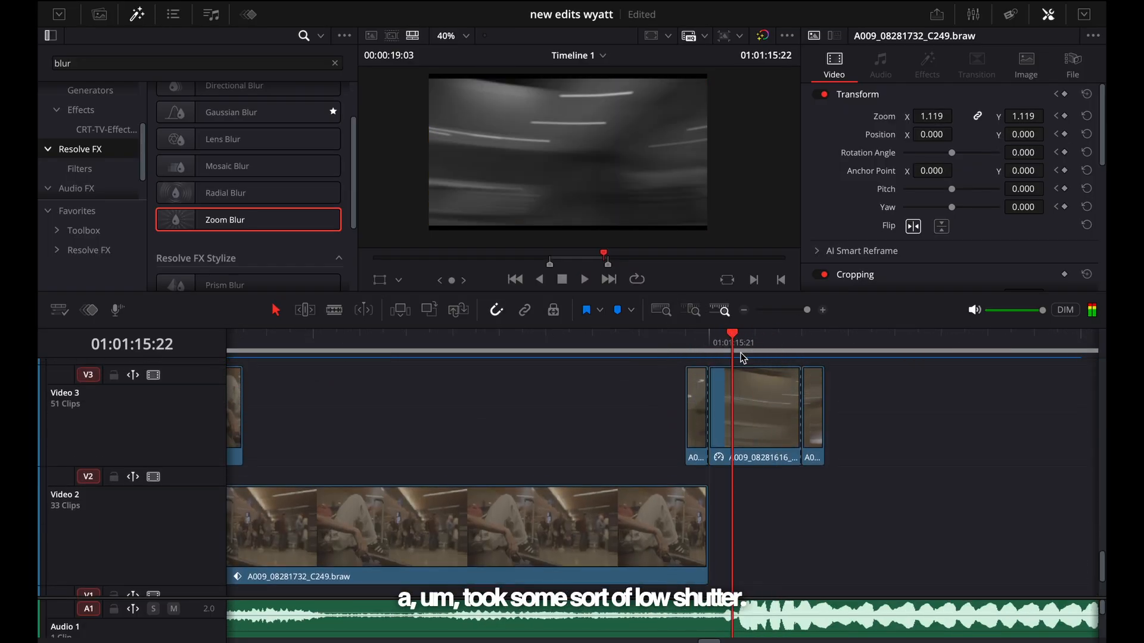
Step: Select the A009_08281616_C242.braw overlay on Video 3, show its Cropping settings and step through its blurred frames
key(Right)
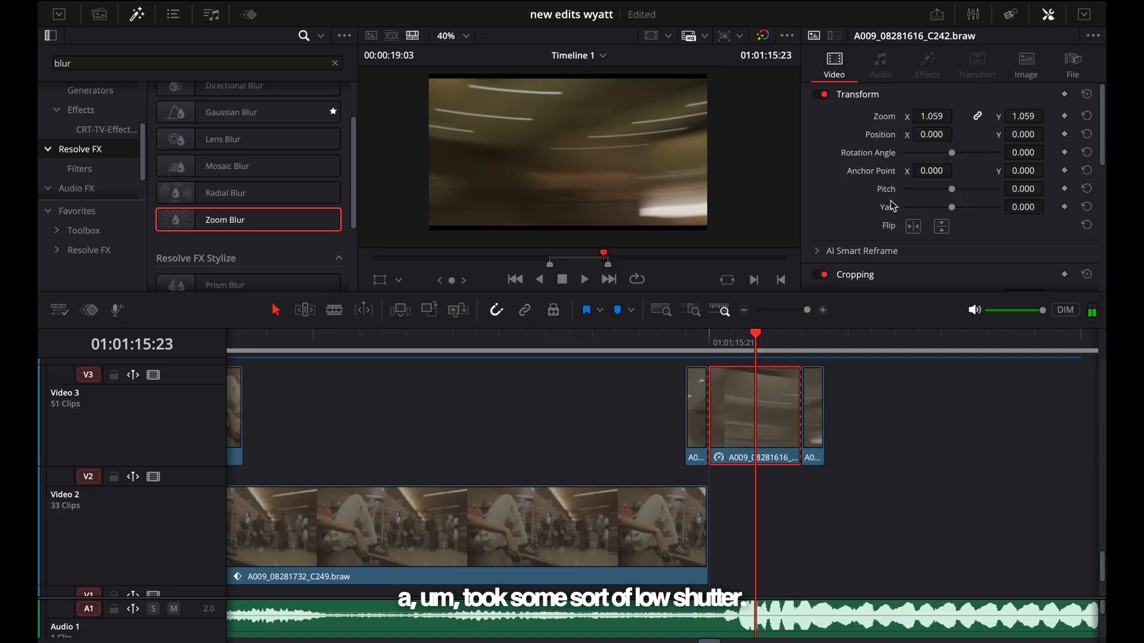
scroll(892, 205, down, 3)
key(Left)
key(Left)
key(Left)
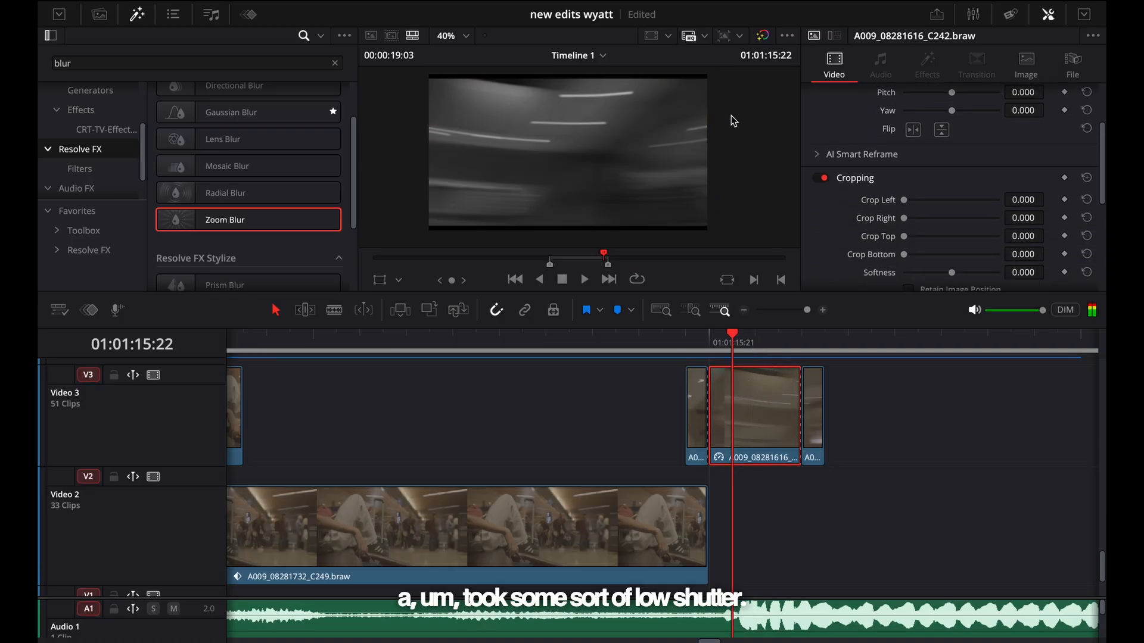
Step: Step back and forth through the low-shutter overlay on Video 3 around 01:01:15:24 to examine its motion streaks
key(Right)
key(Right)
key(Right)
key(Right)
key(Right)
key(Right)
key(Left)
key(Left)
key(Left)
key(Left)
key(Left)
key(Left)
key(Left)
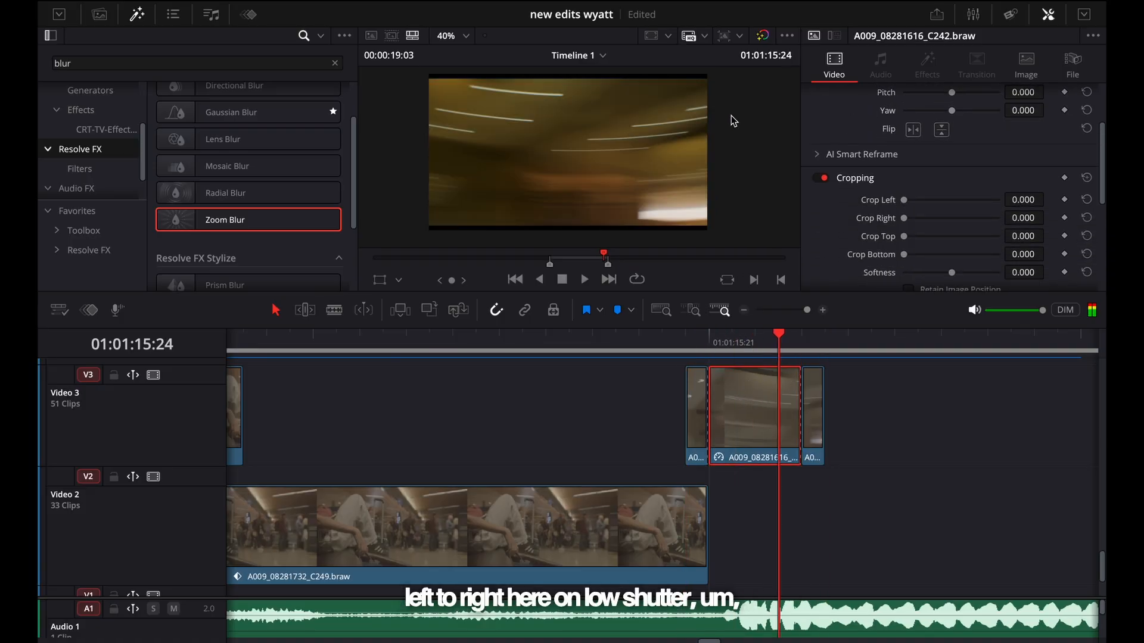
key(Right)
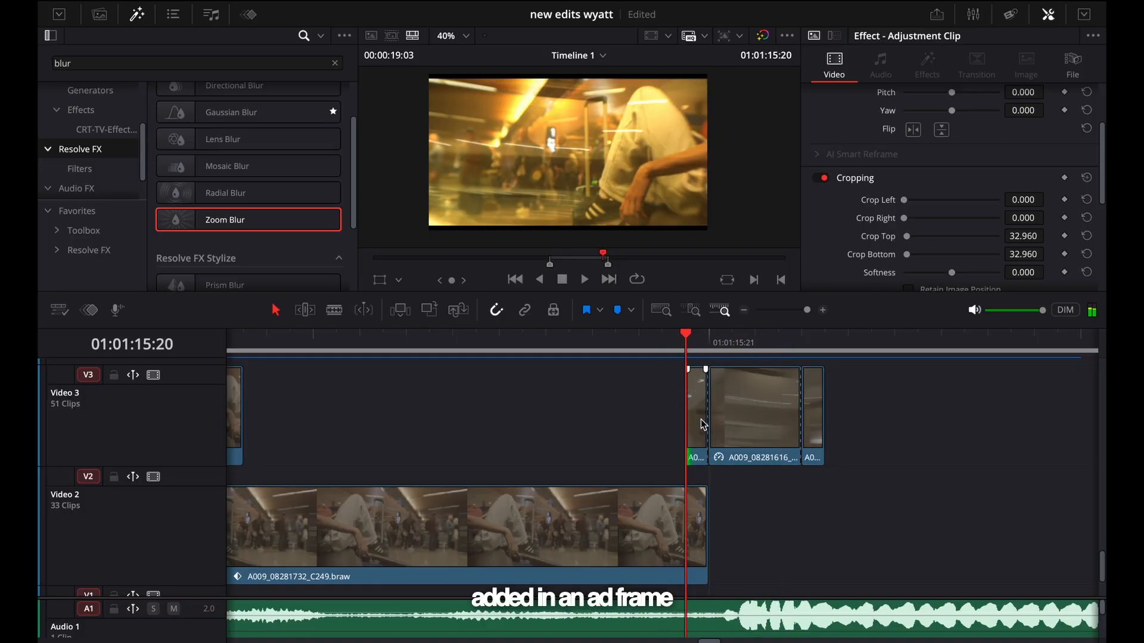
Step: Select the short first overlay slice on Video 3, show its Add composite mode settings and step ahead to 01:01:15:23
click(700, 423)
scroll(973, 182, down, 5)
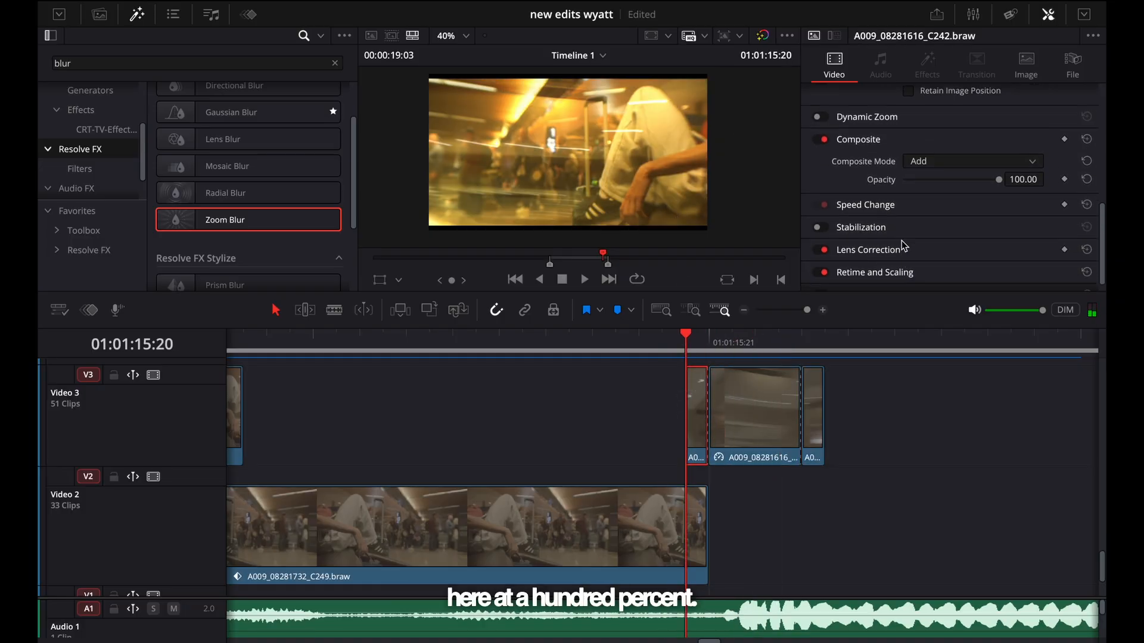
key(Right)
key(Right)
key(Right)
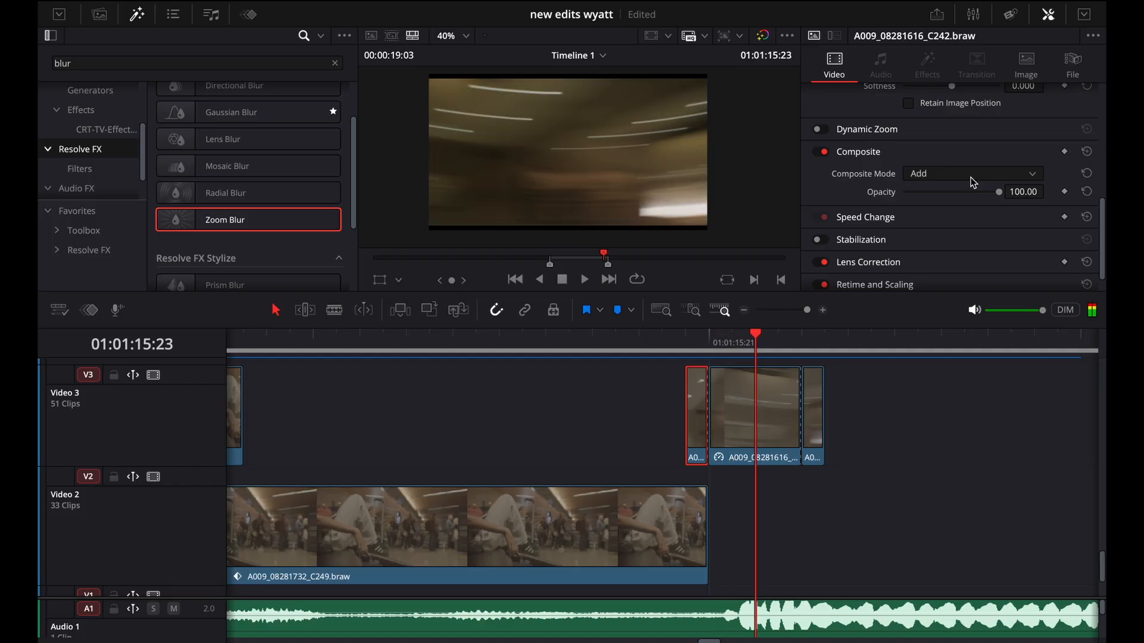
Step: Select the first short adjustment clip on Video 6, place the playhead at 01:01:15:22 and open the clip in Fusion
scroll(934, 387, up, 1)
scroll(868, 406, up, 5)
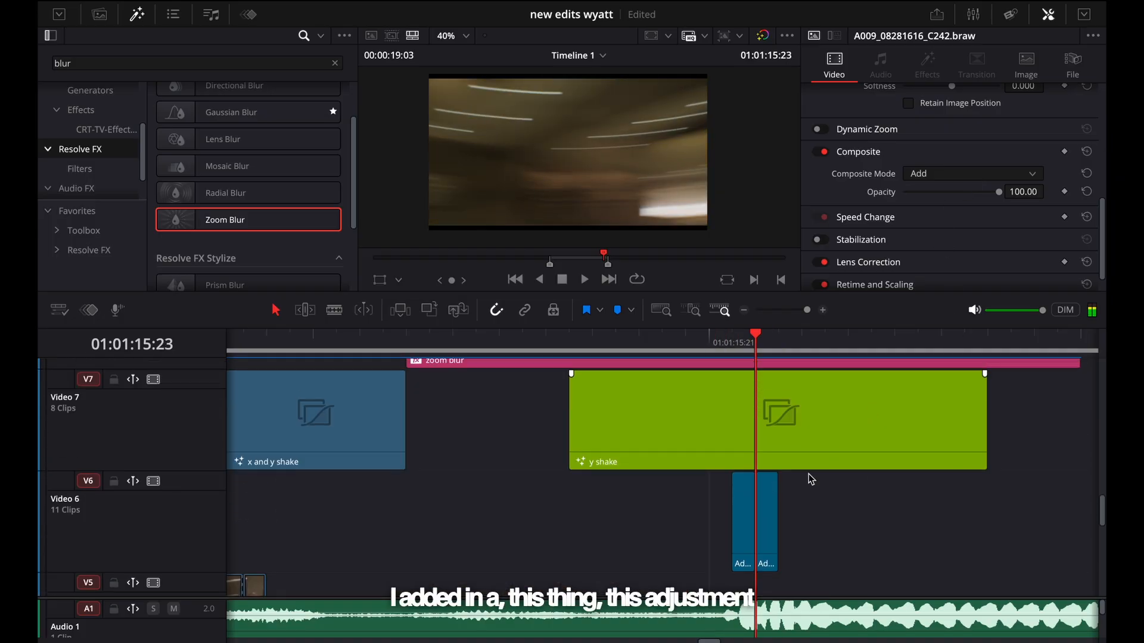
click(739, 497)
drag(748, 345, 736, 344)
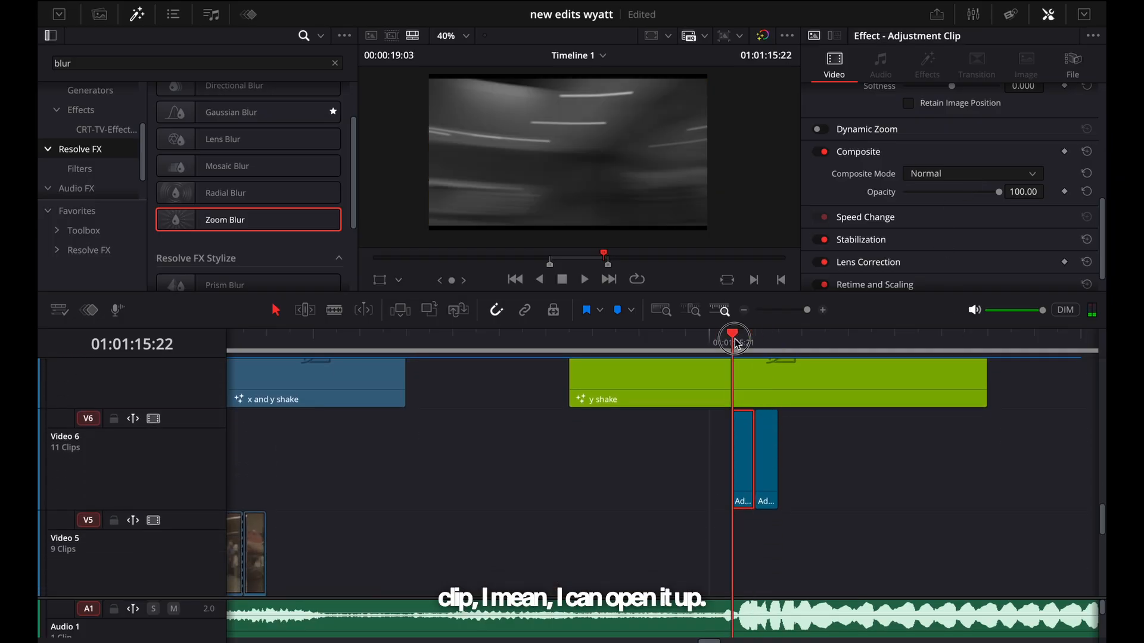
right_click(736, 454)
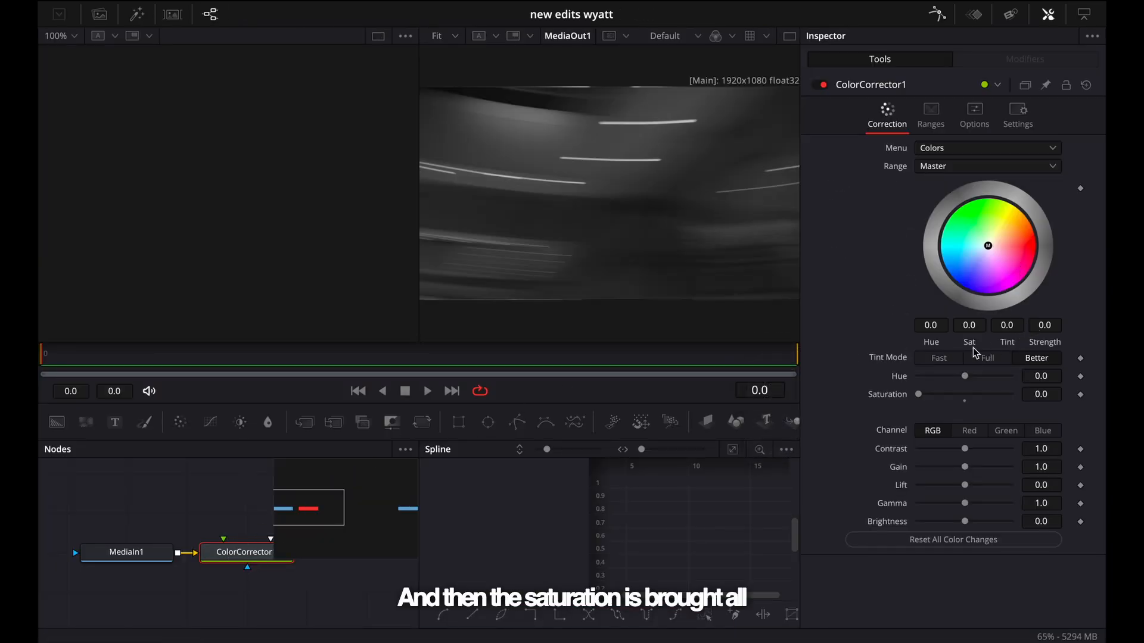
Step: Bring the ColorCorrector1 saturation all the way down to 0.0 and return to the Edit page
drag(918, 396, 793, 384)
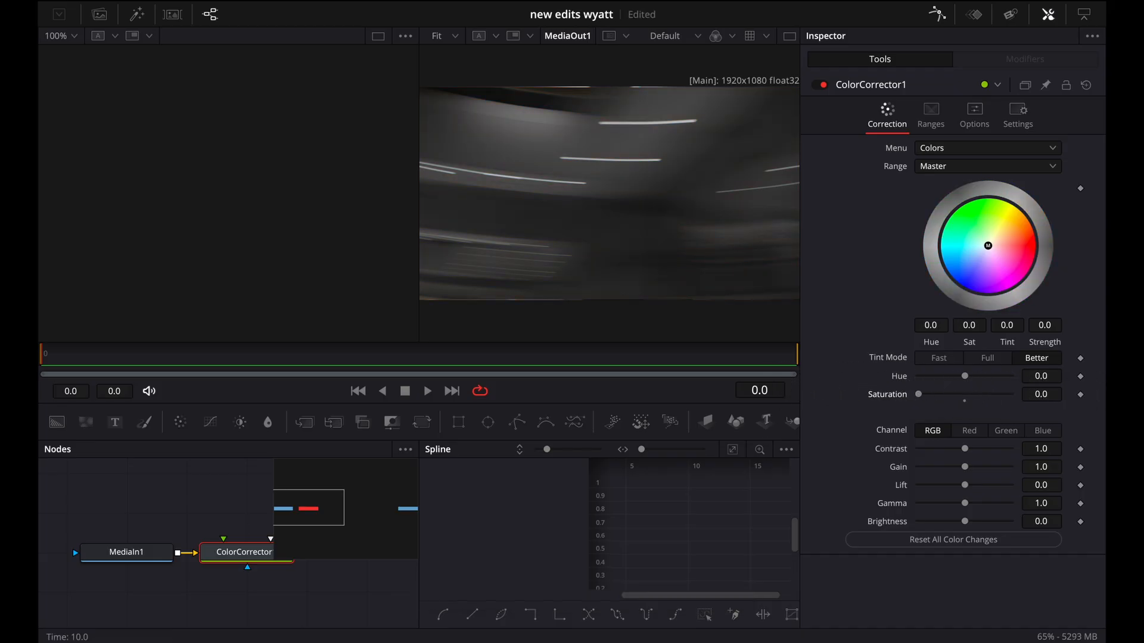
key(shift+4)
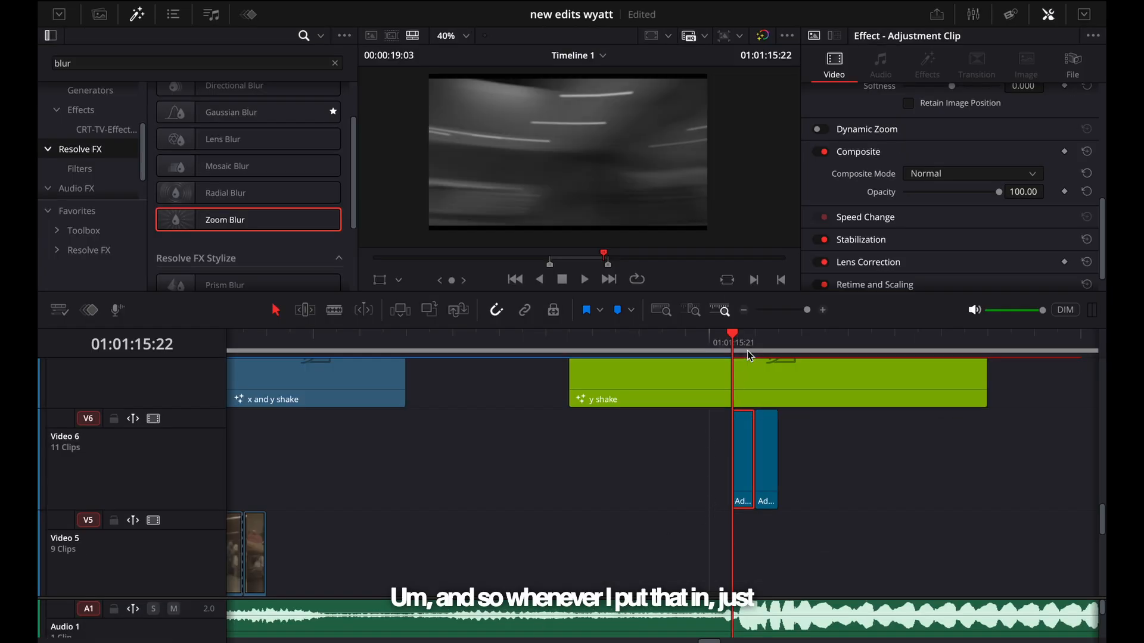
Step: Step frame by frame through the desaturated adjustment clip, backing up to 01:01:15:19 and advancing through the overlay
key(Left)
key(Right)
key(Right)
key(Left)
key(Left)
key(Left)
key(Left)
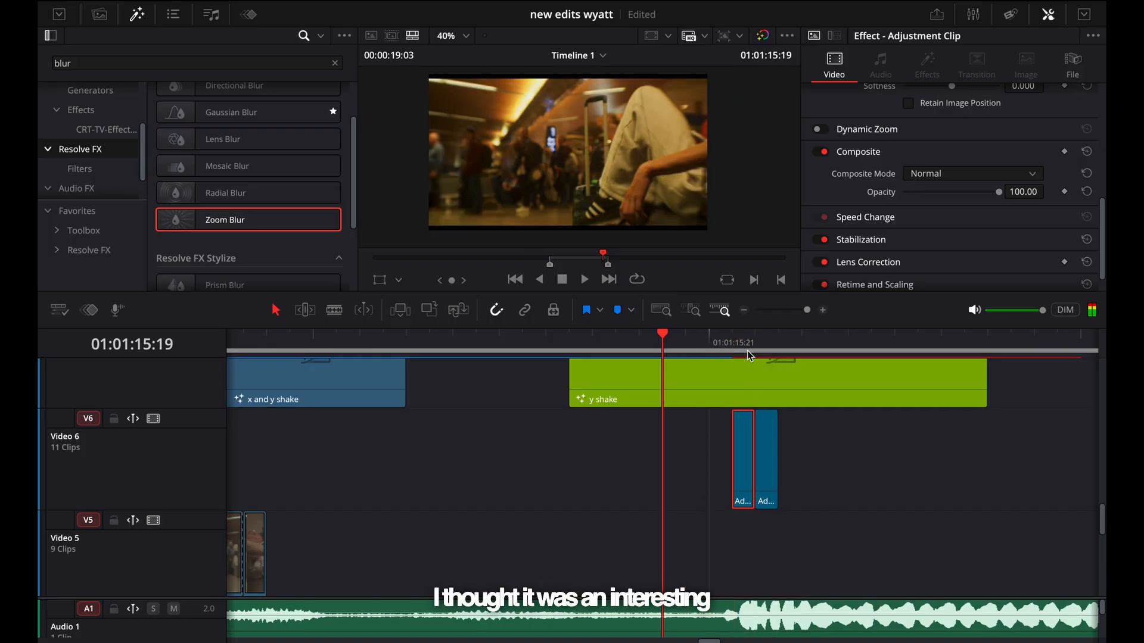
key(Right)
key(Right)
key(Right)
key(Right)
key(Right)
key(Right)
key(Right)
key(Right)
Step: Replay the low-shutter transition several times from 01:01:15:15, then park the playhead at the black-and-white frame at 01:01:15:22
scroll(748, 350, down, 2)
click(715, 349)
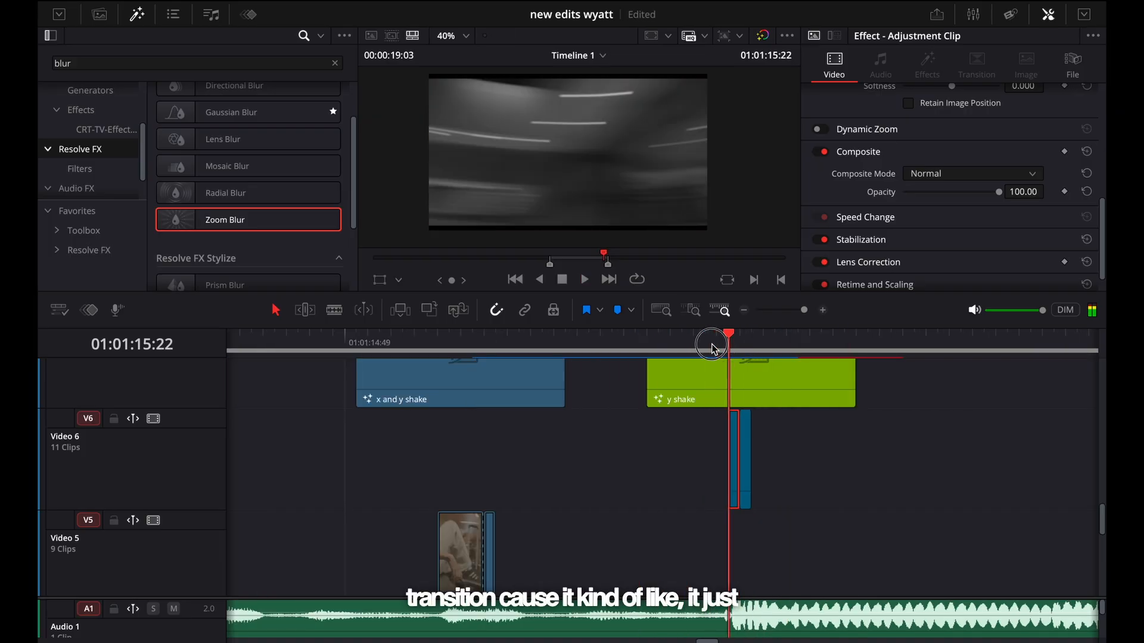
key(space)
click(647, 347)
click(648, 348)
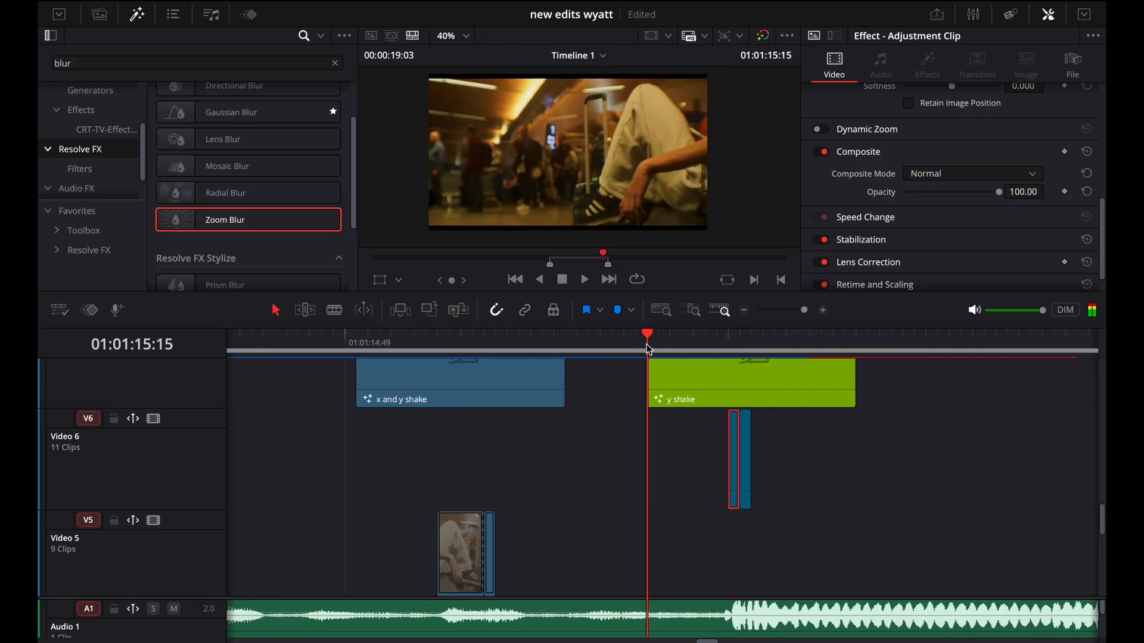
click(649, 348)
click(648, 348)
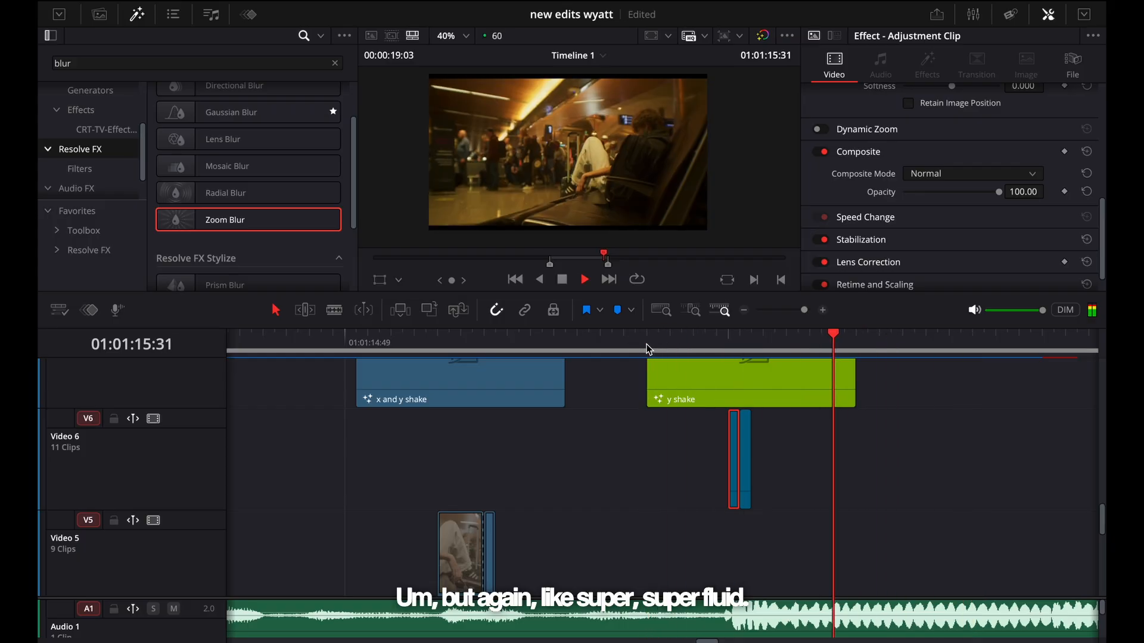
click(648, 349)
click(720, 349)
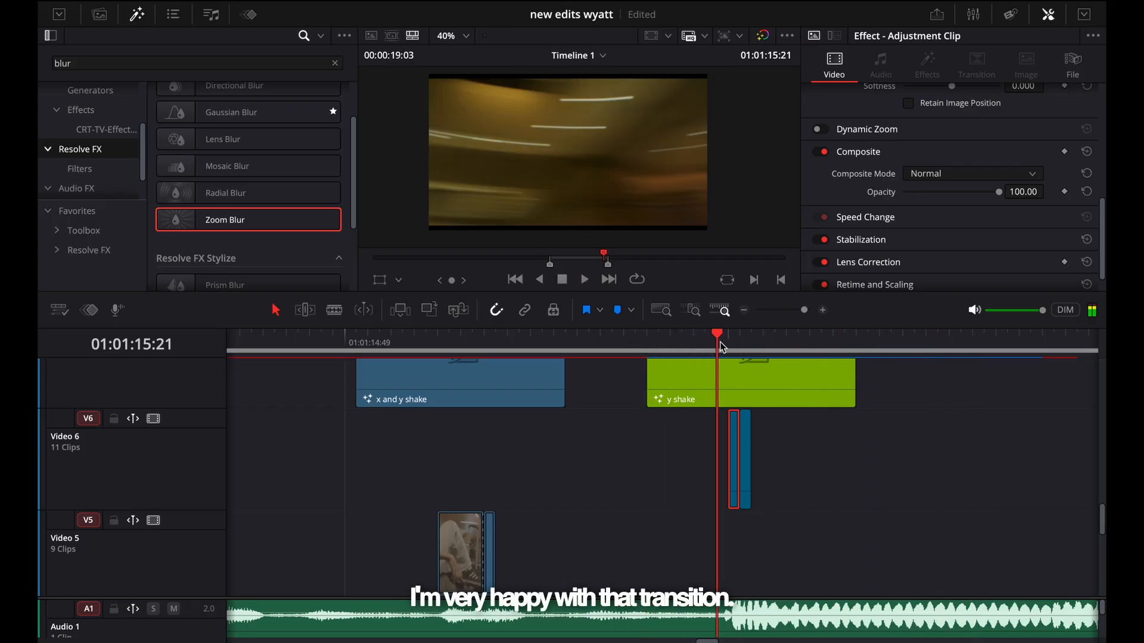
key(Left)
key(Left)
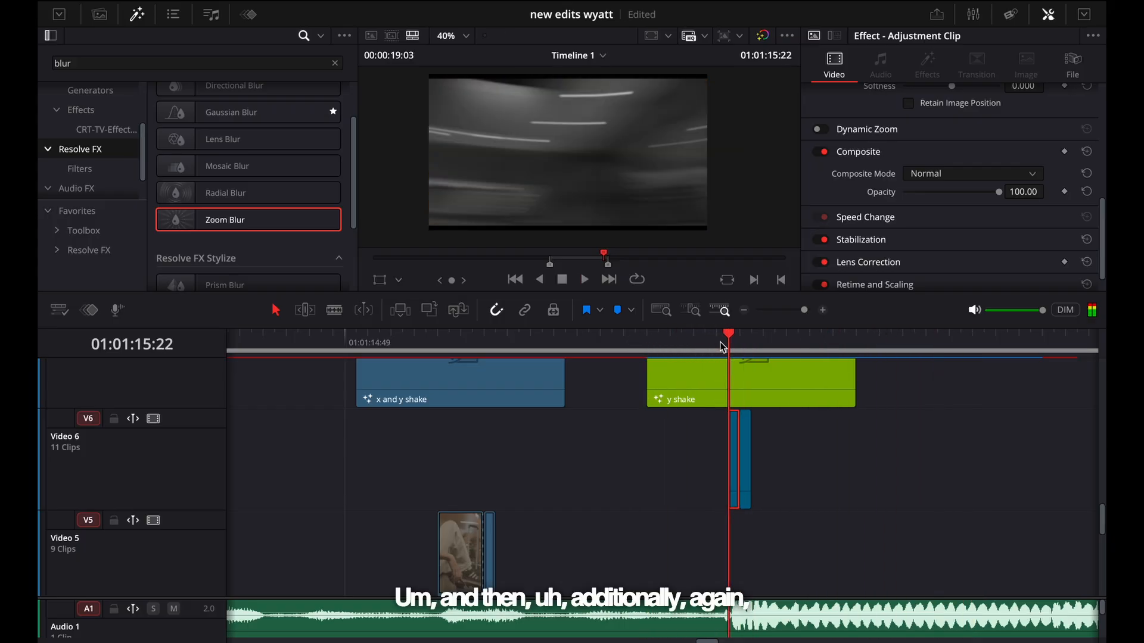
Step: Find and select the zoom blur adjustment clip on Video 8, then step back to 01:01:15:17
scroll(725, 430, down, 7)
key(super+equal)
key(super+equal)
scroll(724, 429, up, 7)
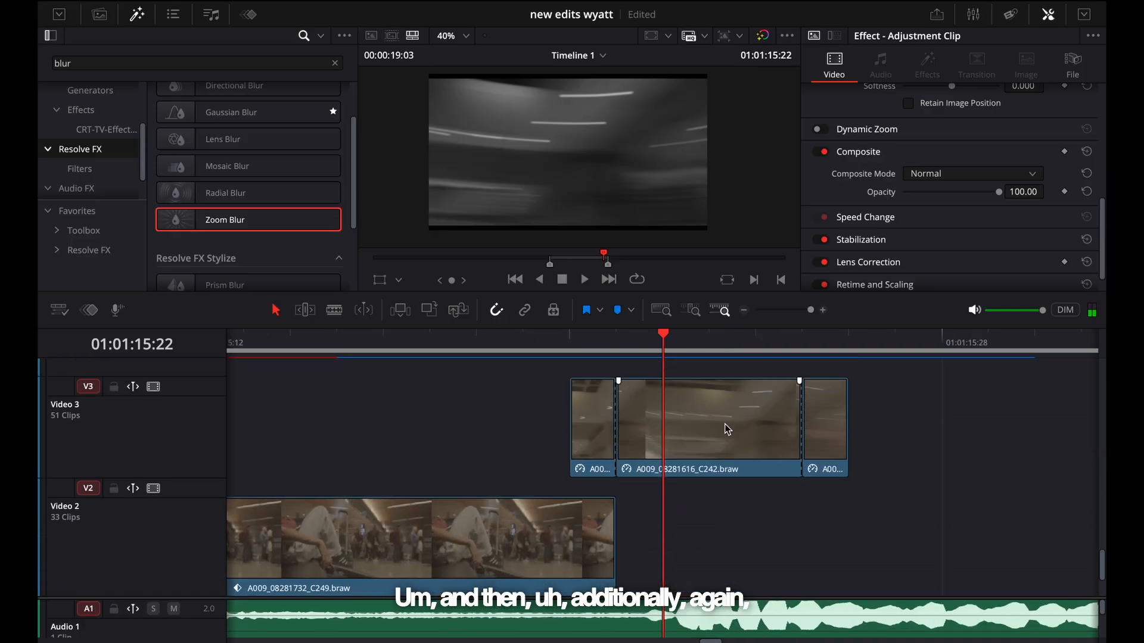
key(super+minus)
key(super+minus)
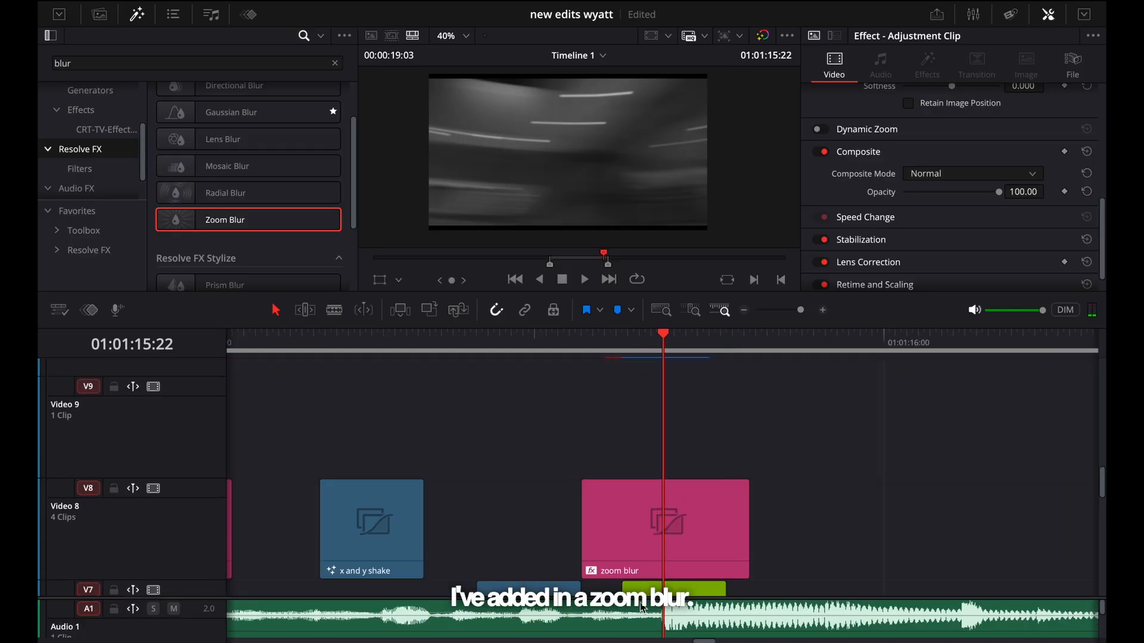
click(673, 524)
key(Left)
key(Left)
key(Left)
key(Left)
key(Left)
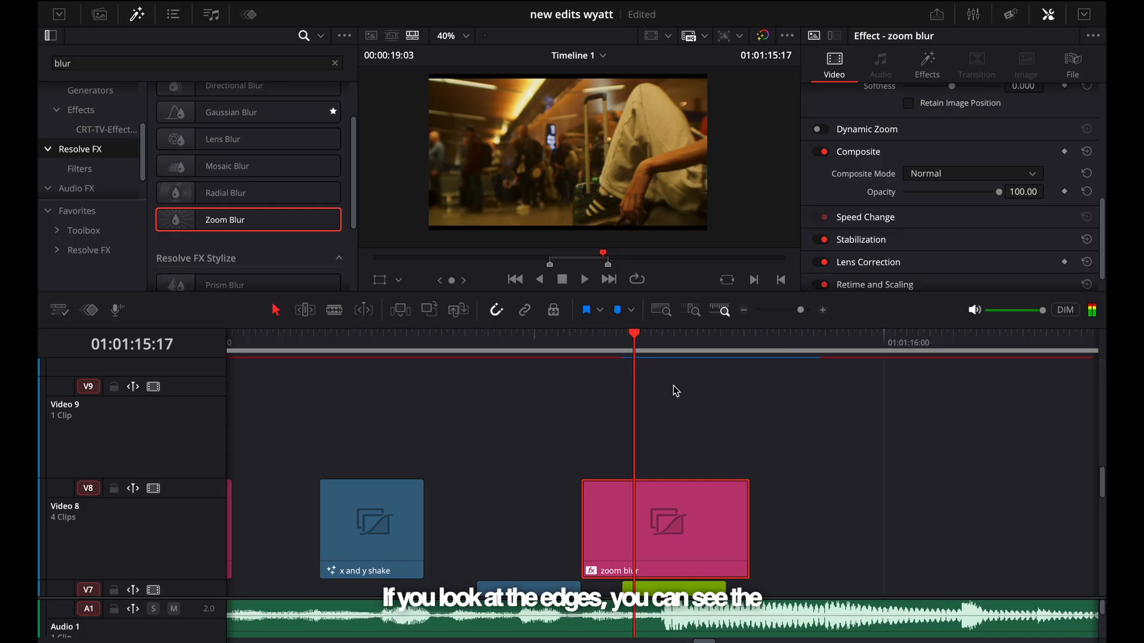
Step: Magnify the viewer to 74% and step repeatedly between 01:01:15:11 and 01:01:15:23 to examine the blur at the frame edges
scroll(717, 143, up, 2)
scroll(716, 143, up, 1)
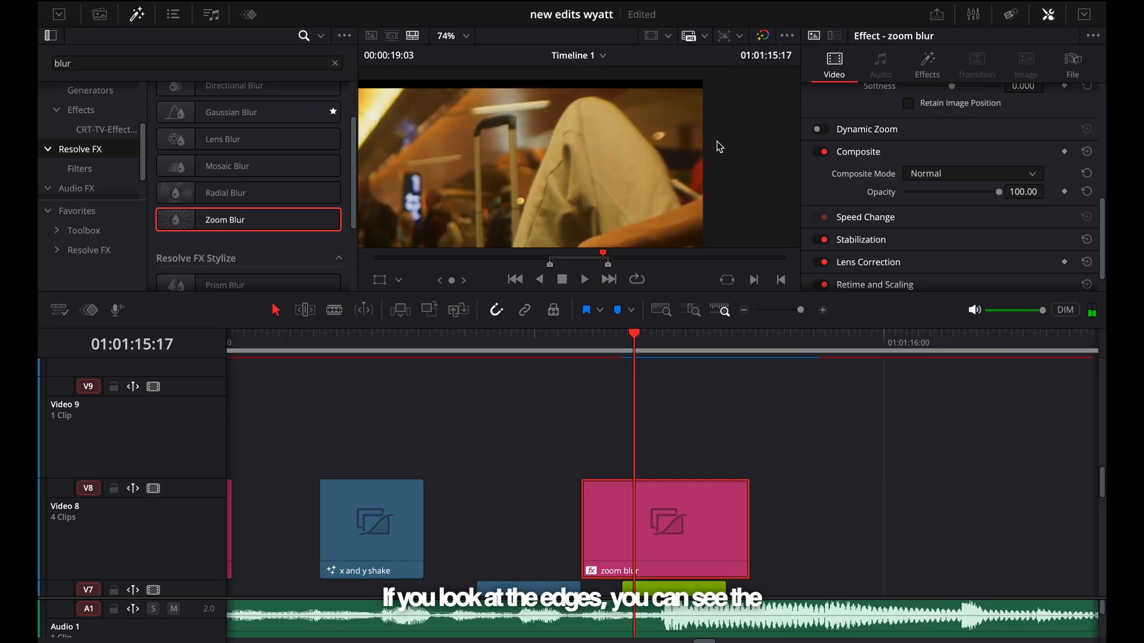
key(Left)
key(Left)
key(Right)
key(Right)
key(Right)
key(Right)
key(Right)
key(Right)
key(Right)
key(Right)
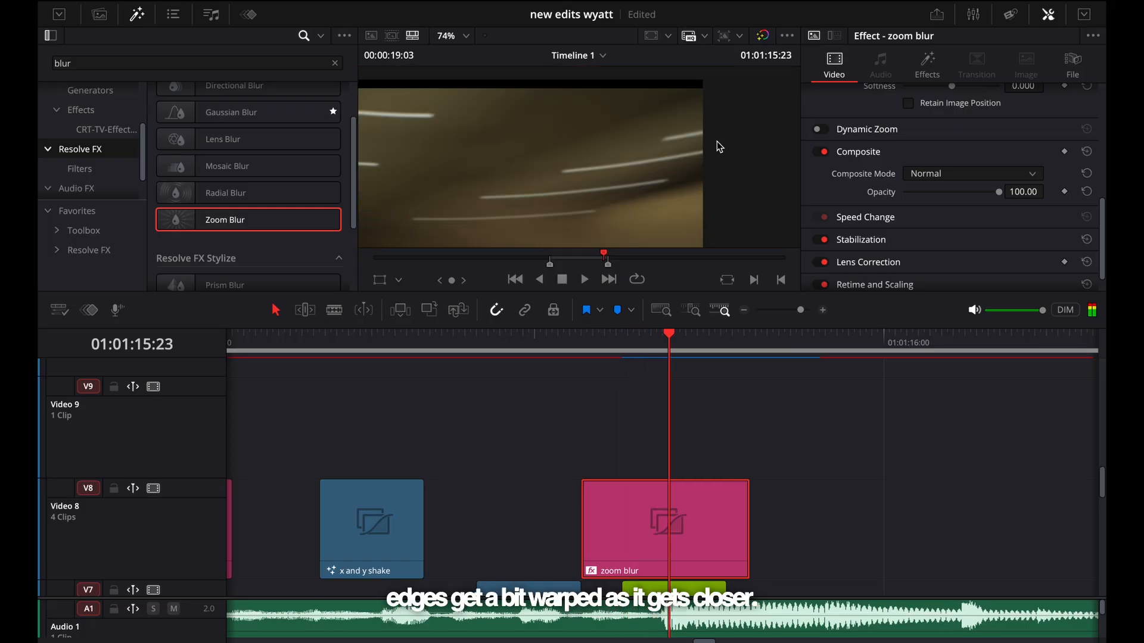
key(Left)
key(Left)
key(Left)
key(Left)
key(Left)
key(Left)
key(Left)
key(Left)
key(Left)
key(Left)
key(Left)
key(Left)
key(Left)
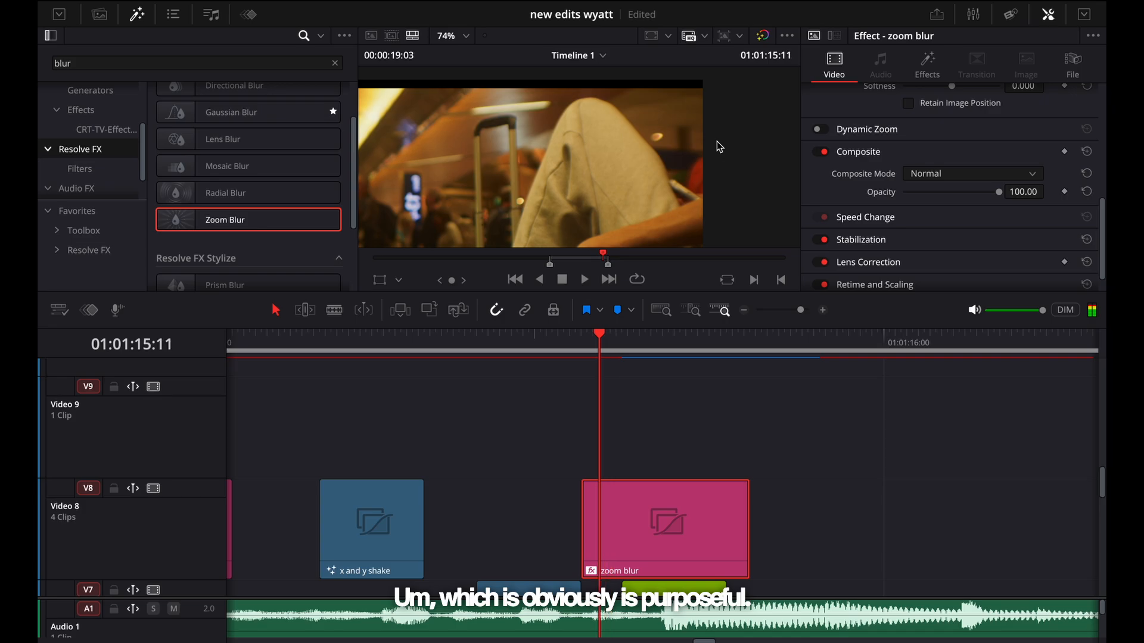
key(Right)
key(Right)
key(Right)
key(Right)
key(Right)
key(Right)
key(Right)
key(Right)
key(Right)
key(Right)
key(Right)
key(Right)
key(Right)
key(Right)
key(Right)
key(Right)
key(Right)
key(Right)
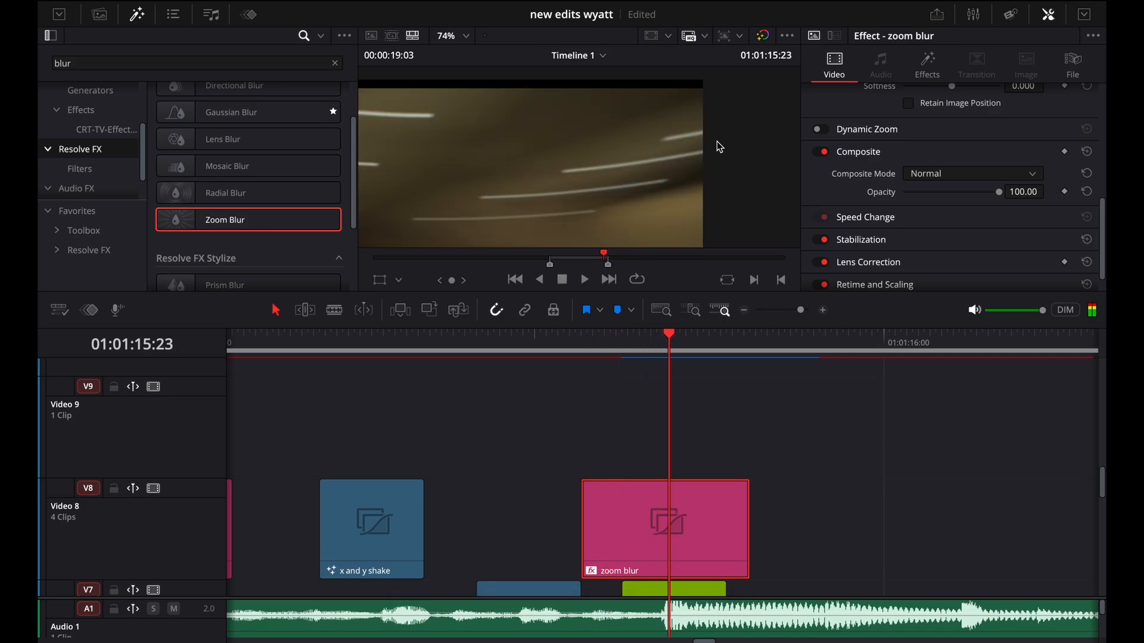
Step: Reduce the viewer zoom to 46%, return the playhead to 01:01:15:13 and briefly play the start of the transition
scroll(717, 141, down, 2)
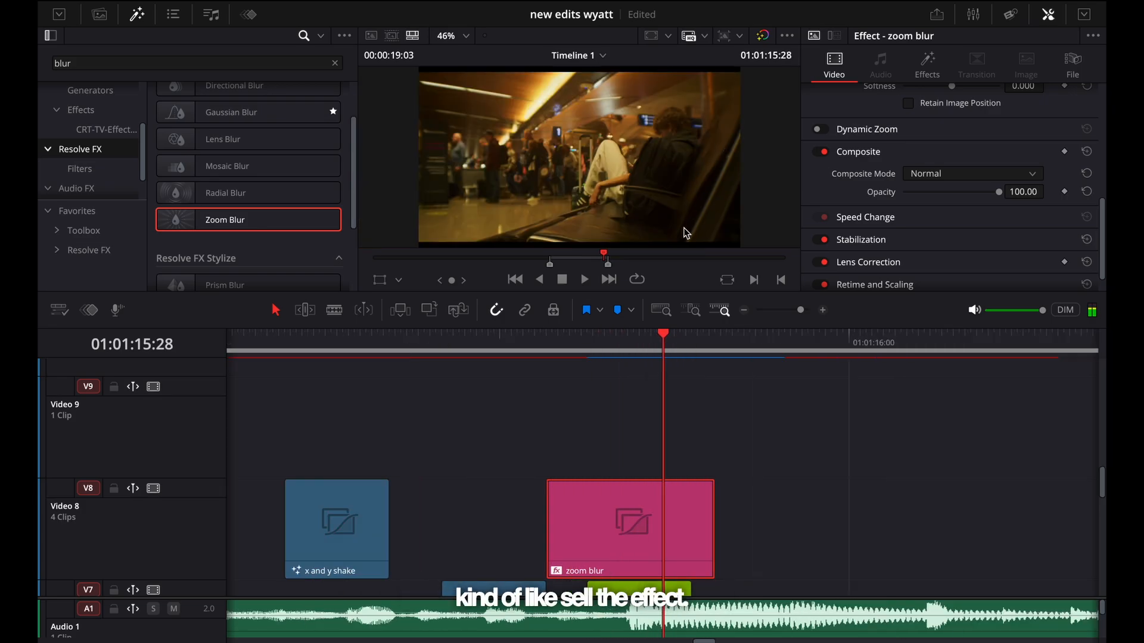
drag(638, 349, 576, 353)
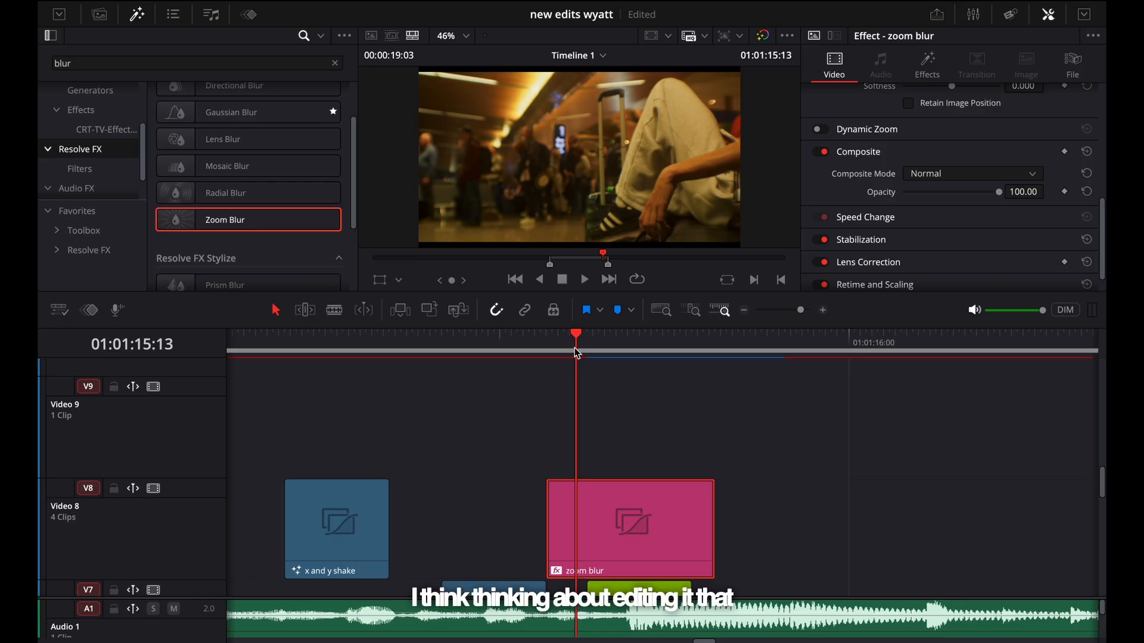
key(space)
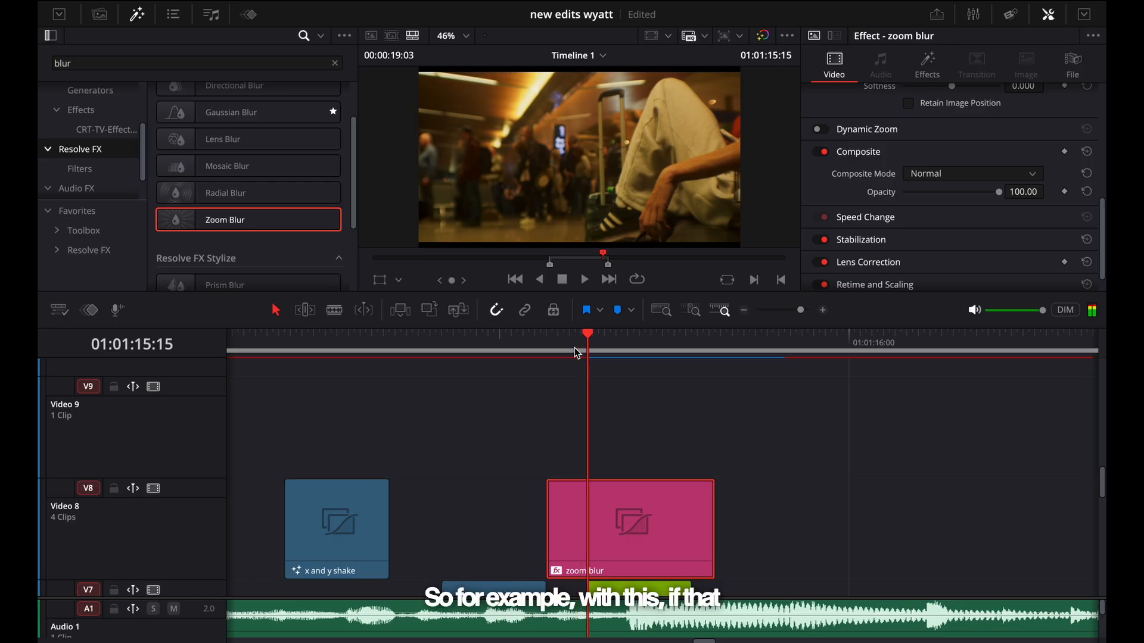
Step: Step back and forth between 01:01:15:13 and 01:01:15:21 to examine how the zoom blur leads into the overlay frames
key(Right)
key(Right)
key(Right)
key(Right)
key(Right)
key(Left)
key(Left)
key(Left)
key(Left)
key(Left)
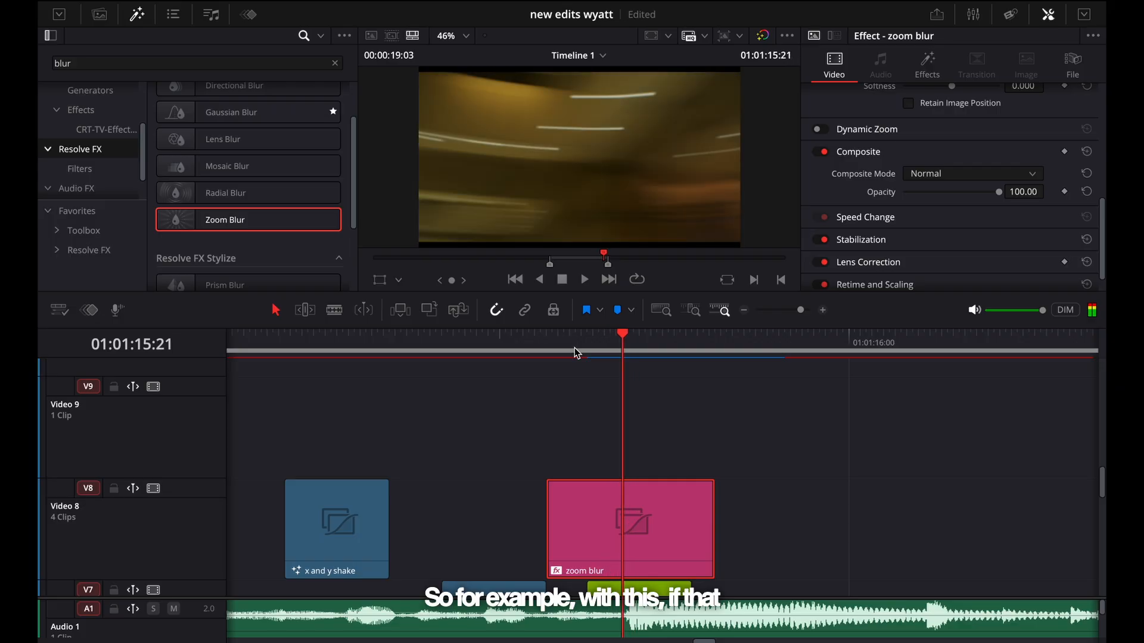
key(Left)
key(Left)
key(Left)
key(Left)
key(Left)
key(Left)
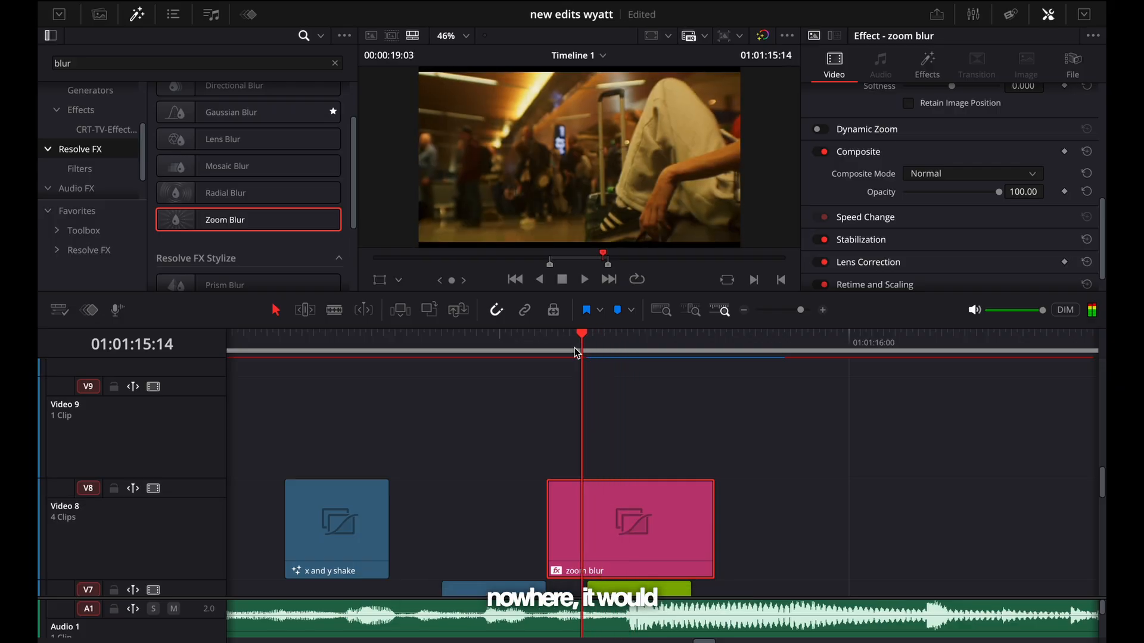
key(Right)
key(Right)
key(Right)
key(Right)
key(Right)
key(Right)
key(Right)
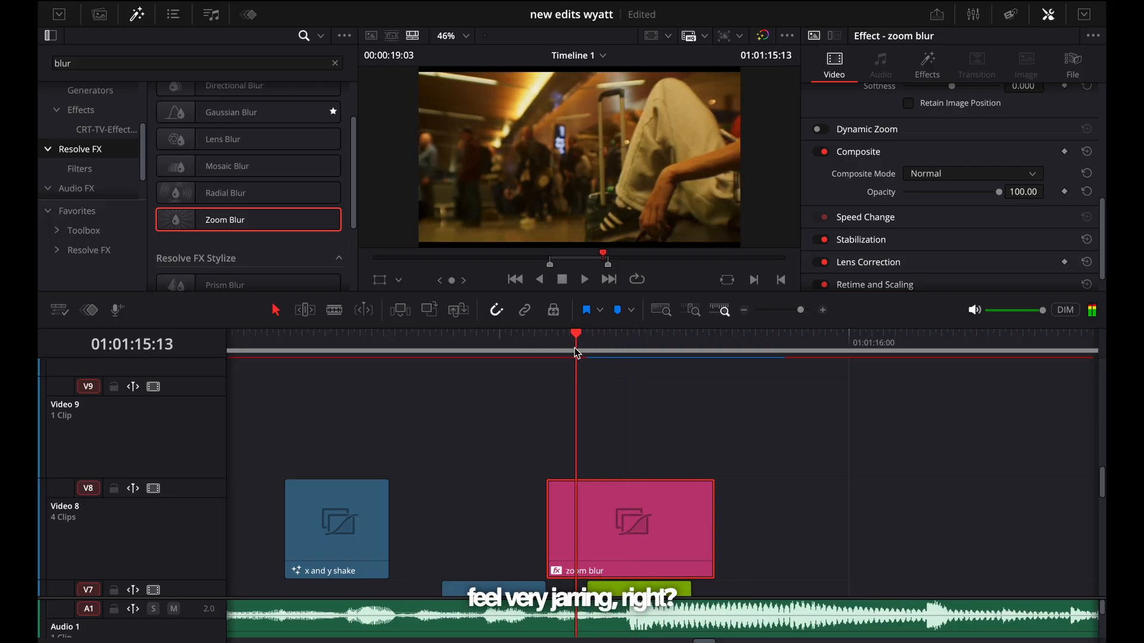
key(Right)
key(Right)
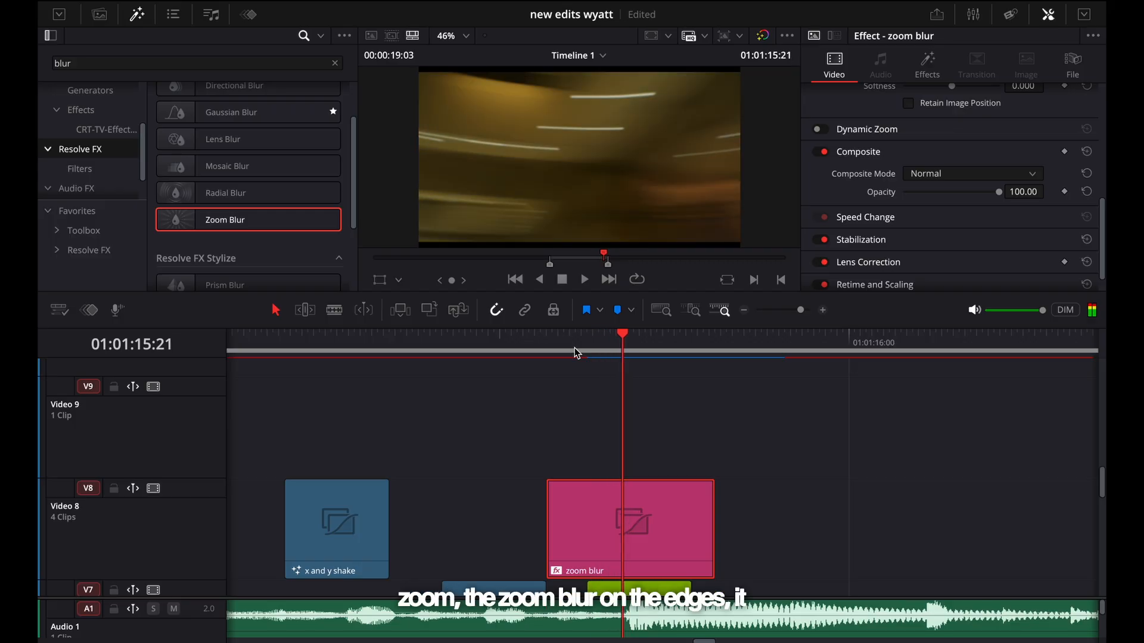
key(Left)
key(Left)
key(Left)
key(Left)
key(Left)
key(Right)
key(Right)
key(Right)
key(Right)
key(Right)
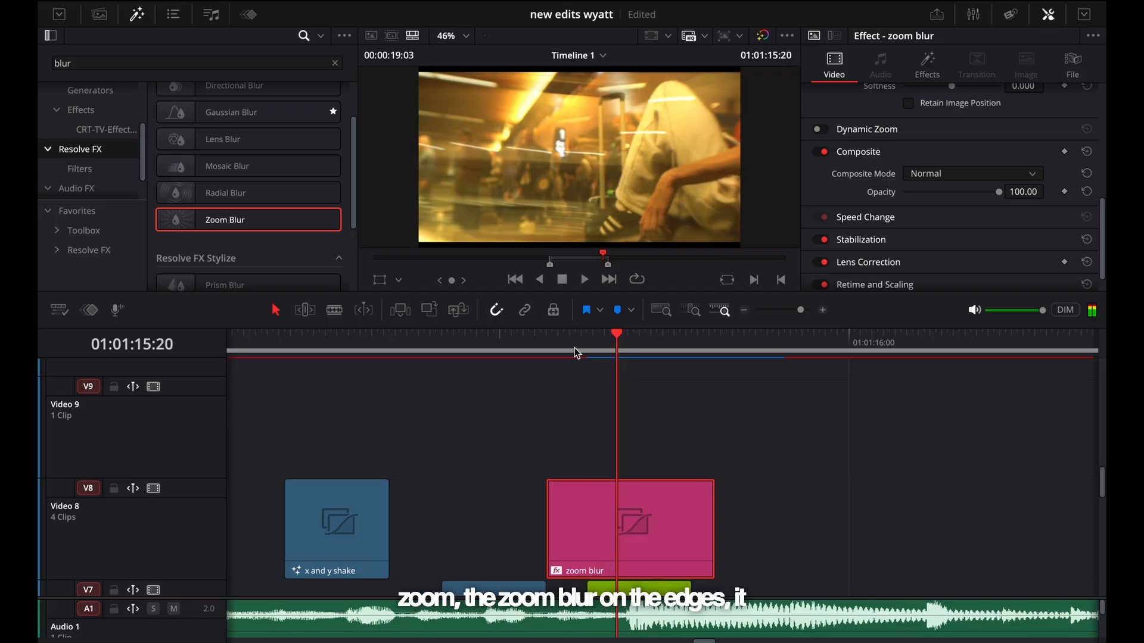
key(Left)
key(Left)
key(Left)
key(Left)
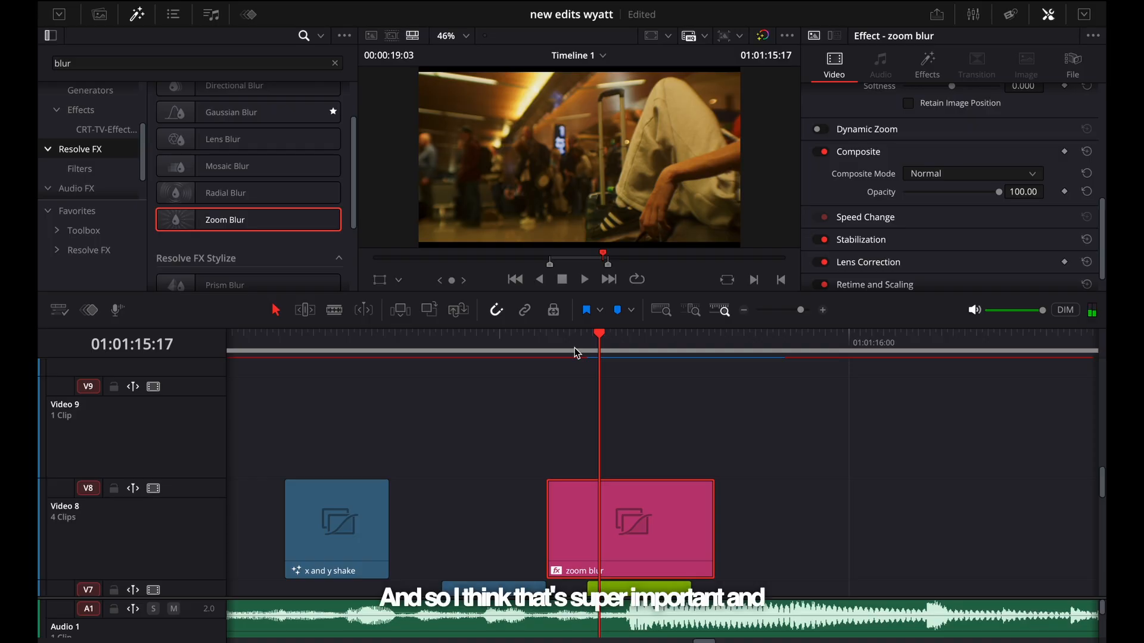
Step: Step back to 01:01:15:11 and widen the timeline view to show the earlier zoom blur and shake clips
key(Left)
key(Left)
key(Left)
key(Left)
key(Left)
key(Left)
key(super+minus)
key(super+minus)
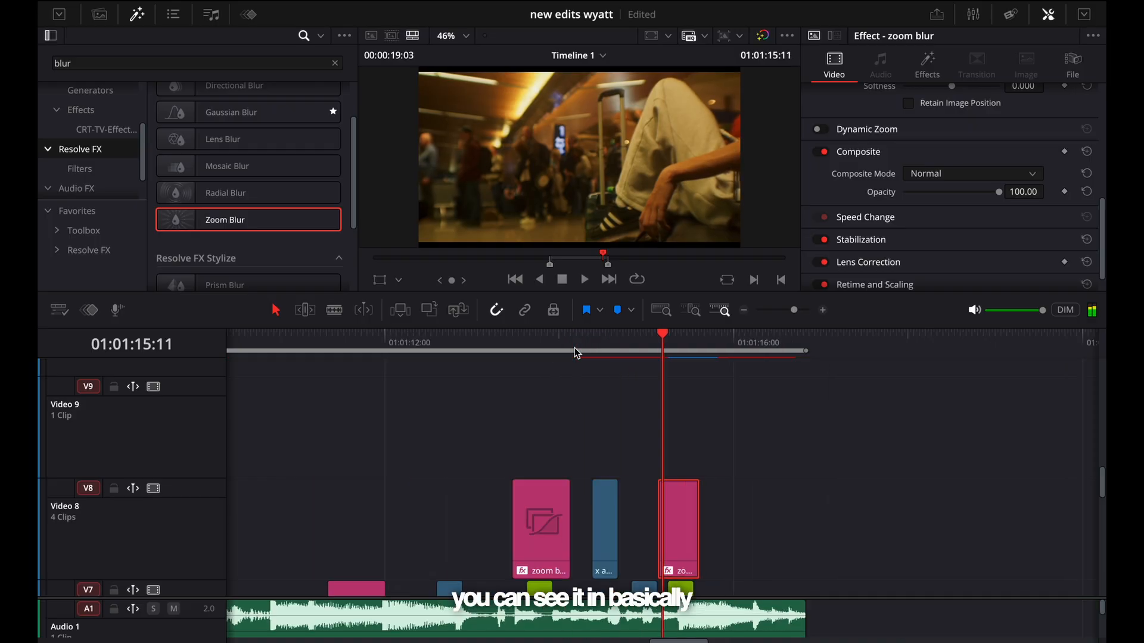
Step: Scrub back to 01:01:13:47 and step back and forth through the neighbouring frames to examine the flicker under the earlier V8 zoom blur clip
drag(574, 348, 545, 350)
key(Left)
key(Left)
key(Left)
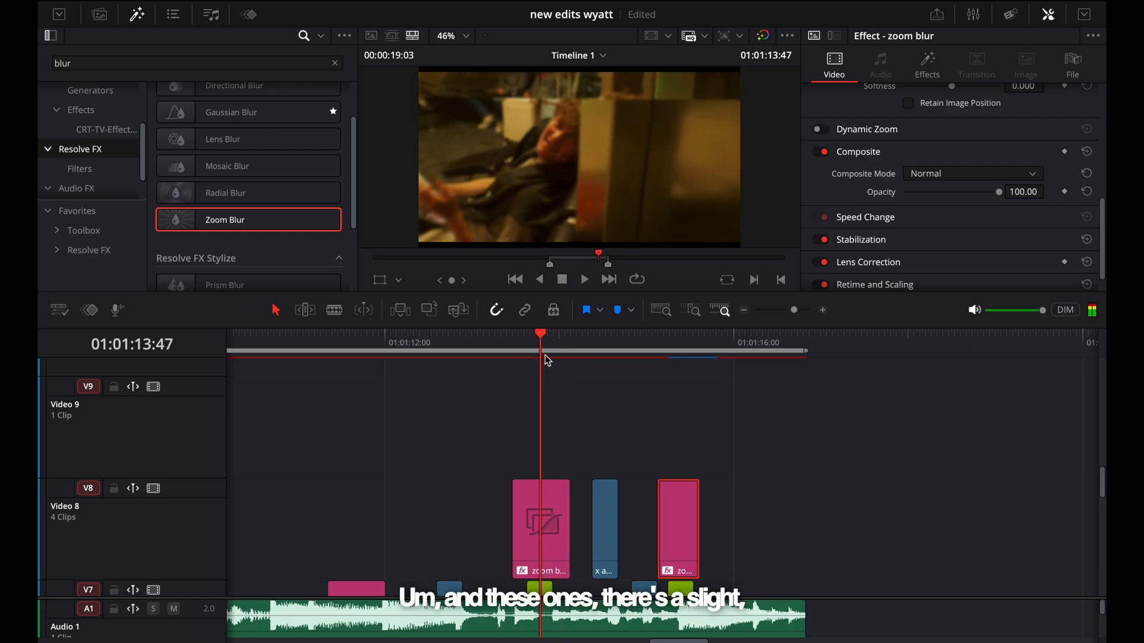
key(Left)
key(Left)
key(Left)
key(Left)
key(Left)
key(Left)
key(Left)
key(Left)
key(Left)
key(Left)
key(Right)
key(Right)
key(Right)
key(Right)
key(Right)
key(Right)
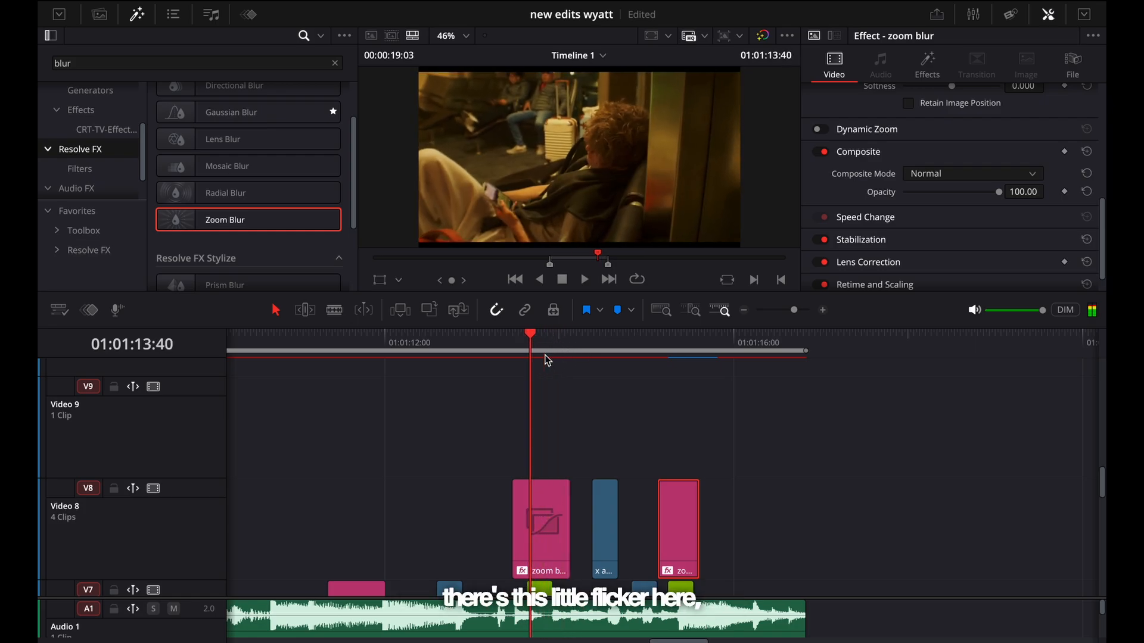
Step: Step between 01:01:13:40 and 01:01:13:49 to examine how the flicker initiates the transition, and play on through it
key(Right)
key(Right)
key(Right)
key(Right)
key(Right)
key(Right)
key(Left)
key(Left)
key(Left)
key(Left)
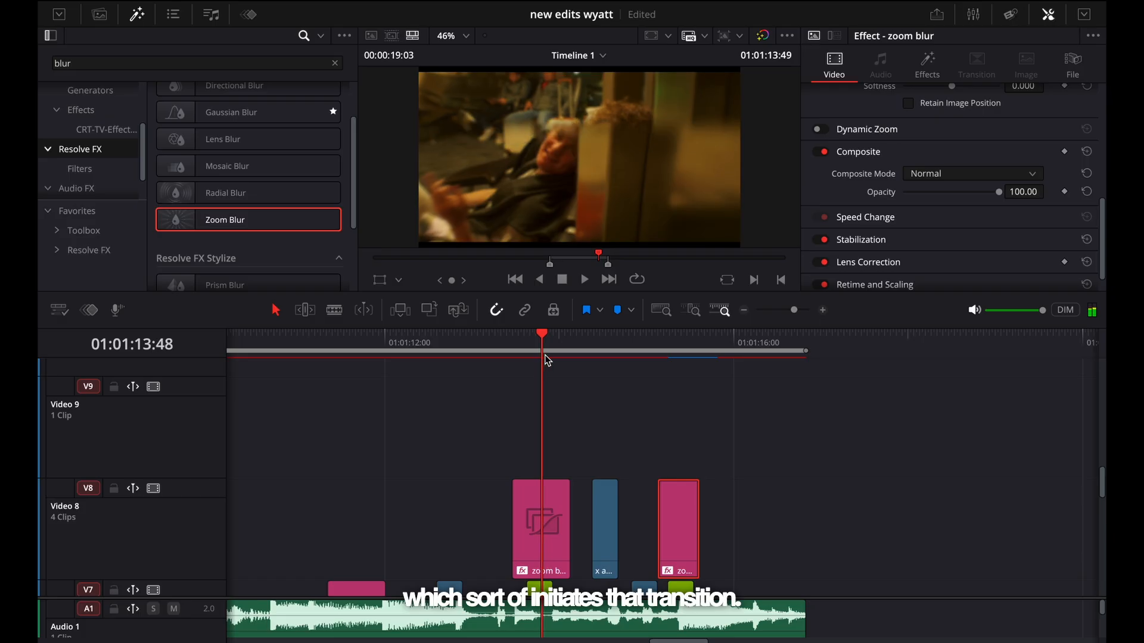
key(Left)
key(Left)
key(Left)
key(space)
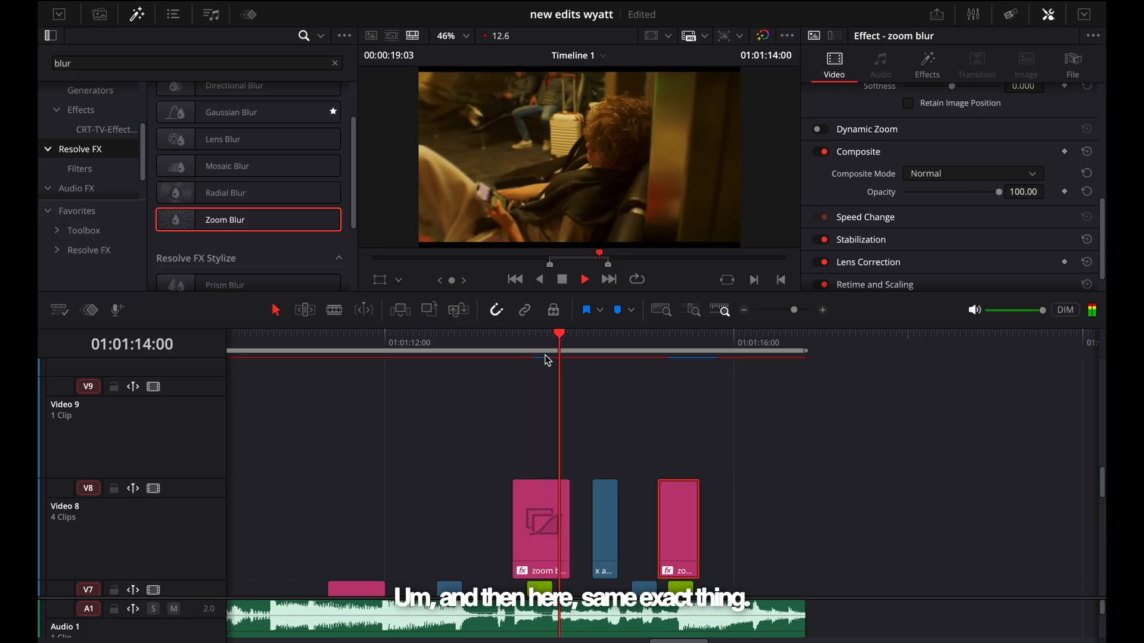
Step: Scrub to about 01:01:14:54 and step through the surrounding frames to examine the subtle zoom that initiates the next transition
drag(677, 346, 608, 344)
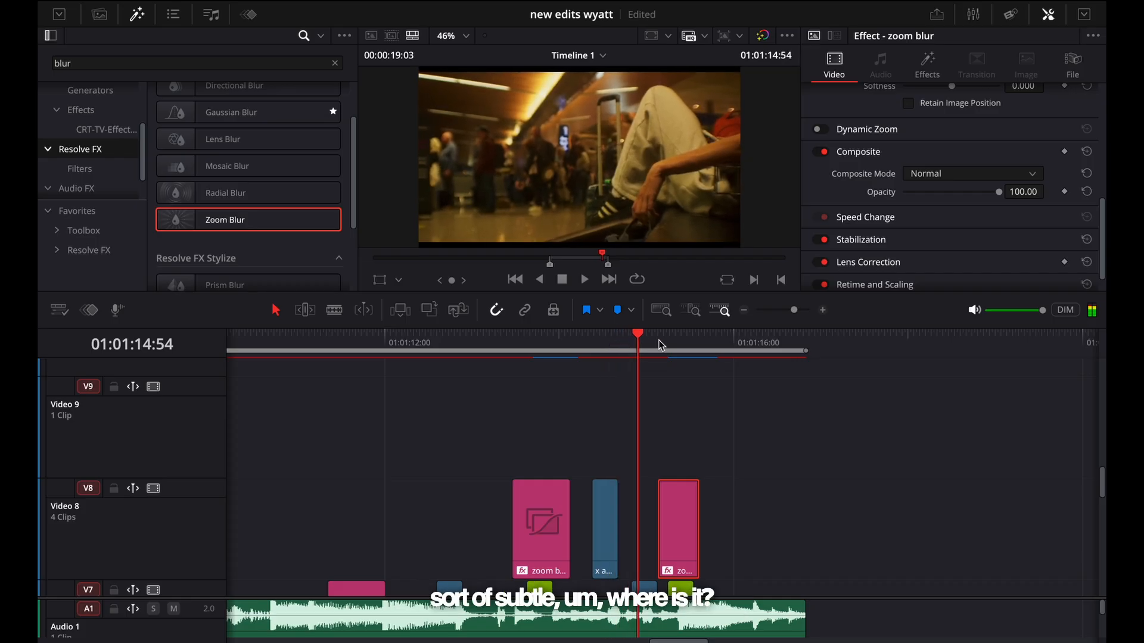
key(Right)
key(Left)
key(Left)
key(Left)
key(Left)
key(Left)
key(Left)
key(Left)
key(Left)
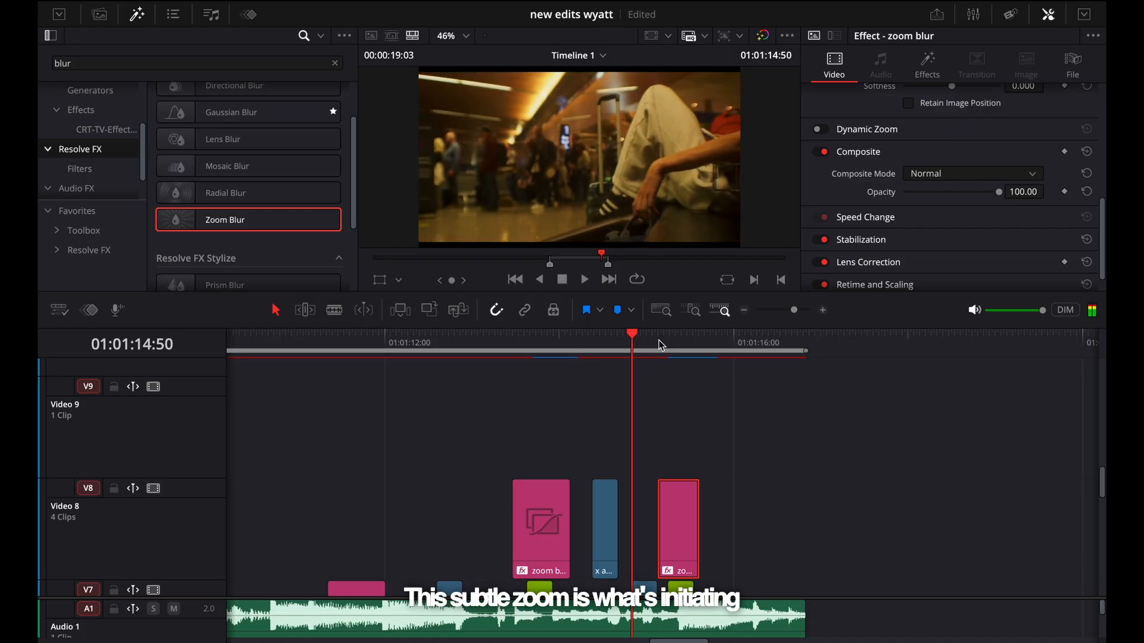
key(Right)
key(Right)
scroll(671, 404, down, 2)
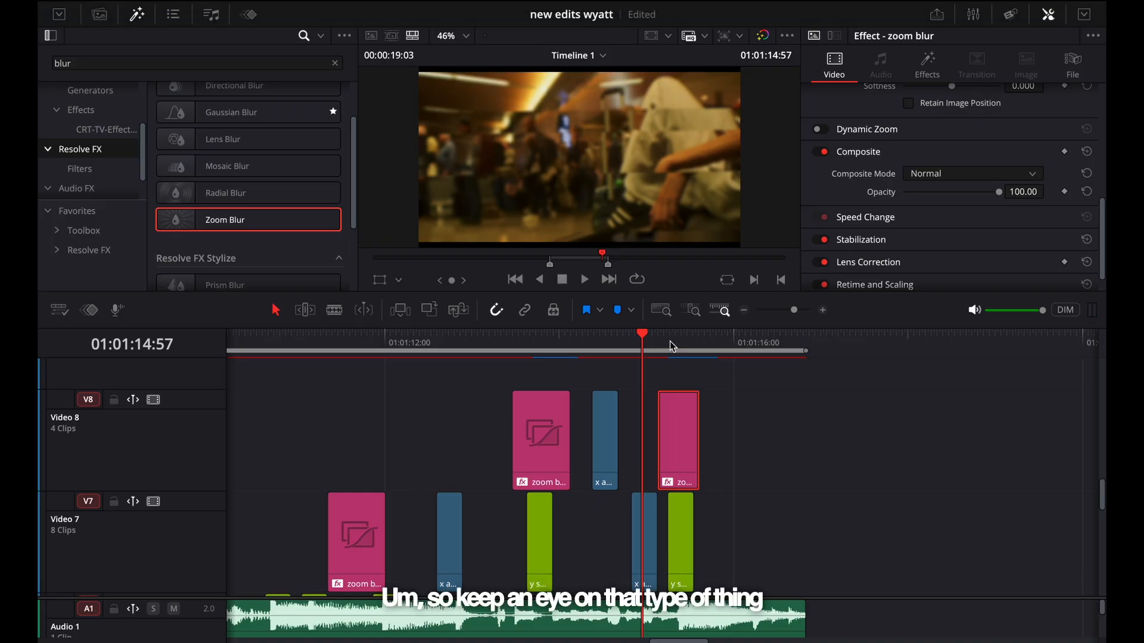
Step: Move the playhead to 01:01:15:49 and survey the earlier effect and adjustment clips across the upper video tracks
drag(670, 342, 718, 353)
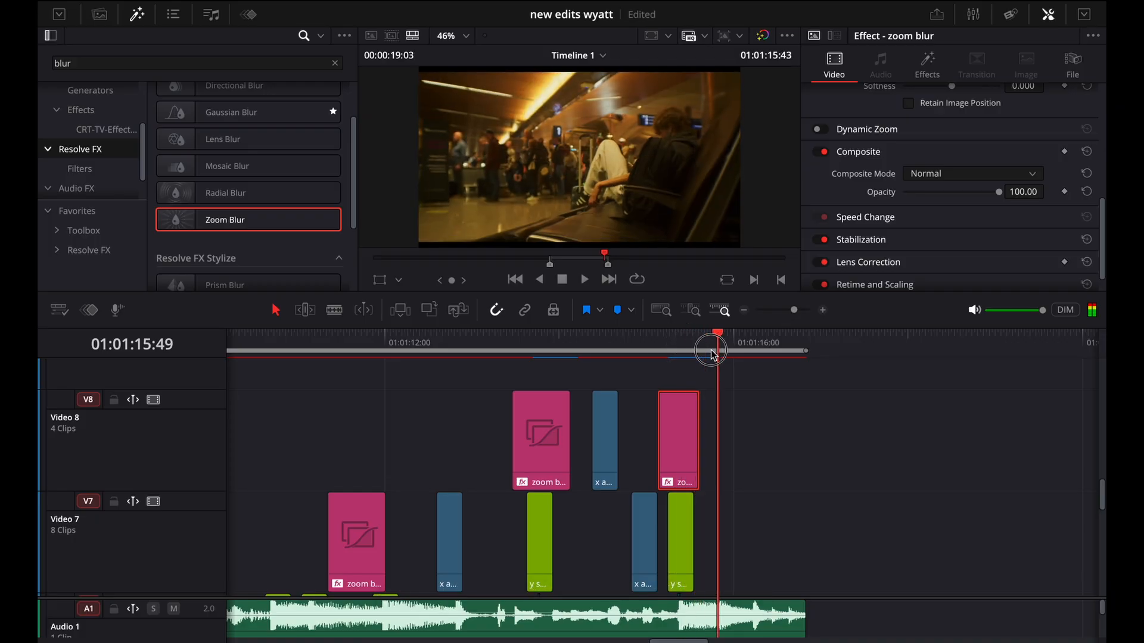
scroll(710, 398, down, 5)
scroll(709, 398, up, 4)
scroll(710, 398, left, 8)
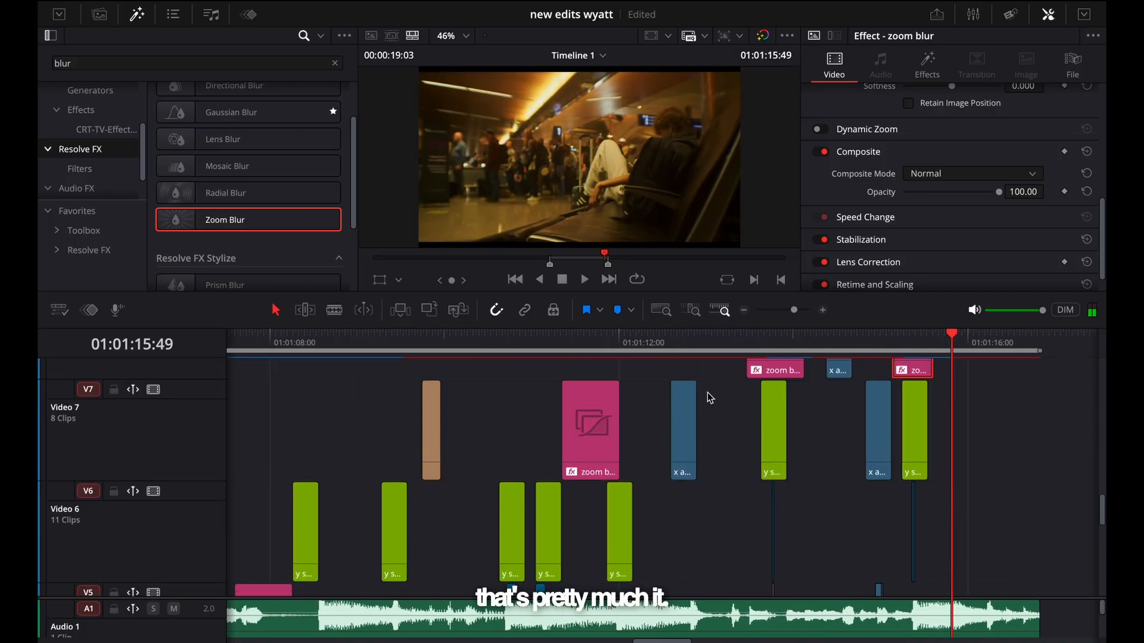
key(super+minus)
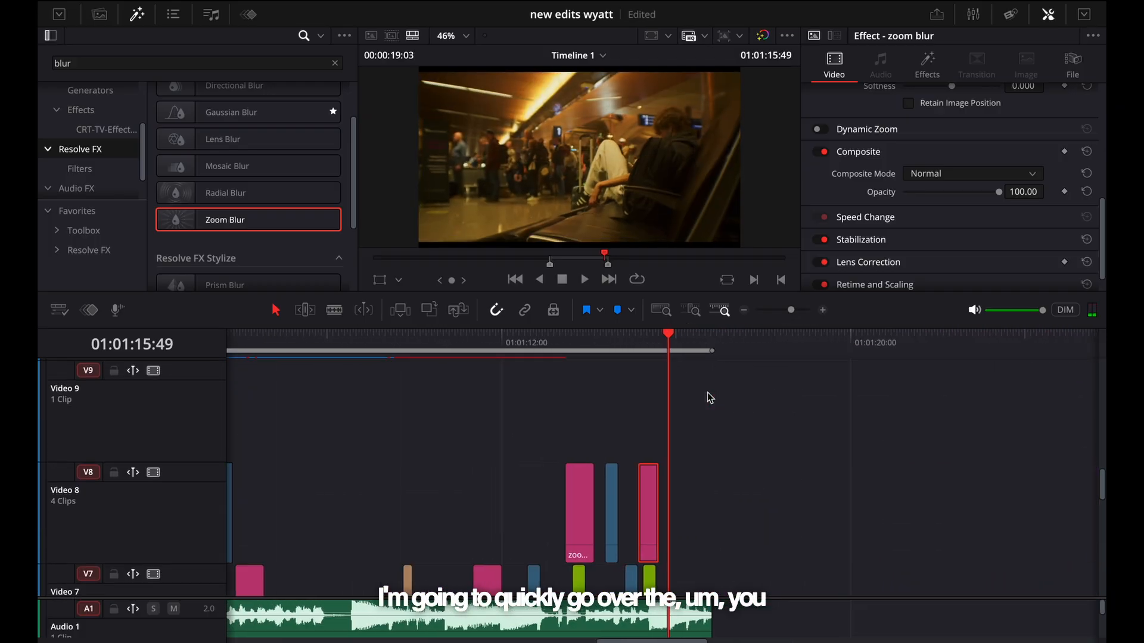
scroll(707, 392, down, 2)
scroll(650, 417, left, 4)
scroll(592, 442, down, 3)
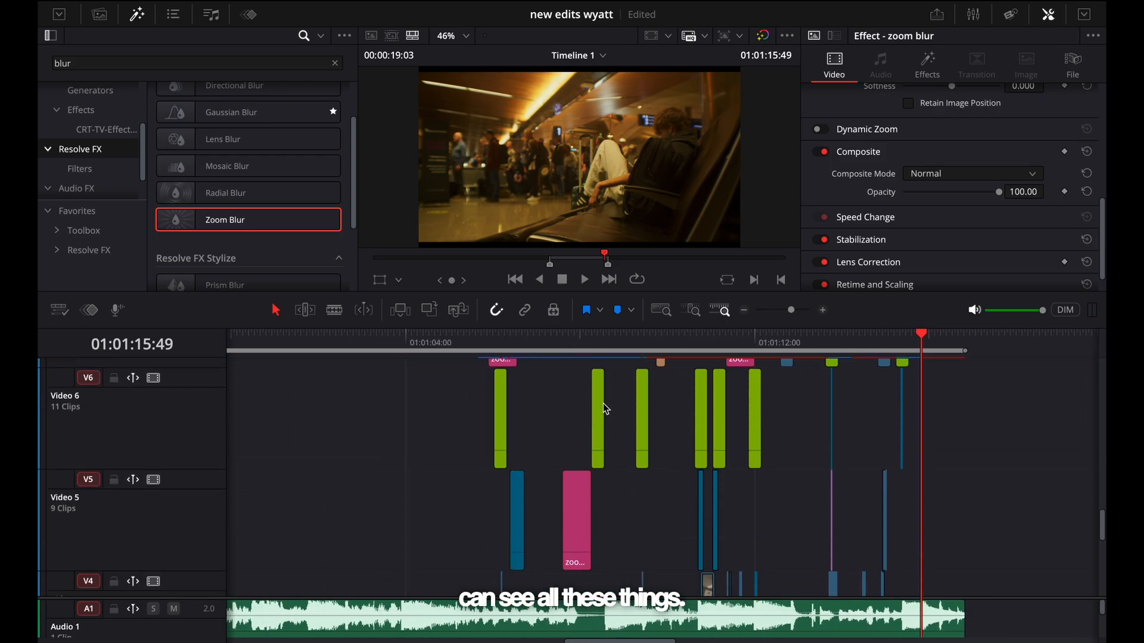
Step: Go back to the transition at 01:01:06:11 and examine the frames under the zoom blur and y shake clips
click(514, 350)
key(super+equal)
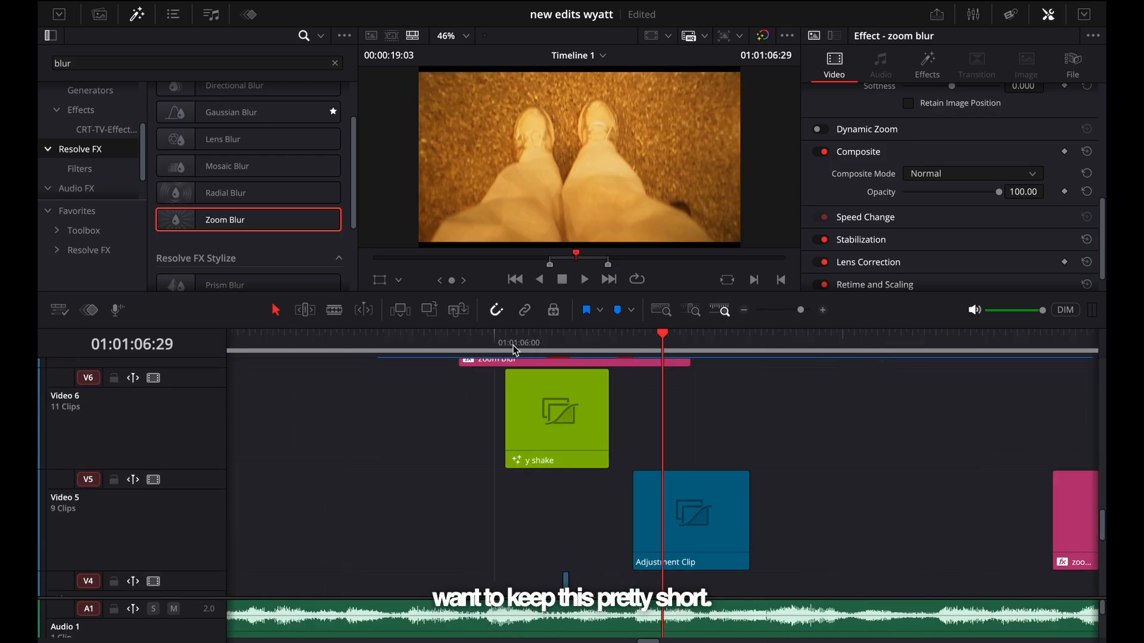
drag(681, 345, 552, 341)
scroll(552, 413, up, 5)
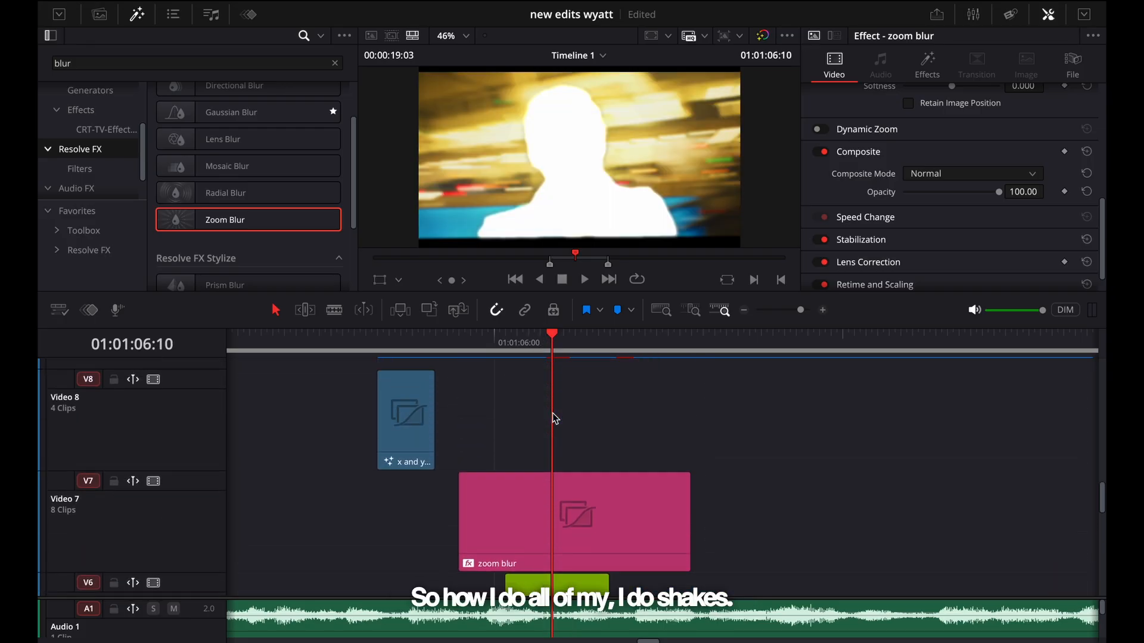
scroll(510, 425, down, 3)
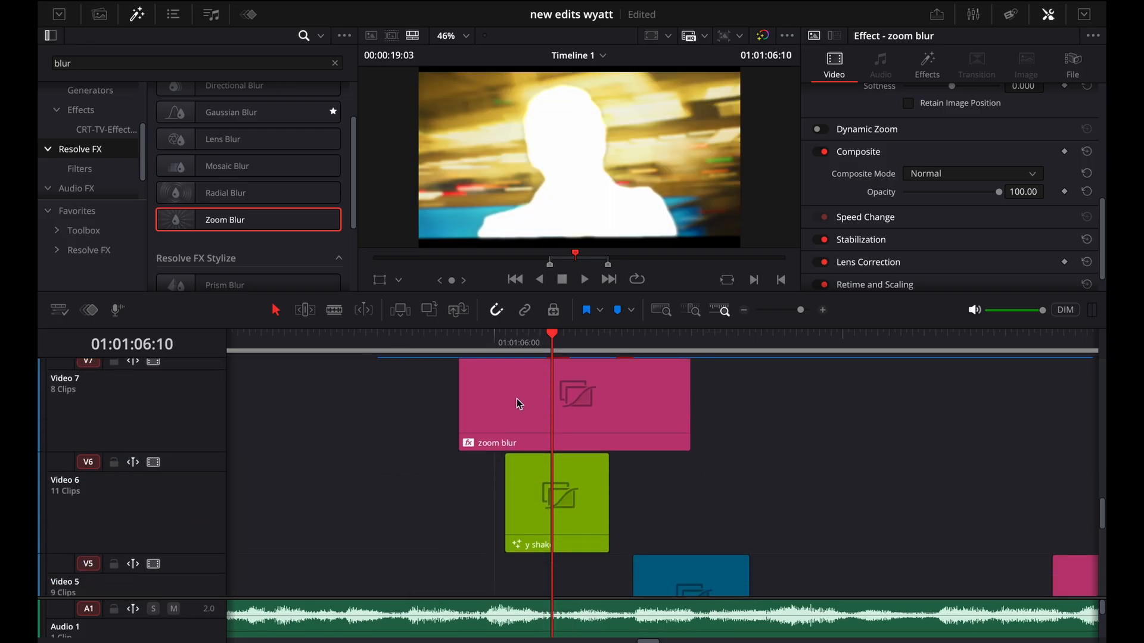
drag(517, 337, 559, 360)
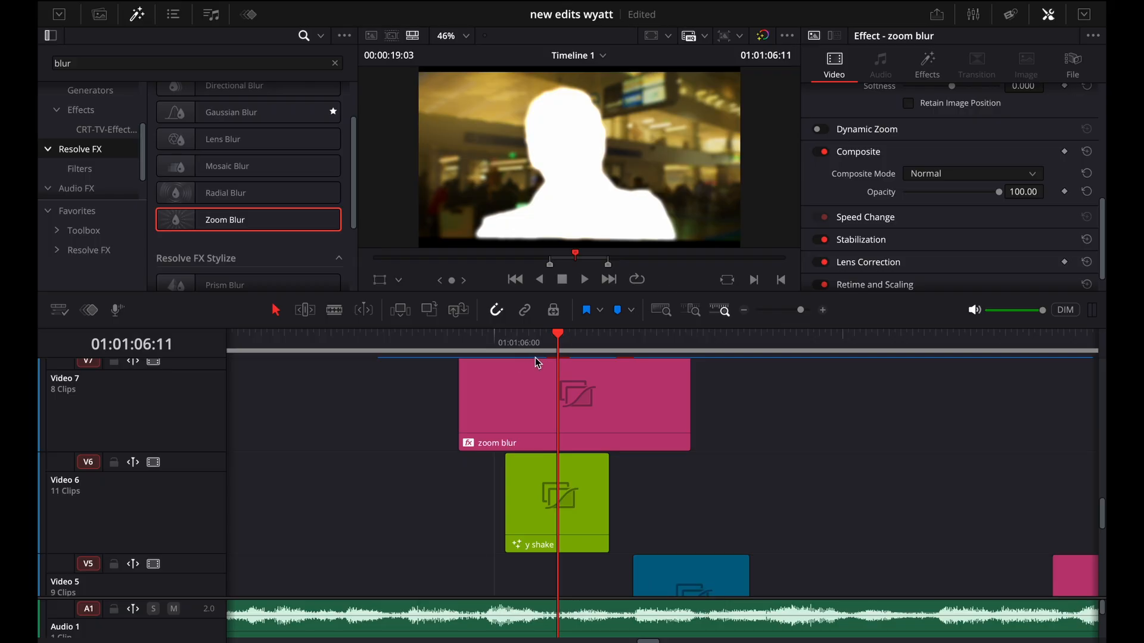
Step: Try renaming the y shake clip on V6 as sduhfkjsdbf in its file properties, and undo the rename
click(552, 484)
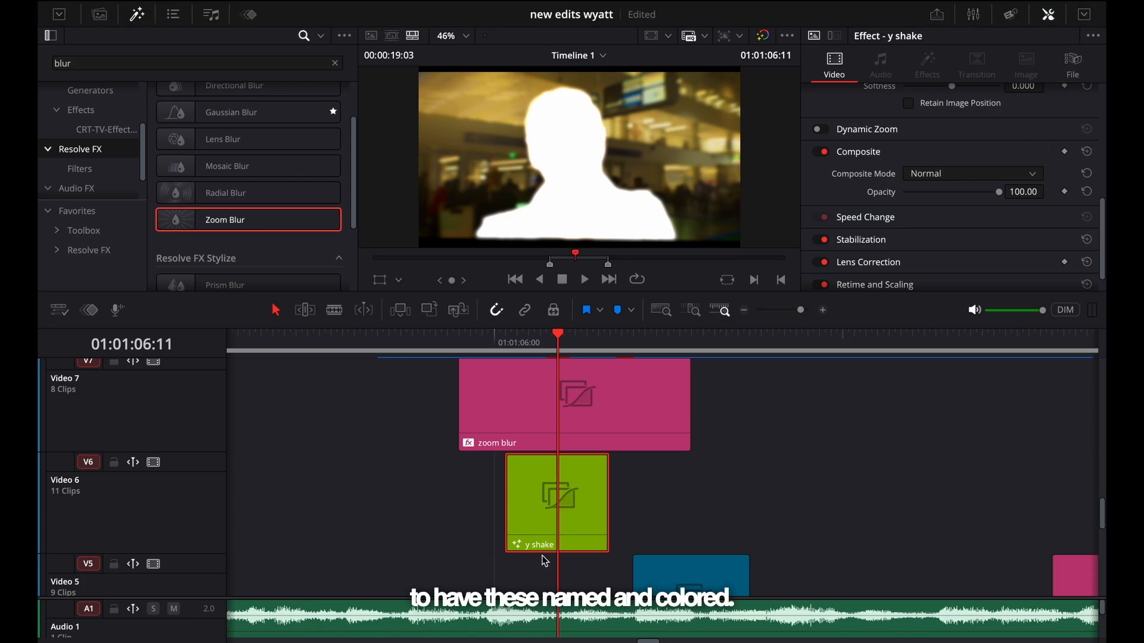
click(1072, 67)
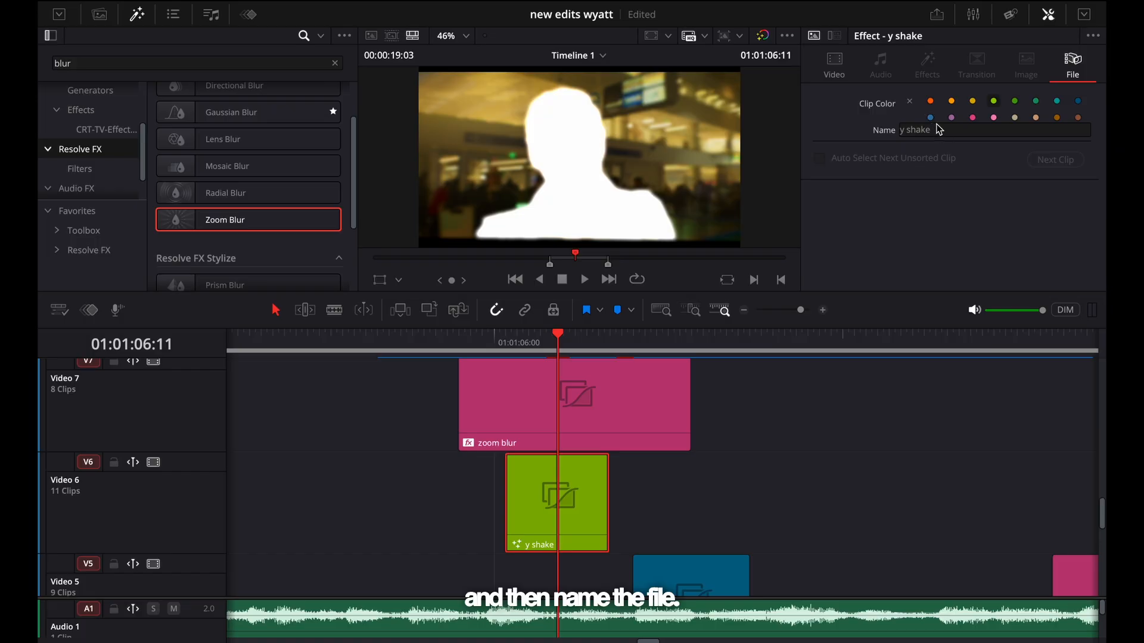
click(924, 135)
text(s)
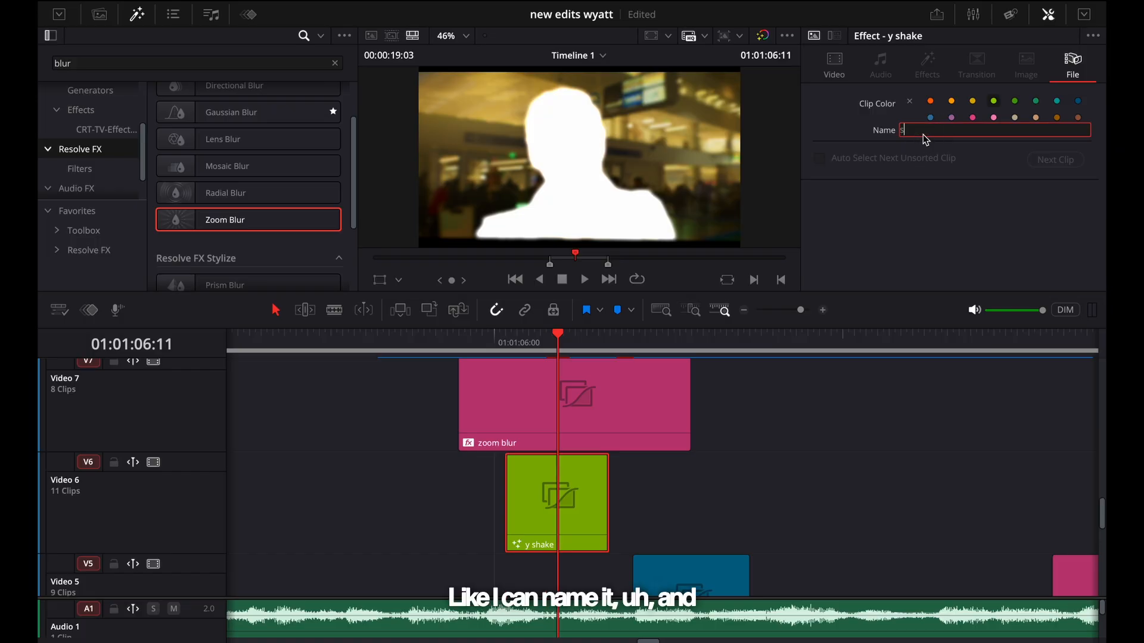
text(duhfkjsdbf)
click(872, 523)
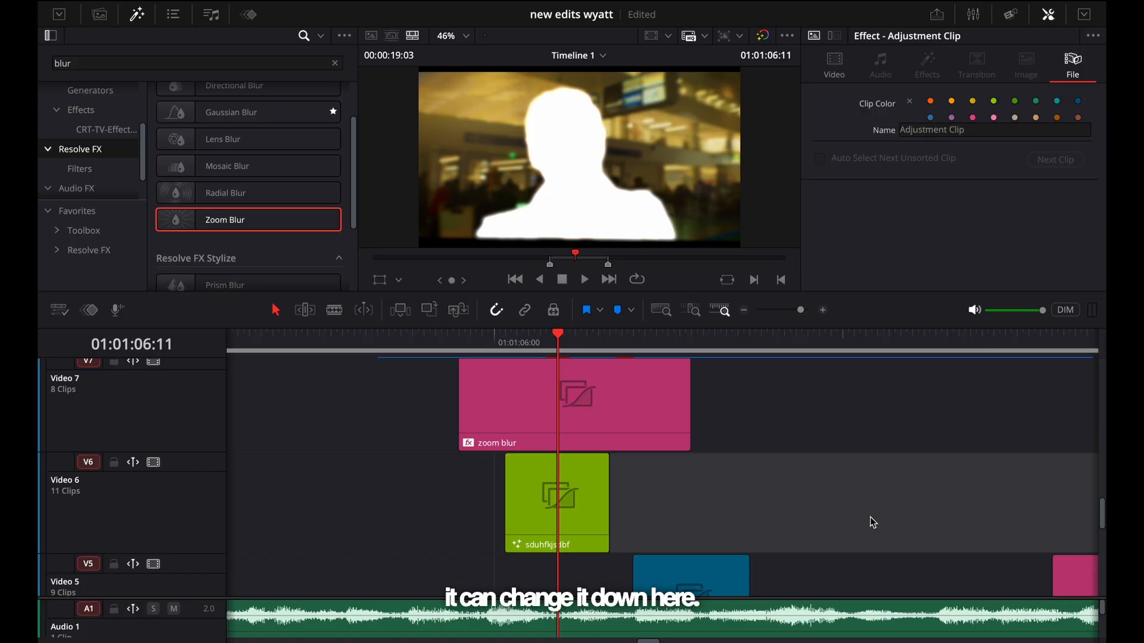
key(ctrl+z)
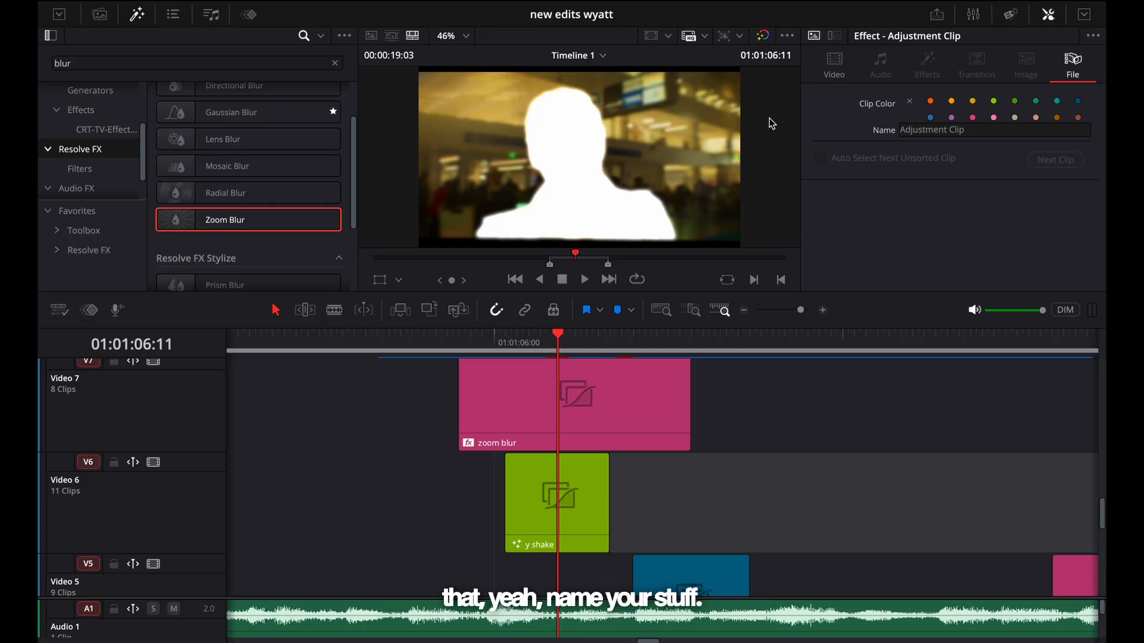
Step: Reselect the y shake clip on V6 and search the Toolbox effects for "adjust" to locate the Adjustment Clip
click(531, 531)
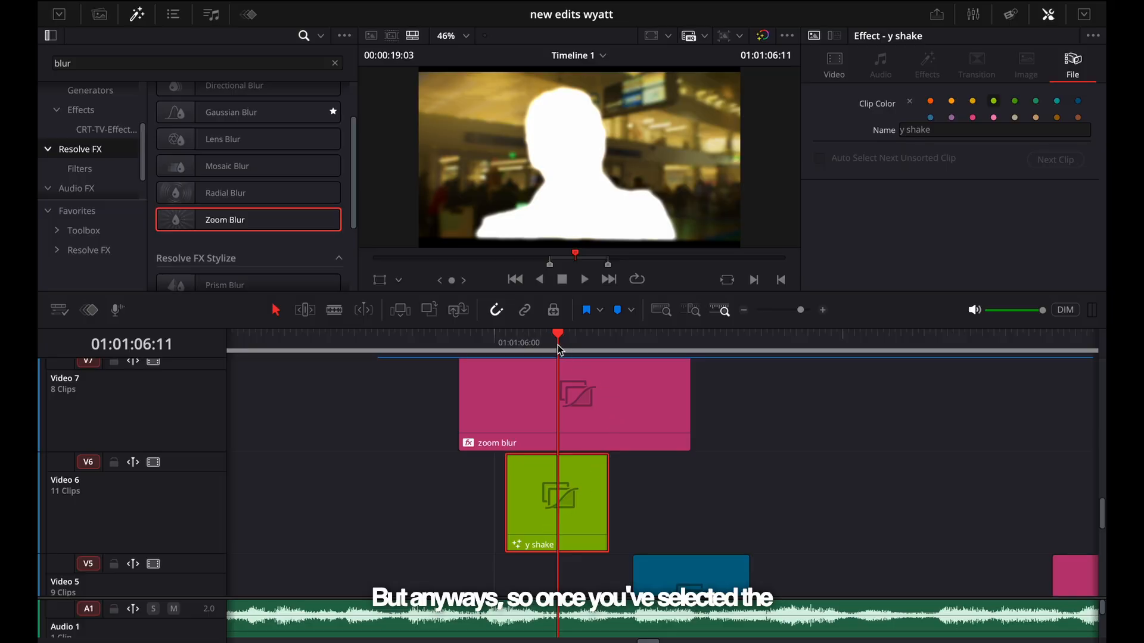
key(super+equal)
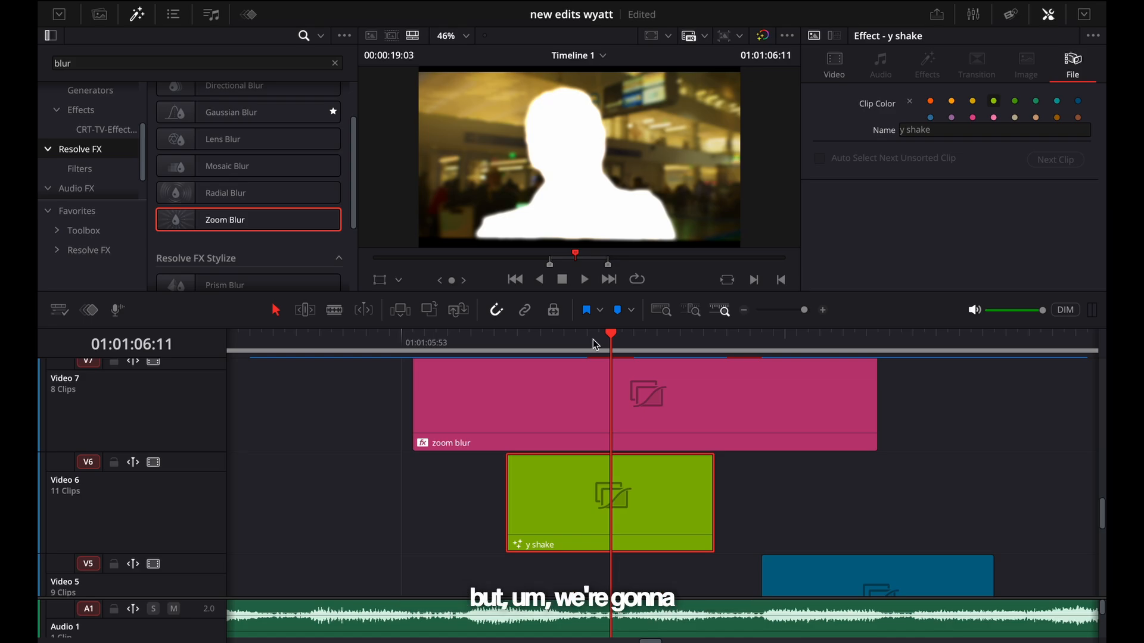
right_click(635, 516)
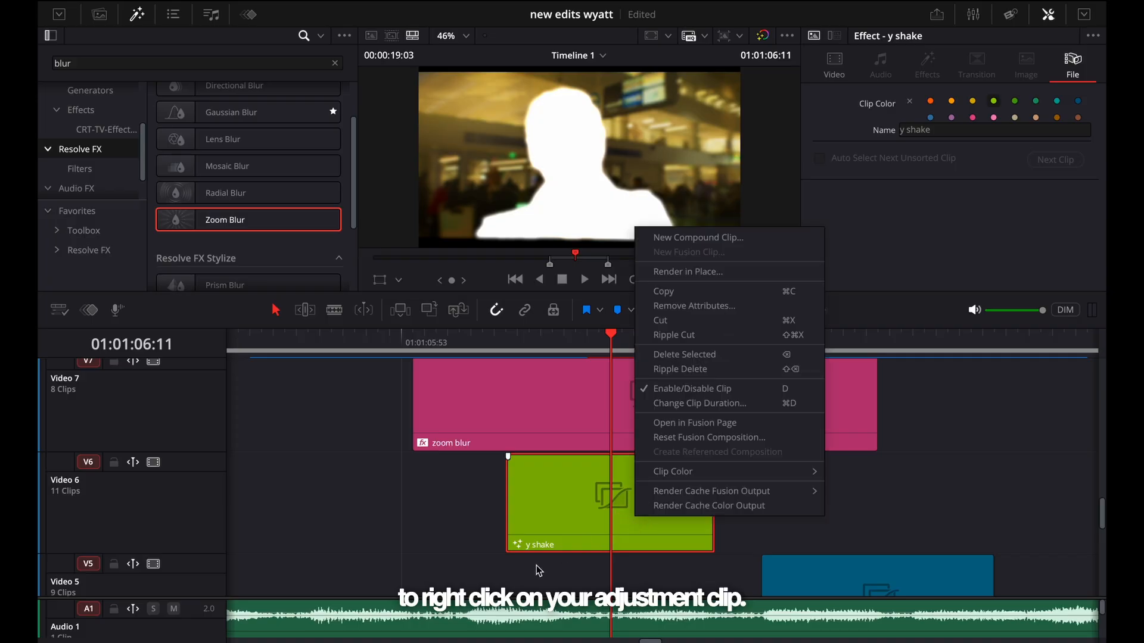
click(178, 59)
text(adjust)
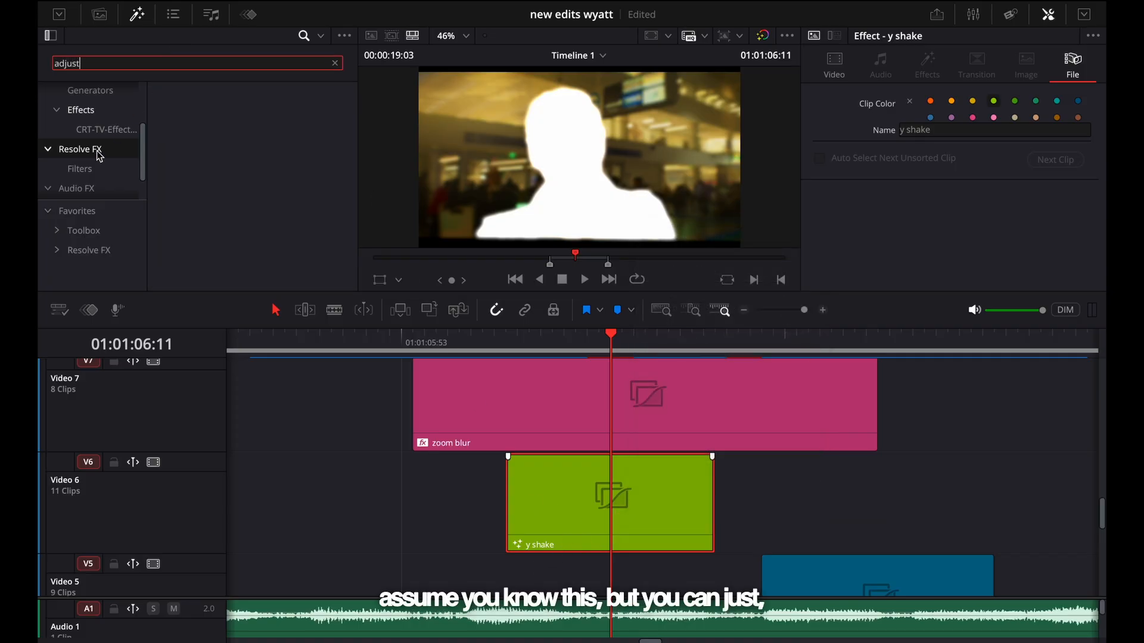
scroll(97, 152, up, 3)
click(93, 95)
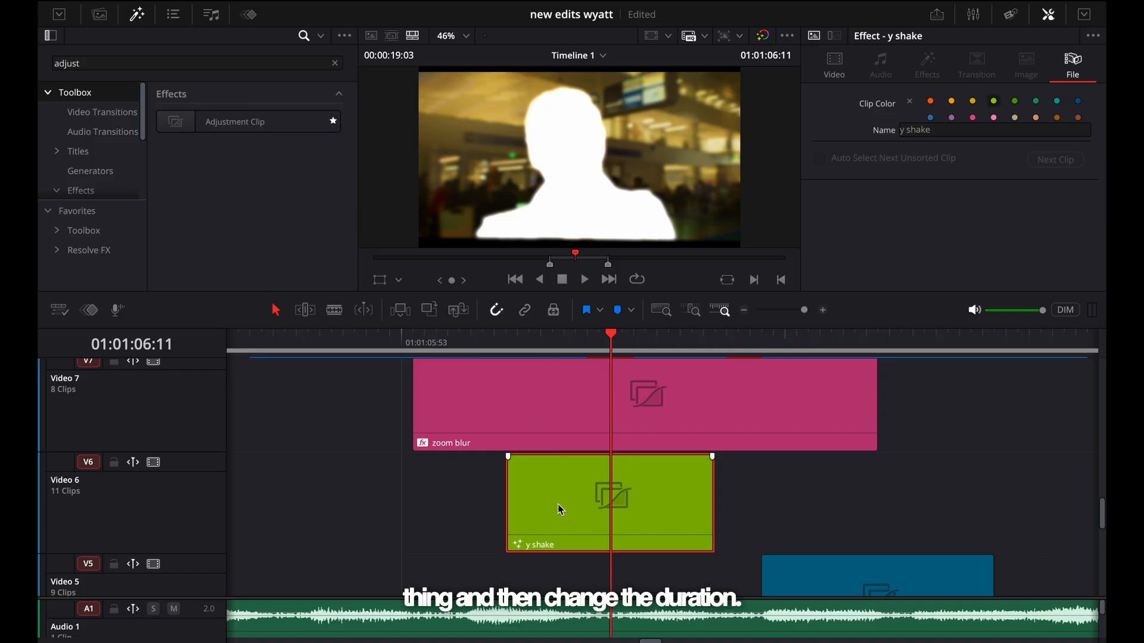
Step: Open the y shake clip on the Fusion page and bring its MediaIn1 and CameraShake2 nodes into view
right_click(634, 513)
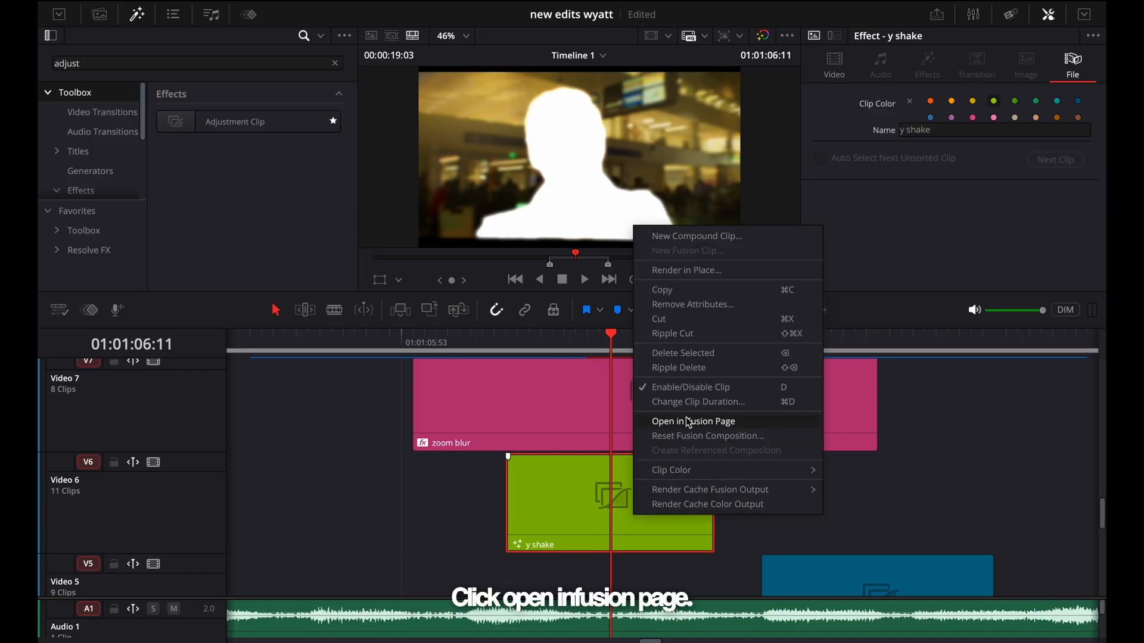
click(627, 424)
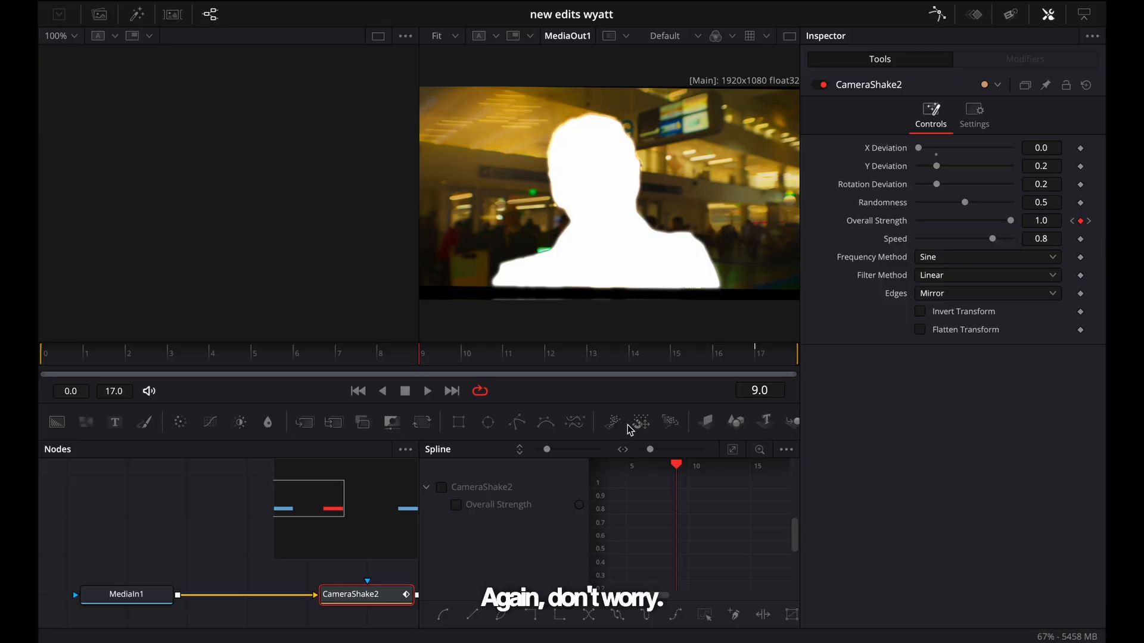
scroll(227, 592, right, 4)
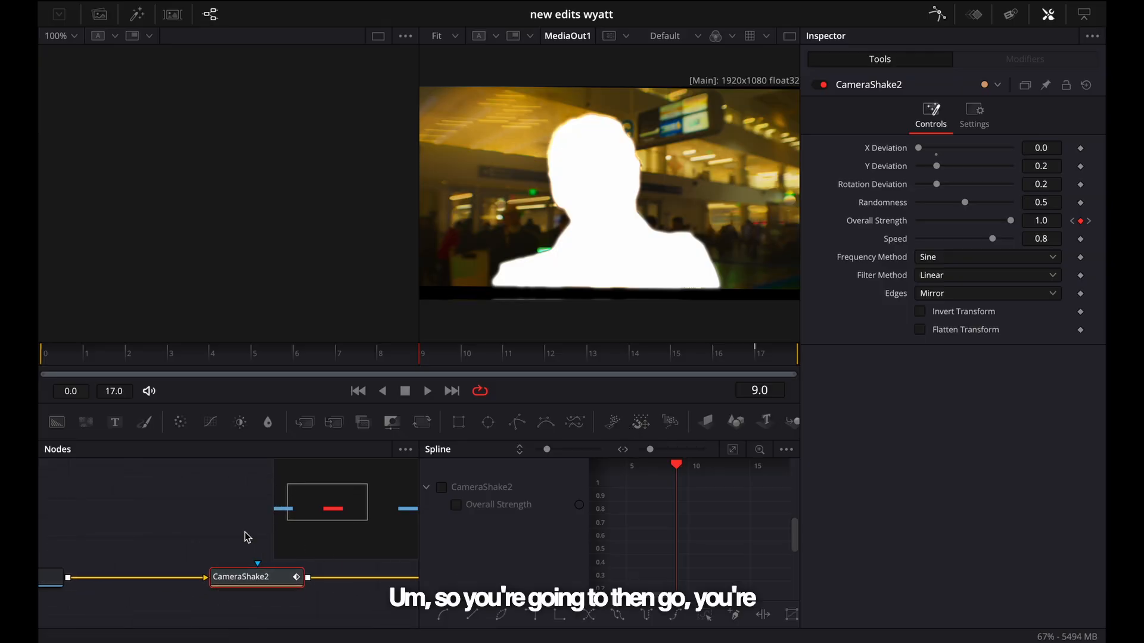
scroll(152, 557, left, 2)
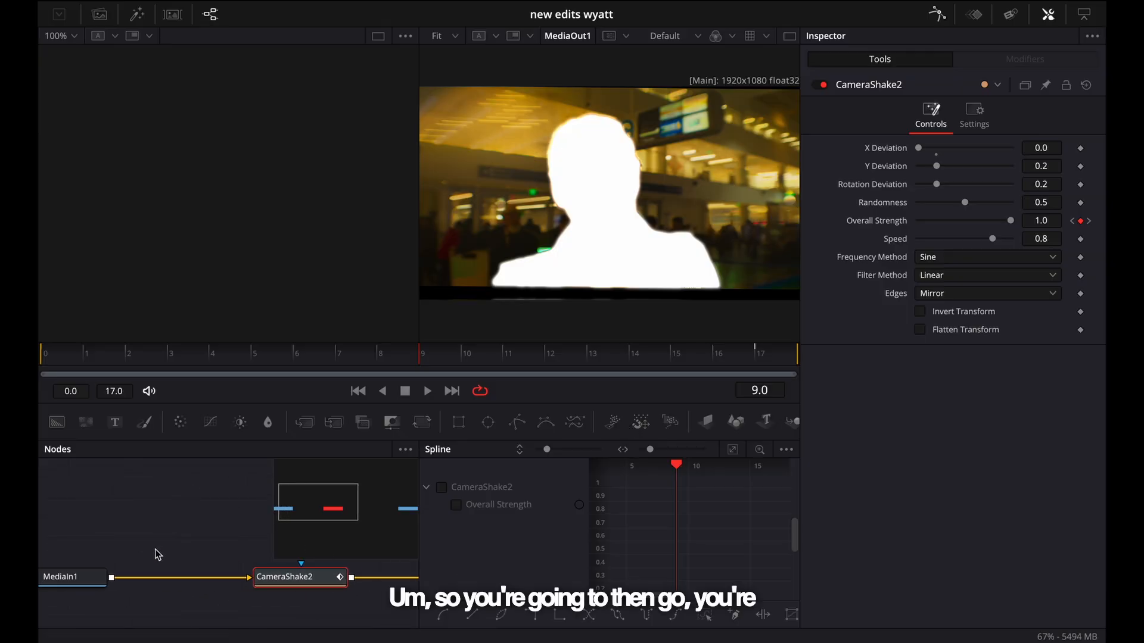
Step: Search the Fusion tools for "camera shake" with the MediaIn1 node selected, and close the search without adding a tool
click(88, 581)
scroll(107, 580, left, 4)
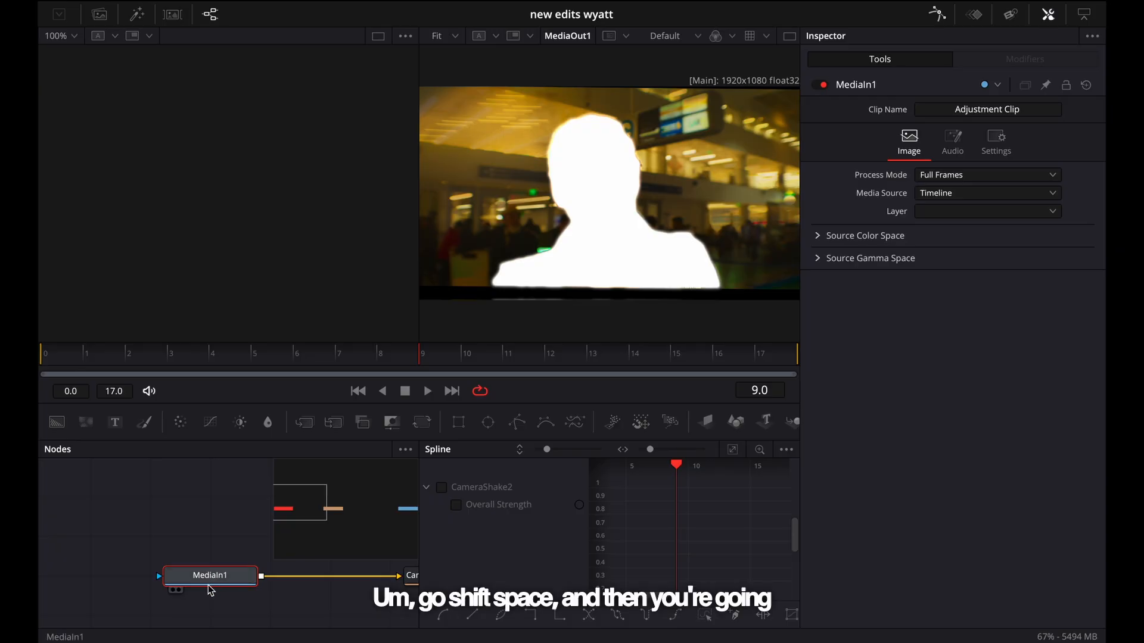
key(shift+space)
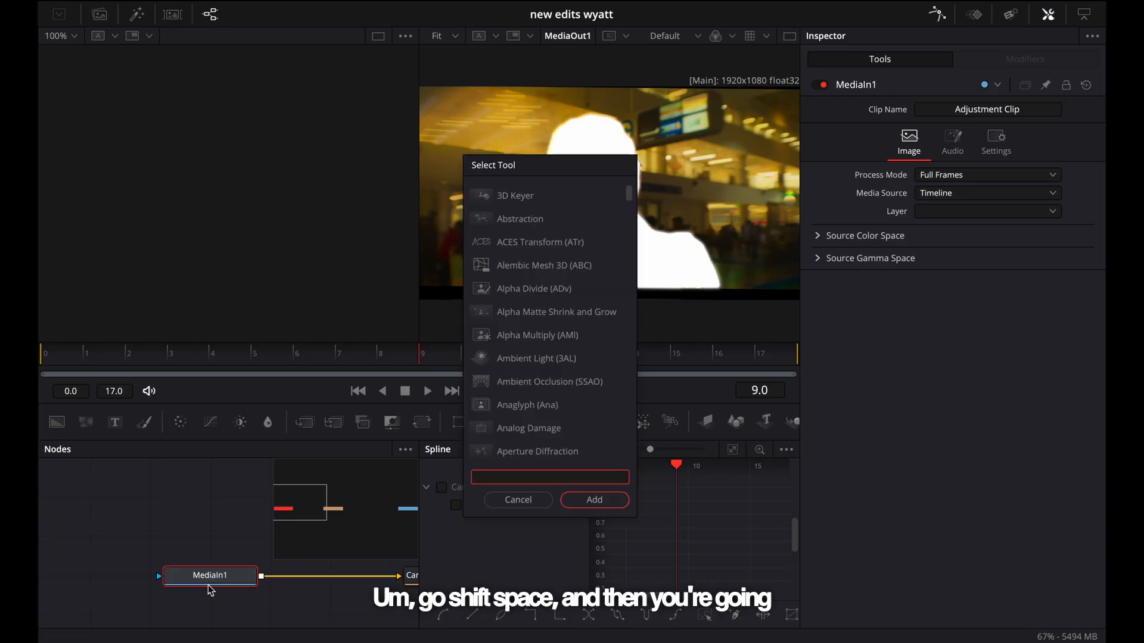
text(camera shake)
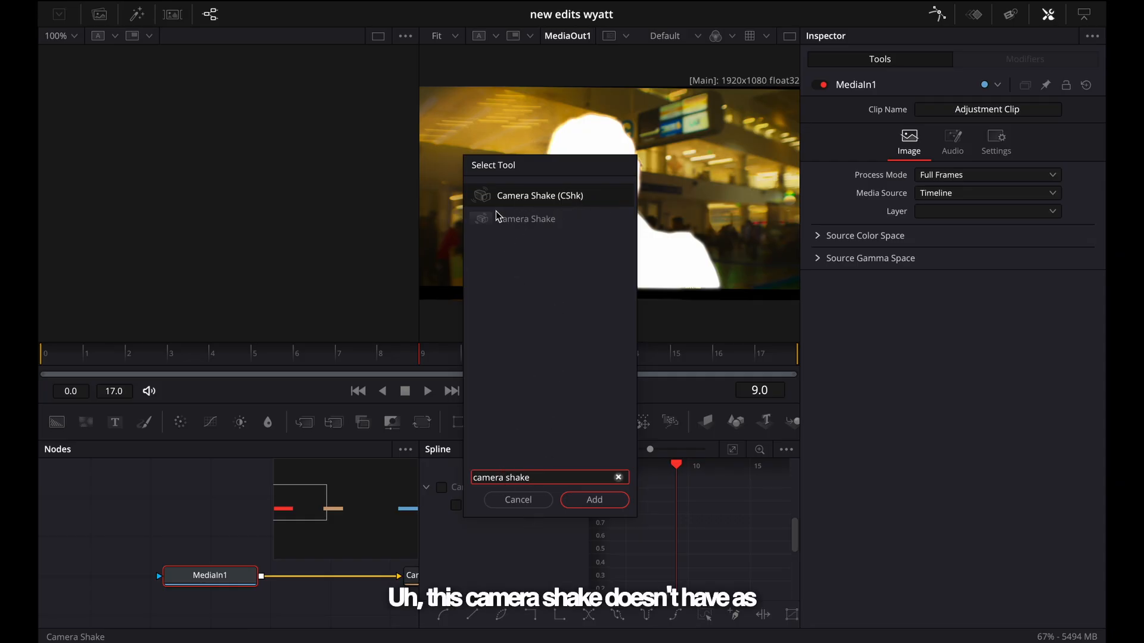
click(518, 500)
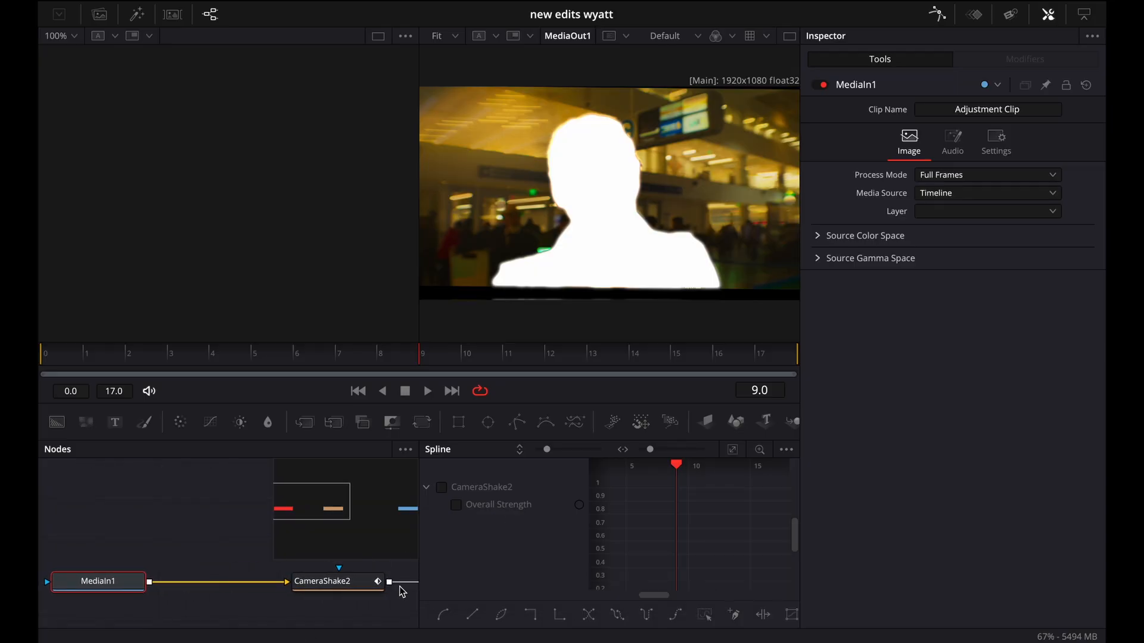
Step: Insert a Camera Shake (CShk) node between MediaIn1 and CameraShake2, and delete it again
click(321, 587)
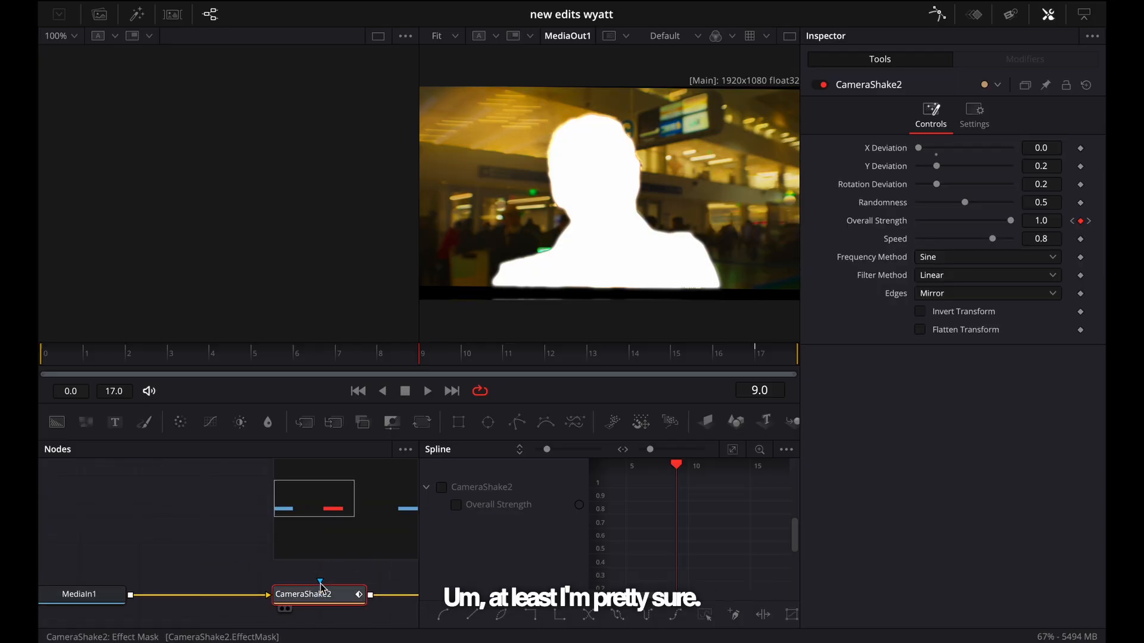
click(93, 589)
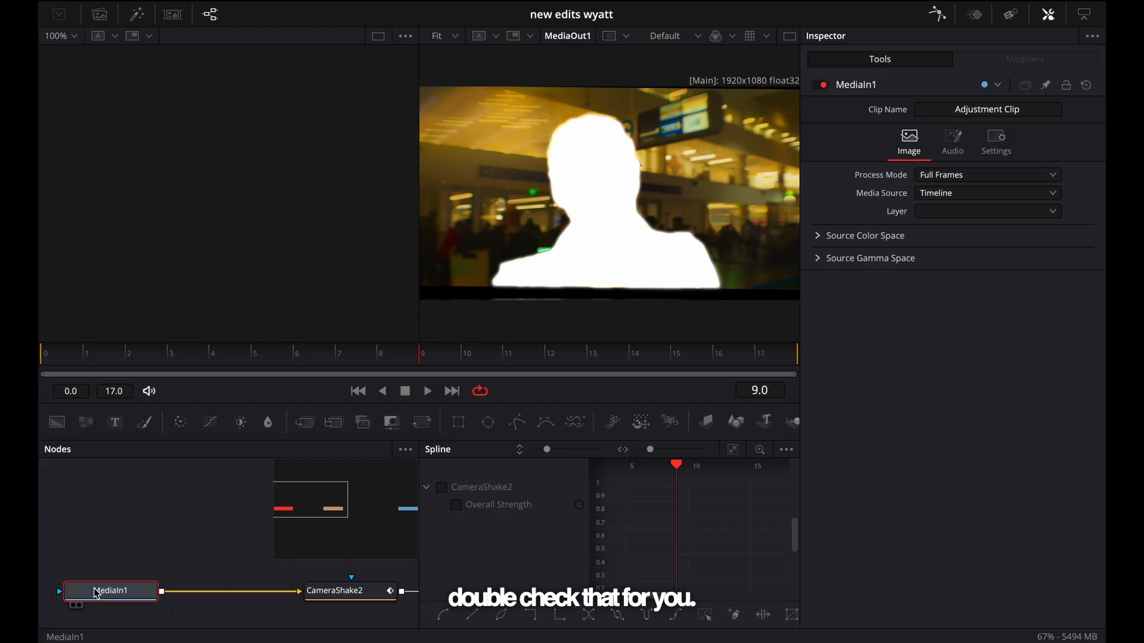
key(shift+space)
text(camera)
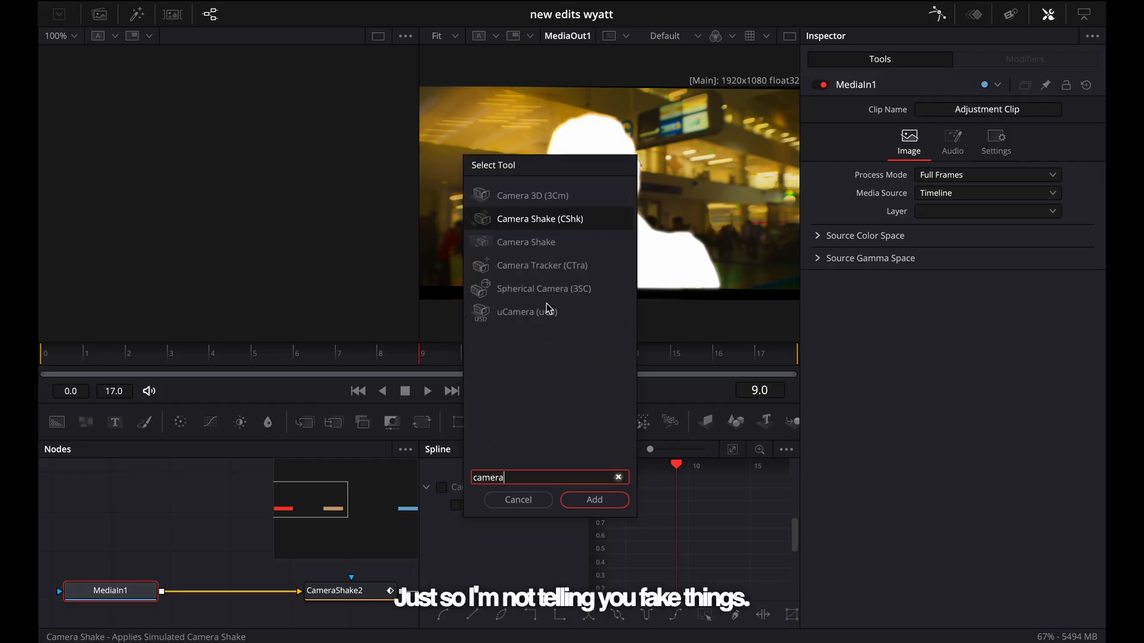
click(594, 500)
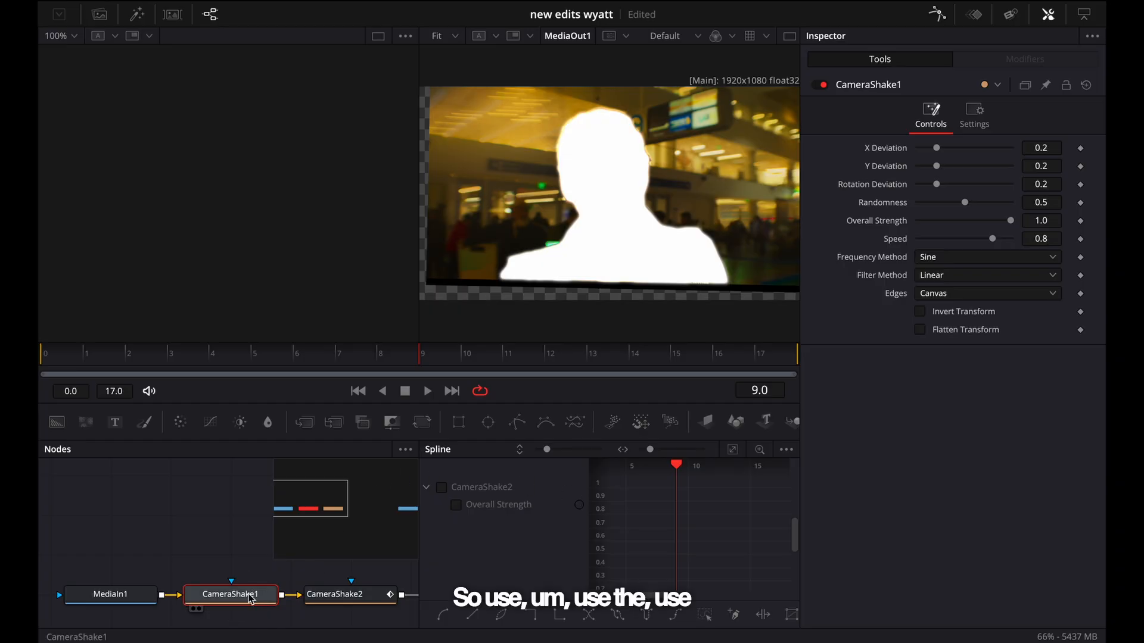
key(Delete)
Step: Search the Fusion tools for "camera", close the search without adding a tool, and select the CameraShake2 node
key(shift+space)
text(camera)
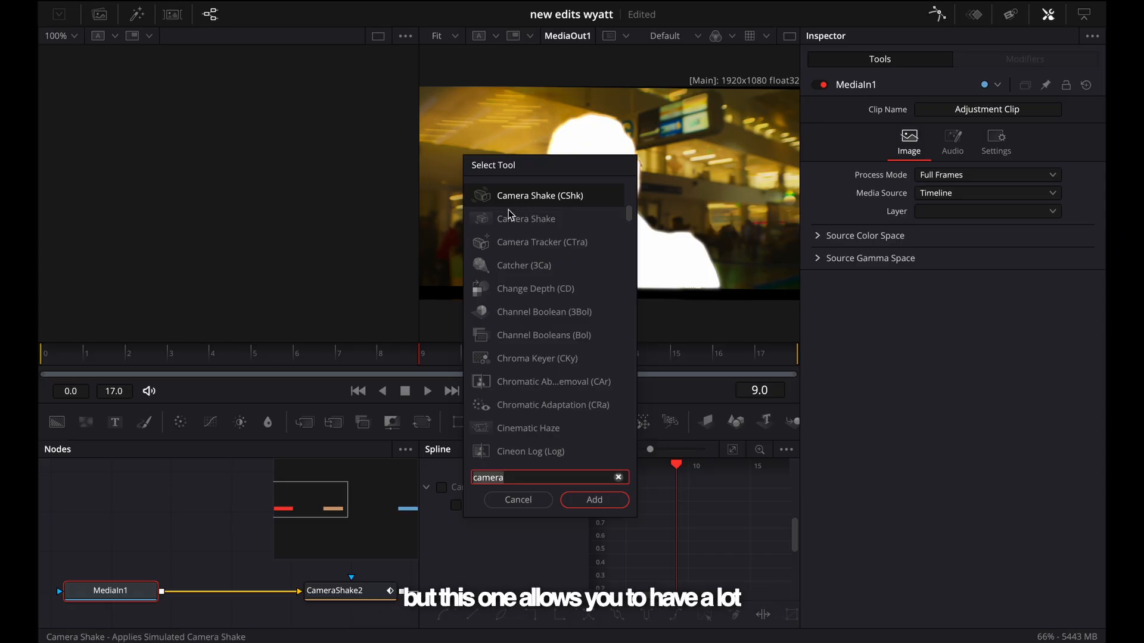
click(497, 500)
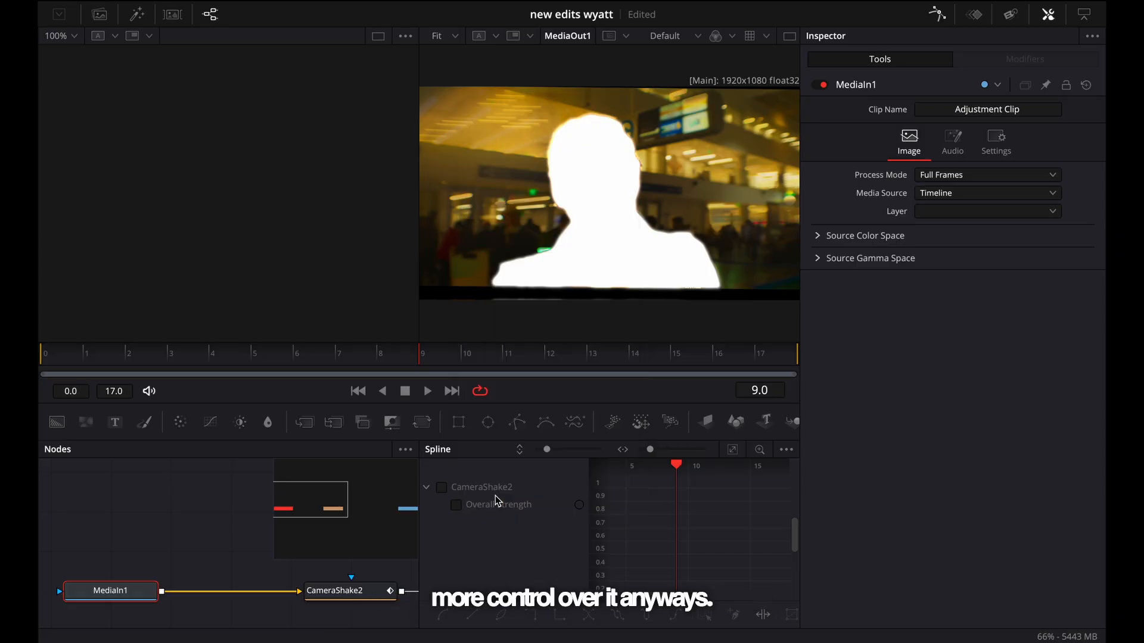
click(357, 596)
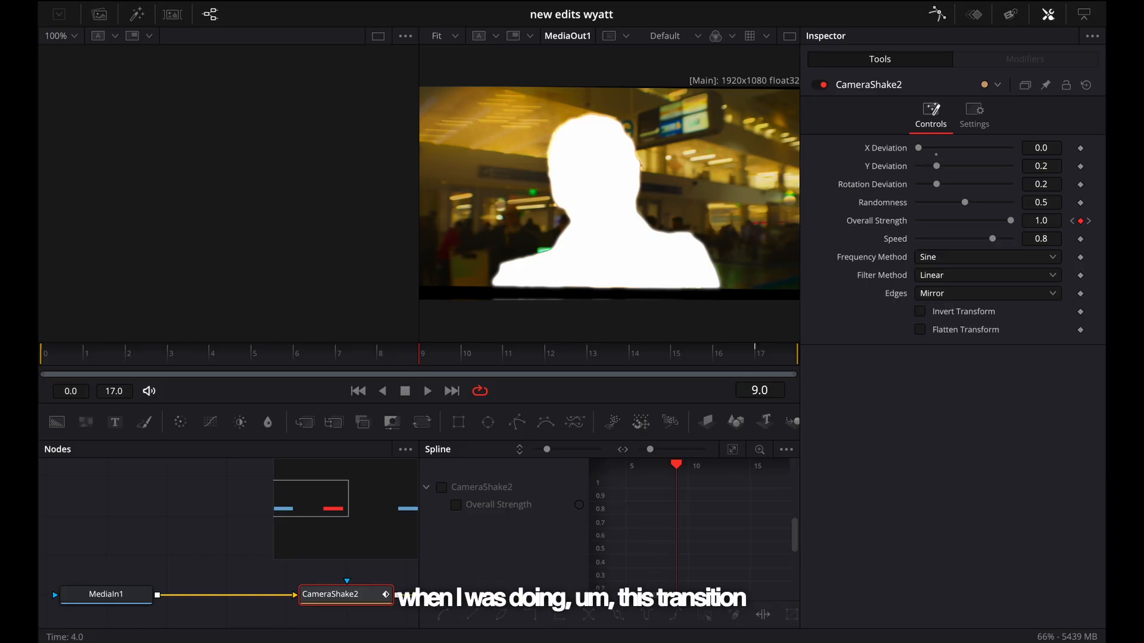
Step: Return to the Edit page and move the playhead to 01:01:10:43, over the long A009_08281602 clip on V2
key(shift+4)
scroll(797, 438, down, 2)
scroll(797, 438, down, 10)
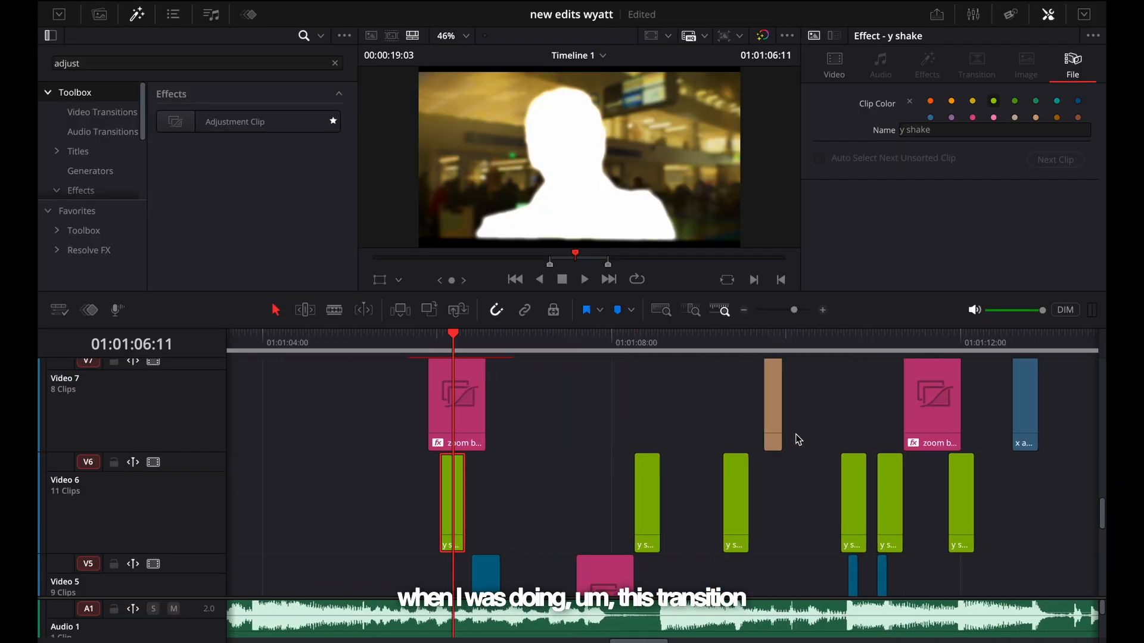
scroll(798, 439, down, 1)
drag(557, 340, 507, 363)
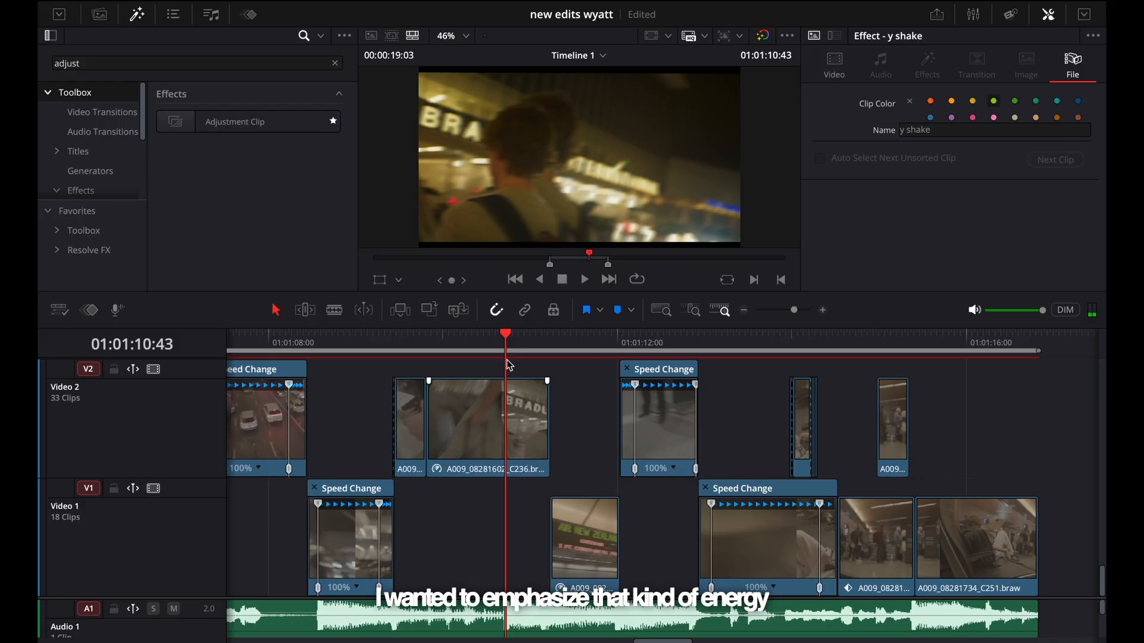
Step: Examine the shaky camera movement around 01:01:10:43 by stepping forward and back frame by frame
key(Right)
key(Right)
key(Right)
key(Left)
key(Left)
key(Left)
key(Right)
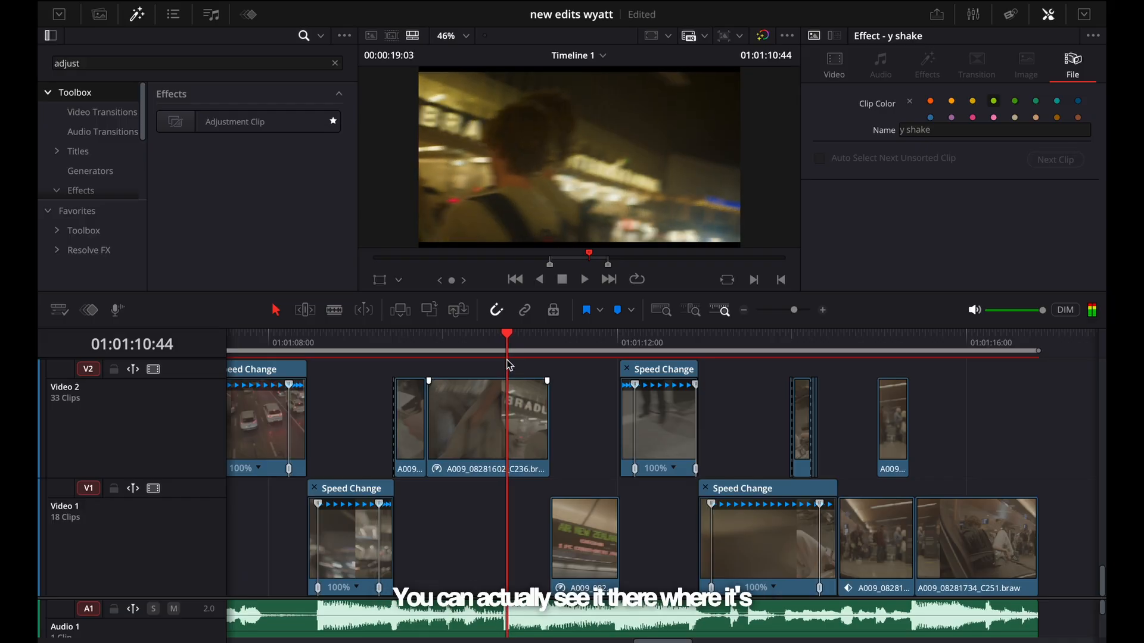
key(Right)
key(Right)
key(Right)
key(Right)
key(Right)
key(Right)
key(Left)
key(Left)
key(Left)
key(Left)
key(Left)
key(Left)
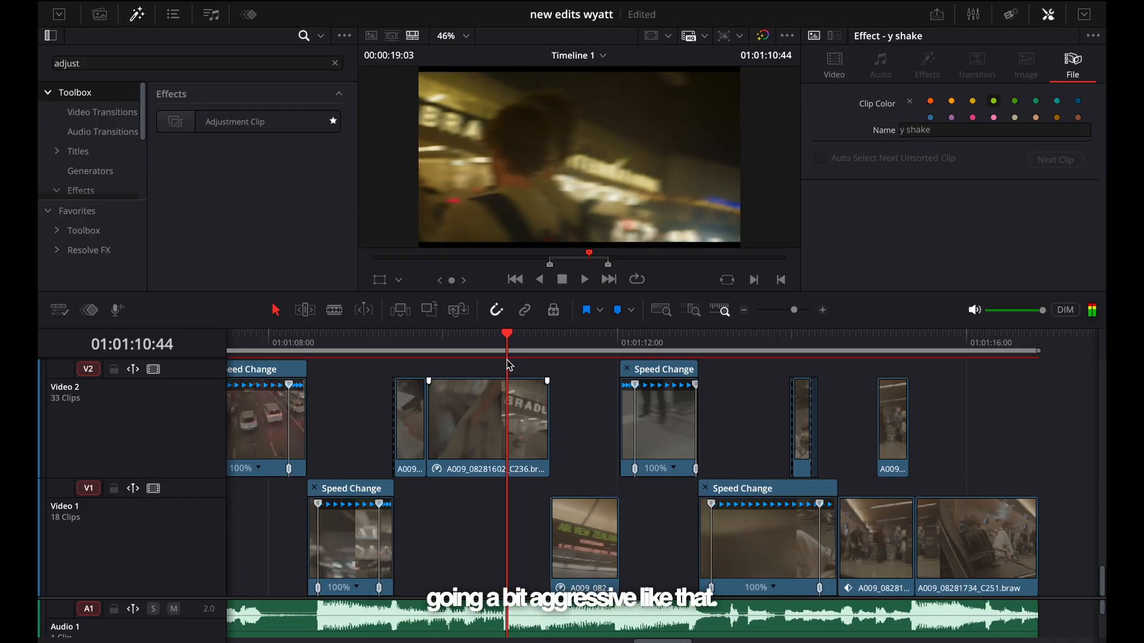
key(Left)
Step: Move the playhead back to 01:01:06:11 and open the y shake clip on V6 in the Fusion page
scroll(493, 401, down, 2)
scroll(495, 405, up, 3)
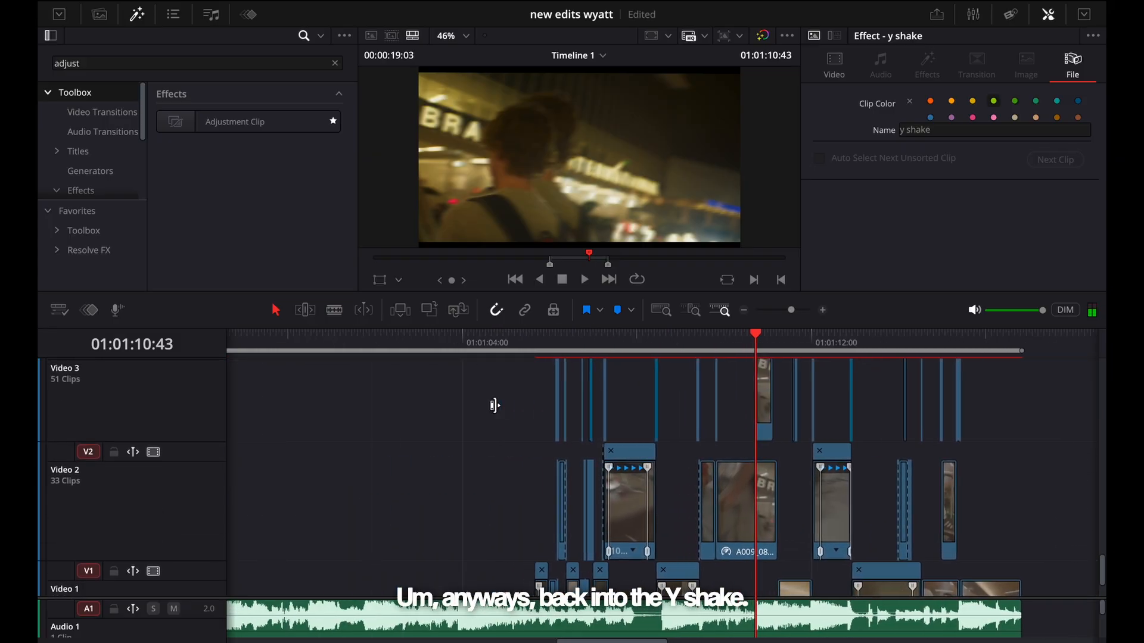
scroll(494, 406, up, 4)
click(639, 341)
scroll(641, 350, up, 3)
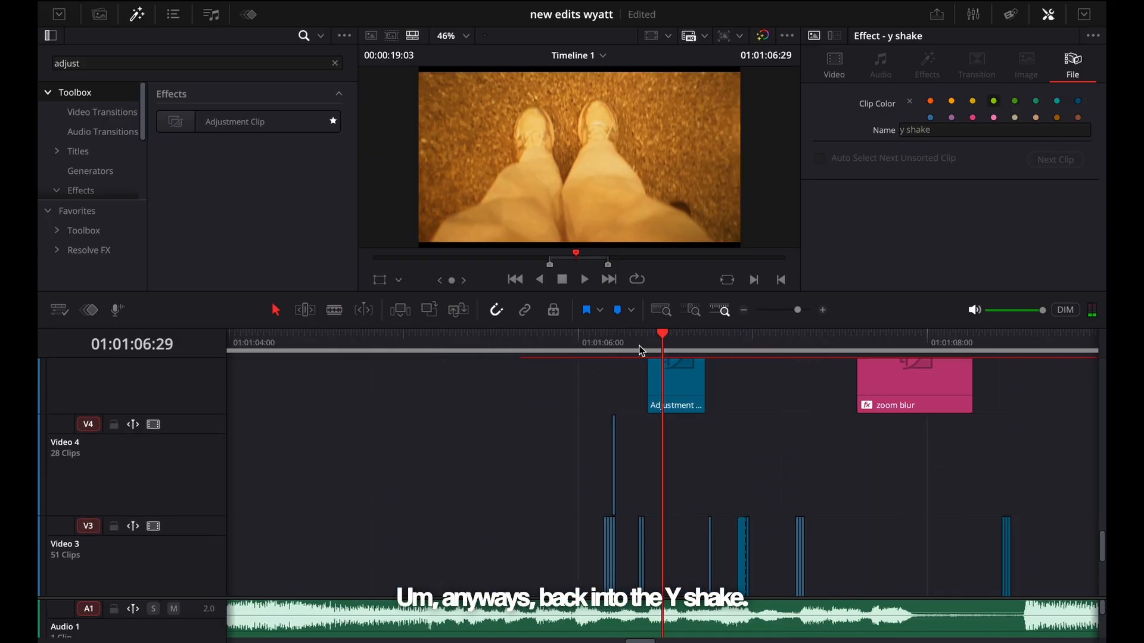
scroll(640, 350, up, 3)
scroll(646, 429, up, 5)
scroll(646, 429, left, 2)
click(527, 341)
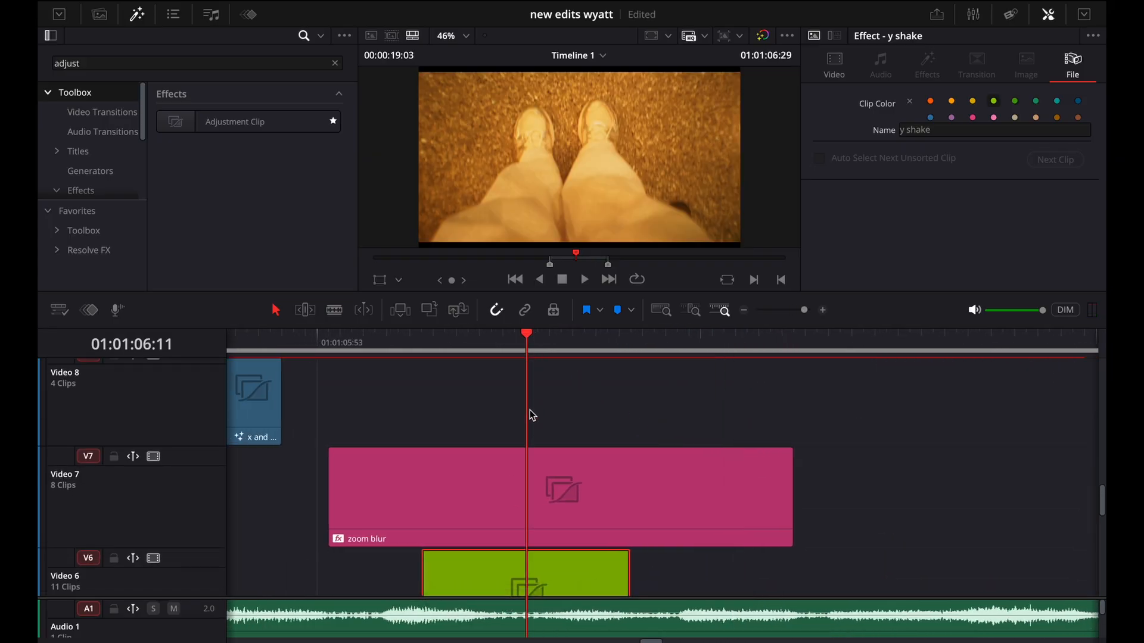
scroll(533, 453, down, 3)
right_click(538, 540)
click(593, 440)
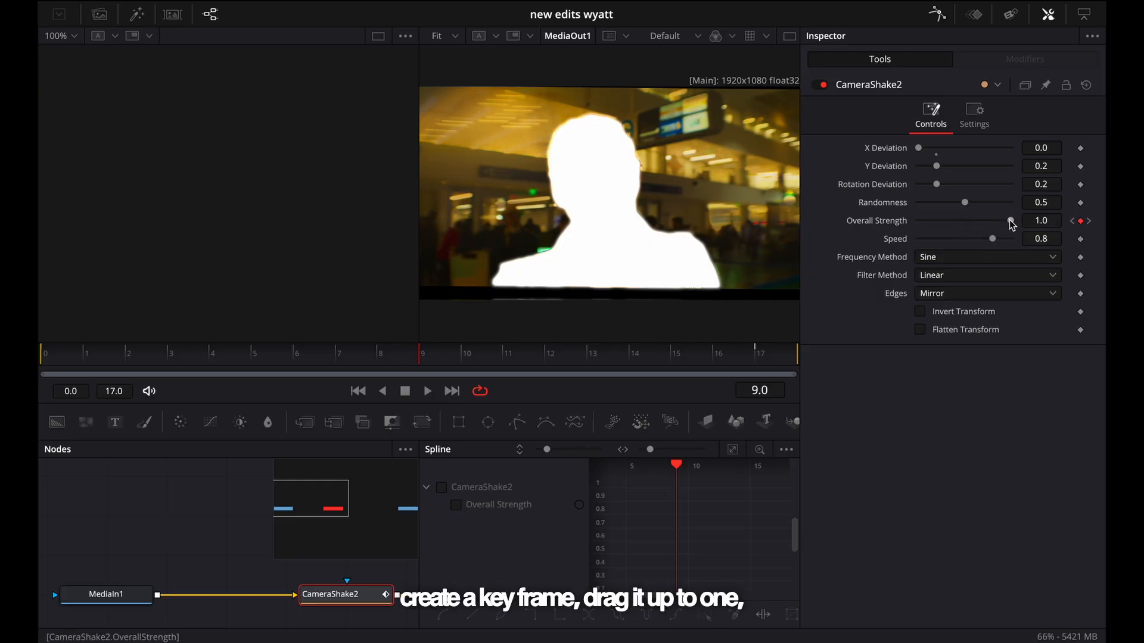
Step: Review CameraShake2's Overall Strength keyframes at frames 17, 0 and 9
drag(549, 360, 799, 355)
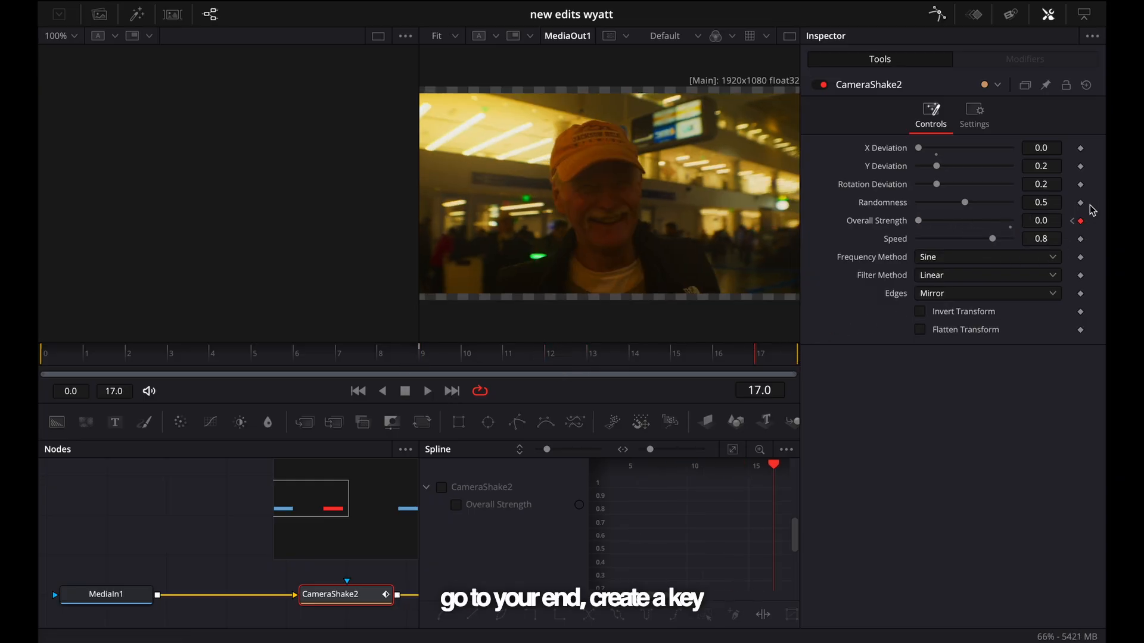
click(41, 357)
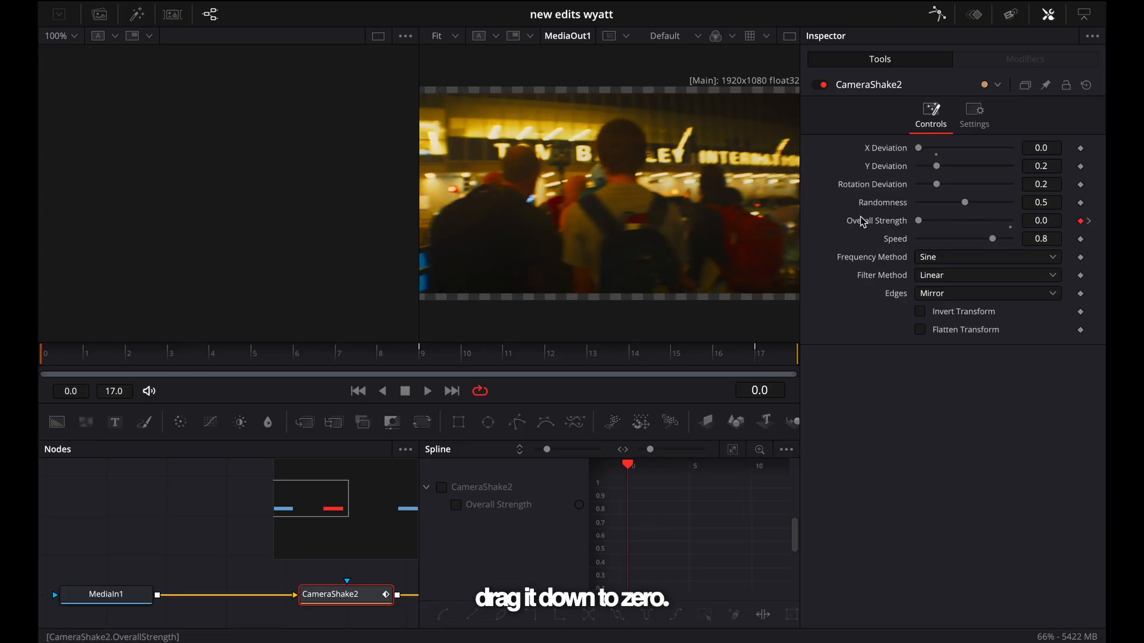
drag(110, 360, 227, 337)
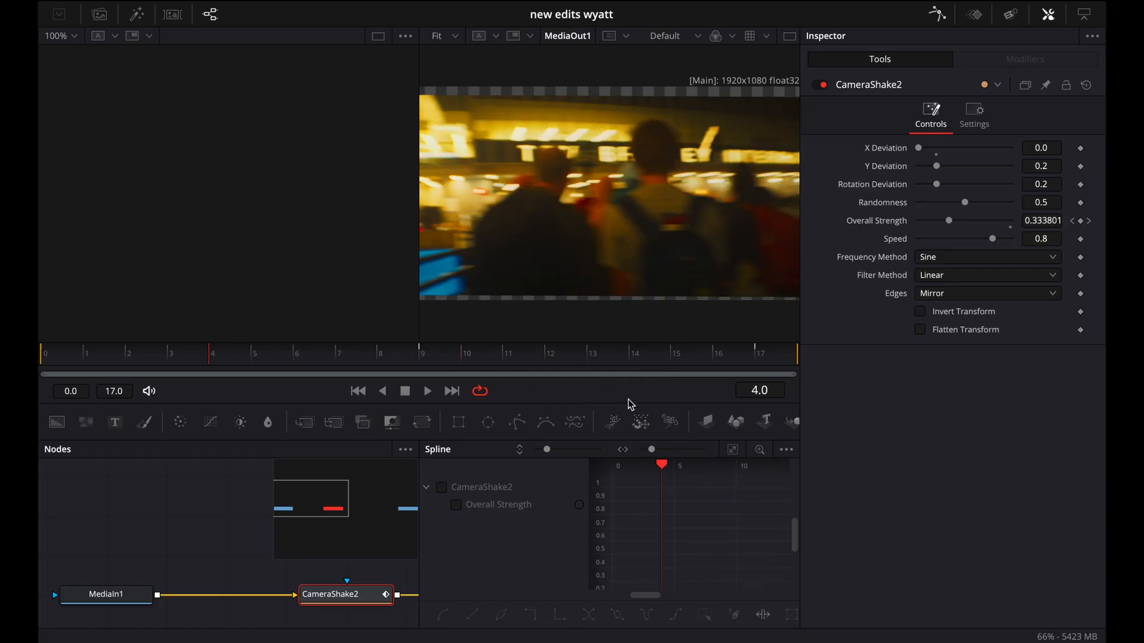
click(426, 357)
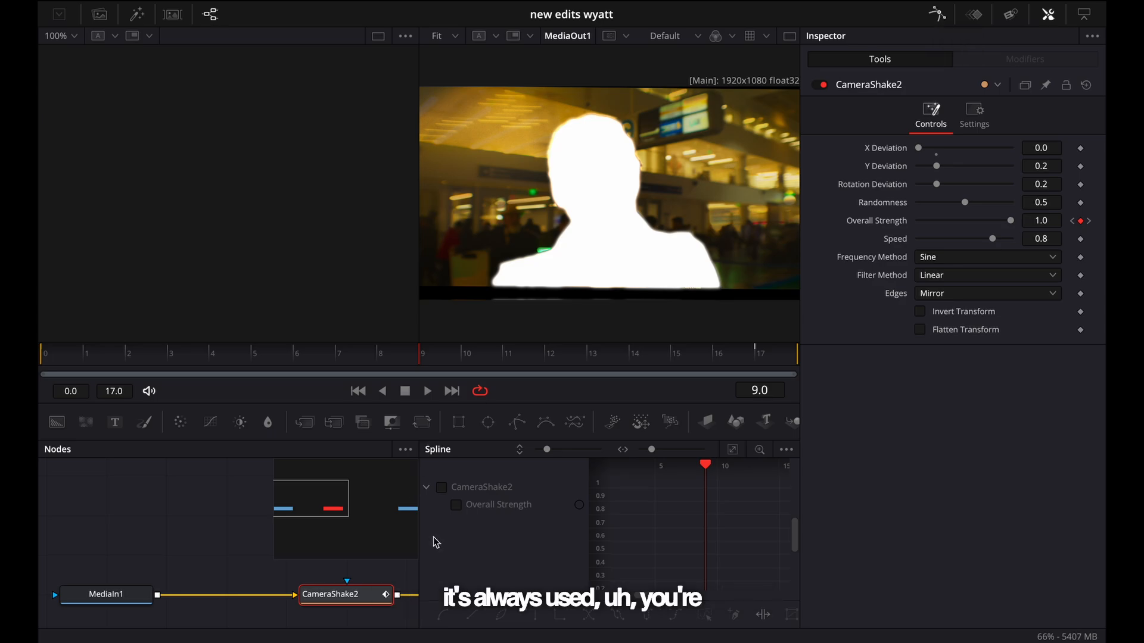
Step: Display CameraShake2's Overall Strength curve in the Spline editor, fit it to the view, and select all its keyframes
click(442, 488)
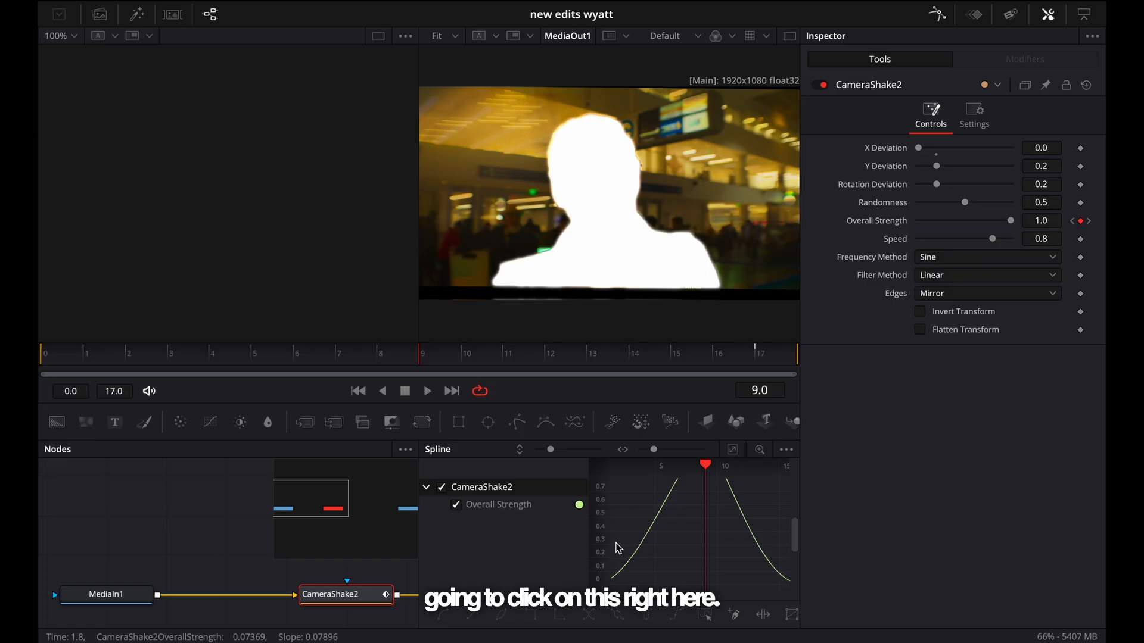
click(733, 450)
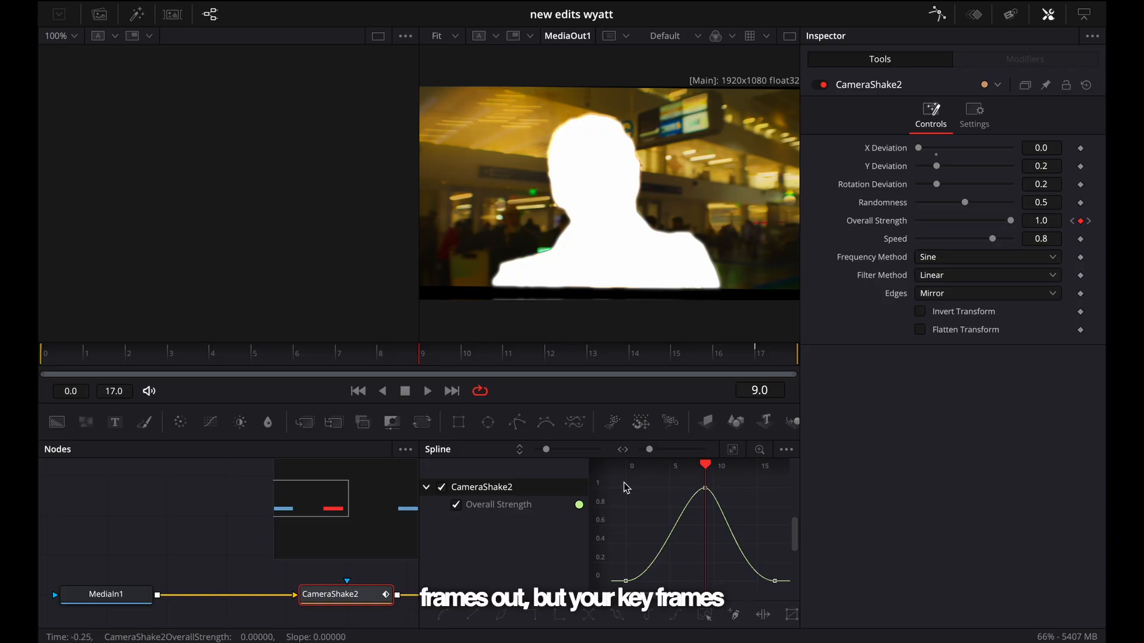
drag(624, 482, 798, 568)
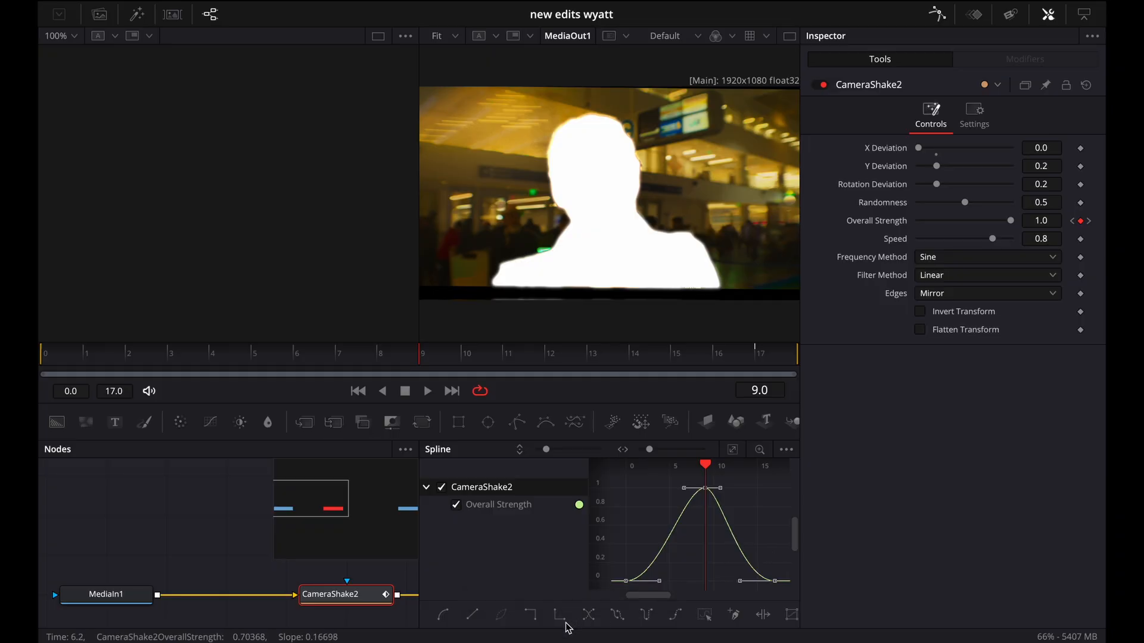
Step: Try stepped interpolation on the Overall Strength keyframes, undo it, and make the curve linear
click(534, 615)
key(super+z)
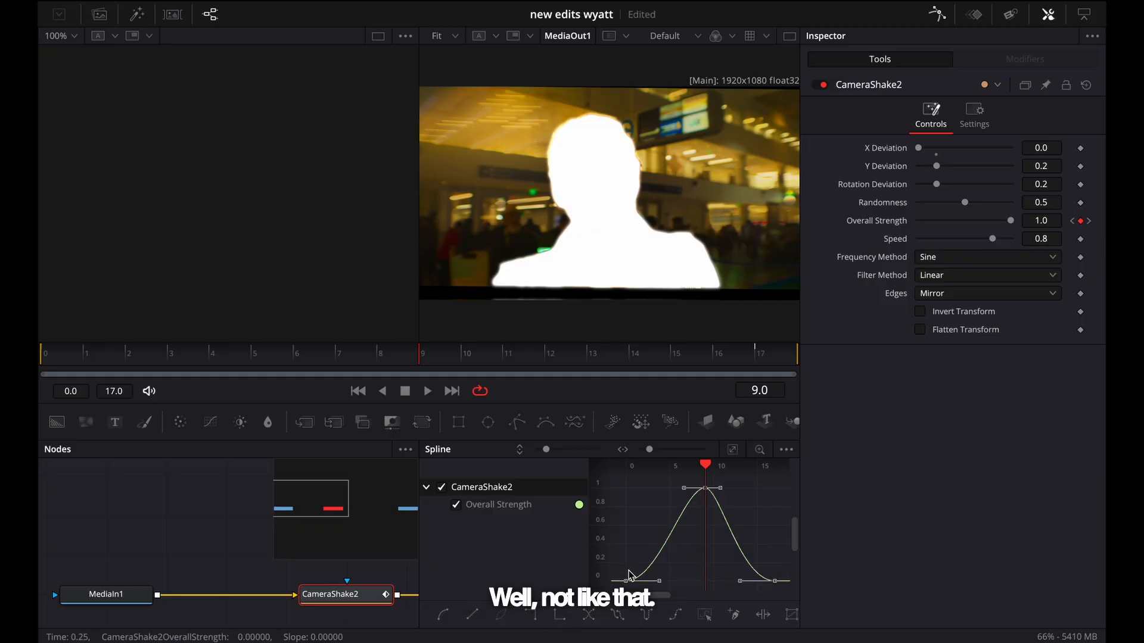
click(474, 613)
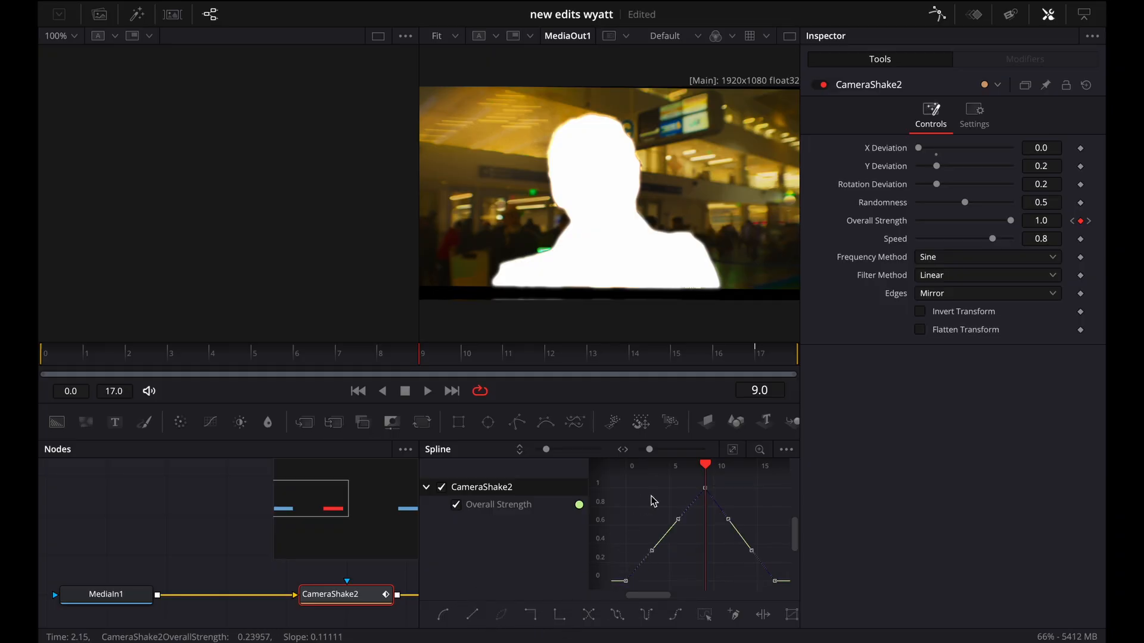
click(641, 535)
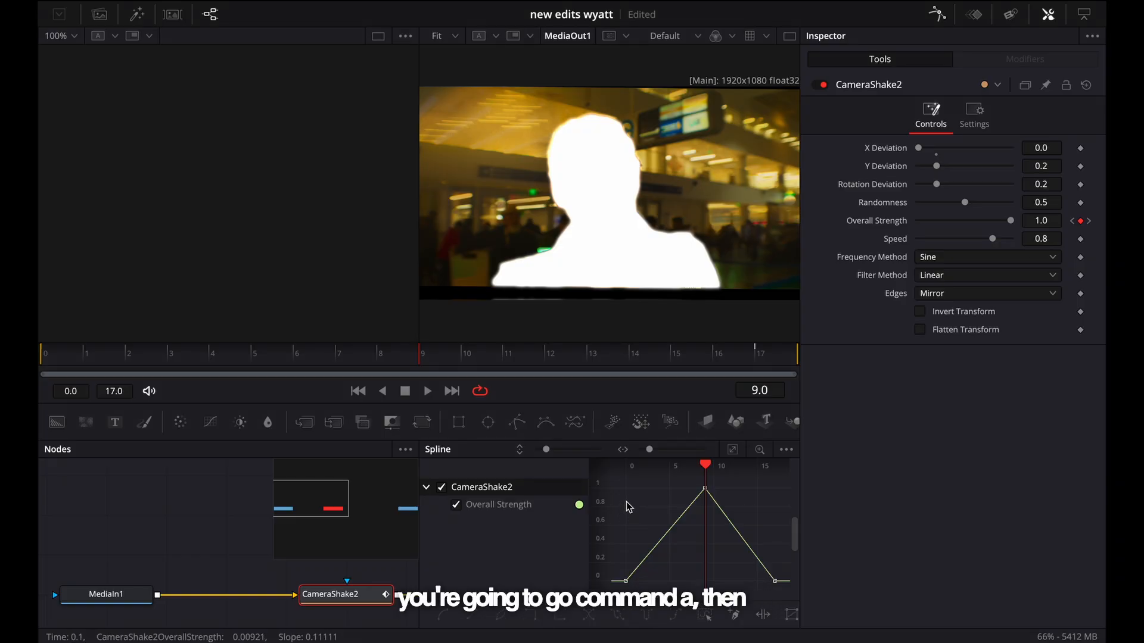
Step: Smooth all Overall Strength keyframes, try stretching the first keyframe's handle, and undo back to the original curve
key(super+a)
key(s)
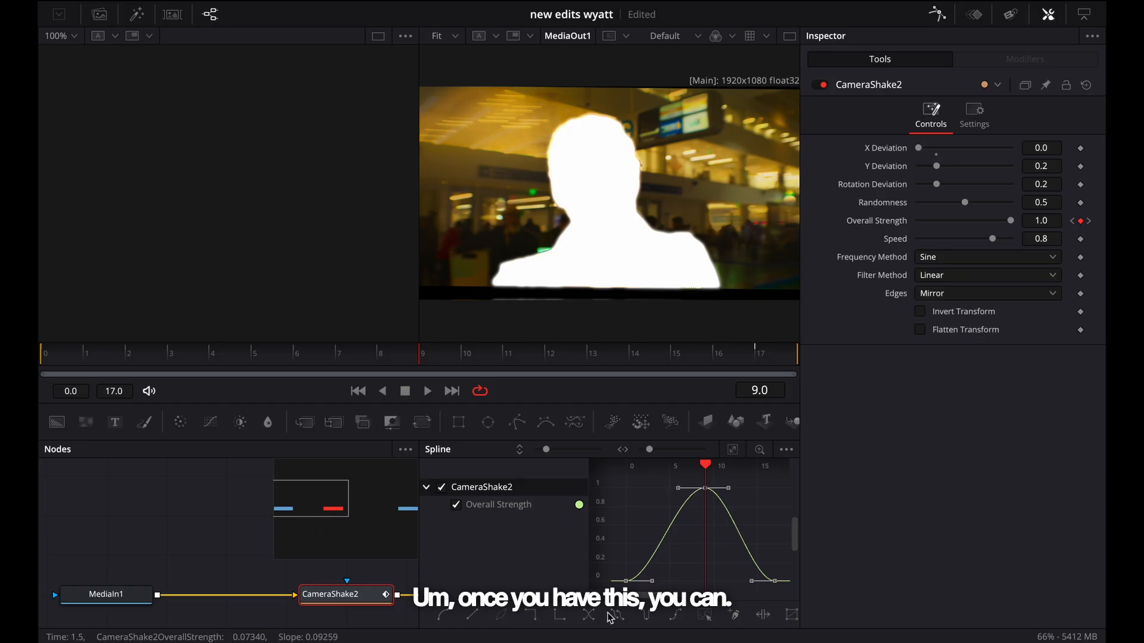
mouse_move(650, 585)
mouse_down()
mouse_move(667, 554)
mouse_move(651, 543)
mouse_move(702, 571)
mouse_move(678, 547)
mouse_move(695, 554)
mouse_up()
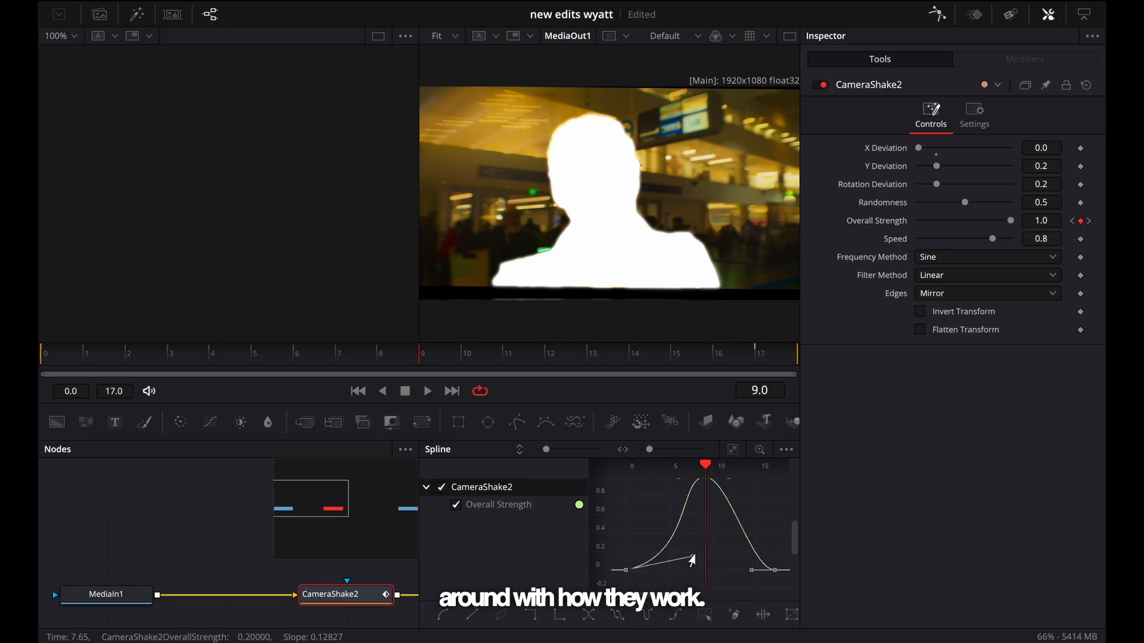
key(super+z)
key(super+z)
key(super+z)
scroll(707, 544, left, 2)
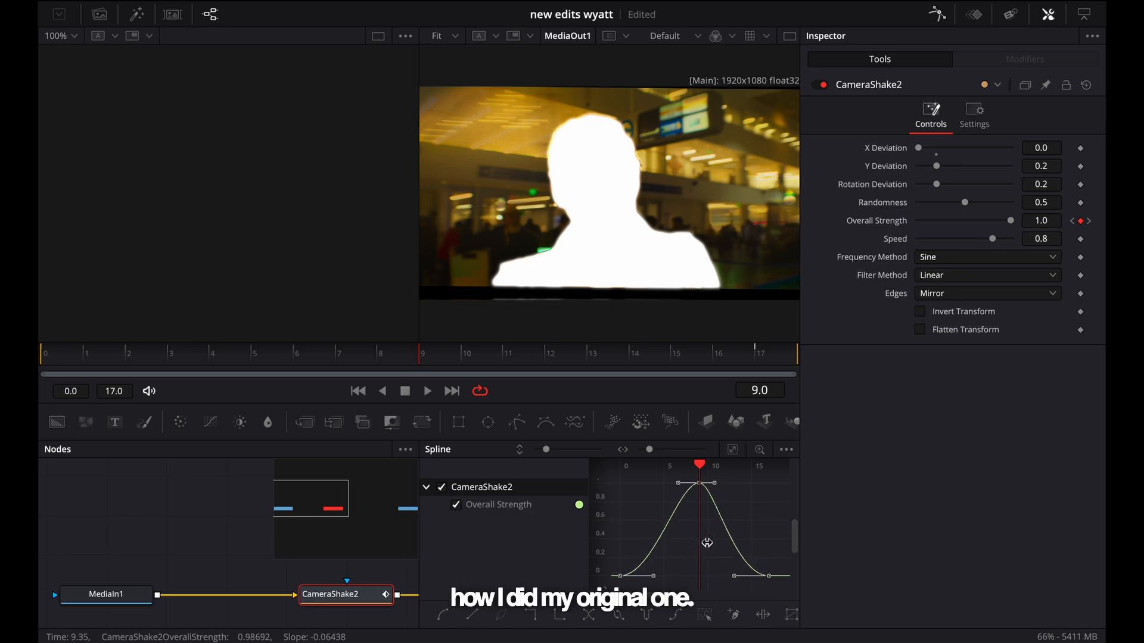
Step: Lengthen the first Overall Strength keyframe's handle slightly, then try stretching the last keyframe's handle and undo that stretch
scroll(703, 534, right, 2)
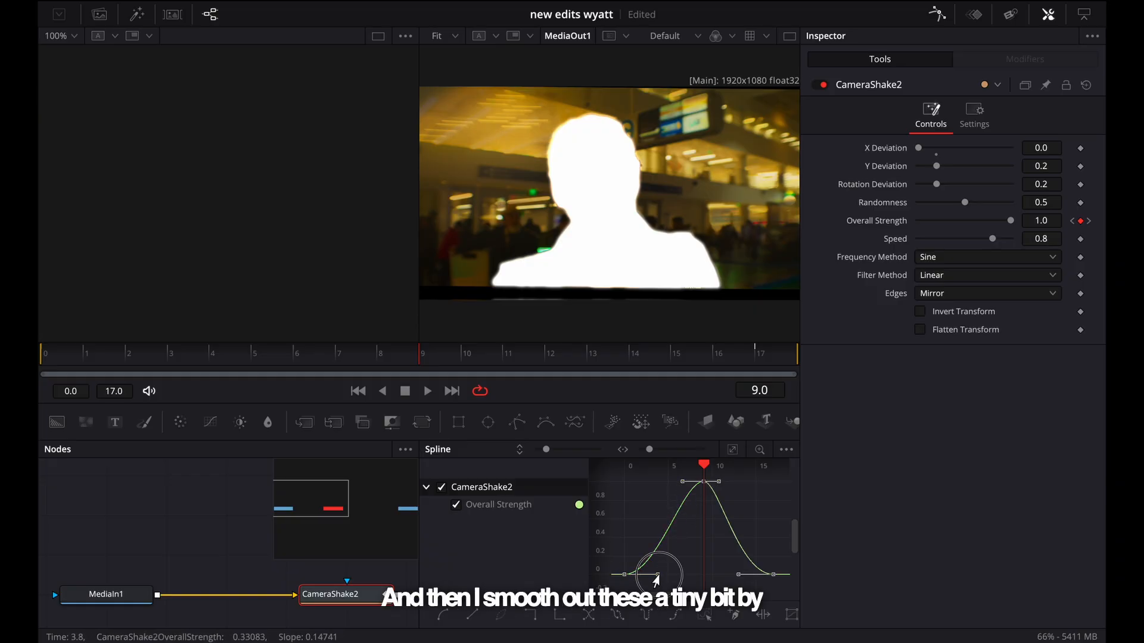
drag(656, 575, 662, 575)
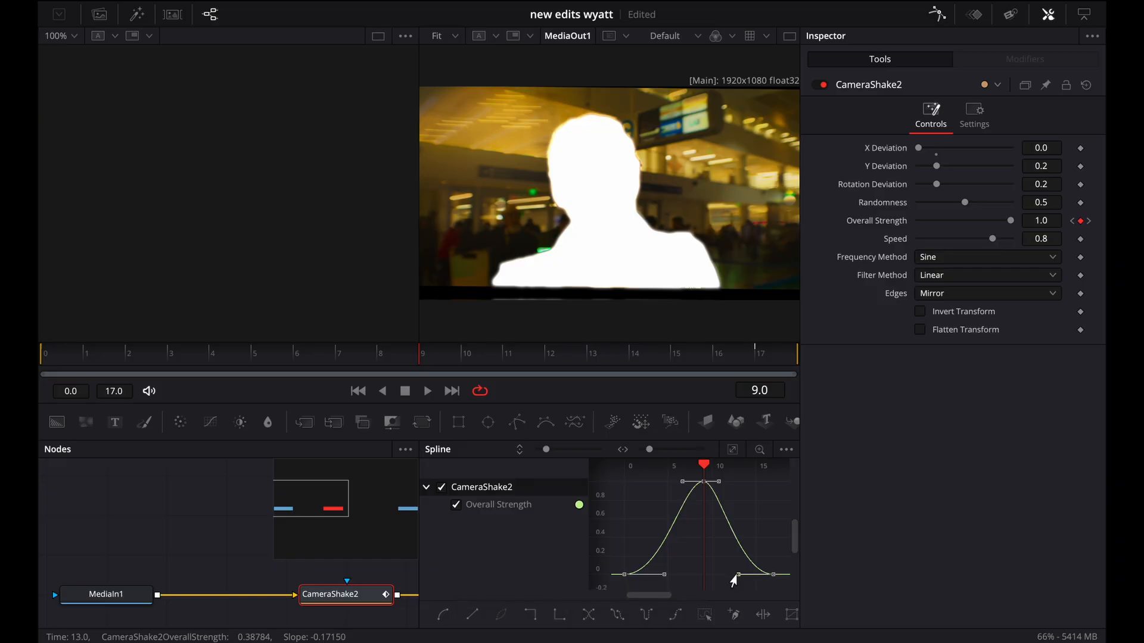
drag(736, 581, 704, 581)
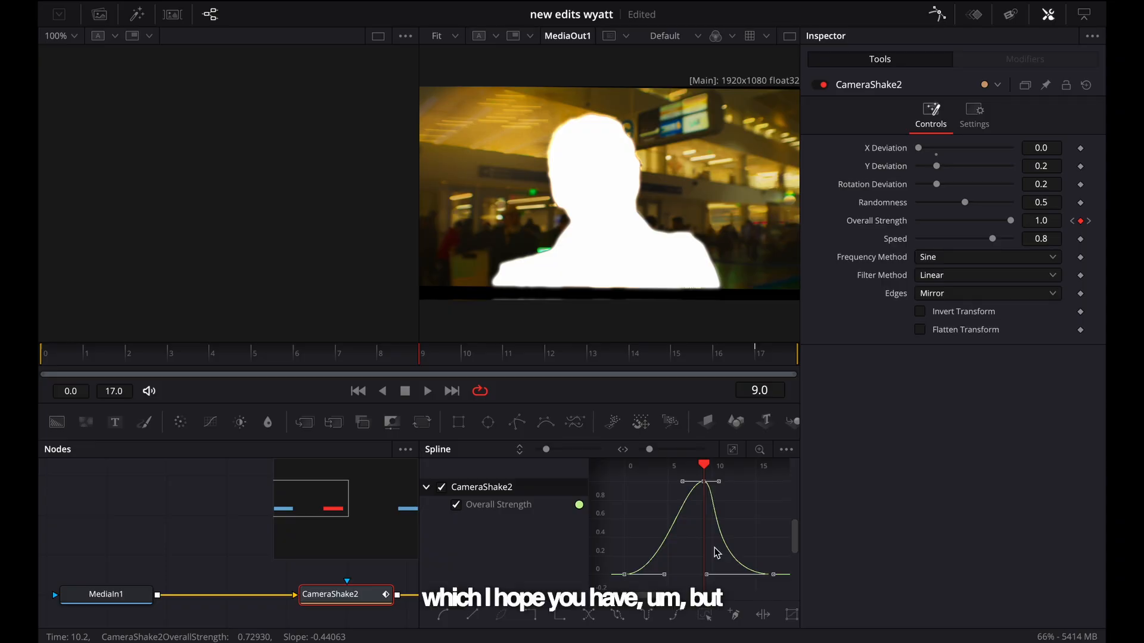
key(super+z)
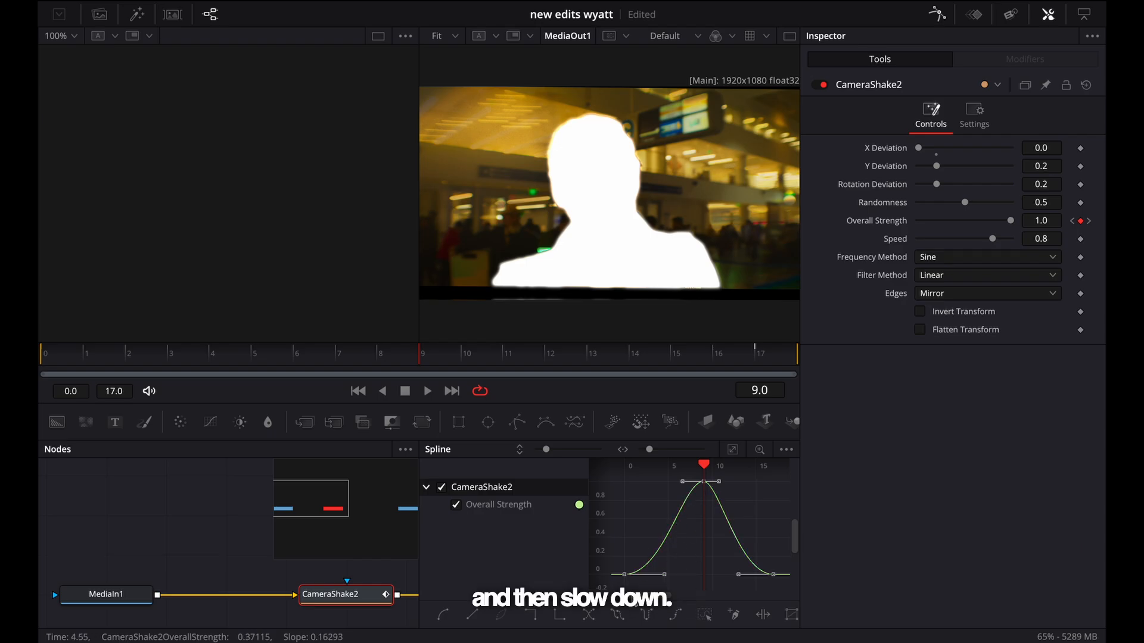
Step: Return to the Edit page and play the shake from the start of the y shake clip at 01:01:06:02
key(shift+4)
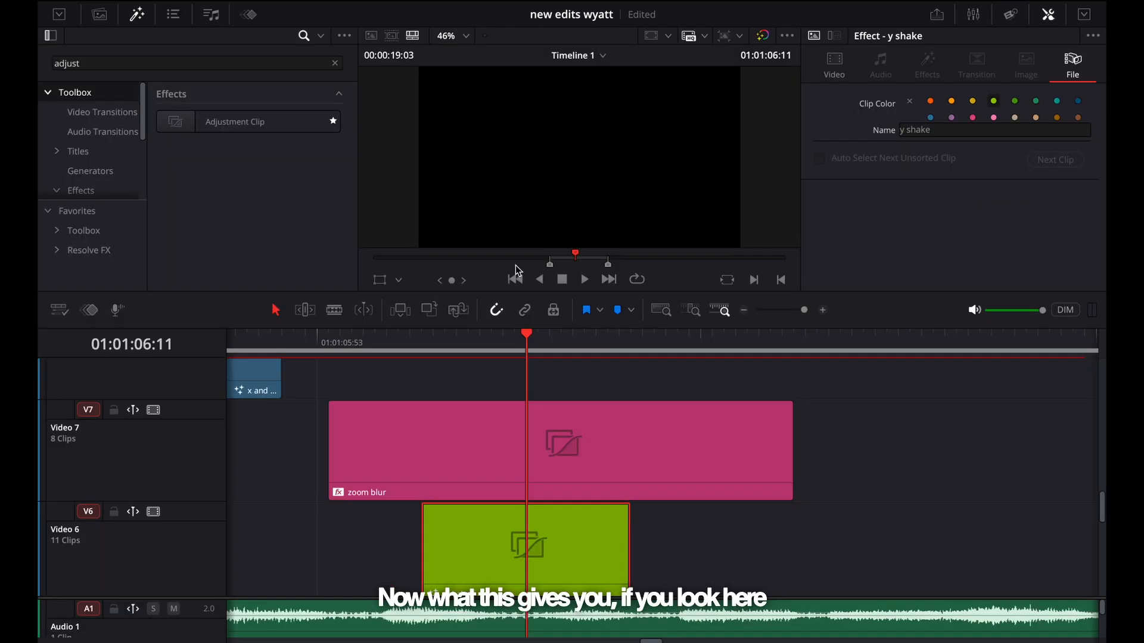
click(422, 338)
key(space)
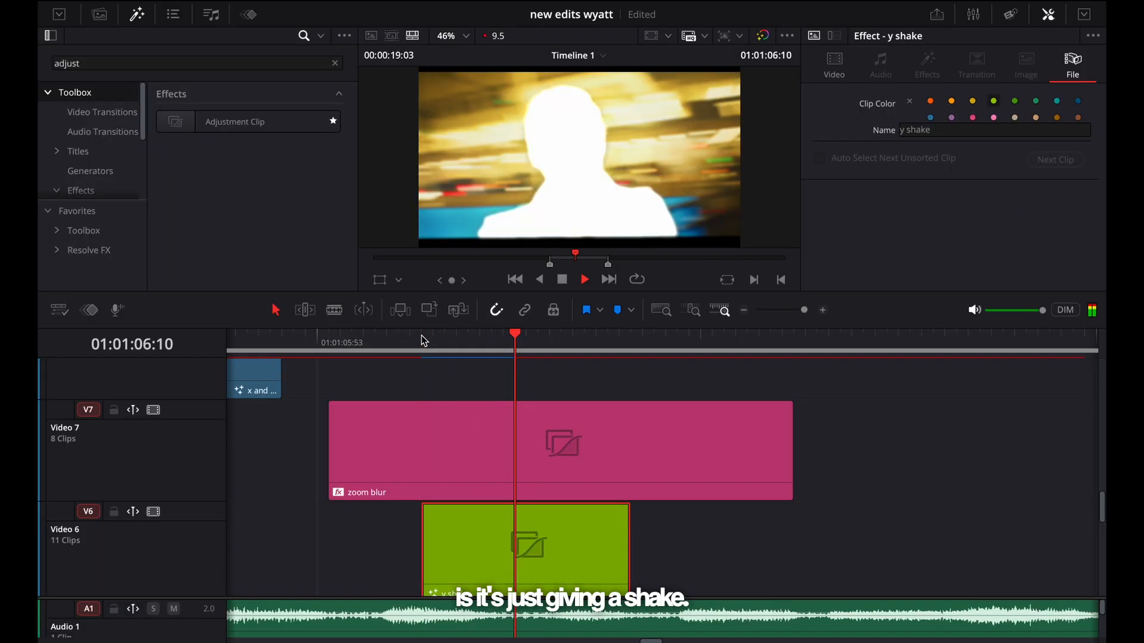
click(422, 337)
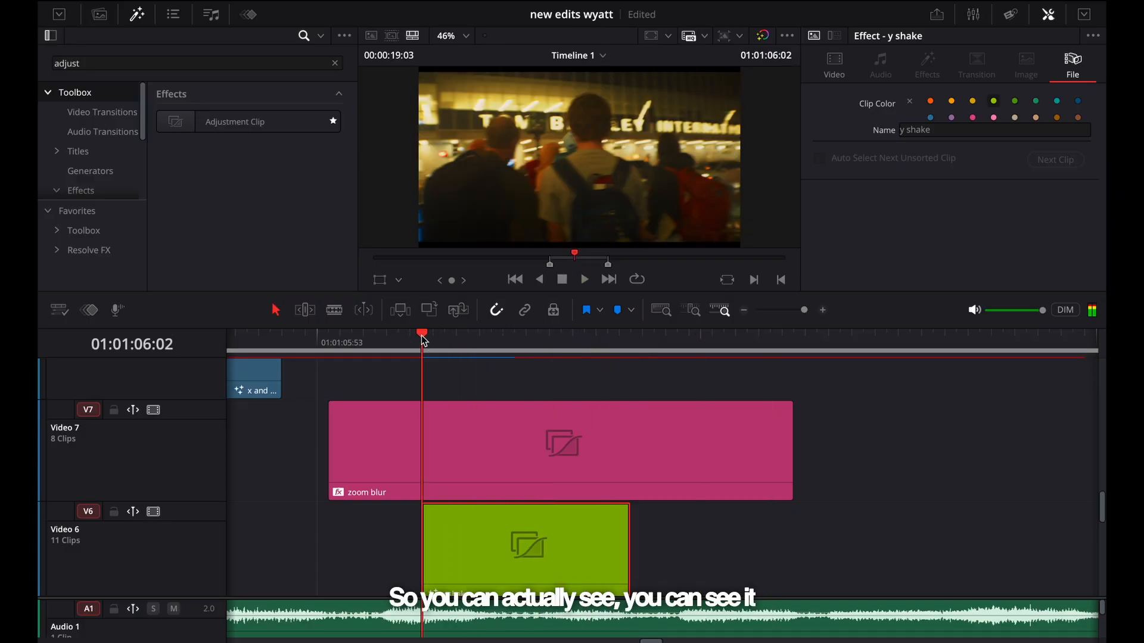
Step: Replay the y shake section several times from 01:01:06:02
key(space)
click(422, 337)
click(423, 338)
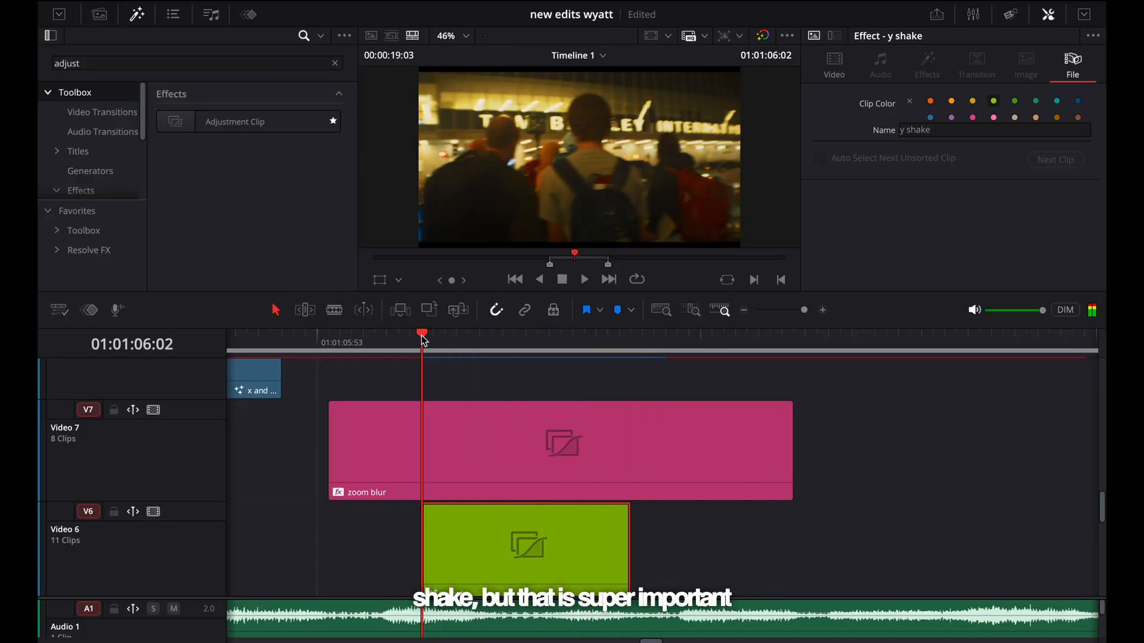
click(423, 339)
Step: Disable the Video 6 track and repeatedly play the cut from just before the y shake clip, around 01:01:06:00
drag(421, 338, 402, 337)
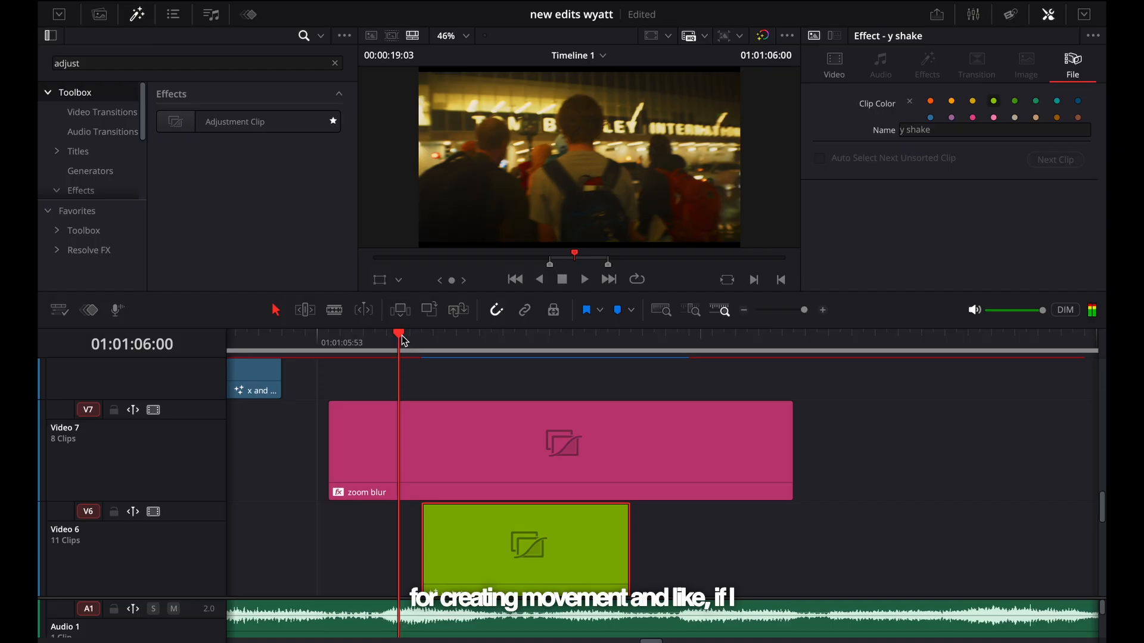
click(154, 511)
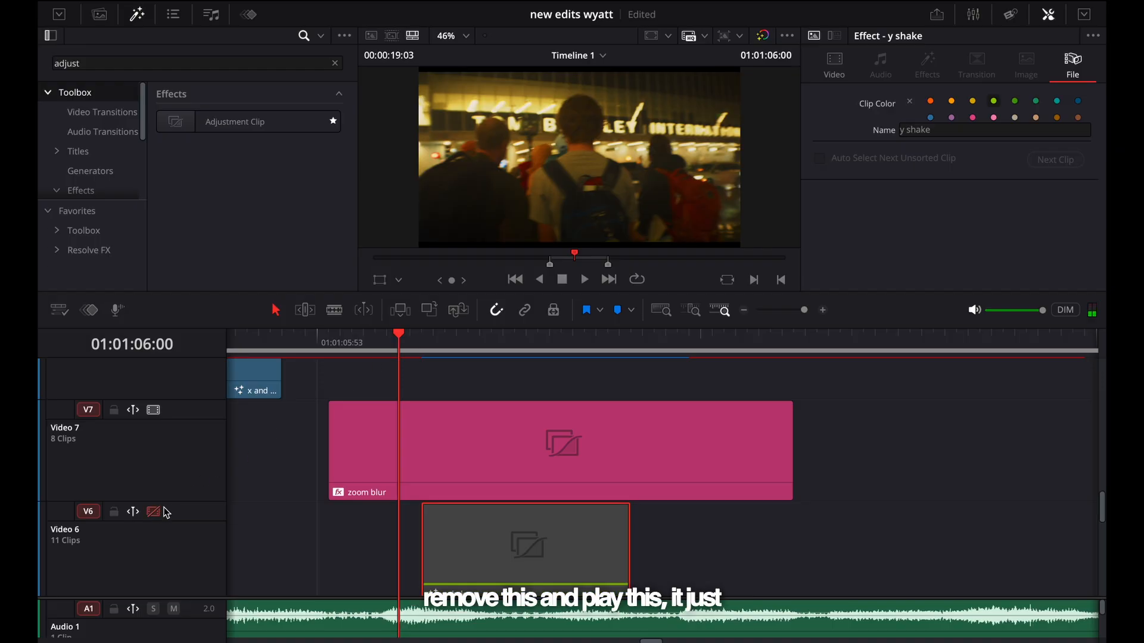
key(space)
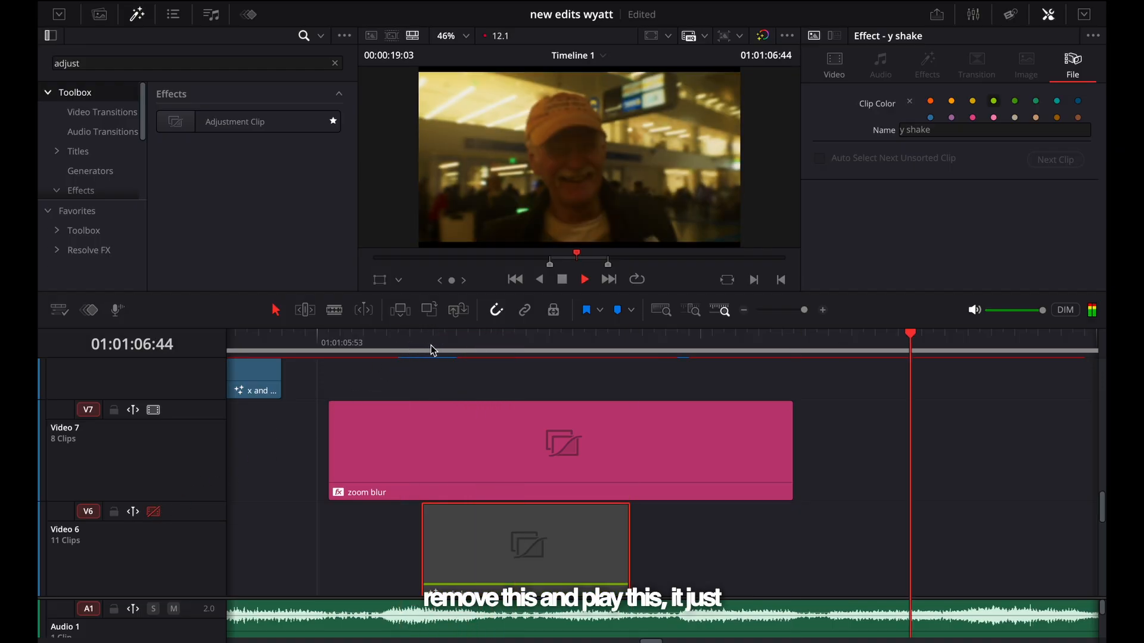
click(392, 350)
click(392, 351)
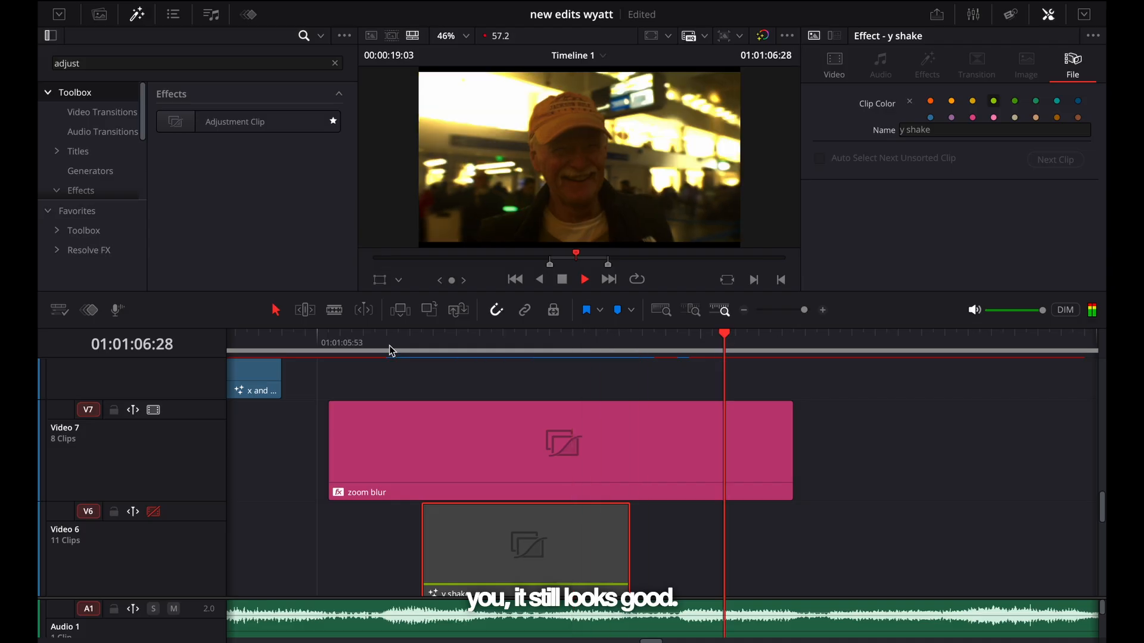
click(392, 351)
click(392, 351)
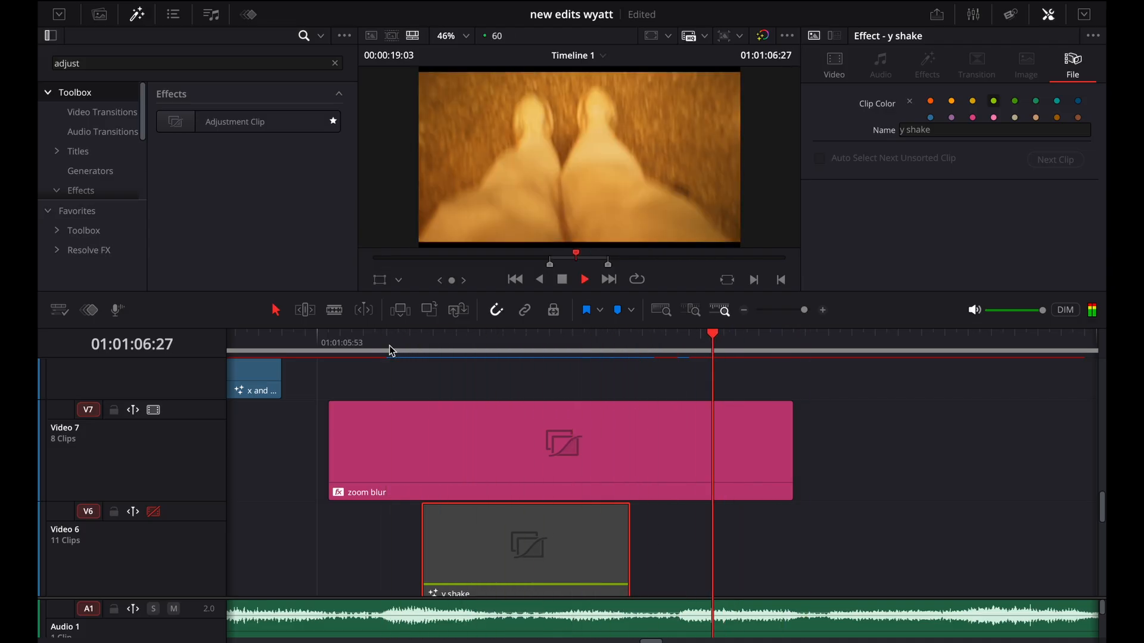
click(392, 351)
click(392, 351)
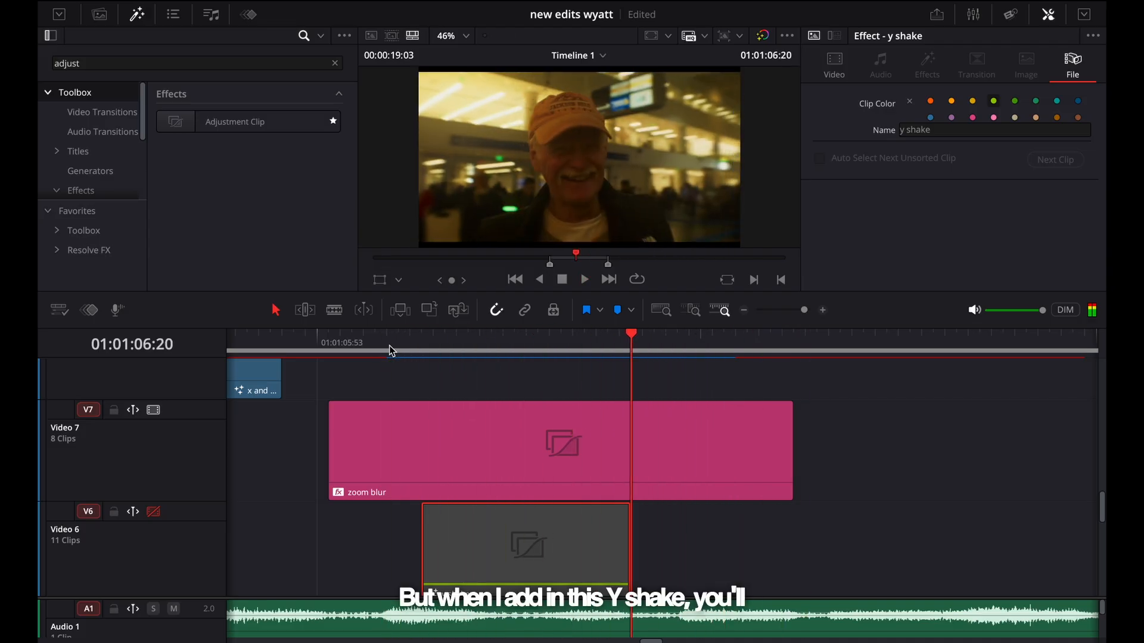
click(392, 351)
key(space)
Step: Re-enable the Video 6 track and replay the same cut with the y shake from about 01:01:06:00
click(153, 511)
key(space)
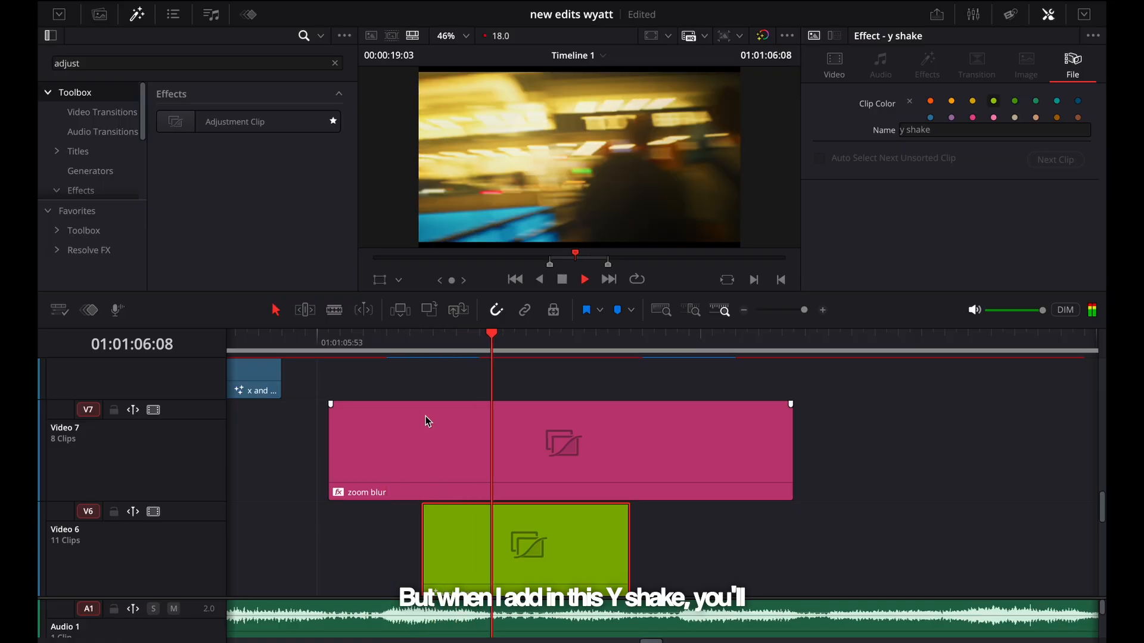
click(398, 350)
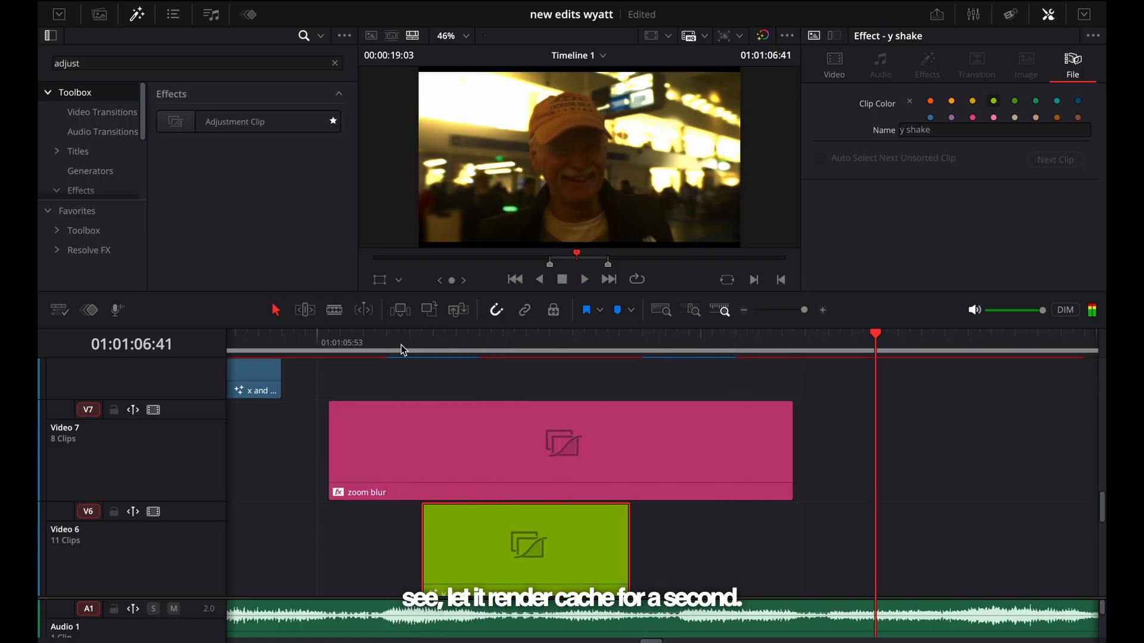
click(403, 351)
click(403, 350)
key(space)
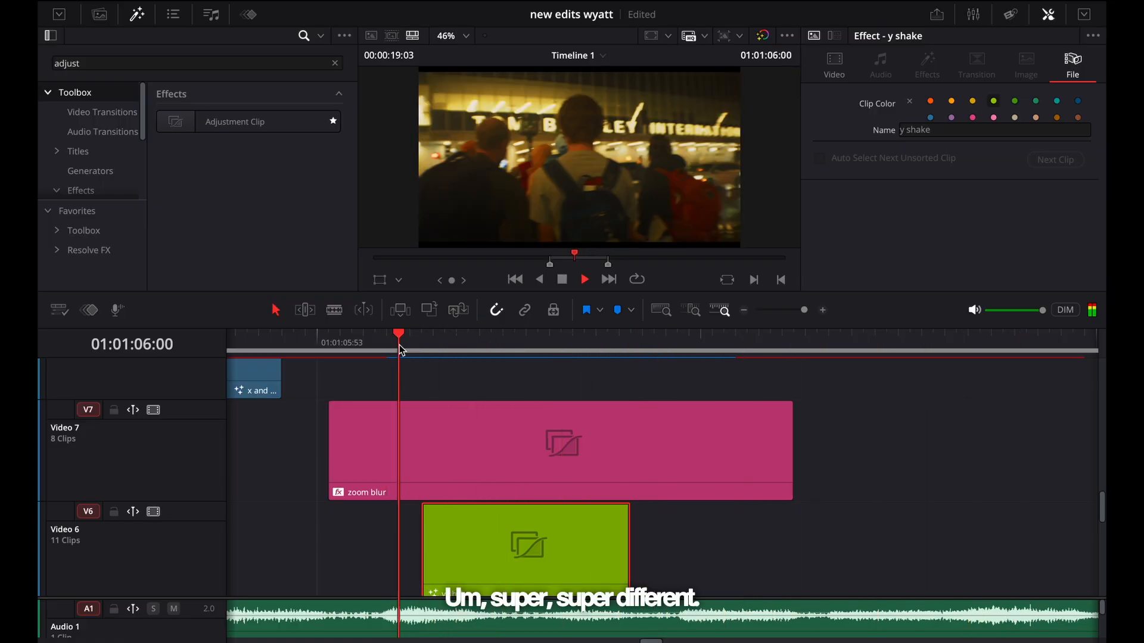
click(401, 348)
click(401, 348)
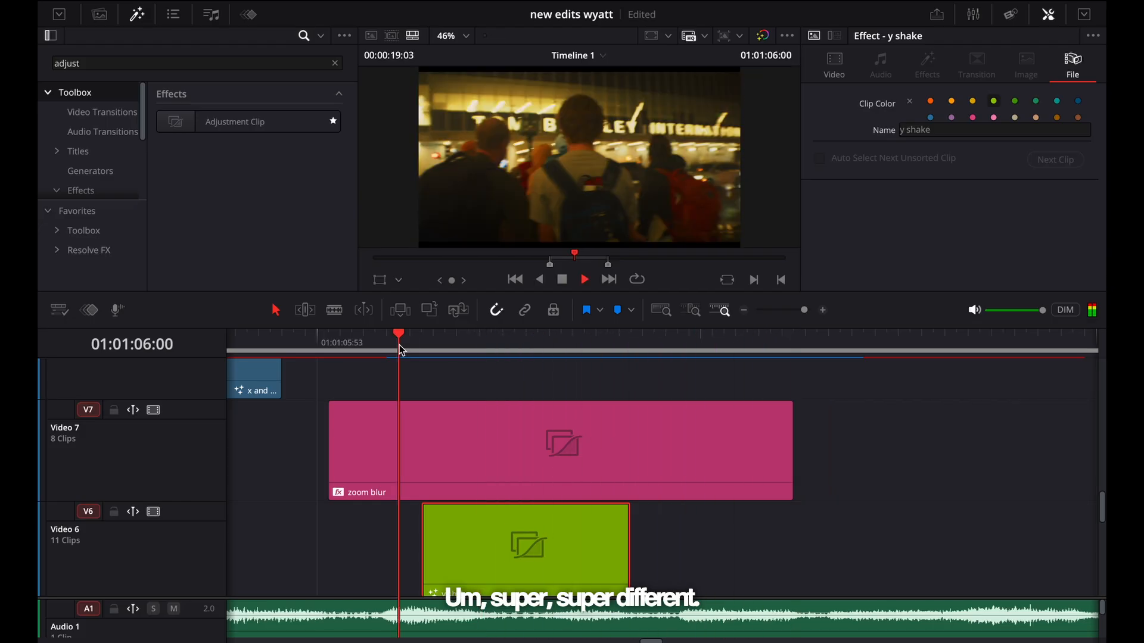
key(space)
Step: Look over the whole edit's adjustment clips, including the longer ones on Video 15 and Video 16
key(super+minus)
key(super+minus)
key(super+minus)
key(super+minus)
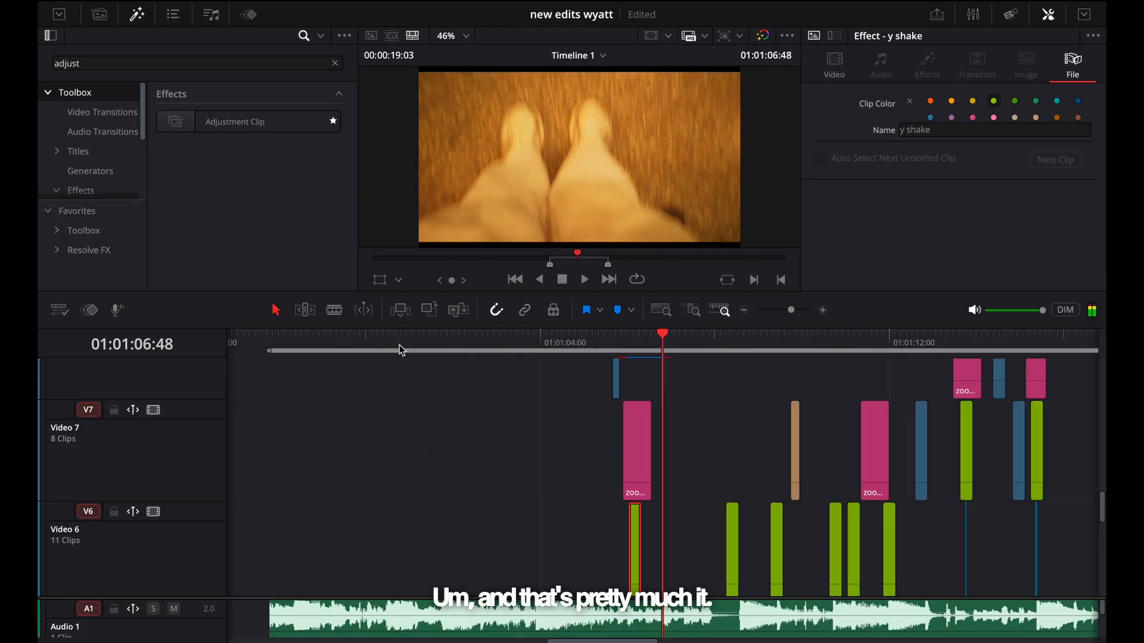
scroll(727, 519, down, 3)
scroll(727, 521, up, 6)
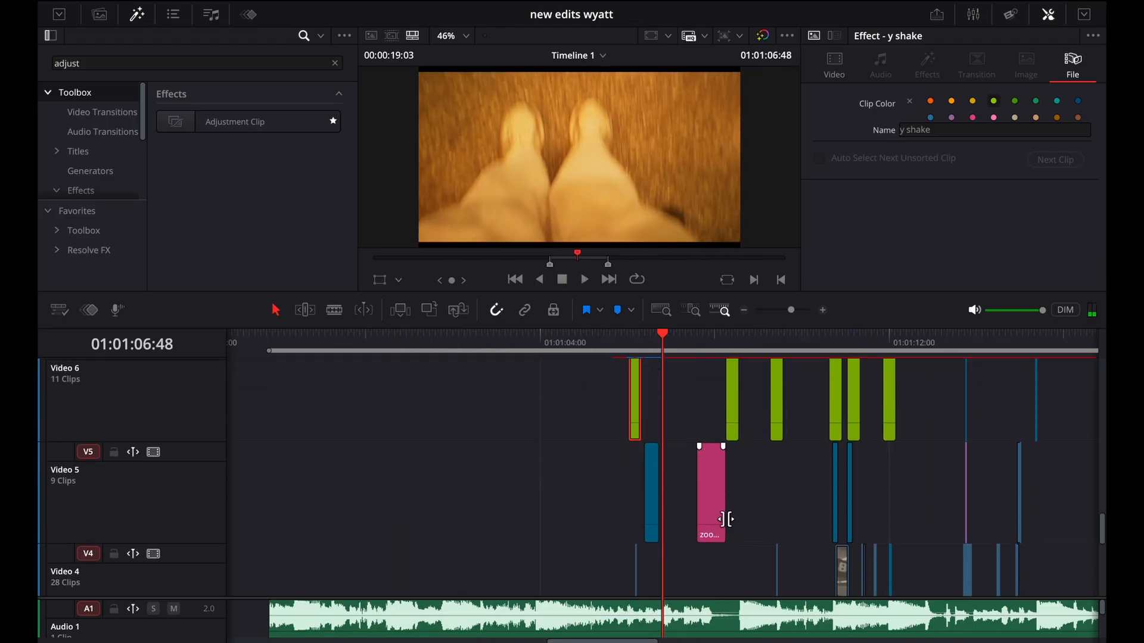
scroll(729, 524, up, 10)
key(super+minus)
key(super+minus)
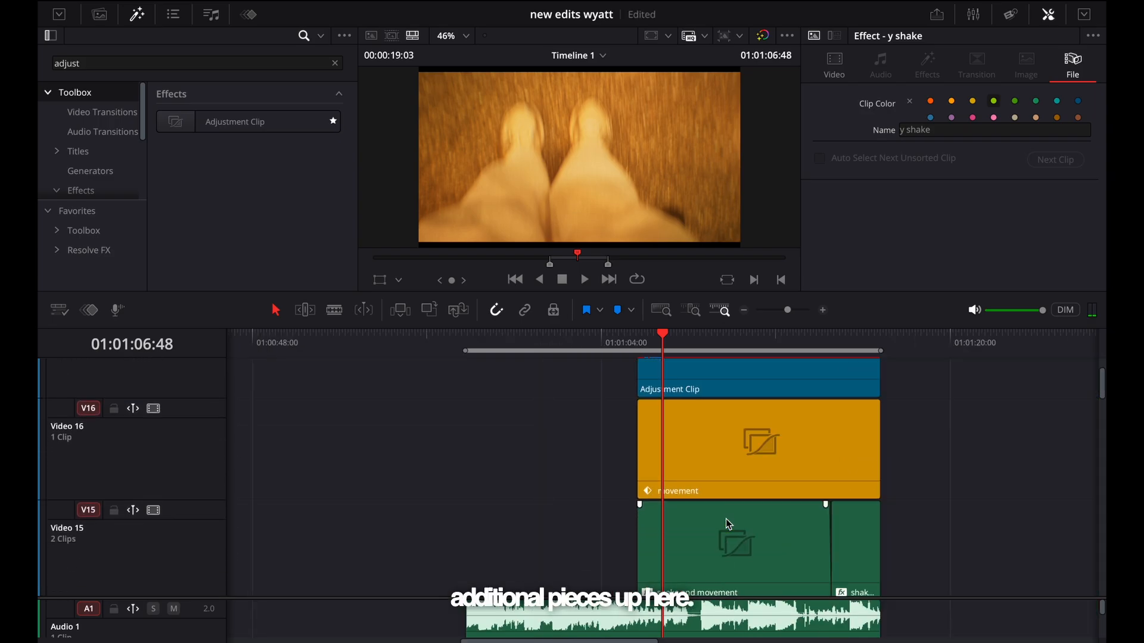
scroll(728, 524, down, 10)
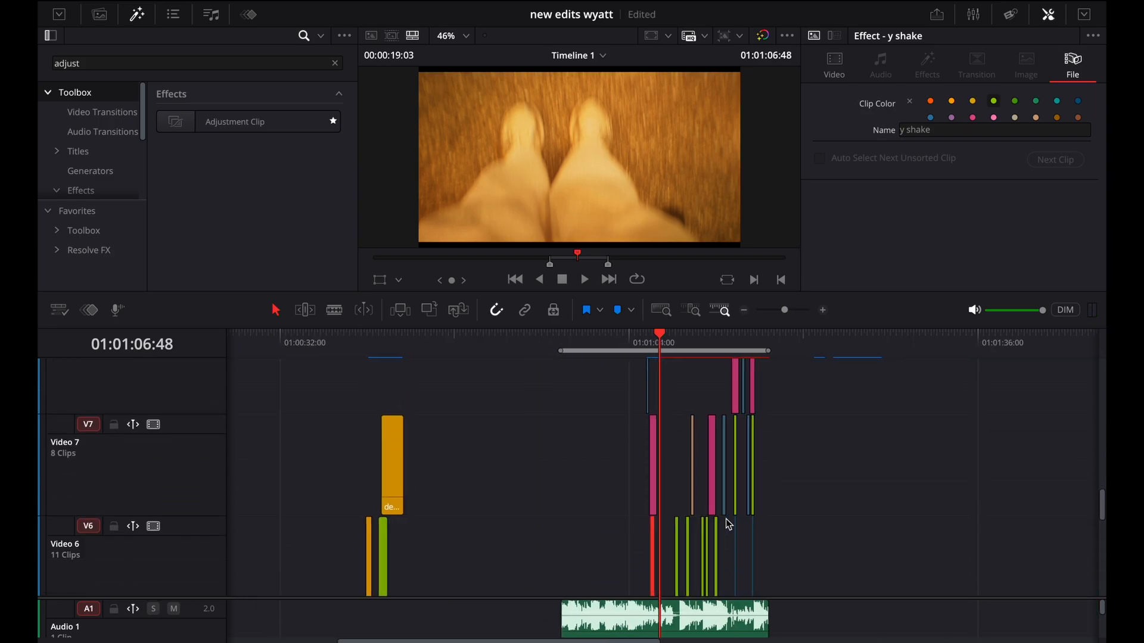
Step: Try duplicating the first y shake clip twice along Video 6, and undo both copies
key(super+equal)
key(super+equal)
key(super+equal)
scroll(728, 524, down, 2)
key(super+equal)
key(super+equal)
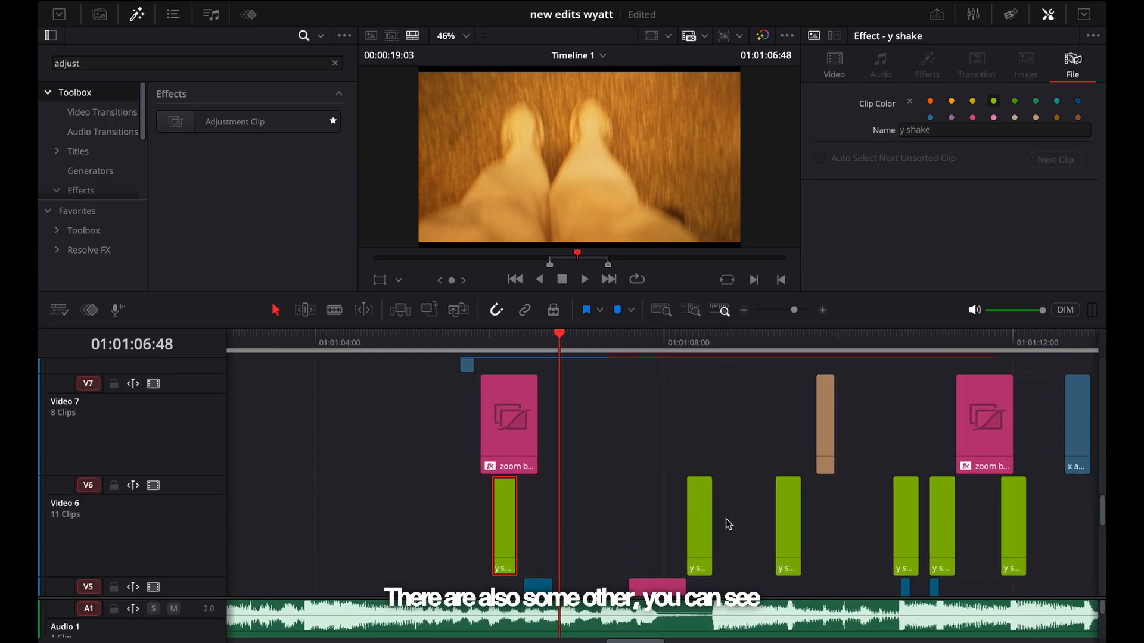
key(super+equal)
click(495, 347)
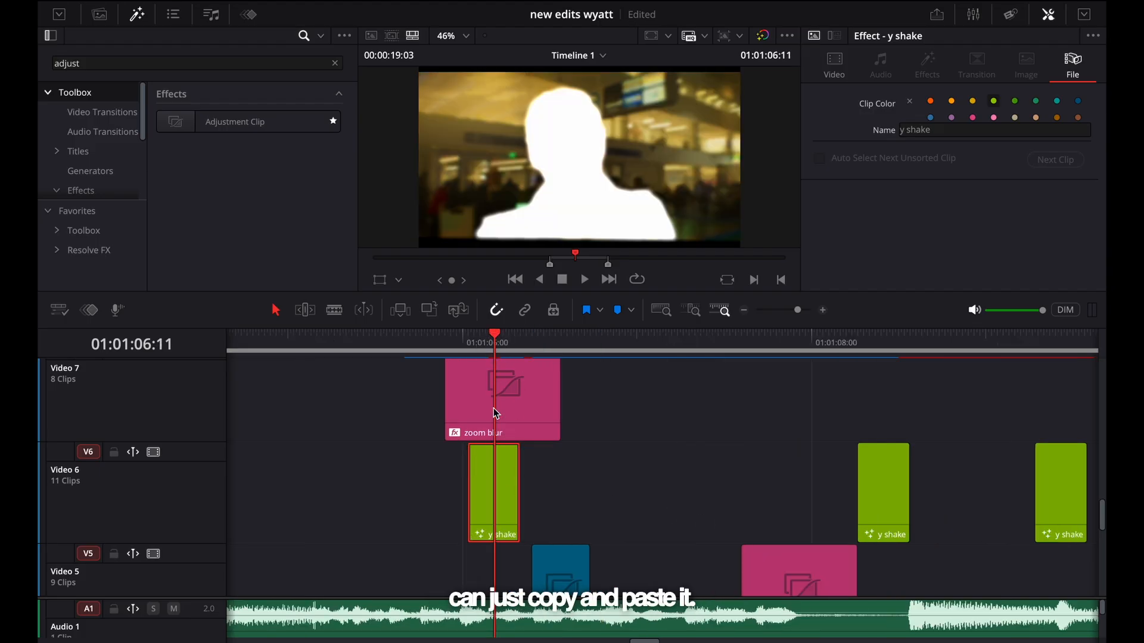
drag(492, 479, 667, 478)
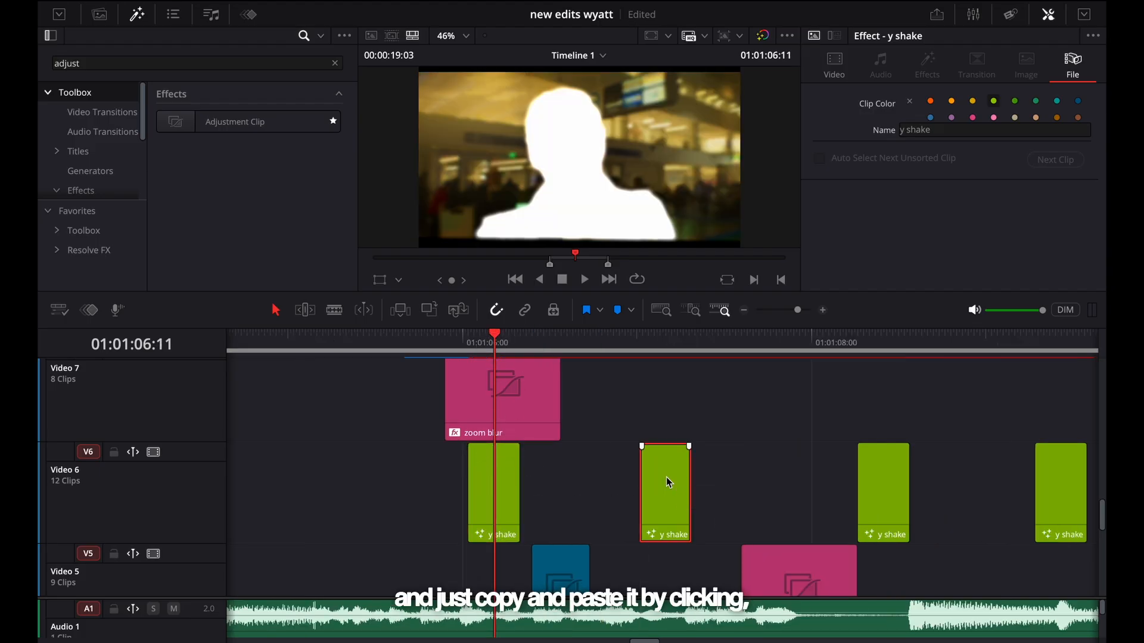
drag(500, 485, 593, 496)
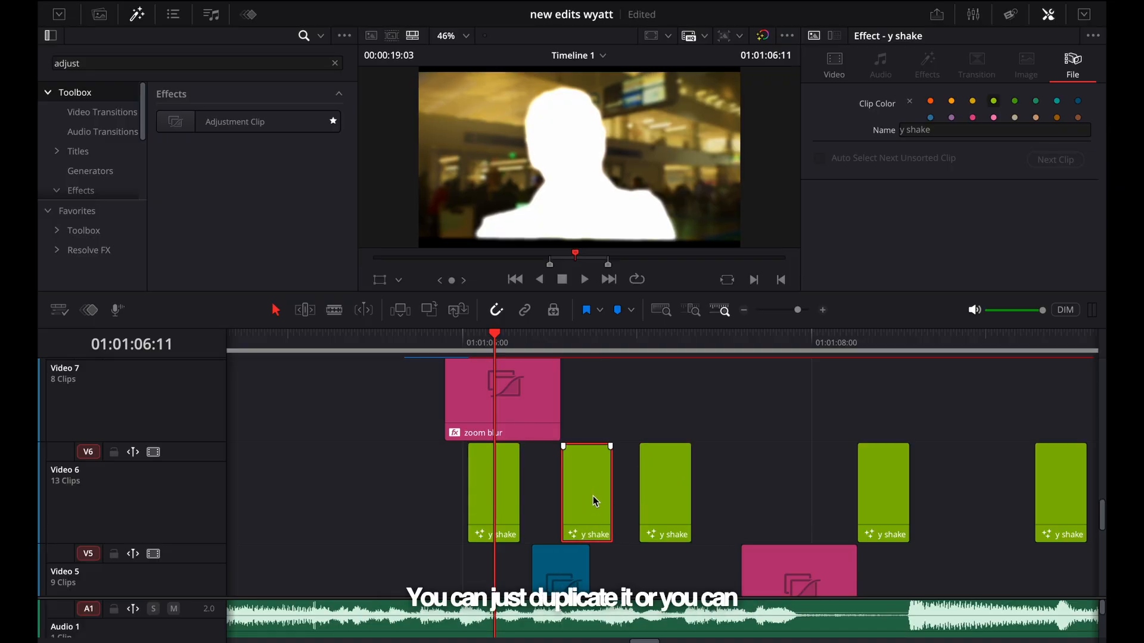
key(super+z)
key(super+z)
click(496, 495)
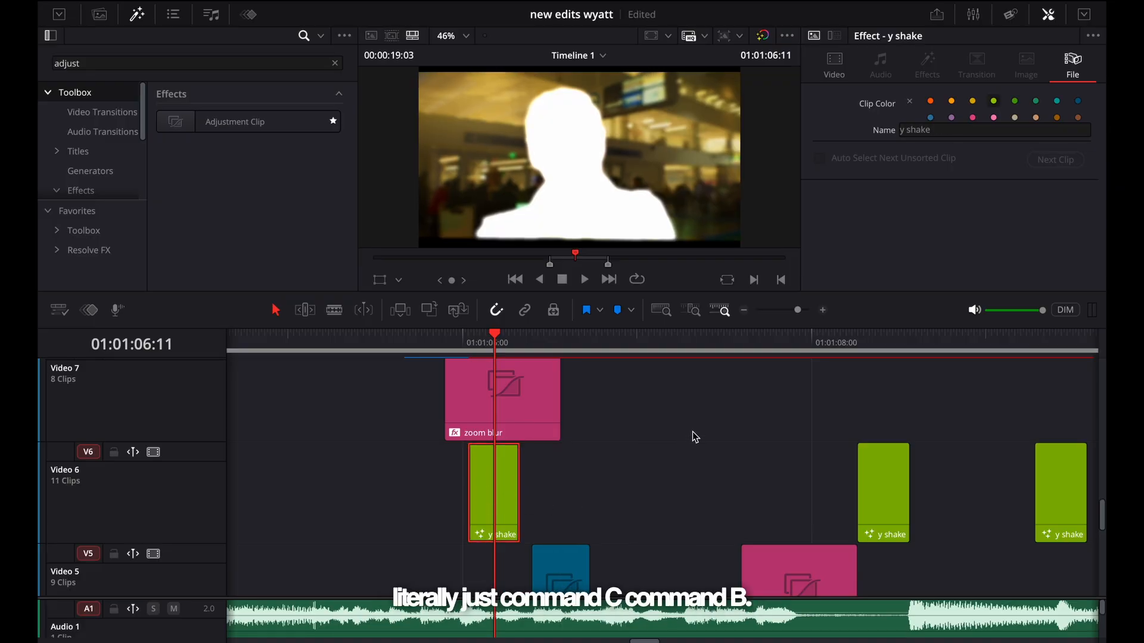
Step: Look over the repeated effect clips on Video 5 to Video 8, moving the playhead to 01:01:09:50 and 01:01:14:33
scroll(587, 465, down, 3)
scroll(588, 465, up, 2)
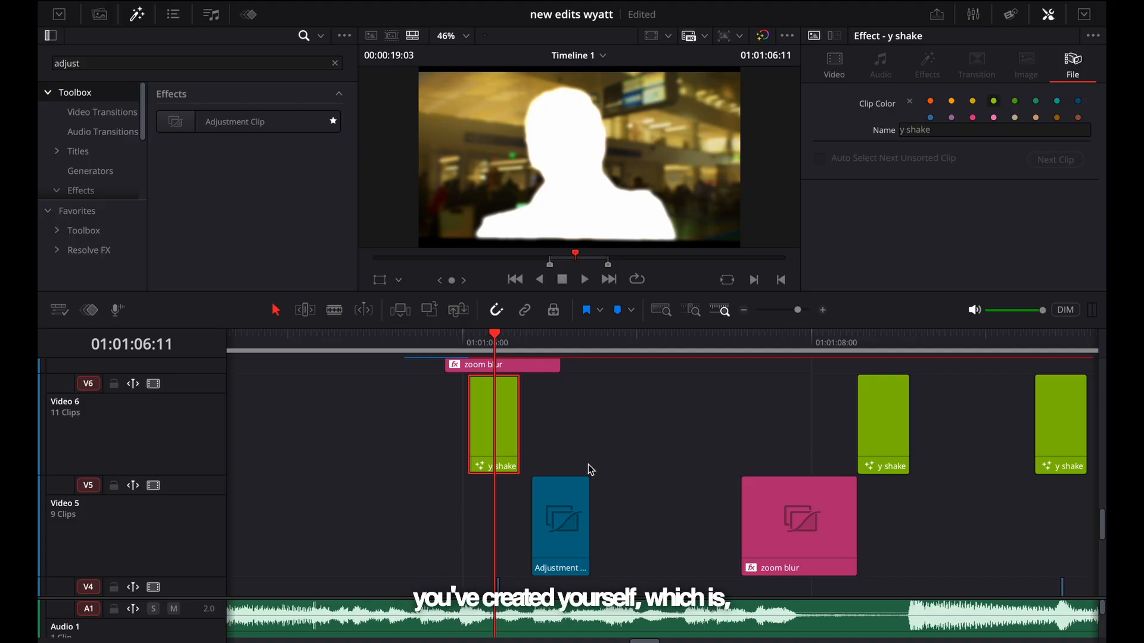
scroll(590, 468, down, 4)
scroll(822, 527, up, 2)
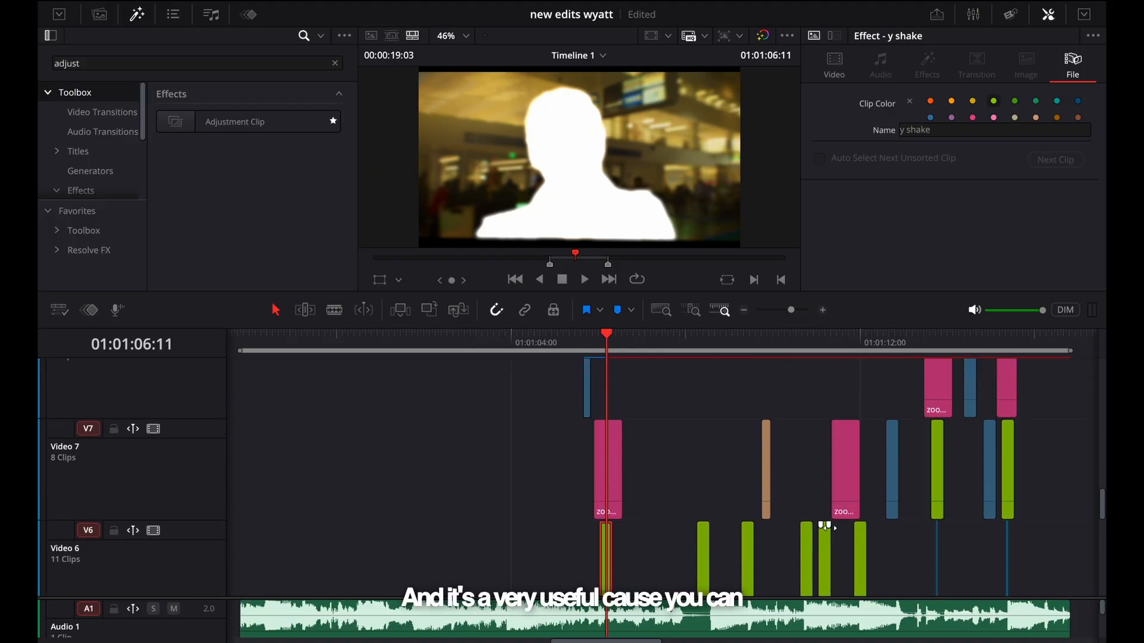
scroll(827, 526, right, 3)
drag(628, 352, 633, 352)
scroll(722, 402, down, 2)
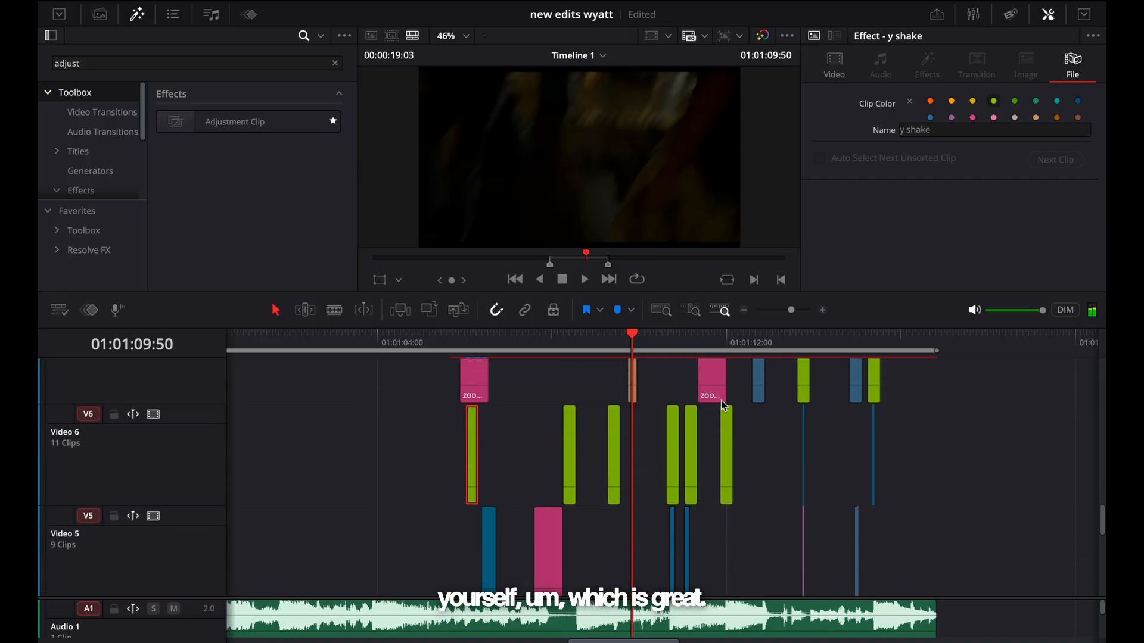
scroll(721, 403, up, 4)
click(839, 341)
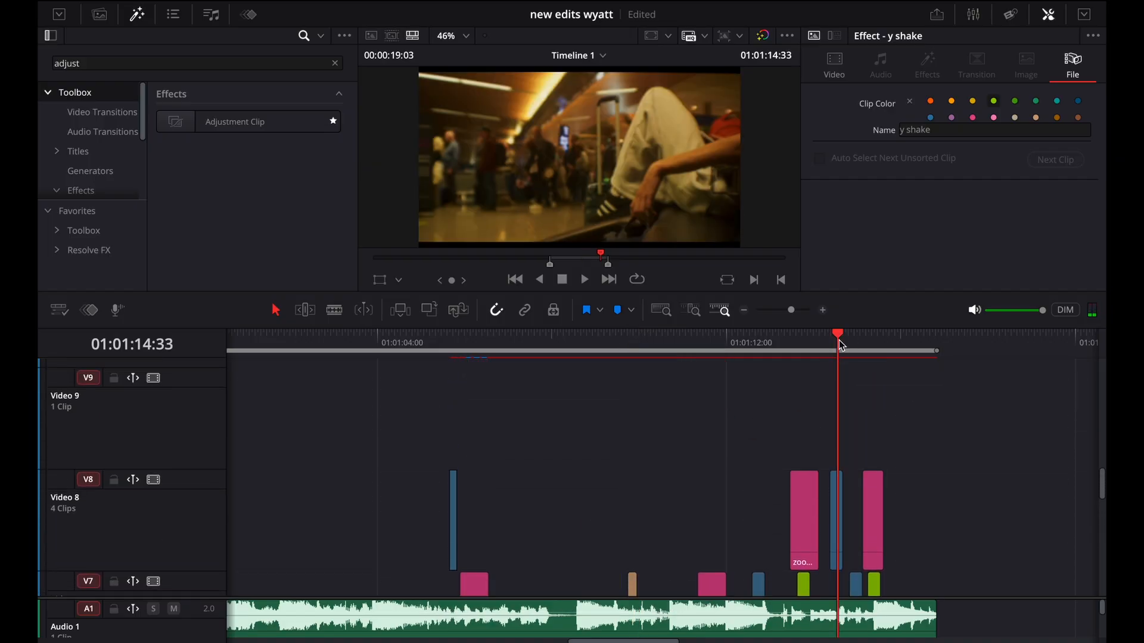
Step: Select the long adjustment clip on Video 17
scroll(839, 341, up, 4)
scroll(839, 340, down, 4)
scroll(641, 460, up, 6)
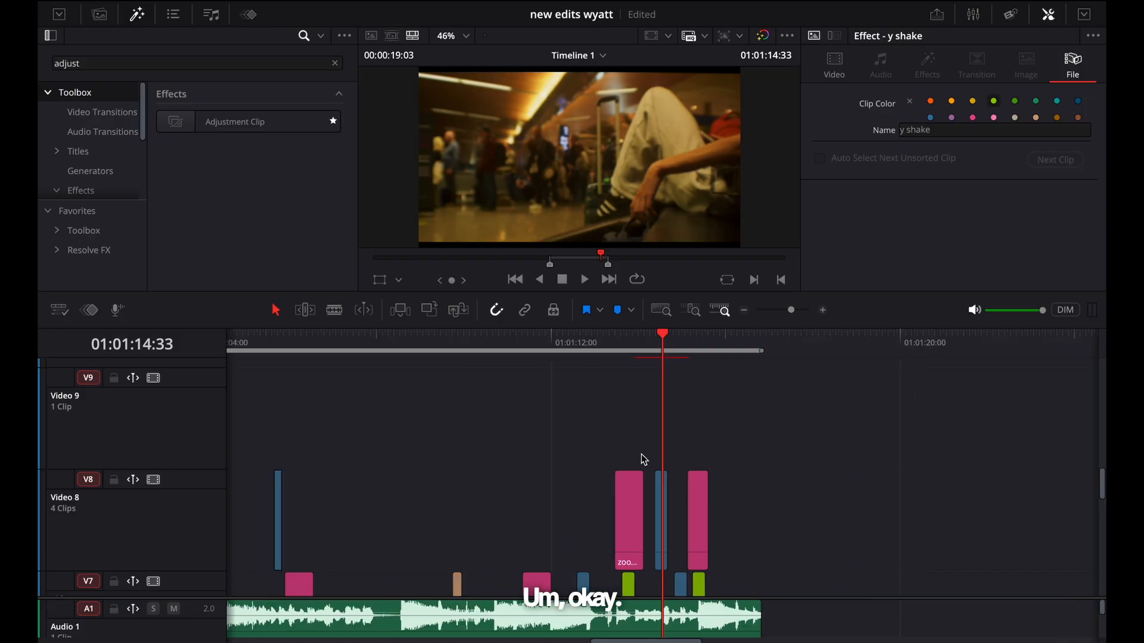
scroll(620, 459, up, 2)
scroll(620, 459, left, 3)
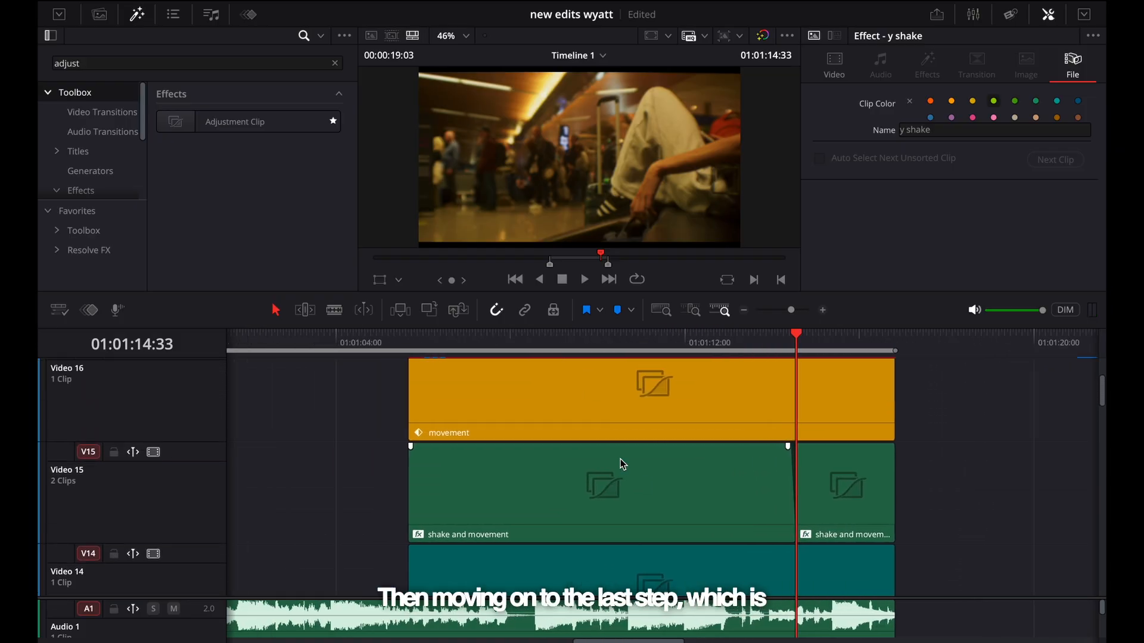
scroll(620, 459, up, 2)
scroll(620, 459, down, 3)
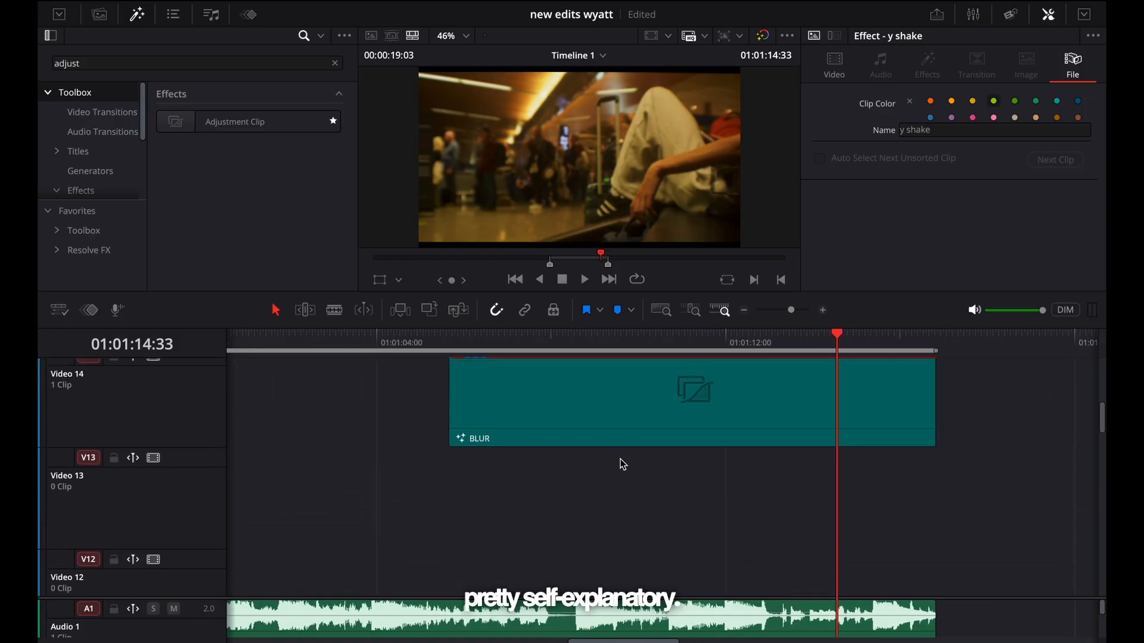
scroll(620, 459, up, 3)
click(638, 439)
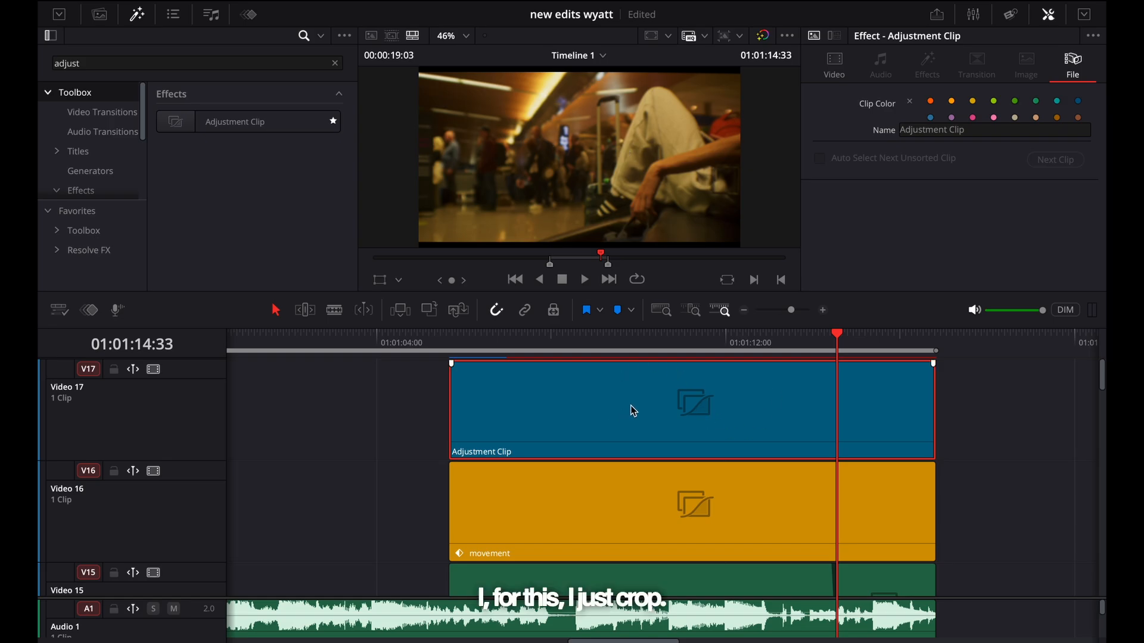
Step: Examine the Video 17 adjustment clip's Transform and Cropping settings, especially Crop Top and Crop Bottom
click(834, 64)
scroll(949, 180, down, 1)
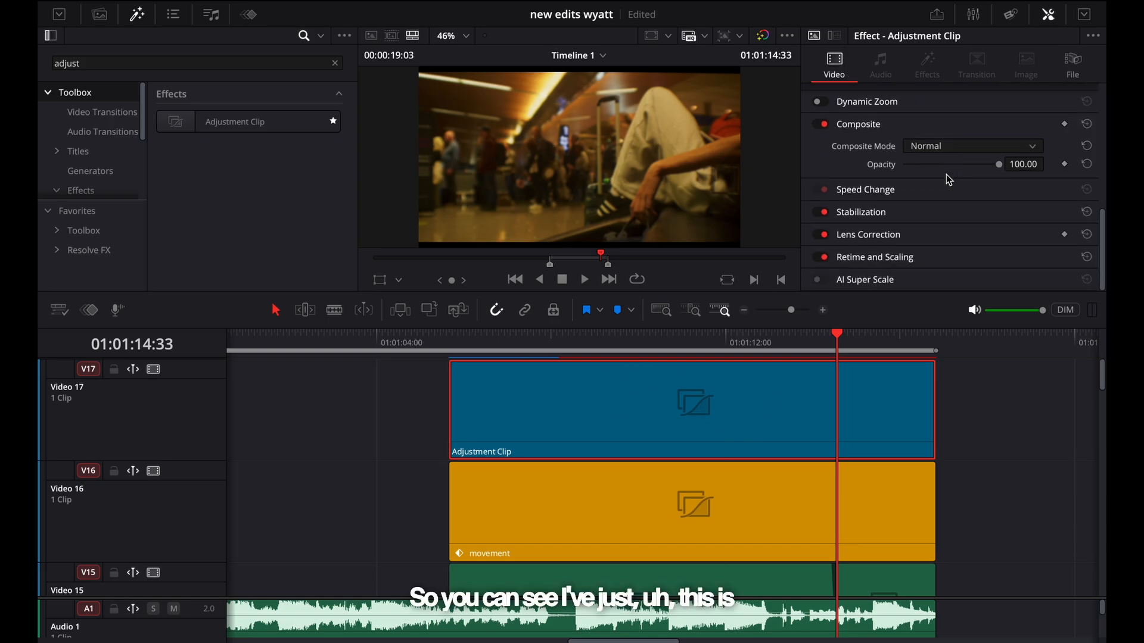
scroll(908, 185, up, 1)
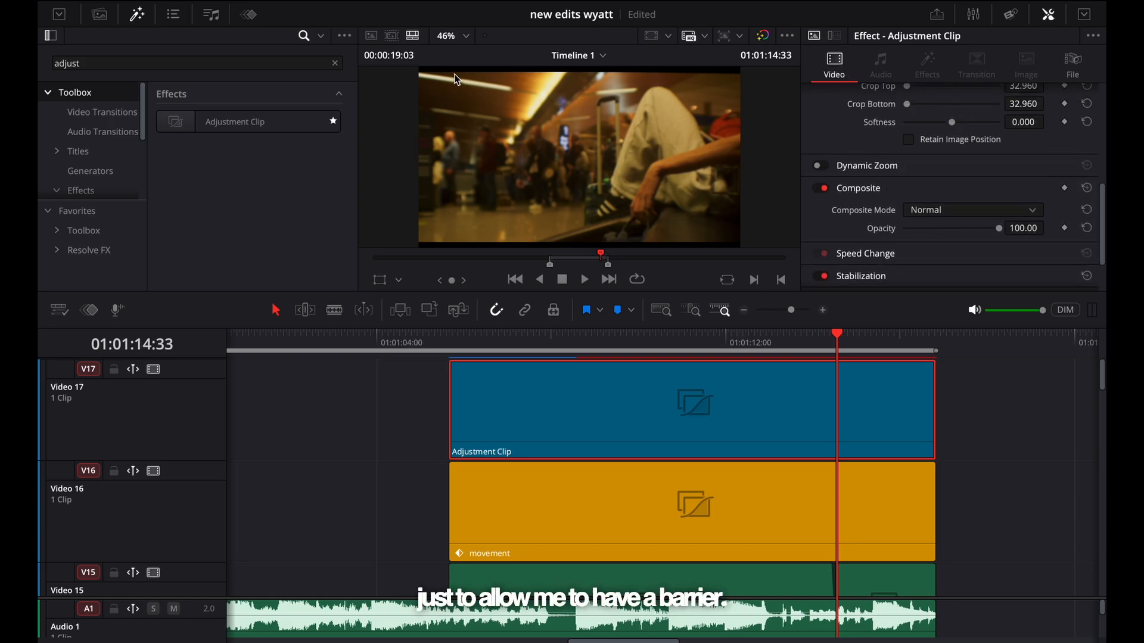
scroll(896, 109, up, 2)
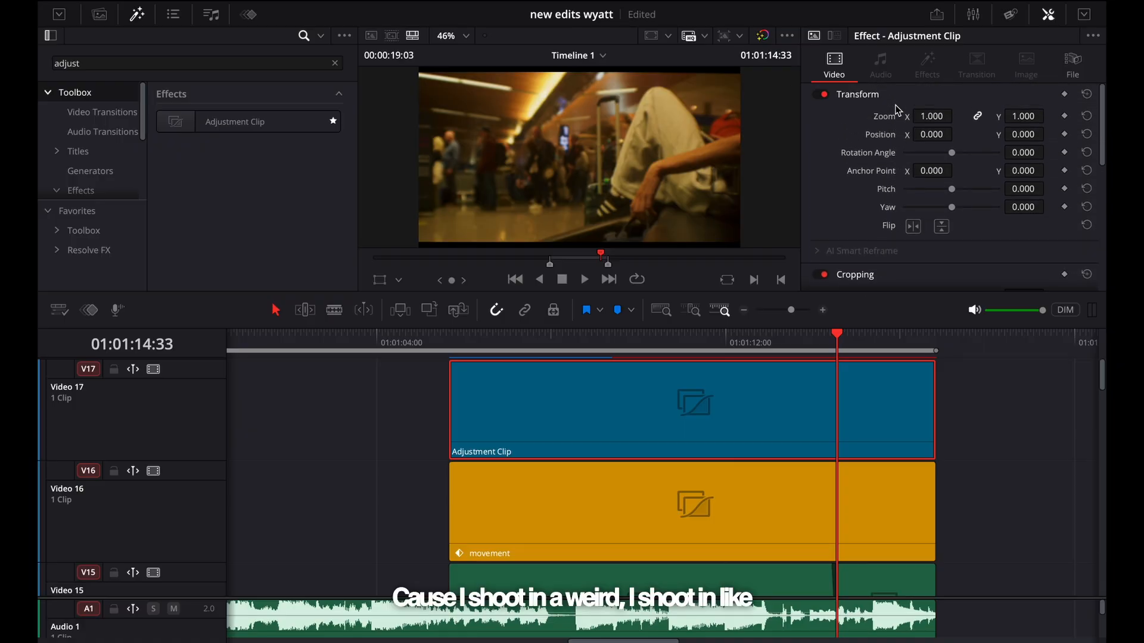
scroll(897, 109, down, 2)
scroll(898, 109, up, 1)
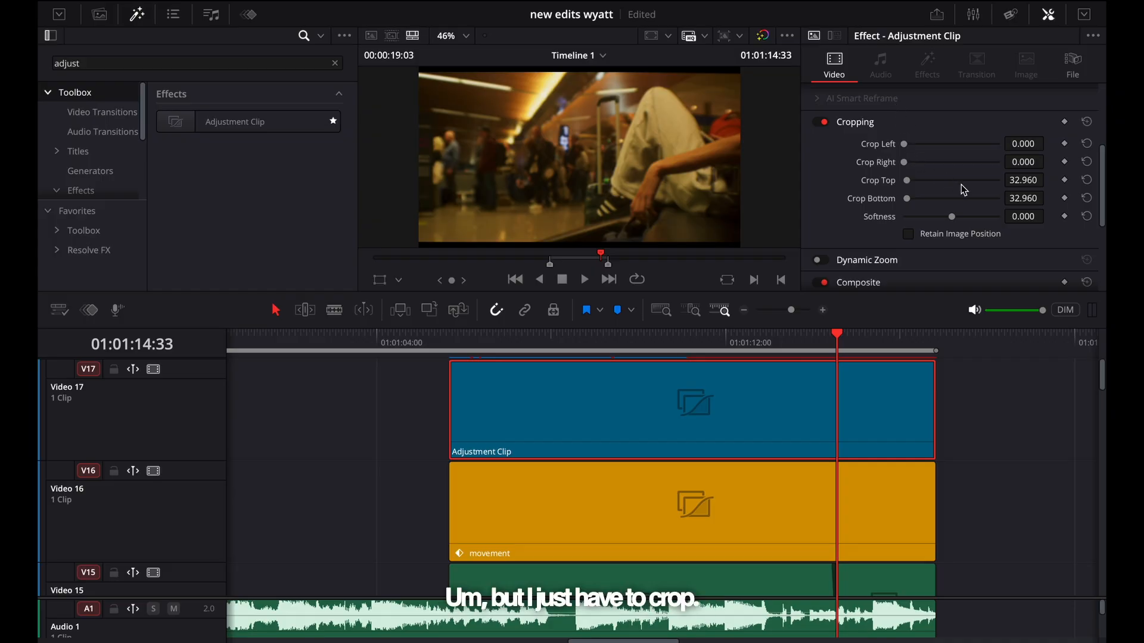
Step: Select the movement clip on Video 16, and open its keyframe curves with the playhead at 01:01:11:35
scroll(651, 406, down, 3)
click(638, 414)
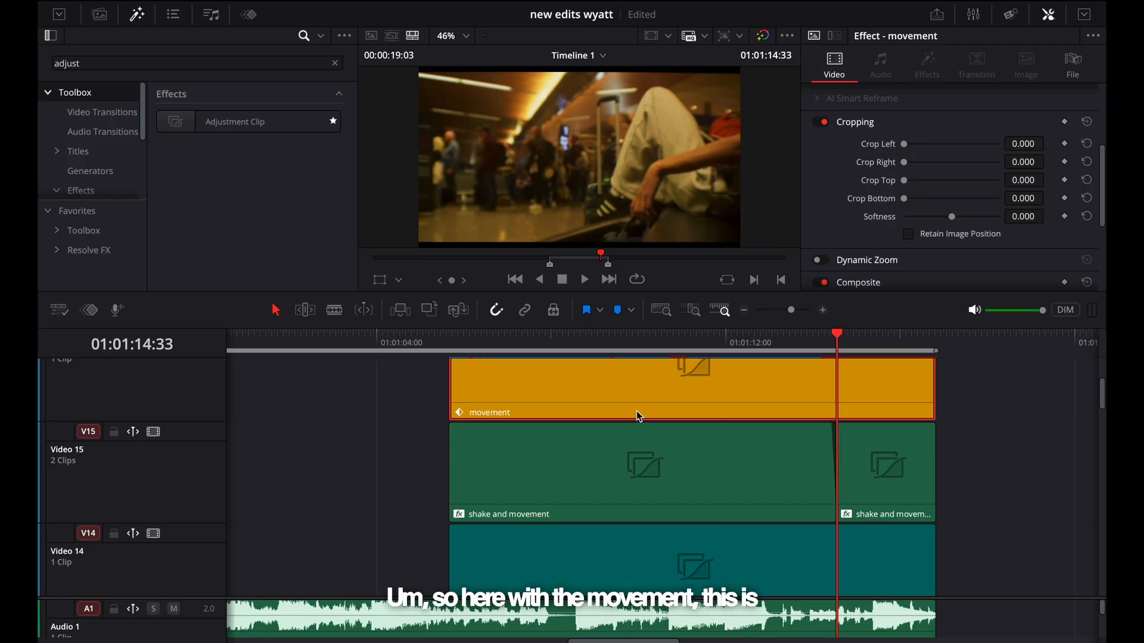
click(640, 339)
drag(643, 340, 706, 366)
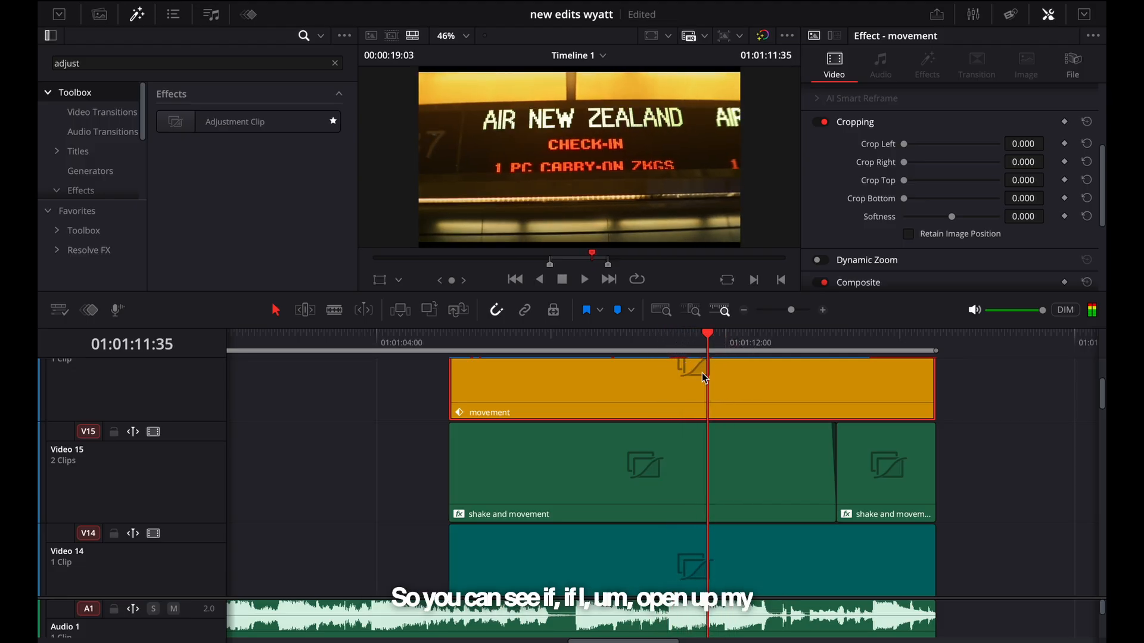
click(89, 310)
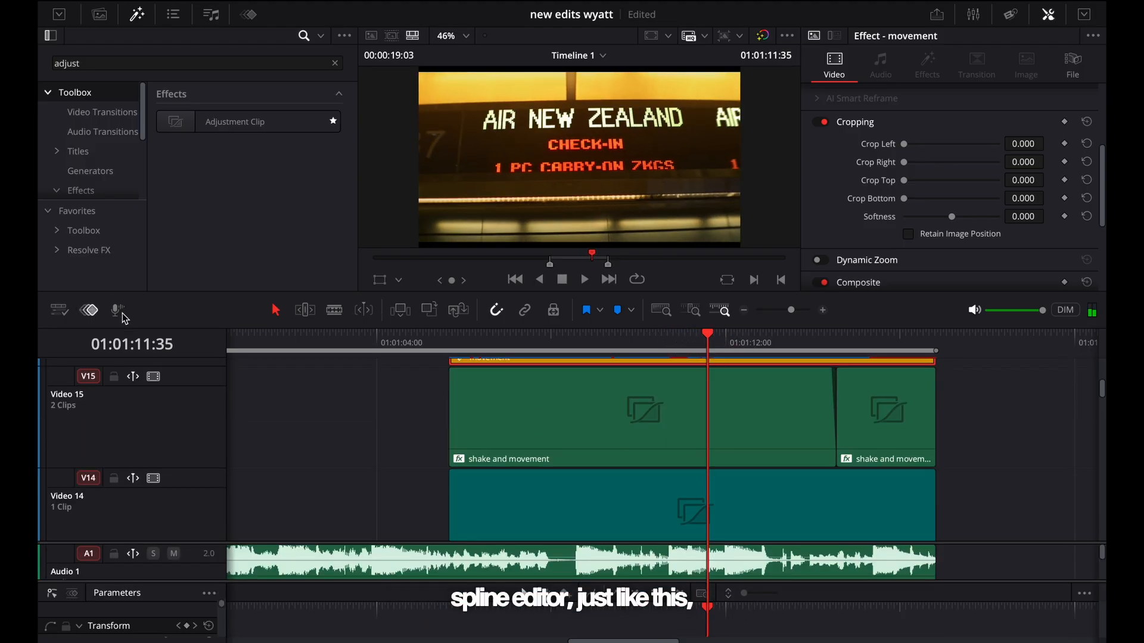
Step: Enlarge the keyframe curve editor and show the movement clip's Transform curves
drag(557, 581, 578, 470)
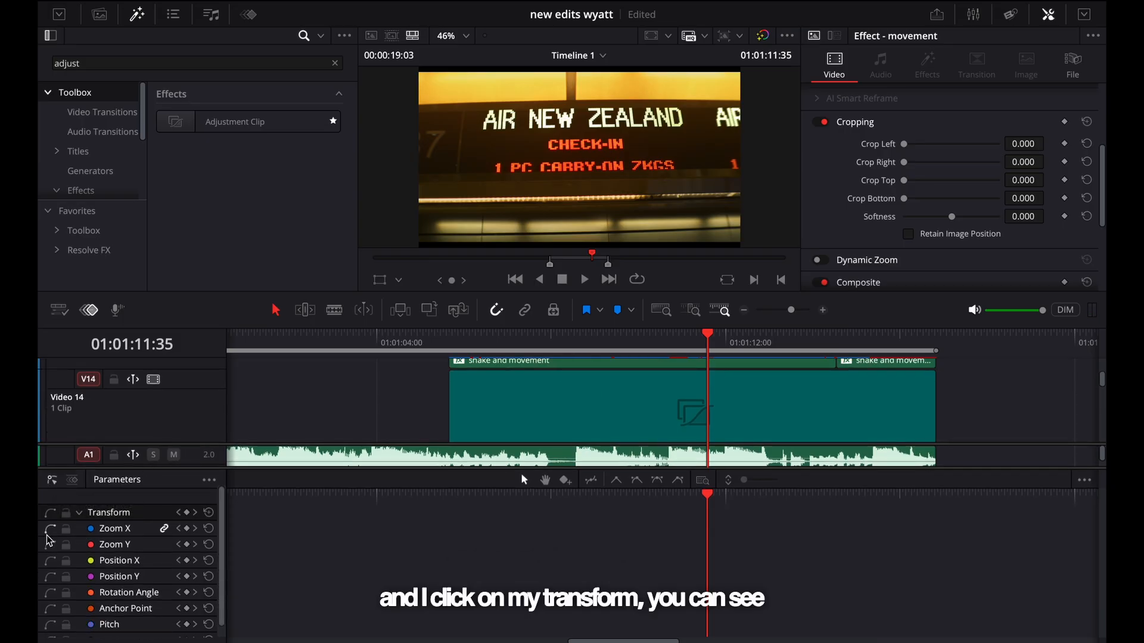
click(50, 514)
scroll(596, 577, up, 2)
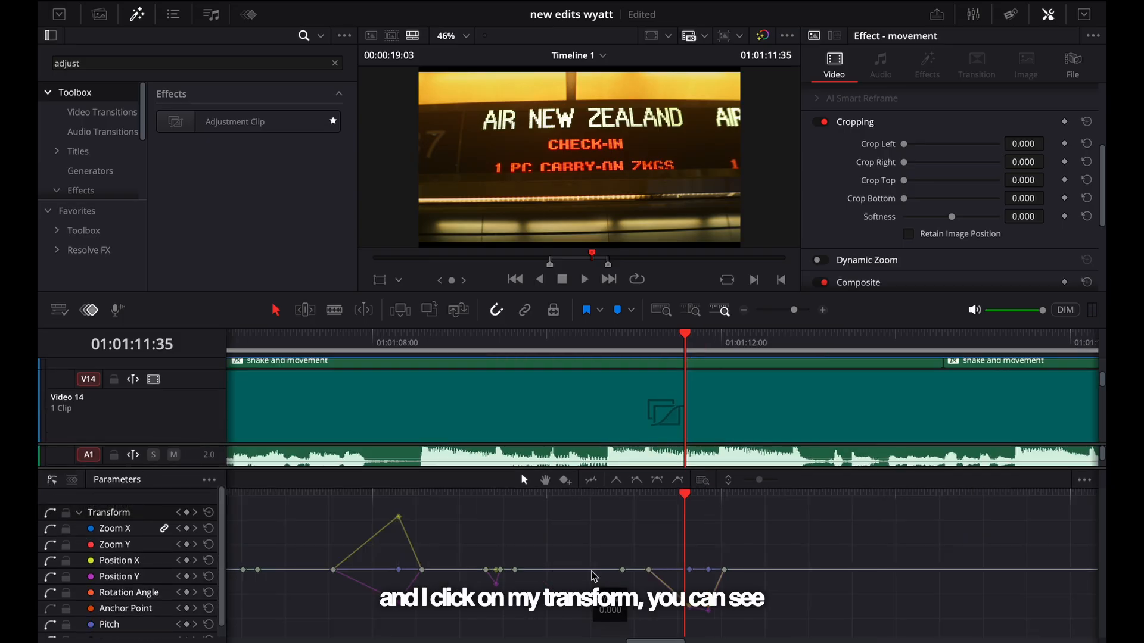
scroll(596, 577, left, 4)
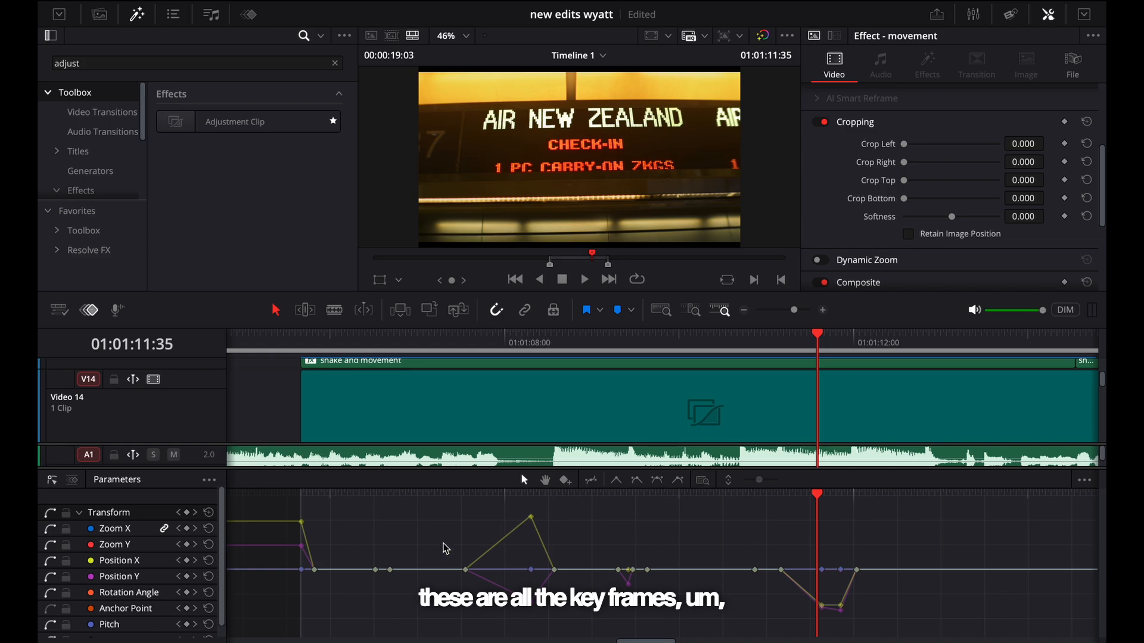
Step: Examine the movement clip's zoom and position keyframes with the playhead at 01:01:08:11 and 01:01:07:40
drag(554, 498, 524, 507)
scroll(523, 506, left, 4)
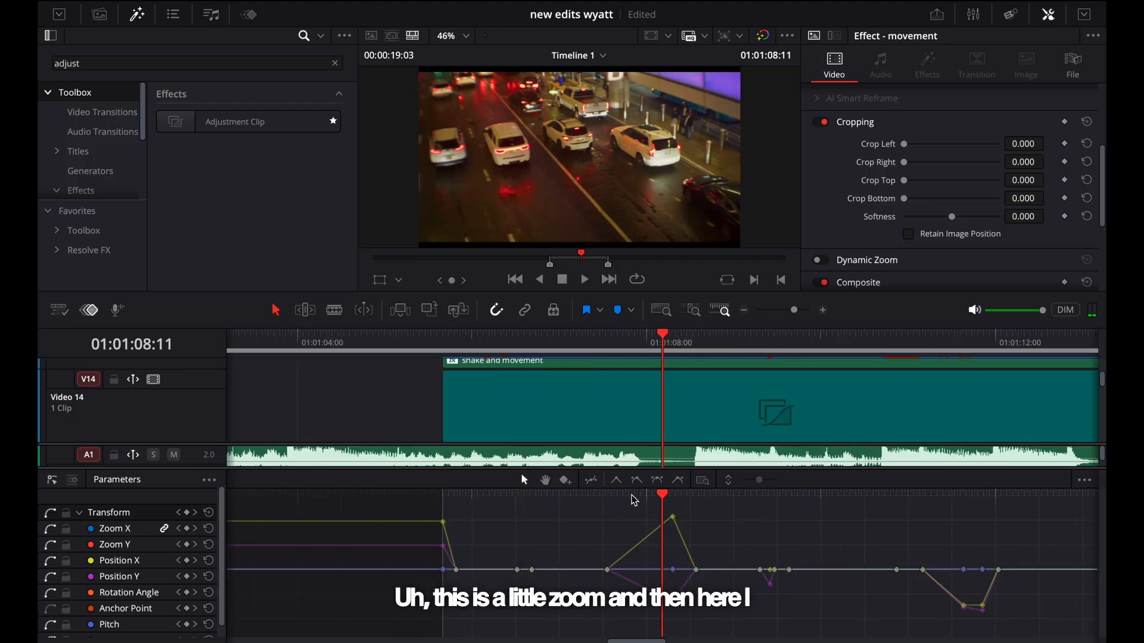
click(656, 497)
drag(657, 499, 618, 494)
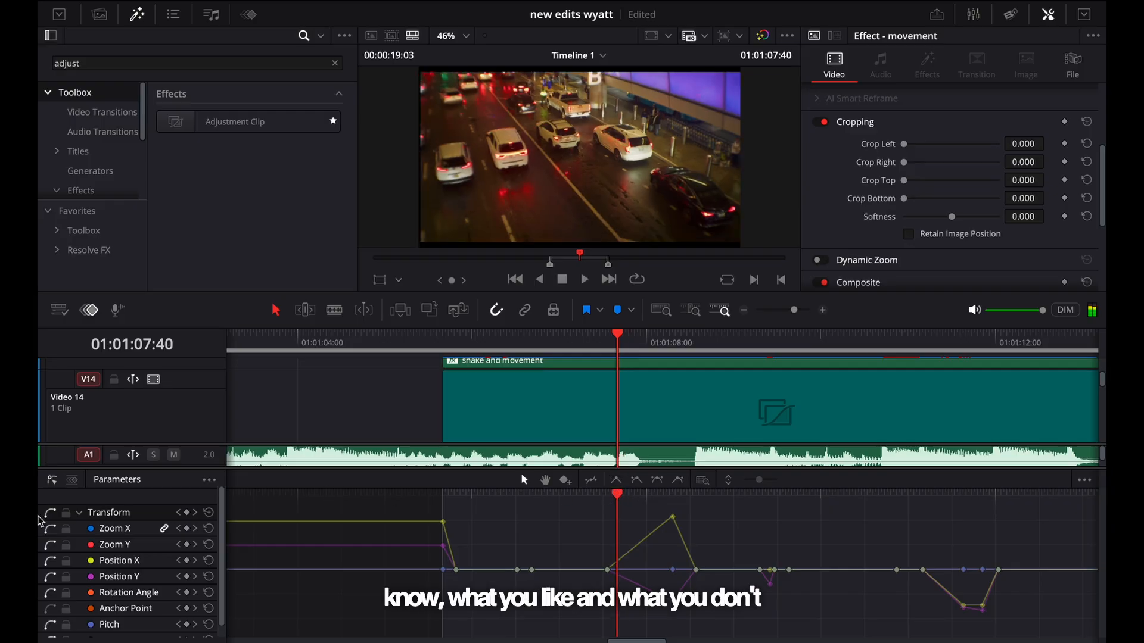
scroll(58, 610, down, 1)
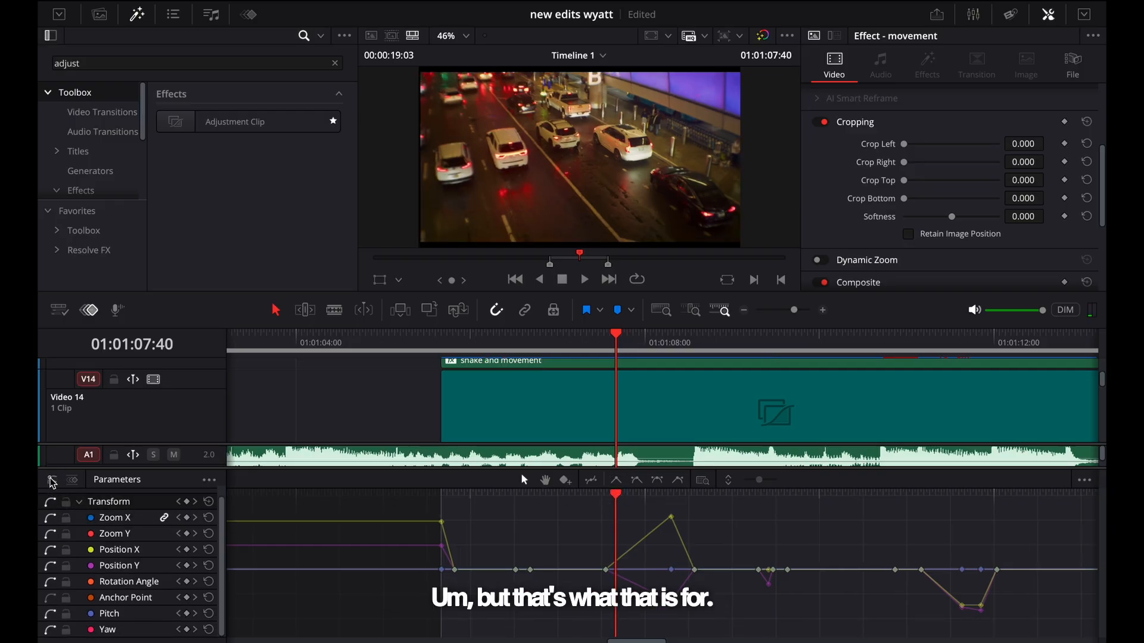
Step: Close the curve editor, and show the Camera Shake settings of the shake and movement clip on Video 15
click(90, 311)
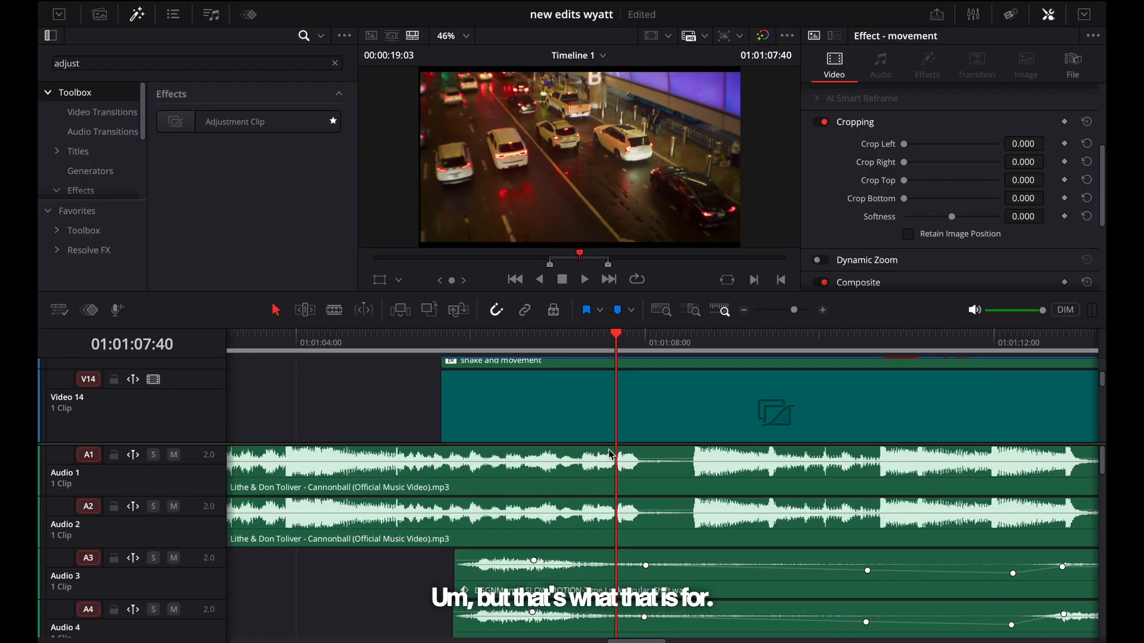
scroll(596, 459, up, 6)
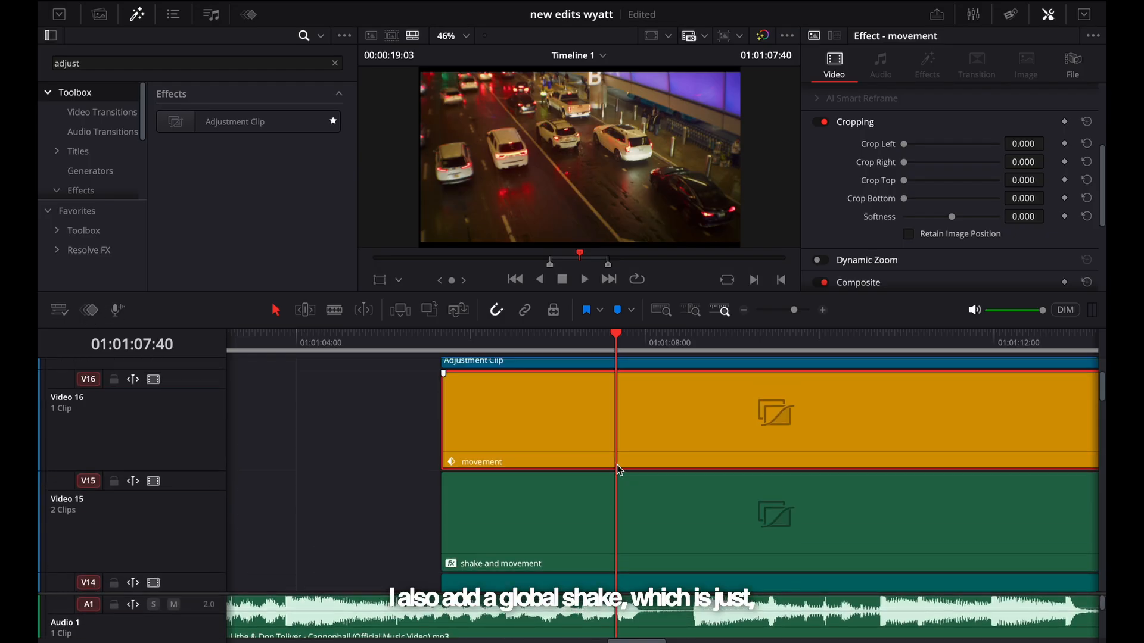
click(581, 516)
click(921, 71)
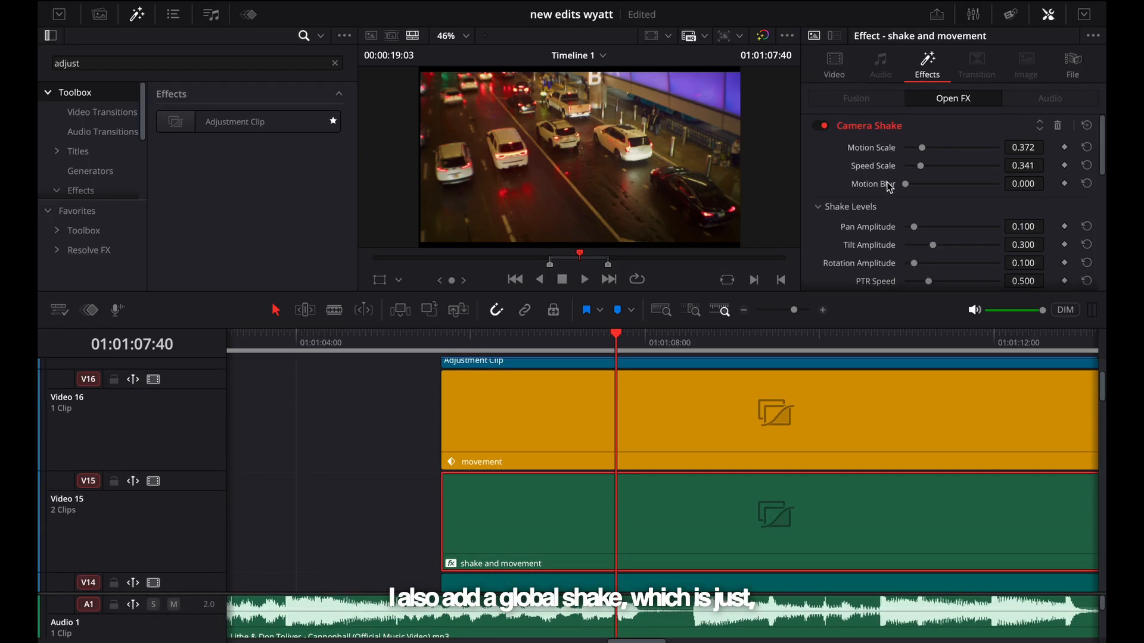
Step: Search the effects library for "shake" and find the Camera Shake effect under Resolve FX rather than the Fusion transition
click(177, 63)
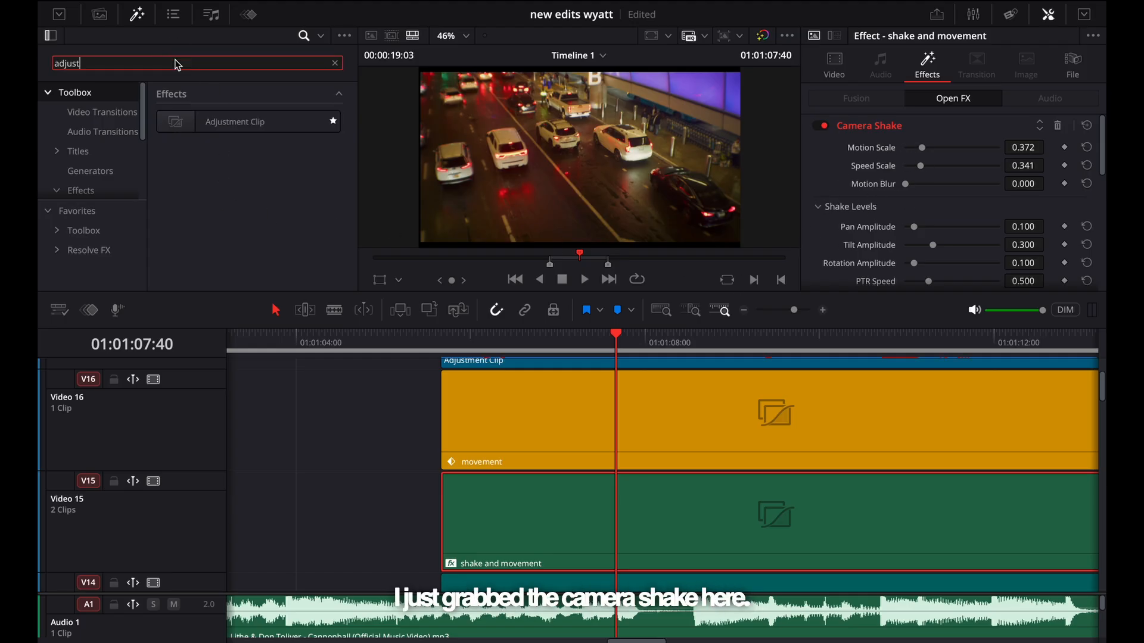
text(shake)
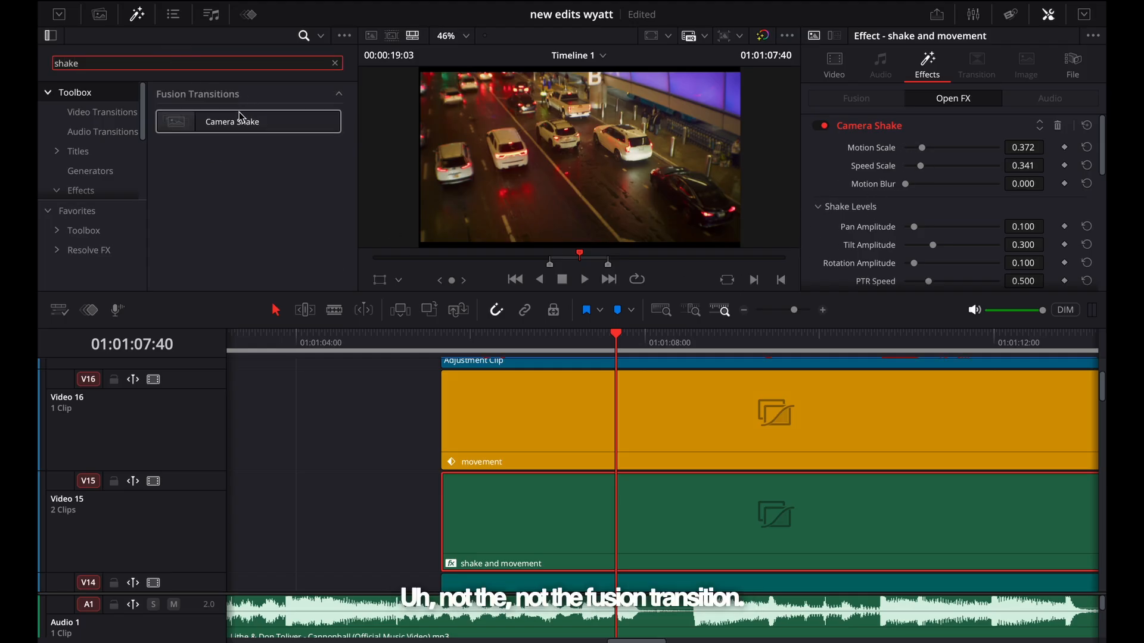
click(109, 172)
scroll(110, 173, down, 2)
click(103, 184)
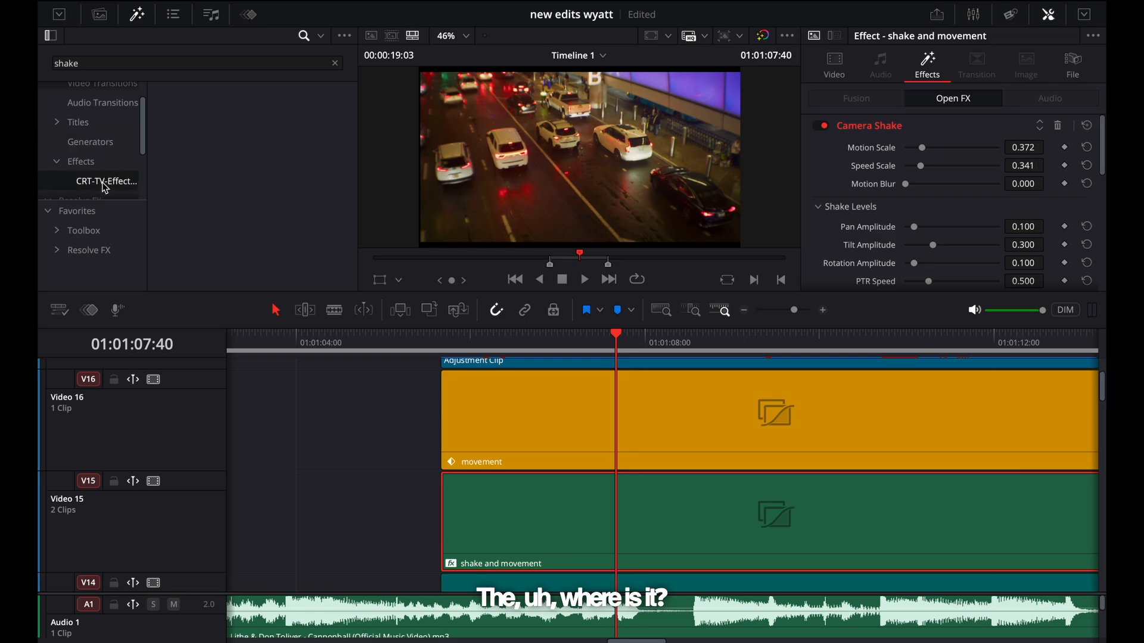
scroll(83, 104, up, 4)
click(80, 99)
scroll(90, 131, up, 1)
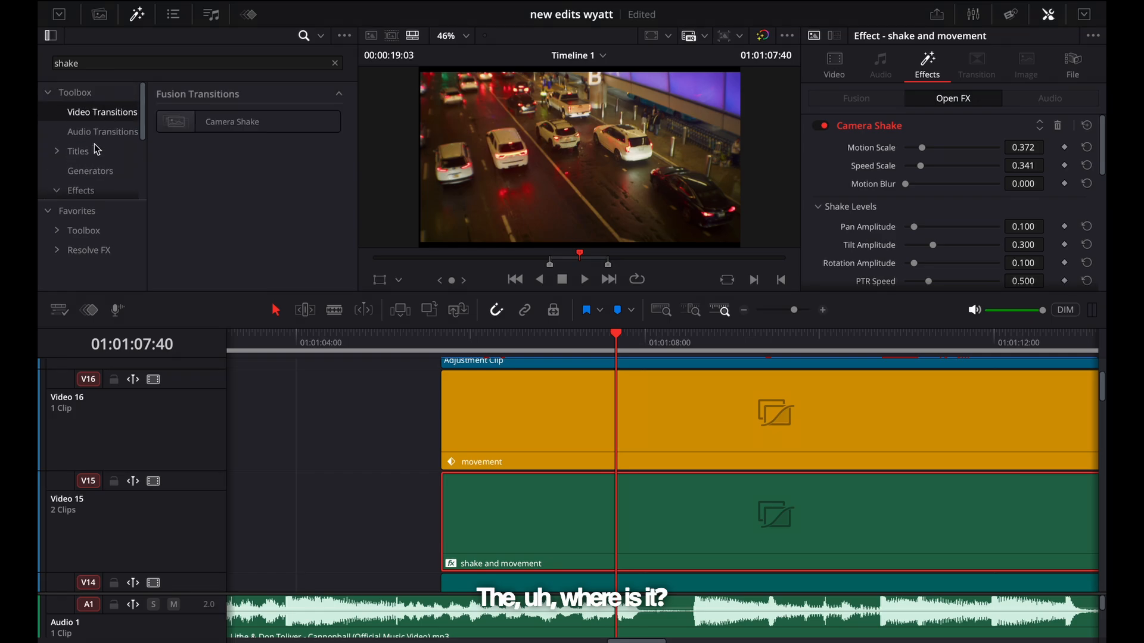
scroll(95, 161, down, 3)
click(88, 119)
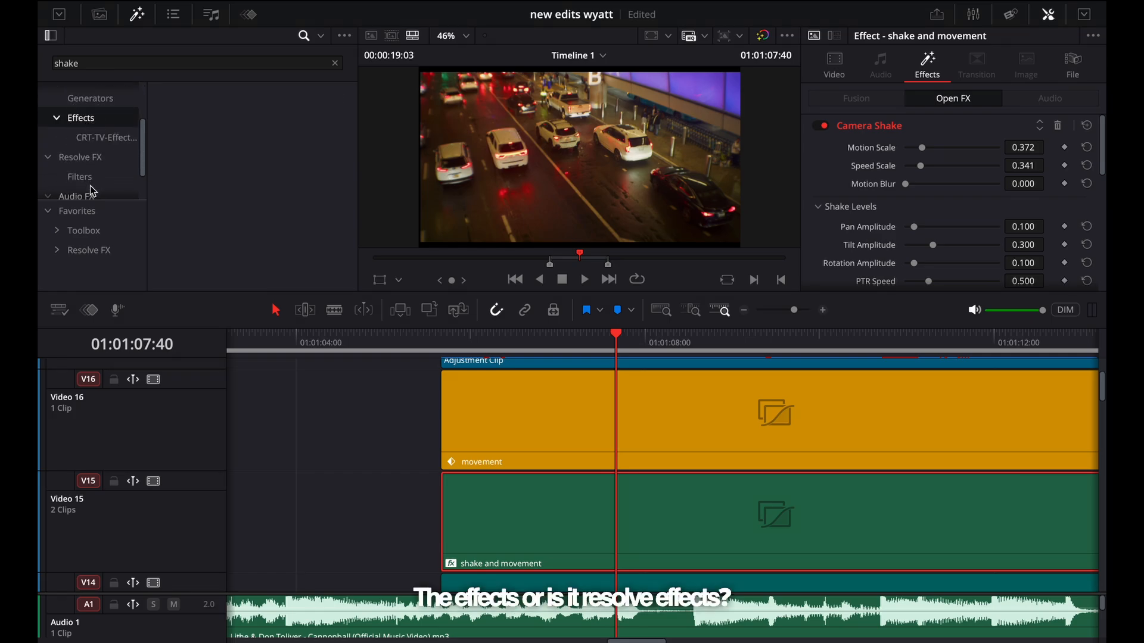
click(90, 157)
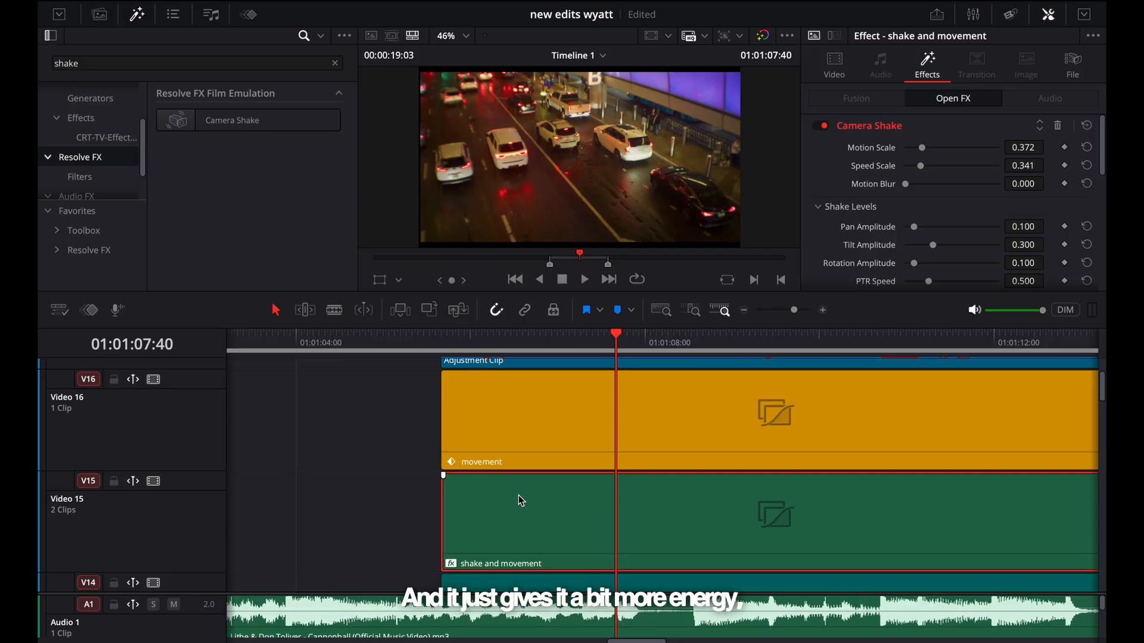
Step: Play back the section under the shake and movement clip, and scrub back to 01:01:06:04
key(space)
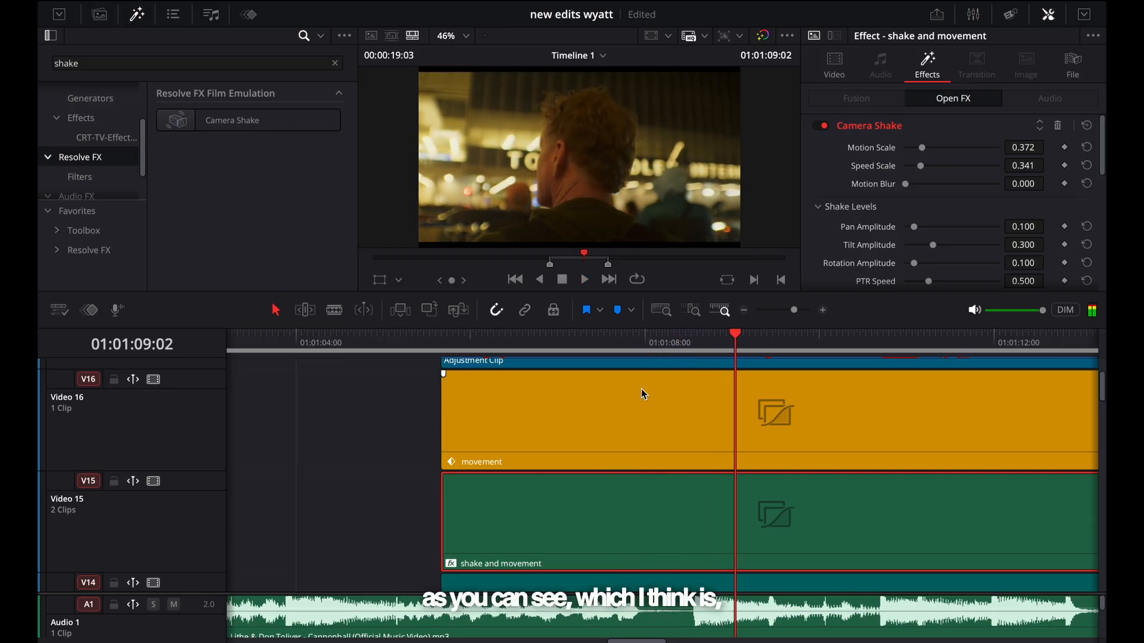
drag(735, 340, 484, 344)
Step: Select the BLUR adjustment clip on Video 14, check its extent over the edit, and open it in the Fusion page
scroll(509, 423, down, 6)
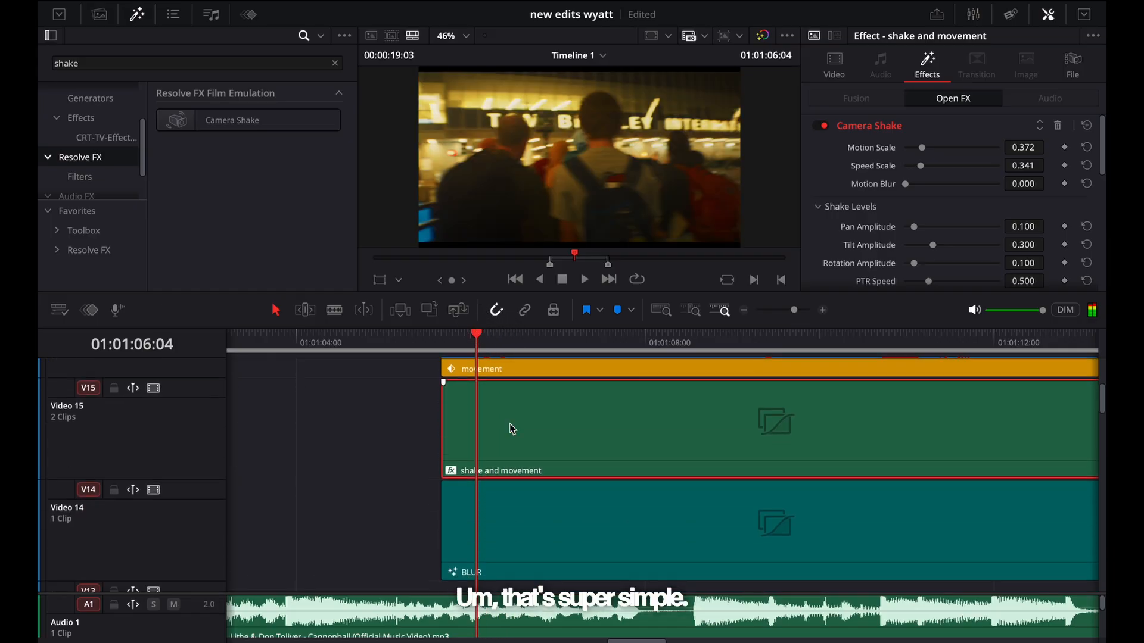
click(544, 442)
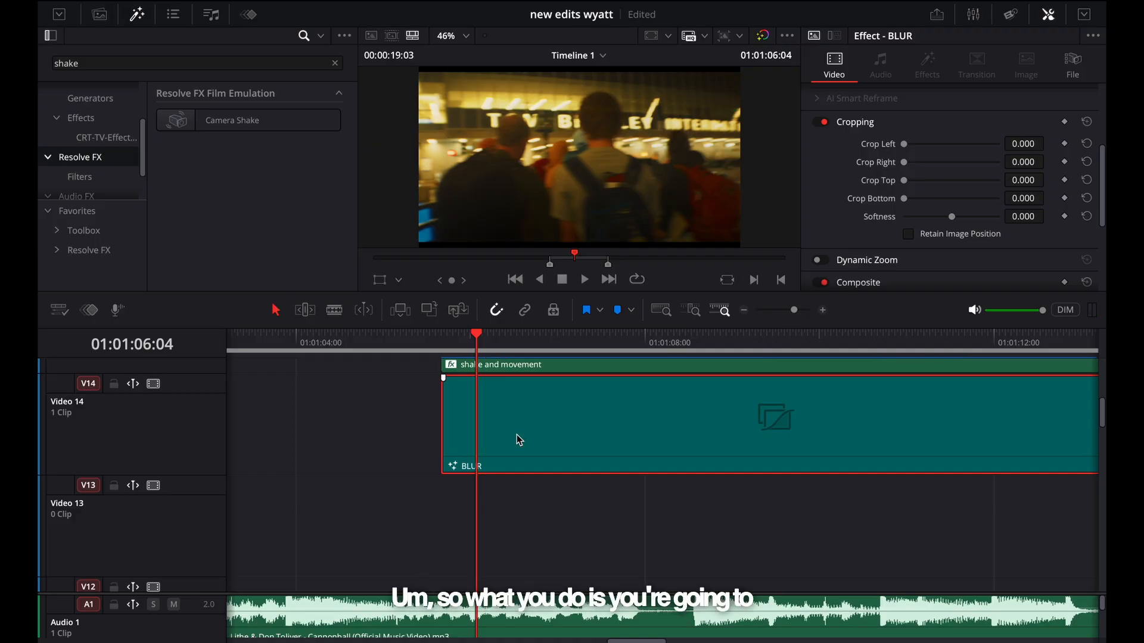
key(ctrl+minus)
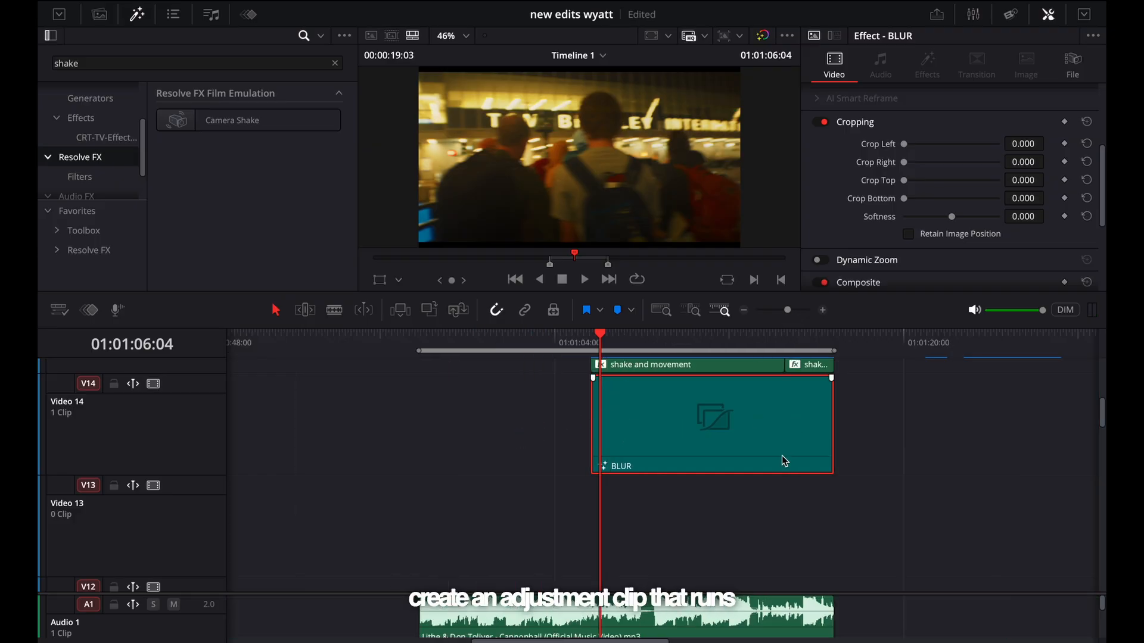
scroll(782, 455, down, 10)
scroll(782, 455, up, 10)
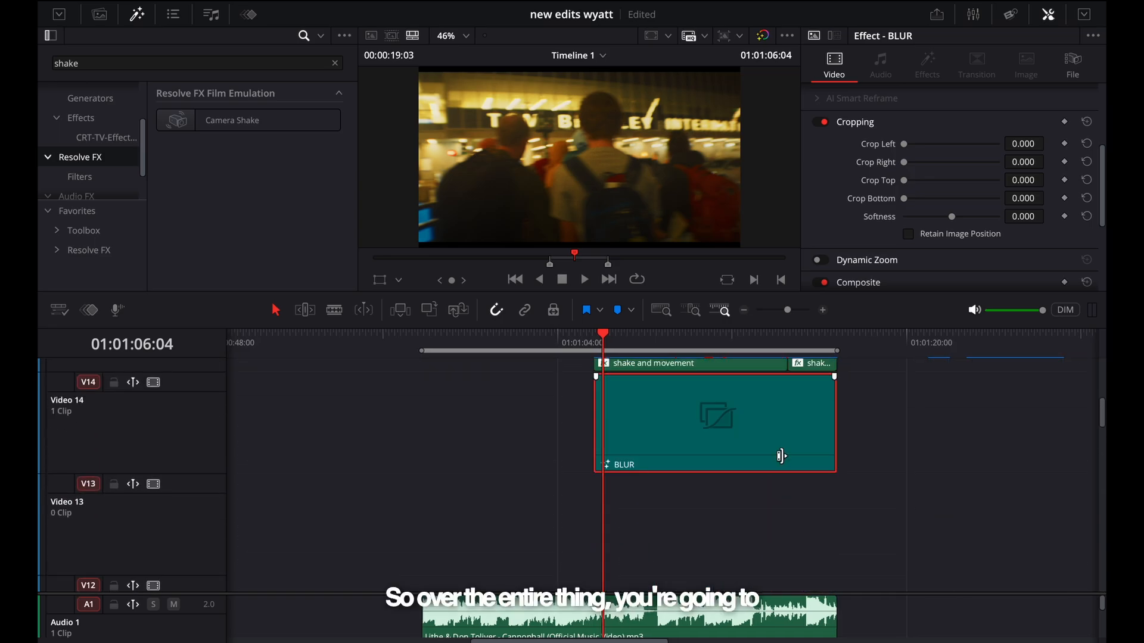
right_click(711, 463)
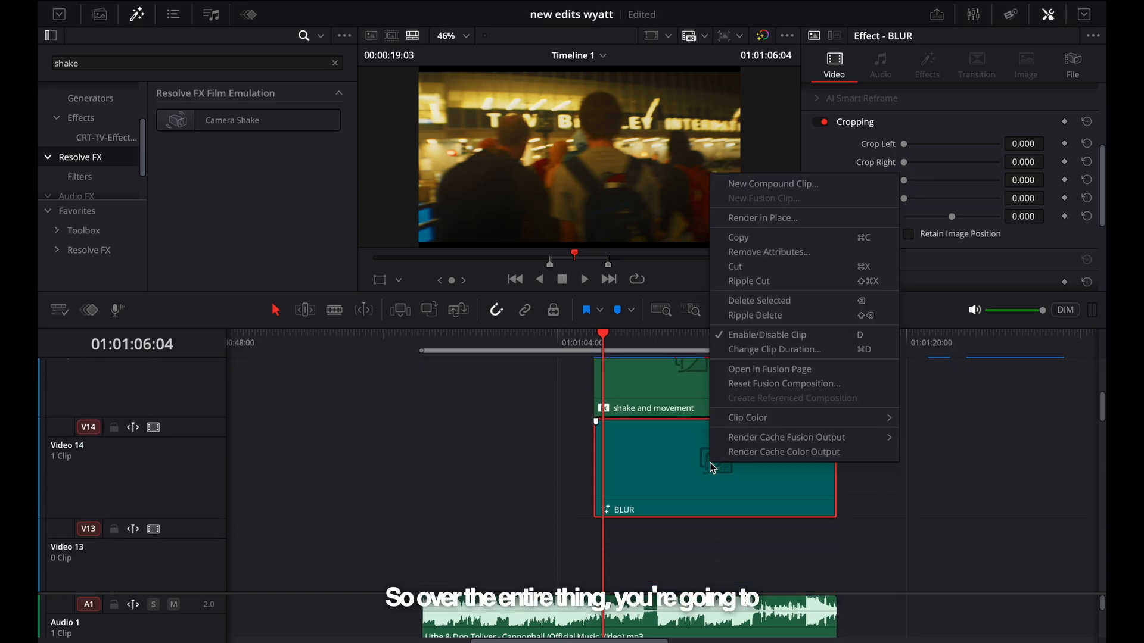
click(787, 372)
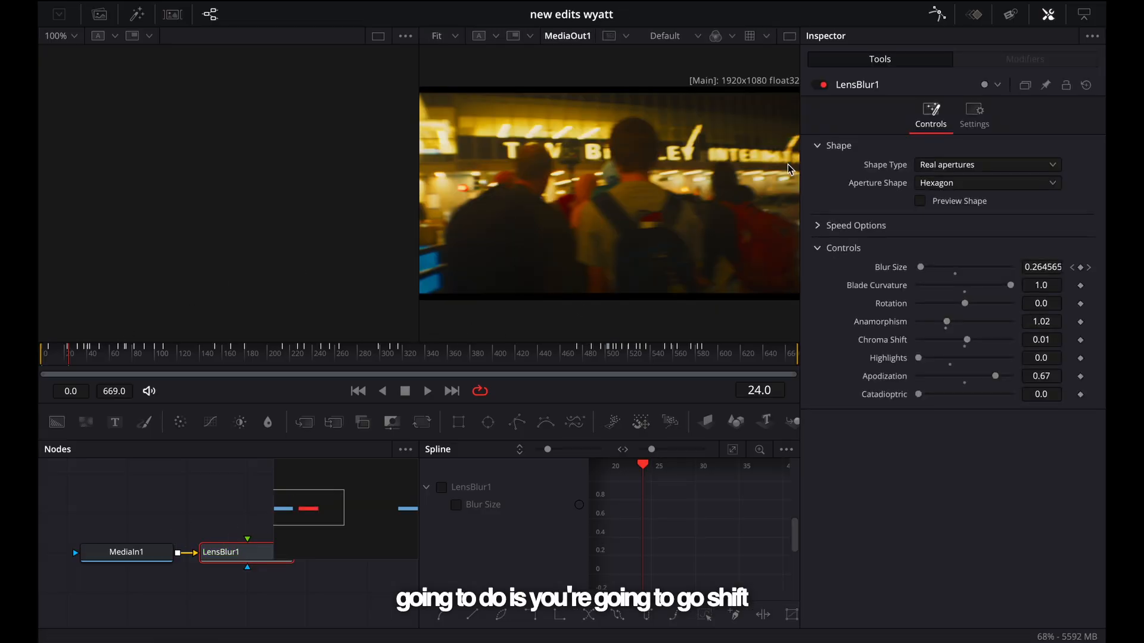
Step: Look up the Lens Blur tool by searching the Fusion tools for "lens", and close the search without adding anything
key(shift+space)
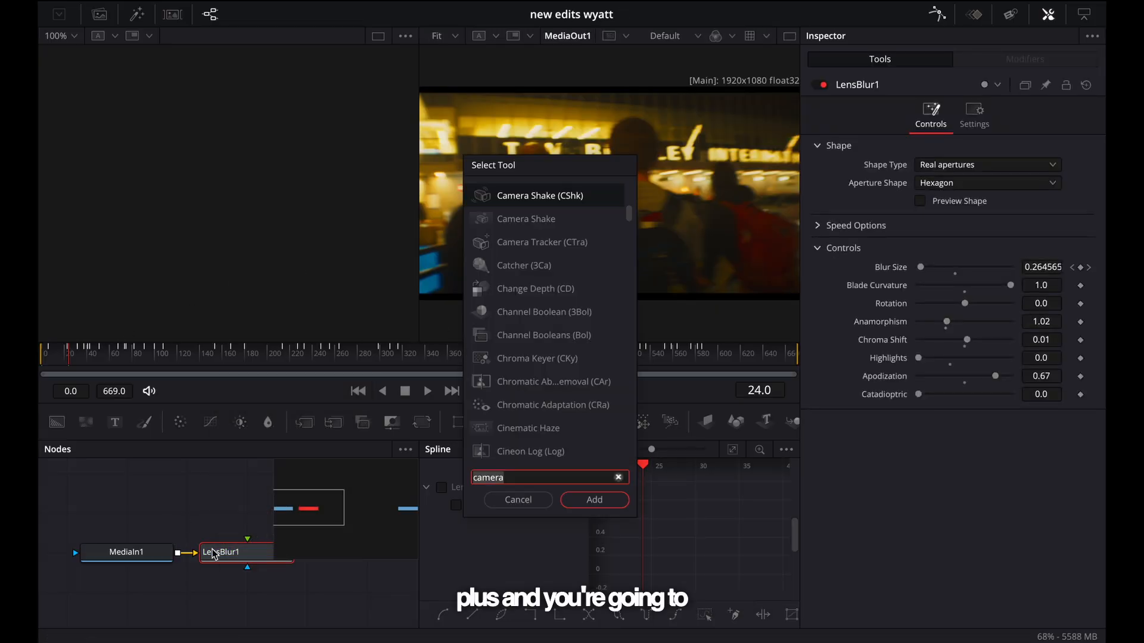
text(lens)
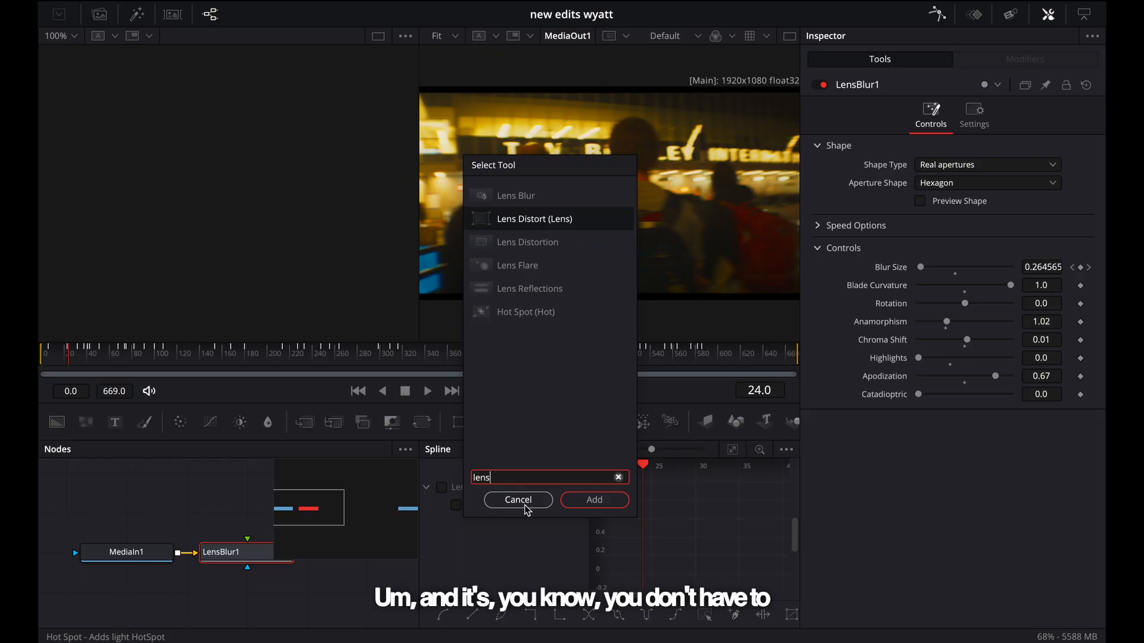
click(524, 505)
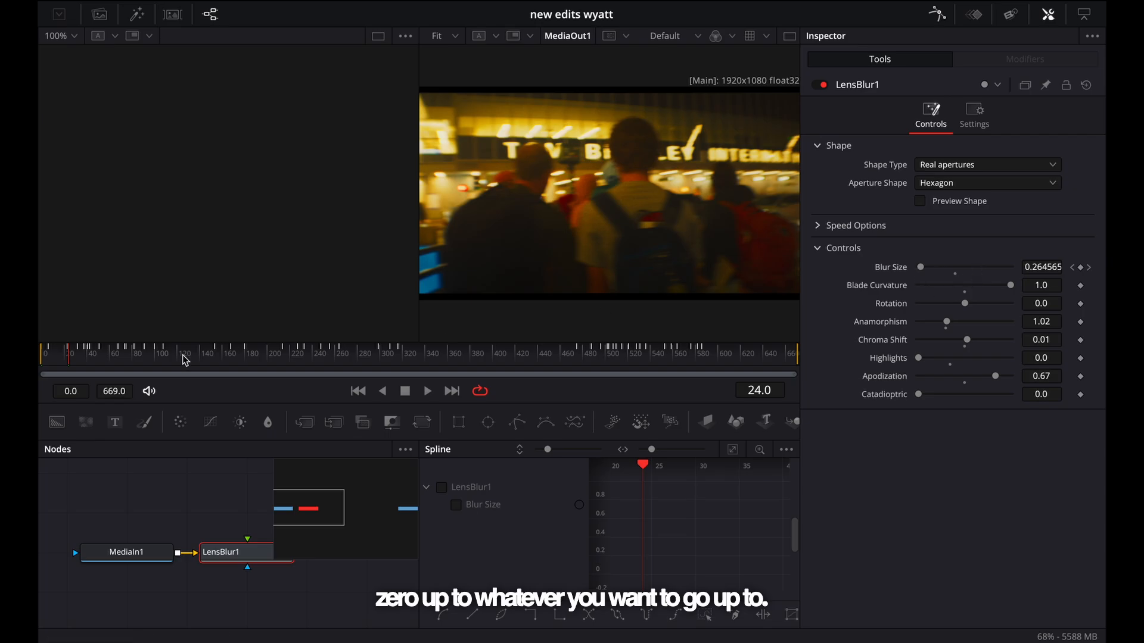
Step: Scrub through the Fusion composition to frames 181, 46 and 553, examining LensBlur1's keyframed Blur Size
drag(88, 352, 222, 360)
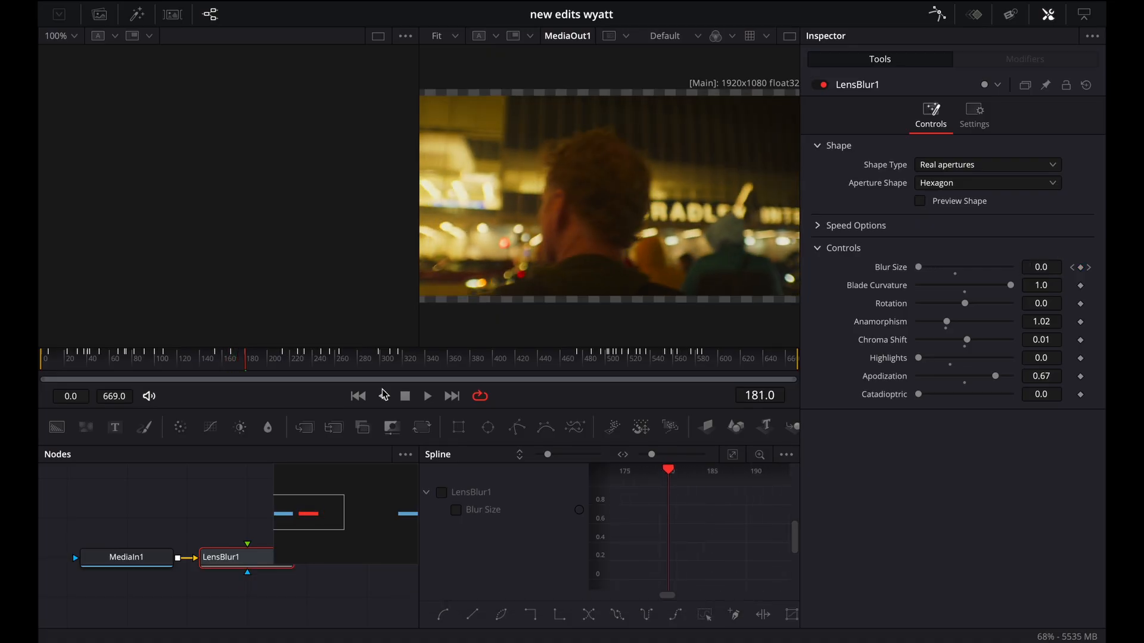
mouse_move(163, 357)
mouse_down()
mouse_move(84, 355)
mouse_move(93, 347)
mouse_up()
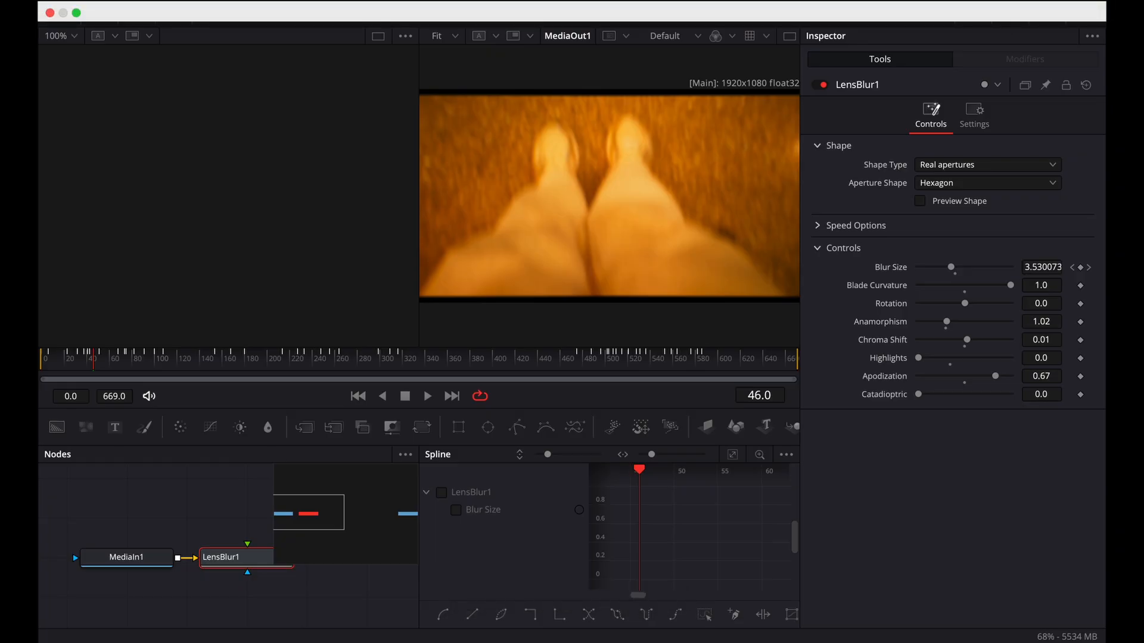
click(74, 359)
drag(74, 360, 666, 358)
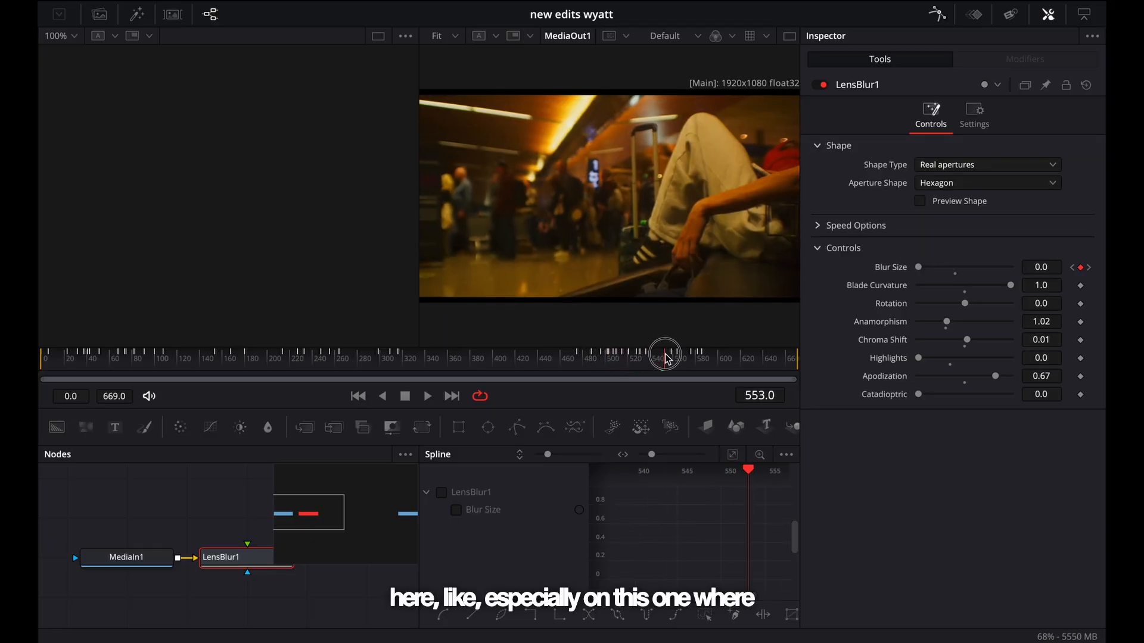
Step: Step frame by frame through the transition to frame 561 and back to frame 555, watching the Blur Size
key(Right)
key(Right)
key(Right)
key(Right)
key(Right)
key(Right)
key(Right)
key(Right)
key(Right)
key(Right)
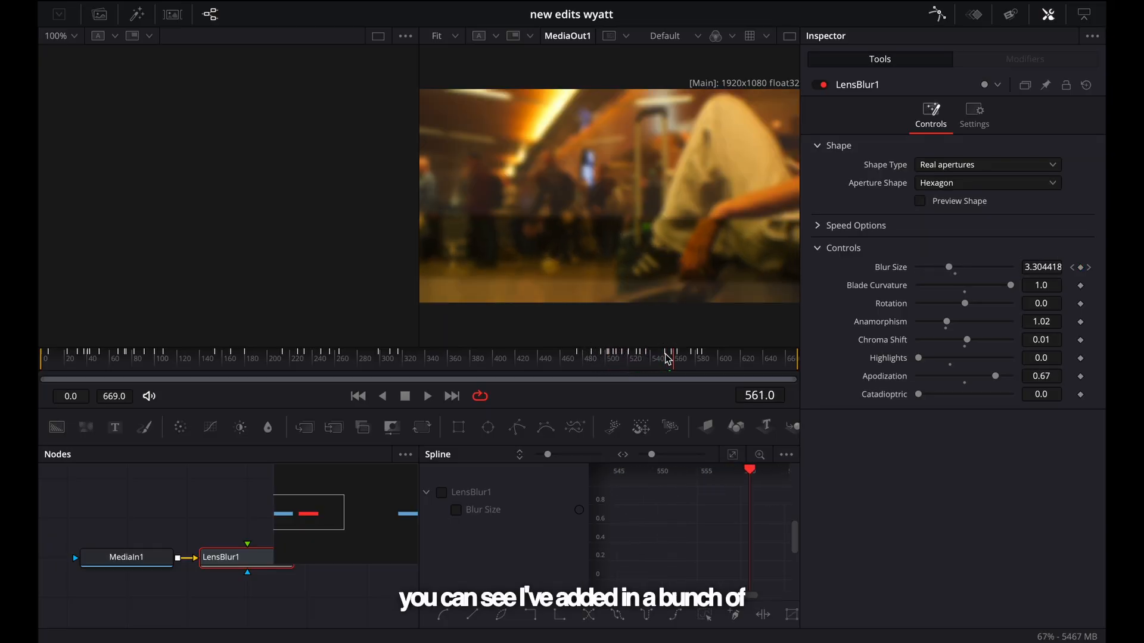
key(Left)
key(Left)
key(Left)
key(Left)
key(Left)
key(Left)
key(Left)
key(Left)
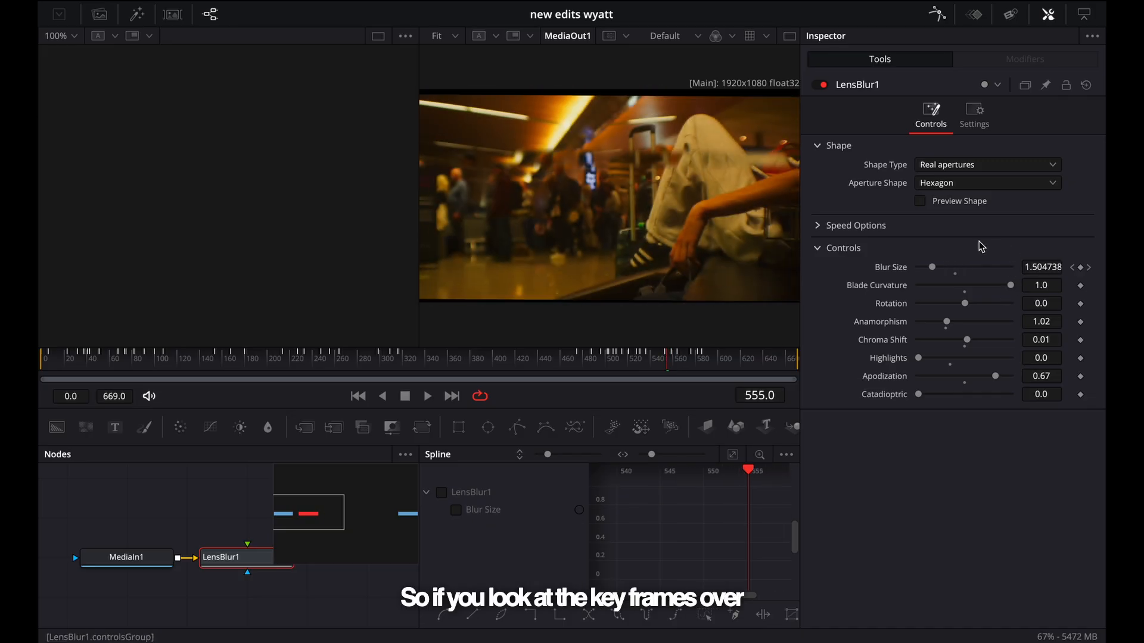
Step: Recheck the transition's Blur Size keyframes frame by frame from frame 558 onward, ending back at frame 554
key(Right)
key(Right)
key(Right)
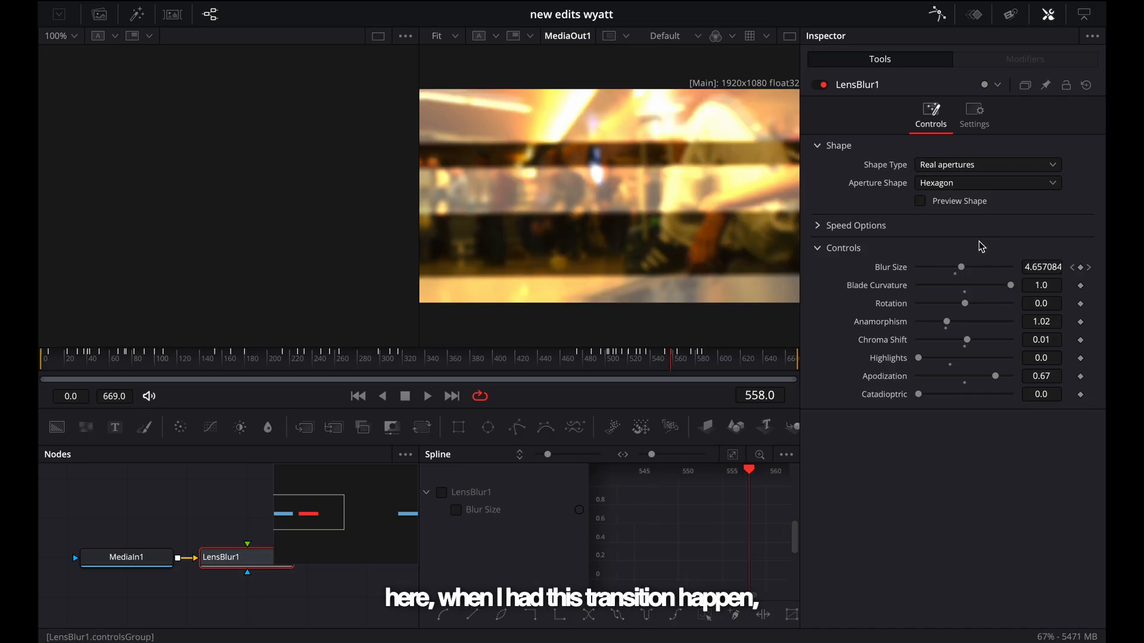
key(Right)
key(Right)
key(Right)
key(Right)
key(Right)
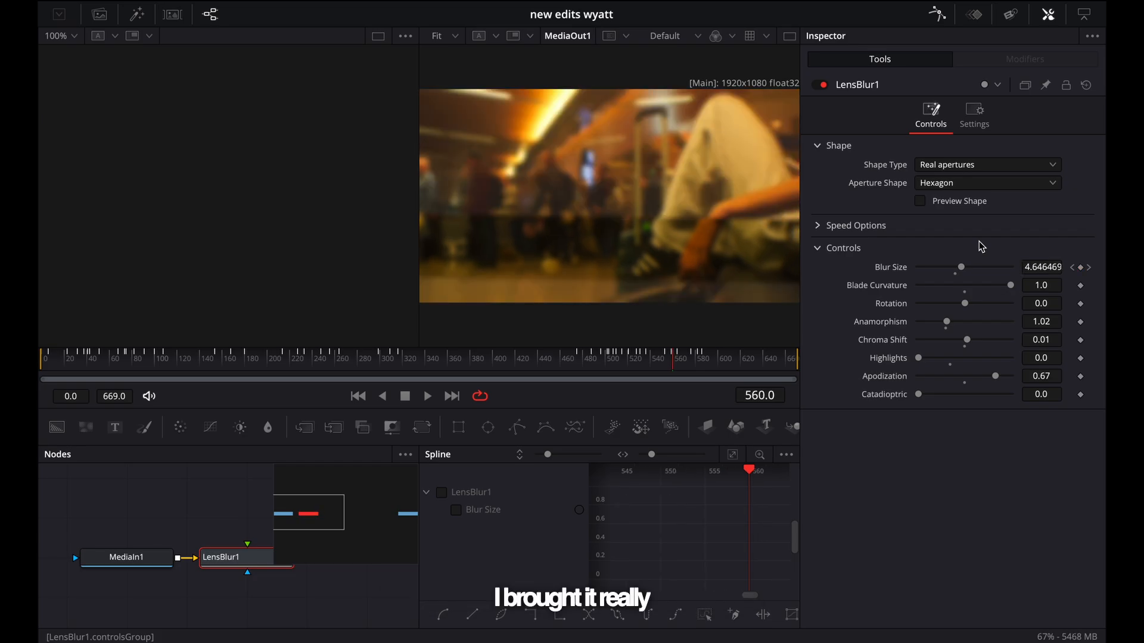
key(Left)
key(Left)
key(Left)
key(Left)
key(Left)
key(Left)
key(Left)
key(Left)
key(Left)
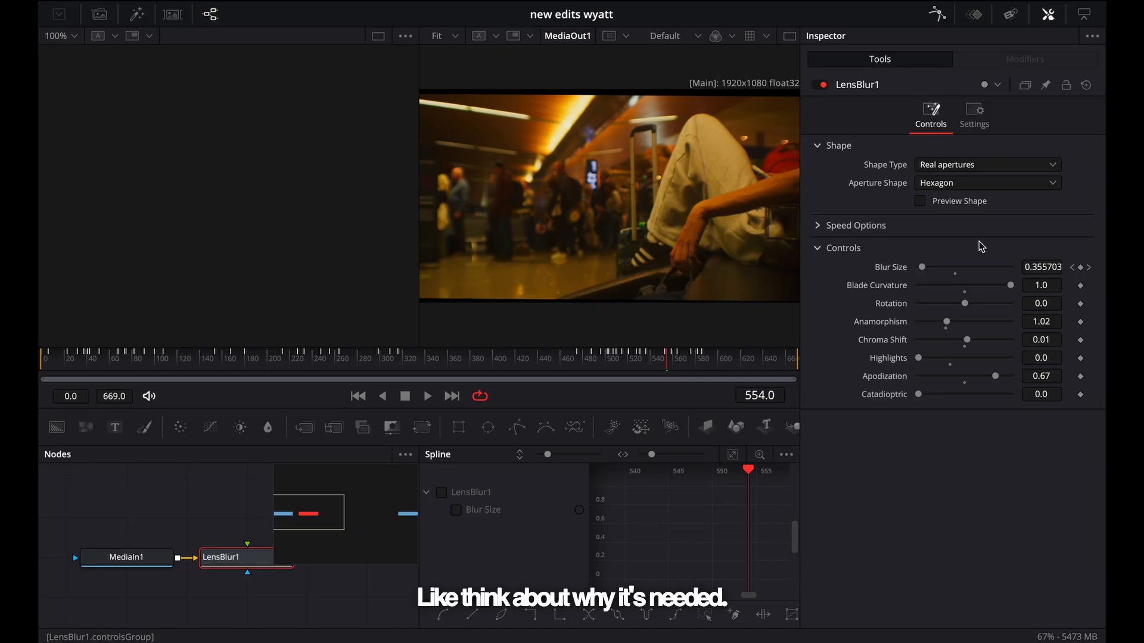
Step: Try a lower Blade Curvature on LensBlur1 at the blurred frame 488
drag(524, 352, 573, 348)
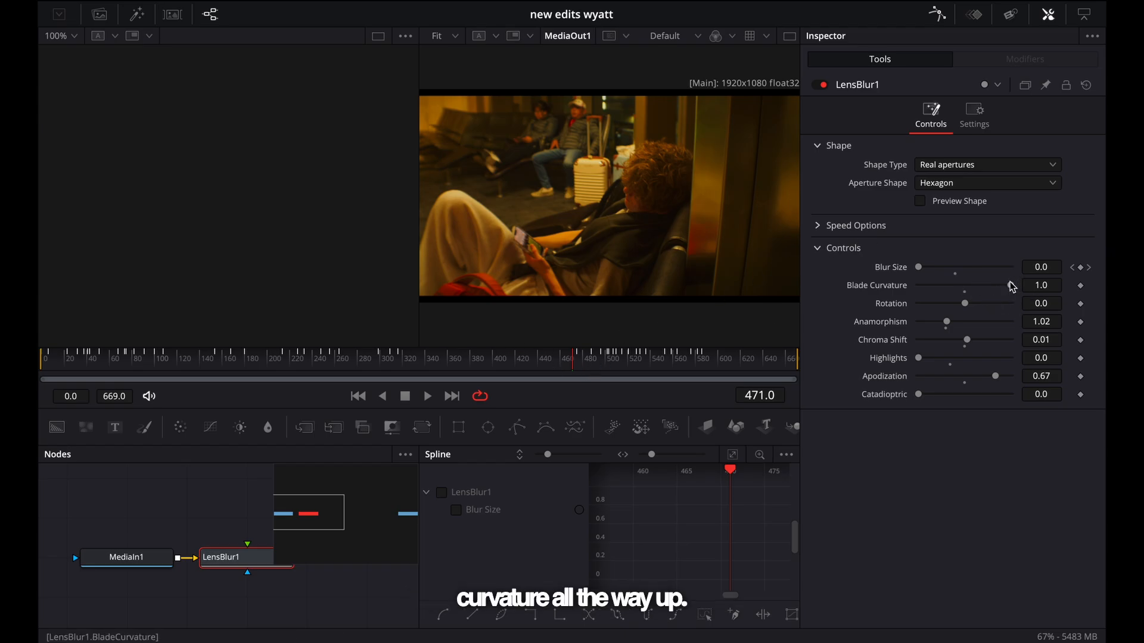
click(582, 360)
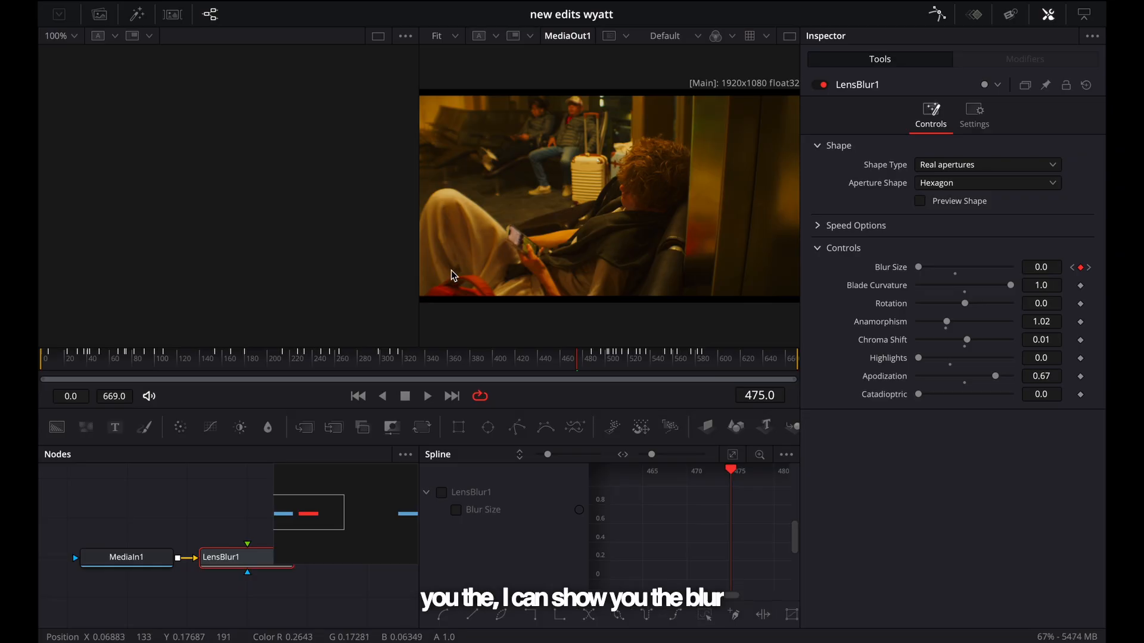
drag(611, 362, 593, 361)
drag(1009, 285, 896, 287)
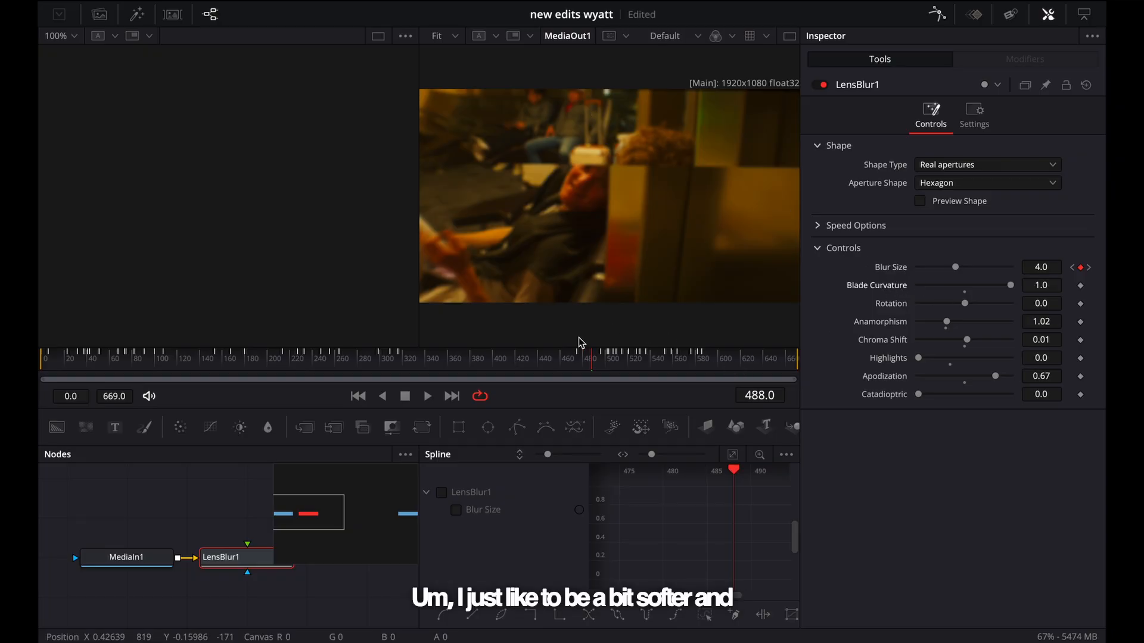
Step: Scrub back through the blur keyframes, return to the edit timeline, and move the playhead to 01:01:12:54
drag(580, 363, 453, 365)
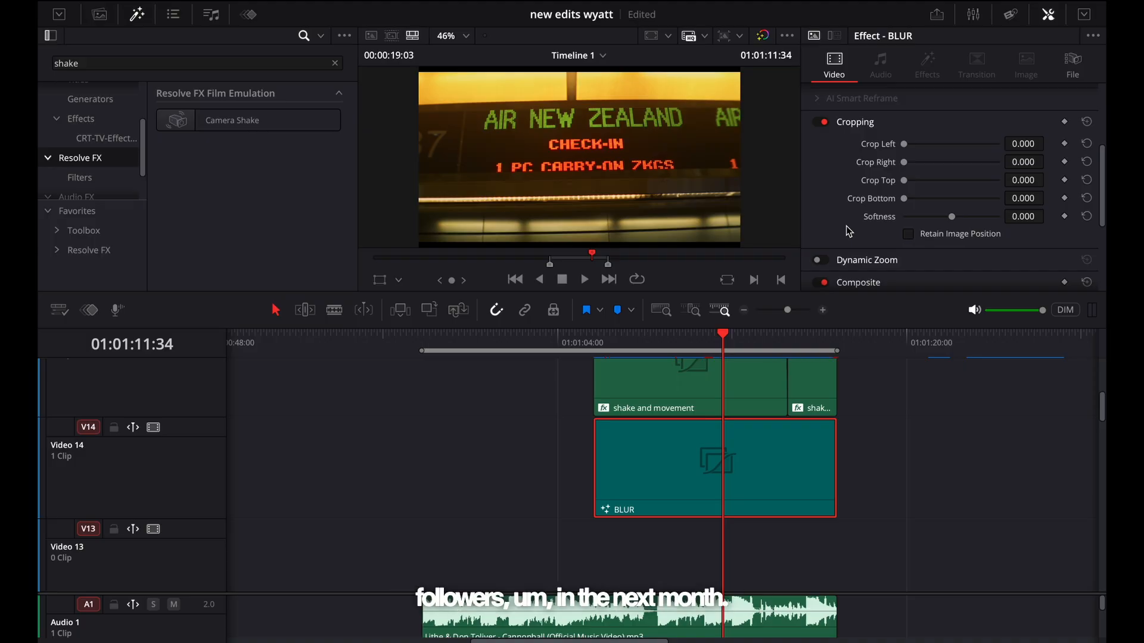
click(630, 347)
drag(630, 347, 750, 357)
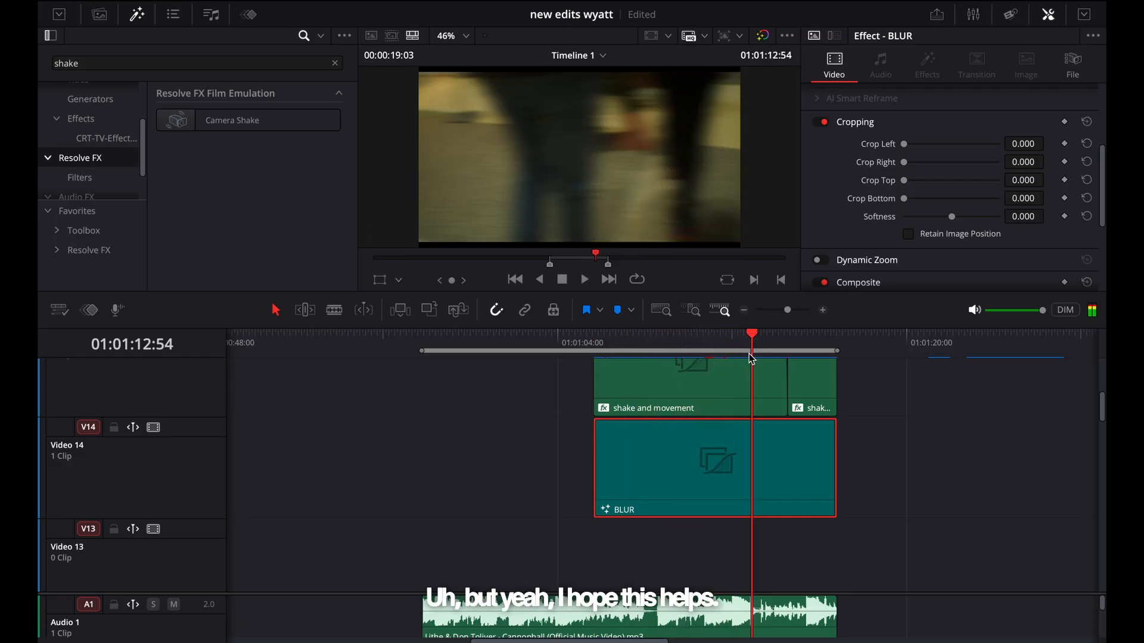
mouse_move(992, 1)
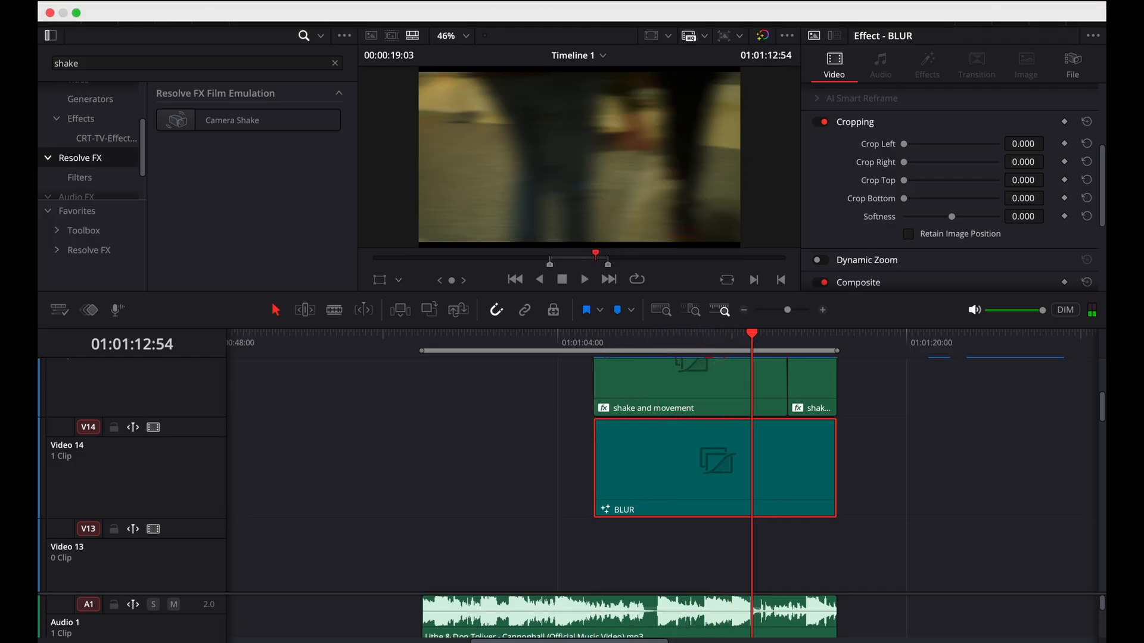